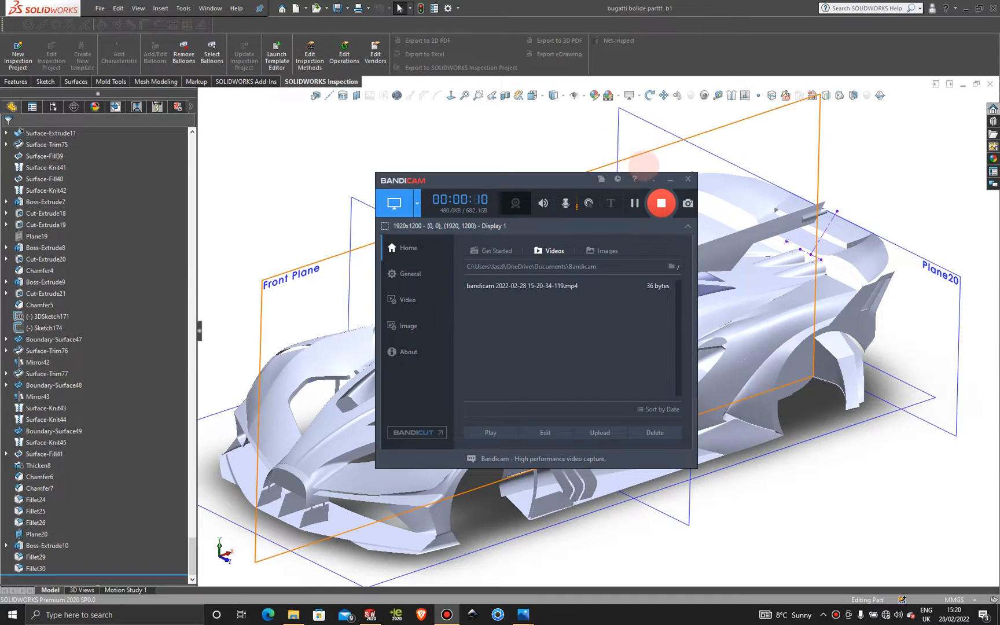
# Examine the car body from several angles, including the roof fin, engine cover openings, rear wing and exhaust area.
pyautogui.click(670, 179)
pyautogui.scroll(-6, 637, 266)
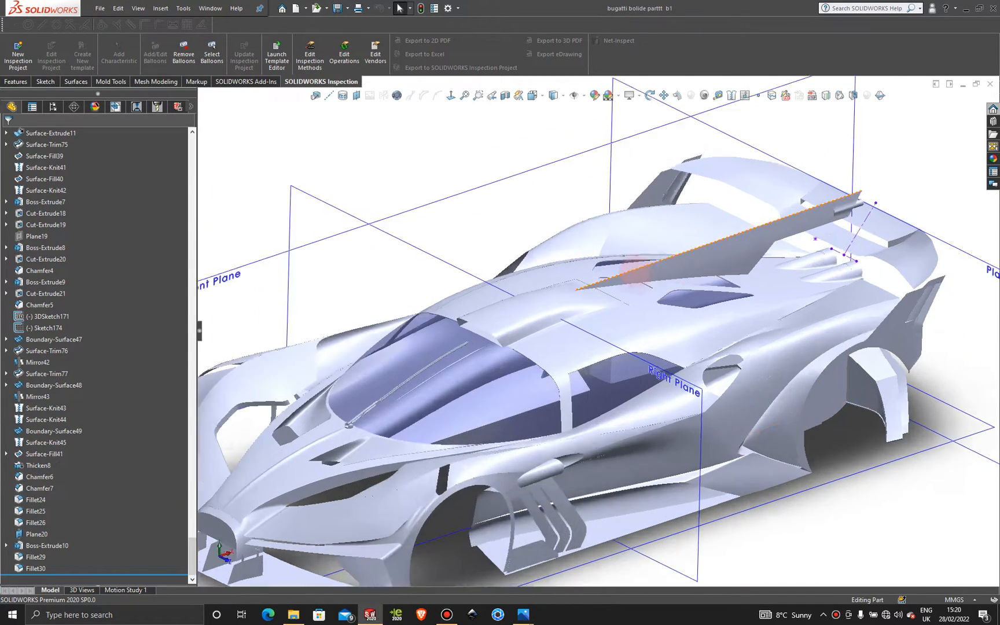
pyautogui.scroll(6, 628, 278)
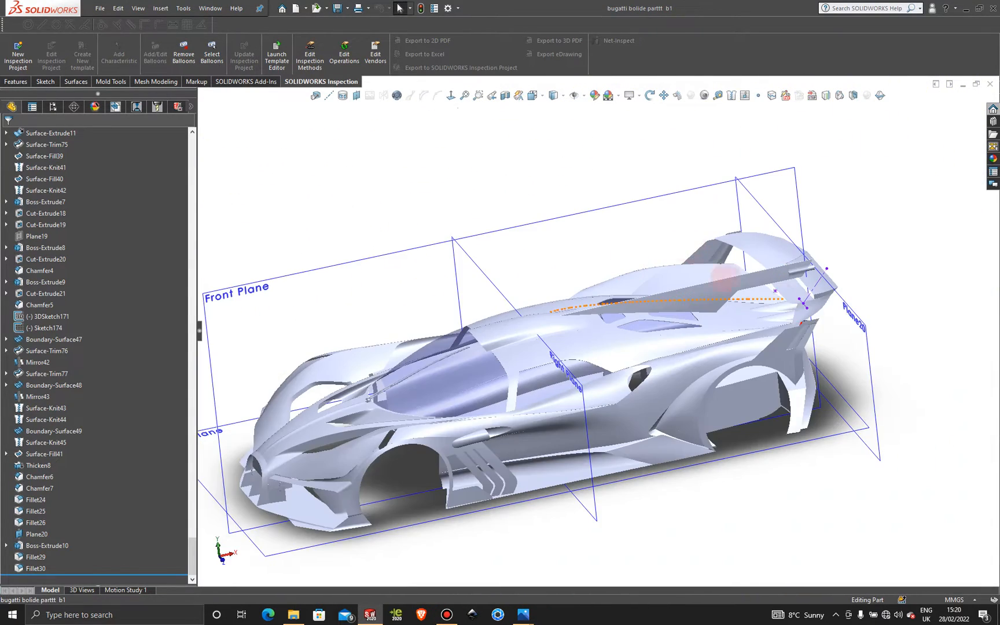
pyautogui.moveTo(738, 303); pyautogui.dragTo(681, 351, button='middle')
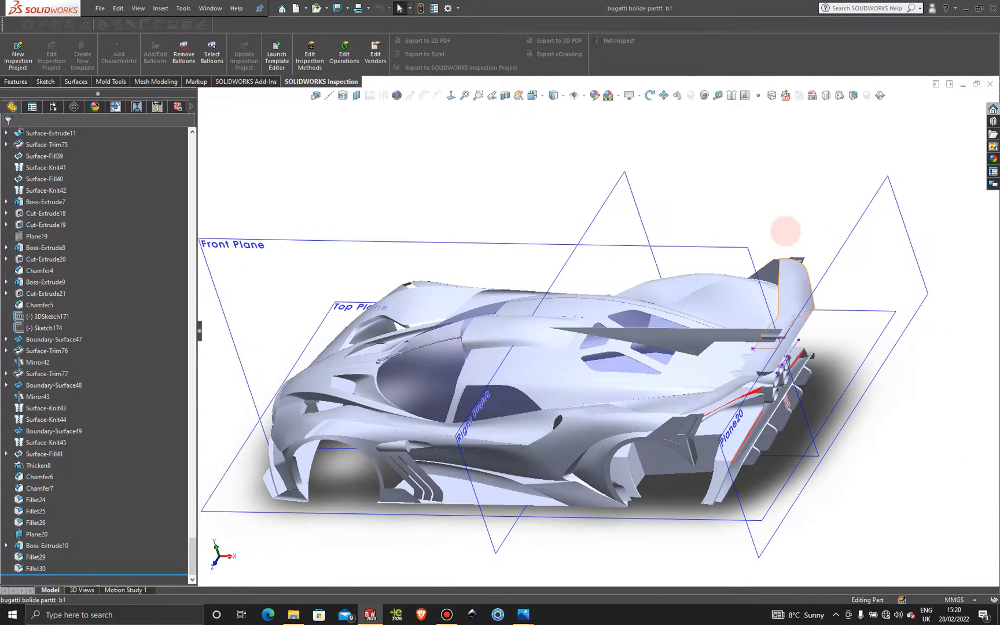
pyautogui.moveTo(703, 308); pyautogui.dragTo(766, 290, button='middle')
pyautogui.scroll(-3, 622, 319)
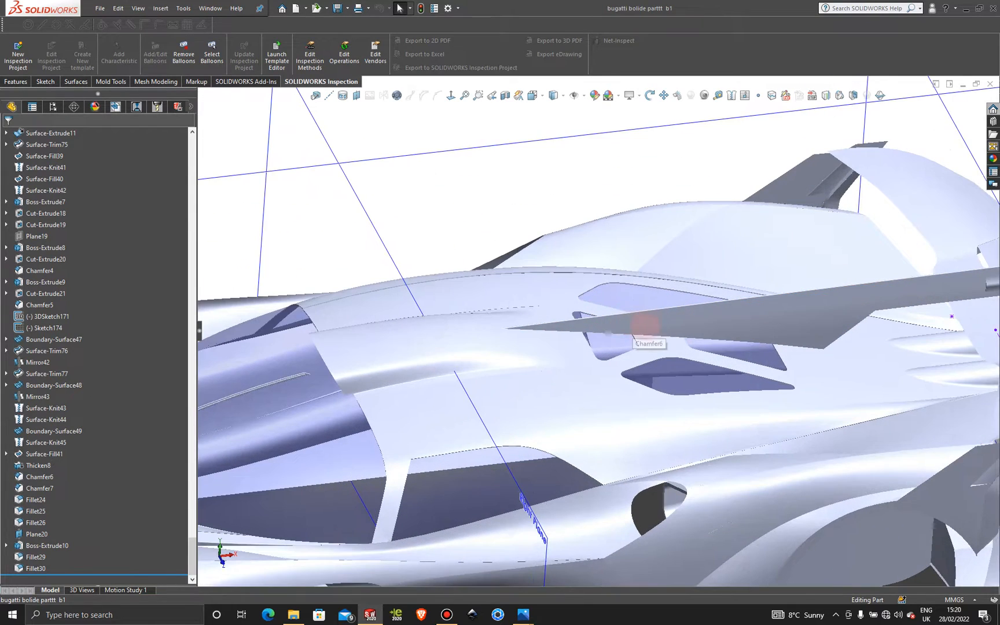
pyautogui.scroll(3, 886, 313)
pyautogui.scroll(-5, 845, 393)
pyautogui.scroll(5, 845, 393)
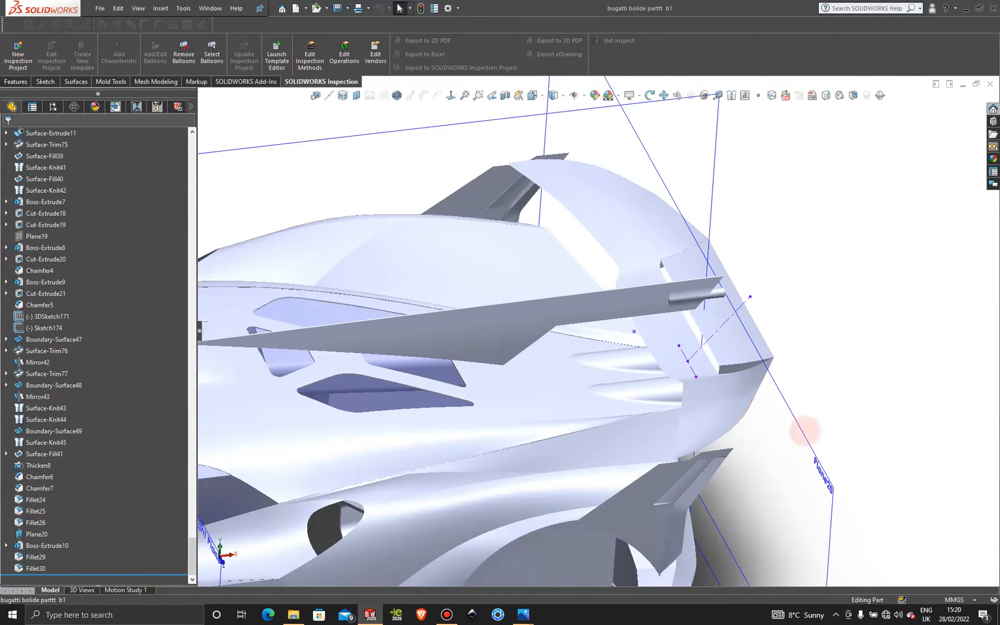
pyautogui.scroll(-3, 805, 431)
pyautogui.moveTo(719, 400); pyautogui.dragTo(721, 463, button='middle')
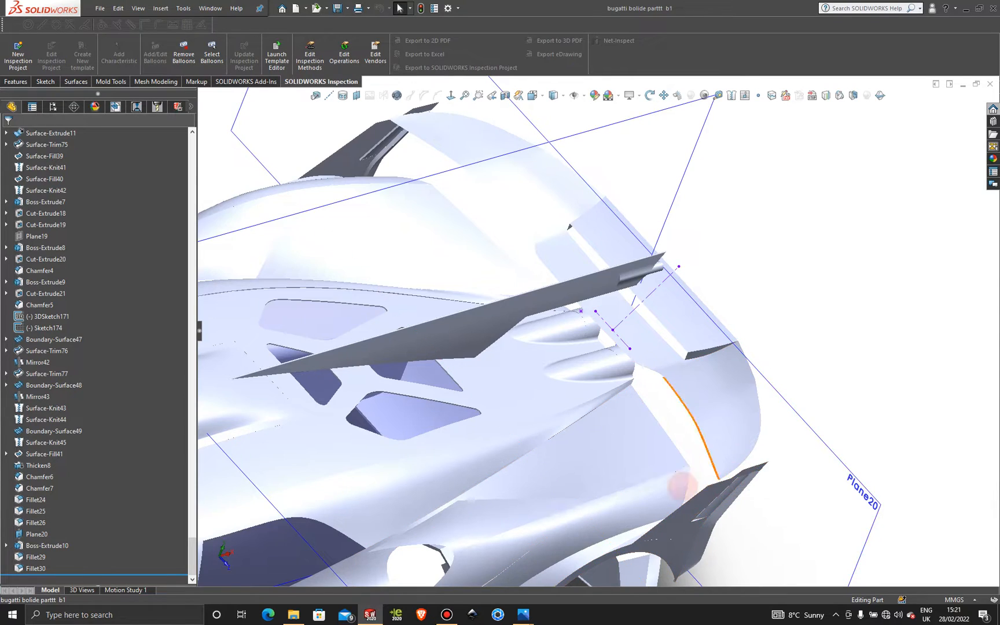
pyautogui.scroll(4, 666, 487)
pyautogui.moveTo(447, 402); pyautogui.dragTo(437, 334, button='middle')
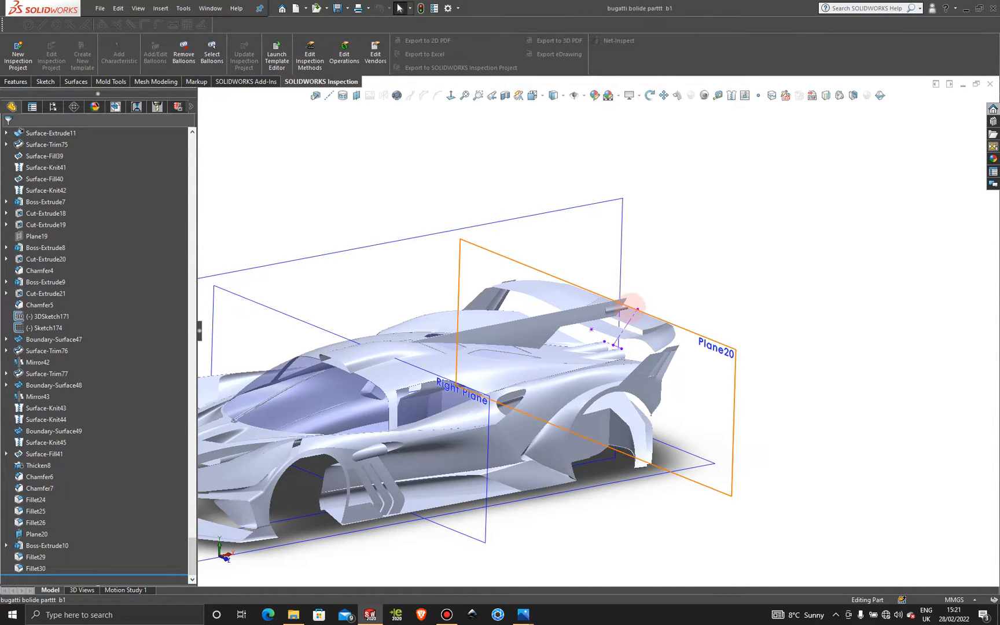
pyautogui.scroll(3, 608, 368)
pyautogui.scroll(-4, 450, 385)
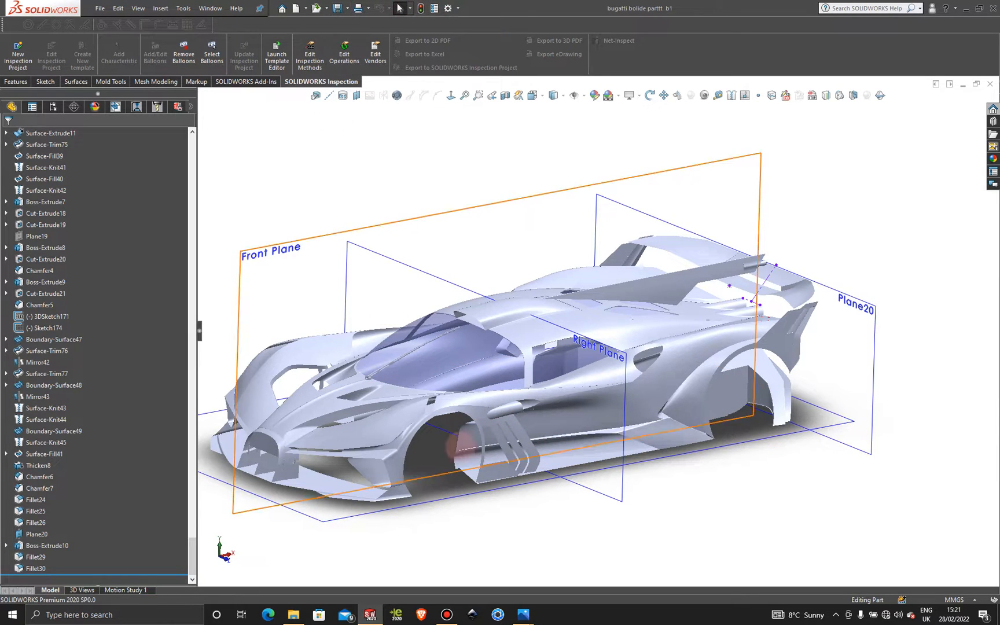
pyautogui.click(447, 615)
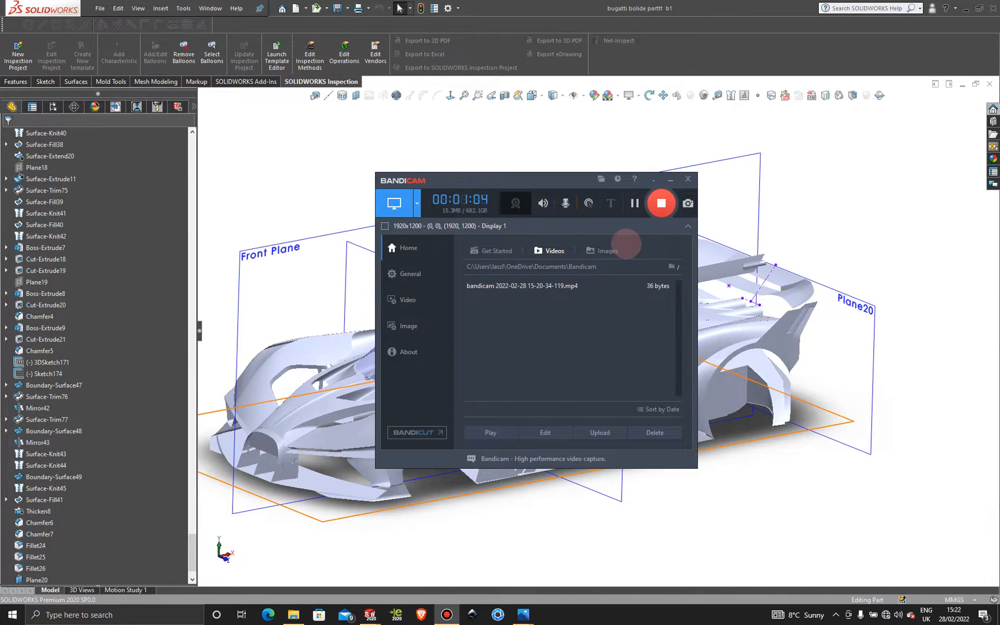
pyautogui.click(670, 179)
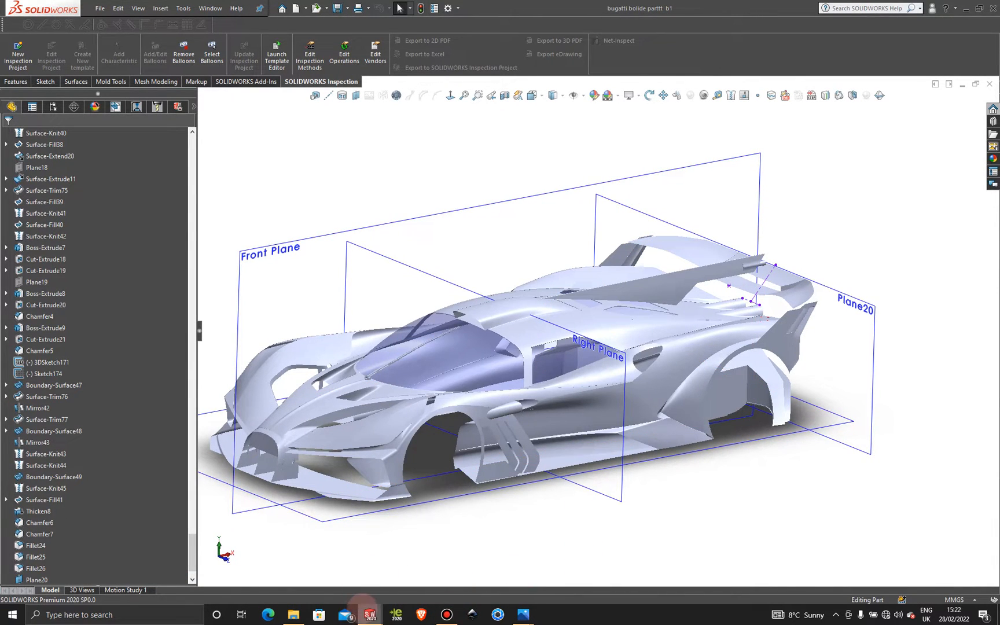
# Switch to the RIM 12 part and examine the wheel rim's spokes, hub, slotted ring and barrel from several angles.
pyautogui.click(365, 607)
pyautogui.click(429, 544)
pyautogui.click(524, 243)
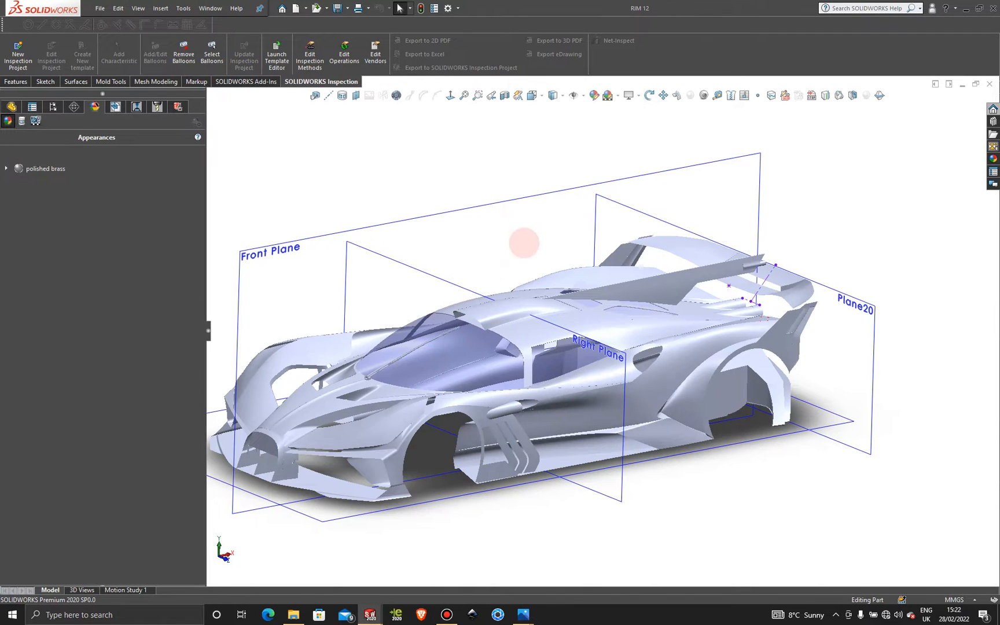
pyautogui.scroll(1, 628, 327)
pyautogui.moveTo(631, 368); pyautogui.dragTo(706, 364, button='middle')
pyautogui.scroll(-5, 632, 368)
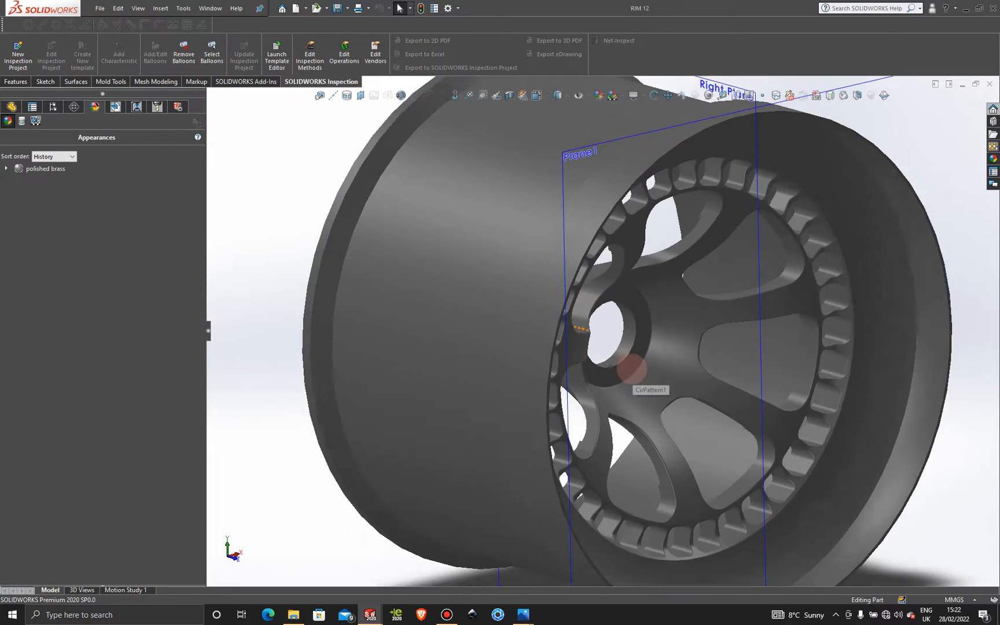
pyautogui.scroll(4, 631, 368)
pyautogui.moveTo(641, 374); pyautogui.dragTo(518, 402, button='middle')
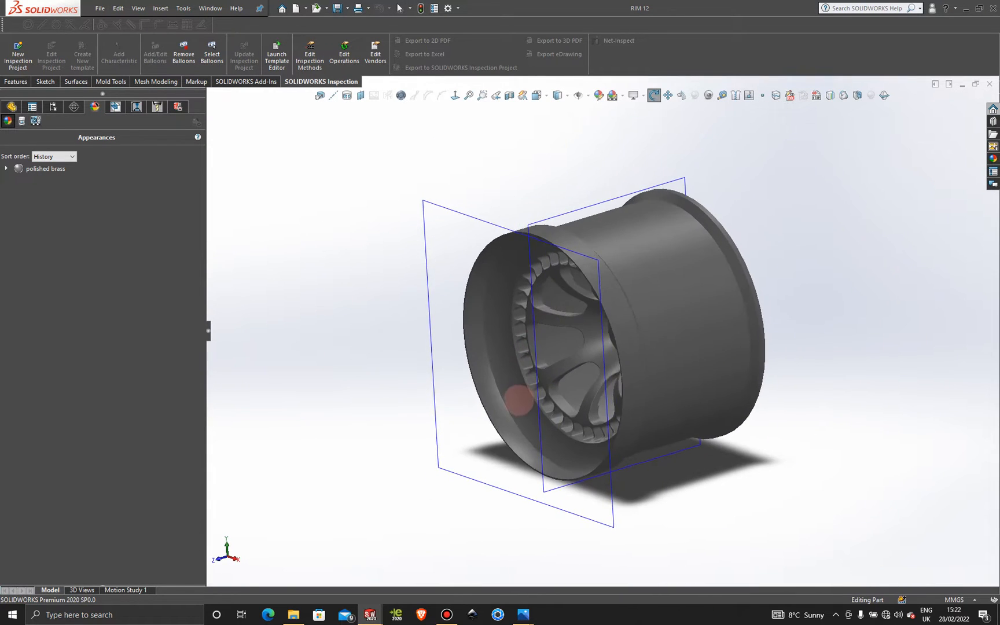
pyautogui.scroll(-5, 608, 327)
pyautogui.scroll(5, 608, 312)
pyautogui.moveTo(609, 299); pyautogui.dragTo(692, 331, button='middle')
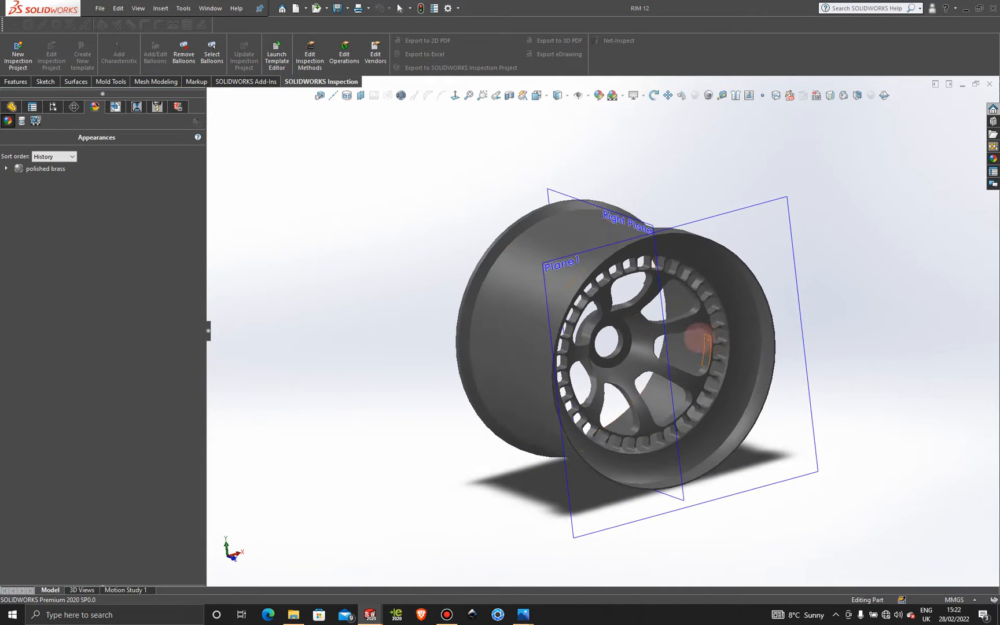
pyautogui.scroll(-5, 642, 334)
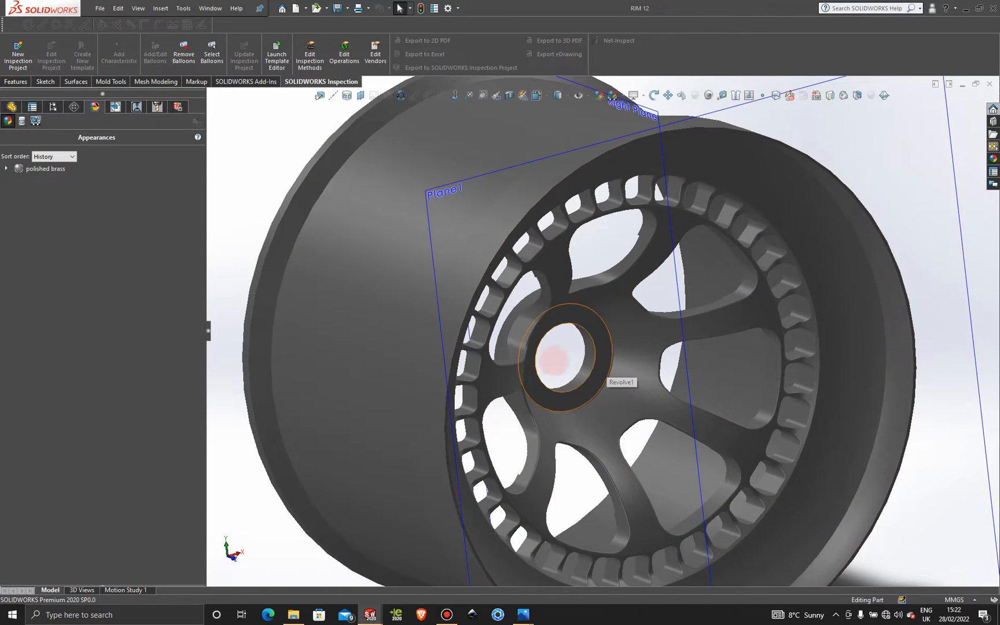
pyautogui.scroll(5, 648, 402)
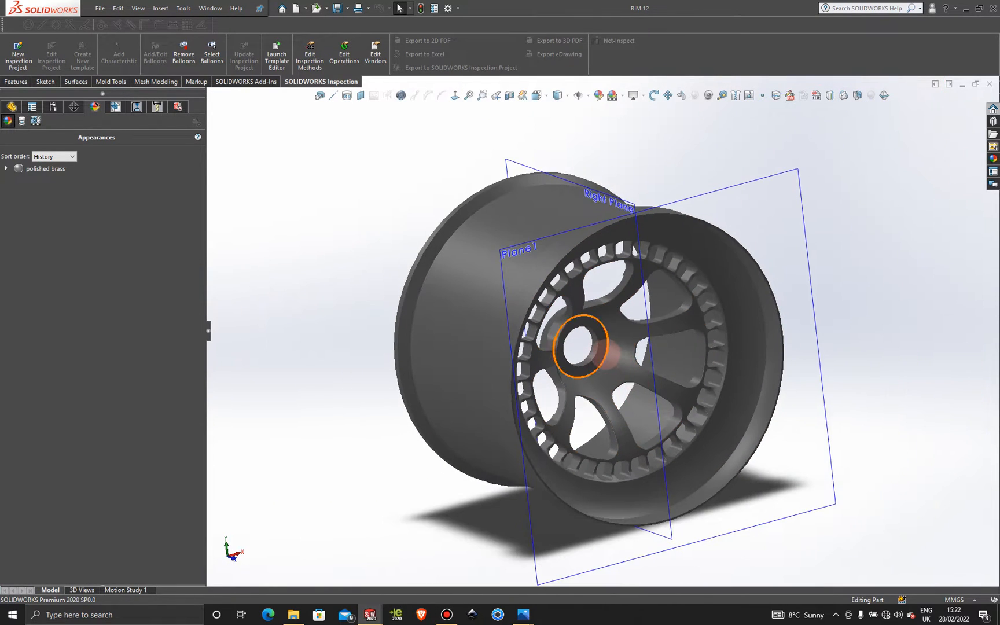
pyautogui.moveTo(608, 353)
pyautogui.mouseDown(button='middle')
pyautogui.moveTo(510, 335)
pyautogui.moveTo(510, 367)
pyautogui.moveTo(524, 362)
pyautogui.moveTo(484, 371)
pyautogui.moveTo(558, 351)
pyautogui.moveTo(563, 286)
pyautogui.moveTo(607, 351)
pyautogui.moveTo(629, 340)
pyautogui.mouseUp(button='middle')
pyautogui.scroll(3, 660, 327)
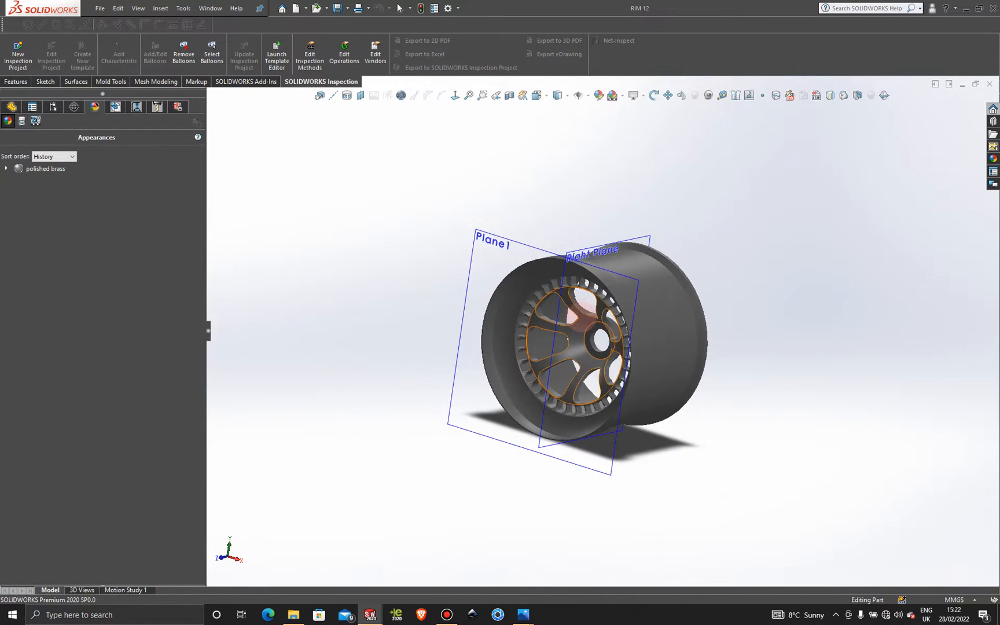
pyautogui.scroll(-5, 583, 317)
pyautogui.moveTo(594, 385); pyautogui.dragTo(570, 247, button='middle')
pyautogui.scroll(5, 568, 405)
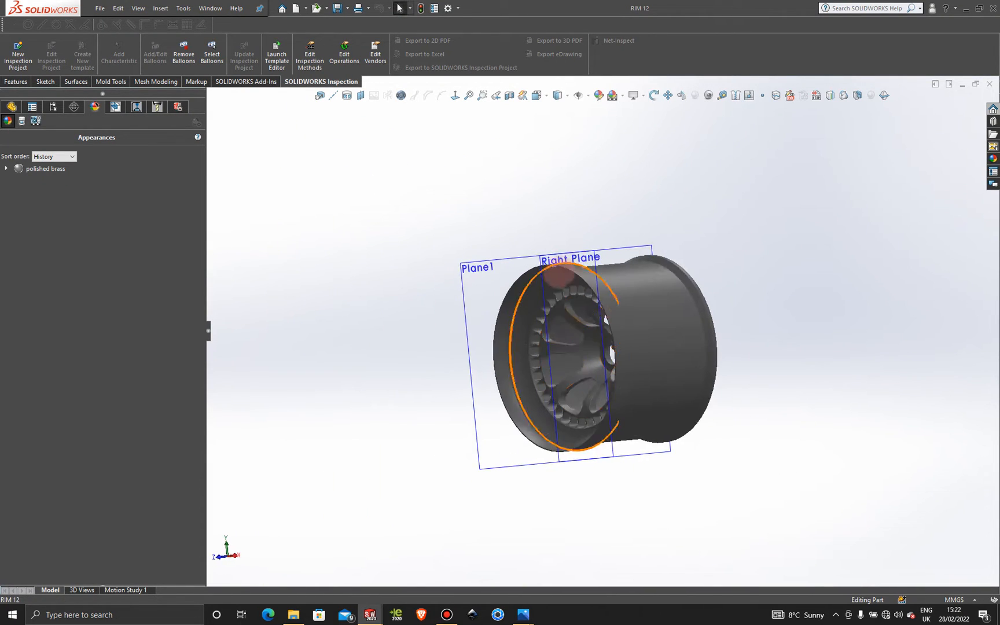
pyautogui.scroll(-3, 627, 362)
pyautogui.scroll(3, 632, 382)
pyautogui.scroll(-3, 617, 390)
pyautogui.scroll(1, 623, 391)
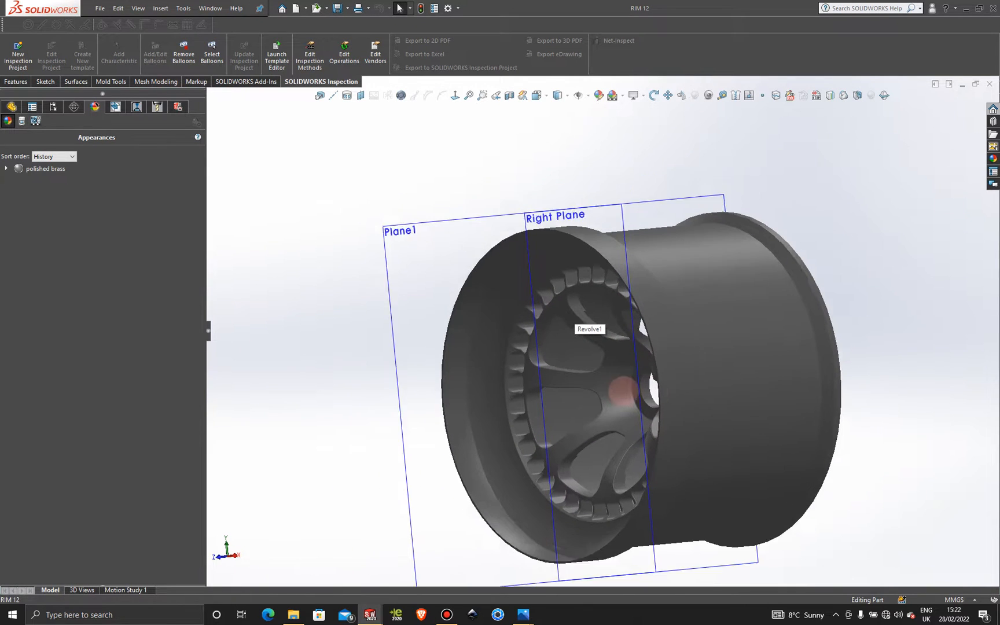
pyautogui.scroll(2, 623, 391)
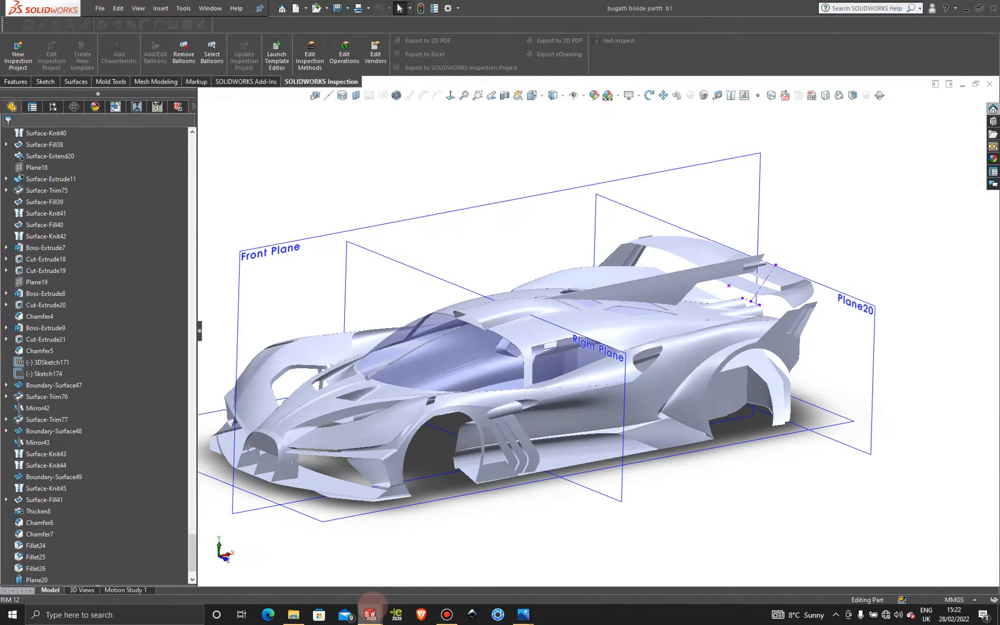
# Close the RIM 12 part and return to the car body part.
pyautogui.moveTo(370, 614)
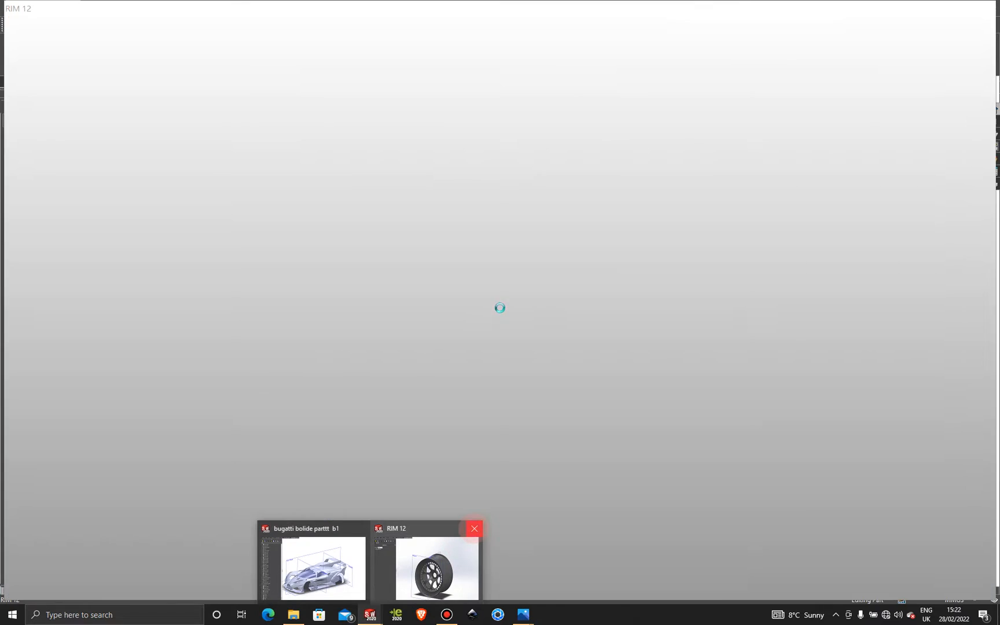
pyautogui.click(475, 528)
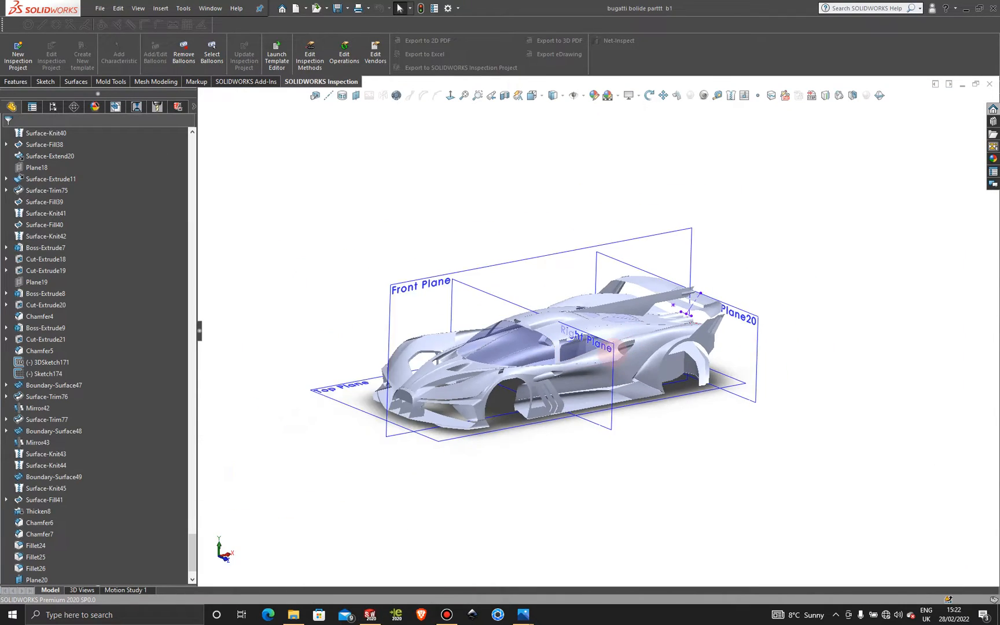
# Start a new sketch on the Right Plane and orient the view normal to it.
pyautogui.scroll(5, 613, 349)
pyautogui.moveTo(568, 344); pyautogui.dragTo(597, 343, button='middle')
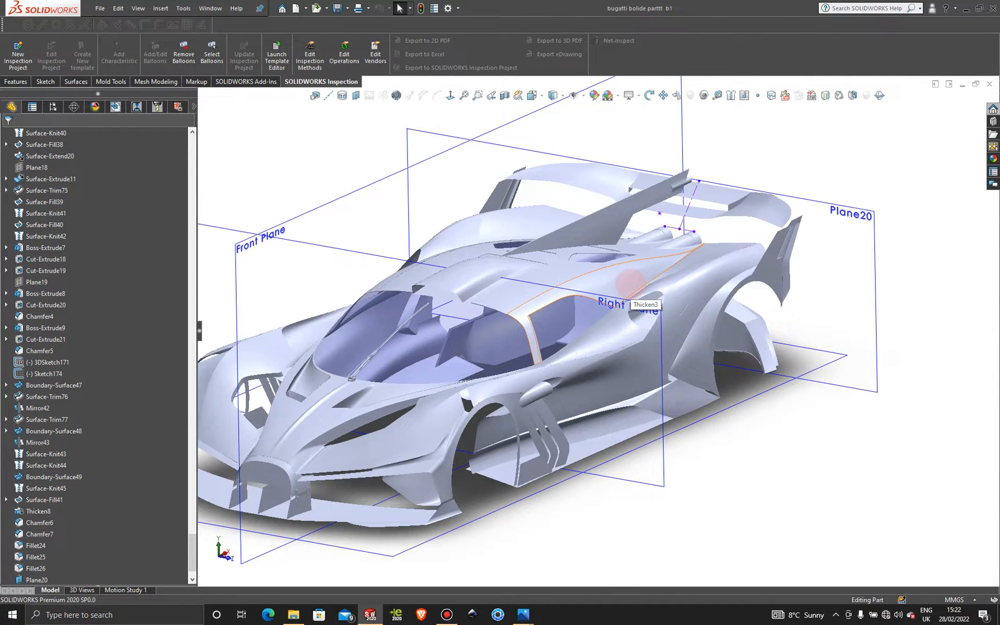
pyautogui.moveTo(751, 477); pyautogui.dragTo(787, 489, button='middle')
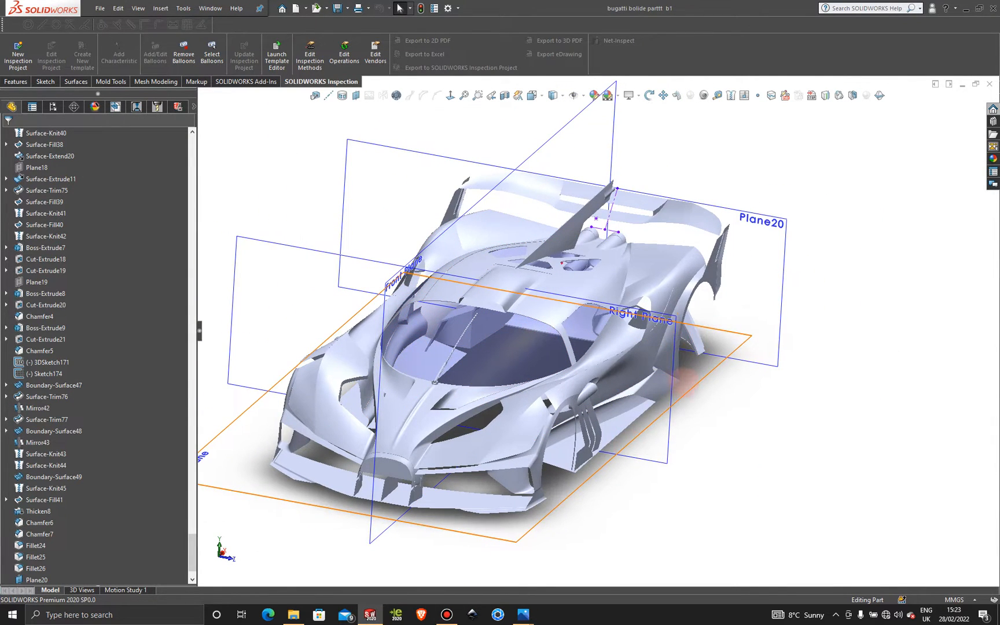
pyautogui.click(662, 450)
pyautogui.click(708, 415)
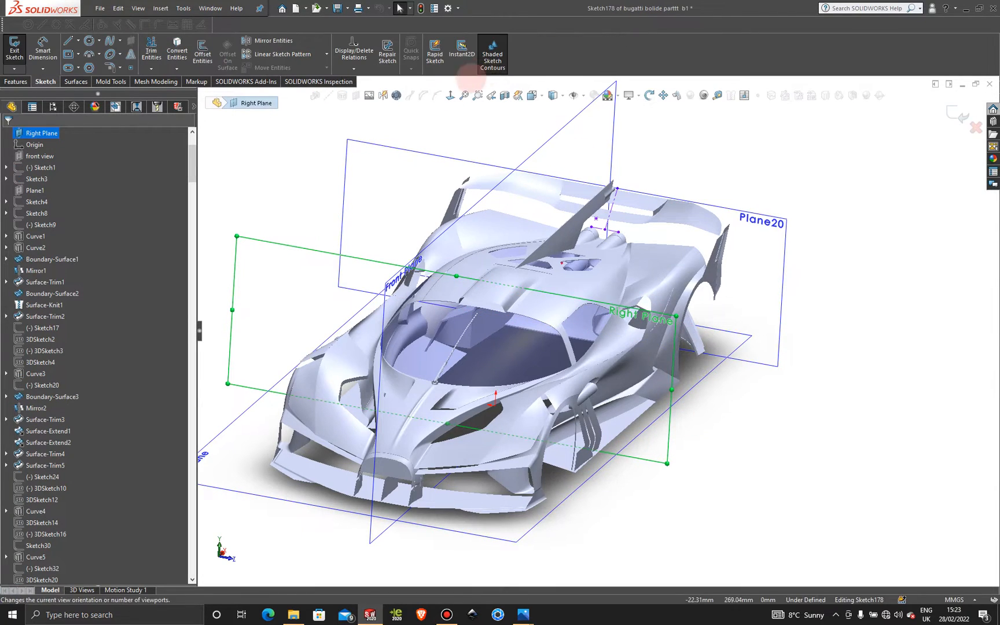
pyautogui.click(451, 96)
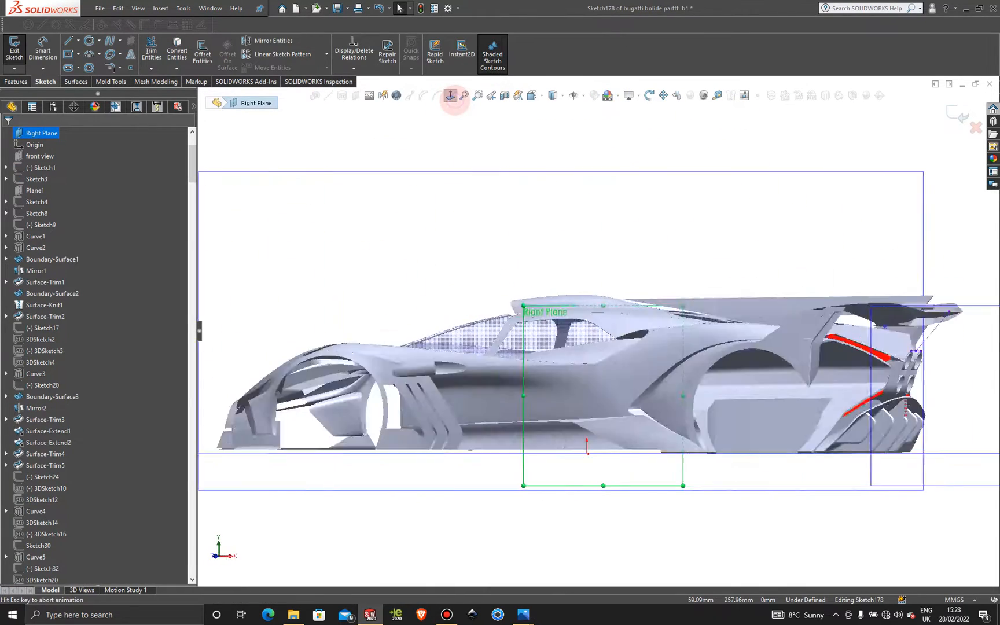
pyautogui.scroll(-7, 769, 331)
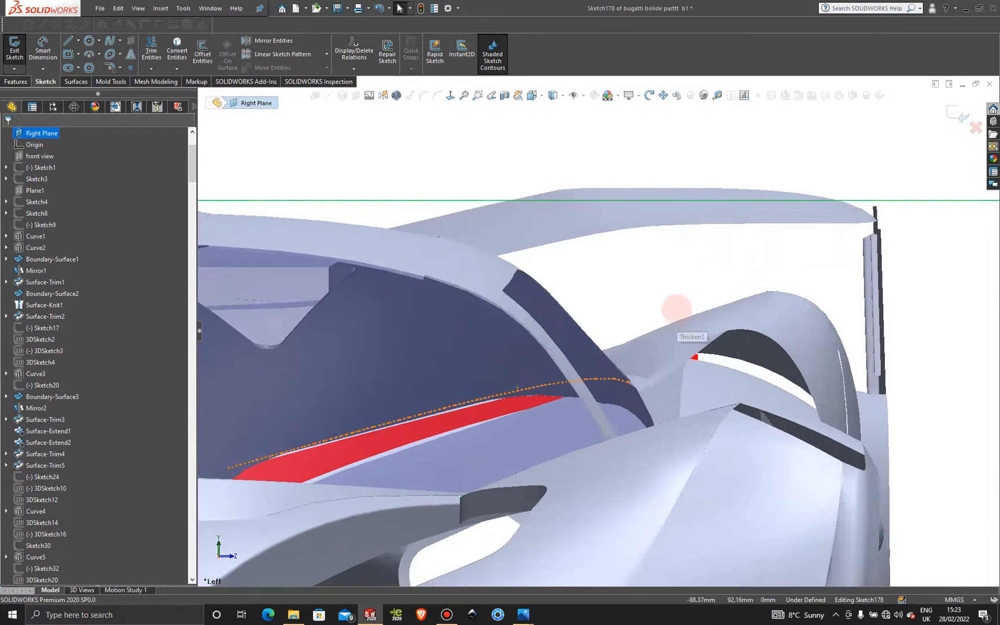
pyautogui.scroll(3, 677, 308)
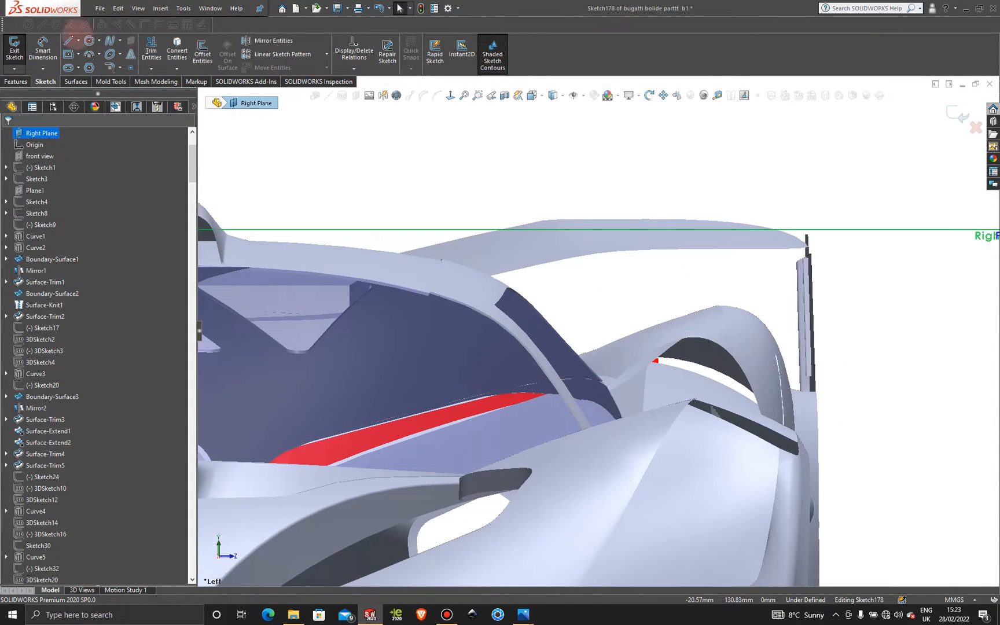
# Sketch a construction line about 40 mm long, perpendicular to the sloping side window edge and running up and outward, and finish the sketch.
pyautogui.click(79, 41)
pyautogui.click(90, 81)
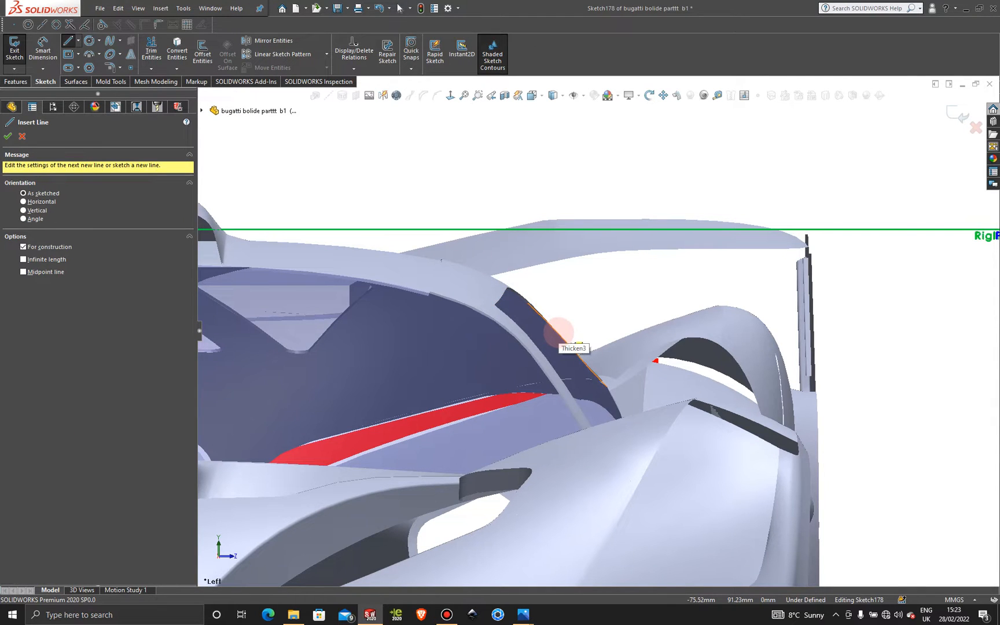
pyautogui.click(559, 333)
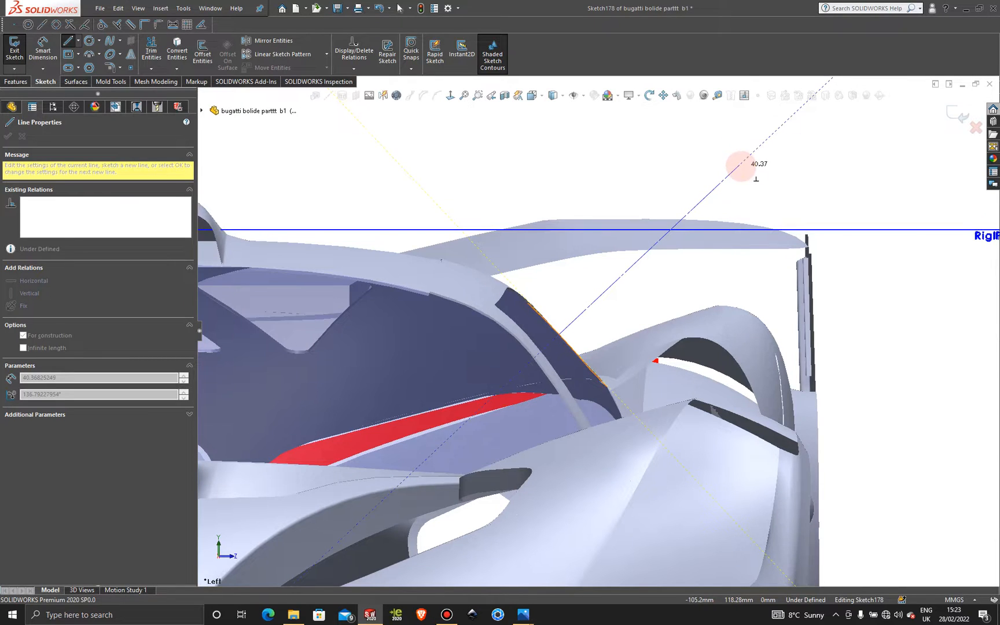
pyautogui.click(739, 166)
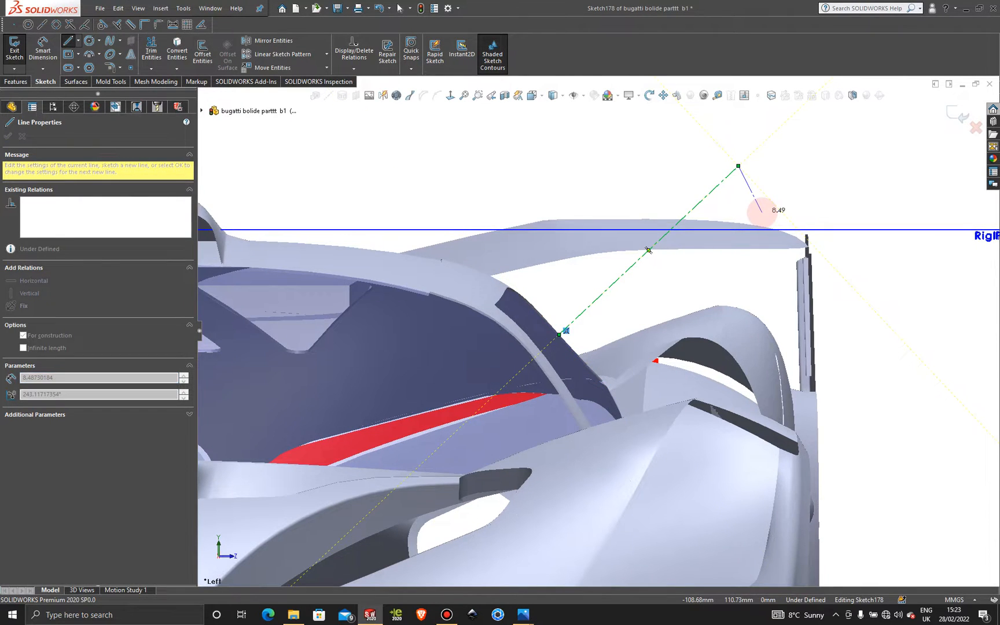
pyautogui.press('Escape')
pyautogui.press('z')
pyautogui.click(952, 110)
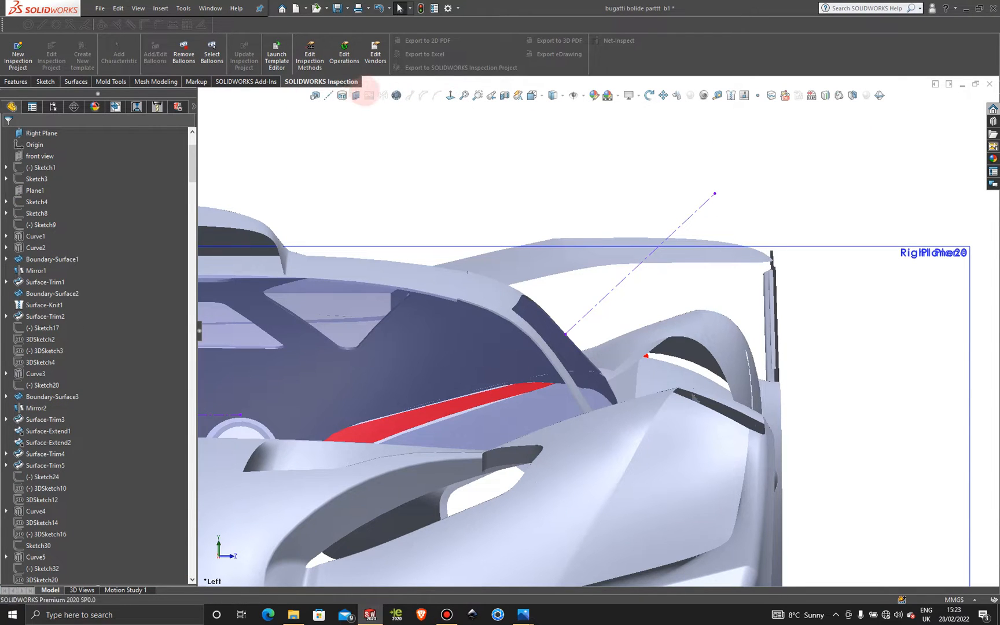
# Create a reference plane perpendicular to the sketched construction line and passing through its outer endpoint.
pyautogui.click(357, 96)
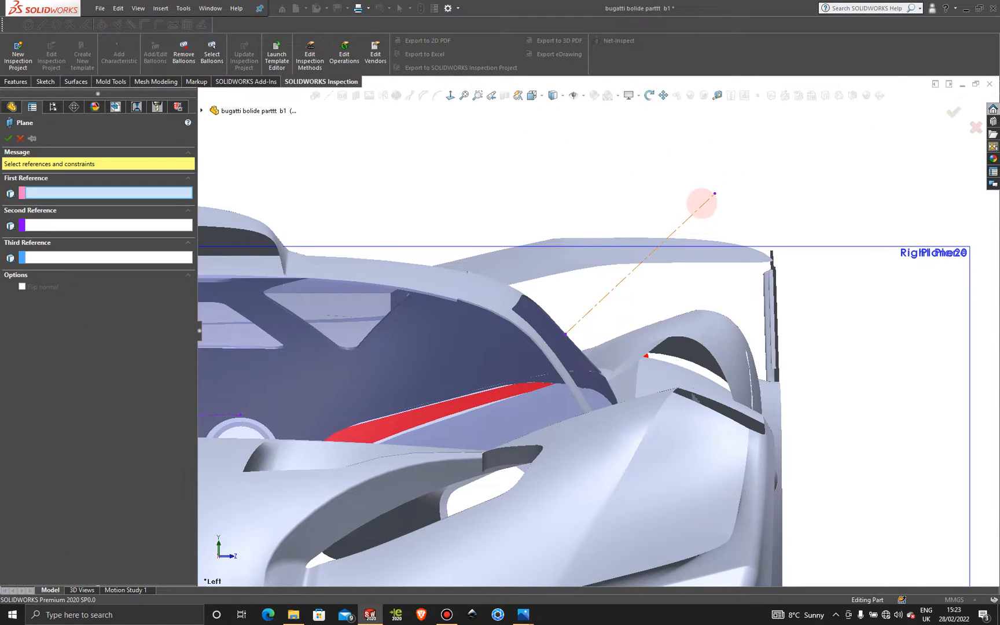
pyautogui.click(702, 203)
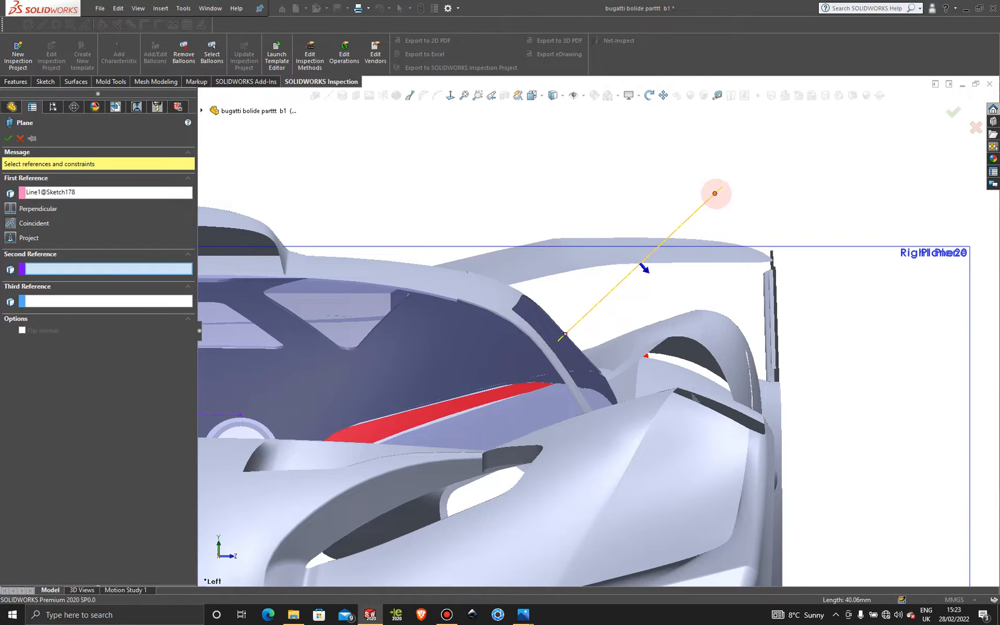
pyautogui.click(716, 193)
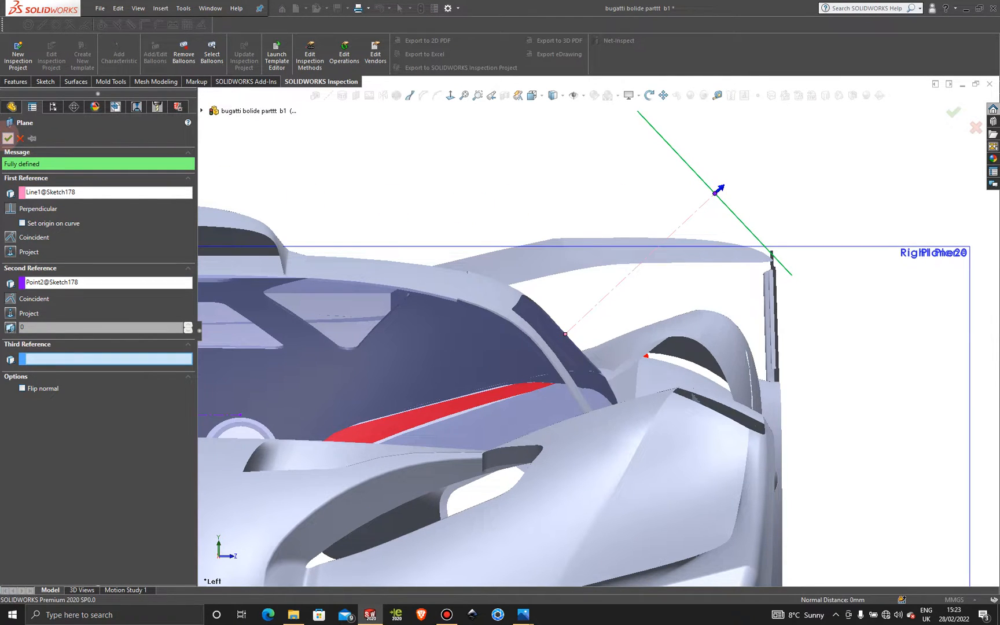
pyautogui.click(7, 138)
pyautogui.click(840, 152)
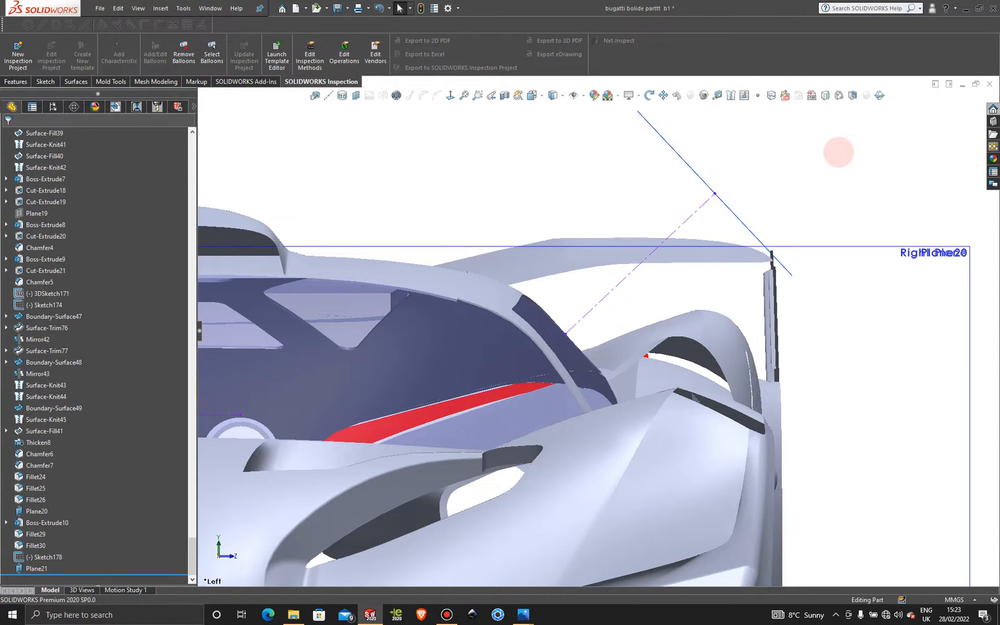
# Start a sketch on the new angled plane beside the side window and orient the view normal to it.
pyautogui.scroll(5, 839, 153)
pyautogui.moveTo(758, 171); pyautogui.dragTo(686, 217, button='middle')
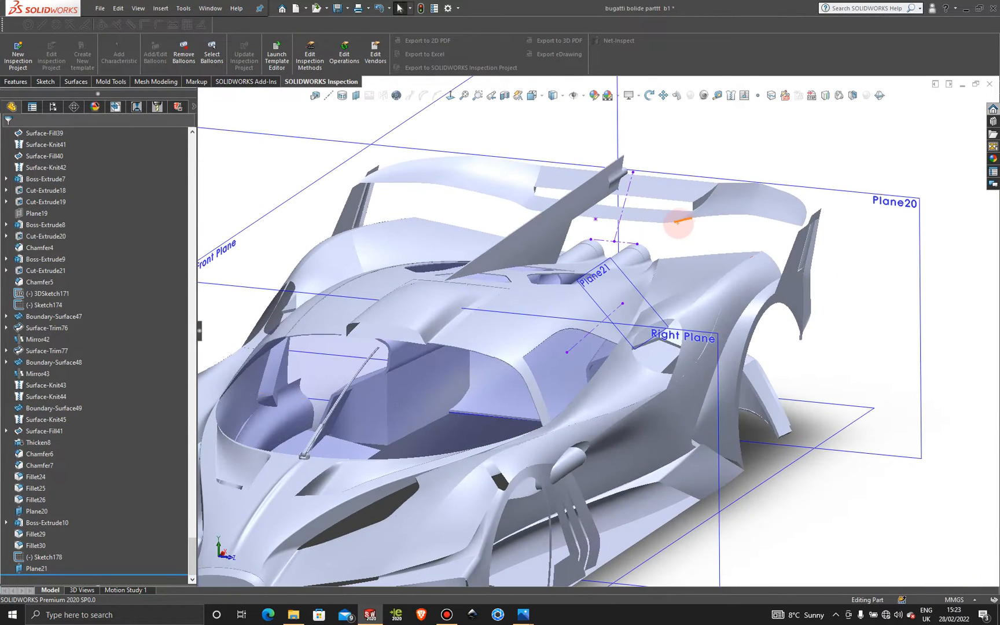
pyautogui.click(611, 258)
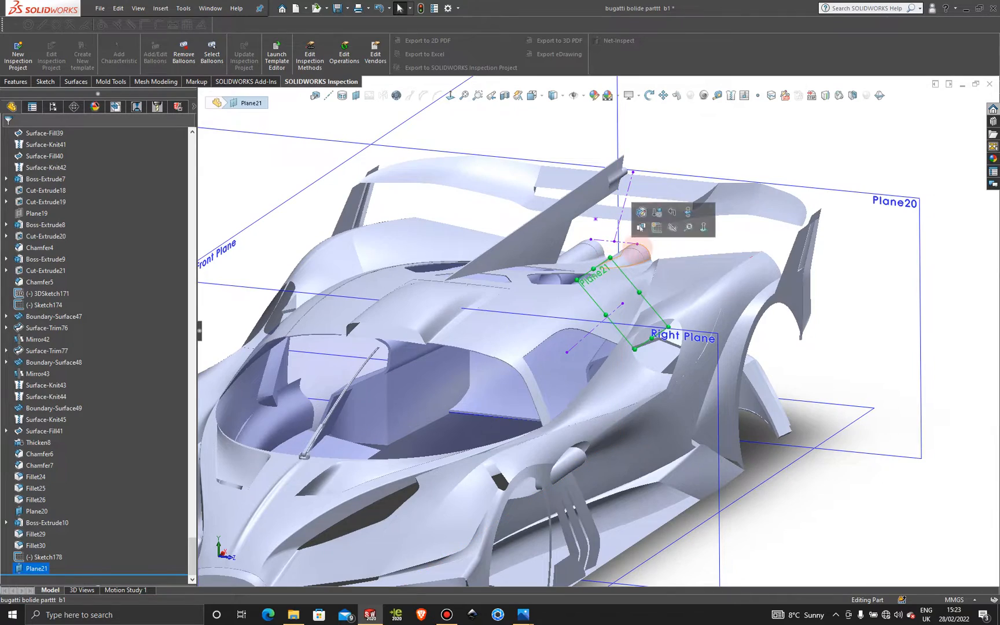
pyautogui.click(659, 224)
pyautogui.click(451, 93)
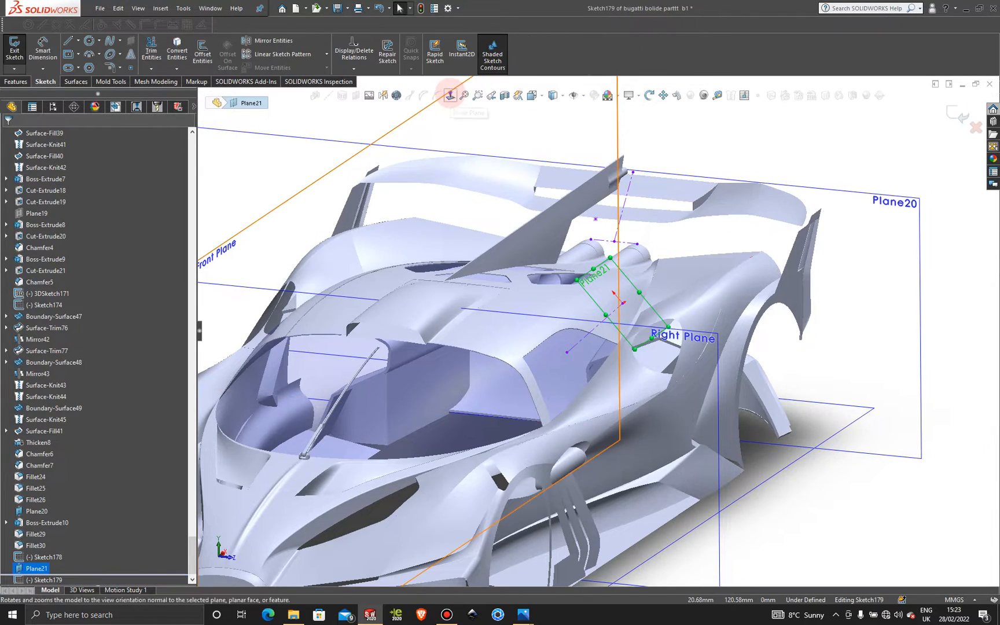
pyautogui.scroll(-5, 669, 392)
pyautogui.scroll(-4, 668, 392)
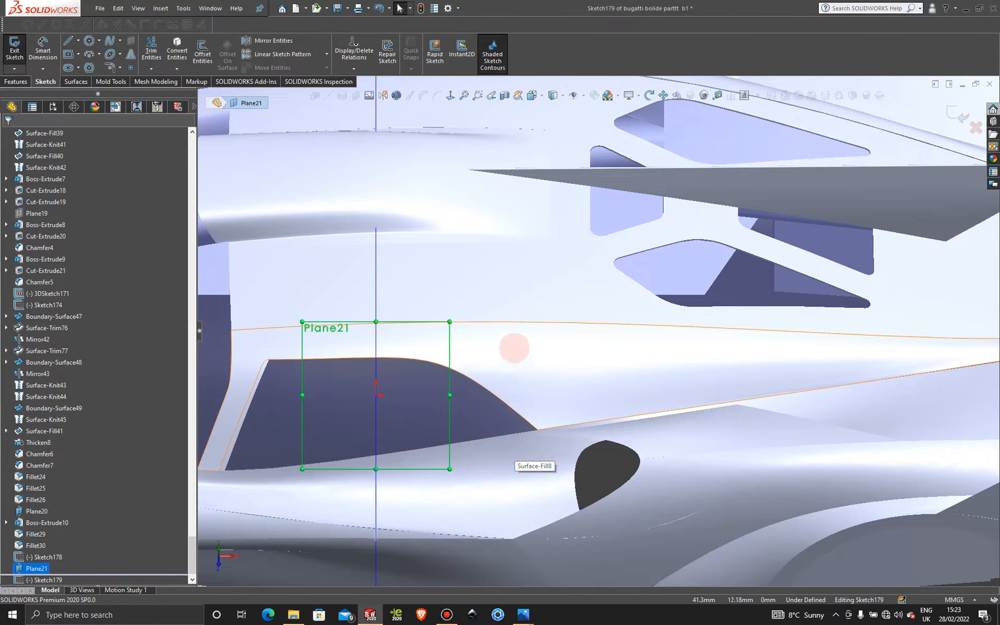
# Switch to the bxx-05-main.png reference photo and examine the round filler recess behind the side window, then return to SOLIDWORKS.
pyautogui.moveTo(524, 612)
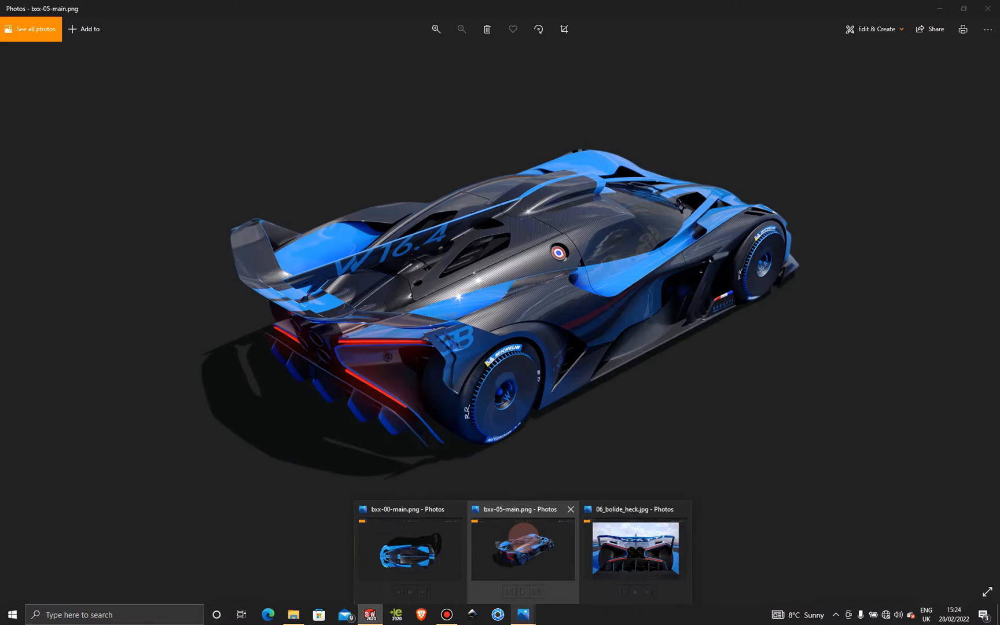
pyautogui.click(523, 533)
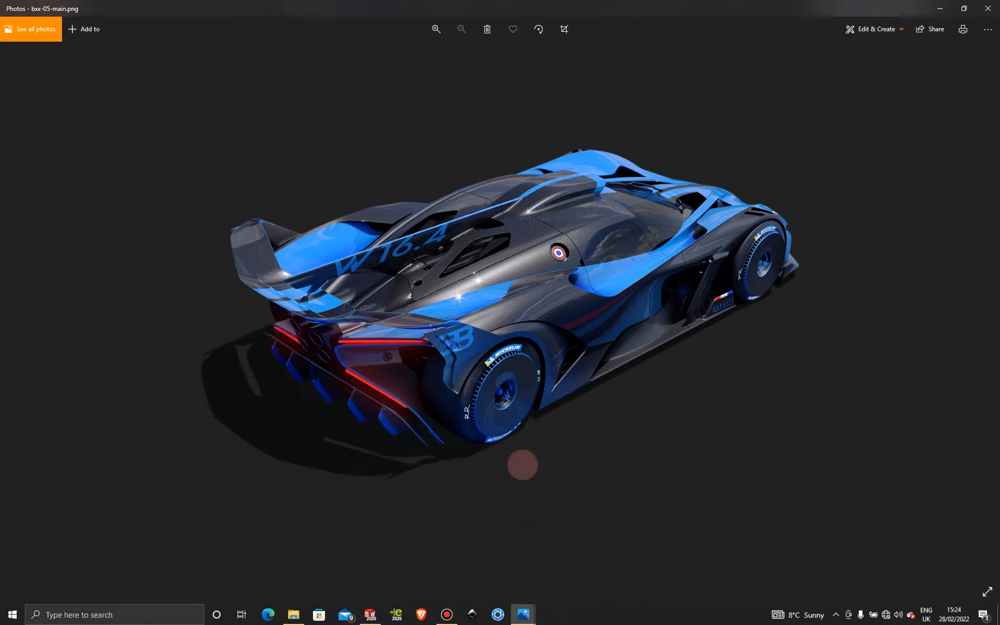
pyautogui.scroll(7, 556, 253)
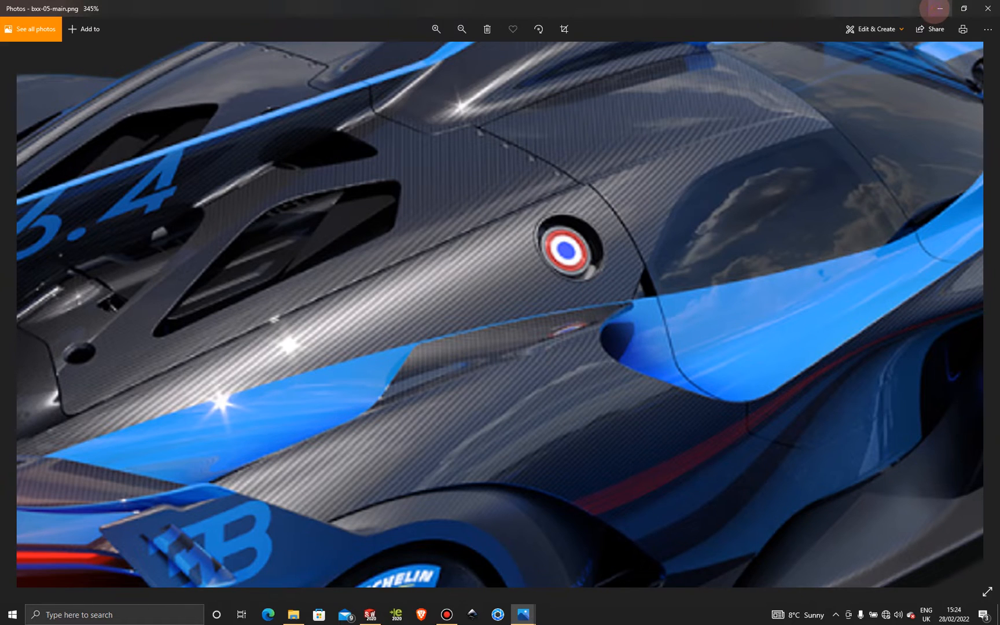
pyautogui.click(934, 8)
# Sketch a circle with a radius of about 9.5 mm on the body side just behind the side window.
pyautogui.scroll(-3, 570, 400)
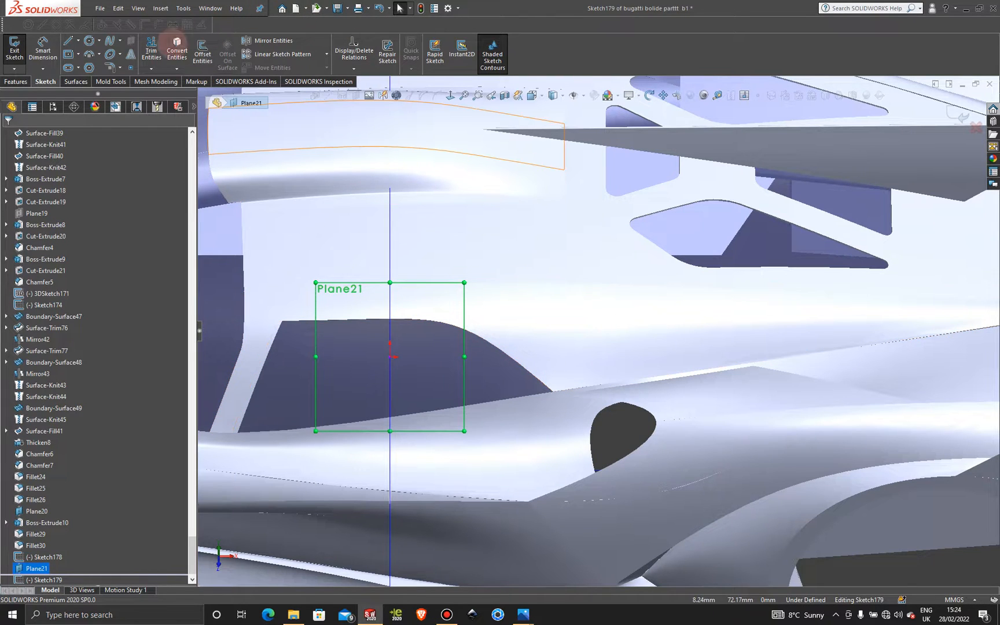
pyautogui.click(88, 40)
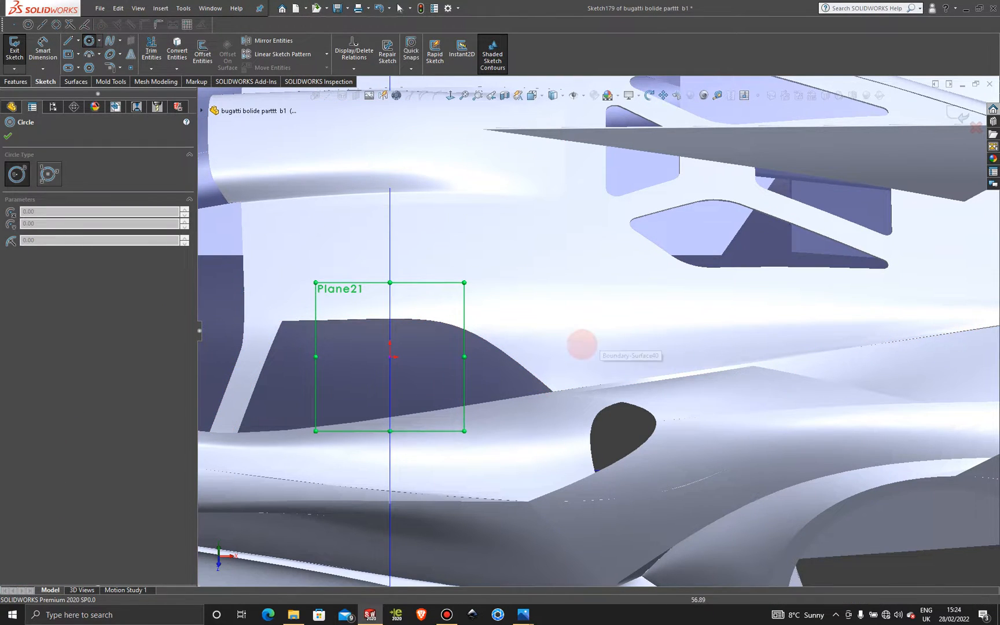
pyautogui.moveTo(572, 347); pyautogui.dragTo(584, 354)
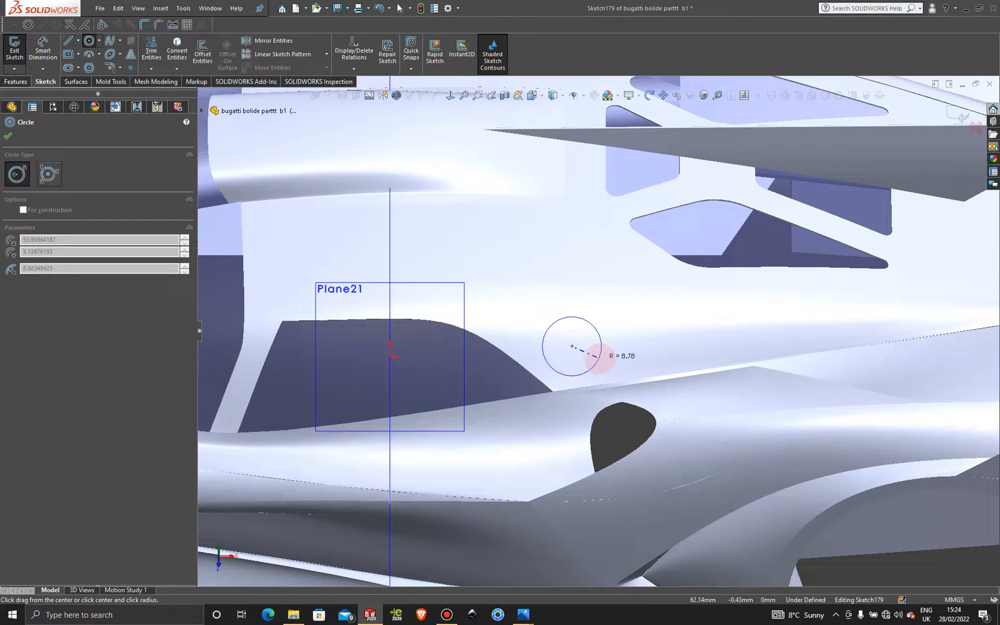
pyautogui.click(602, 358)
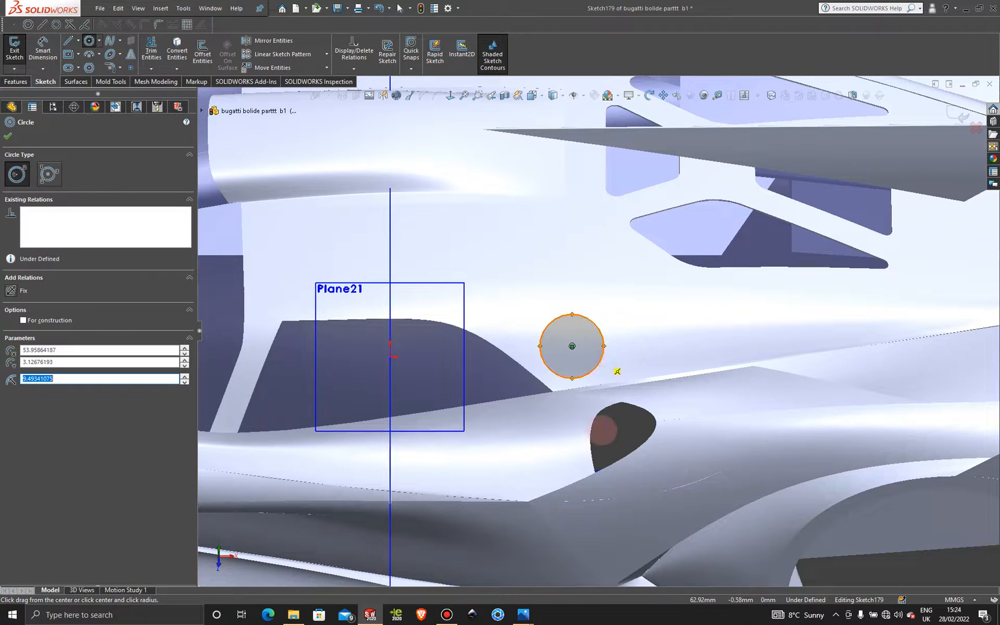
pyautogui.press('Escape')
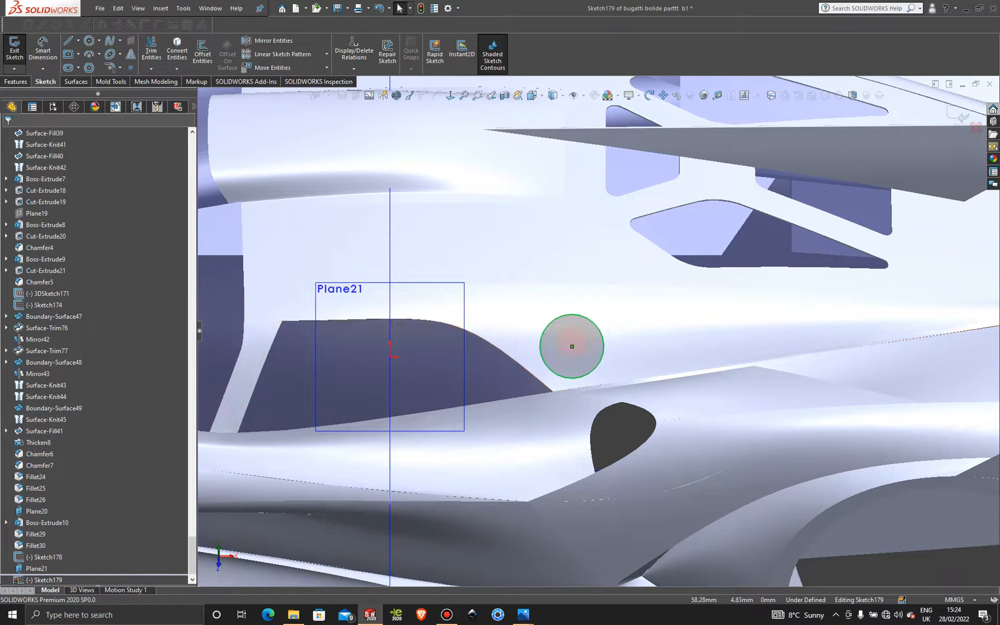
# Reposition the circle behind the side window so its centre sits at about X 58.7 mm, Y 4.6 mm.
pyautogui.moveTo(572, 346); pyautogui.dragTo(599, 340)
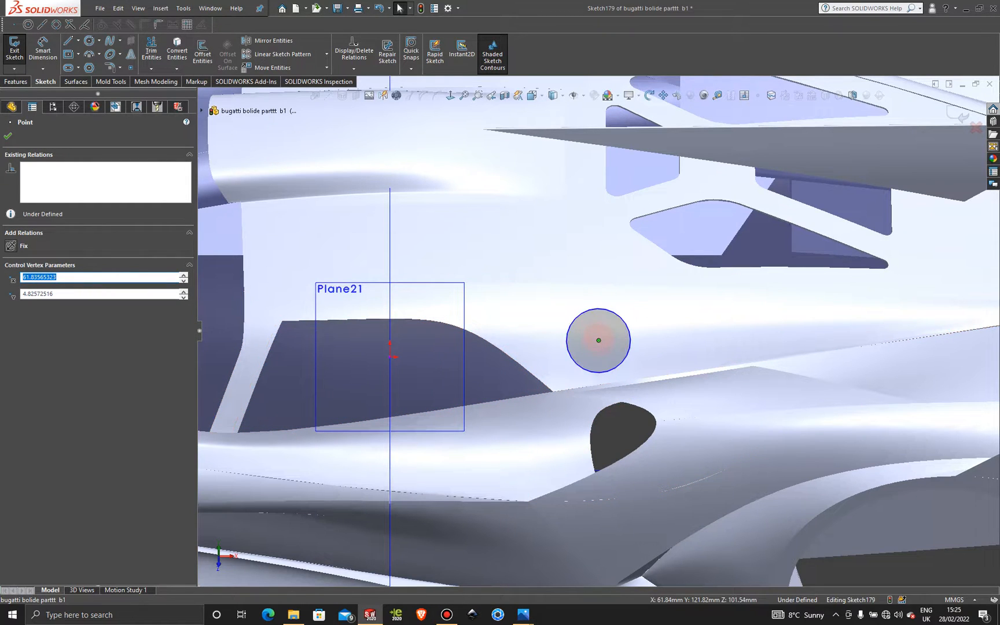
pyautogui.moveTo(599, 341)
pyautogui.mouseDown()
pyautogui.moveTo(586, 342)
pyautogui.moveTo(593, 340)
pyautogui.mouseUp()
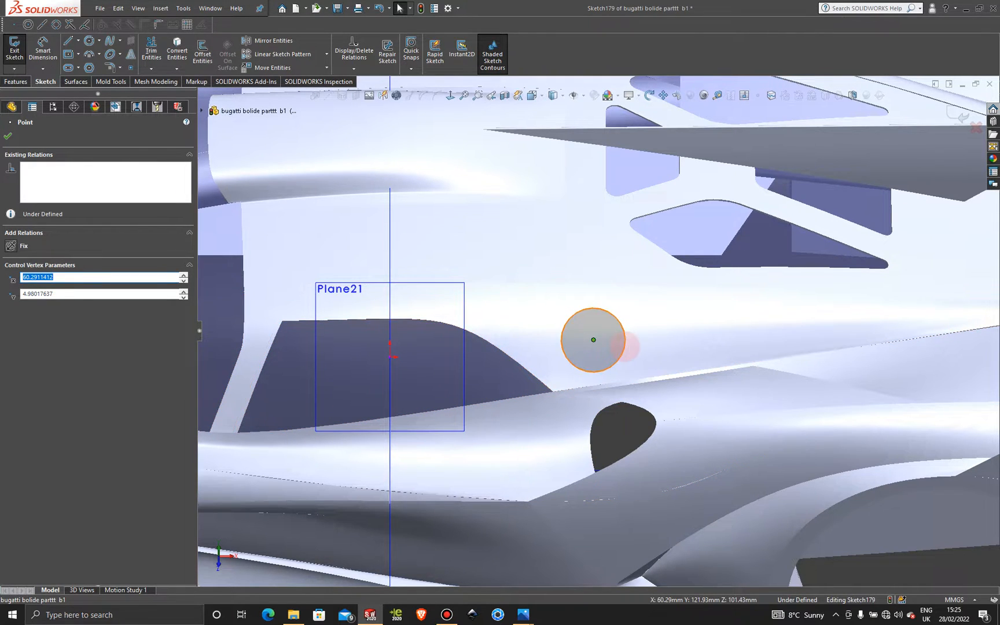
pyautogui.scroll(10, 664, 345)
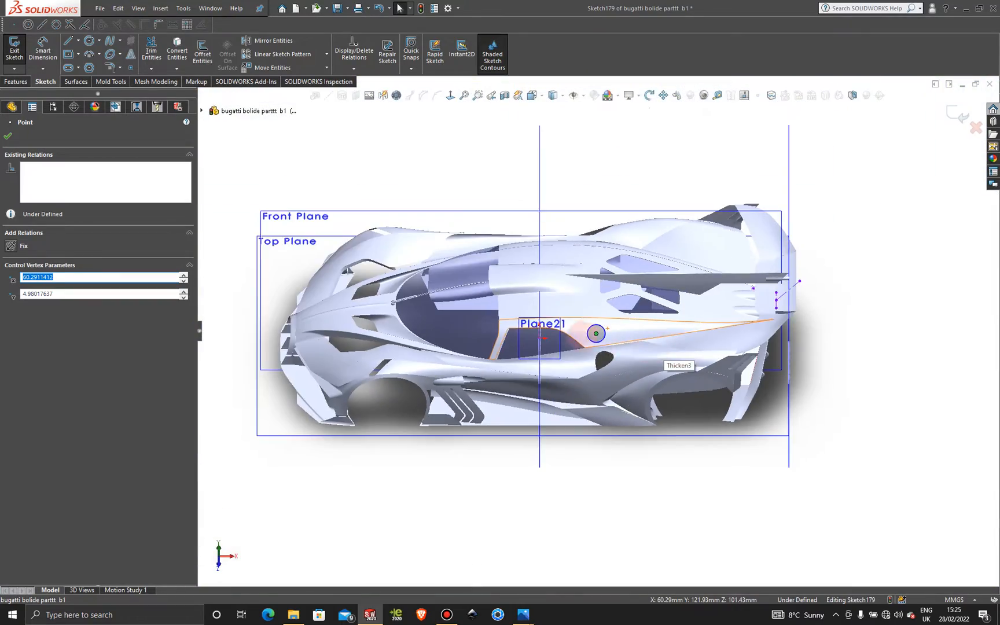
pyautogui.moveTo(665, 346); pyautogui.dragTo(624, 313, button='middle')
pyautogui.scroll(-6, 624, 313)
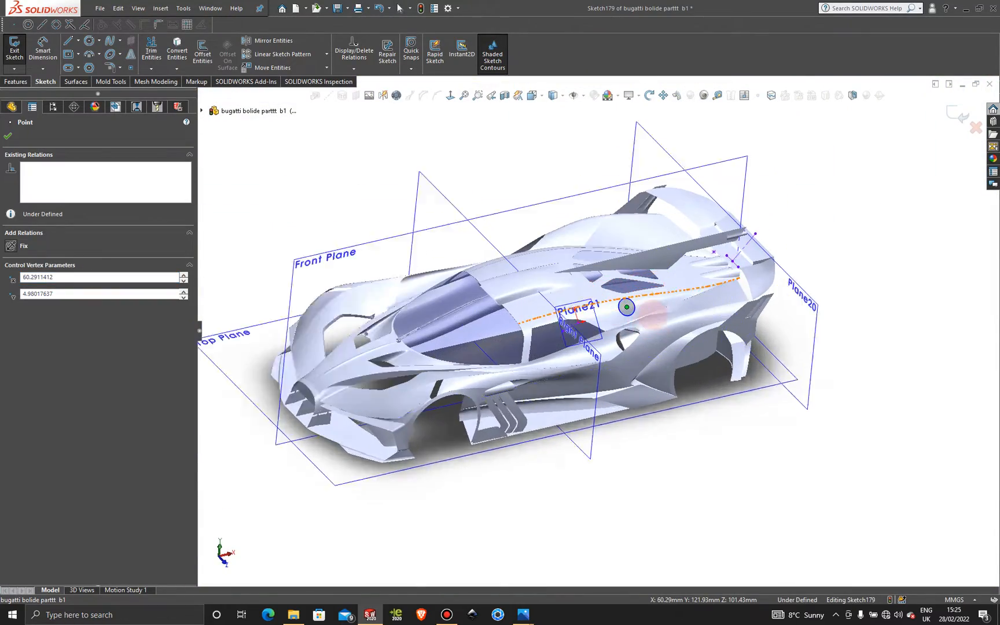
pyautogui.press('space')
pyautogui.click(824, 326)
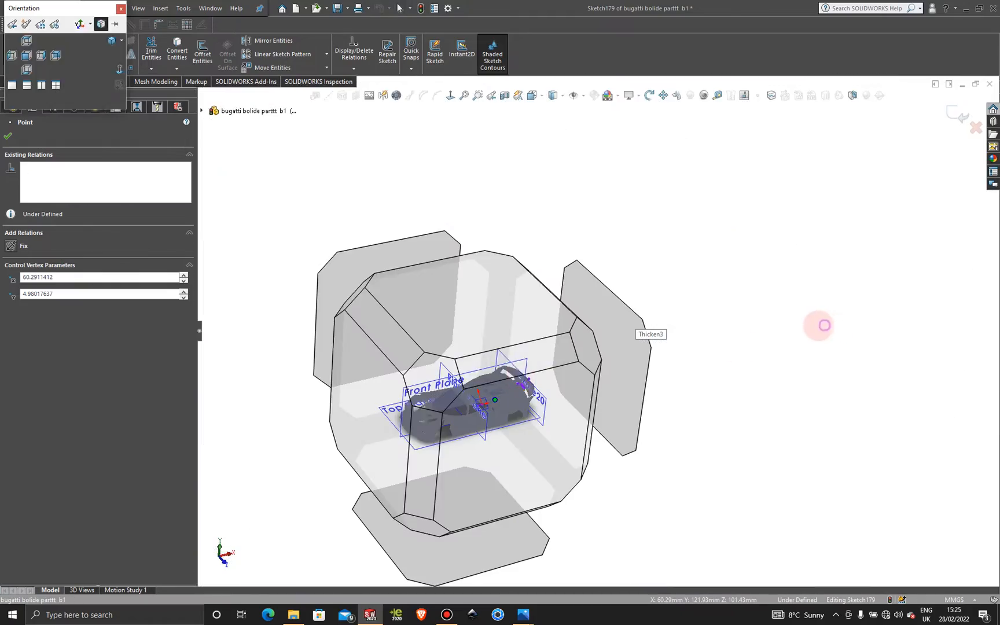
pyautogui.click(449, 95)
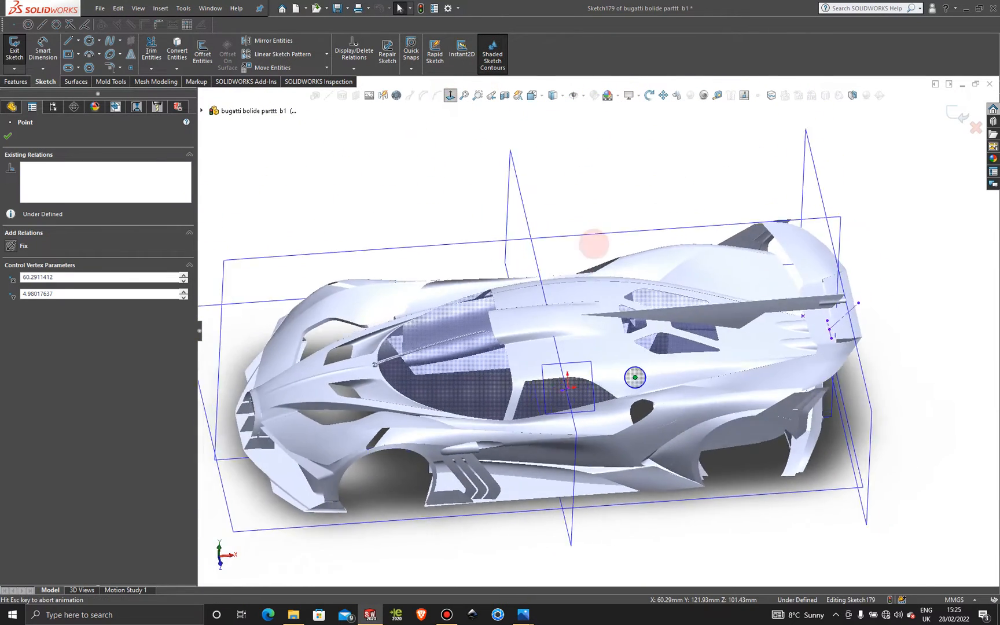
pyautogui.scroll(-5, 653, 401)
pyautogui.scroll(-3, 654, 402)
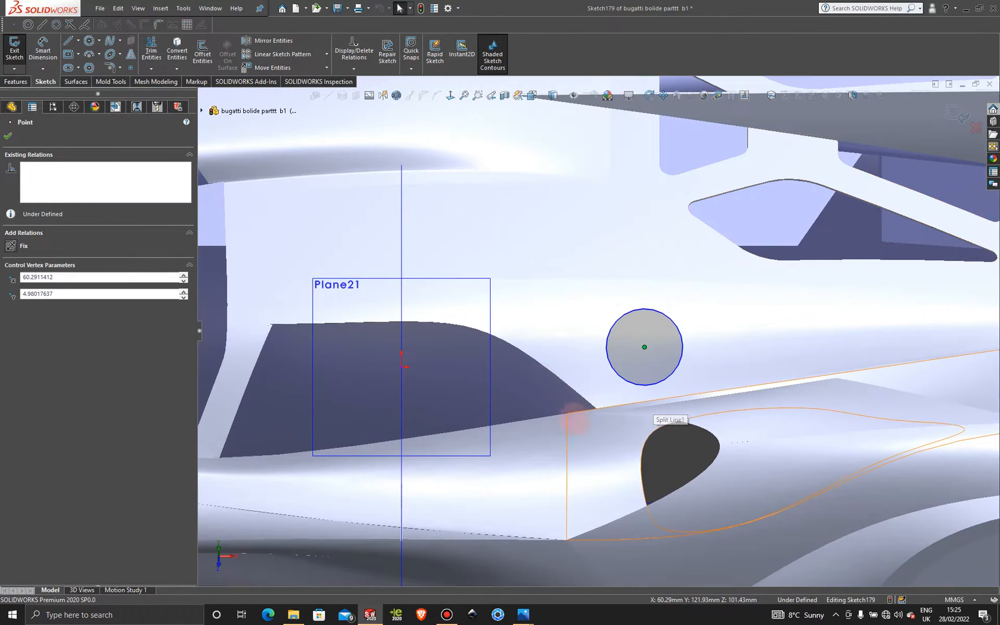
pyautogui.moveTo(644, 347); pyautogui.dragTo(638, 346)
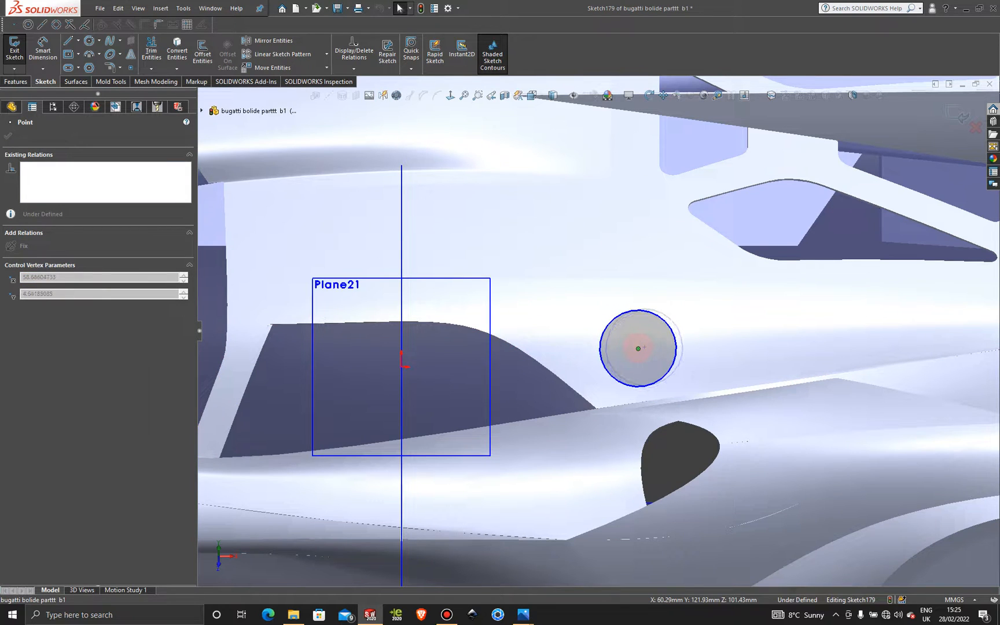
pyautogui.moveTo(638, 348); pyautogui.dragTo(639, 348)
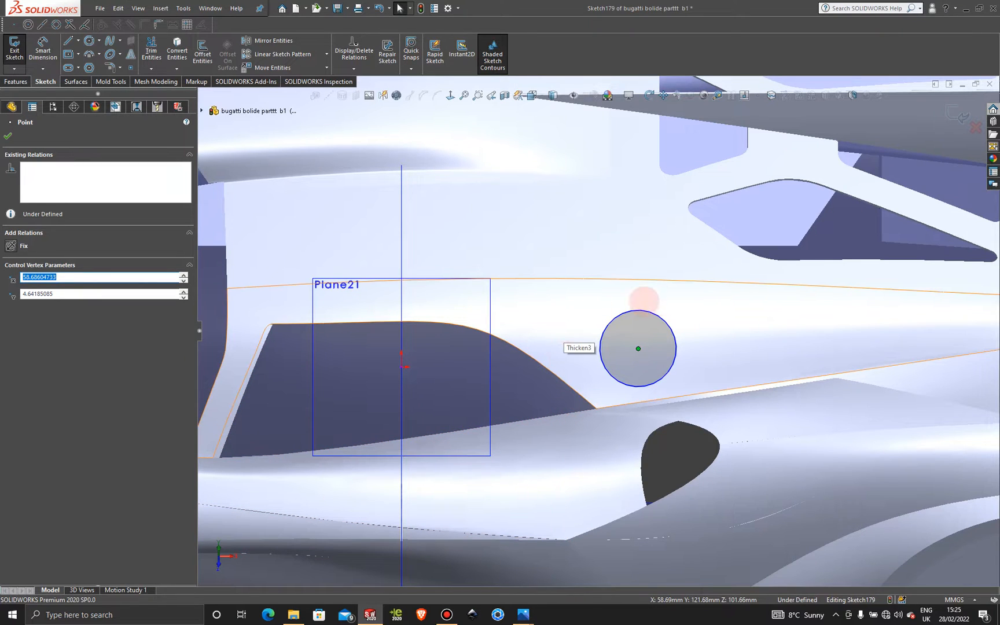
pyautogui.scroll(2, 683, 343)
pyautogui.click(8, 137)
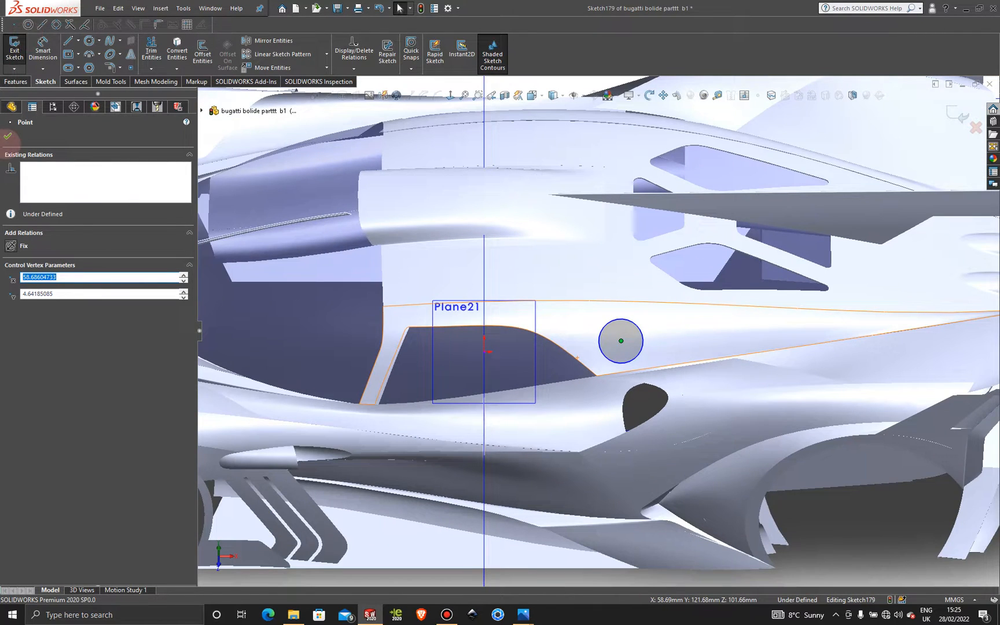
# Cut the circle through the body side with a blind Extruded Cut 79 mm deep from the sketch plane.
pyautogui.click(16, 82)
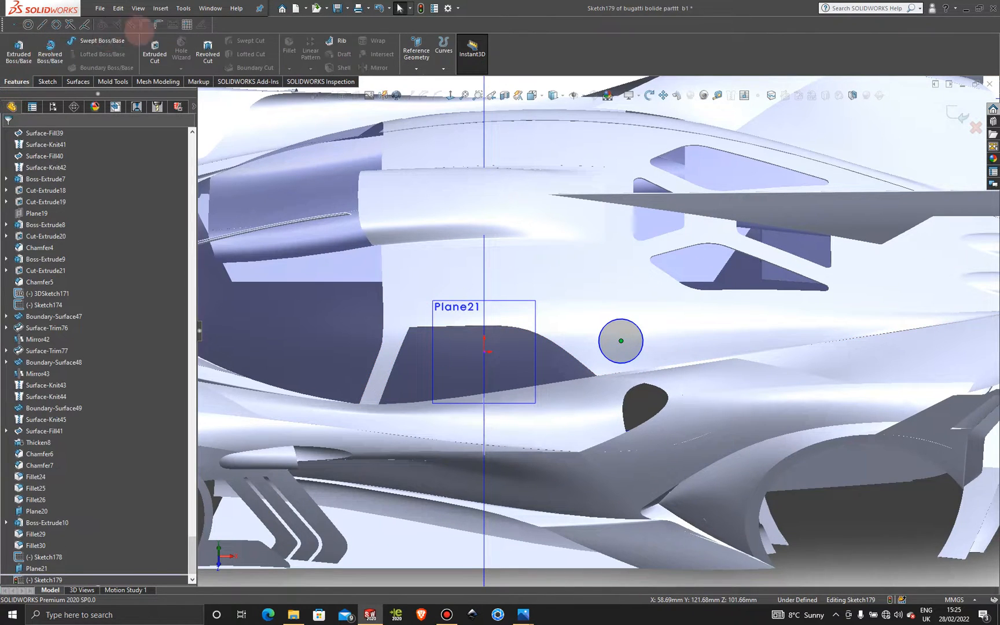
pyautogui.click(155, 49)
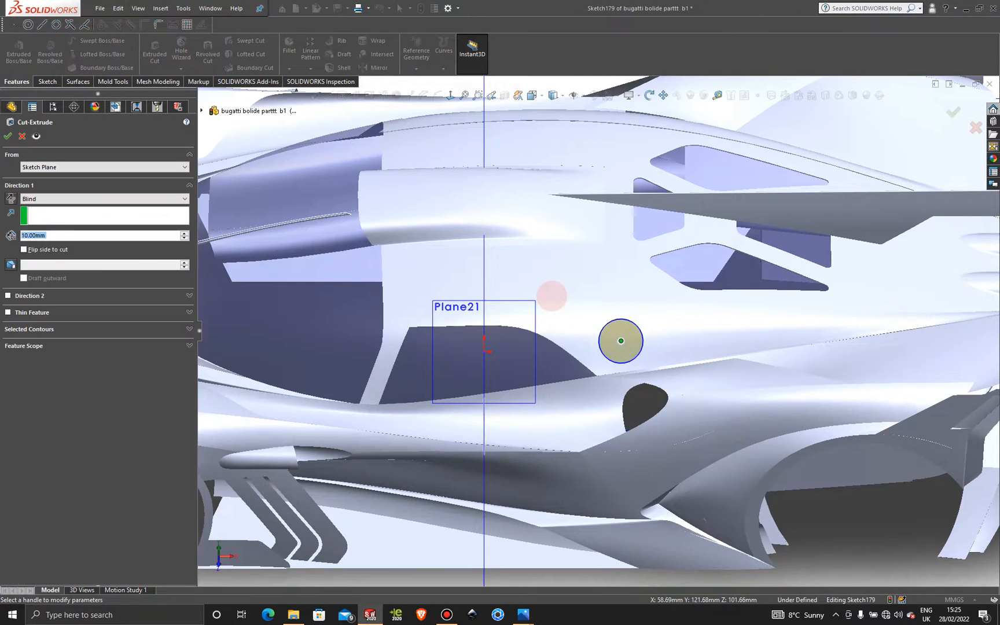
pyautogui.press('f')
pyautogui.scroll(1, 559, 312)
pyautogui.moveTo(559, 313); pyautogui.dragTo(641, 272, button='middle')
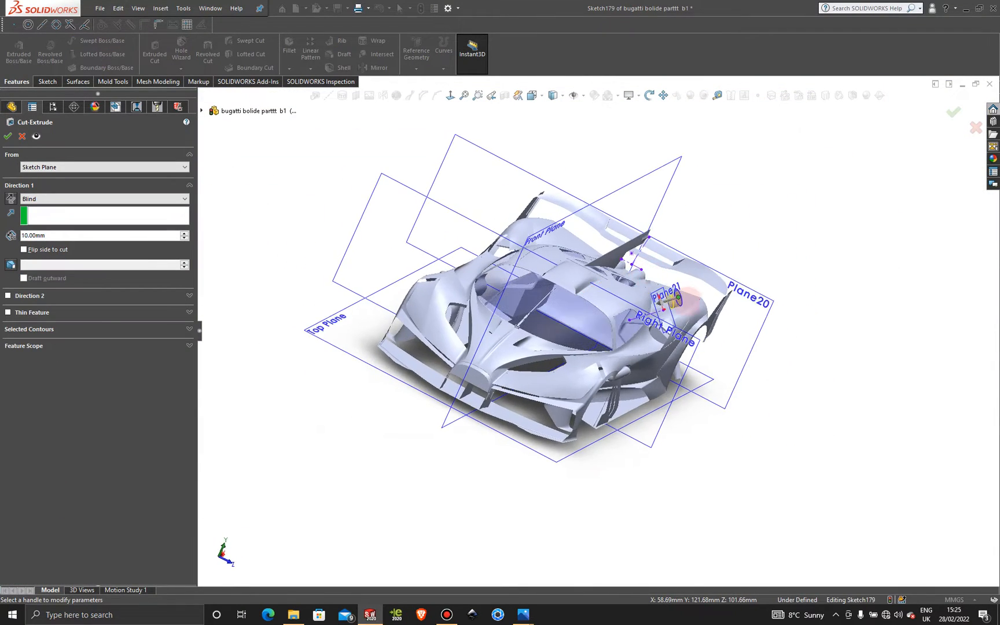
pyautogui.scroll(-5, 678, 299)
pyautogui.moveTo(602, 311); pyautogui.dragTo(463, 350)
pyautogui.scroll(2, 476, 357)
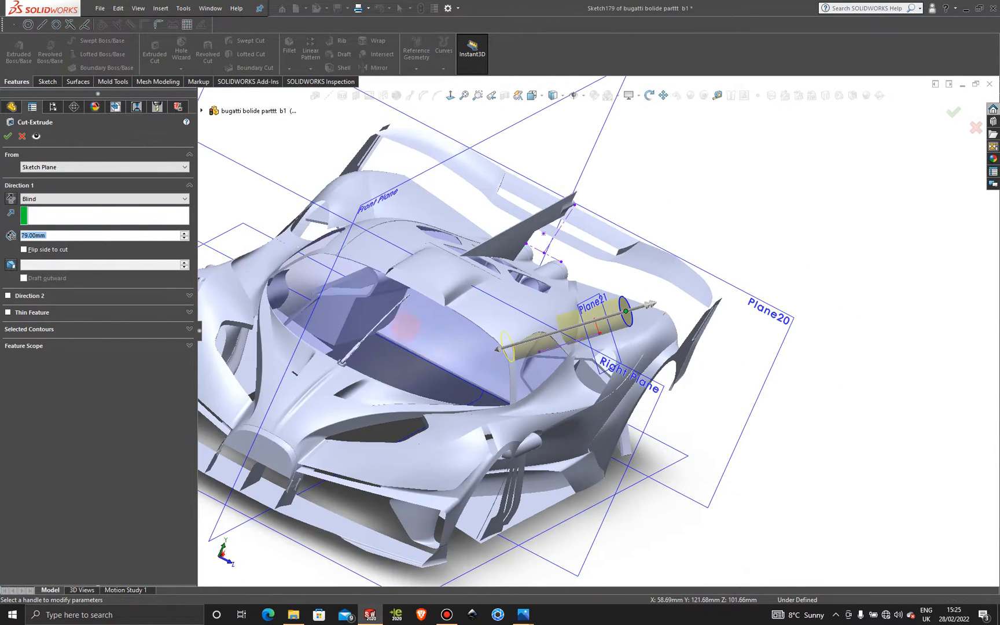
pyautogui.moveTo(406, 328)
pyautogui.mouseDown(button='middle')
pyautogui.moveTo(438, 292)
pyautogui.moveTo(416, 324)
pyautogui.mouseUp(button='middle')
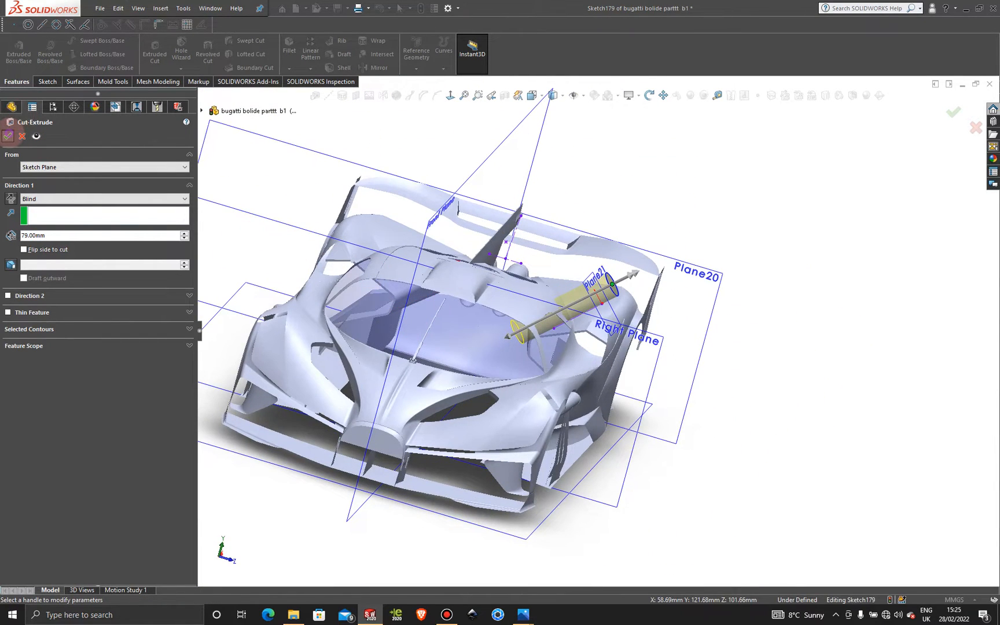
pyautogui.click(7, 136)
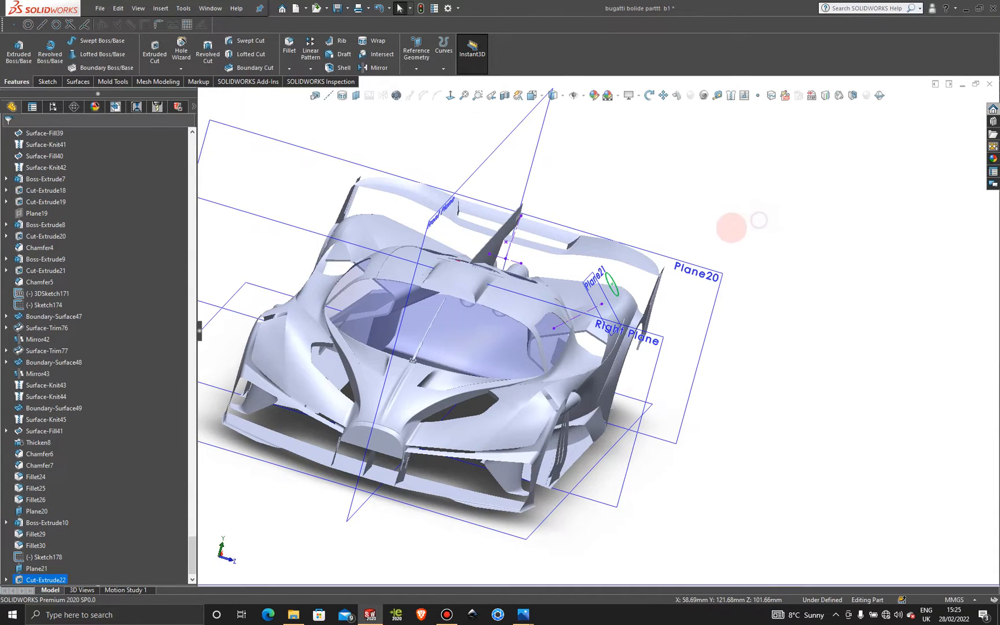
# Hide the angled reference plane around the new circular cut and examine the cut's edge up close.
pyautogui.moveTo(599, 301); pyautogui.dragTo(560, 317, button='middle')
pyautogui.scroll(-10, 567, 318)
pyautogui.scroll(8, 598, 321)
pyautogui.moveTo(562, 275); pyautogui.dragTo(590, 253, button='middle')
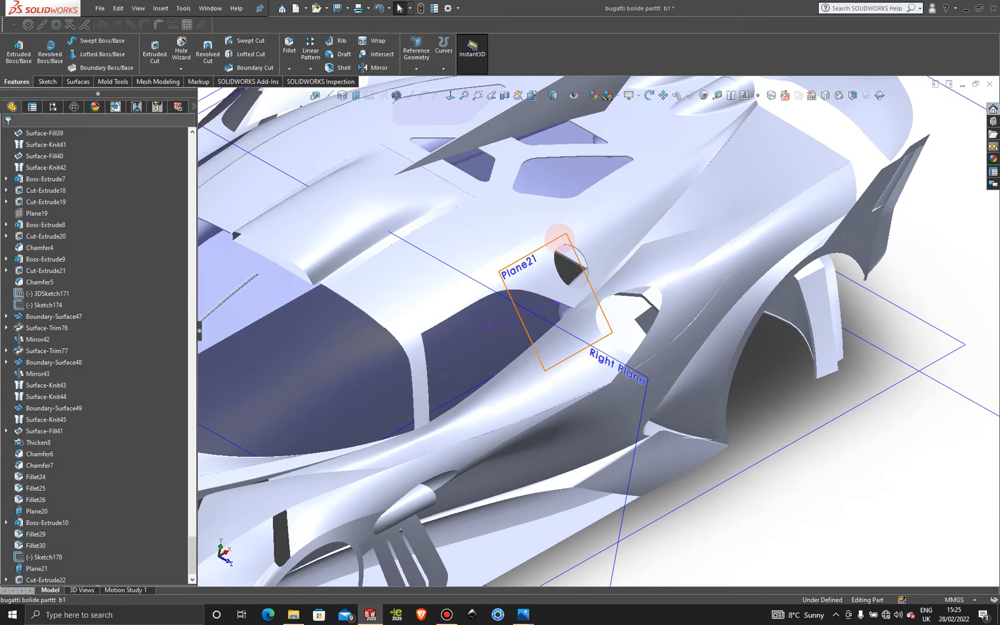
pyautogui.rightClick(566, 235)
pyautogui.click(600, 223)
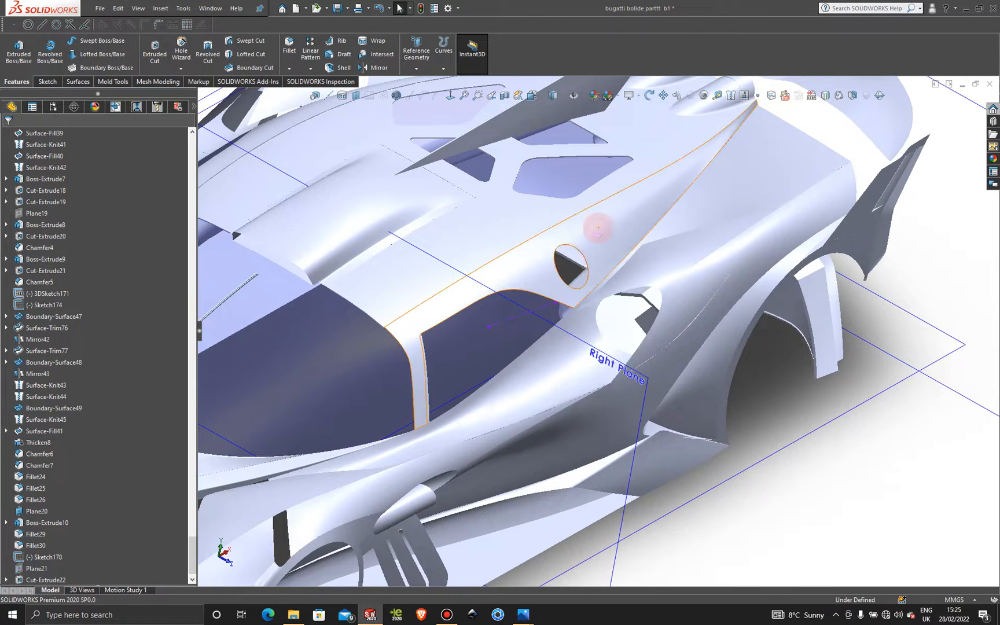
pyautogui.scroll(-8, 603, 231)
pyautogui.scroll(-3, 617, 415)
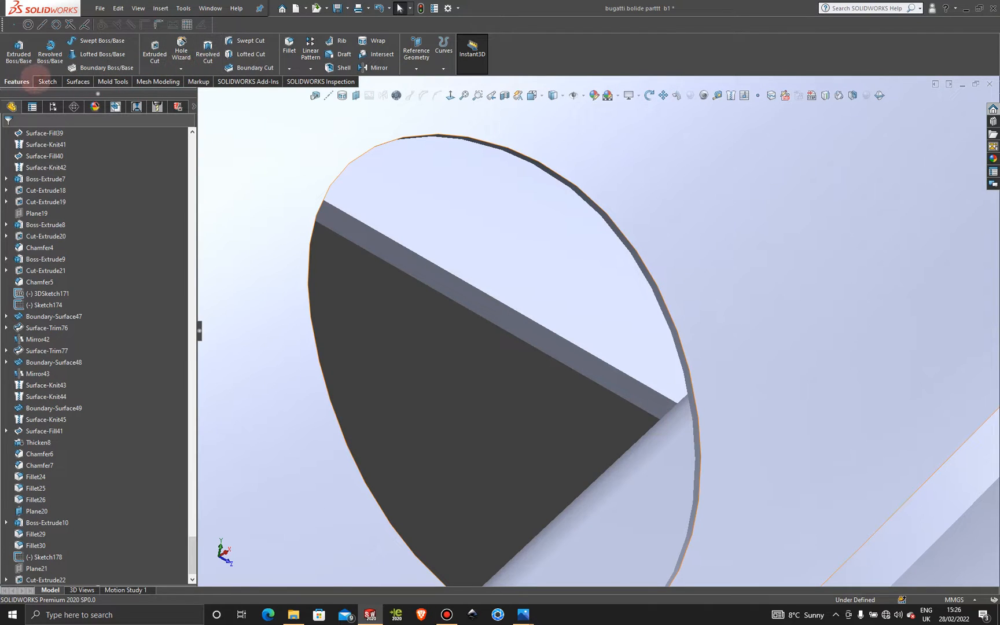
# Start a 3D sketch and convert the circular opening's outer edge into a sketch entity.
pyautogui.click(46, 81)
pyautogui.click(14, 68)
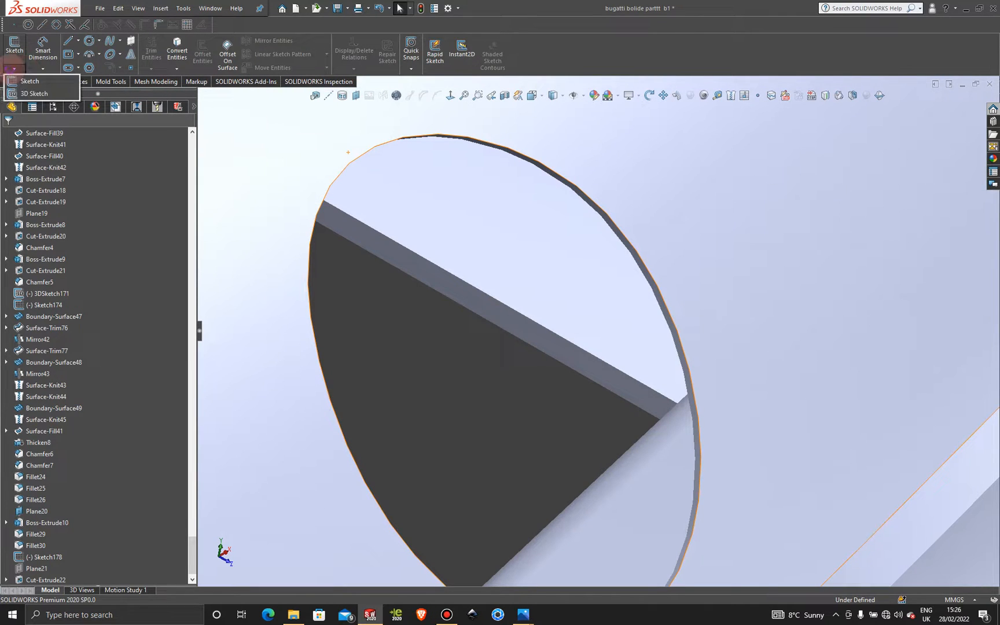
pyautogui.click(34, 93)
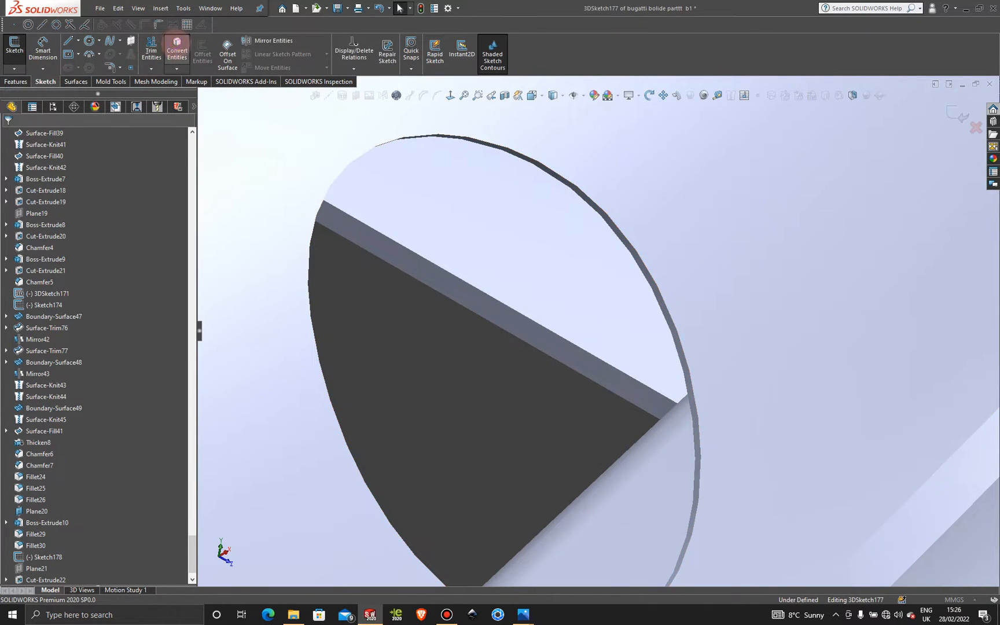
pyautogui.click(177, 47)
pyautogui.click(577, 184)
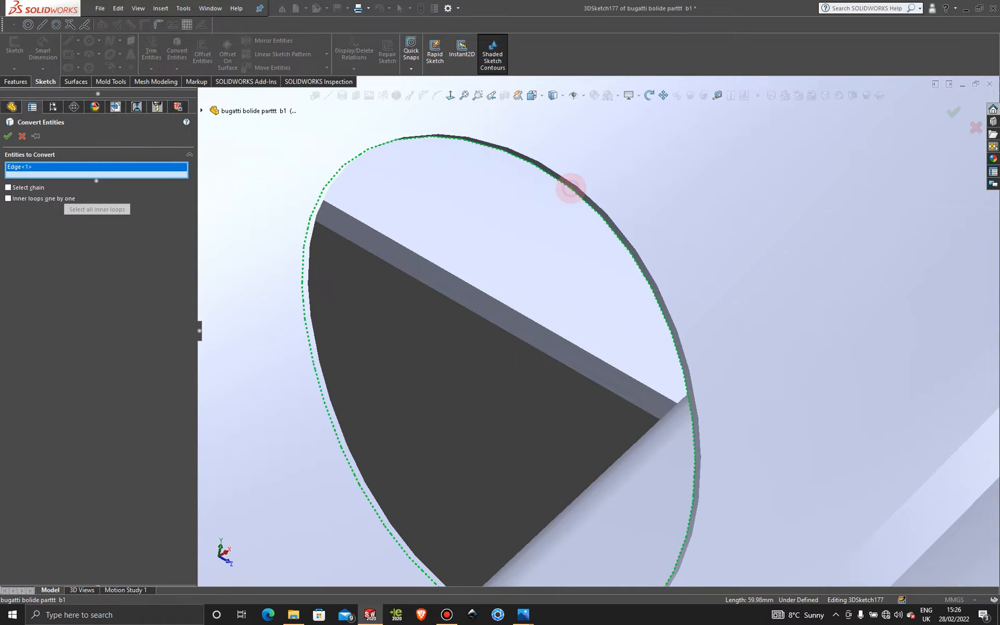
pyautogui.click(7, 136)
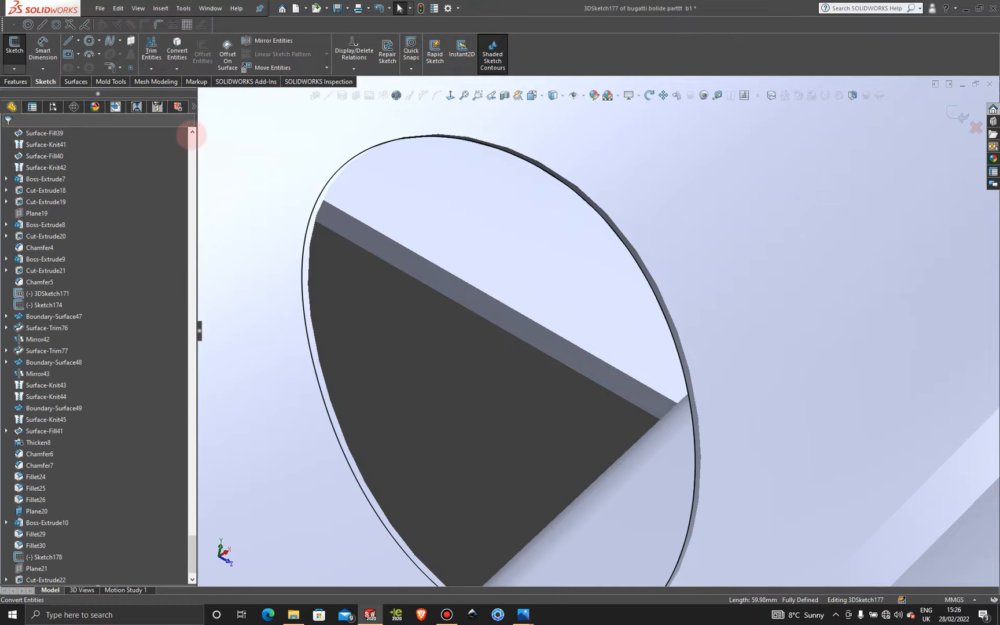
# Draw a construction centerline in the 3D sketch from the opening's lower edge, angled down into the car body.
pyautogui.scroll(3, 574, 414)
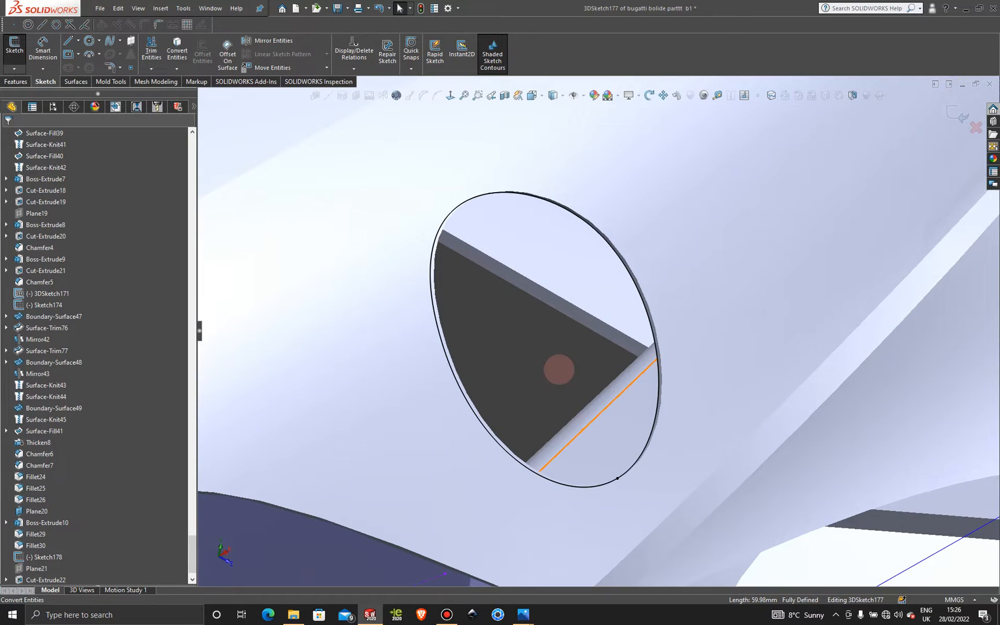
pyautogui.scroll(3, 453, 380)
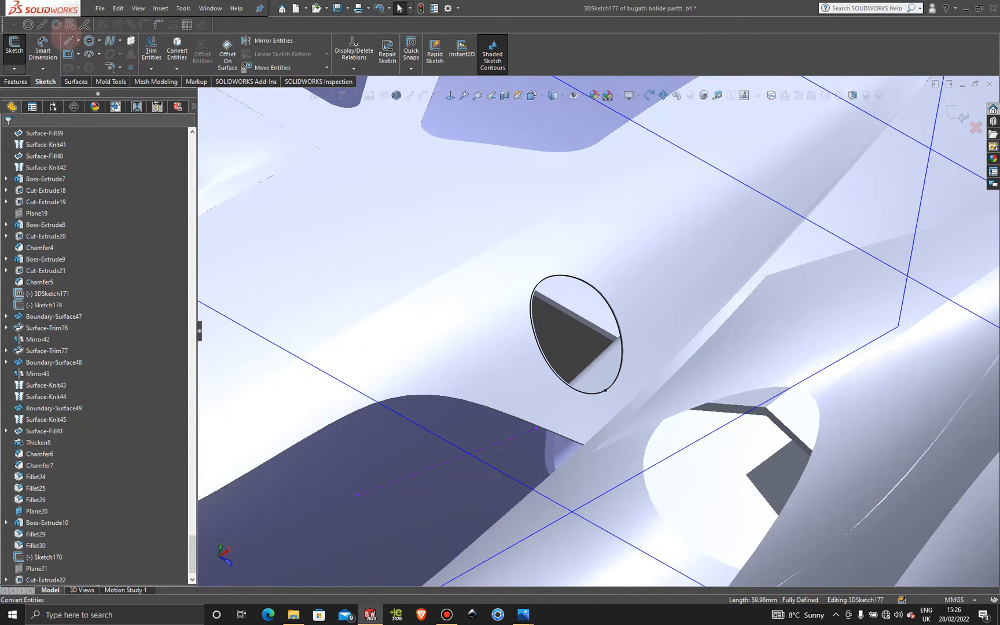
pyautogui.click(78, 41)
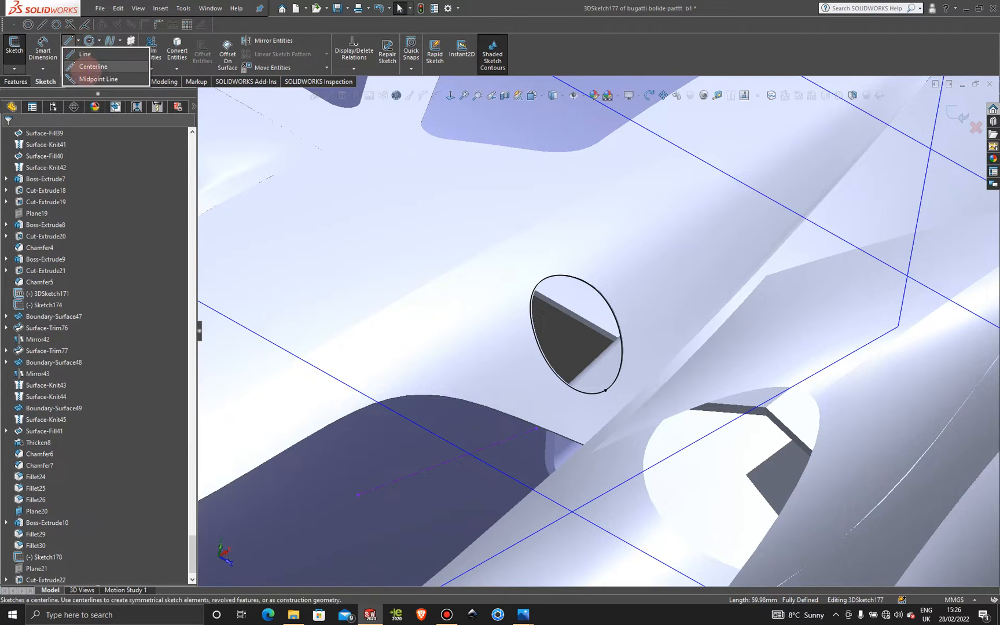
pyautogui.click(87, 66)
pyautogui.scroll(-2, 591, 397)
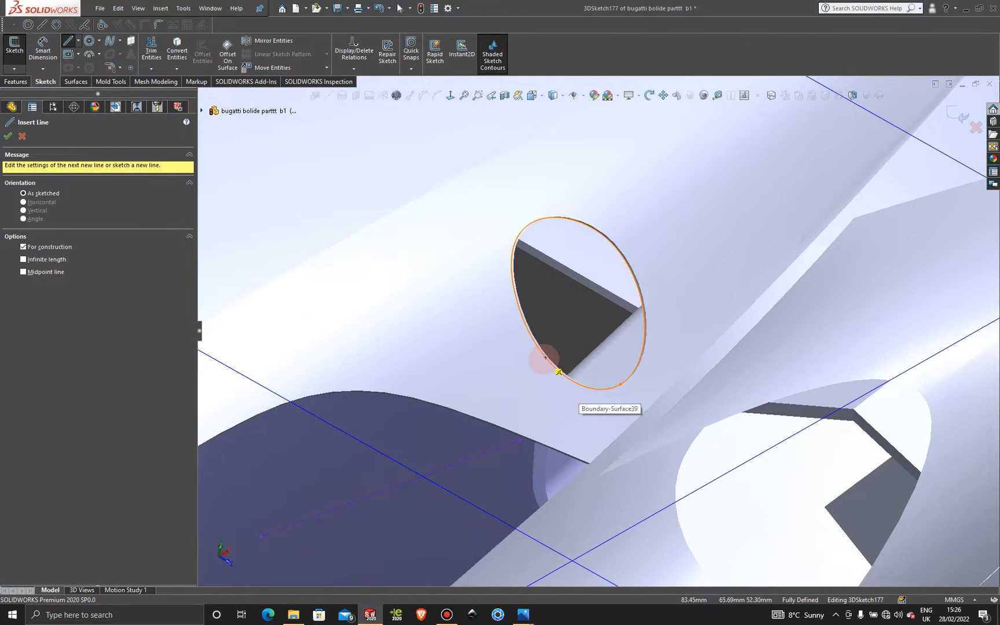
pyautogui.click(545, 358)
pyautogui.scroll(3, 468, 394)
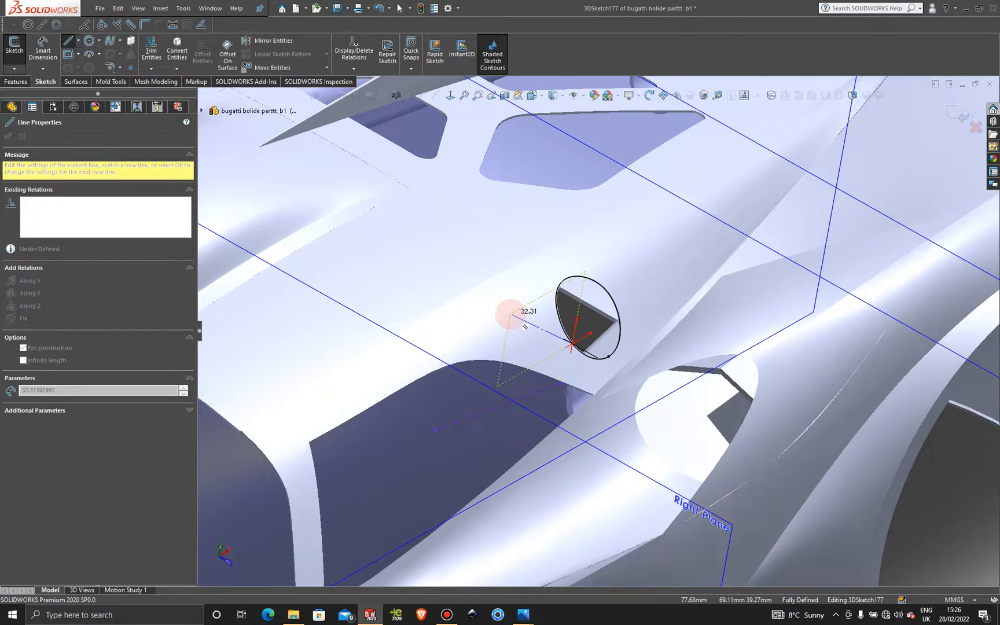
pyautogui.click(509, 385)
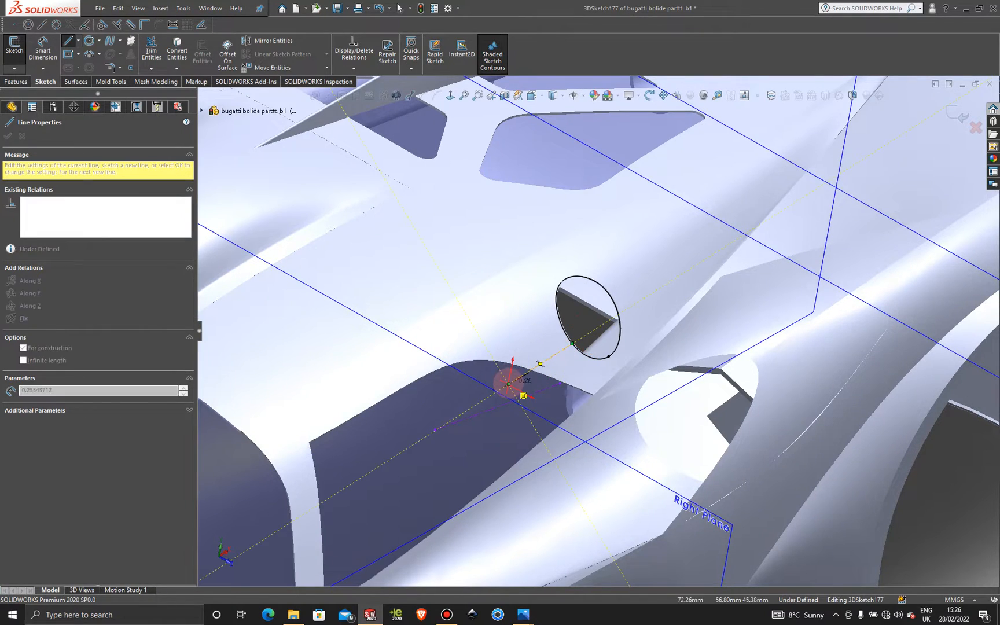
pyautogui.press('Escape')
# Move the centerline's inner endpoint to about X 49.7, Y 84.1, Z 66.5 mm as seen from the left view, and finish the 3D sketch.
pyautogui.scroll(4, 512, 383)
pyautogui.scroll(2, 512, 383)
pyautogui.moveTo(510, 380); pyautogui.dragTo(563, 352, button='middle')
pyautogui.press('space')
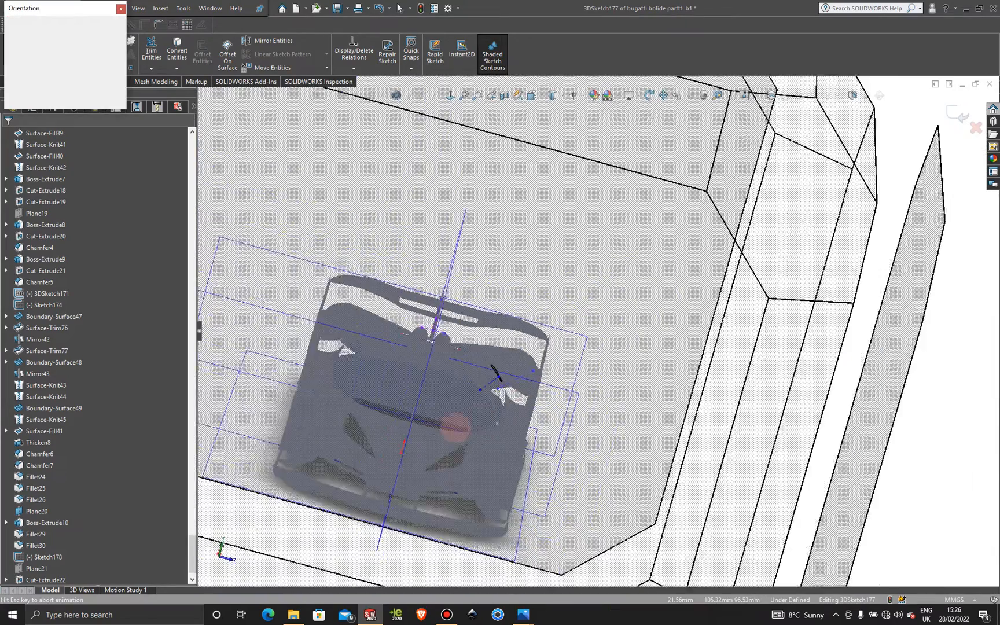
pyautogui.click(462, 408)
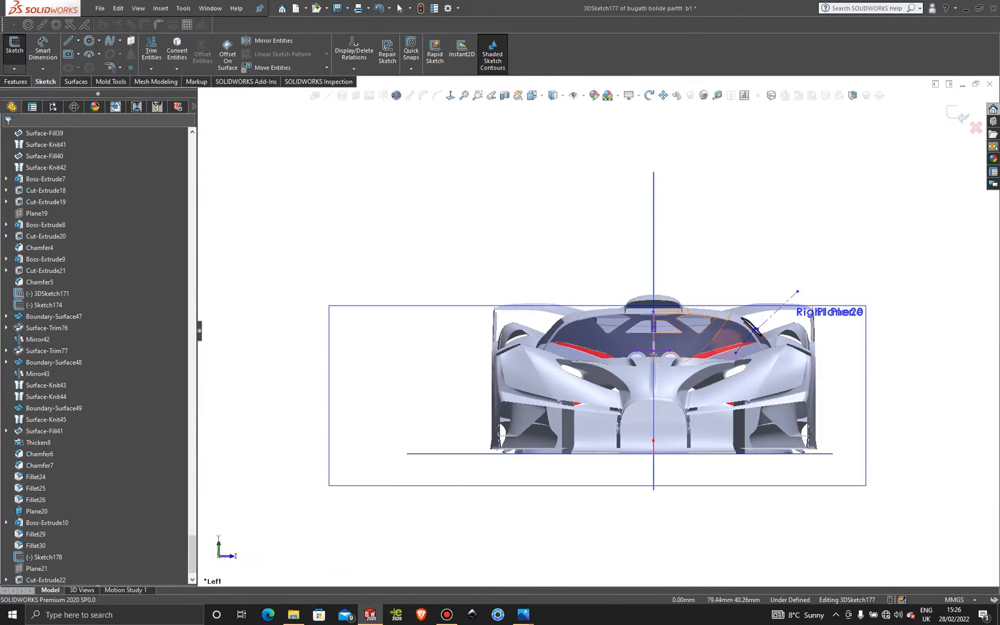
pyautogui.scroll(-5, 794, 288)
pyautogui.scroll(-2, 681, 359)
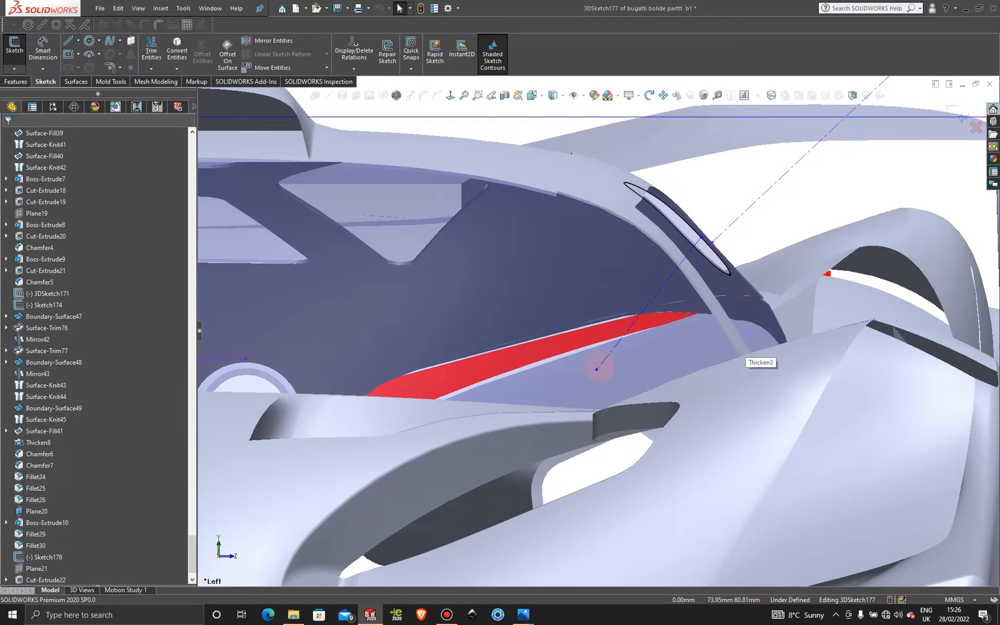
pyautogui.moveTo(597, 369)
pyautogui.mouseDown()
pyautogui.moveTo(530, 321)
pyautogui.moveTo(656, 292)
pyautogui.moveTo(636, 290)
pyautogui.mouseUp()
pyautogui.scroll(10, 659, 297)
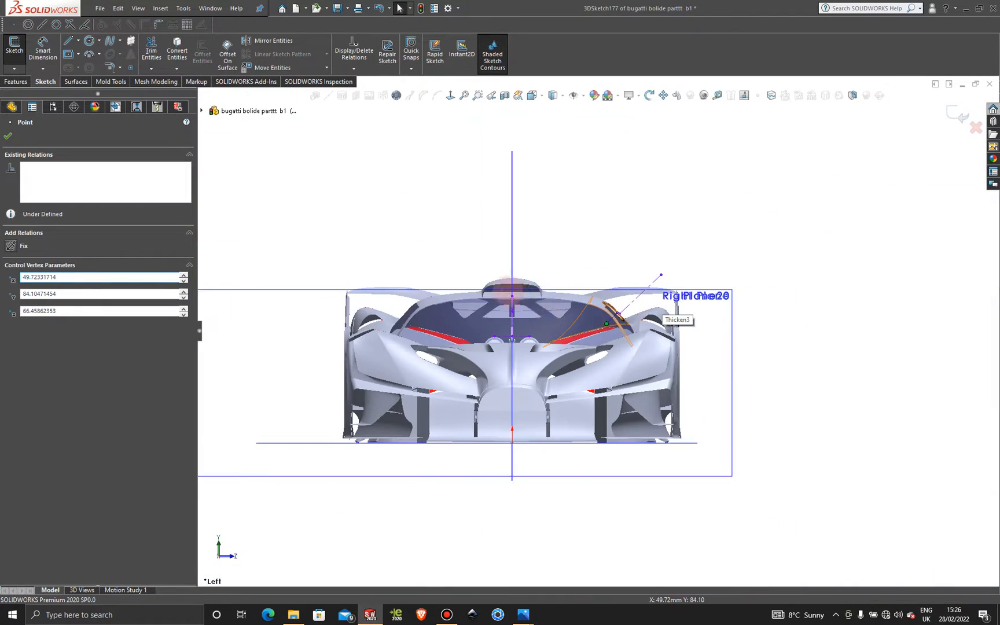
pyautogui.moveTo(509, 289); pyautogui.dragTo(480, 335, button='middle')
pyautogui.scroll(-7, 644, 313)
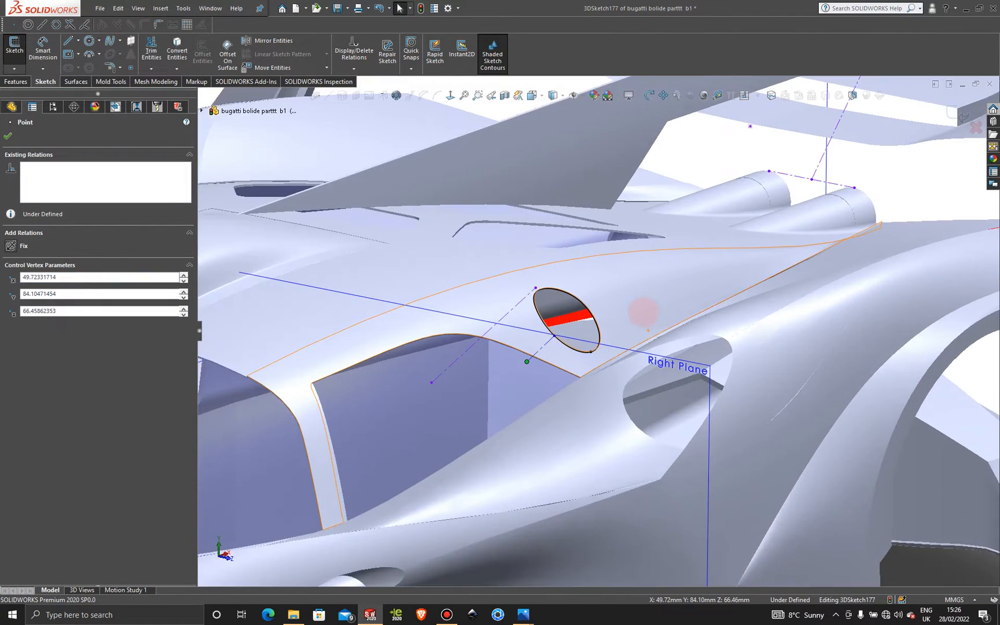
pyautogui.scroll(-4, 643, 313)
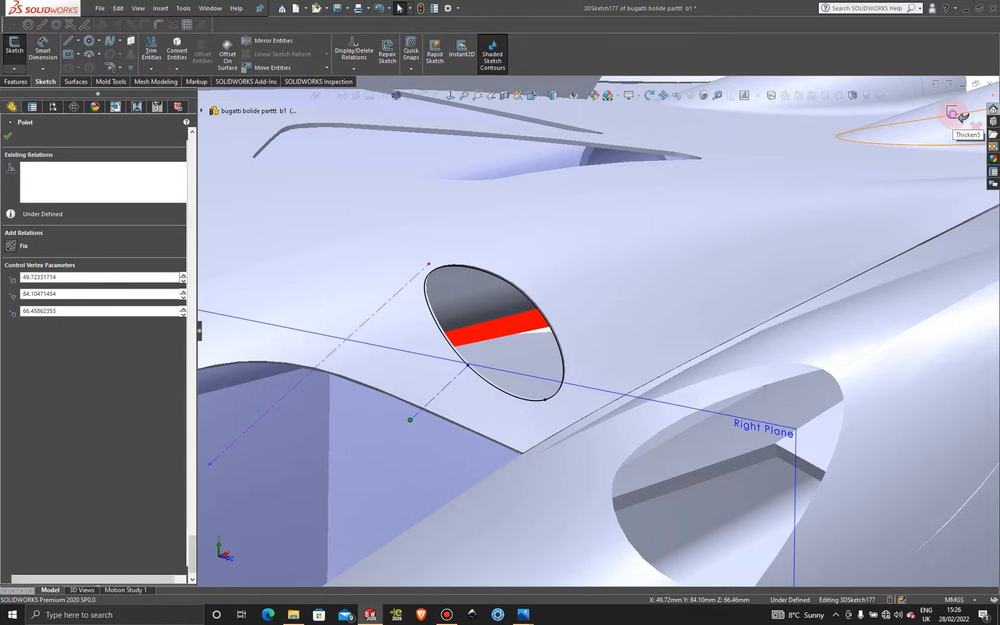
pyautogui.click(954, 115)
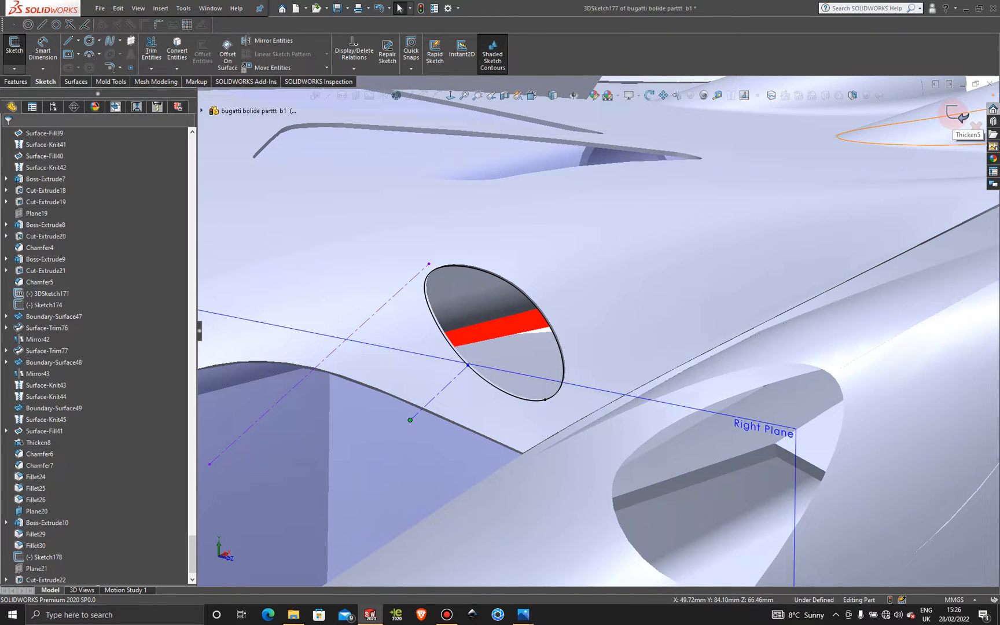
pyautogui.click(955, 114)
pyautogui.scroll(6, 750, 261)
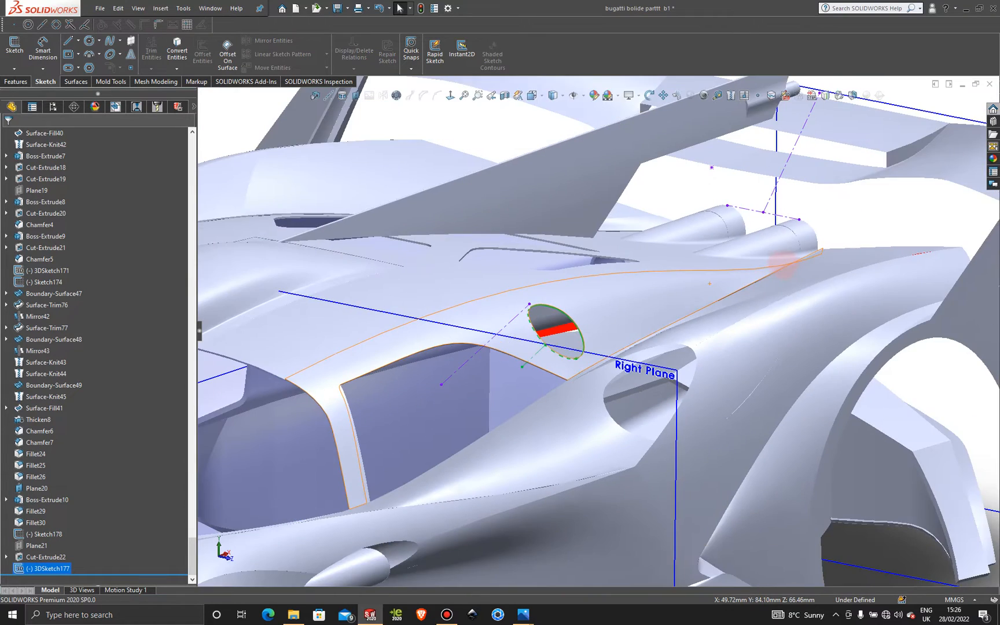
pyautogui.click(292, 131)
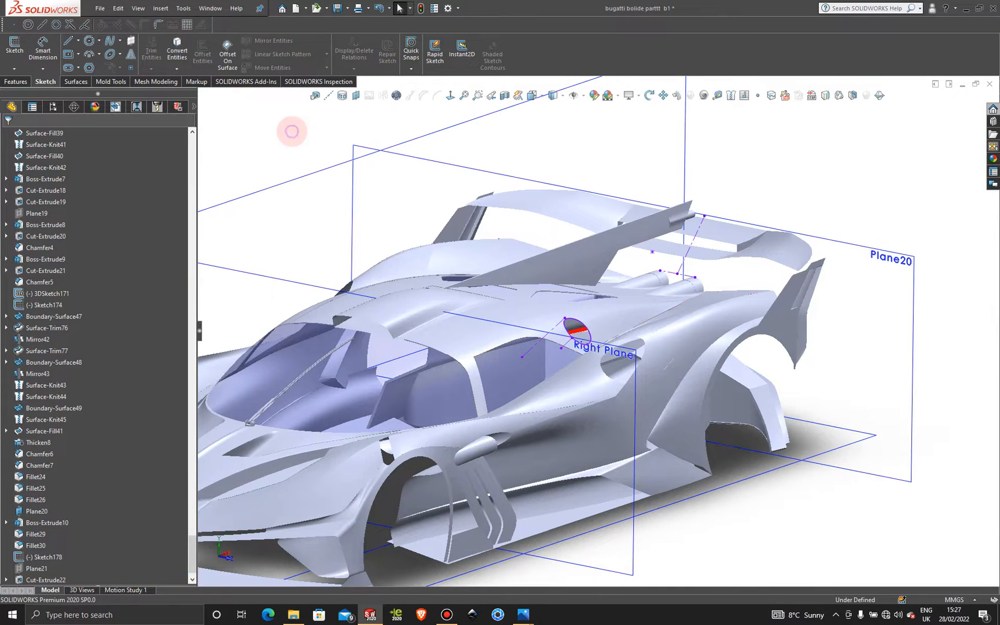
# Set up an Extruded Surface from the opening's thin rim face, using the short 3D-sketch centerline as its direction.
pyautogui.click(76, 81)
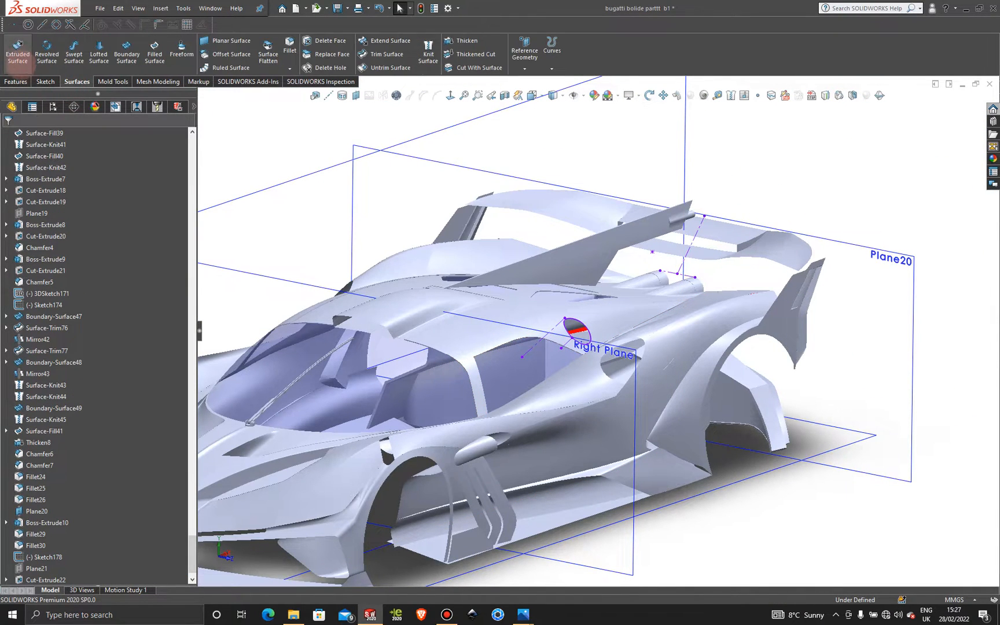
pyautogui.click(17, 48)
pyautogui.scroll(-10, 576, 331)
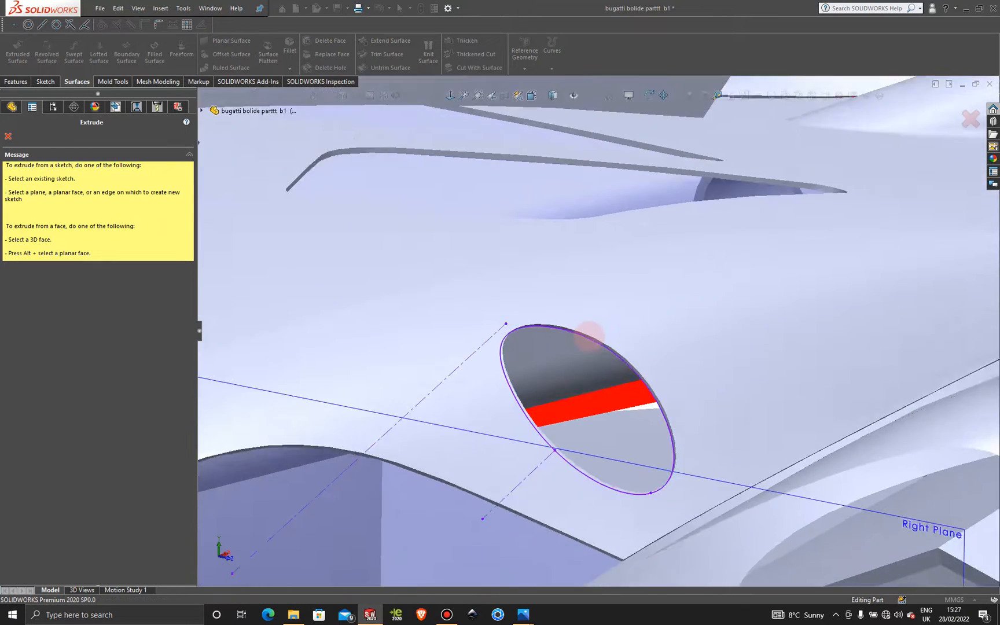
pyautogui.scroll(-4, 560, 344)
pyautogui.press('Escape')
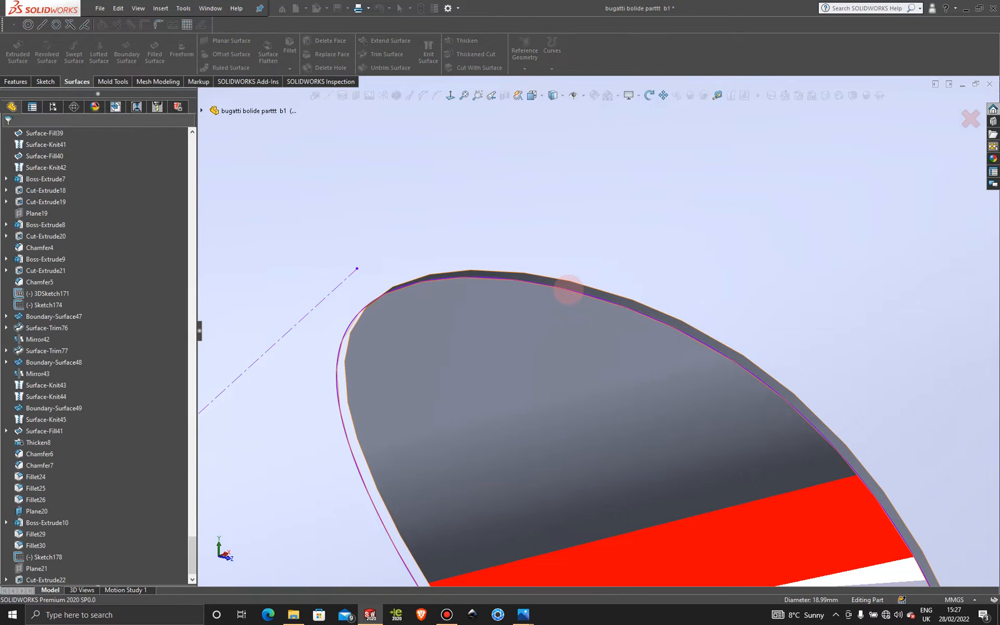
pyautogui.click(569, 290)
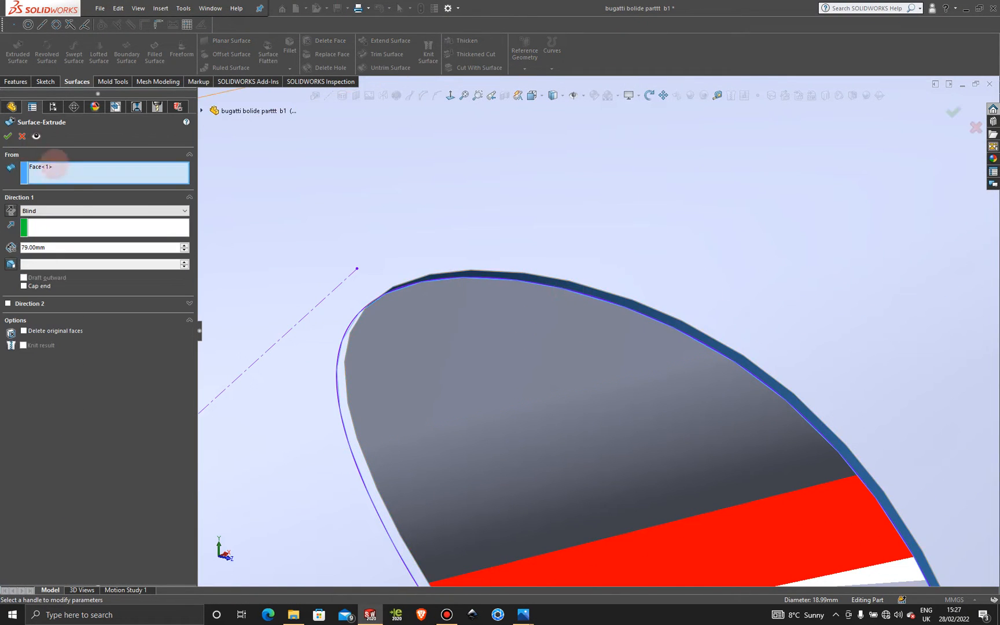
pyautogui.click(70, 226)
pyautogui.scroll(3, 546, 386)
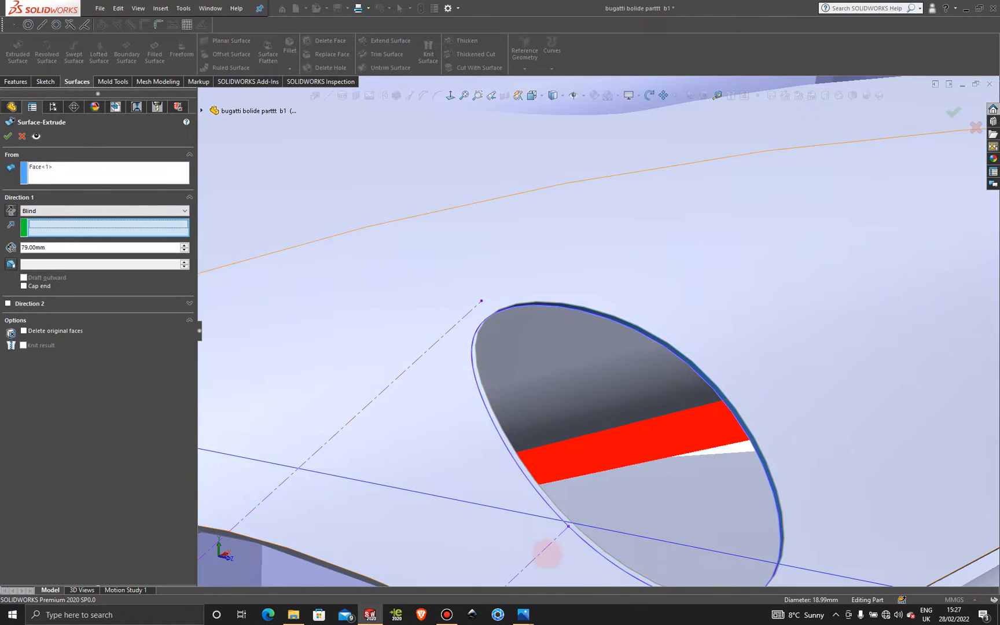
pyautogui.click(549, 547)
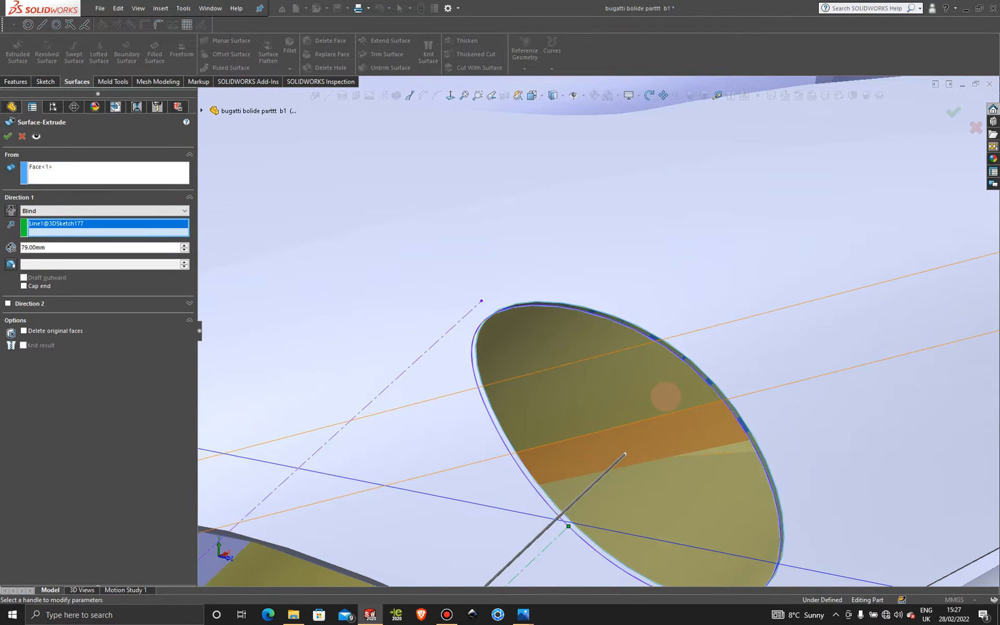
# Set the surface extrusion's blind depth to 2 mm and check its preview around the opening.
pyautogui.scroll(5, 663, 393)
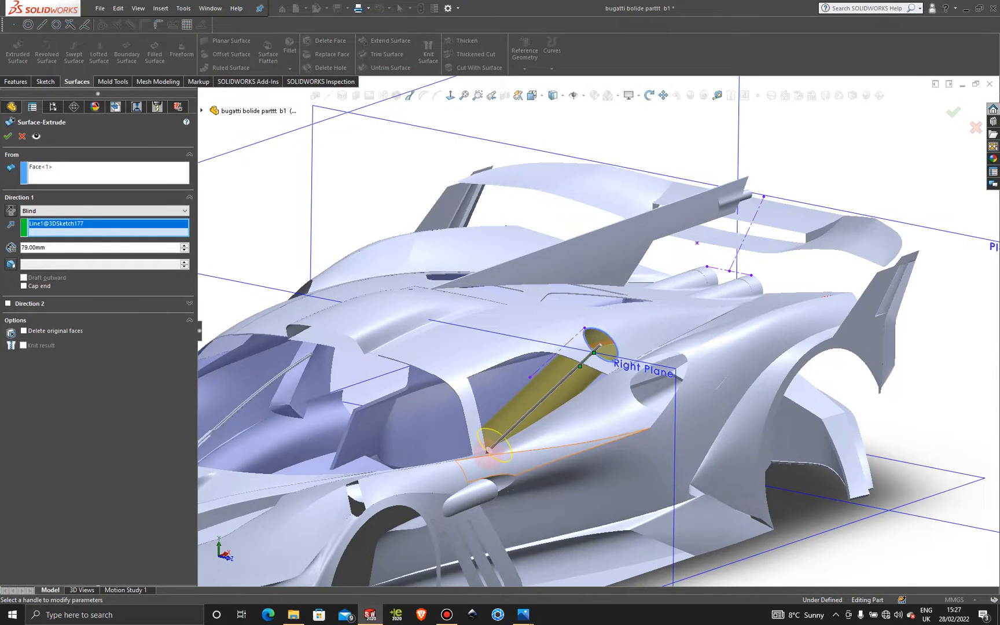
pyautogui.click(488, 451)
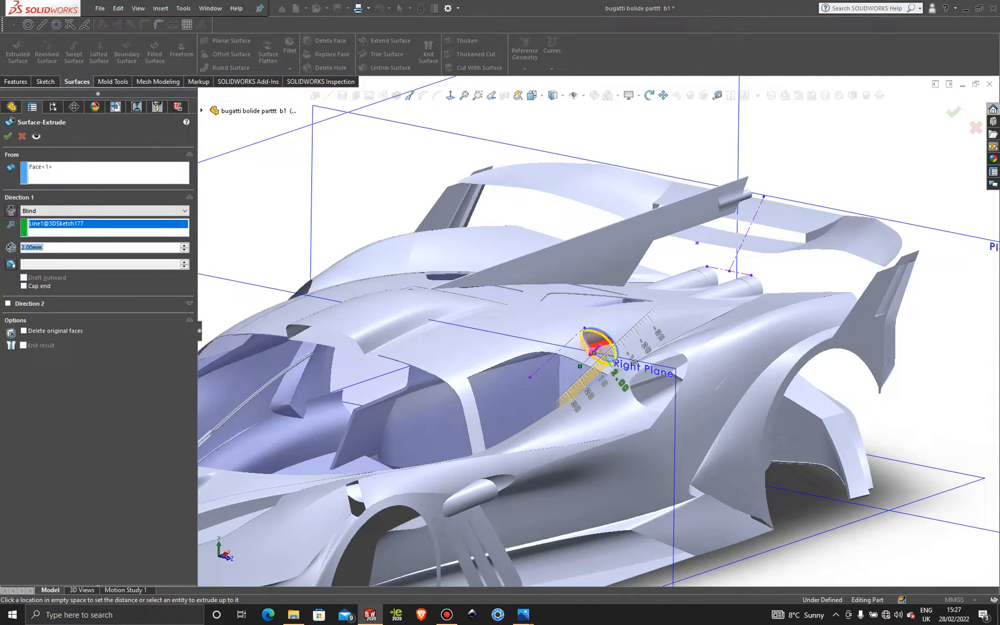
pyautogui.click(597, 352)
pyautogui.scroll(3, 597, 359)
pyautogui.scroll(-9, 591, 356)
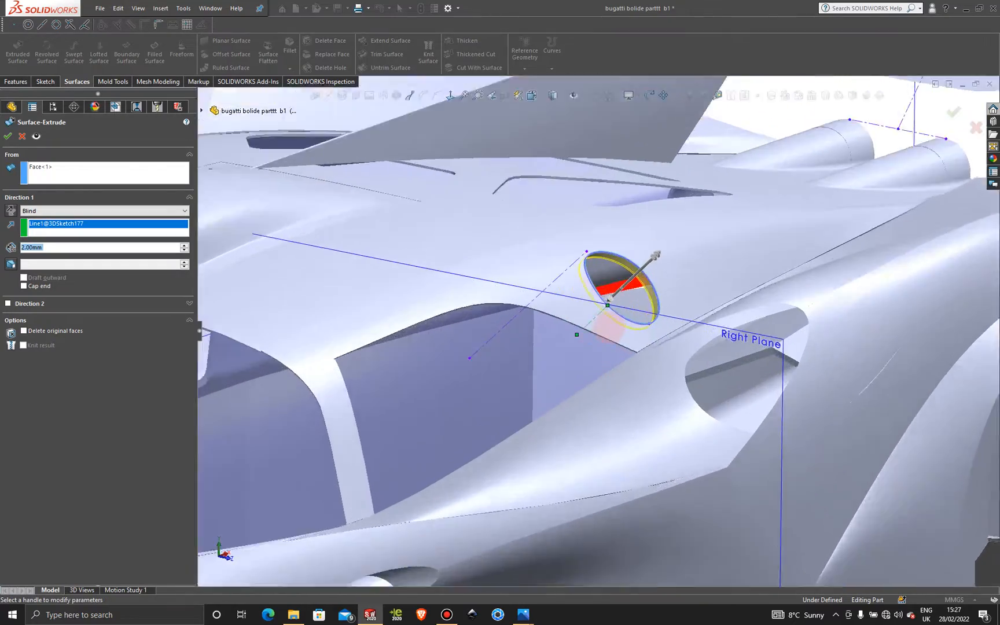
pyautogui.scroll(-2, 674, 238)
pyautogui.scroll(6, 587, 239)
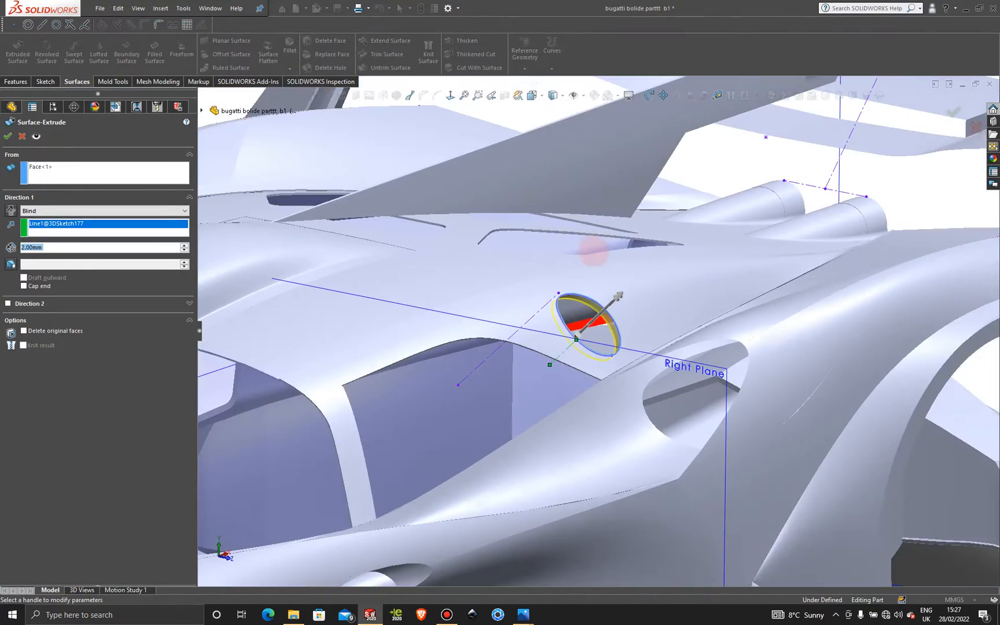
# Set the surface extrusion's blind depth to 3 mm and create the recess wall inside the circular opening.
pyautogui.moveTo(556, 275); pyautogui.dragTo(596, 292, button='middle')
pyautogui.scroll(-4, 596, 293)
pyautogui.scroll(-3, 577, 408)
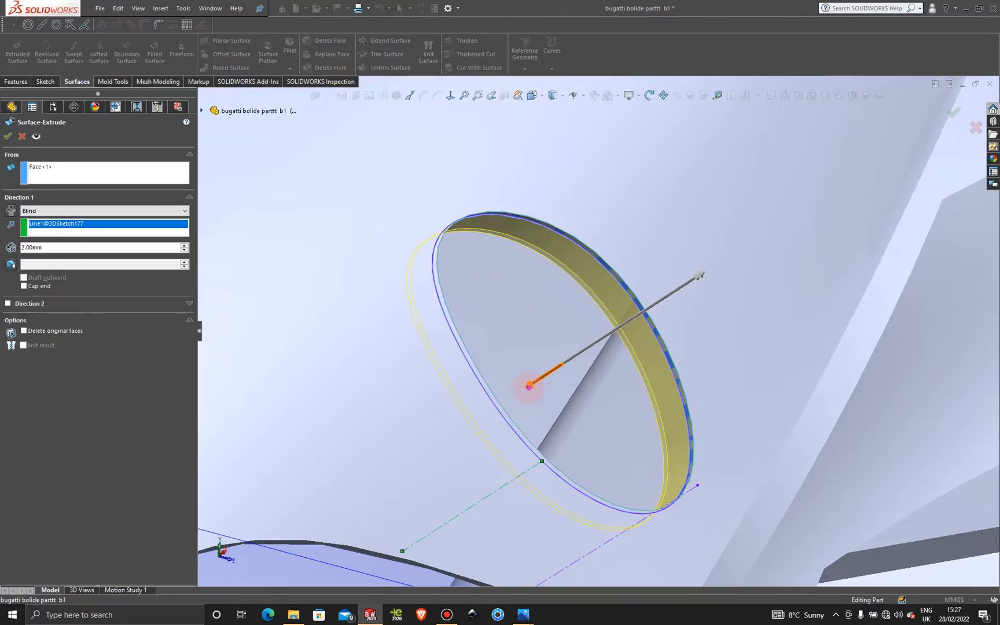
pyautogui.moveTo(529, 386)
pyautogui.mouseDown()
pyautogui.moveTo(512, 383)
pyautogui.moveTo(515, 394)
pyautogui.mouseUp()
pyautogui.scroll(6, 520, 387)
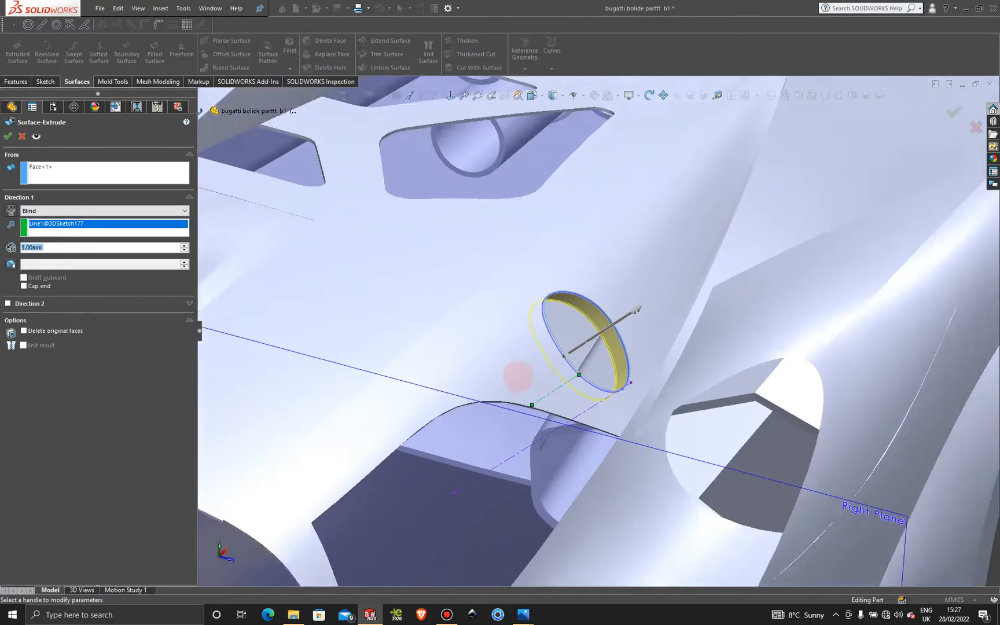
pyautogui.moveTo(490, 348)
pyautogui.mouseDown(button='middle')
pyautogui.moveTo(399, 335)
pyautogui.moveTo(533, 339)
pyautogui.moveTo(462, 335)
pyautogui.moveTo(495, 339)
pyautogui.mouseUp(button='middle')
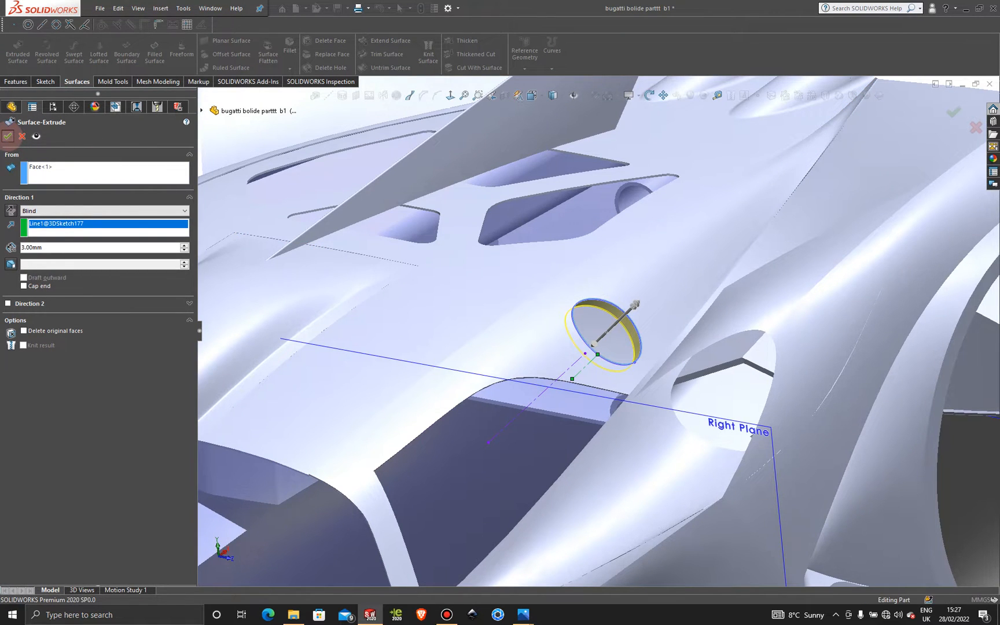
pyautogui.click(8, 137)
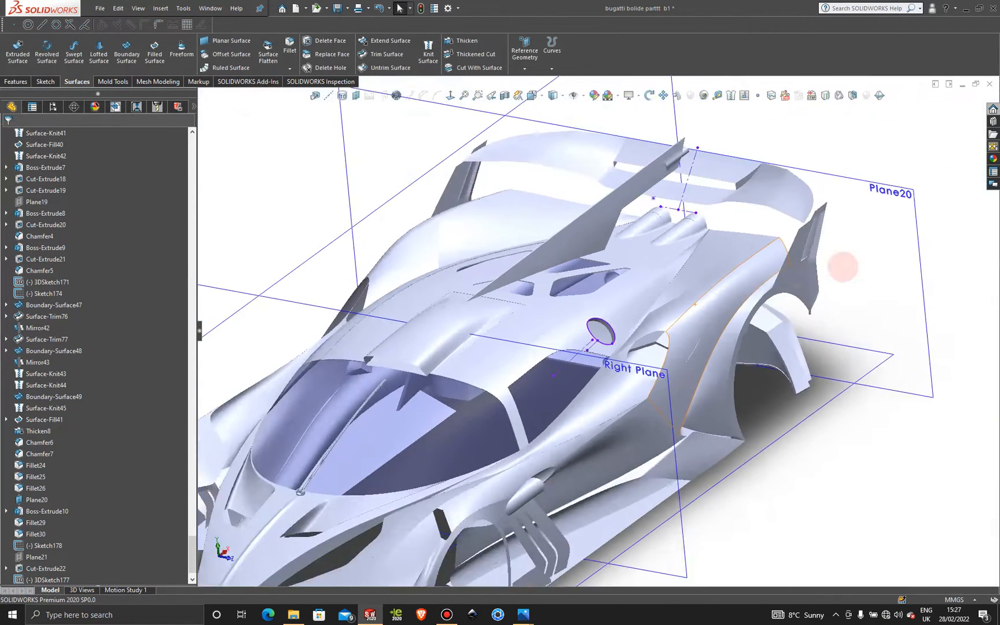
pyautogui.press('f')
pyautogui.scroll(-5, 695, 292)
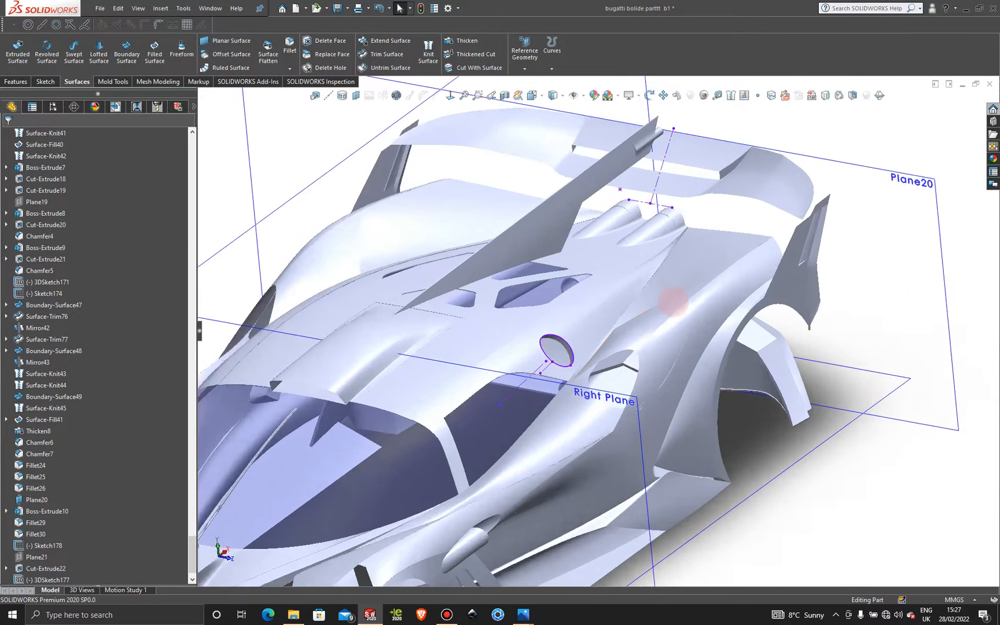
pyautogui.scroll(-3, 387, 441)
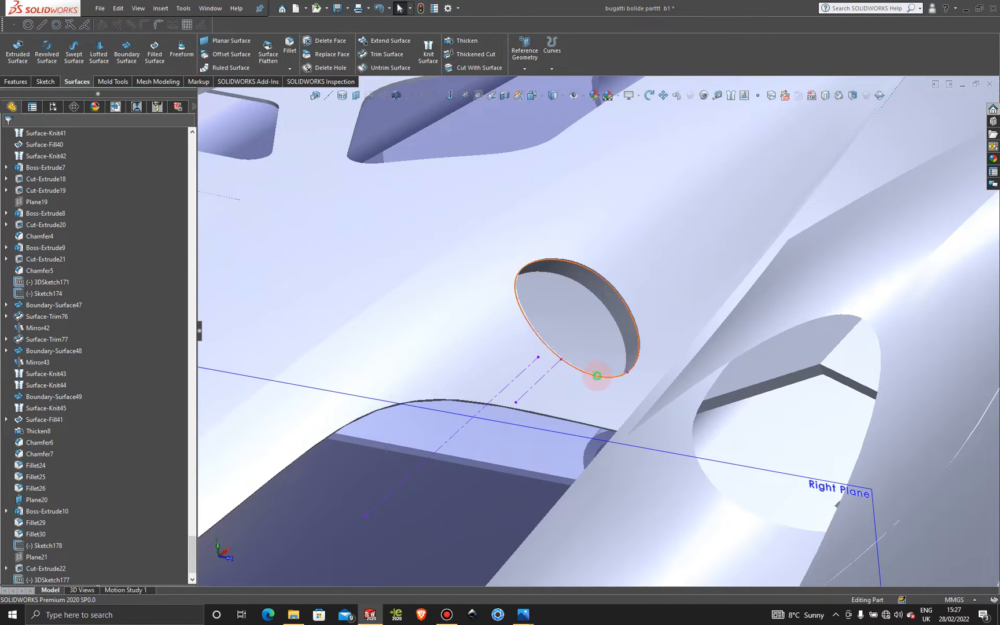
# Hide the short 3D-sketch centerline at the circular opening and the longer construction-line sketch beside it.
pyautogui.rightClick(597, 376)
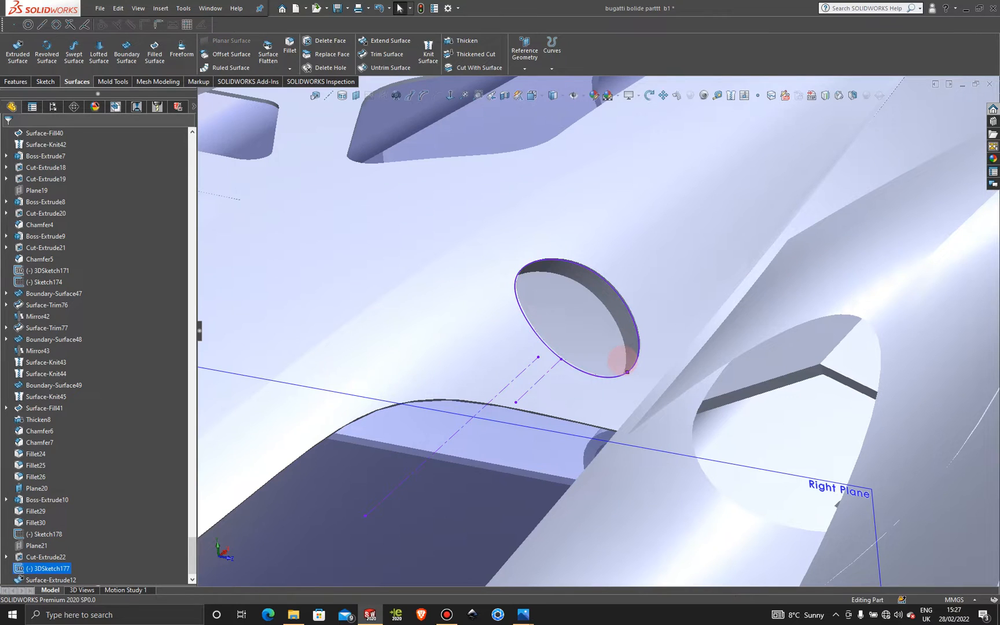
pyautogui.press('Escape')
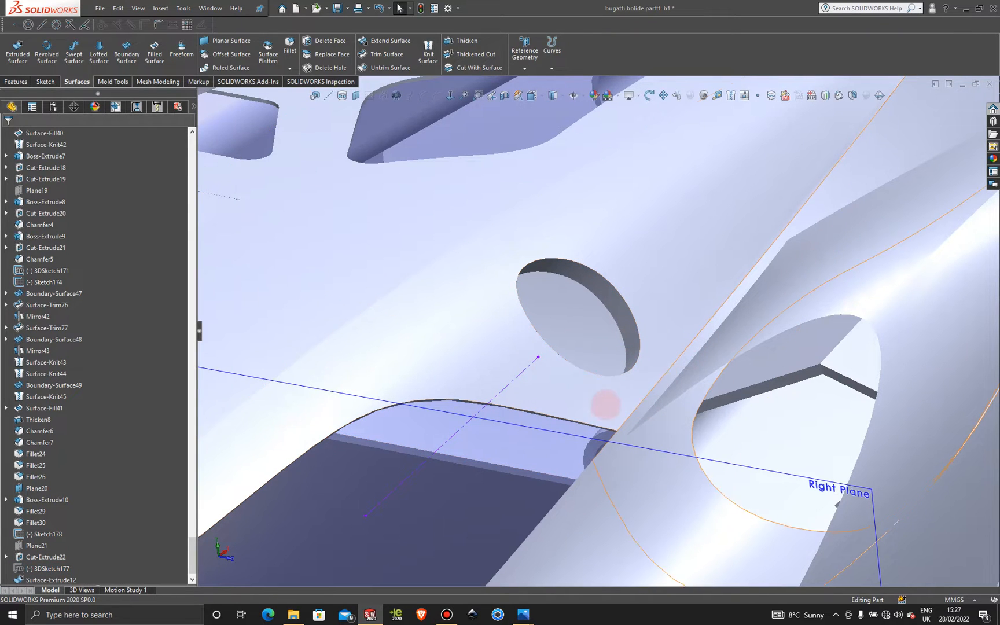
pyautogui.rightClick(527, 368)
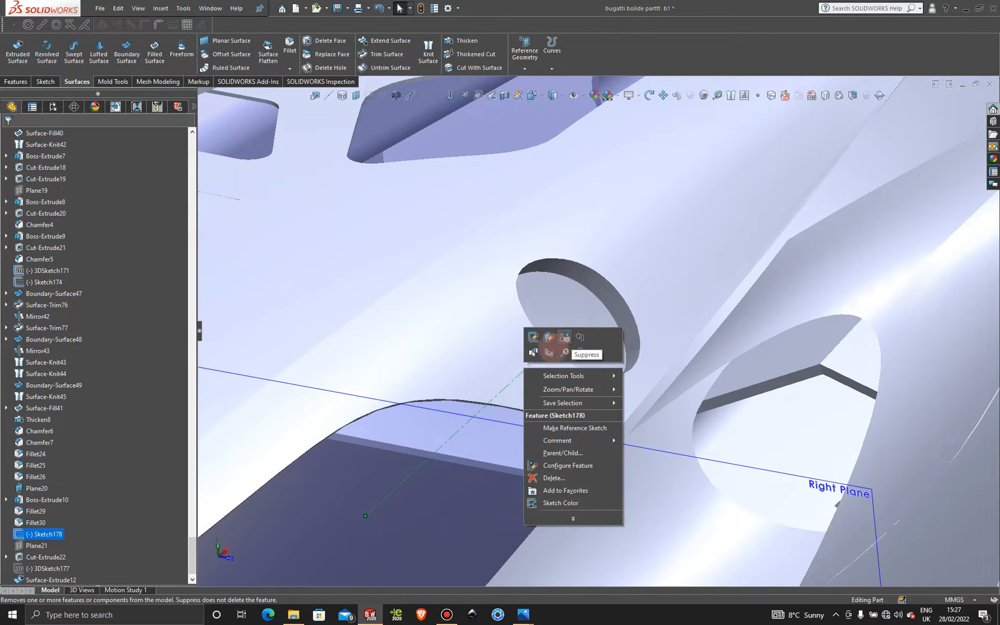
pyautogui.click(548, 351)
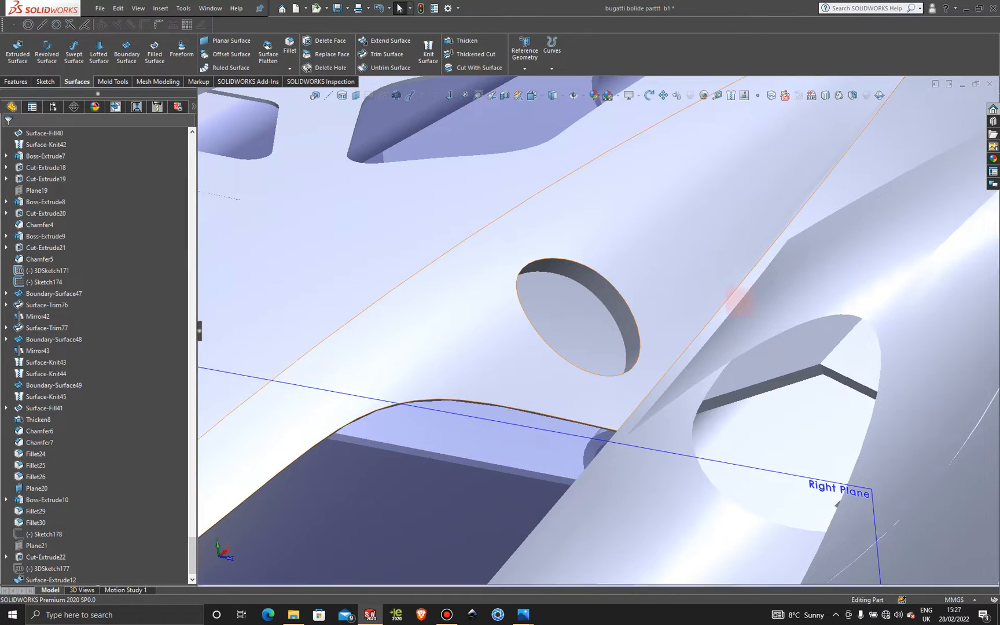
# Close the inner end of the round recess wall with a Filled Surface on its circular edge, using Contact.
pyautogui.scroll(8, 718, 307)
pyautogui.moveTo(482, 343); pyautogui.dragTo(492, 371, button='middle')
pyautogui.scroll(-6, 650, 313)
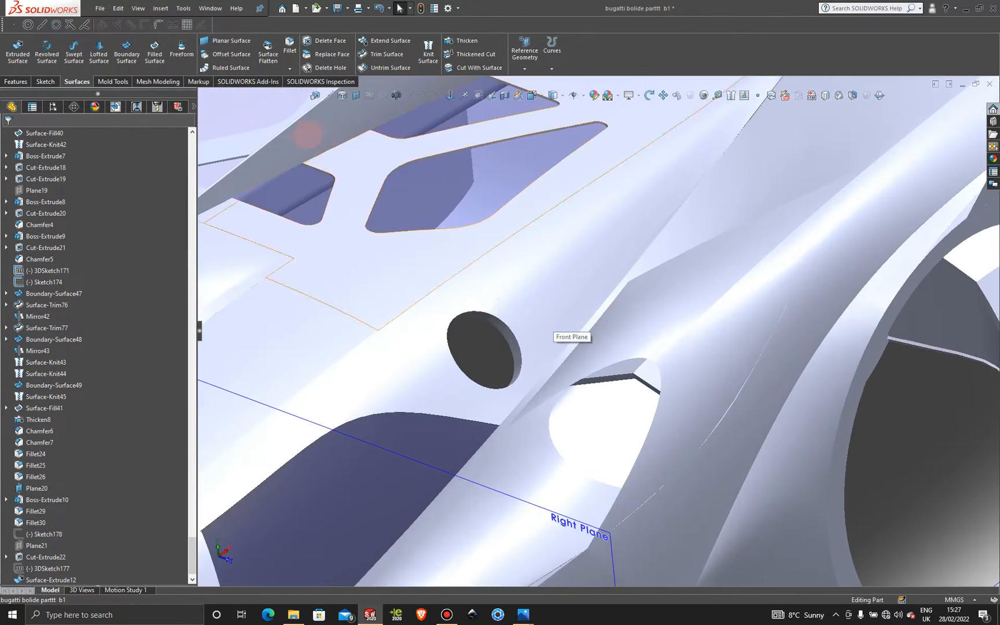
pyautogui.click(154, 49)
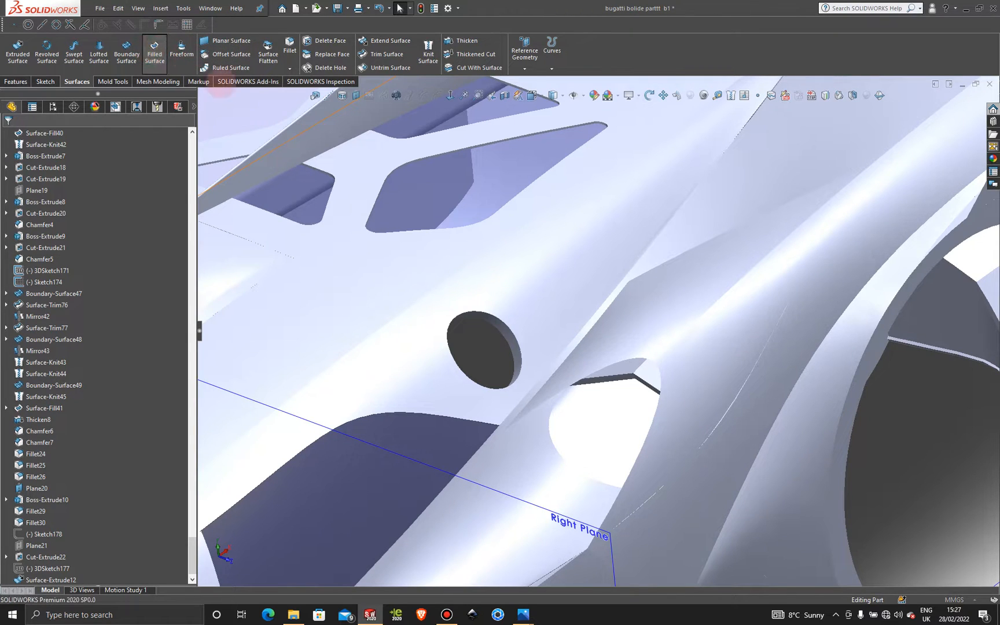
pyautogui.click(496, 324)
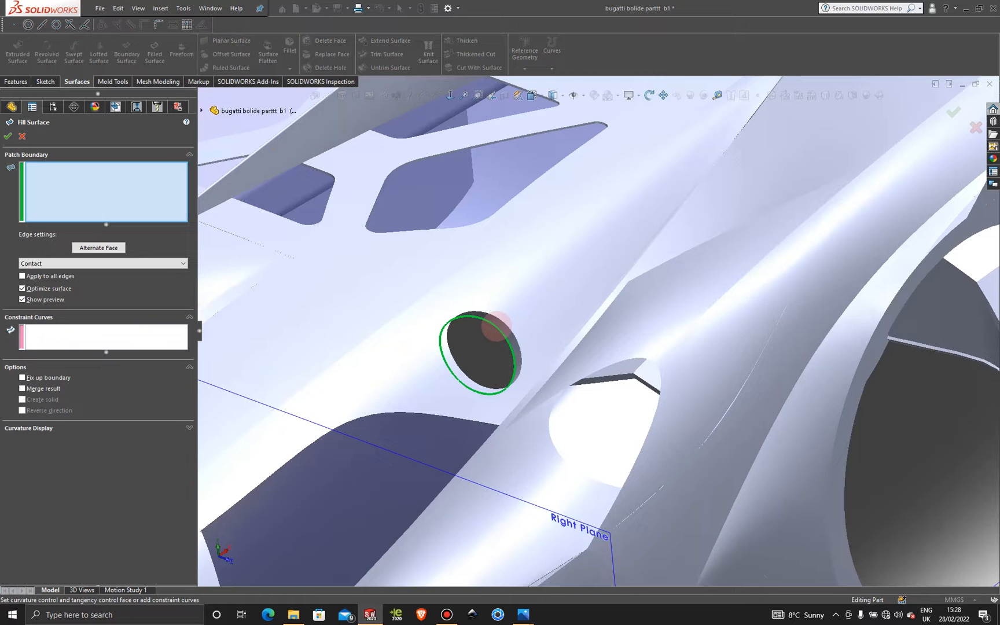
pyautogui.click(496, 324)
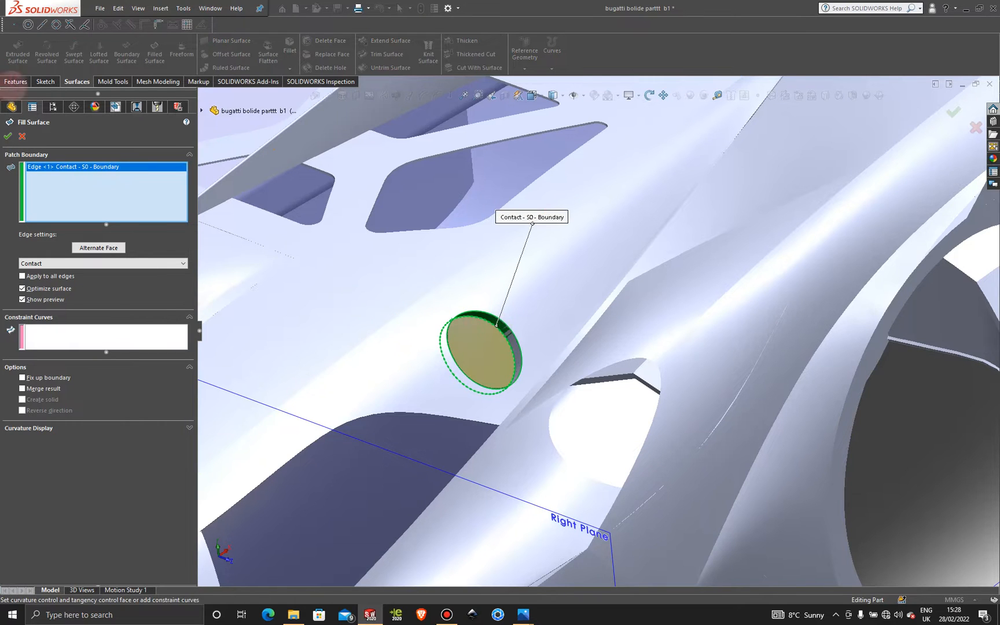
pyautogui.click(7, 136)
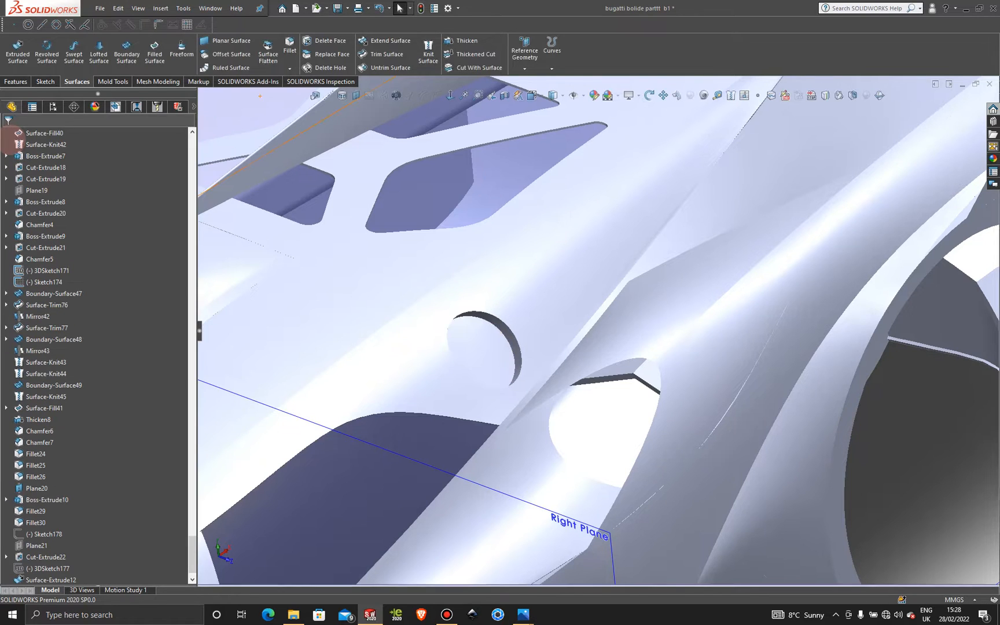
# Set up a Thicken feature on the recess's filled surface, adding material only on its inward side.
pyautogui.scroll(2, 887, 406)
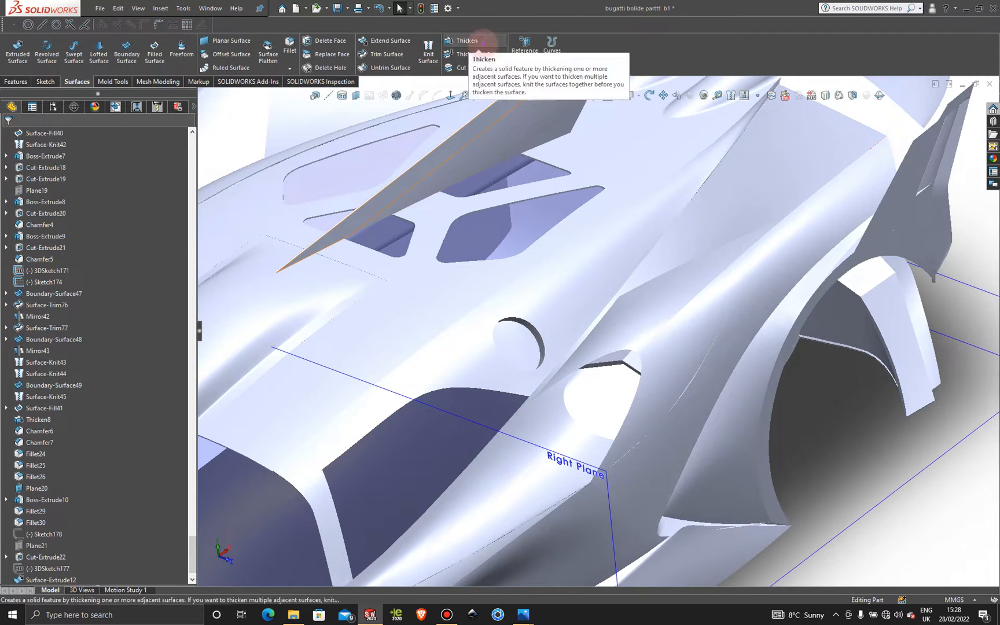
pyautogui.click(467, 40)
pyautogui.click(520, 341)
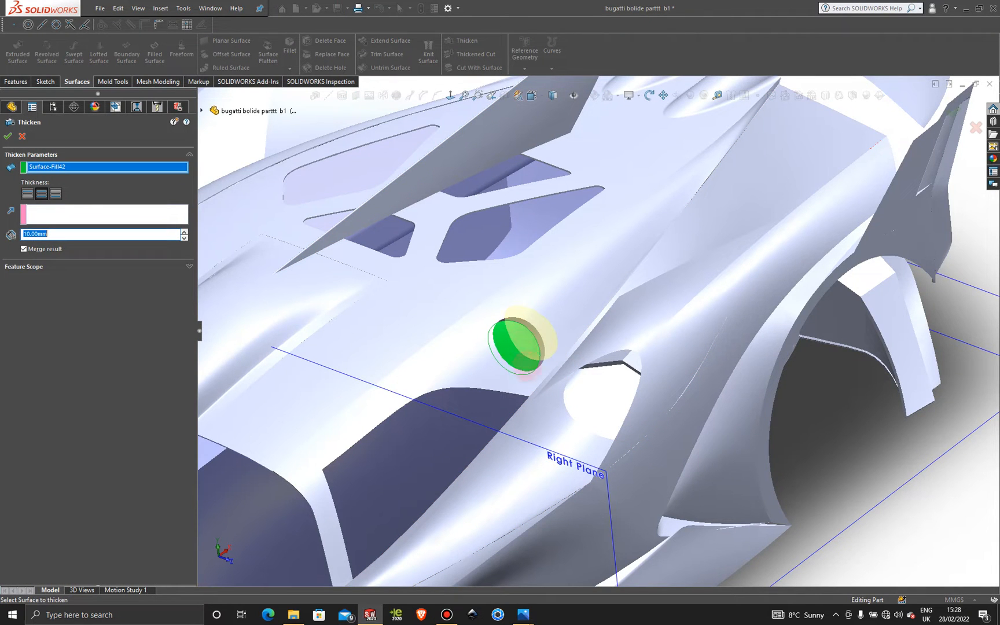
pyautogui.click(28, 193)
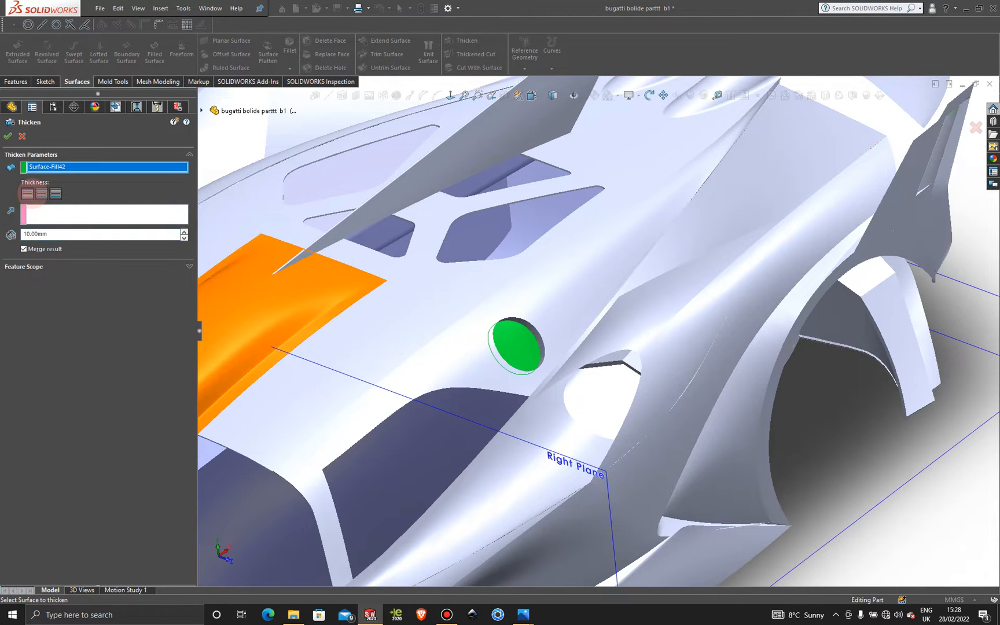
pyautogui.moveTo(497, 386); pyautogui.dragTo(511, 328, button='middle')
pyautogui.scroll(-2, 499, 366)
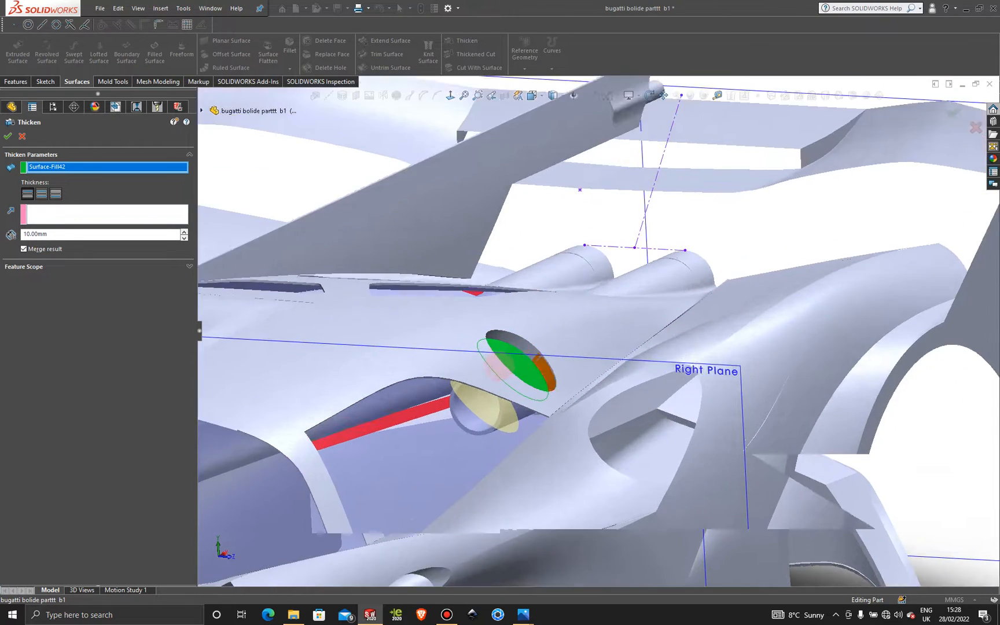
pyautogui.scroll(-2, 496, 365)
# Set the recess floor's thickness to 1 mm and create the Thicken feature.
pyautogui.click(86, 234)
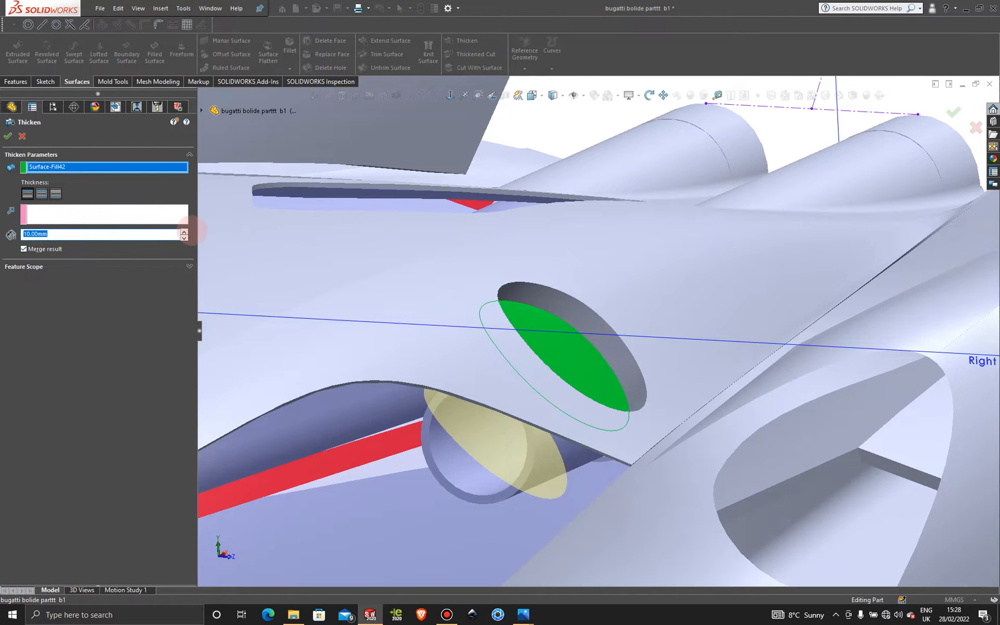
pyautogui.write('1')
pyautogui.press('Return')
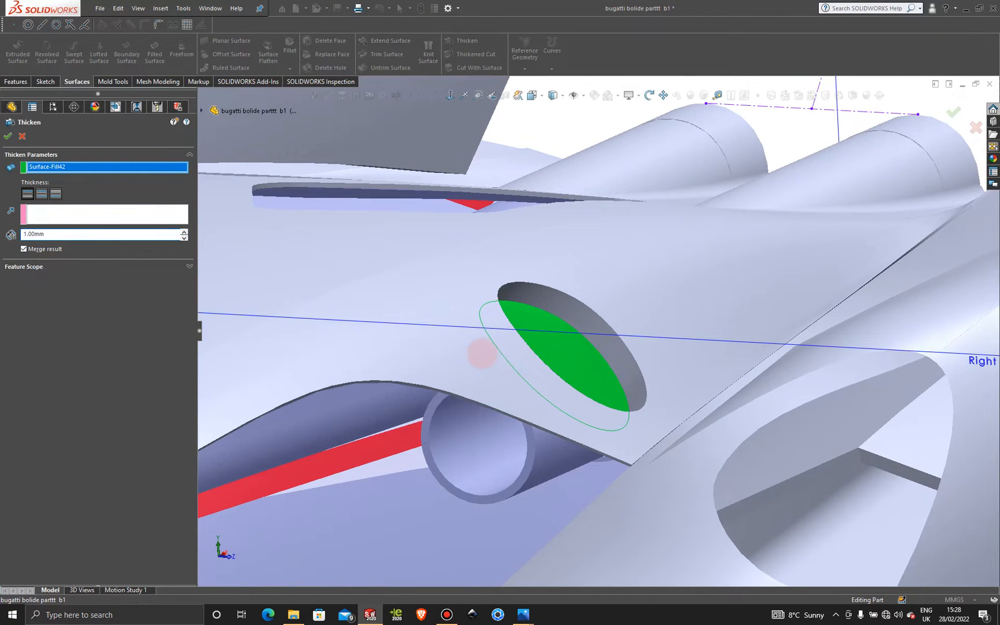
pyautogui.moveTo(477, 350); pyautogui.dragTo(423, 350, button='middle')
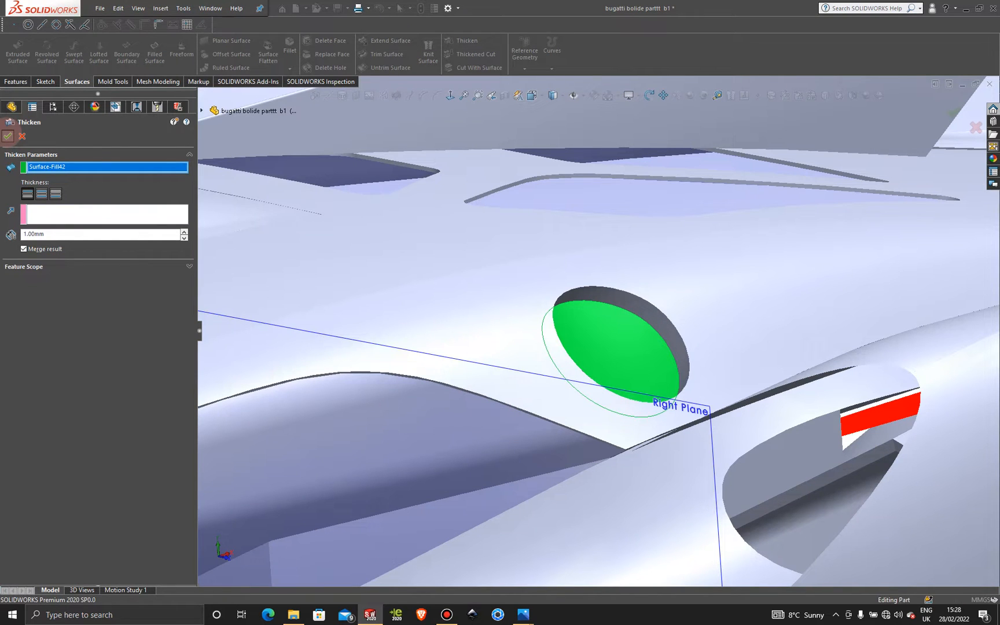
pyautogui.click(7, 136)
# Examine the thickened recess floor and how the round recess sits in the bodywork behind the side window.
pyautogui.scroll(5, 800, 290)
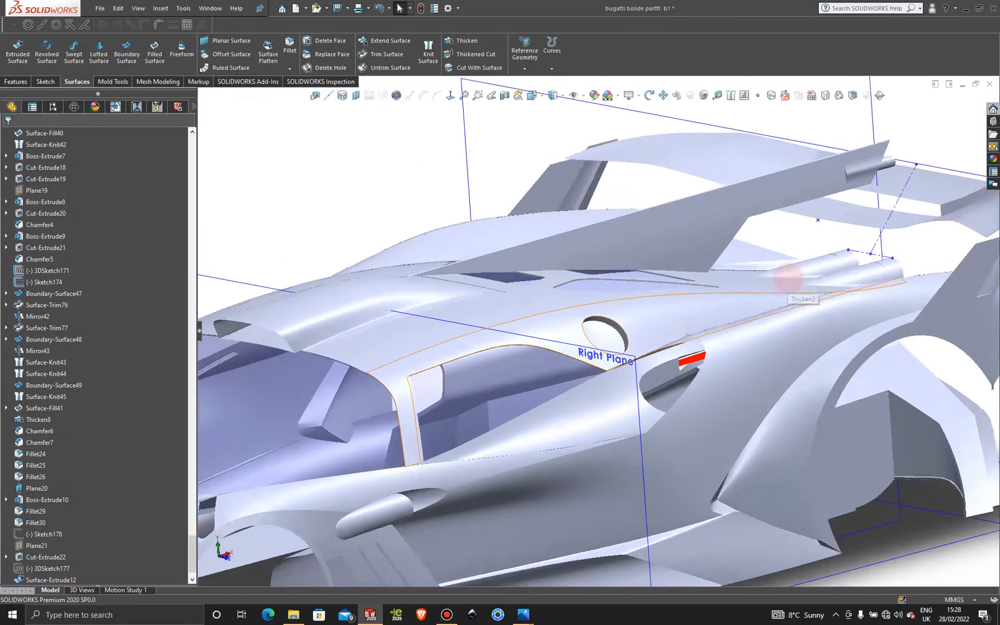
pyautogui.scroll(1, 685, 305)
pyautogui.scroll(-1, 651, 320)
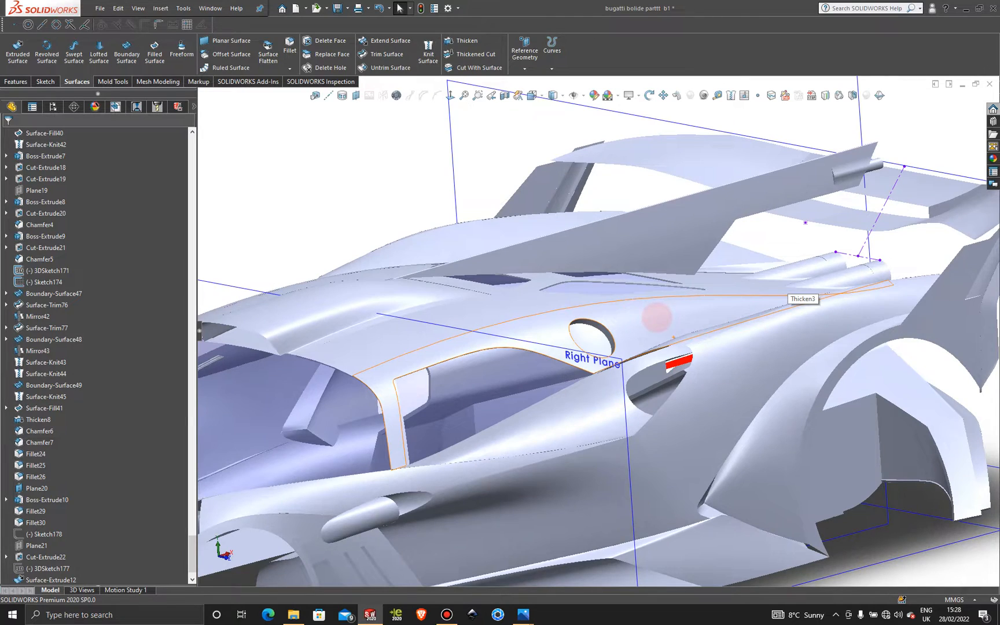
pyautogui.scroll(1, 656, 318)
pyautogui.scroll(-4, 579, 335)
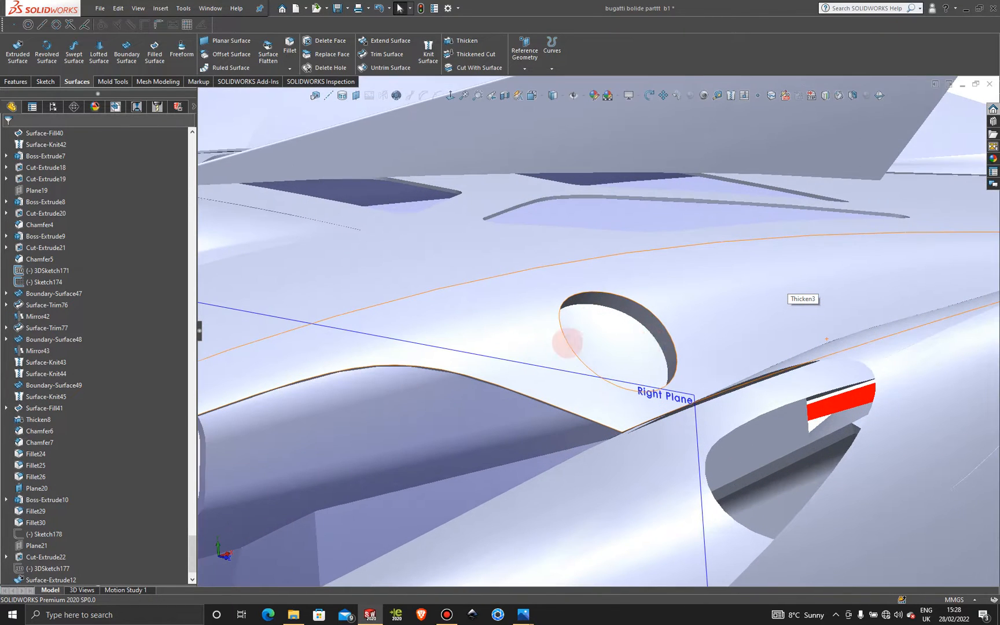
pyautogui.click(599, 335)
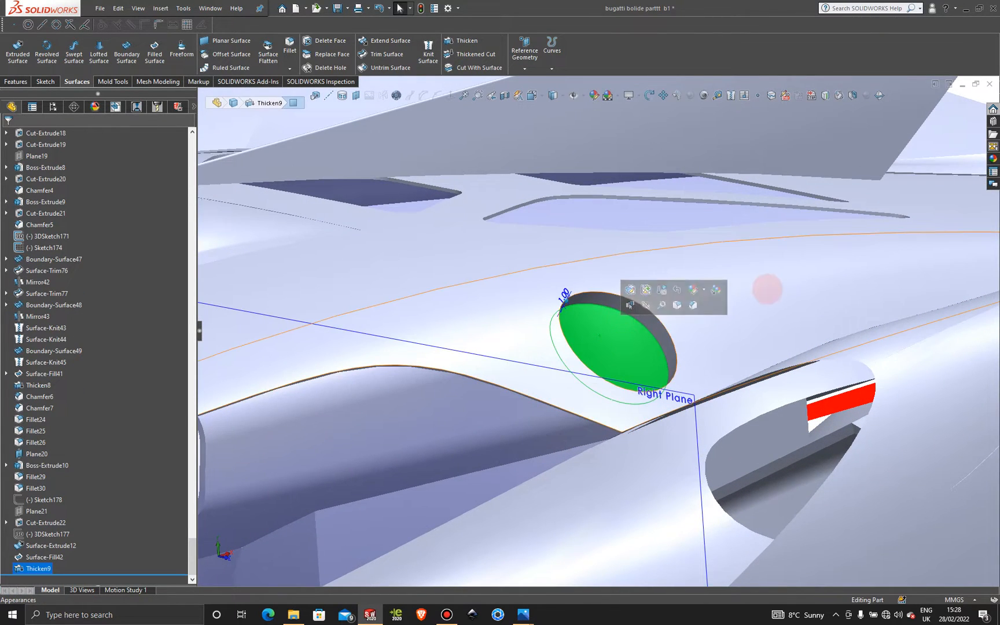
pyautogui.scroll(6, 768, 289)
pyautogui.click(742, 120)
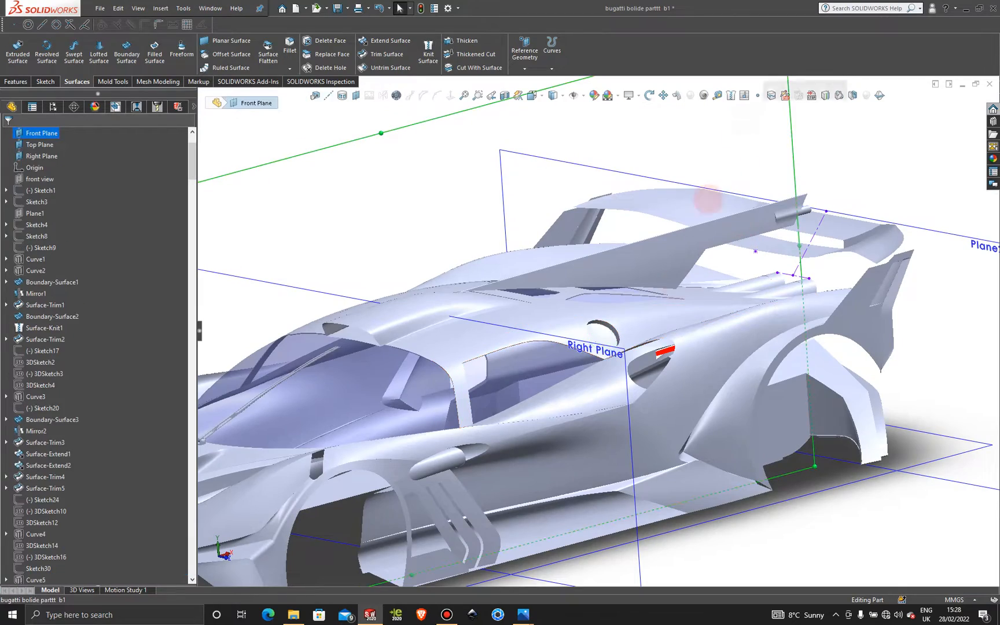
pyautogui.scroll(-3, 634, 321)
pyautogui.scroll(2, 649, 382)
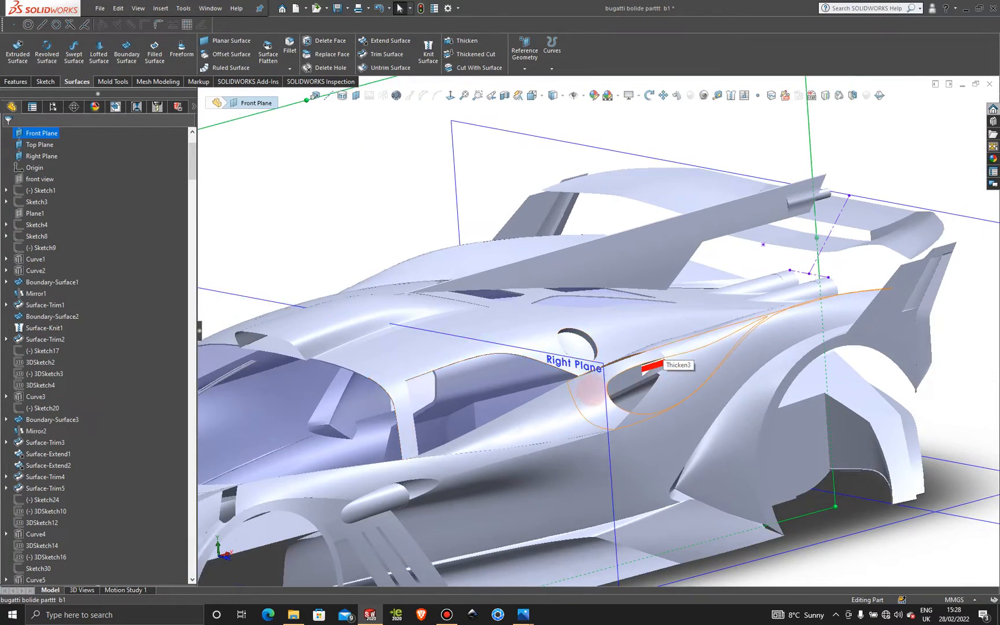
pyautogui.scroll(-5, 590, 391)
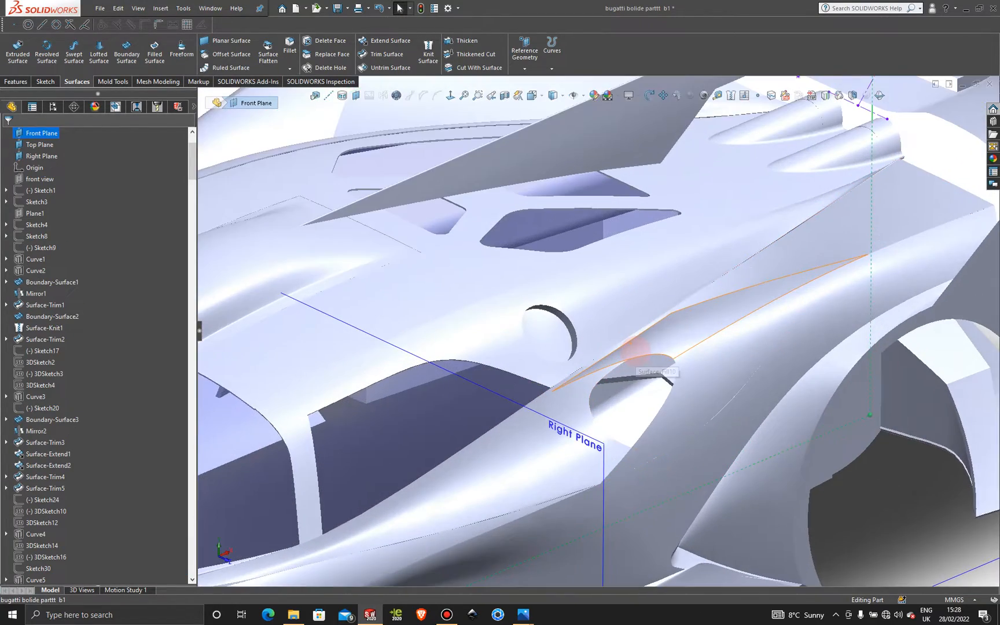
pyautogui.scroll(5, 636, 350)
pyautogui.scroll(-6, 579, 330)
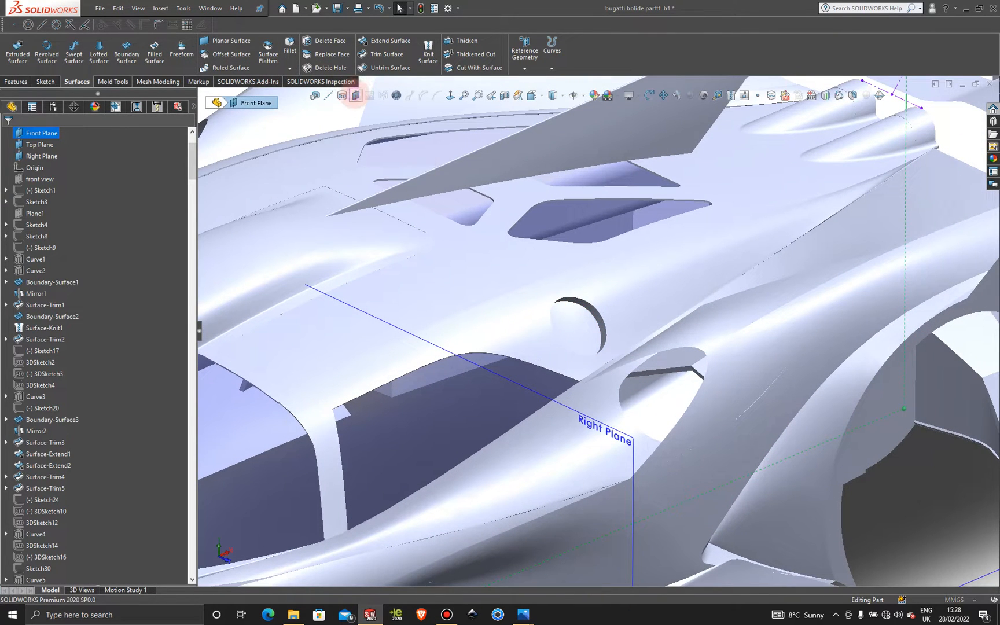
pyautogui.click(576, 319)
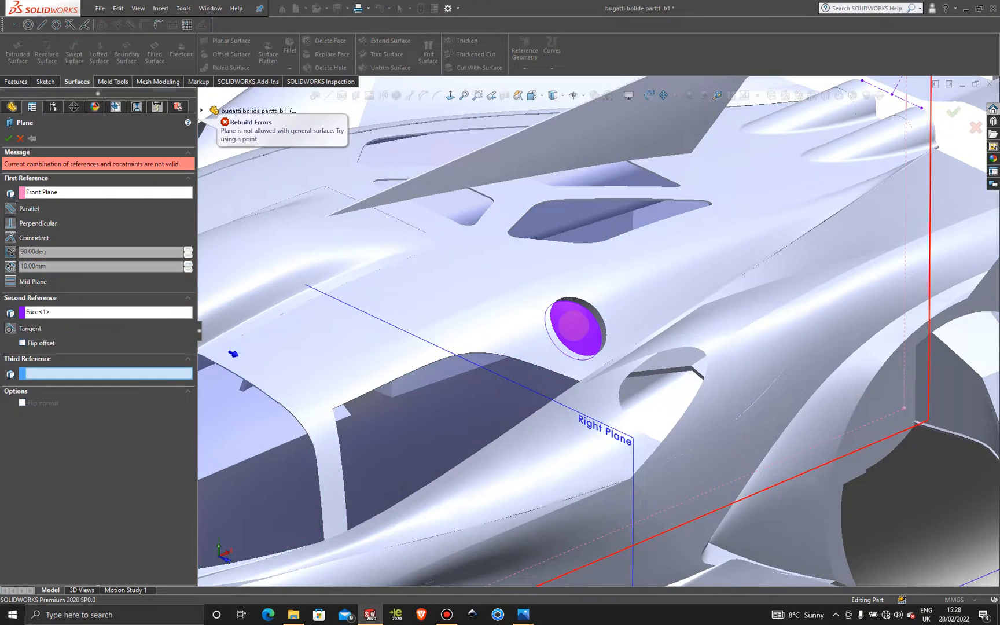
pyautogui.click(574, 325)
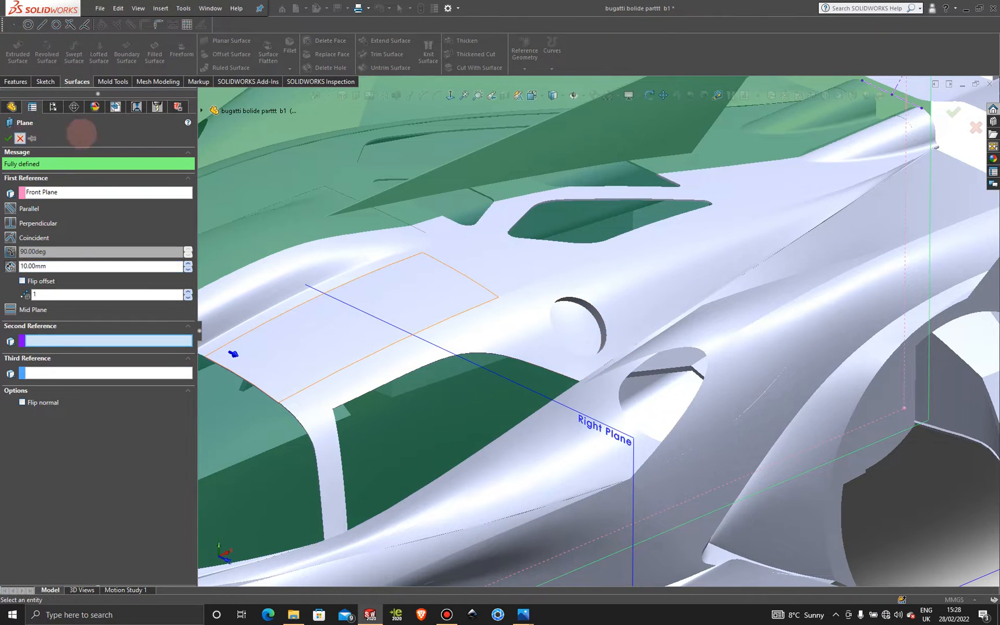
pyautogui.click(21, 138)
pyautogui.press('f')
pyautogui.scroll(-3, 547, 337)
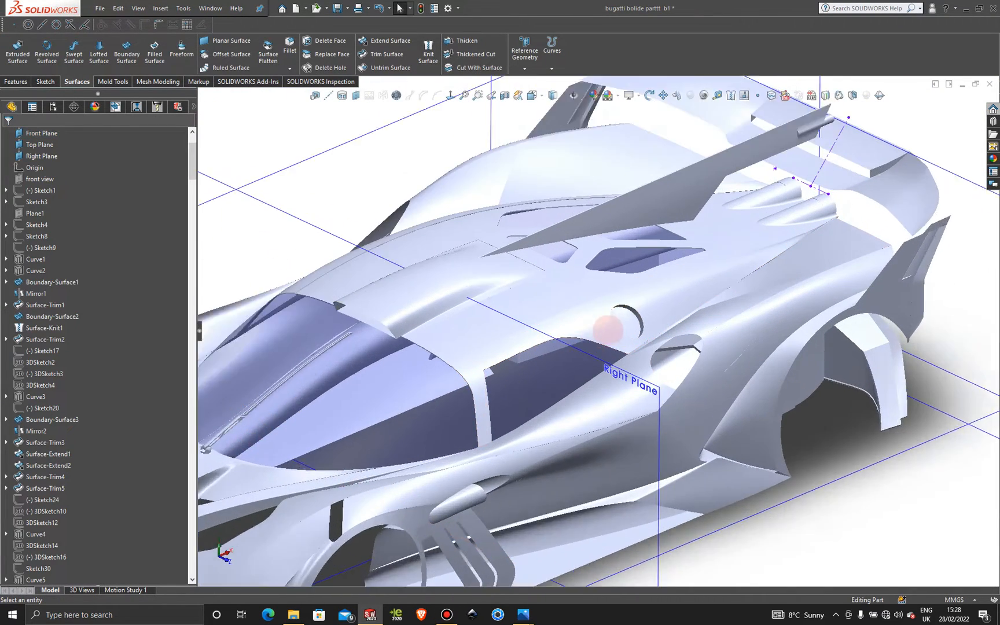
pyautogui.scroll(-3, 607, 330)
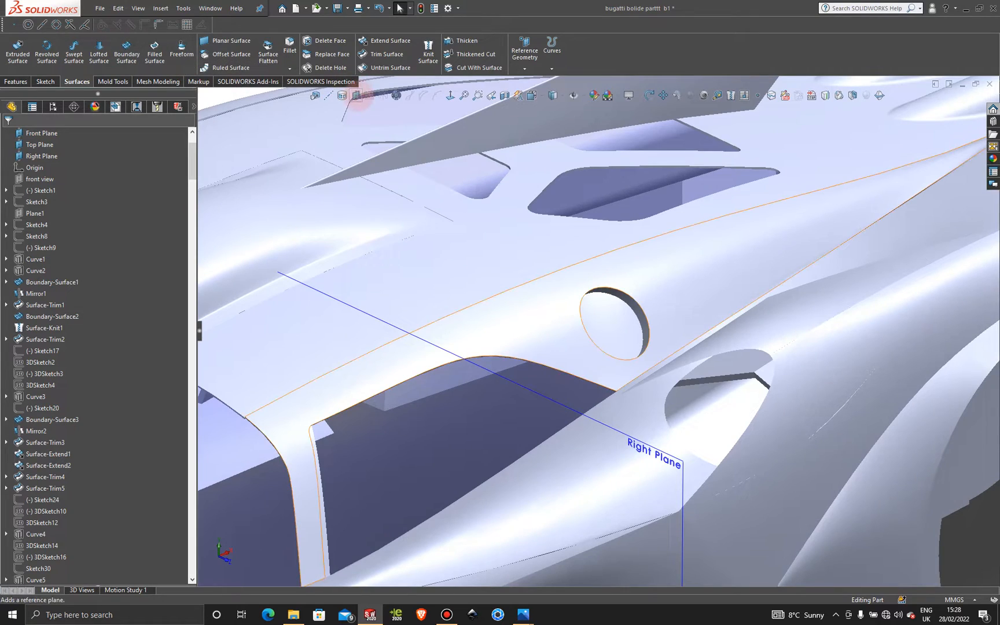
pyautogui.click(357, 95)
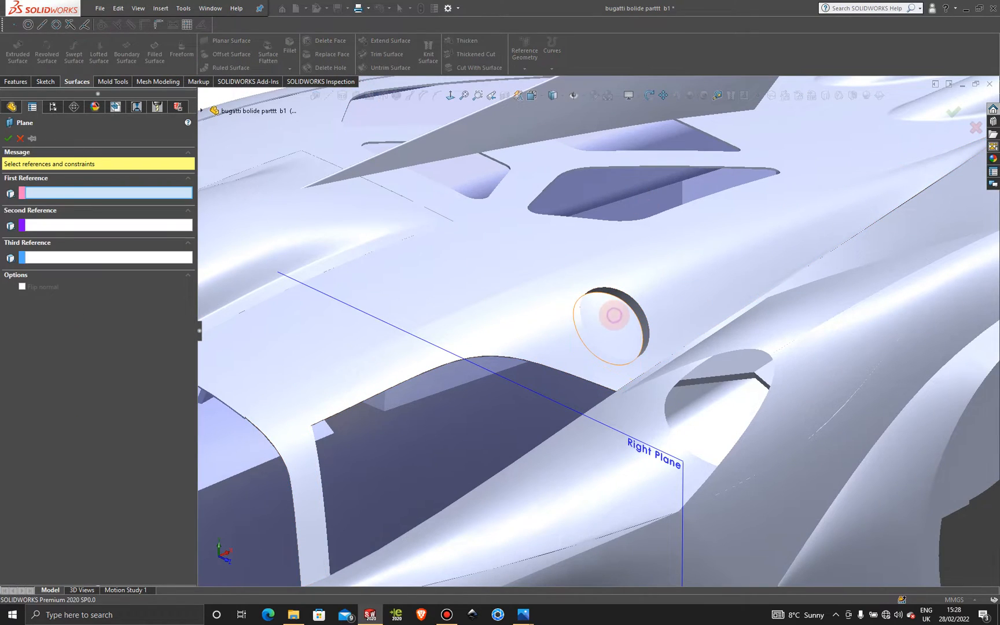
pyautogui.click(614, 316)
pyautogui.moveTo(615, 332); pyautogui.dragTo(643, 299, button='middle')
pyautogui.scroll(6, 637, 312)
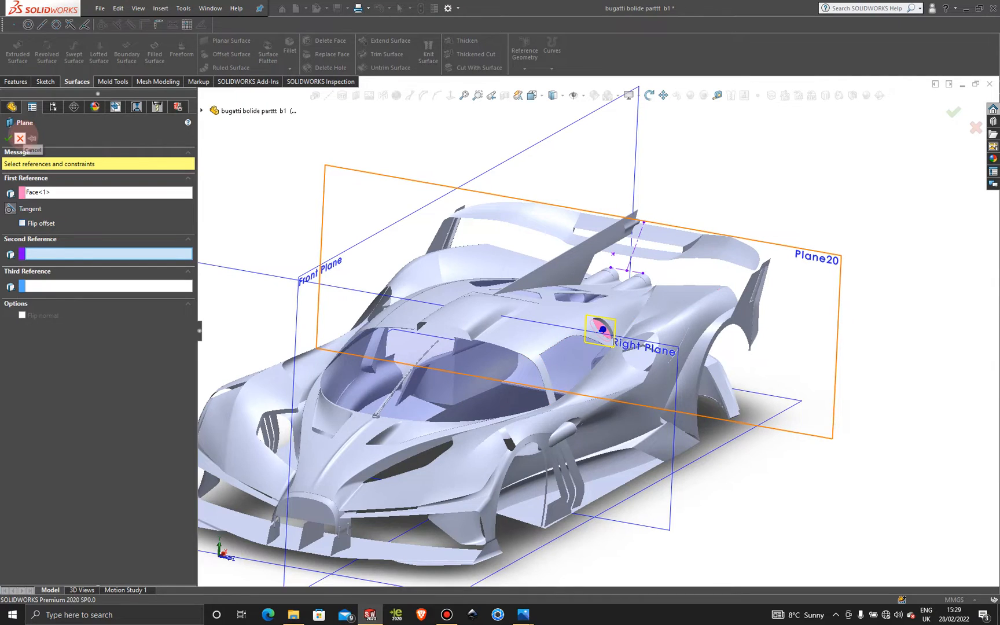
pyautogui.click(21, 138)
# Show the hidden reference plane Plane21 at the round recess.
pyautogui.scroll(3, 909, 307)
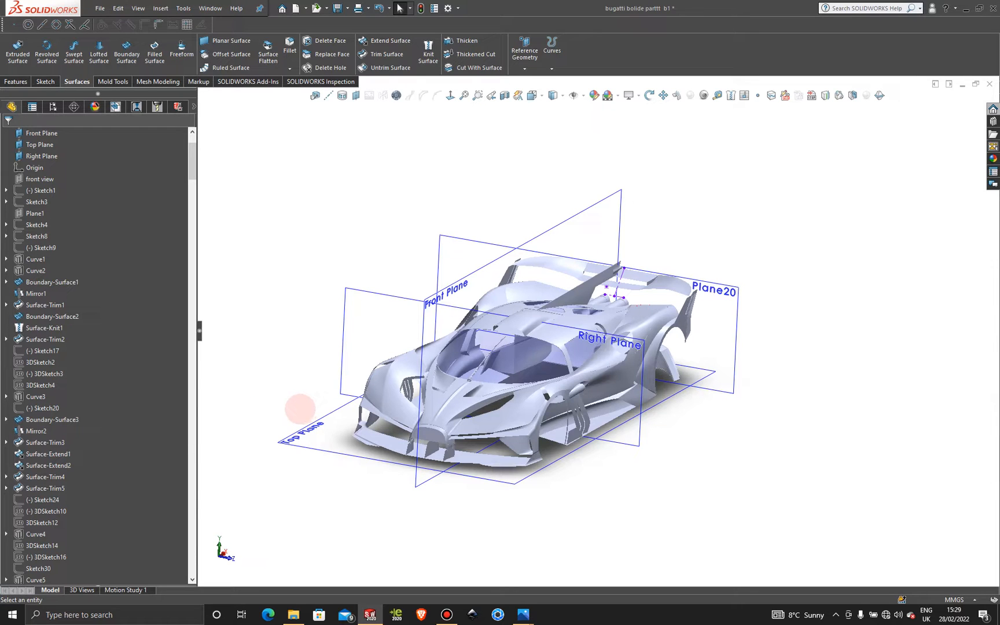
pyautogui.scroll(-15, 112, 496)
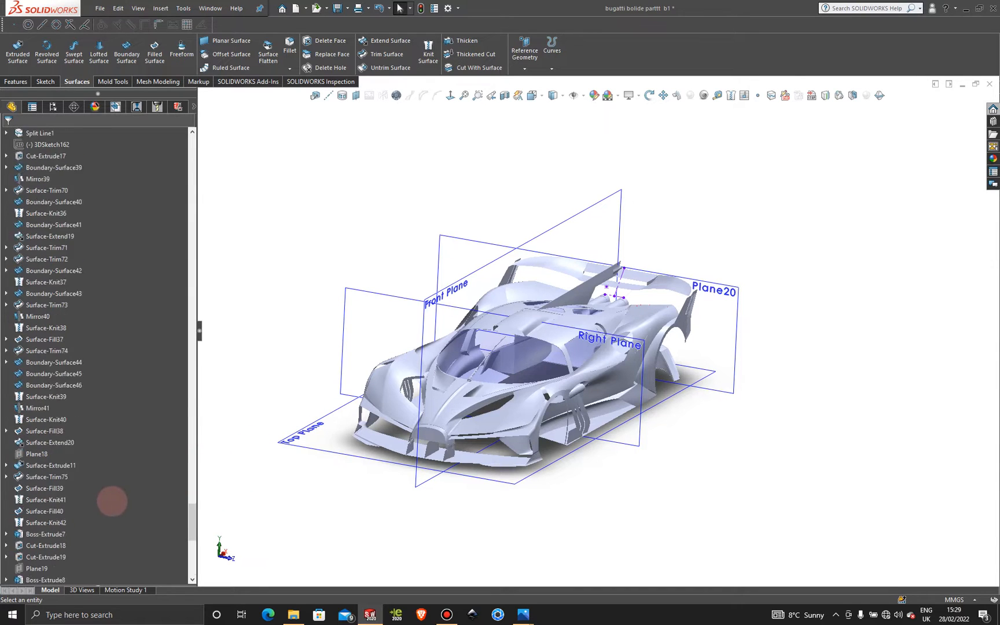
pyautogui.scroll(-10, 112, 501)
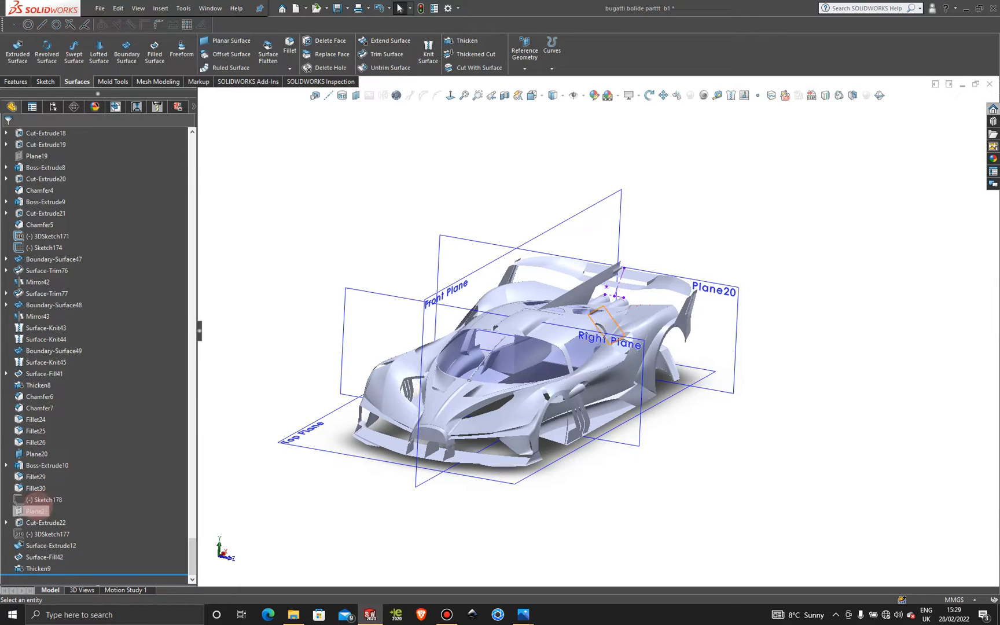
pyautogui.click(36, 510)
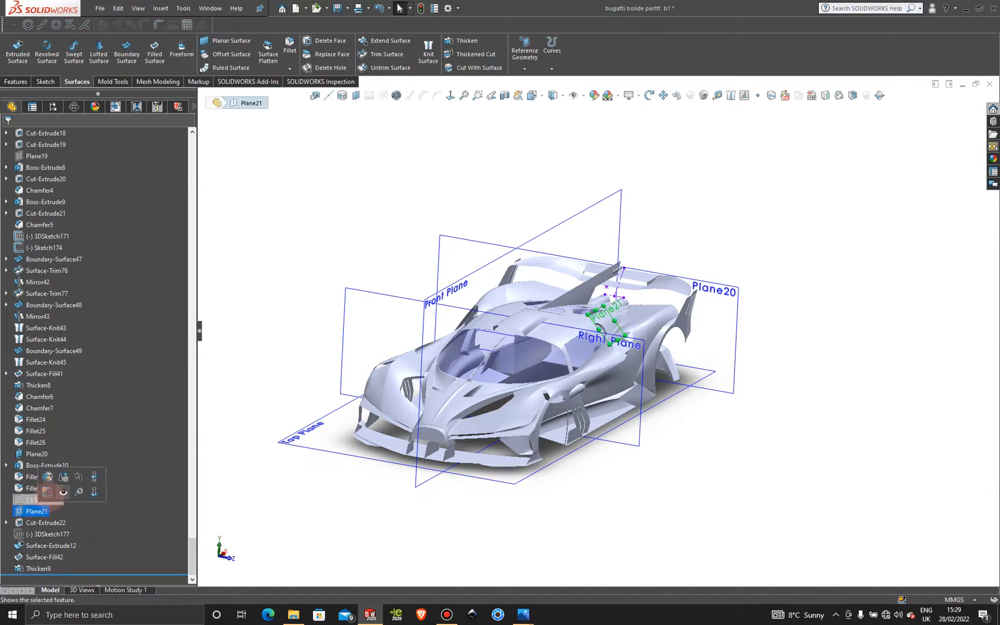
pyautogui.click(63, 491)
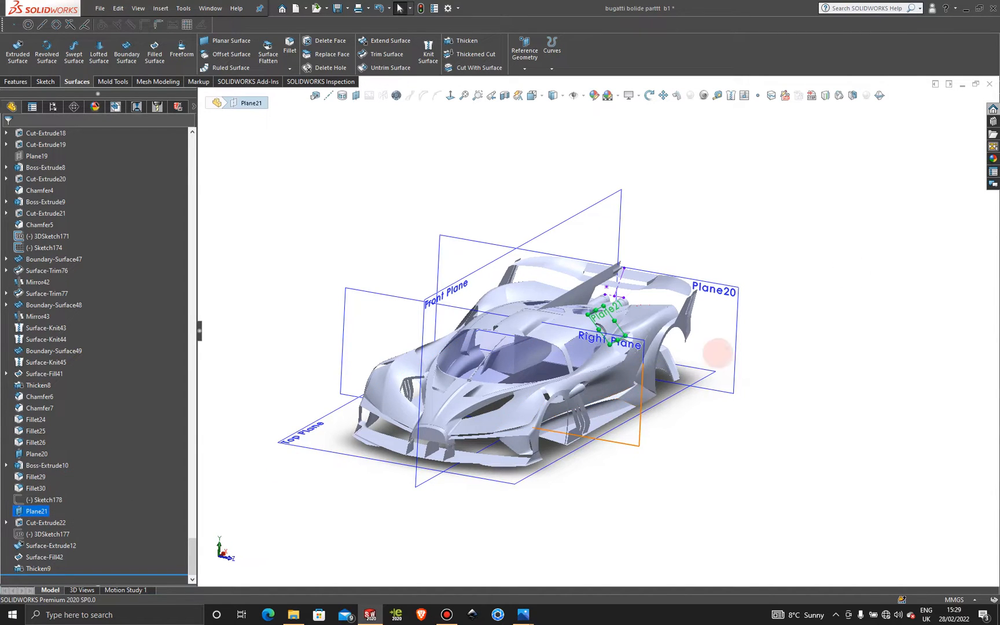
# Examine where Plane21 lies relative to the round recess and the surrounding bodywork behind the side window.
pyautogui.click(772, 233)
pyautogui.scroll(-8, 727, 304)
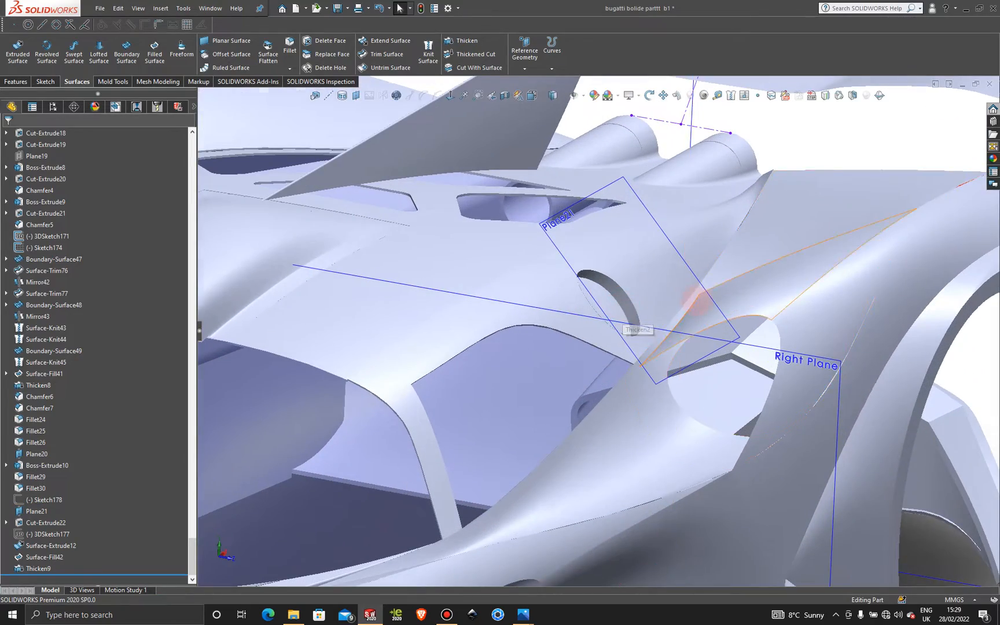
pyautogui.scroll(3, 615, 316)
pyautogui.moveTo(619, 318)
pyautogui.mouseDown(button='middle')
pyautogui.moveTo(649, 293)
pyautogui.moveTo(637, 309)
pyautogui.moveTo(596, 322)
pyautogui.moveTo(469, 297)
pyautogui.moveTo(513, 346)
pyautogui.moveTo(605, 363)
pyautogui.moveTo(585, 337)
pyautogui.moveTo(612, 339)
pyautogui.mouseUp(button='middle')
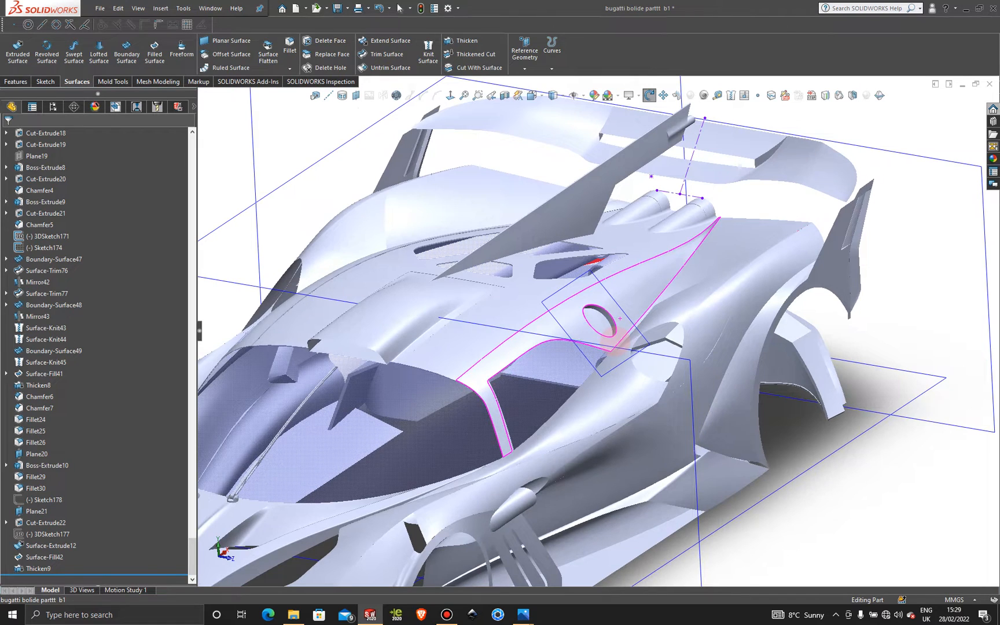
pyautogui.moveTo(613, 337)
pyautogui.mouseDown(button='middle')
pyautogui.moveTo(608, 328)
pyautogui.moveTo(618, 322)
pyautogui.mouseUp(button='middle')
pyautogui.scroll(-6, 618, 322)
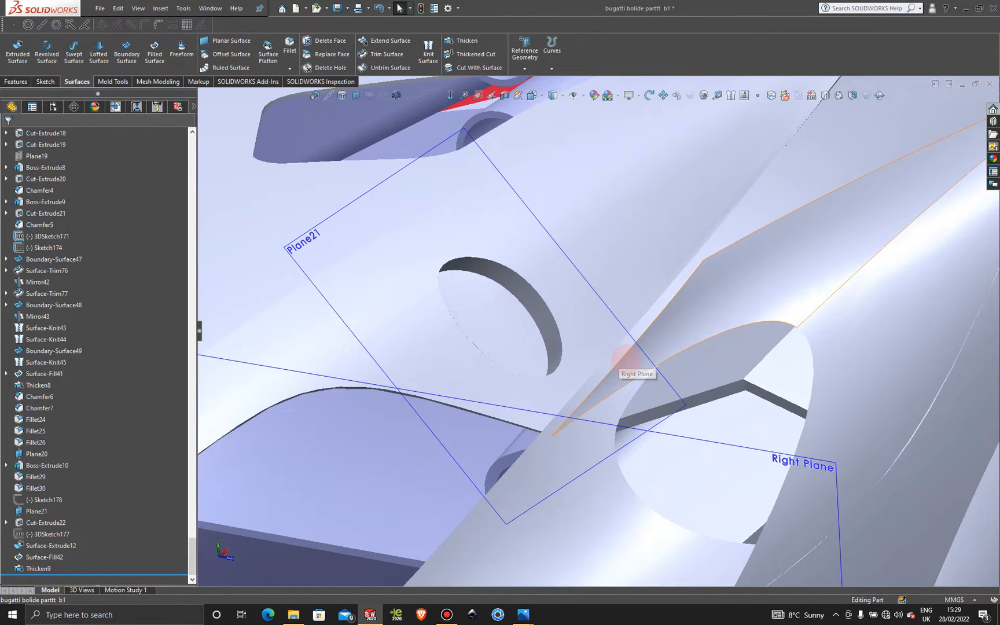
pyautogui.scroll(4, 632, 360)
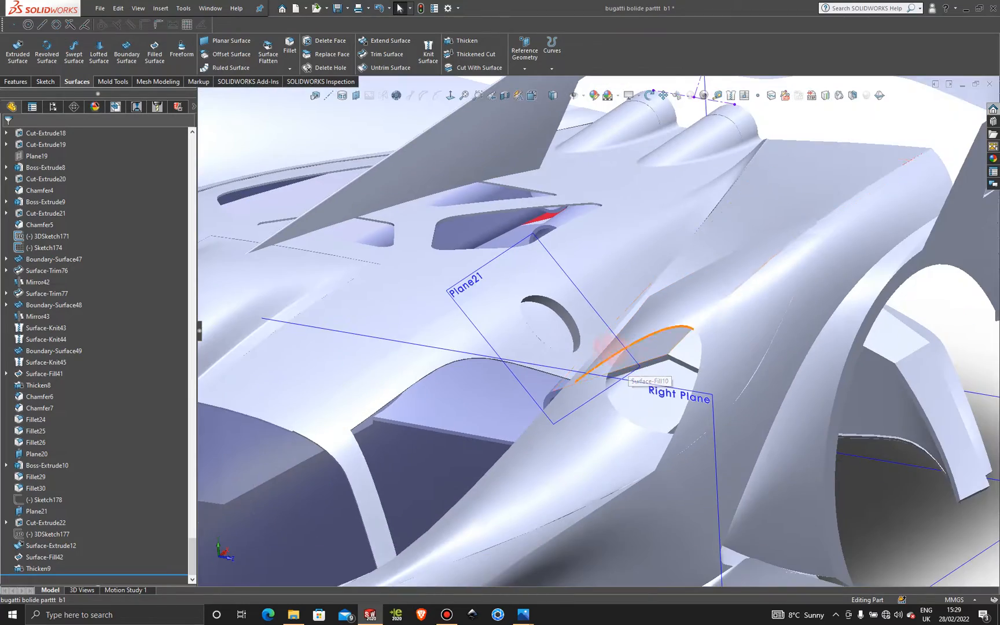
pyautogui.moveTo(605, 347); pyautogui.dragTo(636, 328, button='middle')
pyautogui.scroll(5, 634, 330)
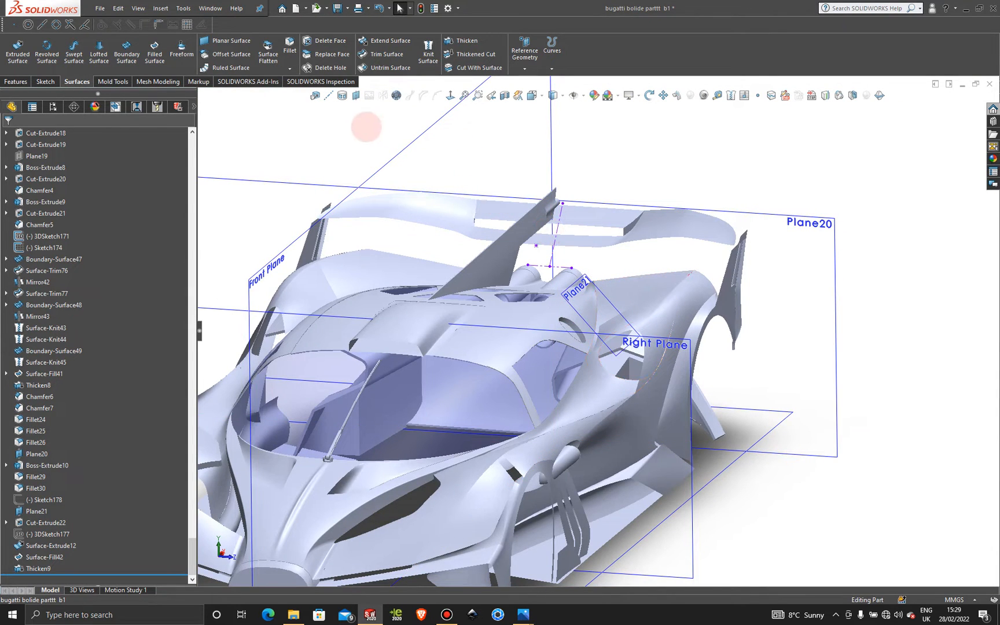
# Set up a new reference plane offset 20 mm from Plane21, with the offset flipped toward the car body.
pyautogui.click(356, 96)
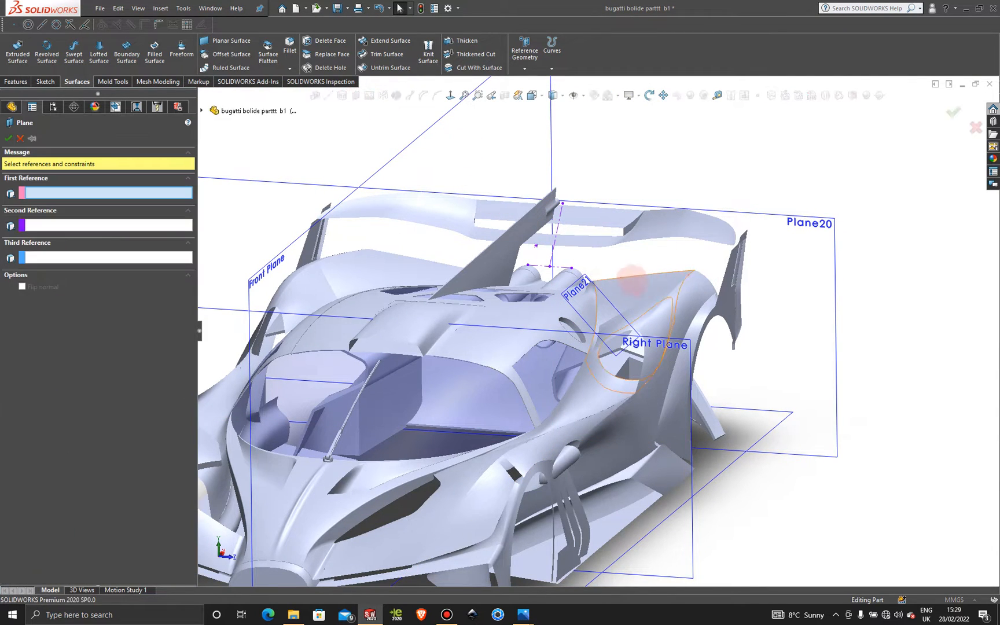
pyautogui.click(587, 280)
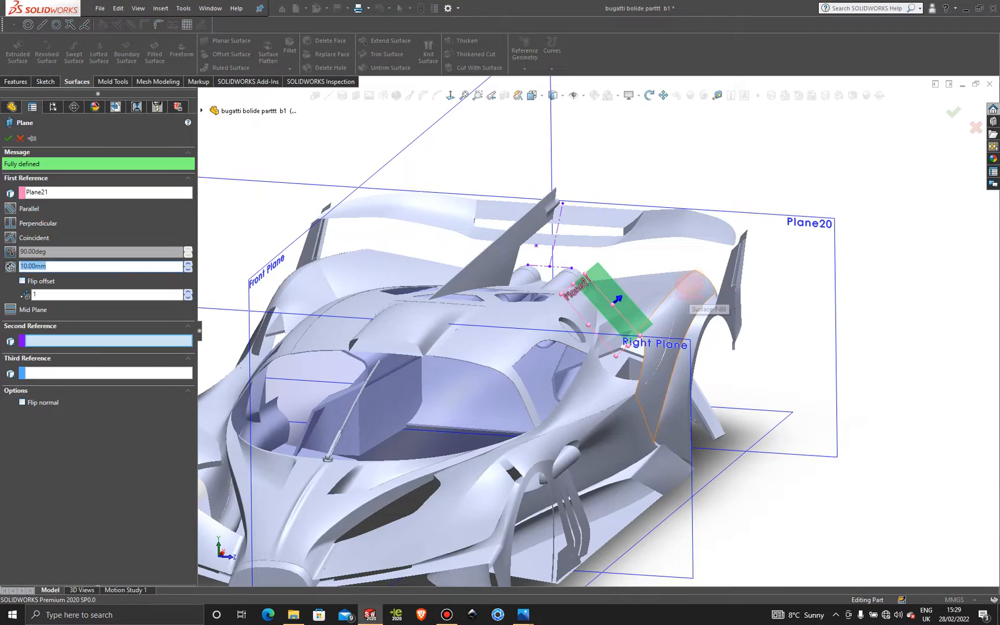
pyautogui.press('BackSpace')
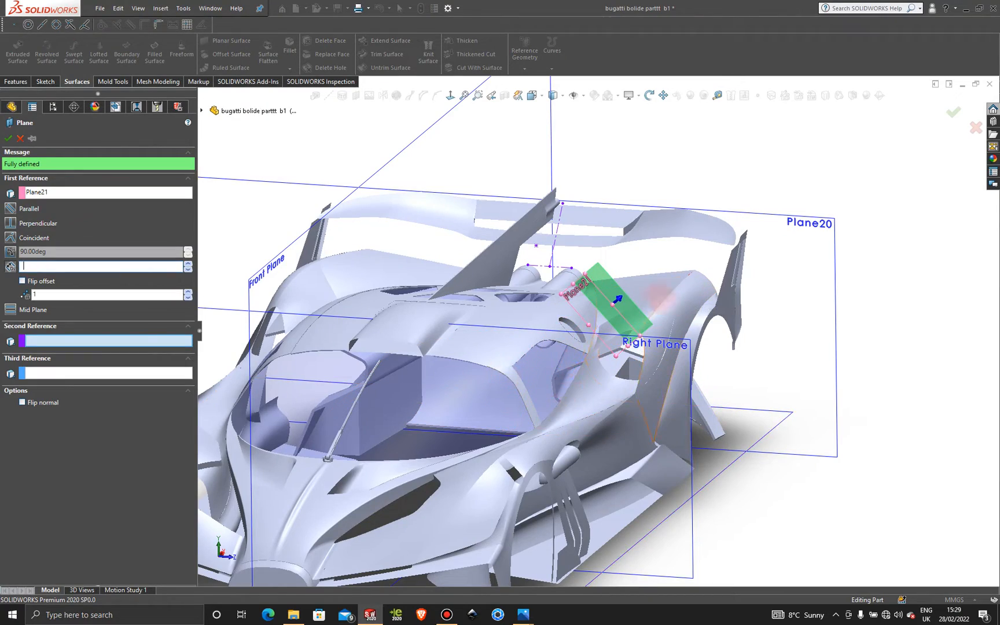
pyautogui.scroll(3, 657, 295)
pyautogui.moveTo(585, 362); pyautogui.dragTo(518, 380, button='middle')
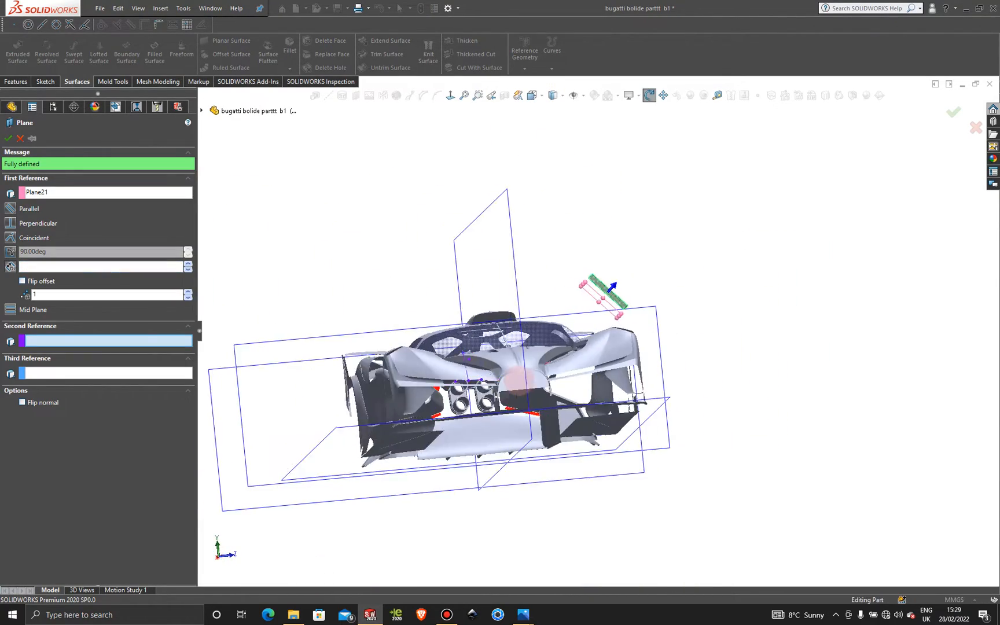
pyautogui.press('space')
pyautogui.click(494, 408)
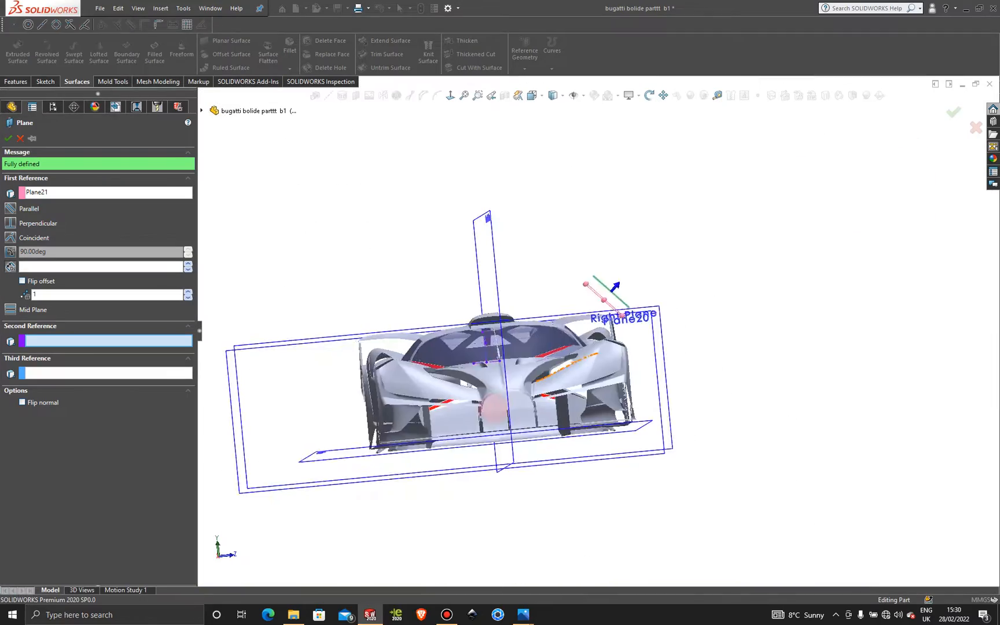
pyautogui.scroll(-6, 630, 320)
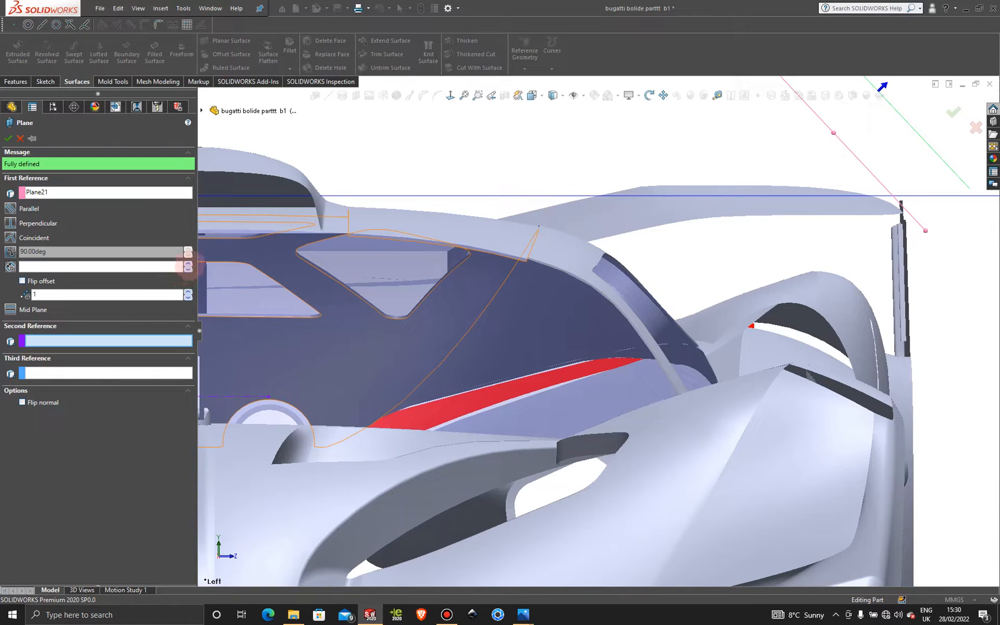
pyautogui.click(188, 264)
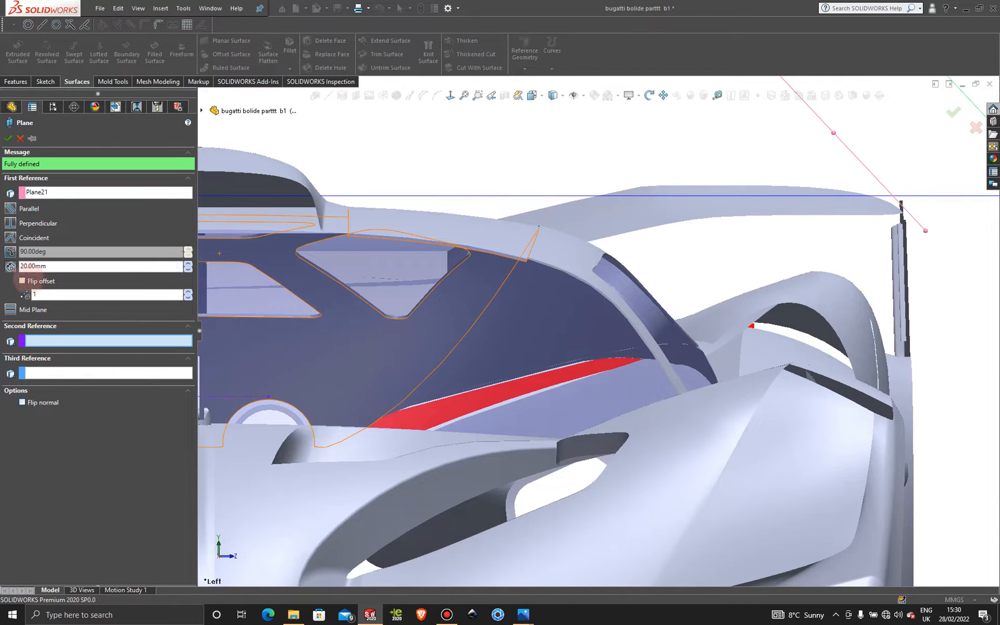
pyautogui.click(22, 281)
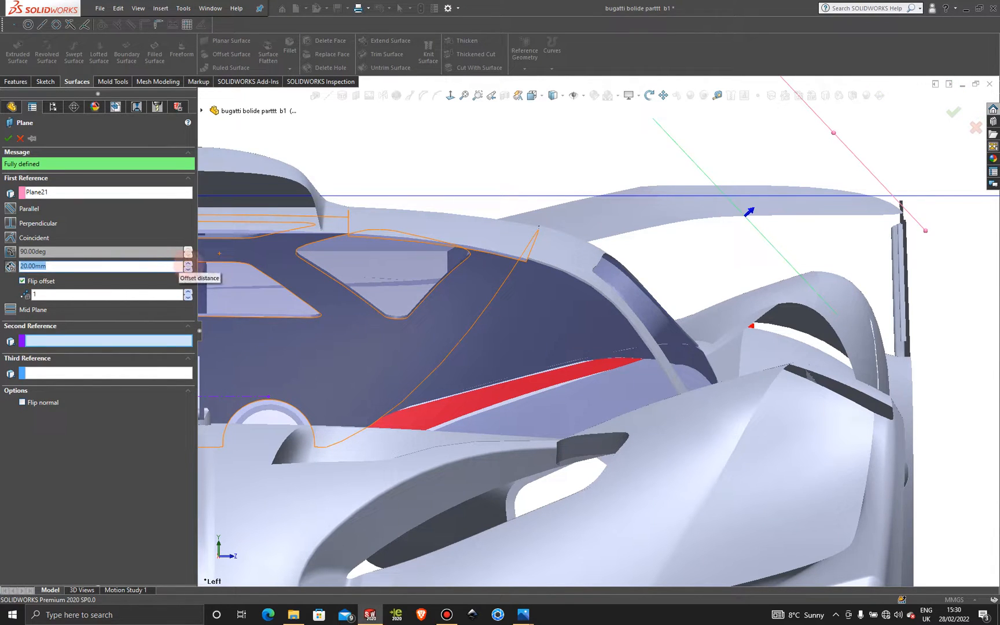
# Adjust the new plane's offset from Plane21 to 43 mm and create the plane.
pyautogui.click(188, 263)
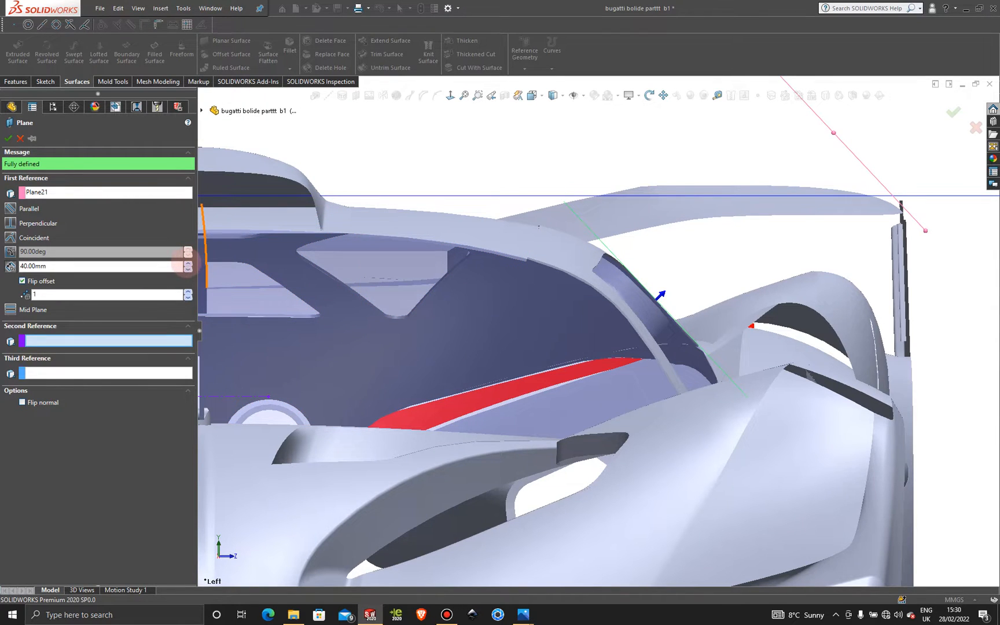
pyautogui.click(188, 263)
pyautogui.click(188, 269)
pyautogui.doubleClick(81, 266)
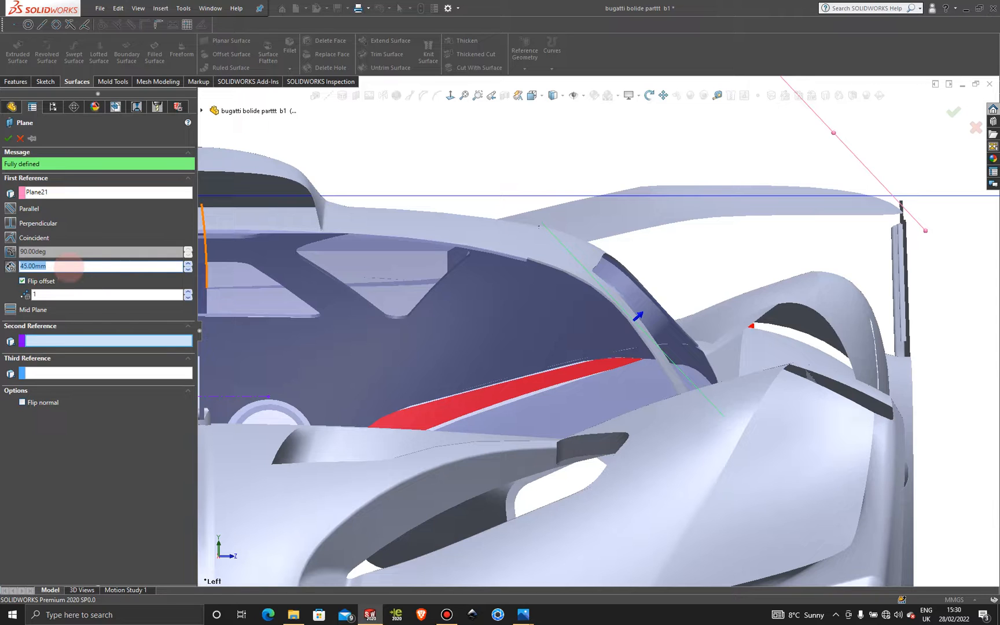
pyautogui.press('Return')
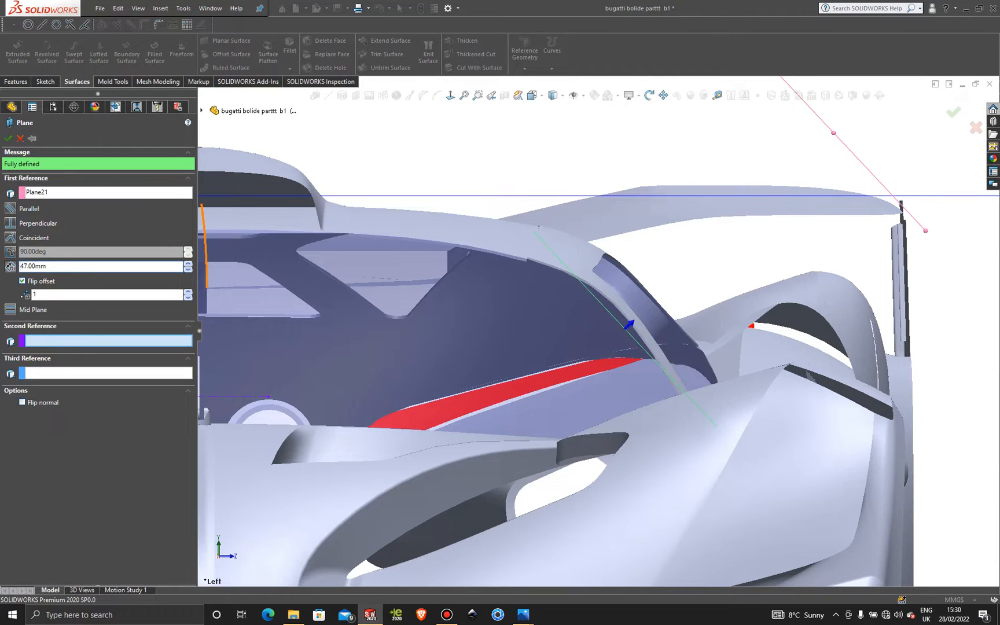
pyautogui.moveTo(74, 267); pyautogui.dragTo(10, 266)
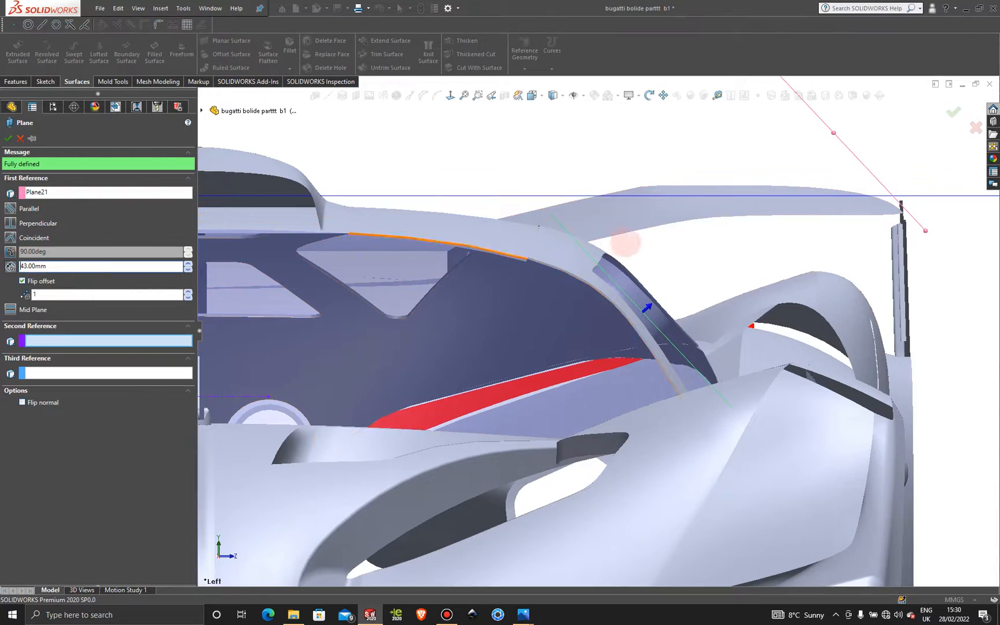
pyautogui.moveTo(566, 260); pyautogui.dragTo(545, 281, button='middle')
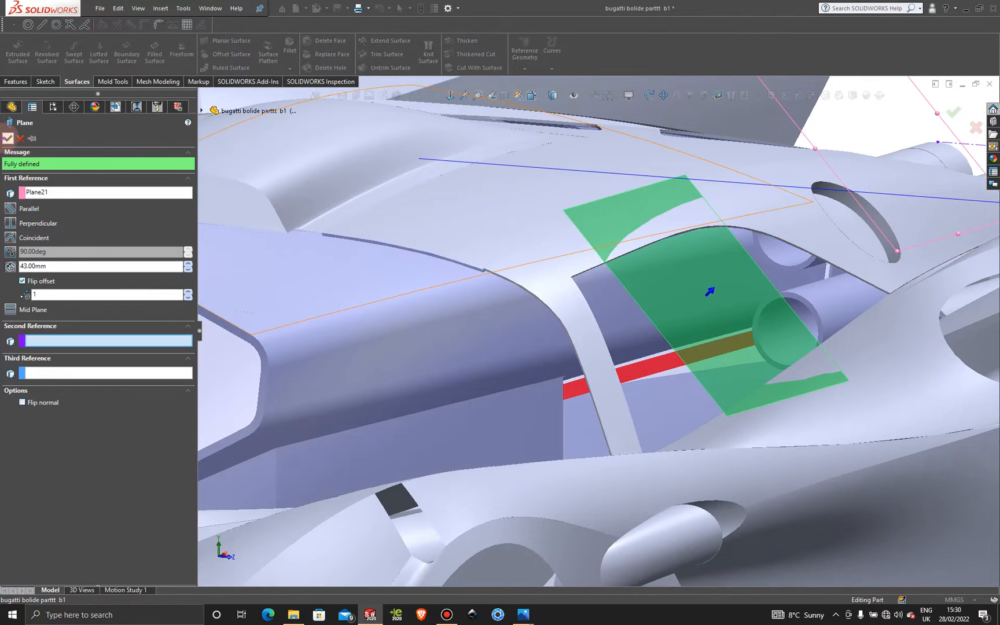
pyautogui.click(8, 139)
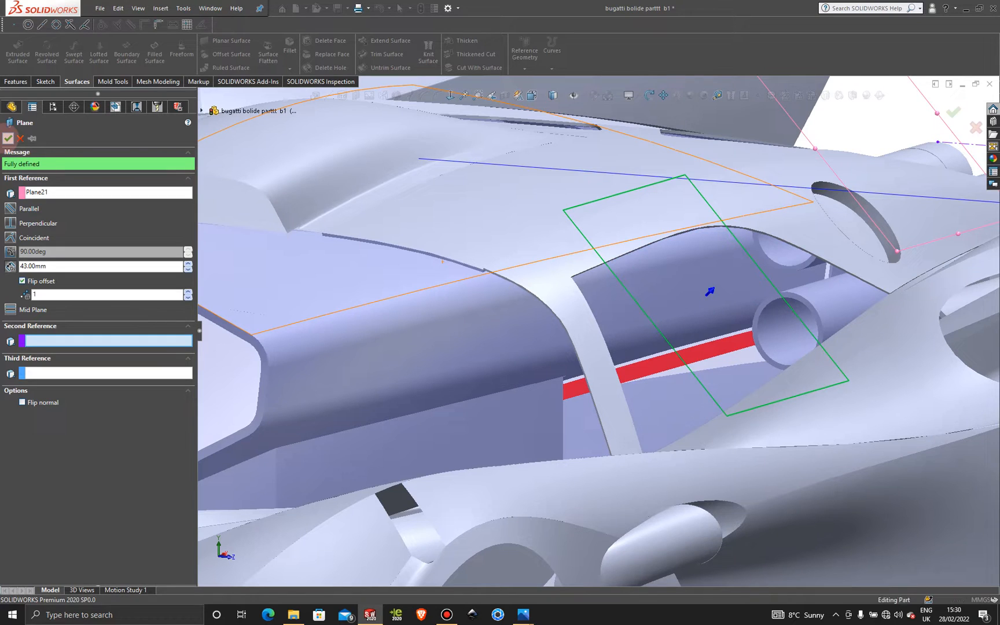
pyautogui.scroll(6, 970, 427)
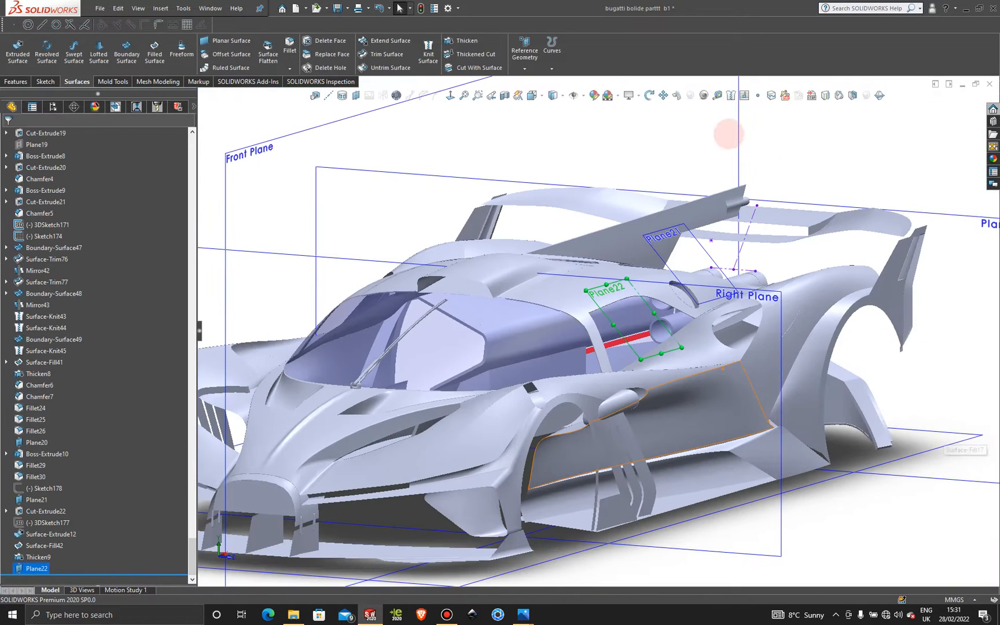
pyautogui.click(815, 147)
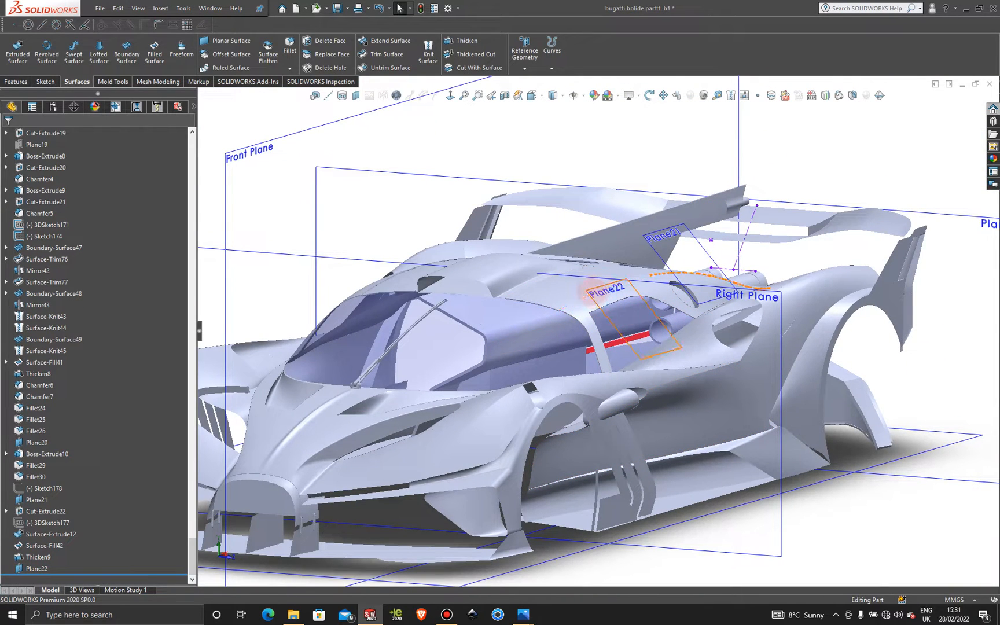
# Sketch a circle of about 7.8 mm radius on Plane22, concentric with the round recess and slightly smaller than its edge.
pyautogui.click(590, 288)
pyautogui.click(634, 258)
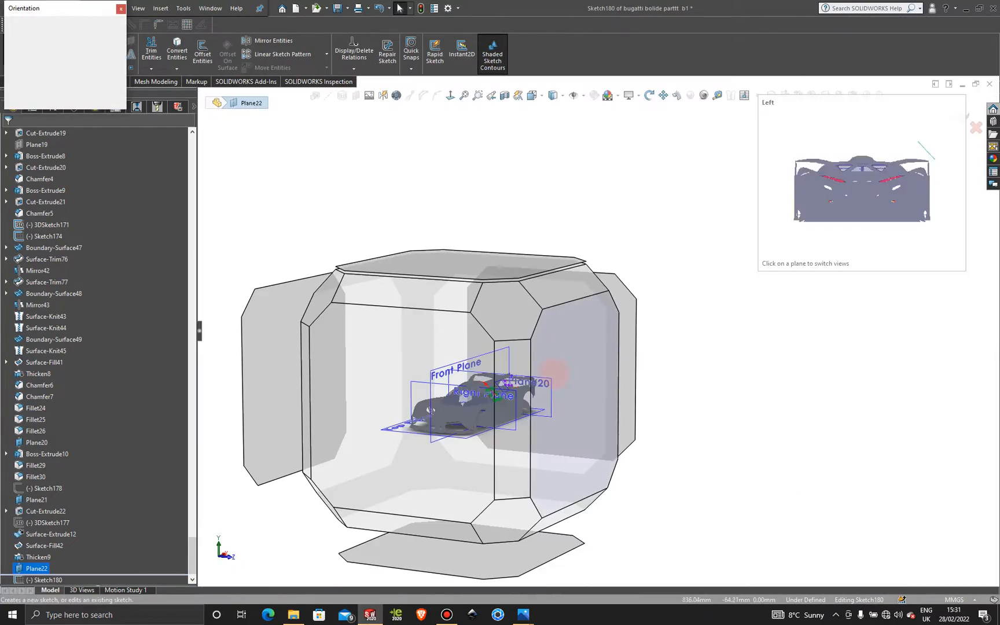
pyautogui.click(781, 268)
pyautogui.click(450, 95)
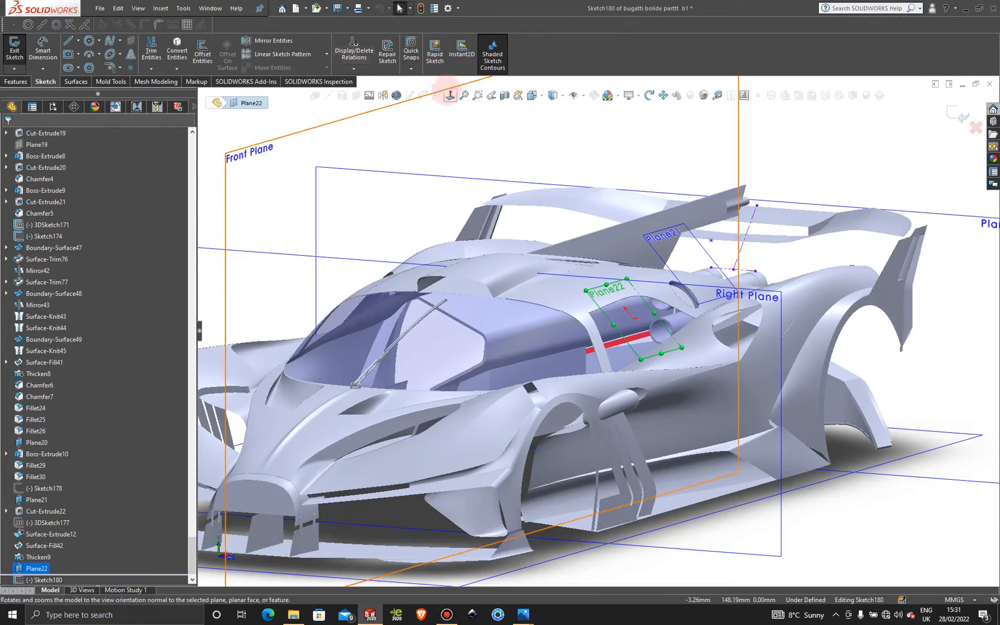
pyautogui.scroll(-5, 689, 397)
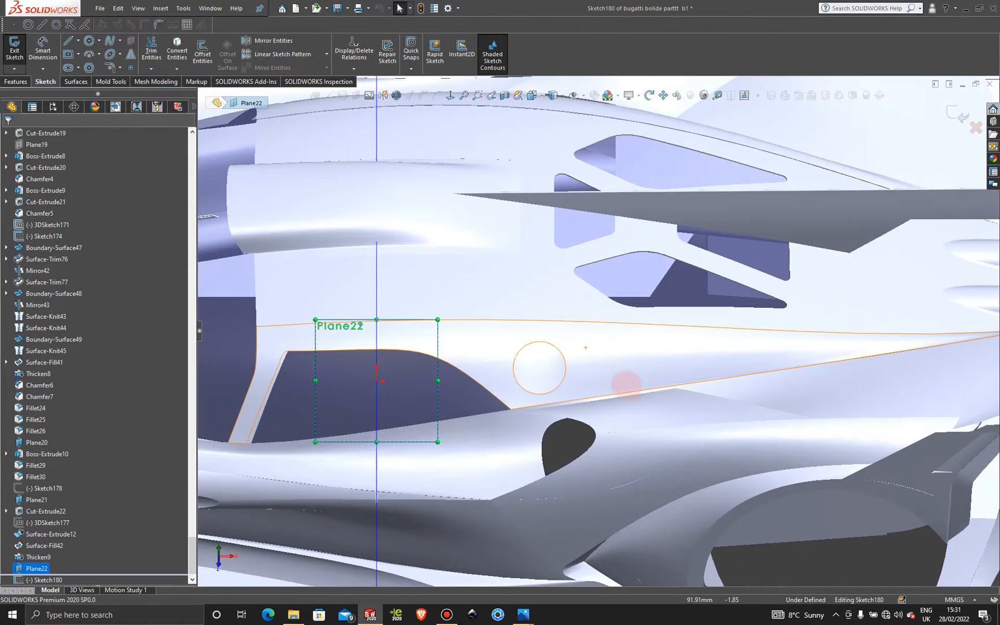
pyautogui.click(90, 41)
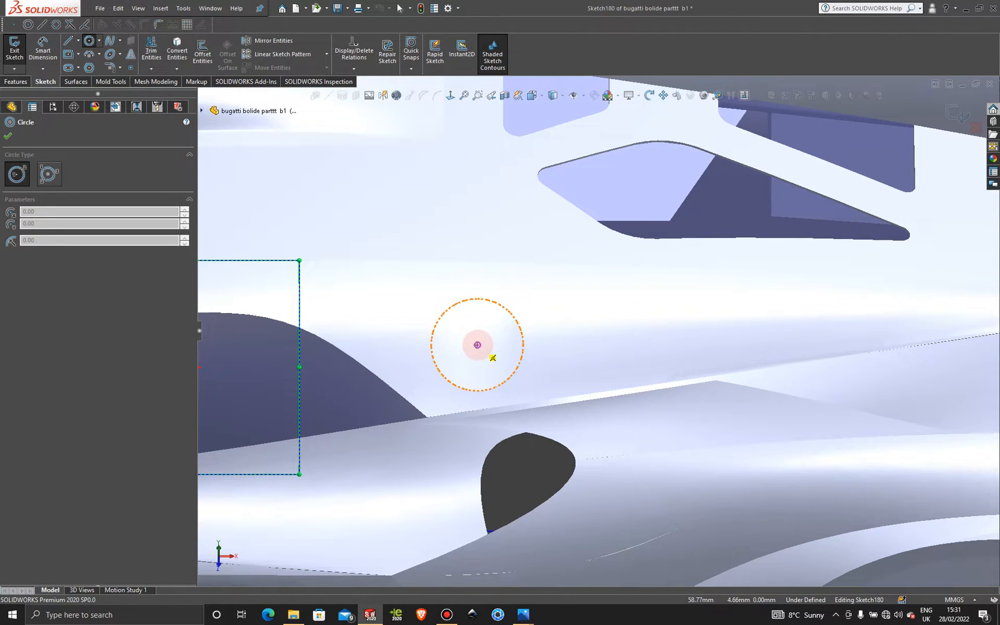
pyautogui.click(478, 345)
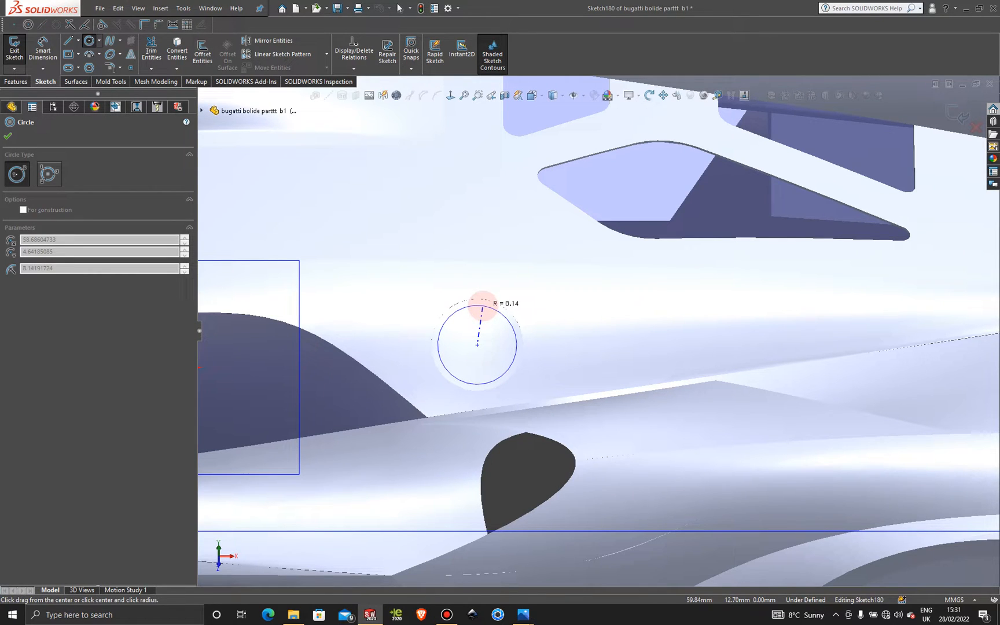
pyautogui.click(482, 306)
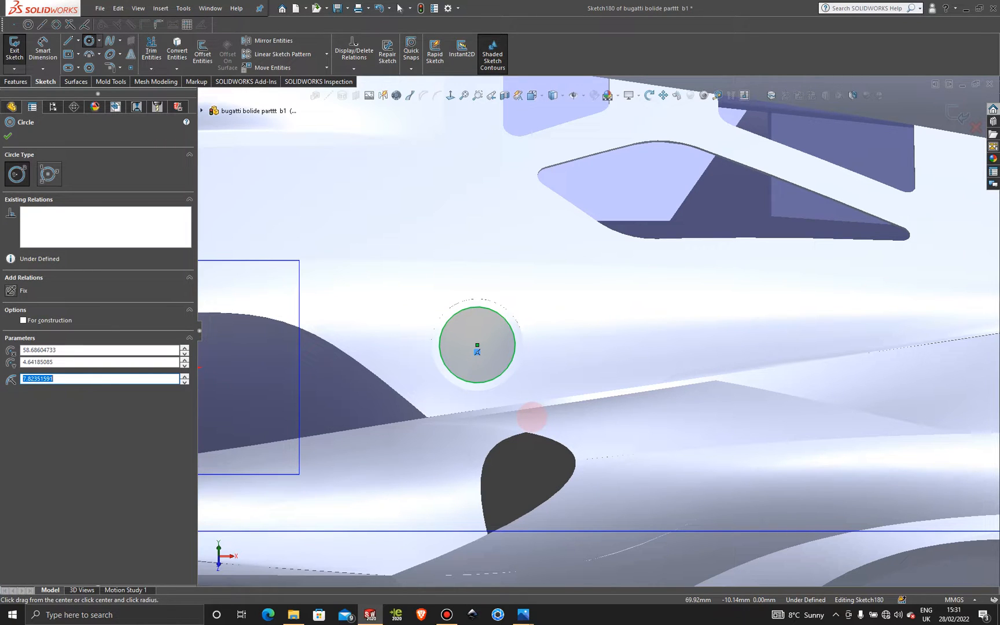
pyautogui.press('Escape')
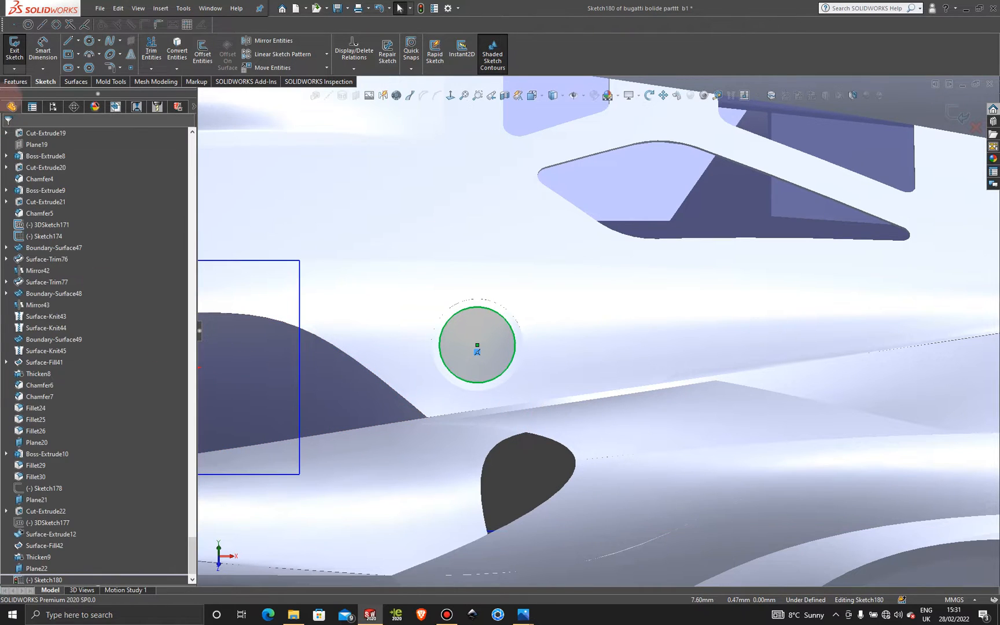
# Extrude the circle as a Blind boss 2 mm deep from the sketch plane, with Merge result on, forming a disc in the recess.
pyautogui.click(16, 82)
pyautogui.click(18, 51)
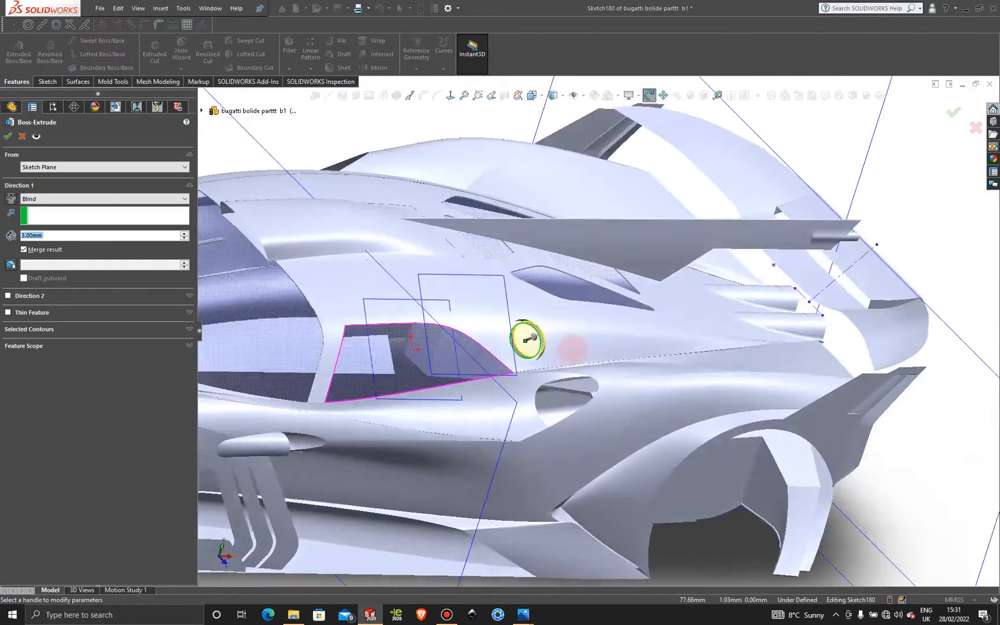
pyautogui.moveTo(572, 349); pyautogui.dragTo(527, 217, button='middle')
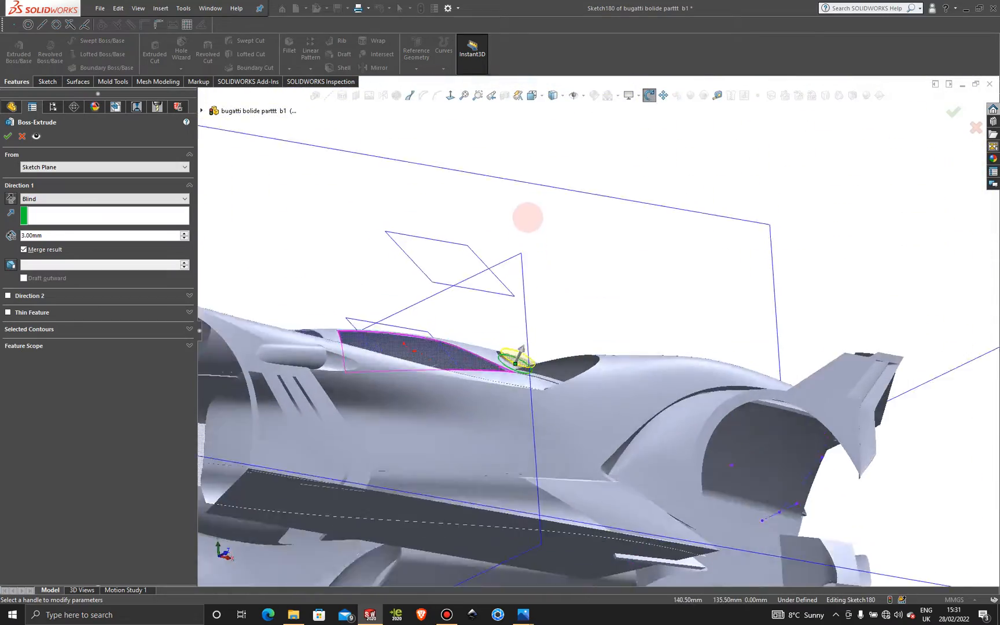
pyautogui.moveTo(540, 289); pyautogui.dragTo(529, 357, button='middle')
pyautogui.scroll(-5, 527, 350)
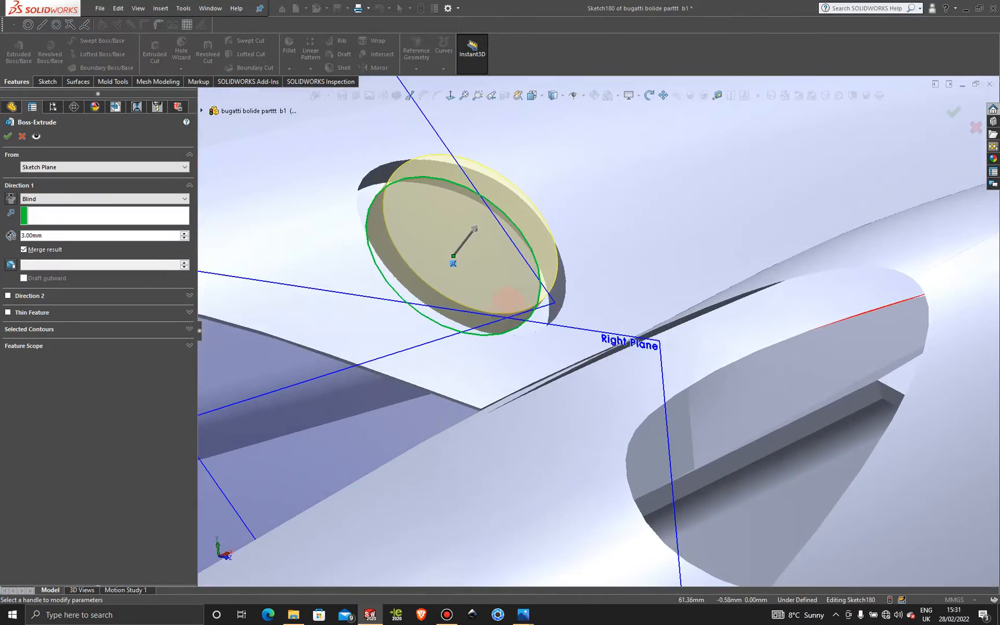
pyautogui.moveTo(507, 299); pyautogui.dragTo(497, 602, button='middle')
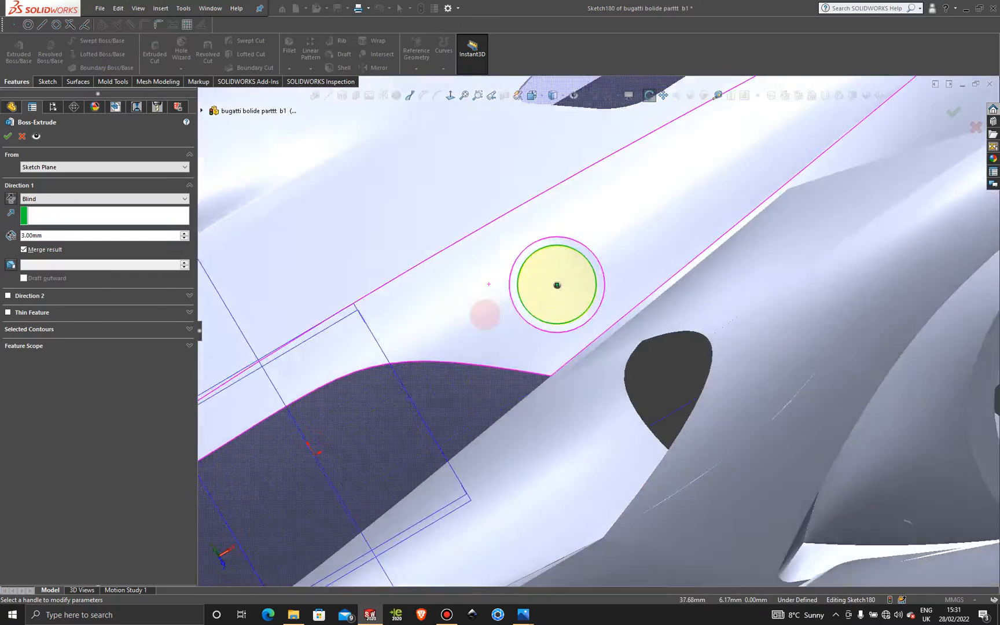
pyautogui.moveTo(485, 314); pyautogui.dragTo(534, 313, button='middle')
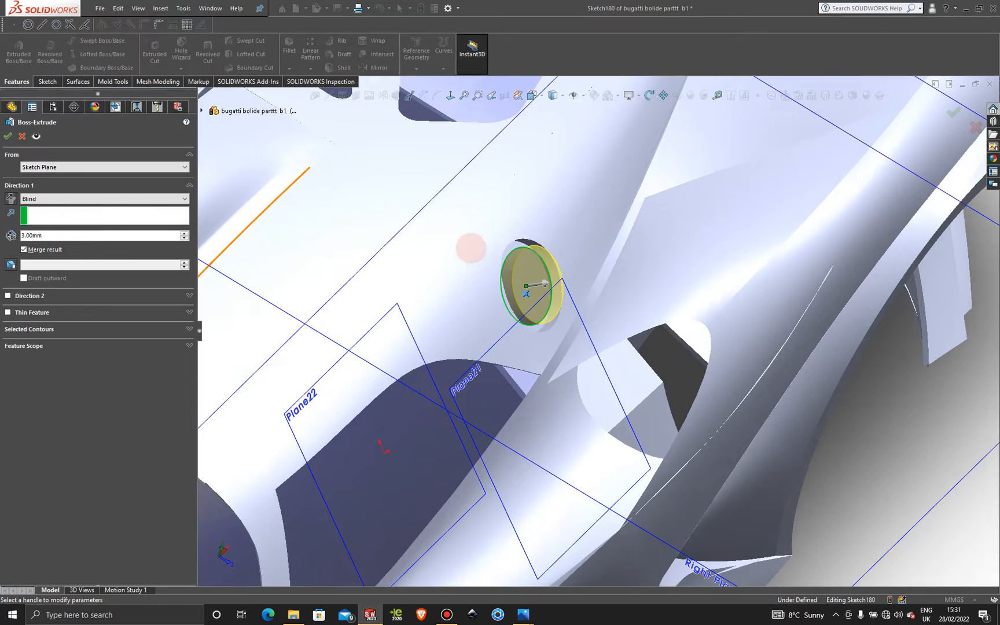
pyautogui.moveTo(447, 256)
pyautogui.mouseDown(button='middle')
pyautogui.moveTo(380, 326)
pyautogui.moveTo(377, 408)
pyautogui.moveTo(411, 502)
pyautogui.moveTo(413, 320)
pyautogui.moveTo(458, 190)
pyautogui.moveTo(452, 259)
pyautogui.moveTo(436, 260)
pyautogui.mouseUp(button='middle')
pyautogui.moveTo(81, 235); pyautogui.dragTo(2, 236)
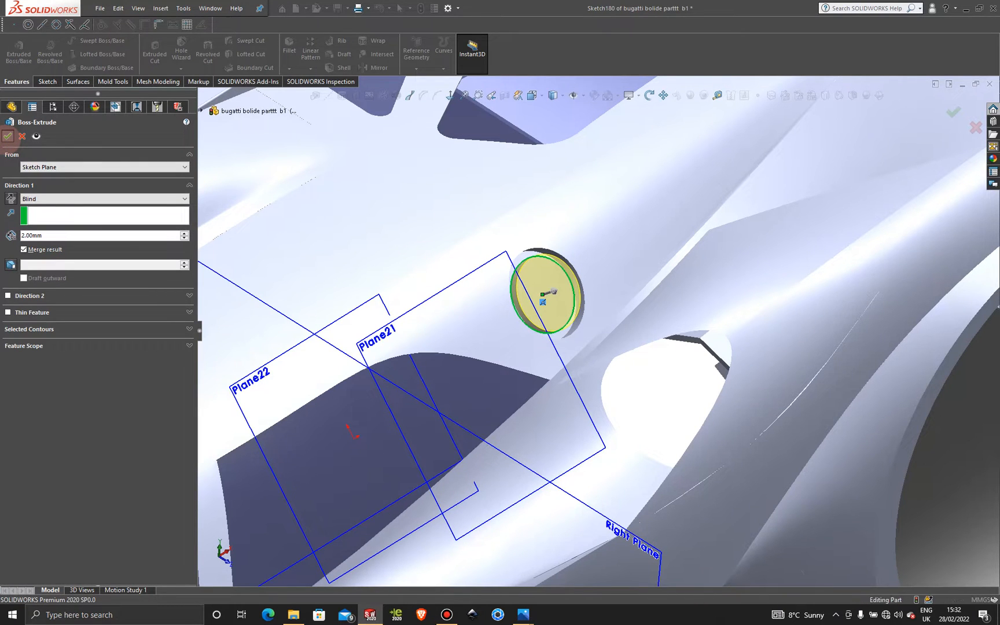
pyautogui.click(8, 137)
pyautogui.scroll(5, 940, 308)
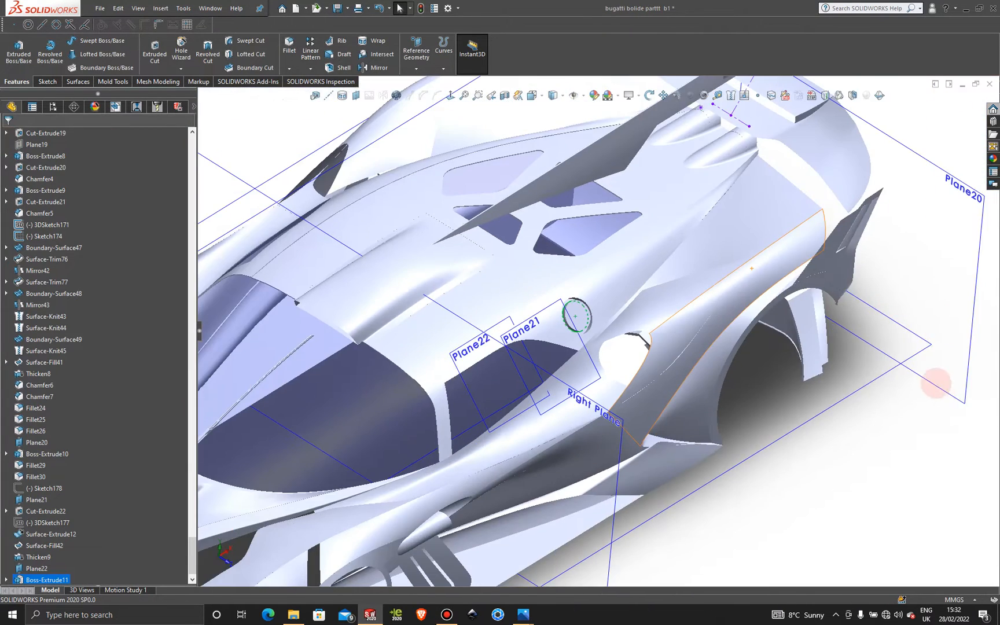
# Sketch a circle of about 7.8 mm radius on the front face of the filler disc, concentric with it and matching its edge.
pyautogui.moveTo(576, 335); pyautogui.dragTo(473, 409, button='middle')
pyautogui.scroll(-9, 631, 314)
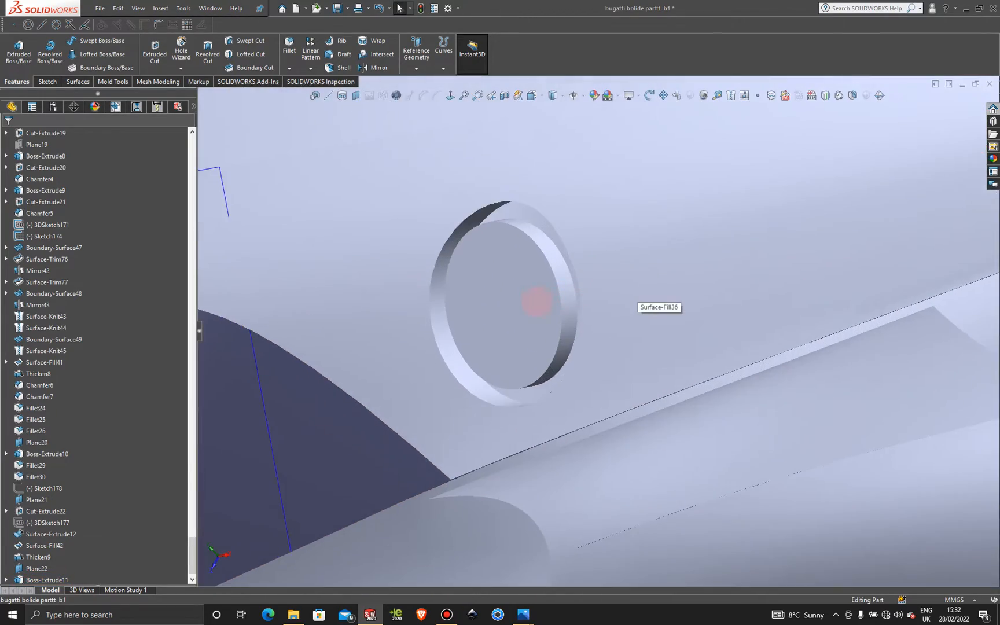
pyautogui.moveTo(536, 302); pyautogui.dragTo(441, 206, button='middle')
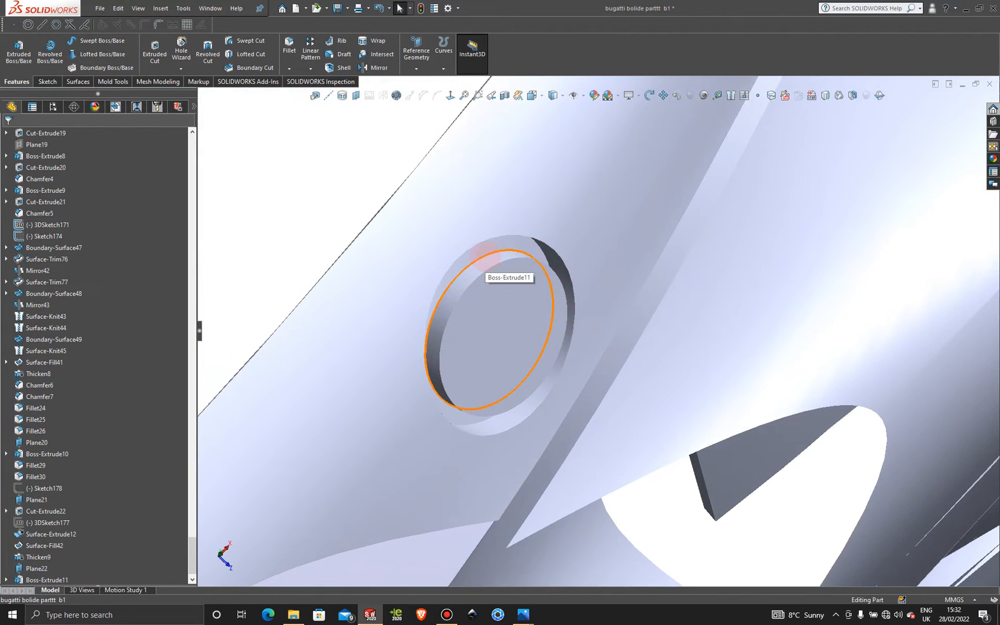
pyautogui.moveTo(565, 319)
pyautogui.mouseDown(button='middle')
pyautogui.moveTo(556, 331)
pyautogui.moveTo(554, 304)
pyautogui.moveTo(518, 257)
pyautogui.moveTo(552, 328)
pyautogui.moveTo(543, 285)
pyautogui.moveTo(529, 286)
pyautogui.moveTo(590, 331)
pyautogui.moveTo(576, 292)
pyautogui.mouseUp(button='middle')
pyautogui.scroll(-3, 541, 333)
pyautogui.click(574, 290)
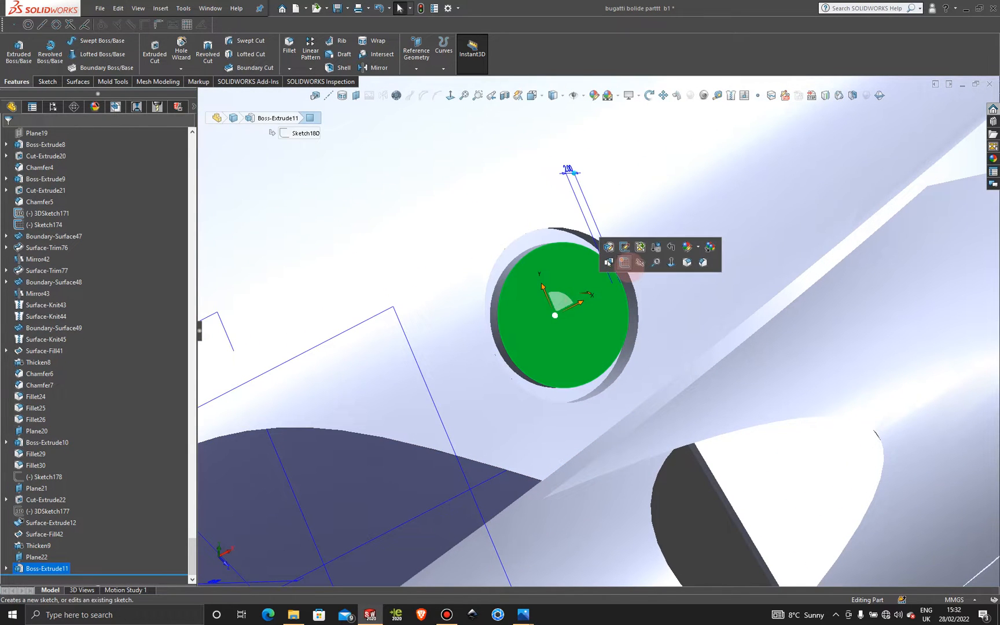
pyautogui.click(630, 265)
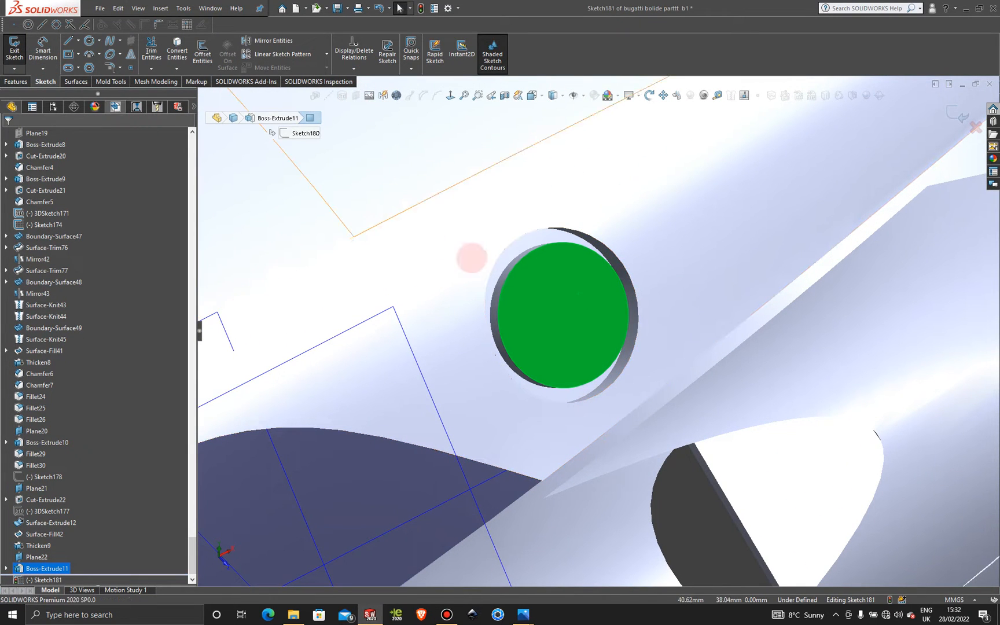
pyautogui.click(450, 95)
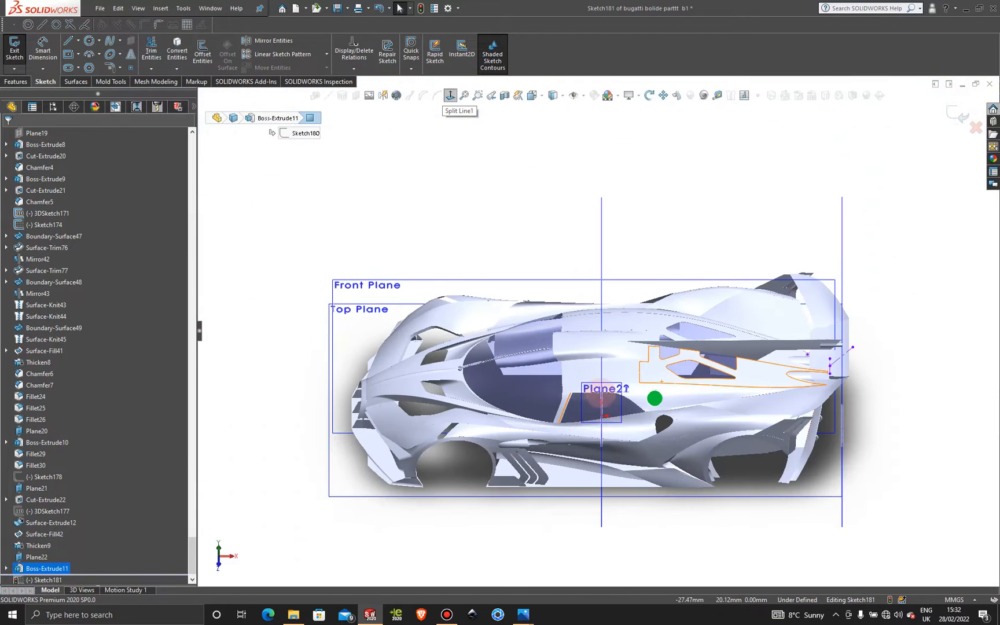
pyautogui.scroll(-10, 678, 399)
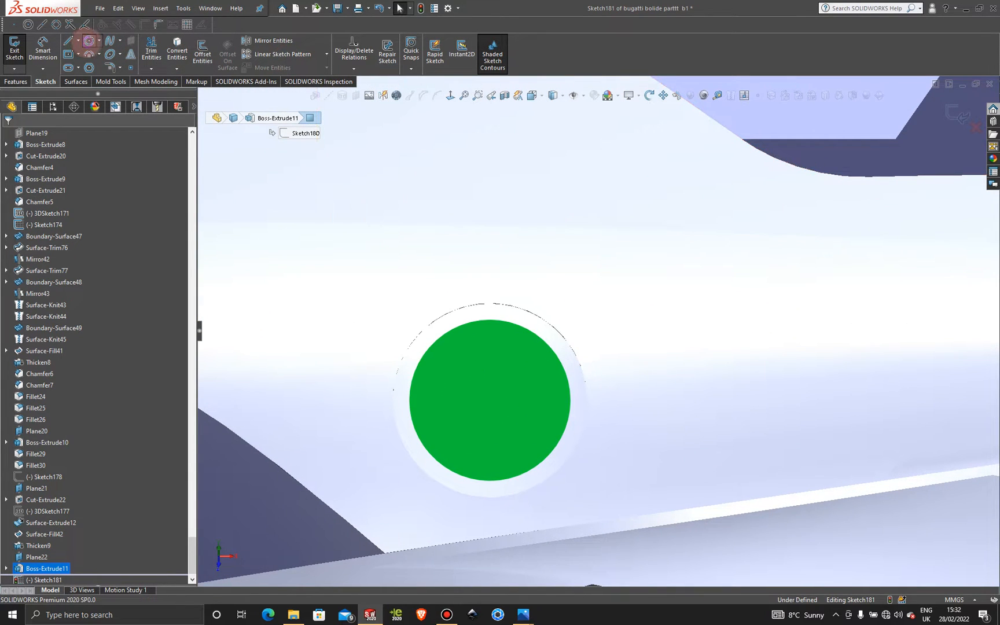
pyautogui.click(88, 41)
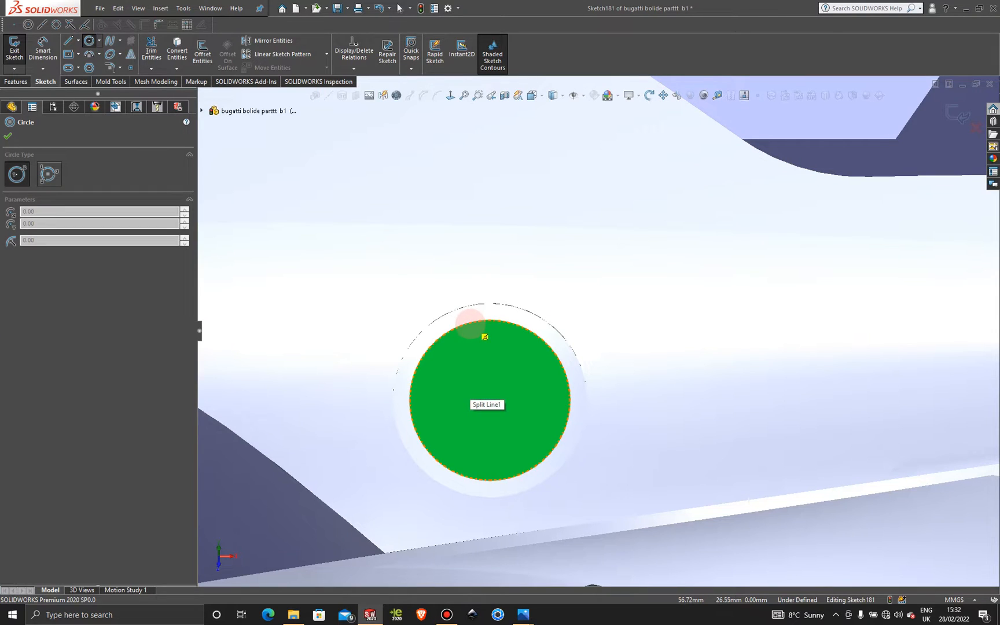
pyautogui.moveTo(490, 400); pyautogui.dragTo(519, 329)
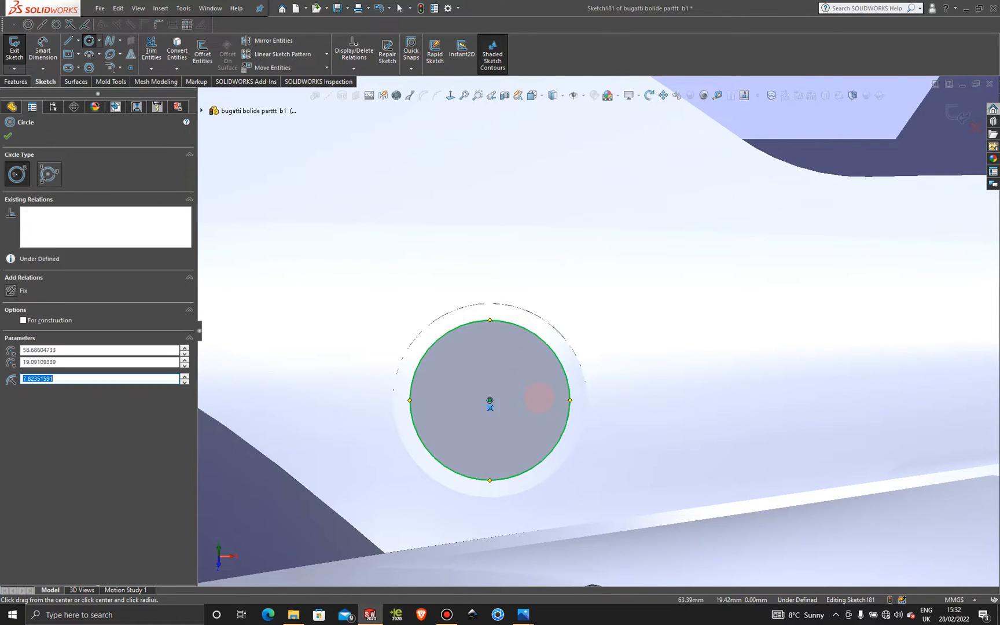
pyautogui.press('Escape')
# Extrude the circle as a Blind boss 6 mm deep from the sketch plane, with Merge result on, to thicken the filler disc.
pyautogui.scroll(-6, 537, 412)
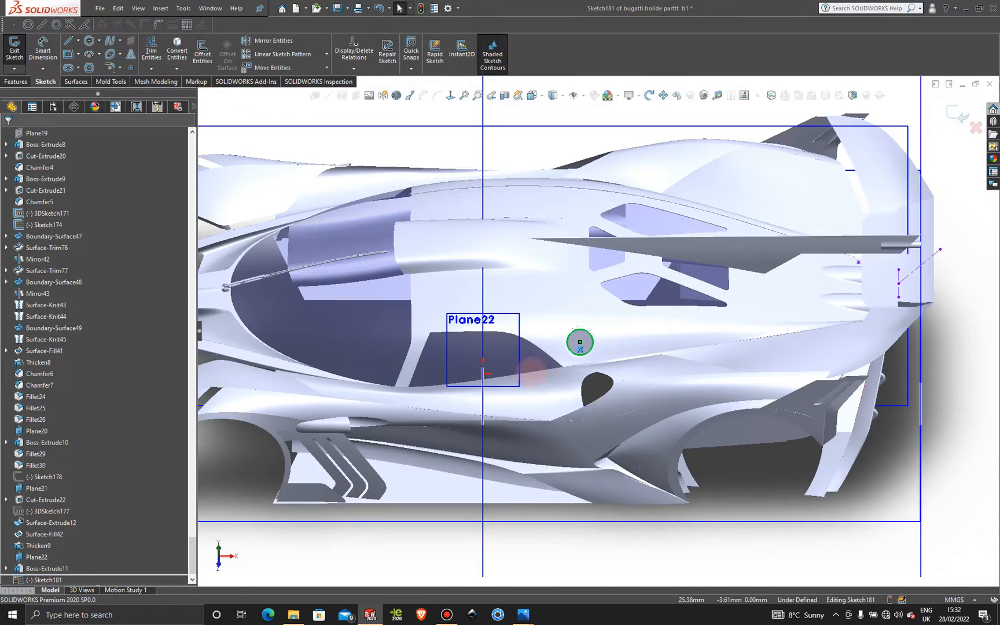
pyautogui.moveTo(537, 412); pyautogui.dragTo(272, 214, button='middle')
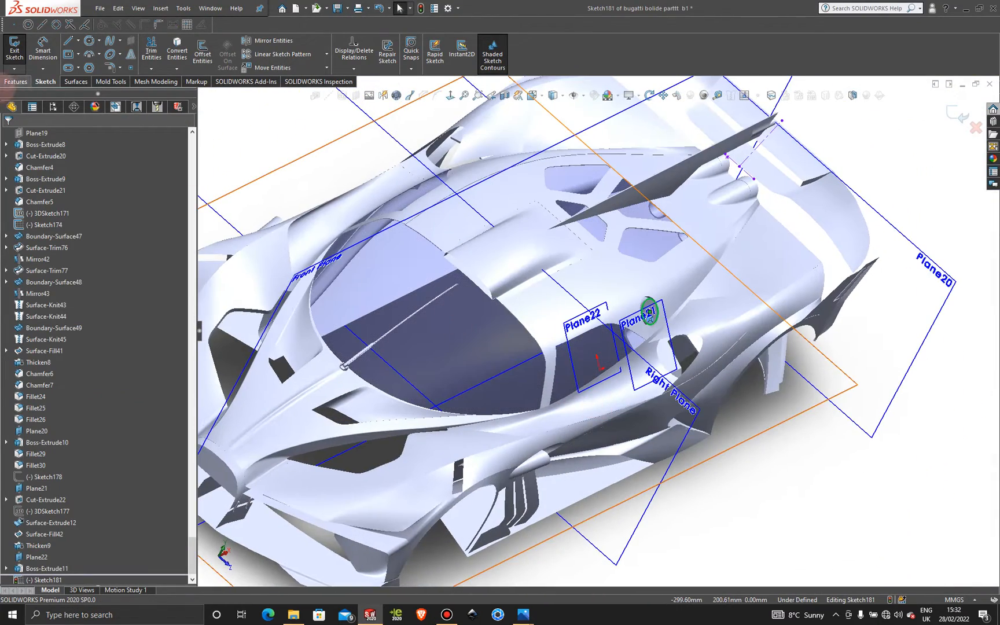
pyautogui.click(15, 81)
pyautogui.click(19, 51)
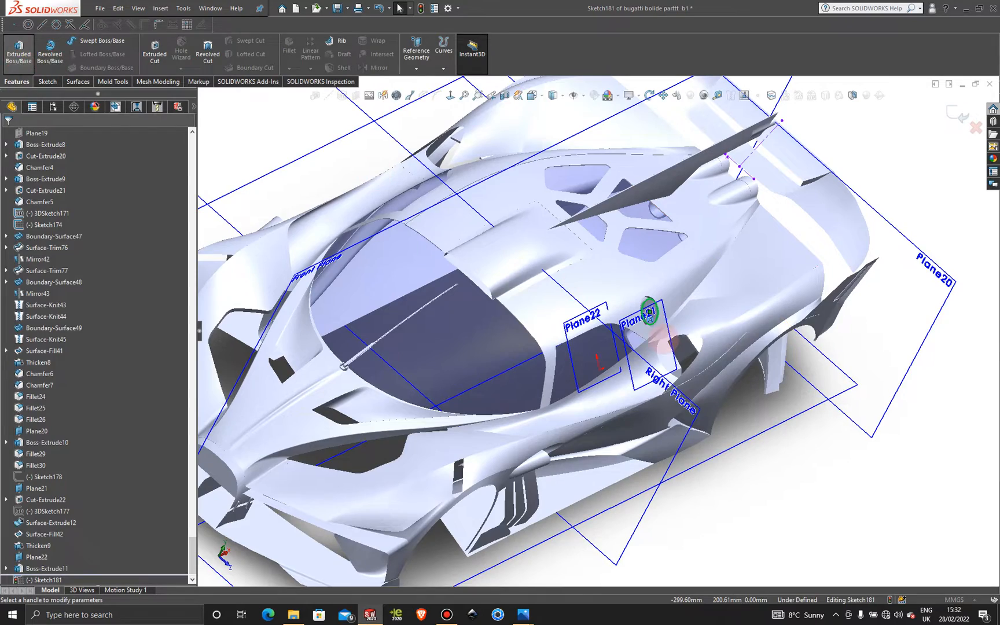
pyautogui.moveTo(631, 331); pyautogui.dragTo(667, 301, button='middle')
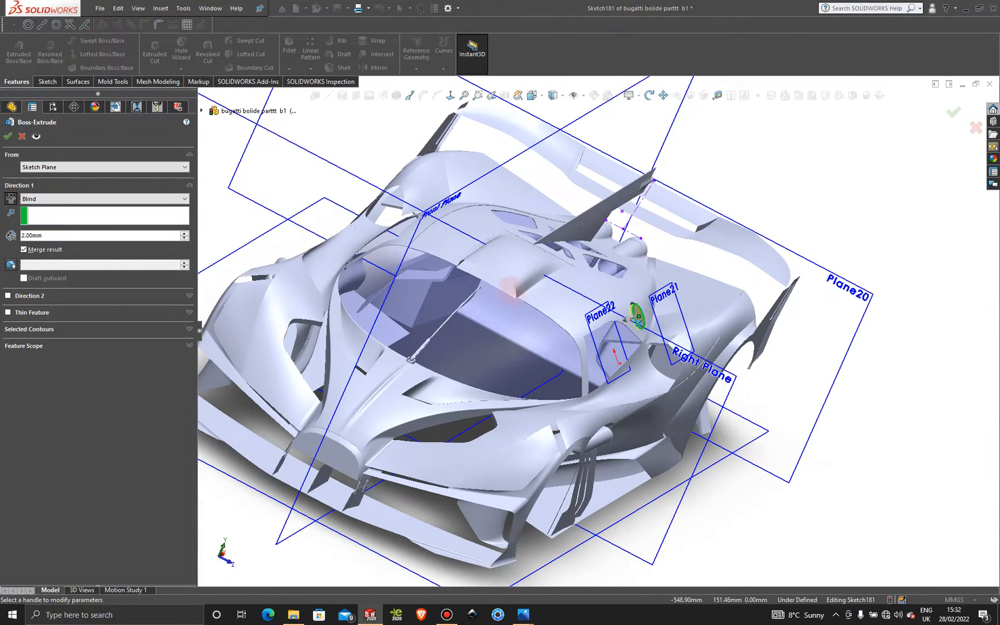
pyautogui.scroll(-10, 626, 315)
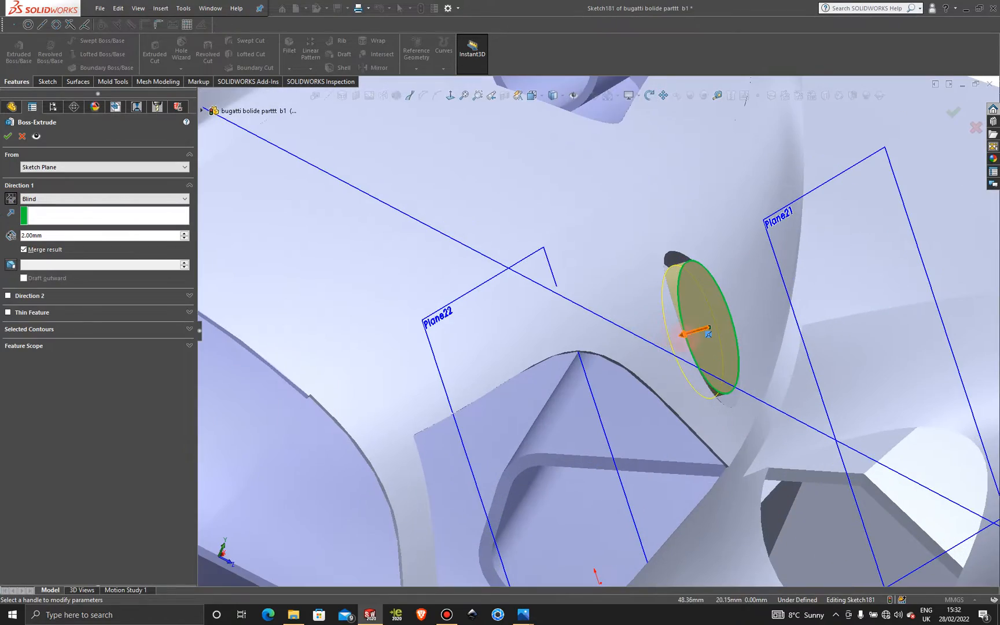
pyautogui.moveTo(683, 335); pyautogui.dragTo(668, 340)
pyautogui.moveTo(657, 382); pyautogui.dragTo(677, 349, button='middle')
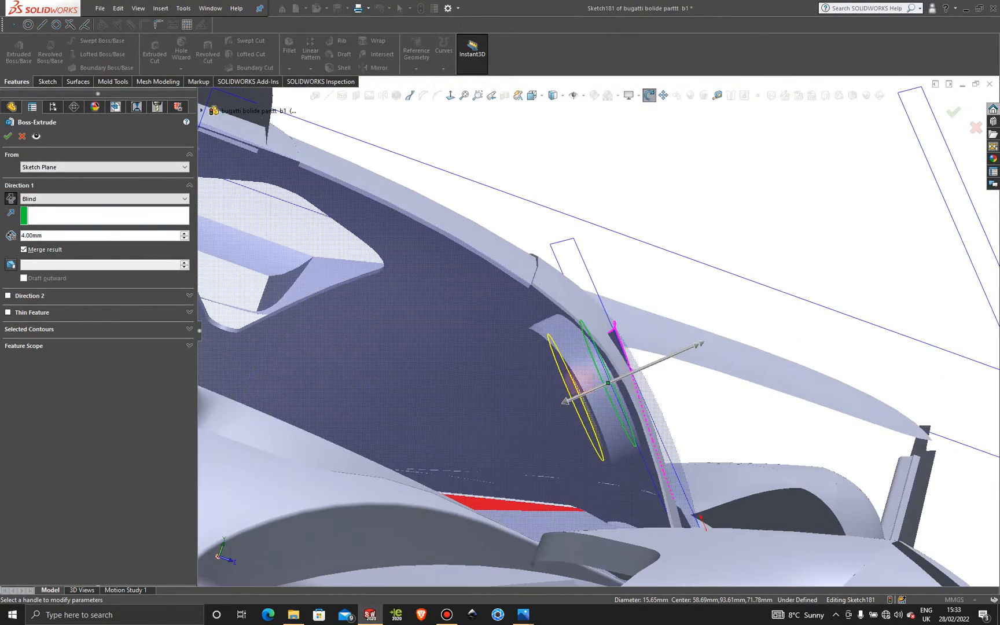
pyautogui.moveTo(565, 401); pyautogui.dragTo(547, 408)
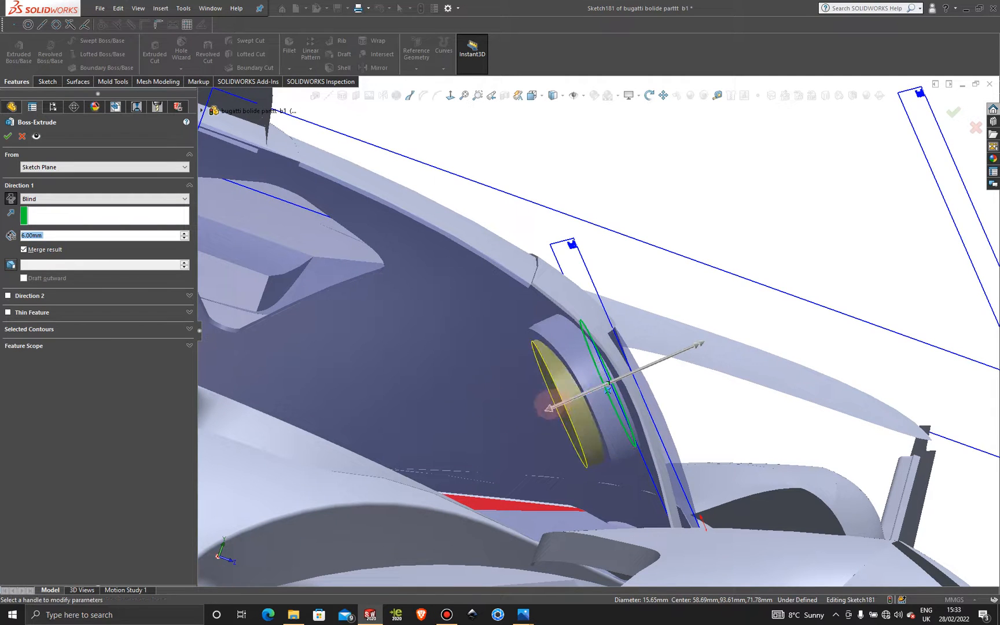
pyautogui.click(7, 136)
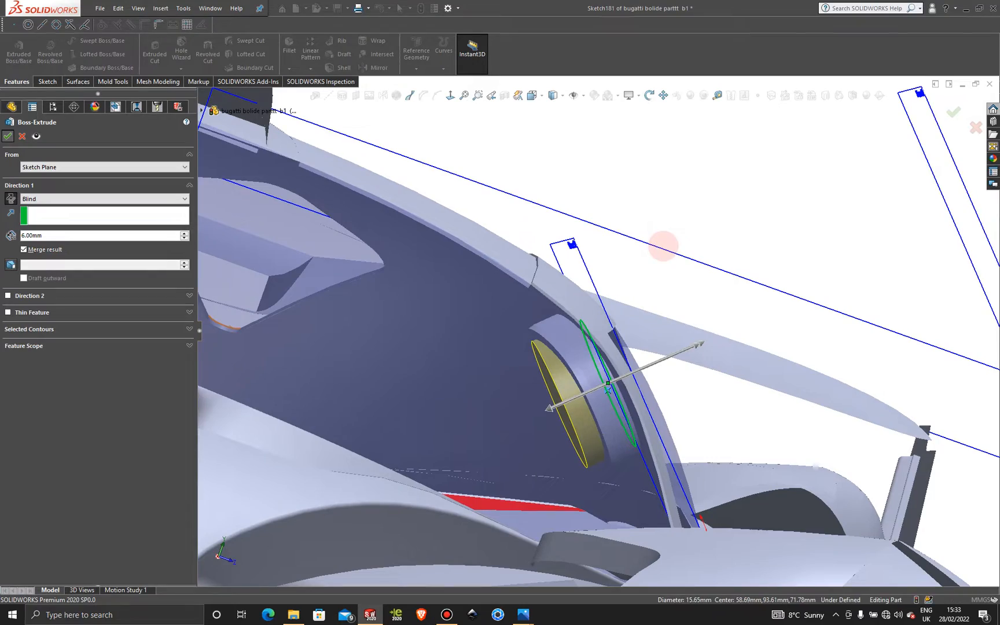
# Examine how far the thickened filler cap sits within its round recess, from several angles around the car body.
pyautogui.scroll(3, 663, 246)
pyautogui.click(702, 216)
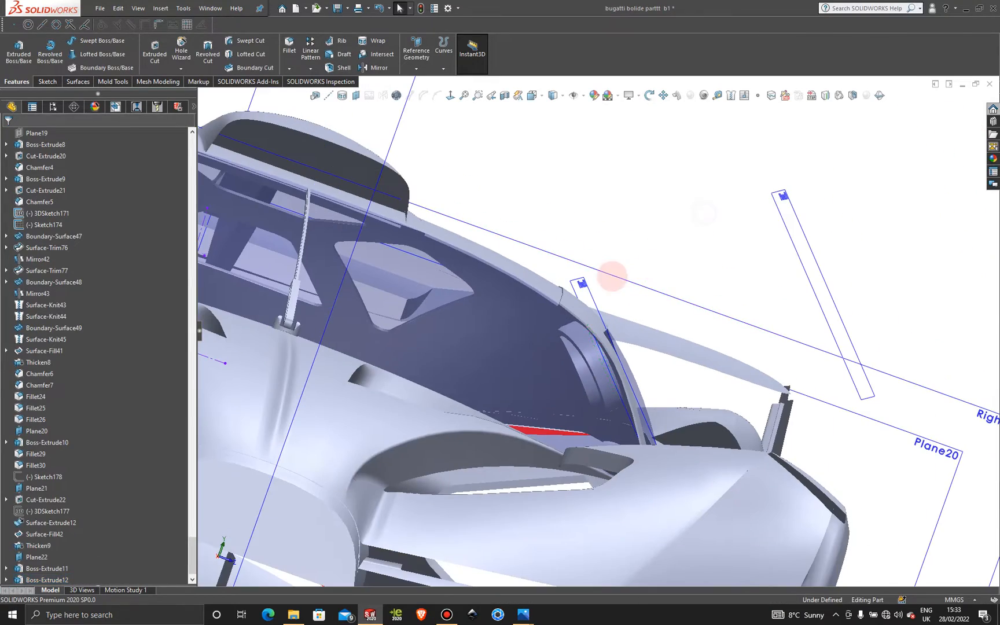
pyautogui.moveTo(569, 276); pyautogui.dragTo(537, 293, button='middle')
pyautogui.scroll(3, 899, 313)
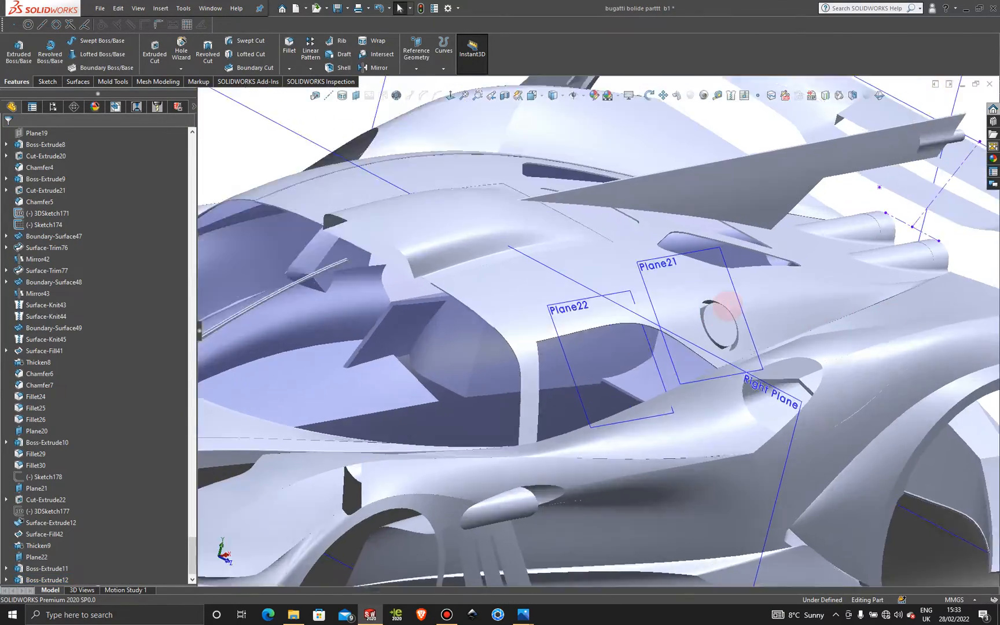
pyautogui.scroll(-4, 726, 306)
pyautogui.moveTo(674, 321); pyautogui.dragTo(637, 363, button='middle')
pyautogui.scroll(6, 695, 342)
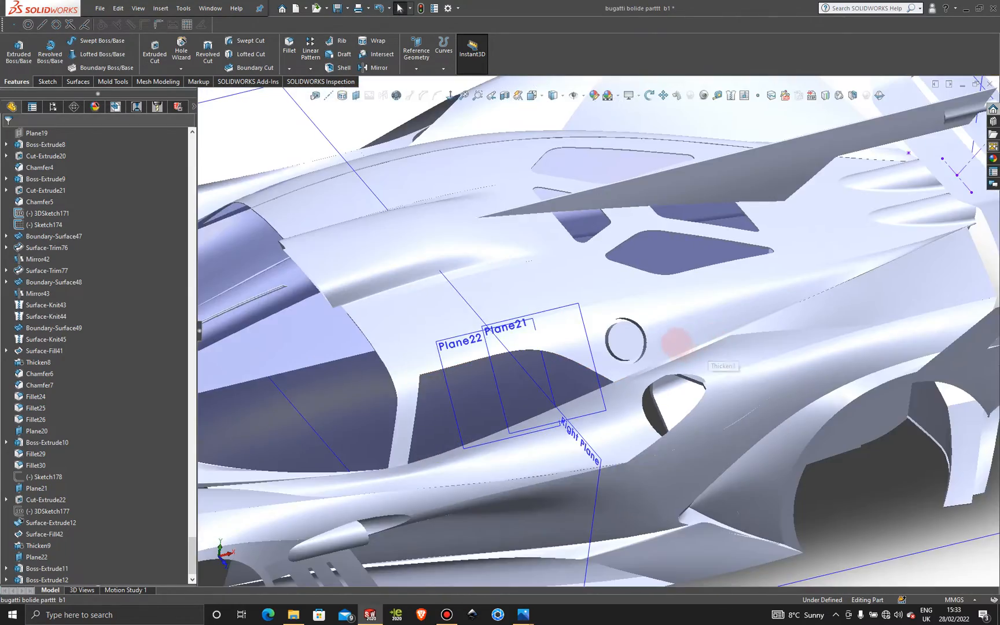
pyautogui.scroll(-4, 625, 336)
pyautogui.scroll(2, 637, 359)
# Chamfer the outer circular front edge of the filler cap with a 2 mm distance and a 45° angle.
pyautogui.scroll(-5, 648, 347)
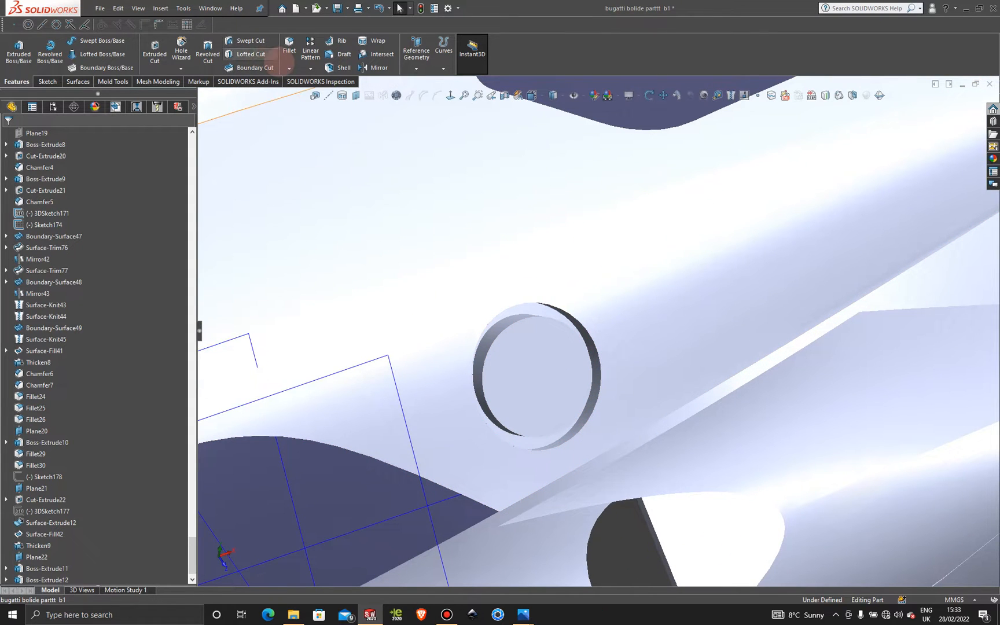
pyautogui.click(289, 69)
pyautogui.click(314, 96)
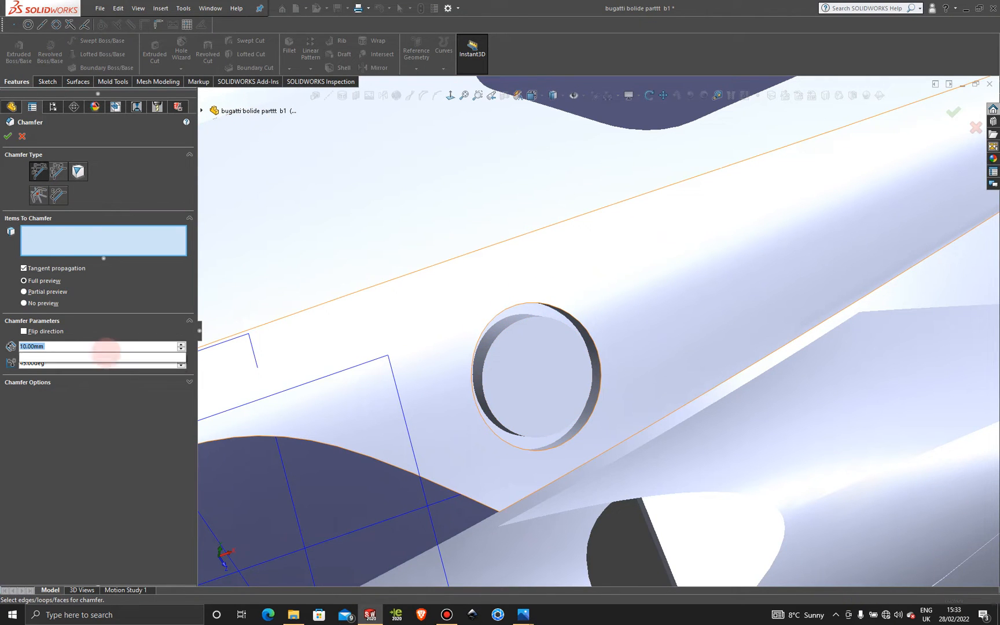
pyautogui.write('1')
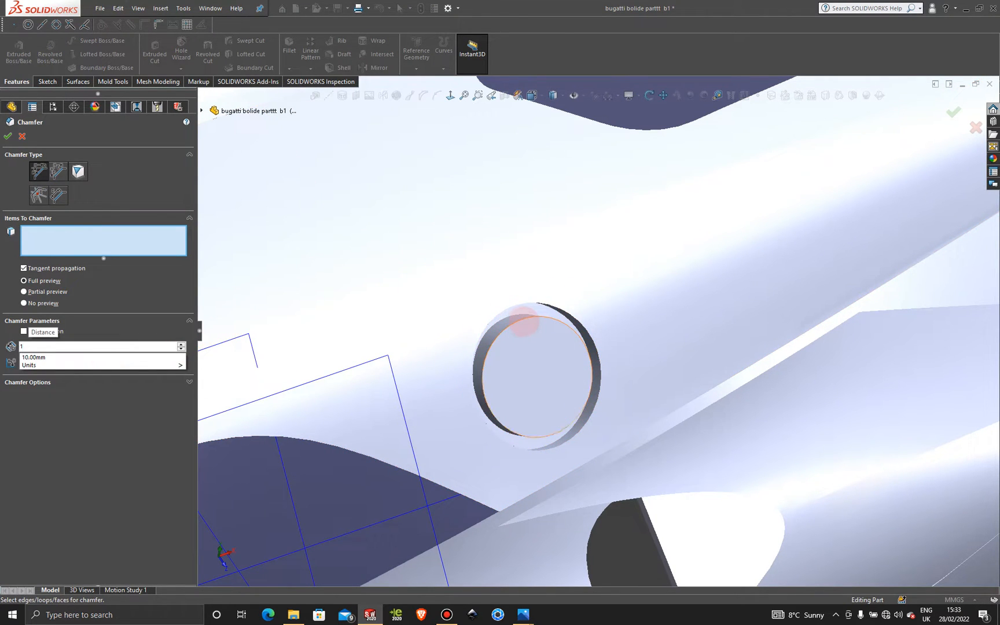
pyautogui.click(521, 319)
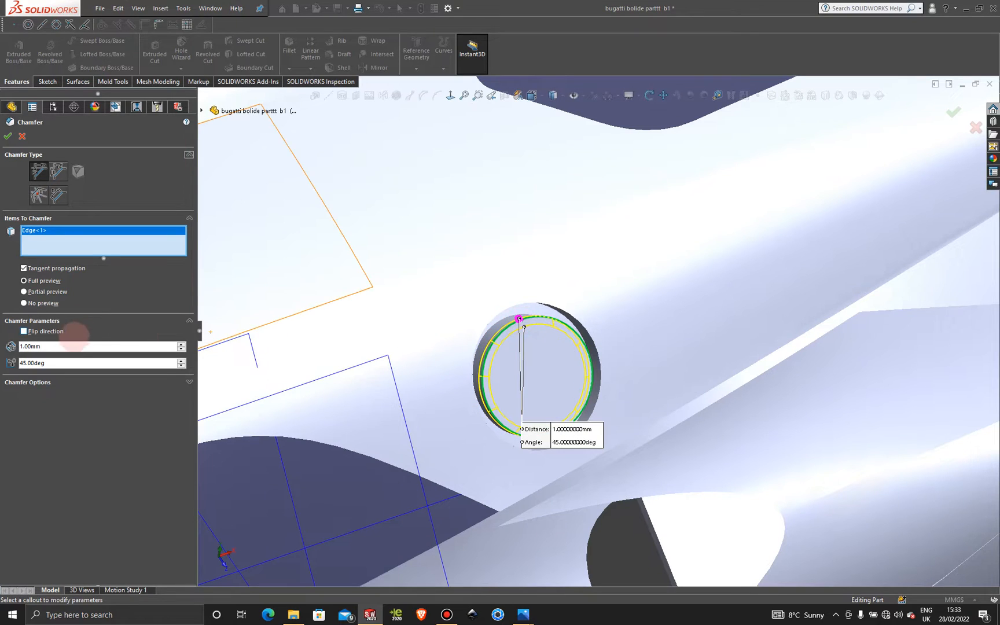
pyautogui.doubleClick(64, 347)
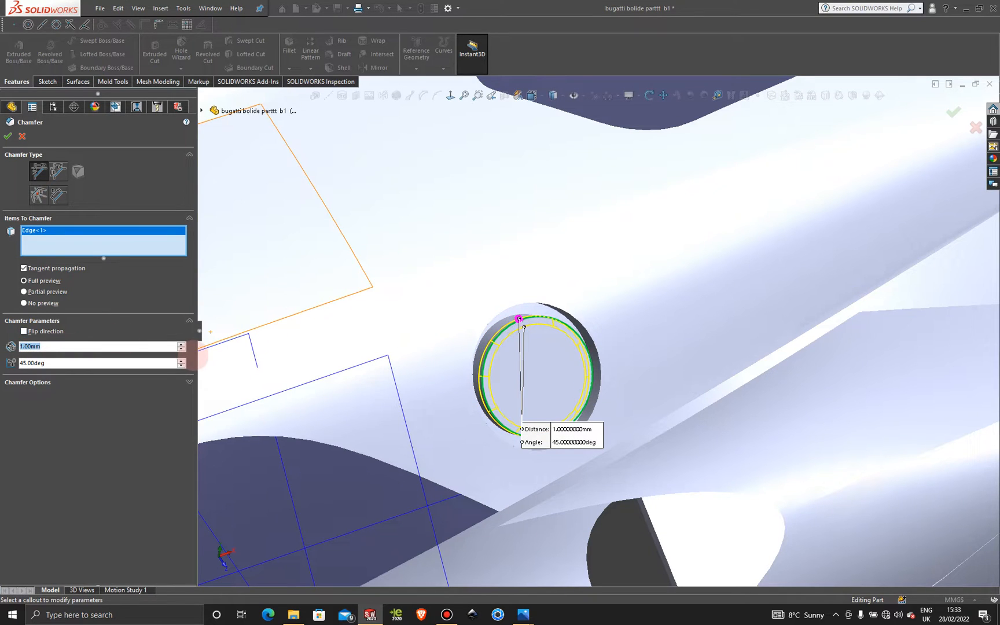
pyautogui.write('2')
pyautogui.press('Return')
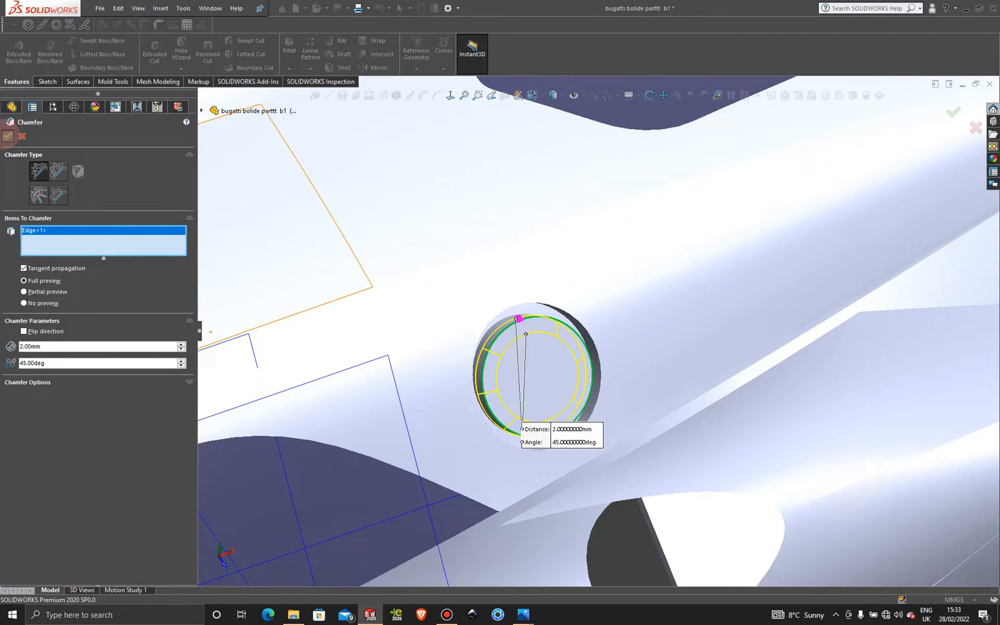
pyautogui.click(7, 136)
# Sketch a small circle on the plane of the cap's front face, centered directly above the cap's center and overlapping its upper outer edge.
pyautogui.scroll(5, 670, 284)
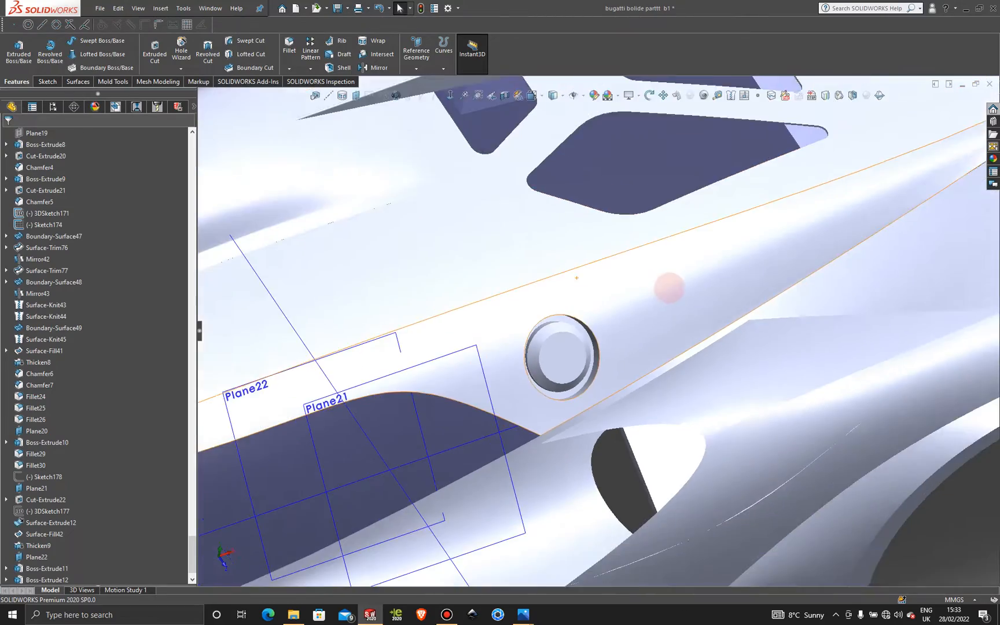
pyautogui.moveTo(615, 322); pyautogui.dragTo(575, 319, button='middle')
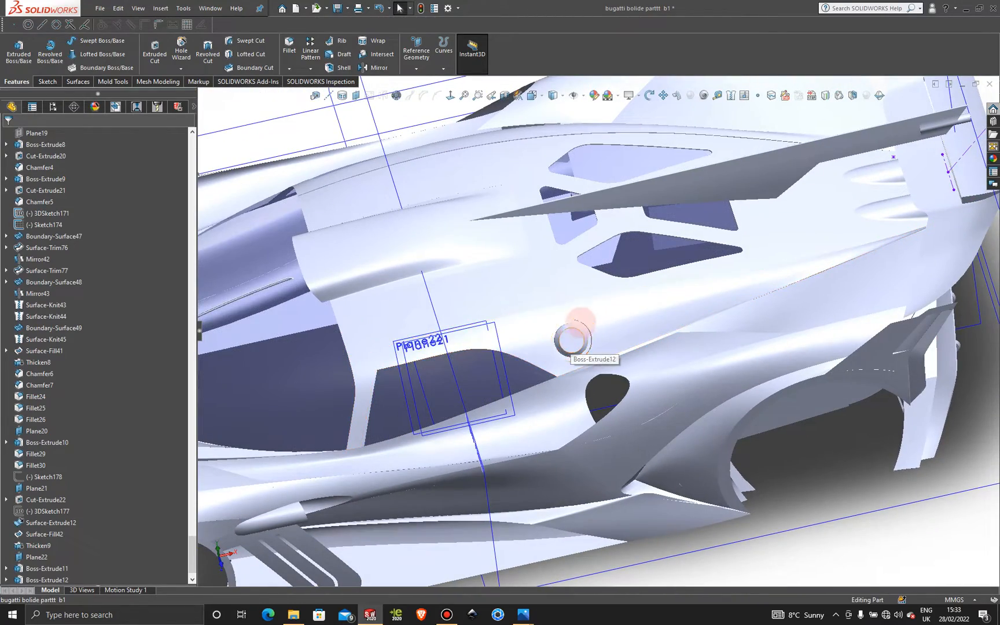
pyautogui.click(572, 341)
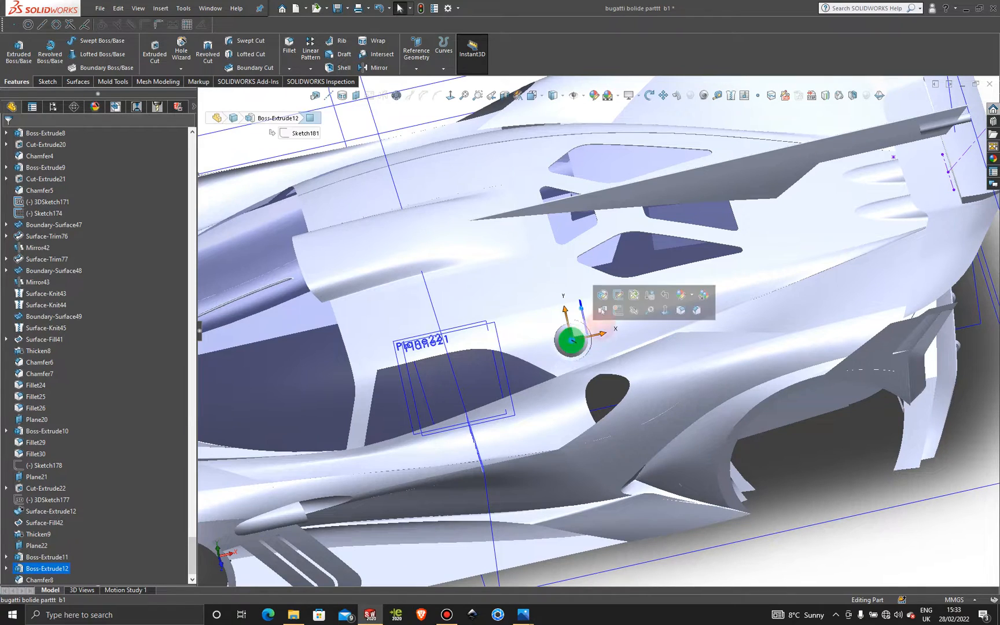
pyautogui.click(618, 310)
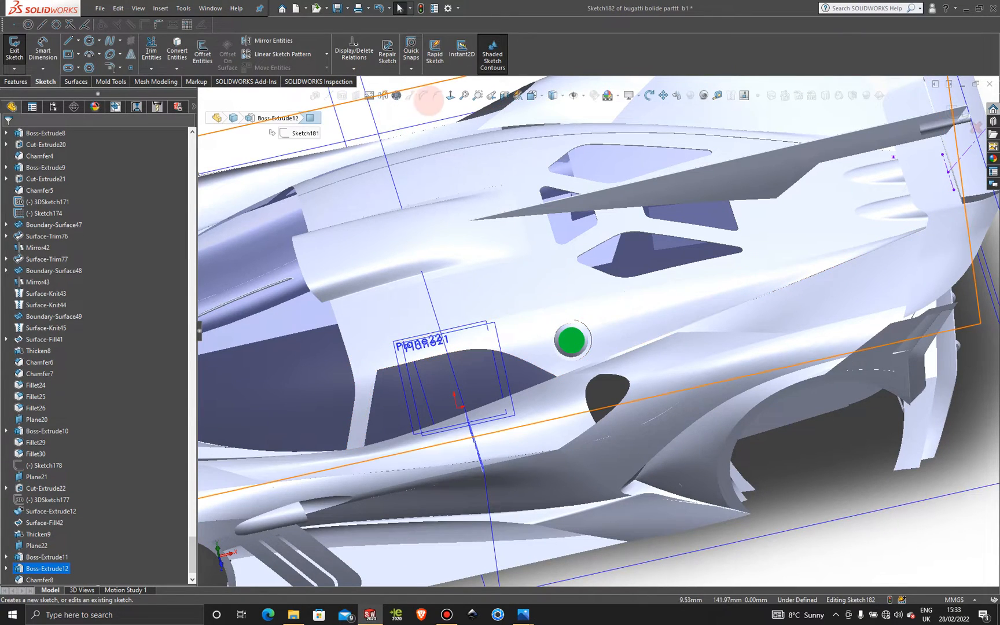
pyautogui.click(451, 95)
pyautogui.scroll(-8, 641, 420)
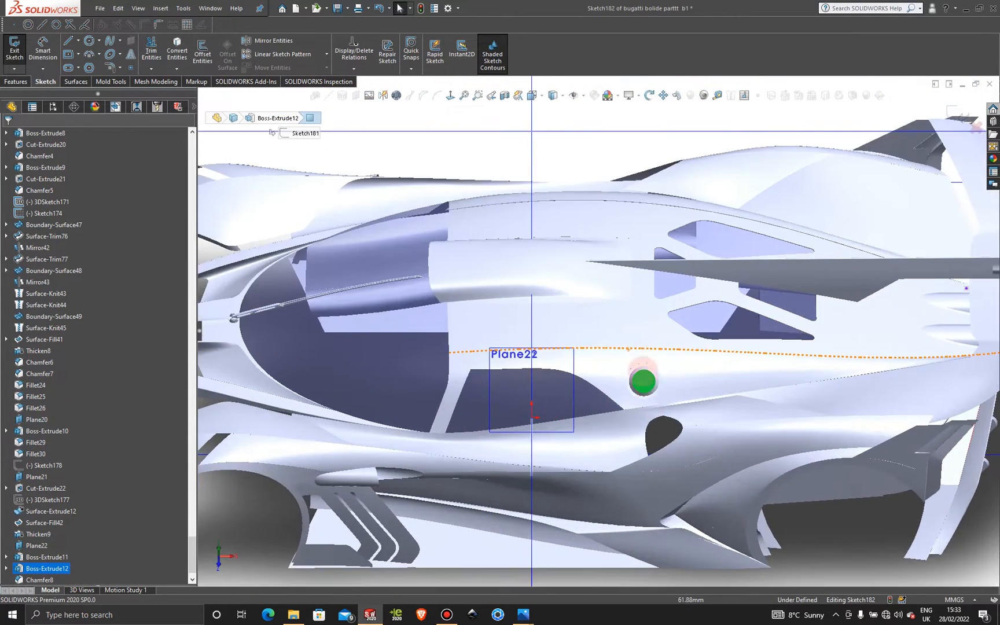
pyautogui.scroll(-5, 581, 297)
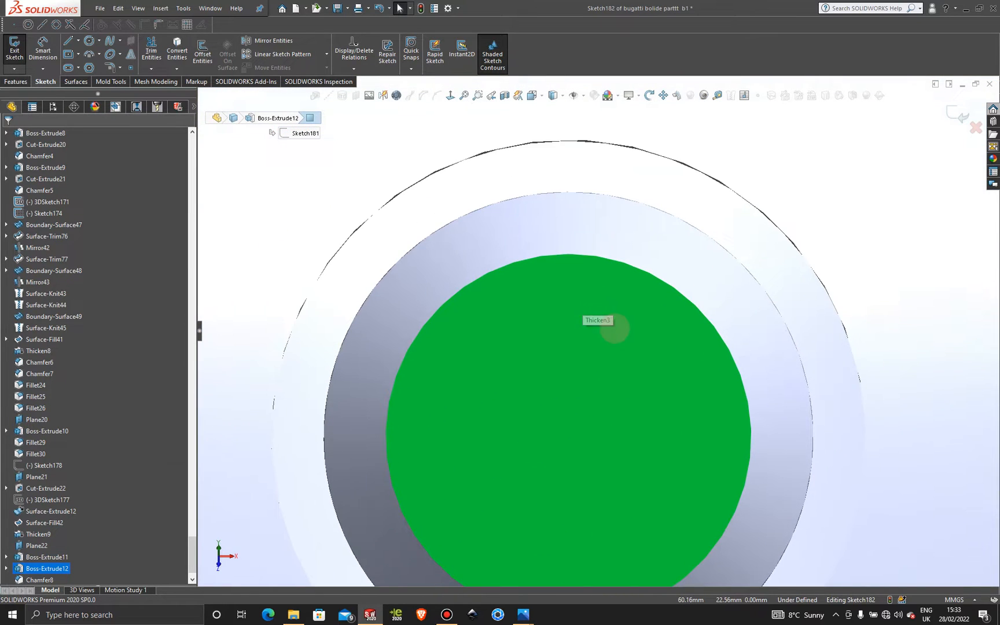
pyautogui.scroll(3, 602, 324)
pyautogui.scroll(-2, 666, 295)
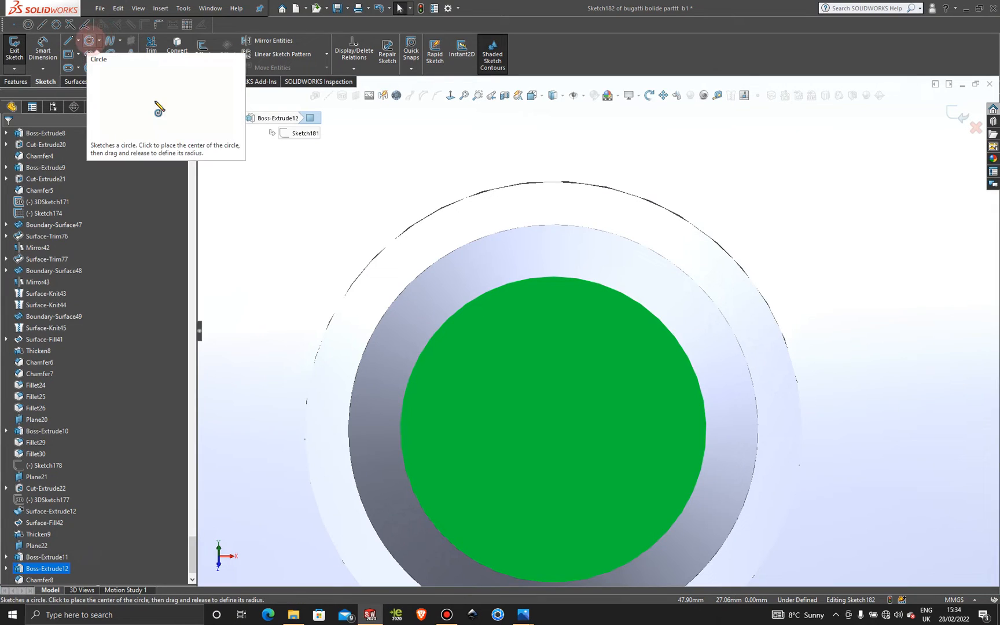
pyautogui.click(308, 132)
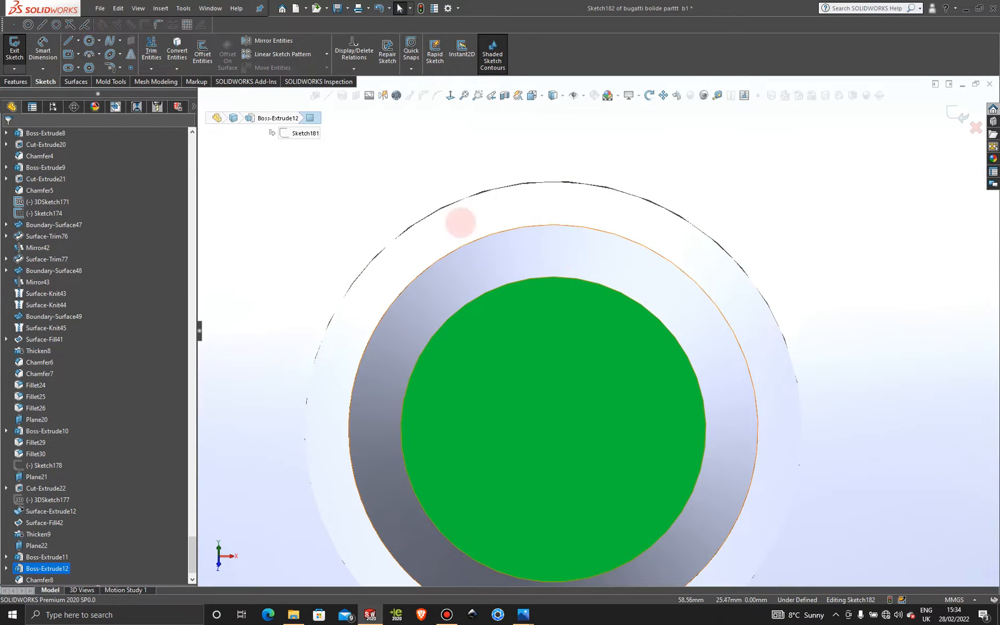
pyautogui.click(90, 40)
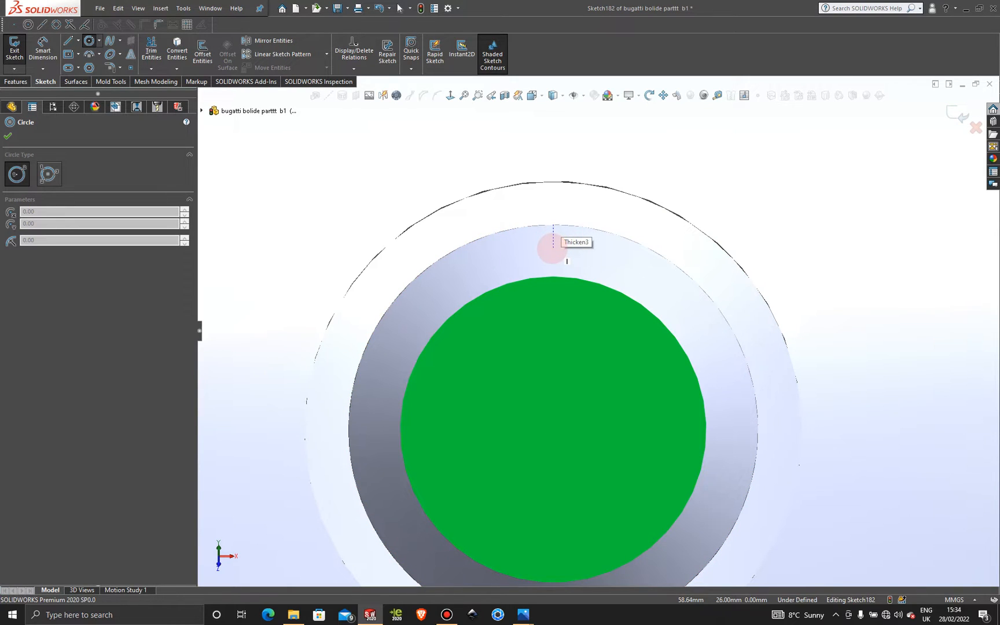
pyautogui.moveTo(553, 233)
pyautogui.mouseDown()
pyautogui.moveTo(566, 245)
pyautogui.moveTo(562, 264)
pyautogui.mouseUp()
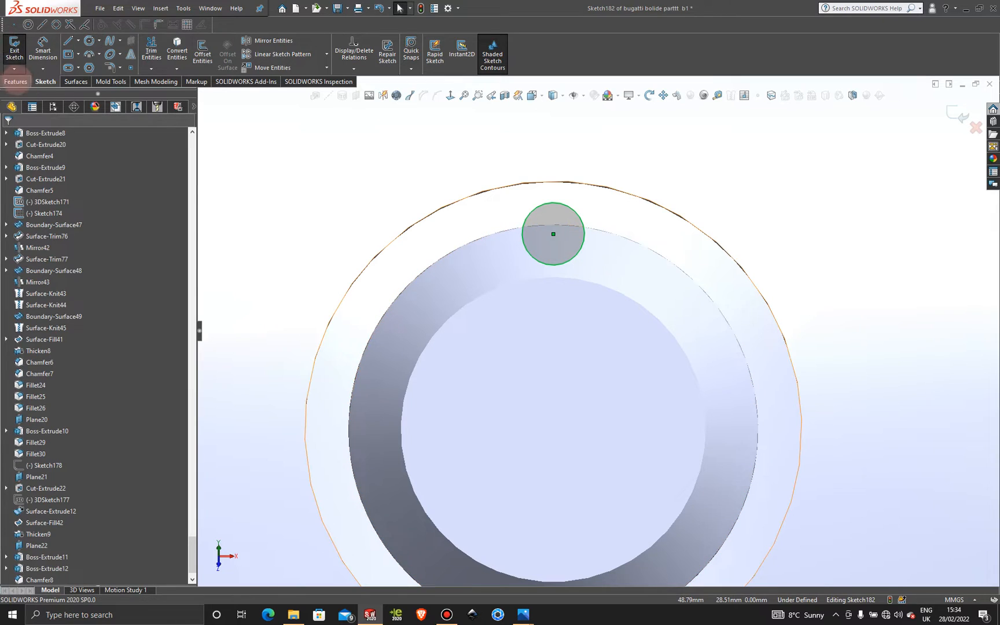
# Cut the small circle into the cap's upper rim with a Blind Extruded Cut 2 mm deep from the sketch plane.
pyautogui.click(16, 81)
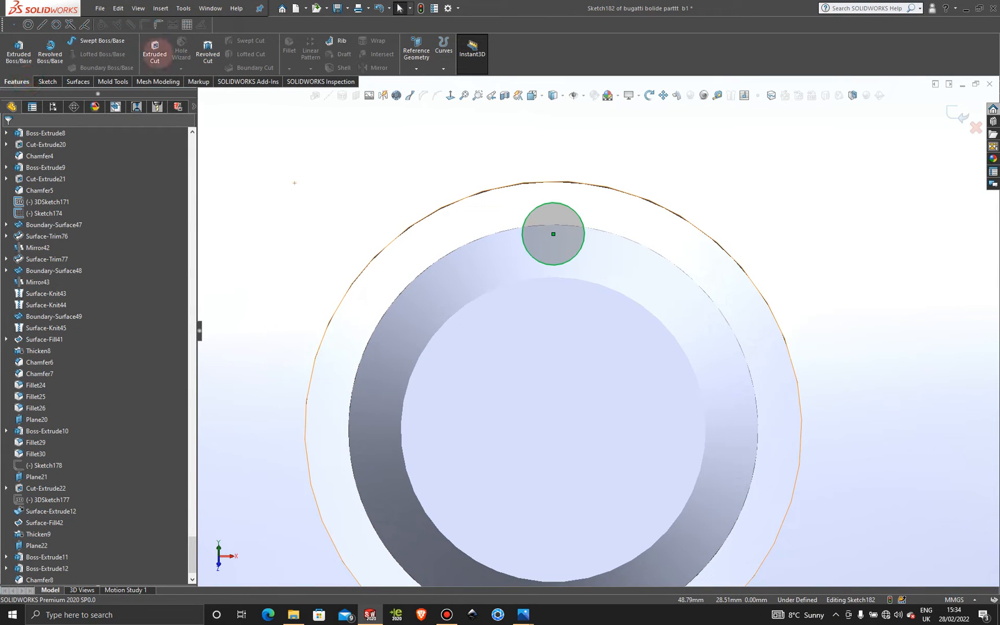
pyautogui.click(154, 49)
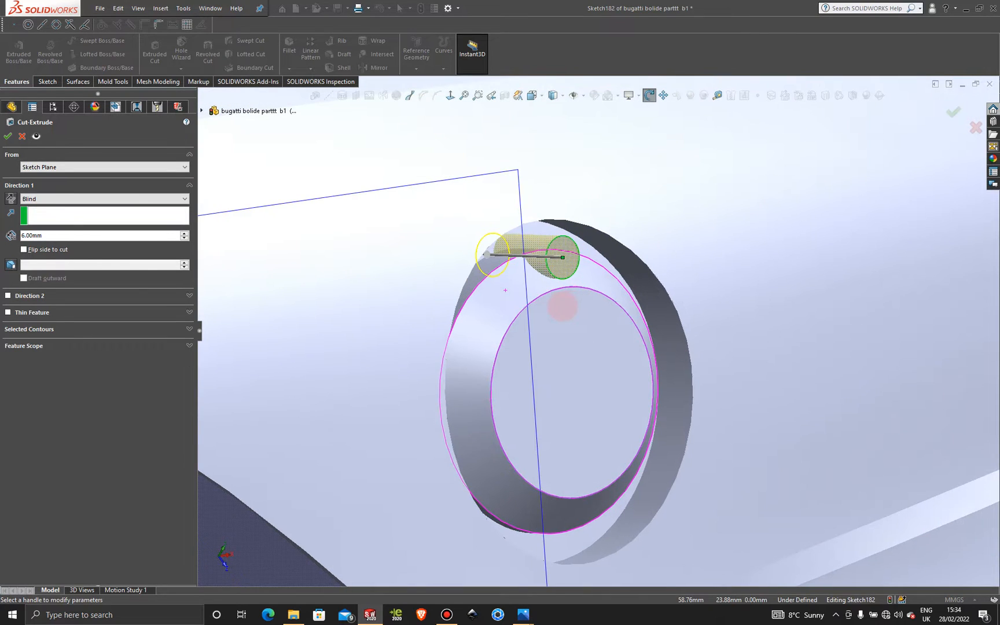
pyautogui.click(59, 236)
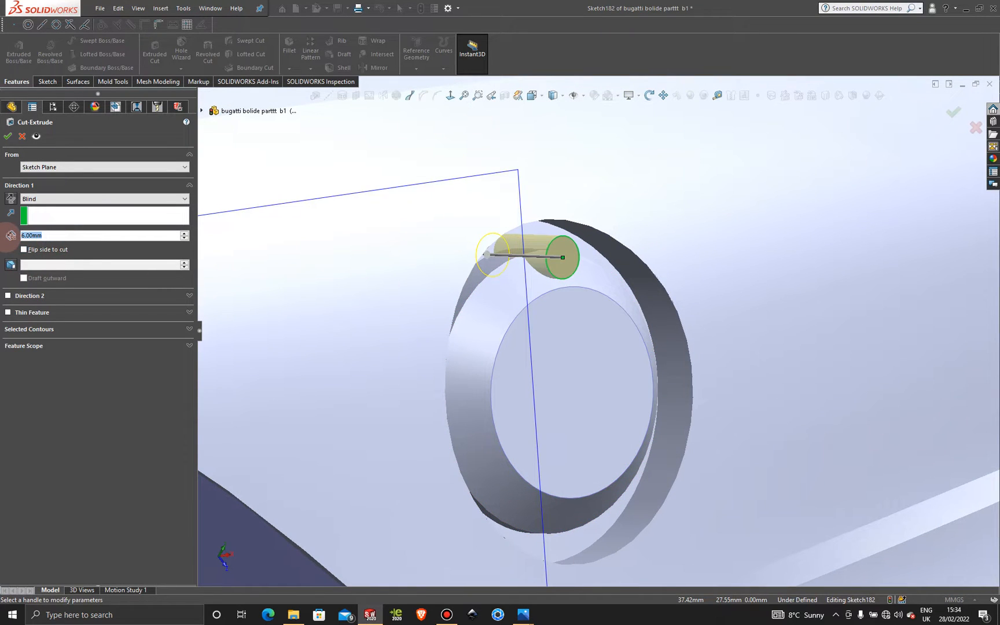
pyautogui.write('2')
pyautogui.press('Return')
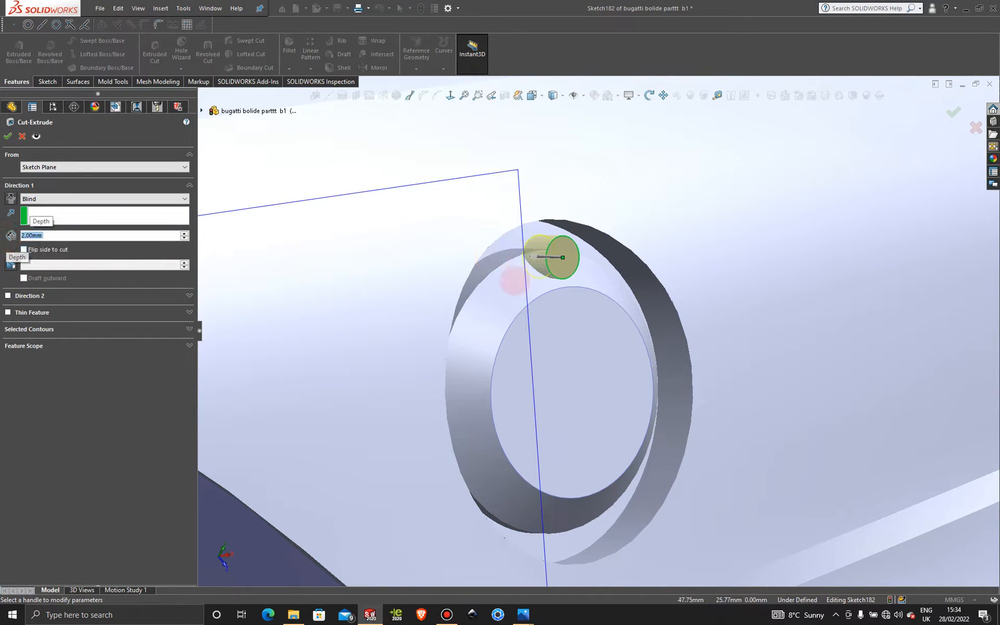
pyautogui.moveTo(514, 279); pyautogui.dragTo(498, 255, button='middle')
pyautogui.press('z')
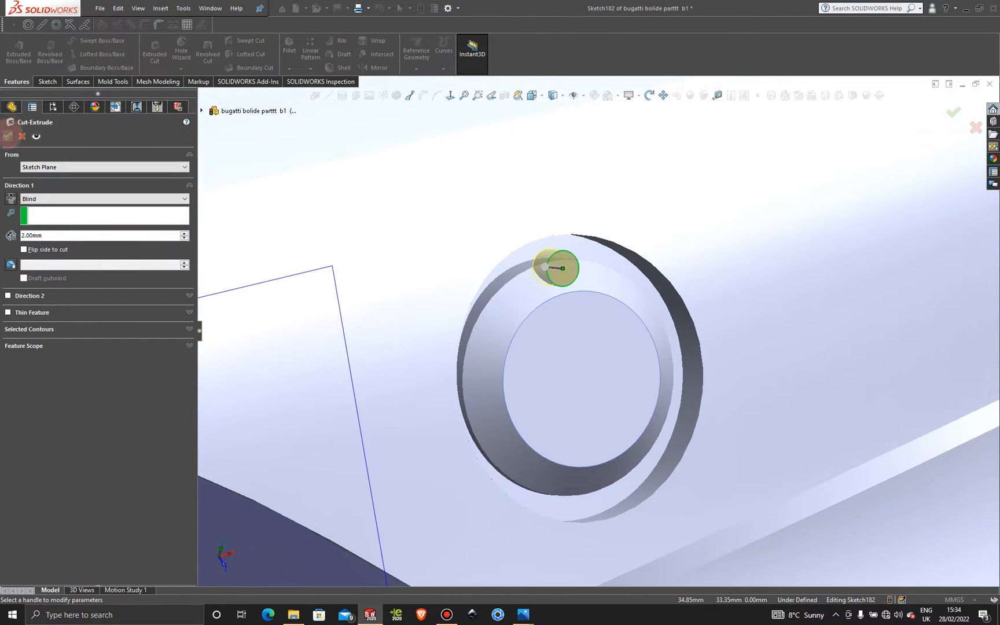
pyautogui.click(8, 137)
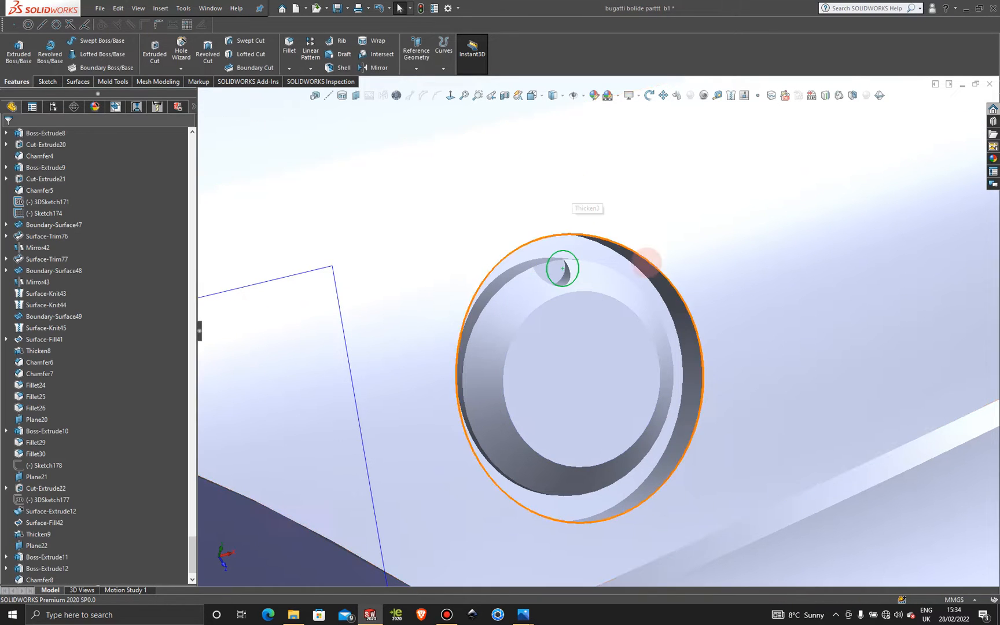
# Fillet the curved front edge of the rim notch with a symmetric 1 mm radius and inspect the rounded notch.
pyautogui.scroll(3, 710, 293)
pyautogui.scroll(5, 710, 293)
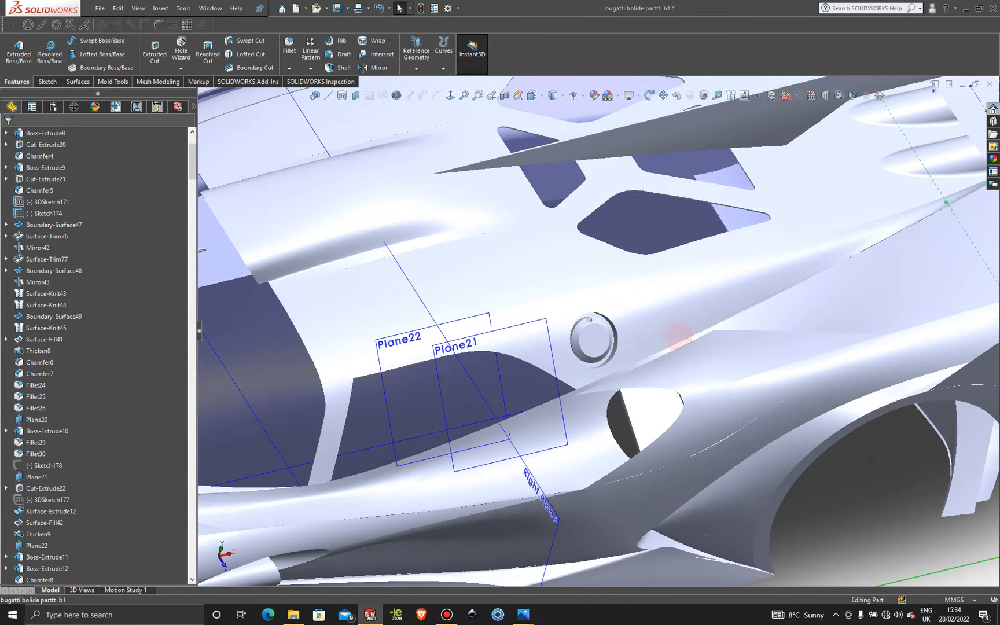
pyautogui.press('t')
pyautogui.scroll(-3, 603, 319)
pyautogui.scroll(-5, 604, 317)
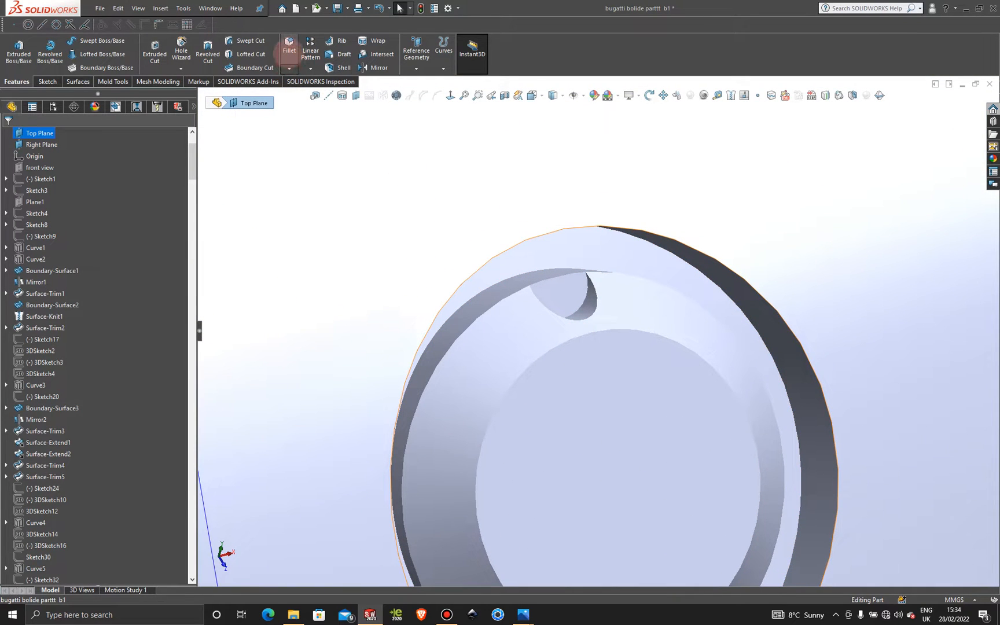
pyautogui.click(288, 44)
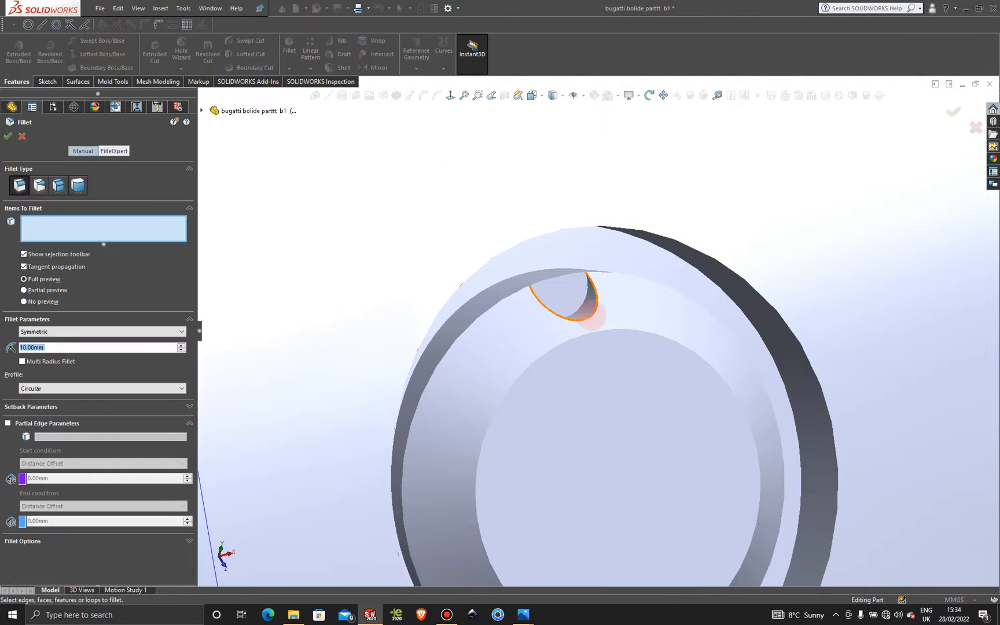
pyautogui.click(592, 317)
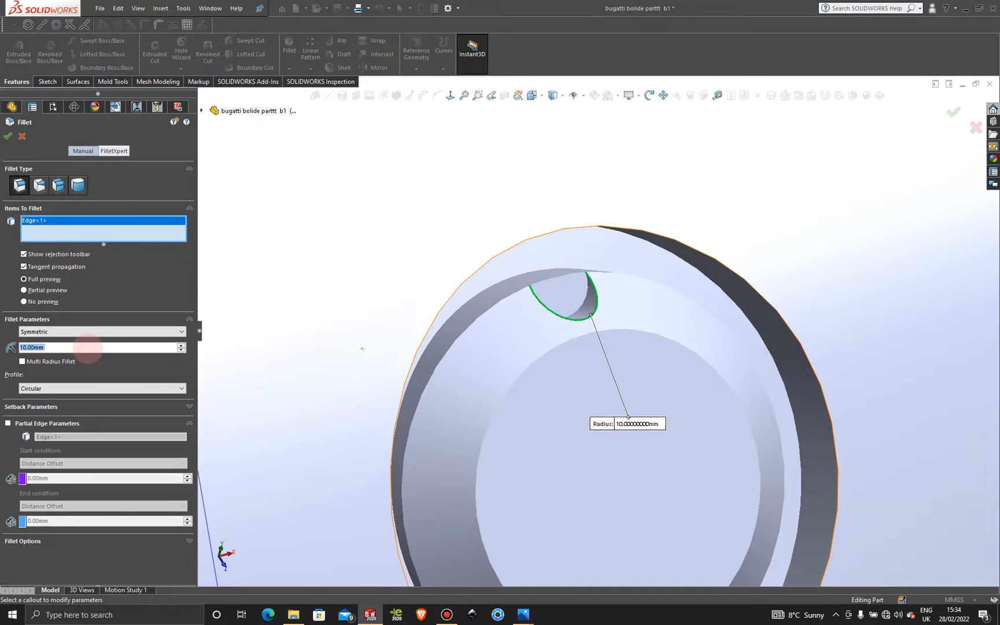
pyautogui.write('1')
pyautogui.press('Return')
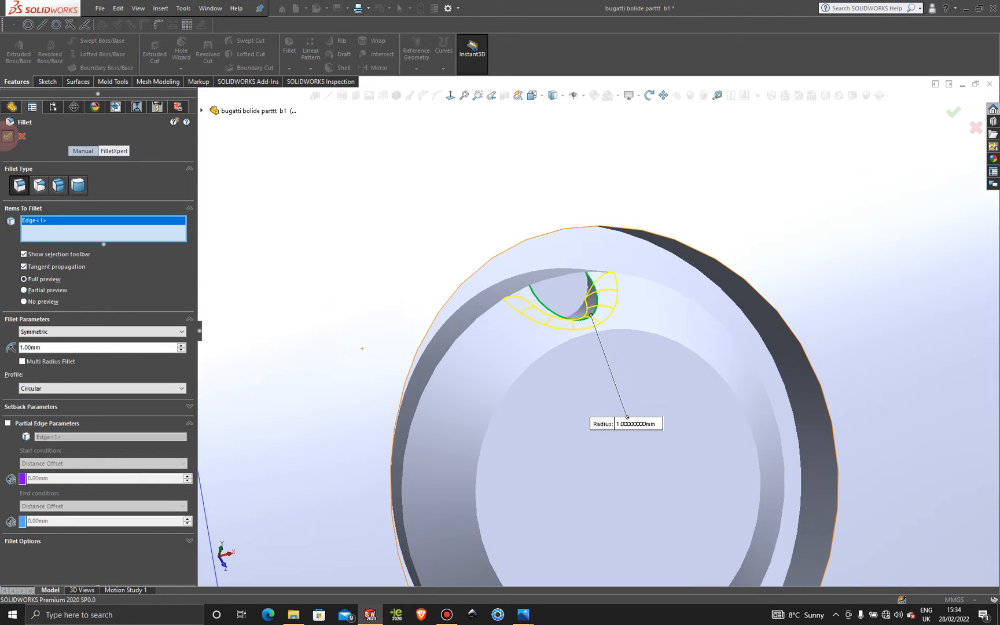
pyautogui.click(8, 136)
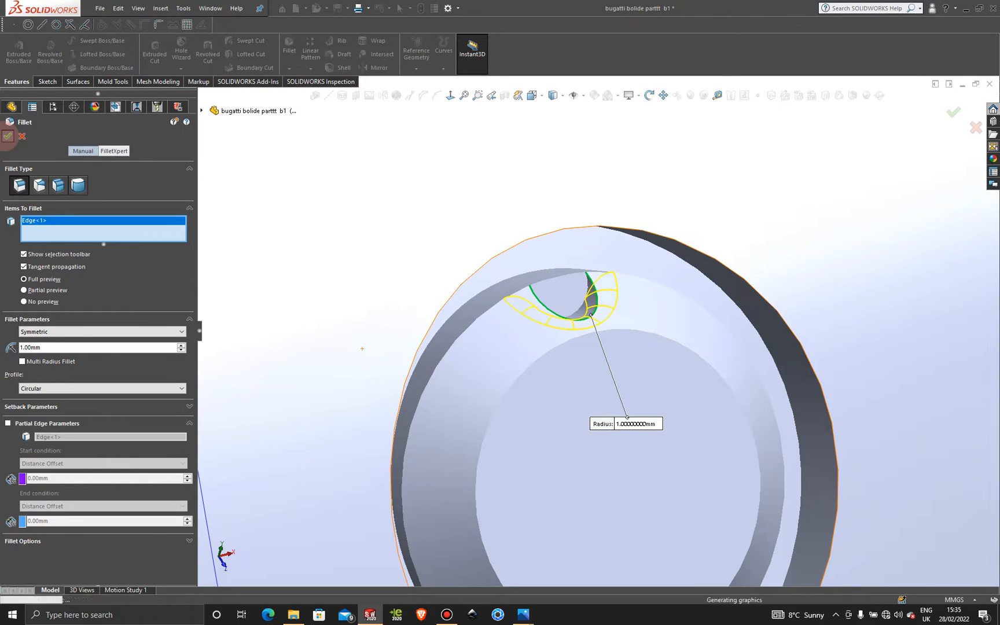
pyautogui.keyDown('shift'); pyautogui.moveTo(631, 286); pyautogui.dragTo(641, 423, button='middle'); pyautogui.keyUp('shift')
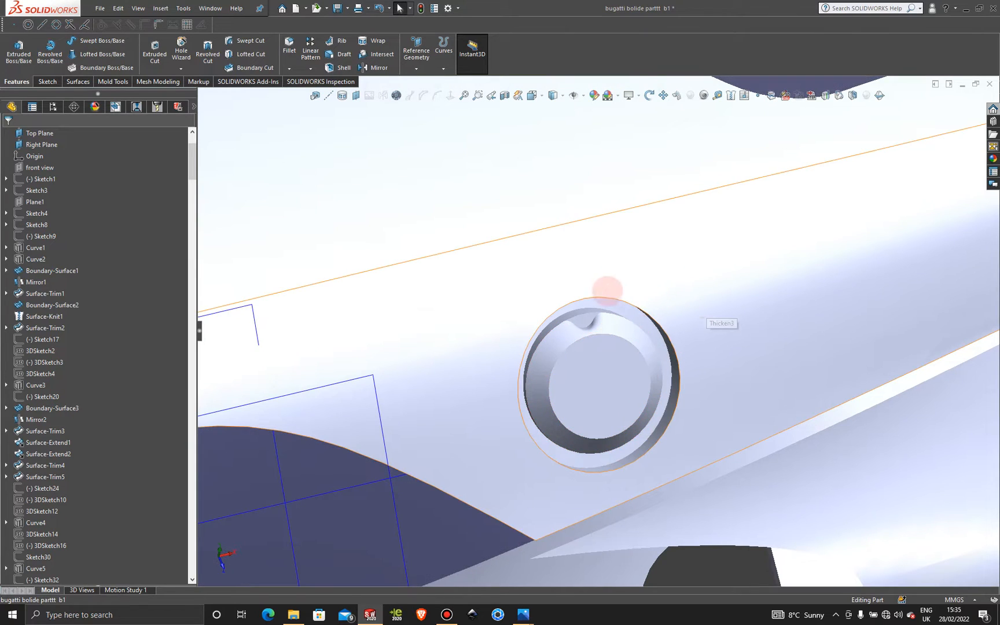
pyautogui.scroll(-3, 611, 295)
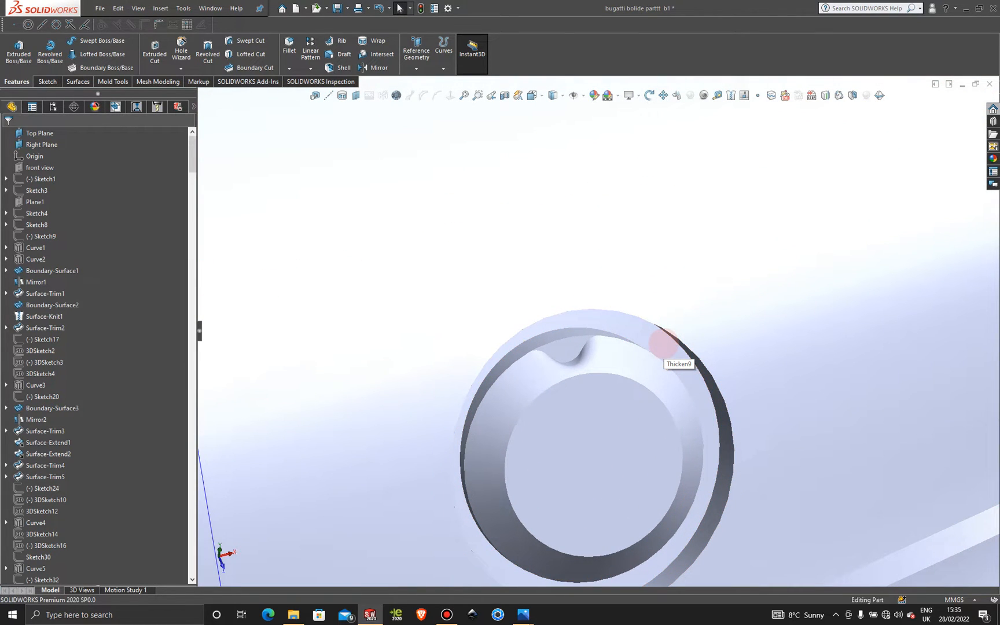
pyautogui.scroll(-4, 664, 342)
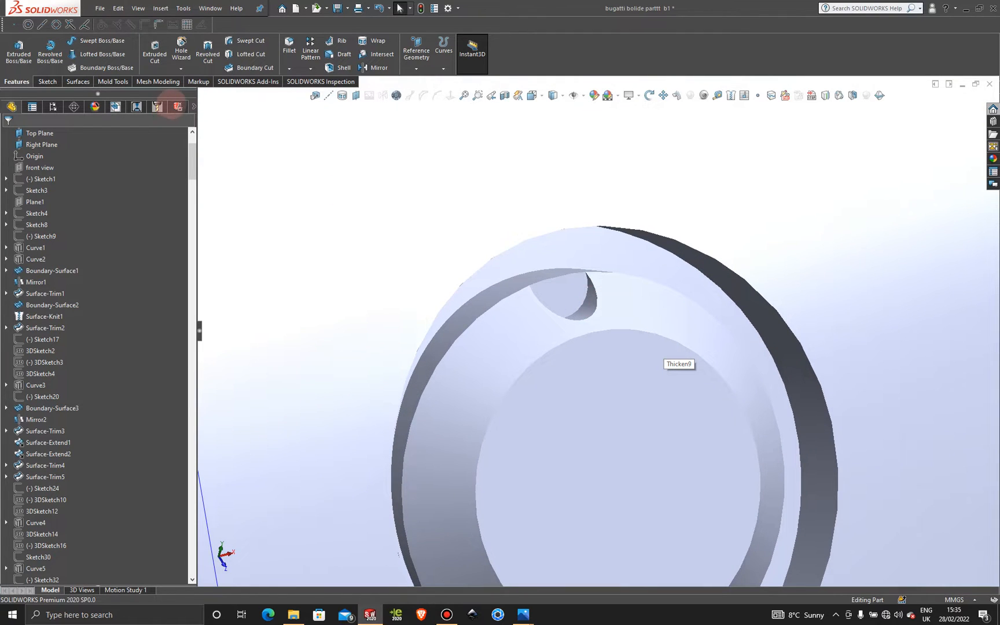
pyautogui.click(289, 68)
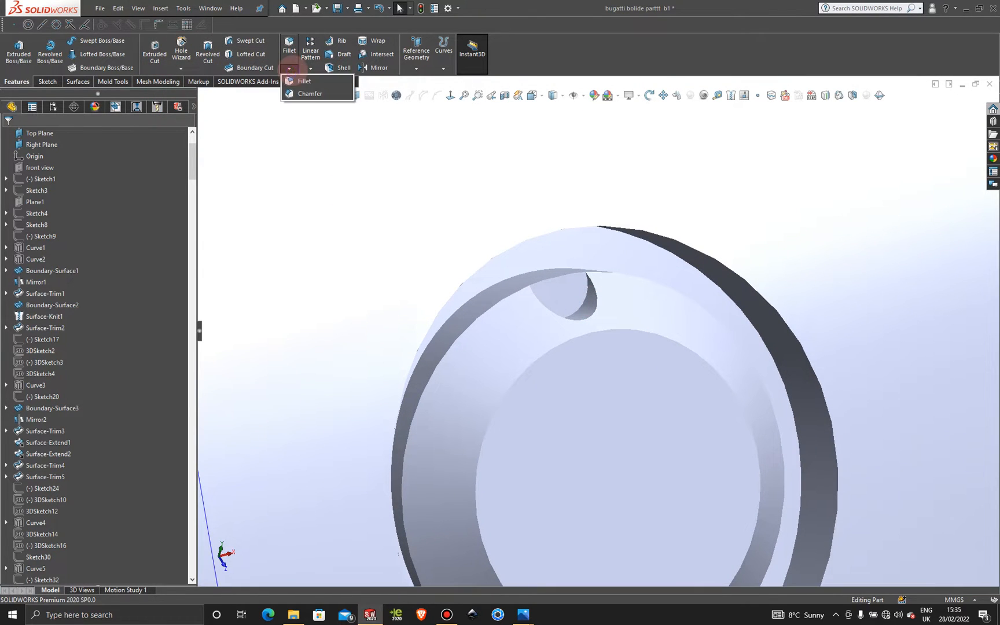
pyautogui.click(307, 93)
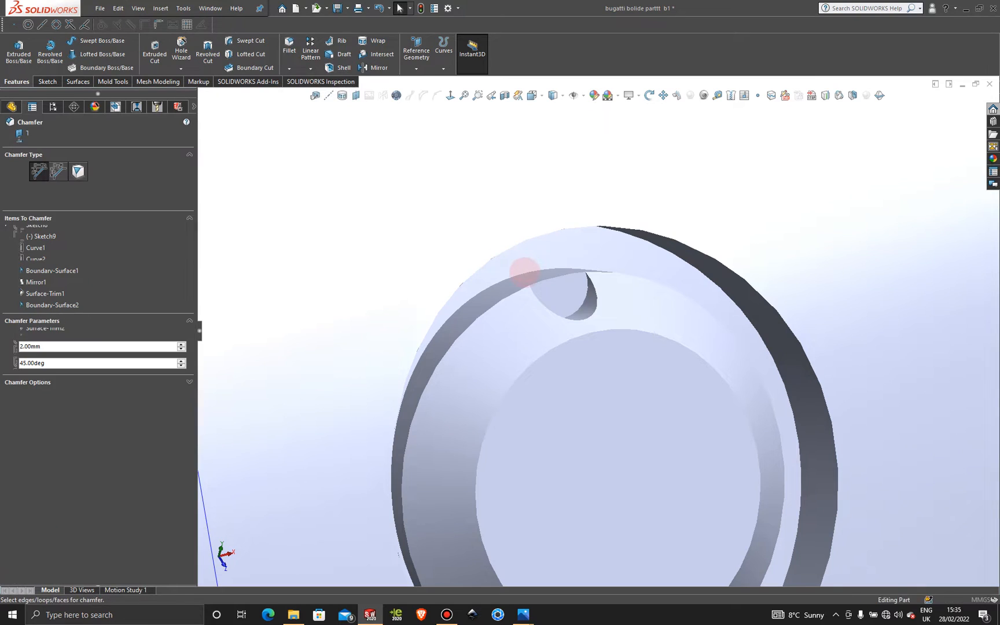
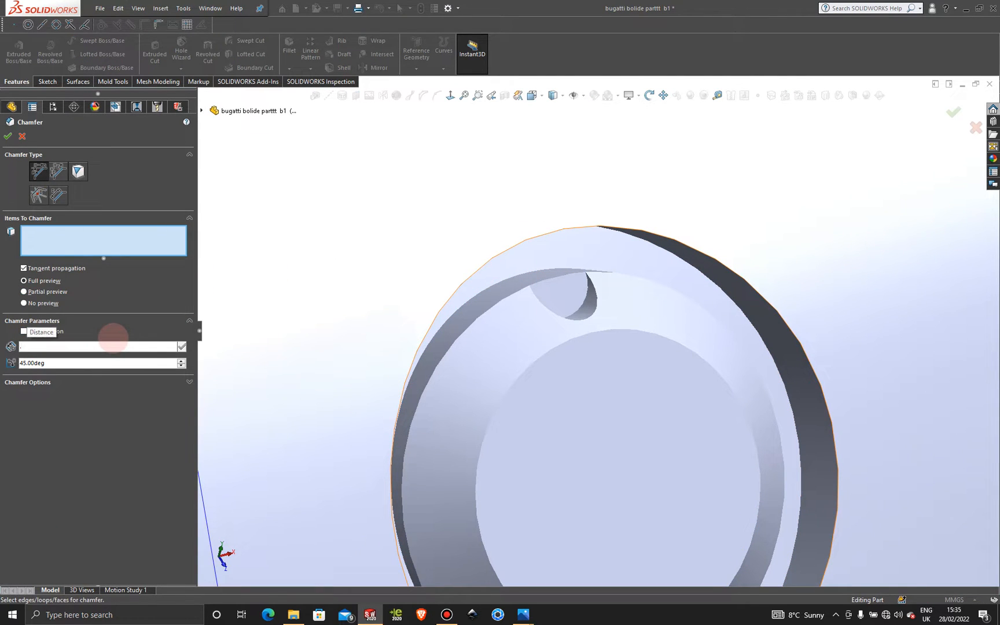
pyautogui.write('.5')
pyautogui.press('Return')
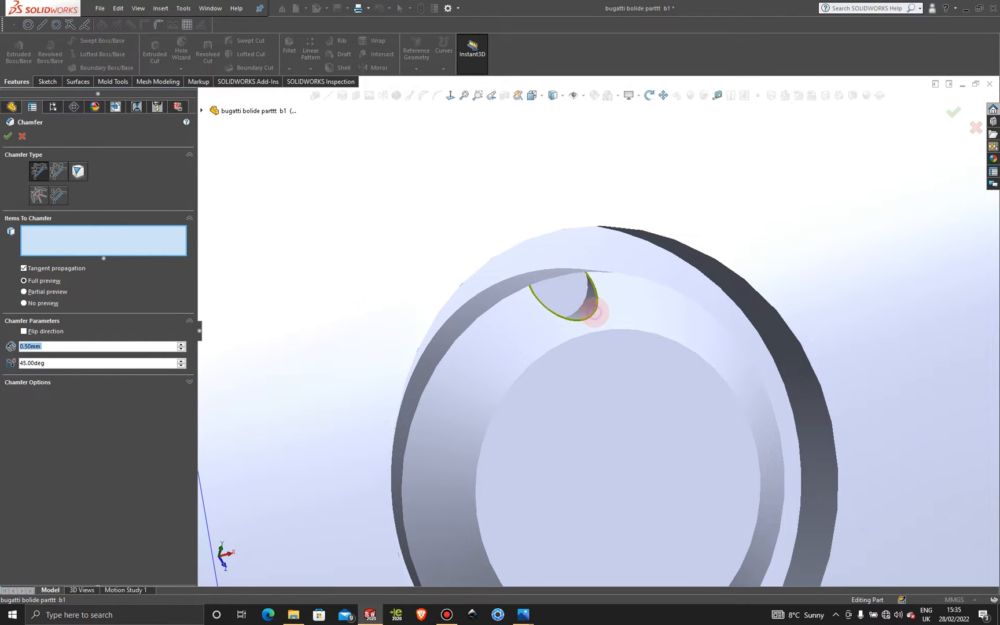
pyautogui.click(593, 312)
pyautogui.click(594, 312)
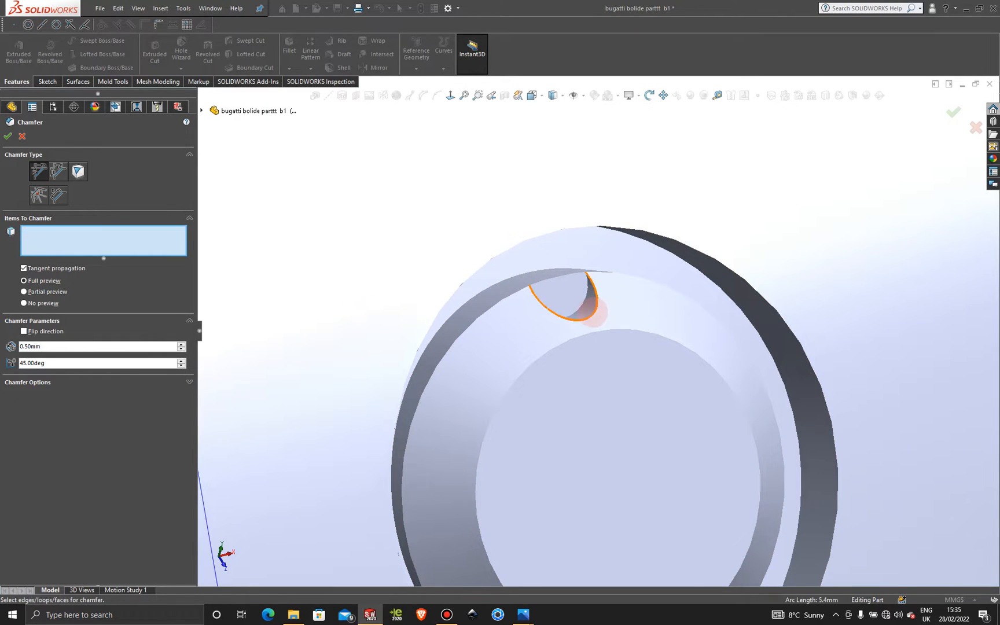
pyautogui.click(593, 312)
pyautogui.click(592, 313)
pyautogui.doubleClick(75, 347)
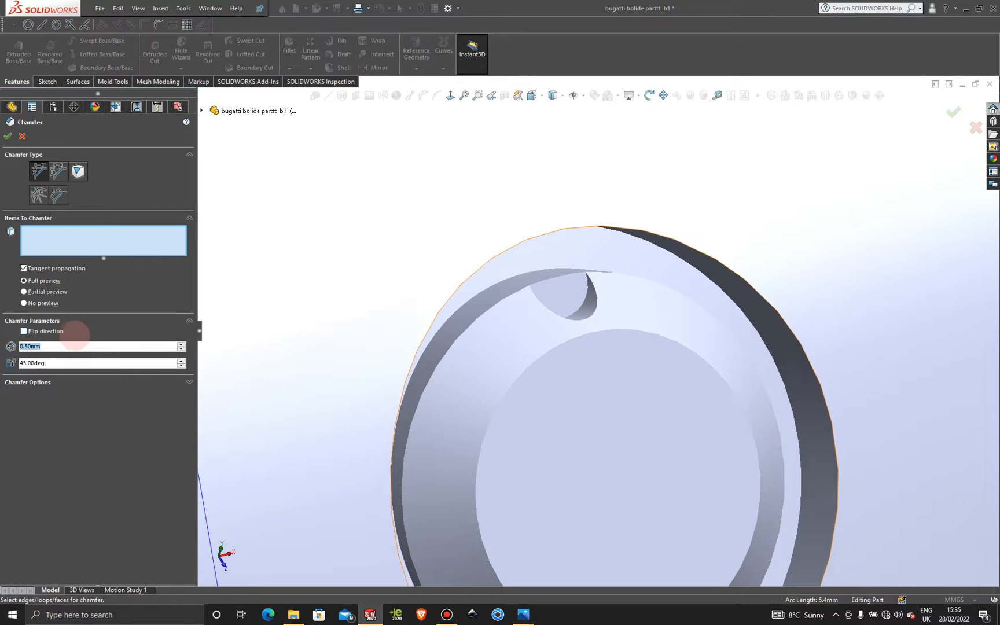
pyautogui.write('1')
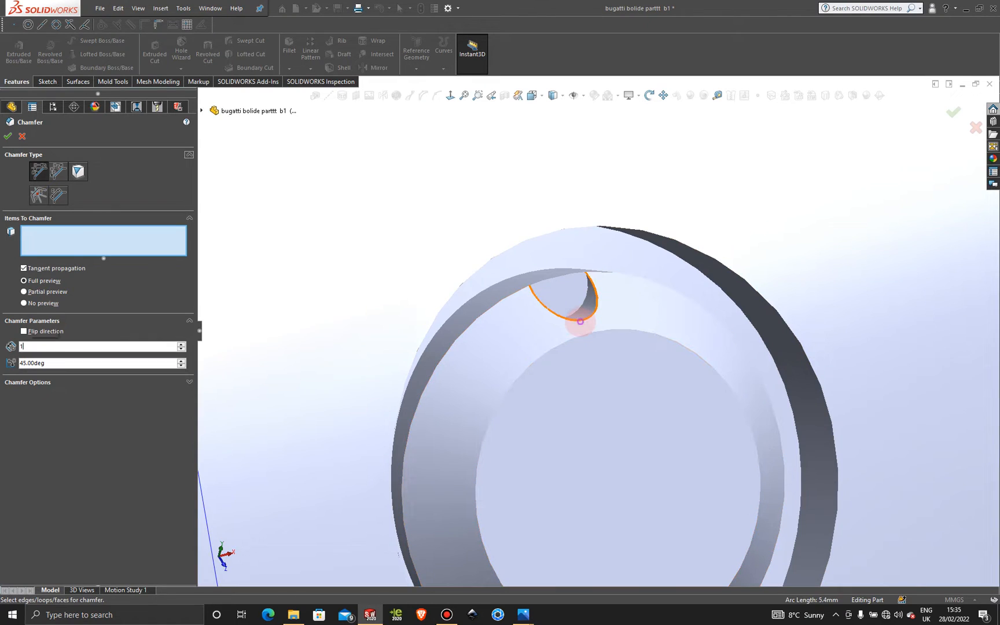
pyautogui.click(582, 318)
pyautogui.click(584, 320)
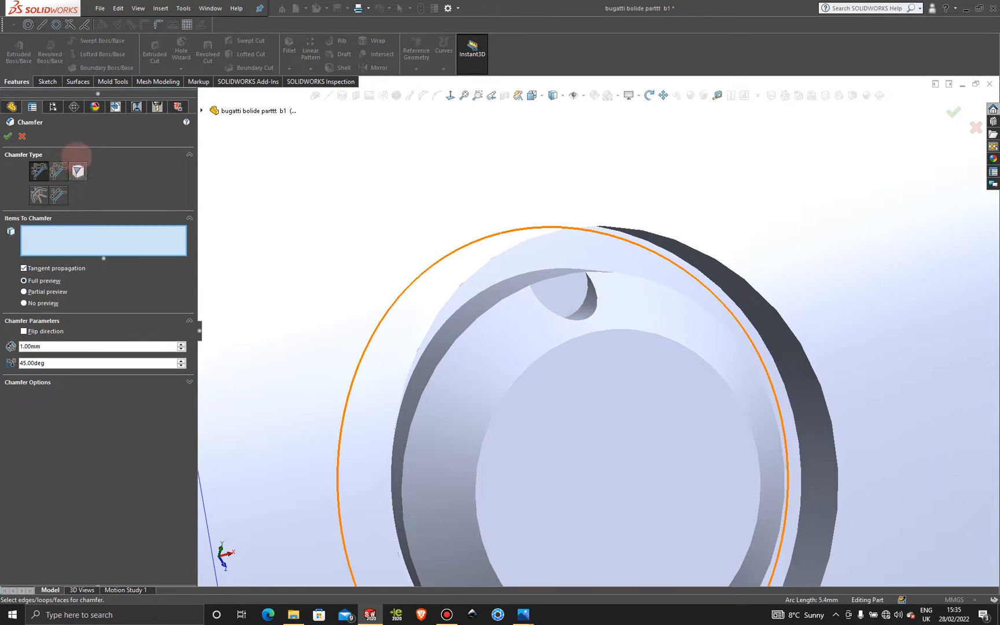
pyautogui.click(22, 136)
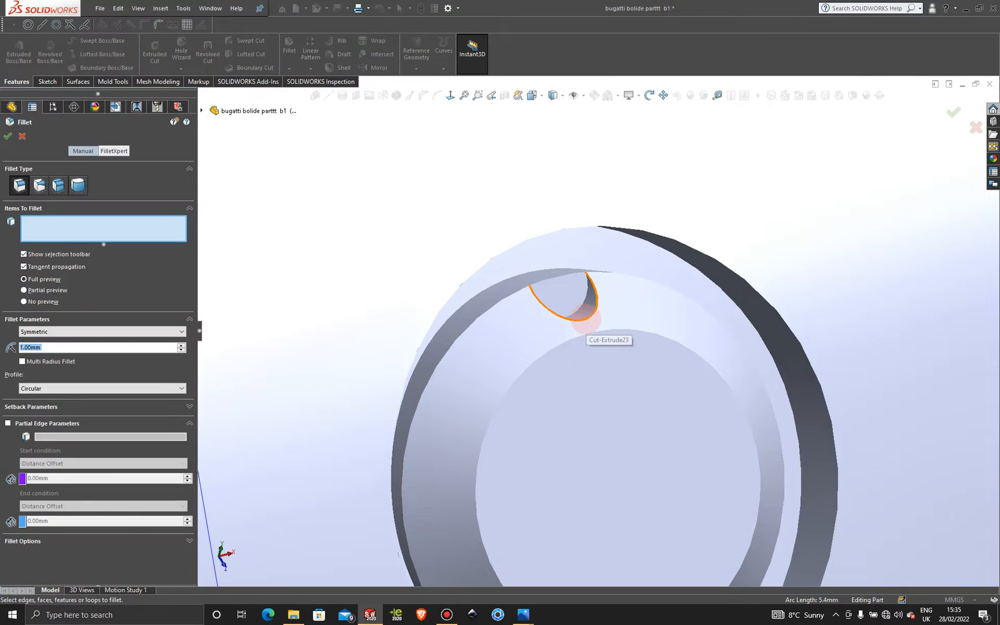
# Fillet the curved front edge of the rim notch with a symmetric 0.3 mm radius.
pyautogui.click(583, 319)
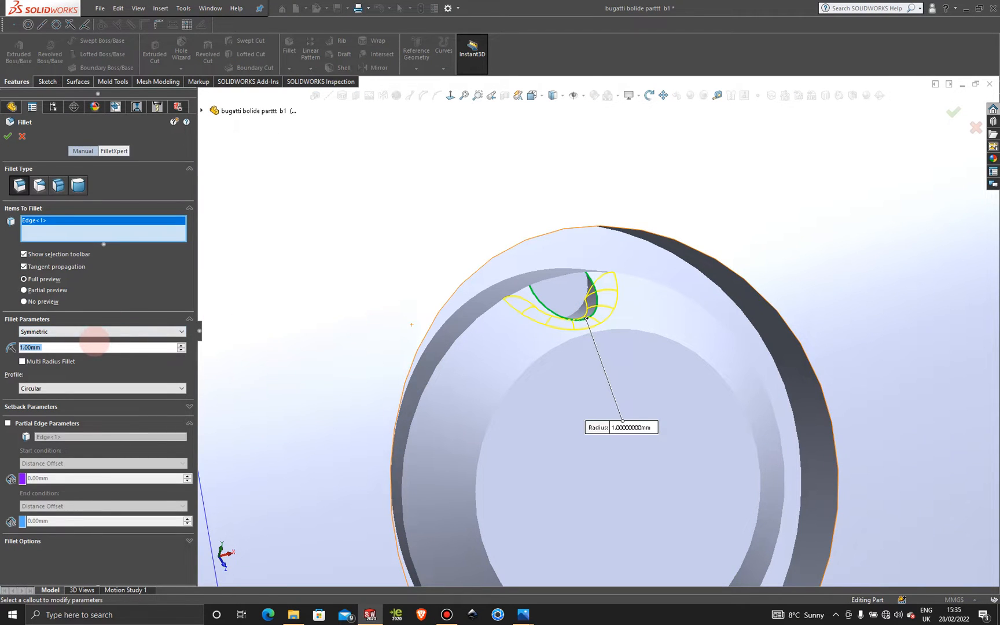
pyautogui.click(93, 346)
pyautogui.write('0.3')
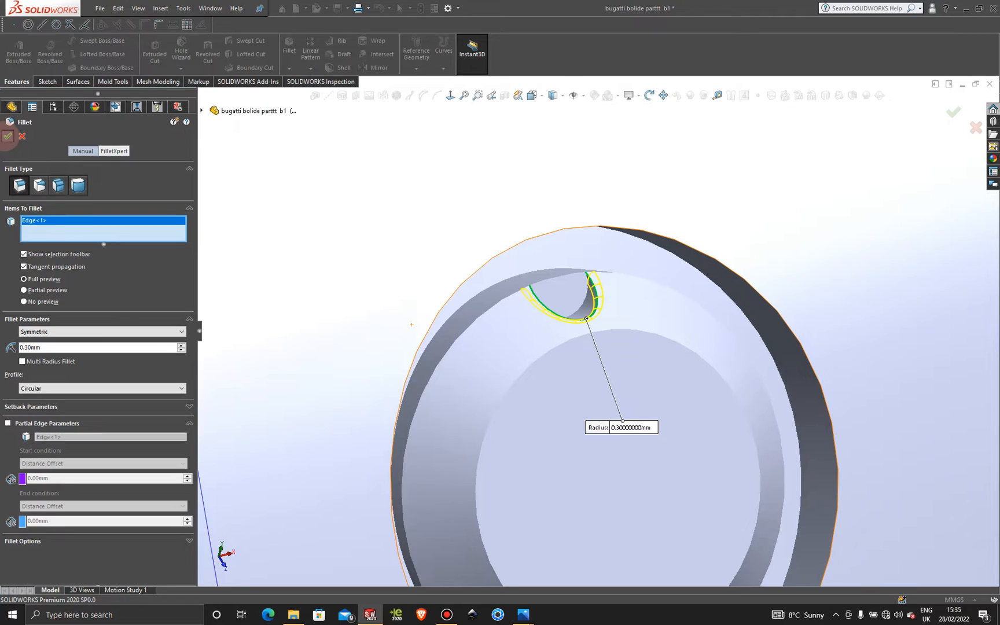
pyautogui.click(7, 136)
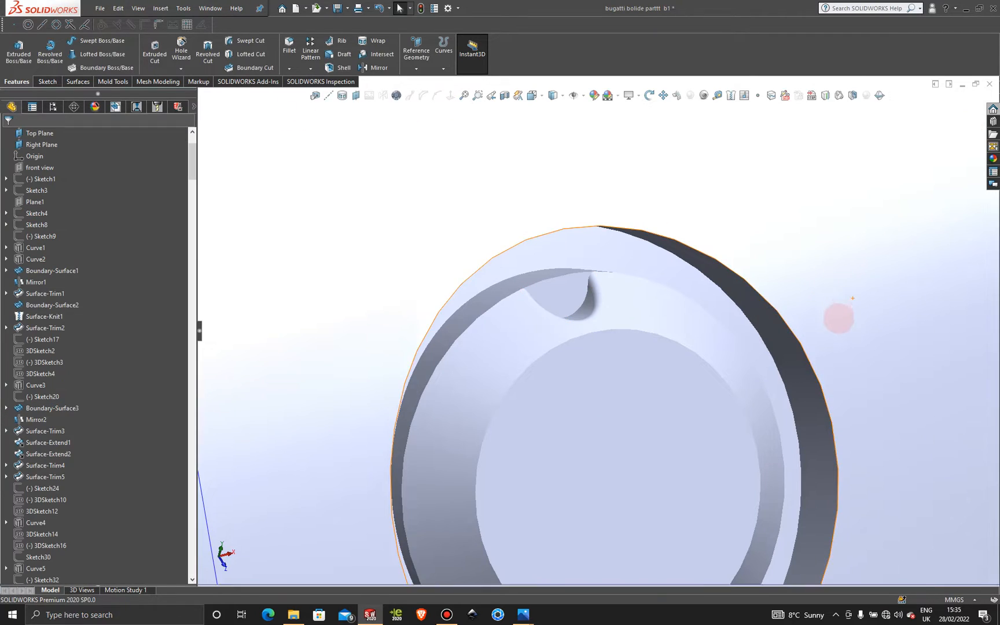
# Start a circular pattern with the filler cap's cylindrical outer side face as the rotation reference.
pyautogui.scroll(5, 509, 382)
pyautogui.scroll(-2, 466, 369)
pyautogui.moveTo(466, 369); pyautogui.dragTo(500, 394, button='middle')
pyautogui.scroll(-1, 630, 376)
pyautogui.scroll(-2, 630, 375)
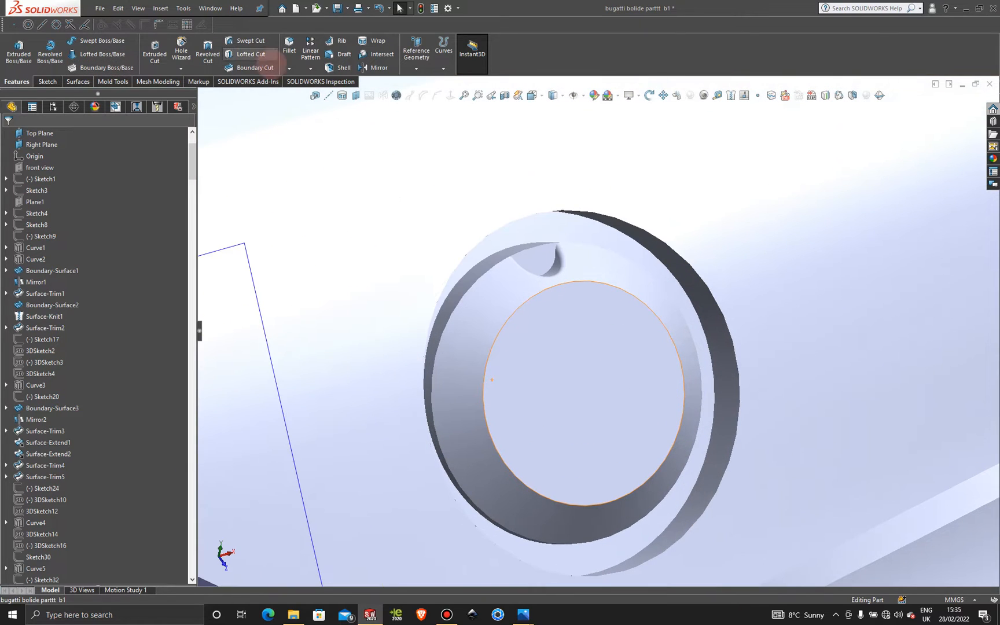
pyautogui.click(311, 68)
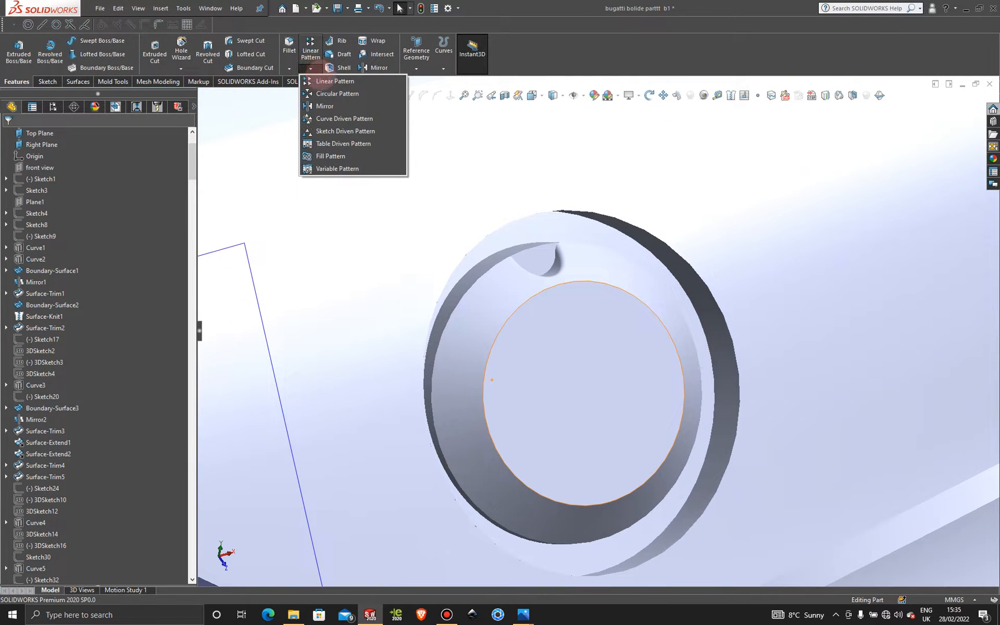
pyautogui.click(373, 94)
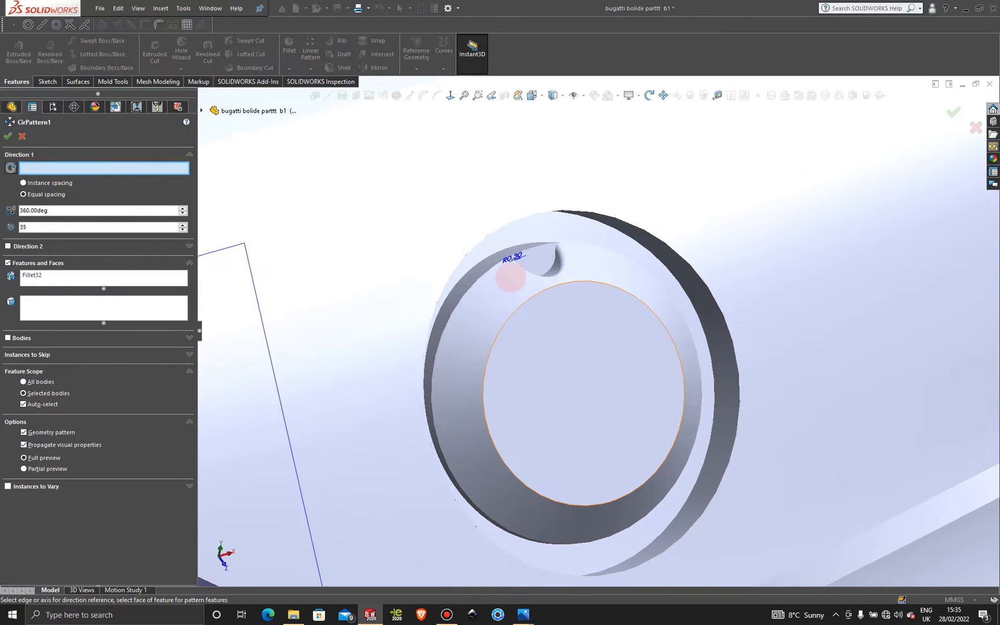
pyautogui.click(488, 264)
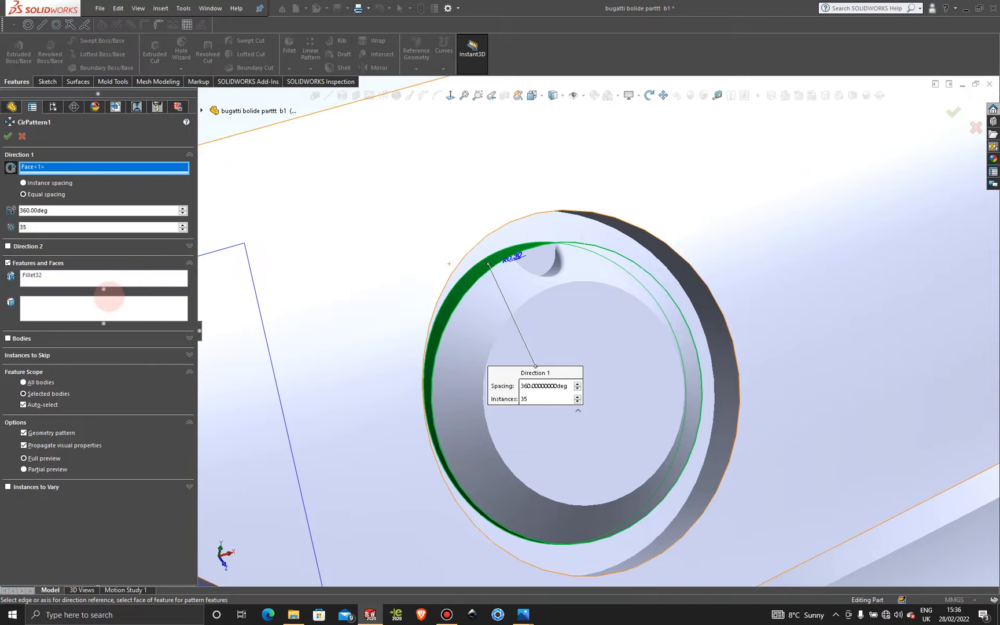
# Try to replace the fillet with the rim notch's extruded cut as the feature to pattern.
pyautogui.click(103, 279)
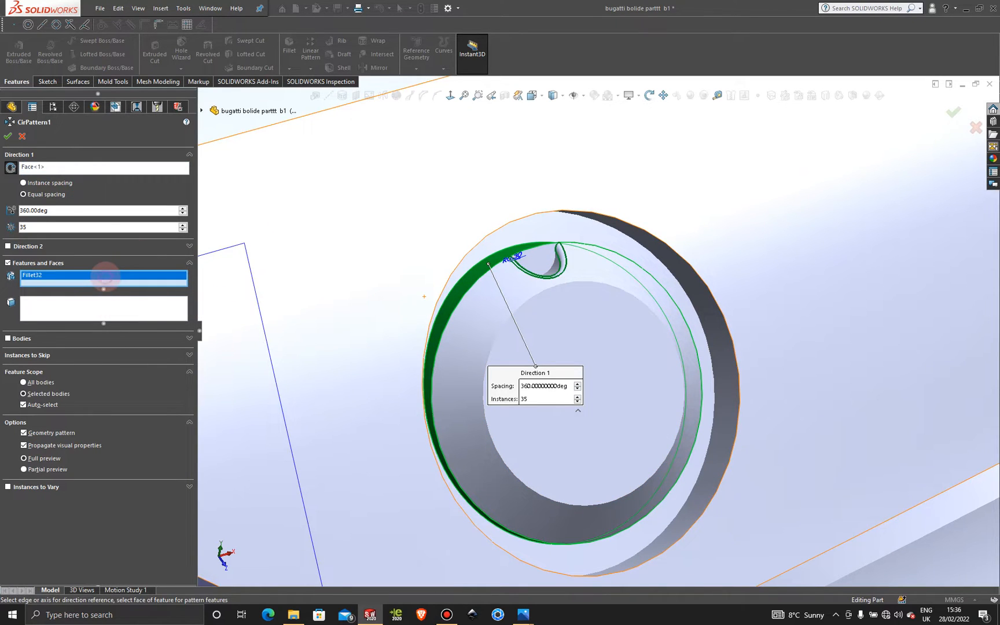
pyautogui.rightClick(173, 275)
pyautogui.click(191, 277)
pyautogui.click(559, 265)
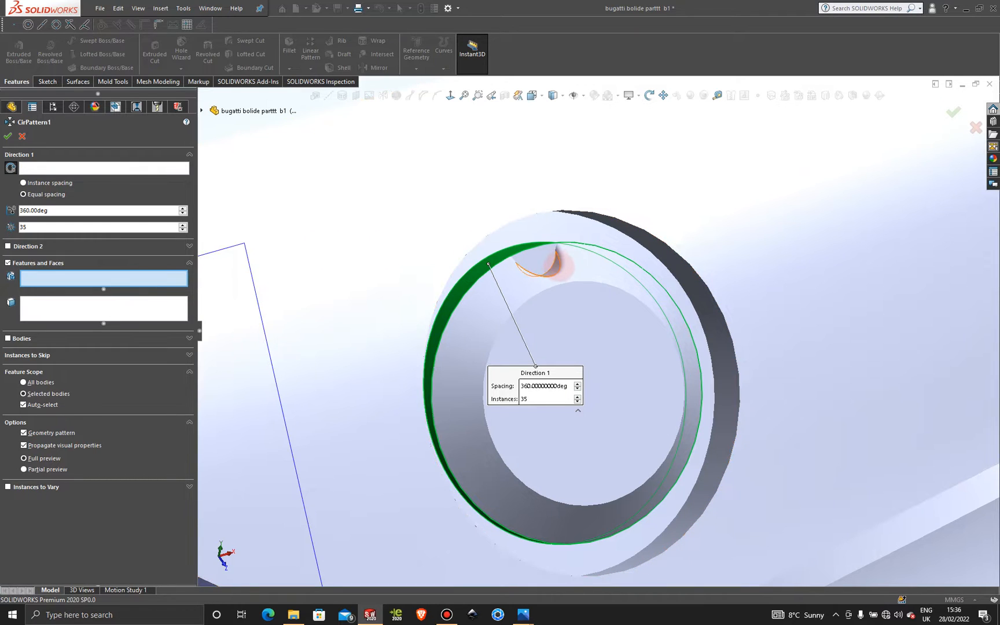
pyautogui.click(554, 270)
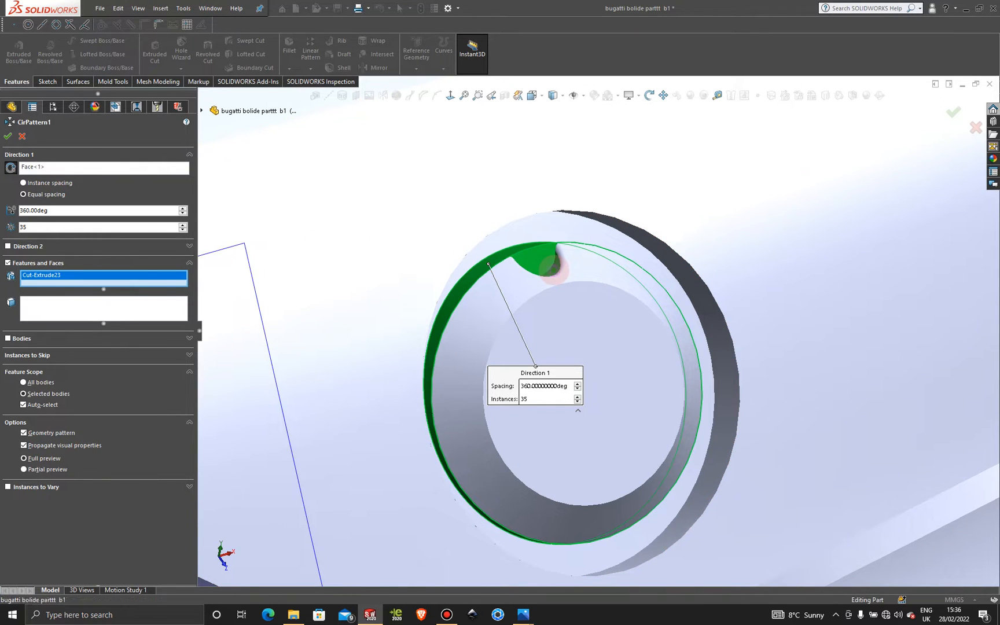
pyautogui.click(554, 270)
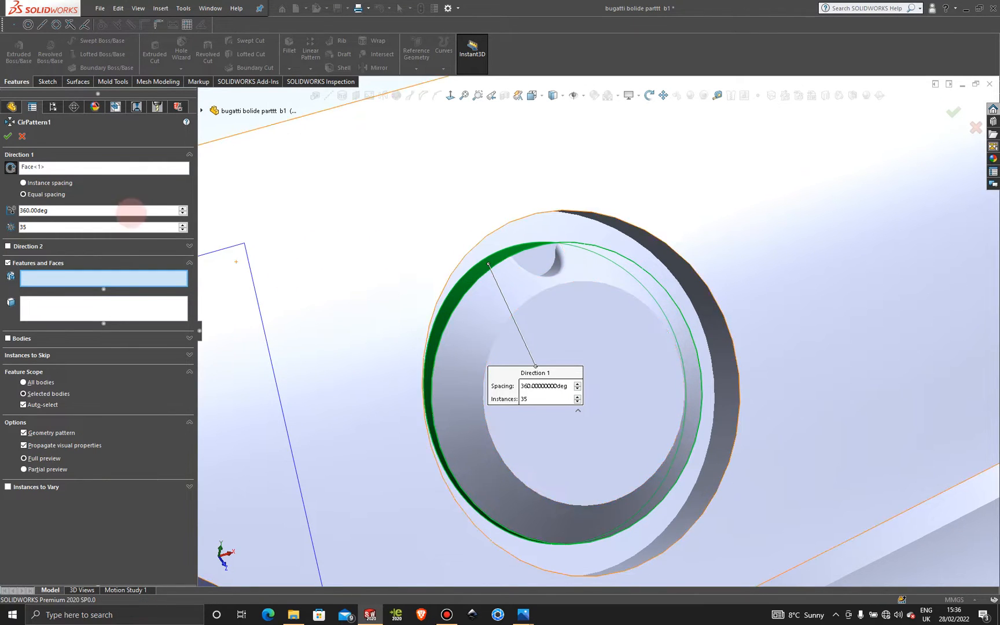
# Try the circular edge of the cap's flat centre face as the rotation reference, with the rim notch cut as the patterned feature.
pyautogui.click(119, 169)
pyautogui.rightClick(118, 170)
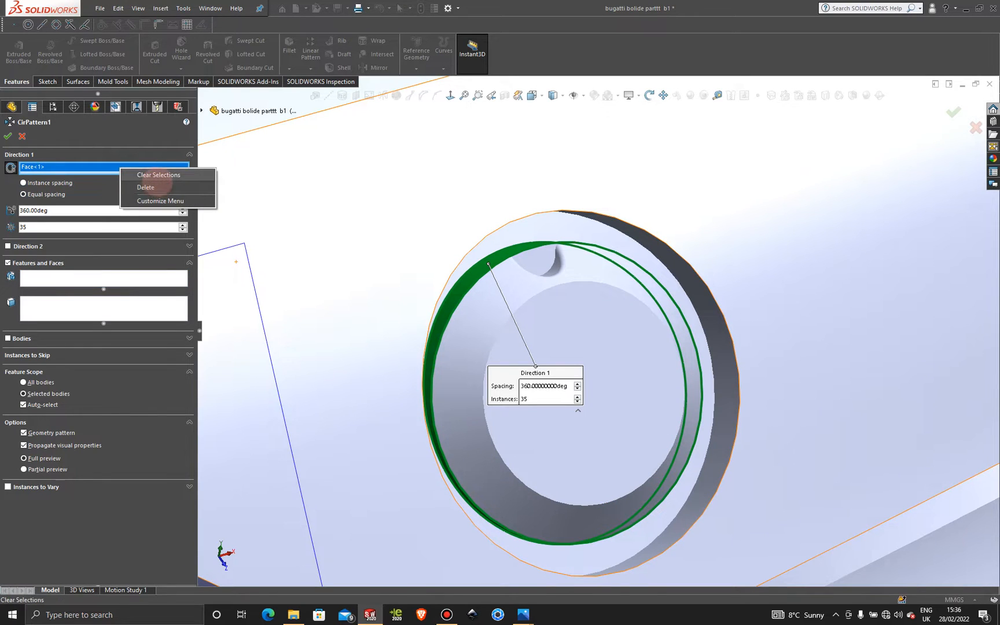
pyautogui.click(158, 174)
pyautogui.click(538, 294)
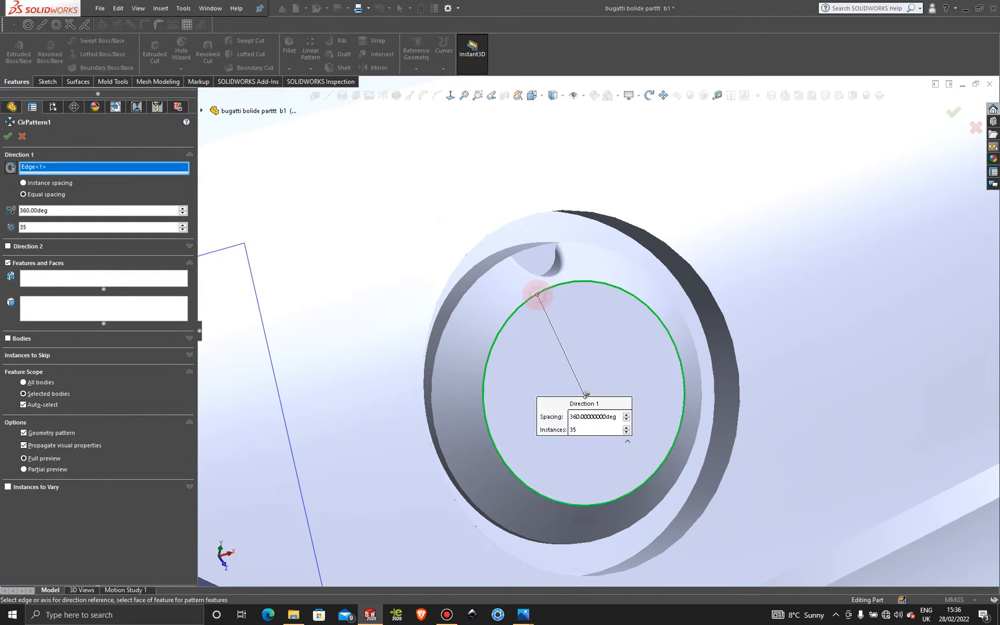
pyautogui.click(144, 277)
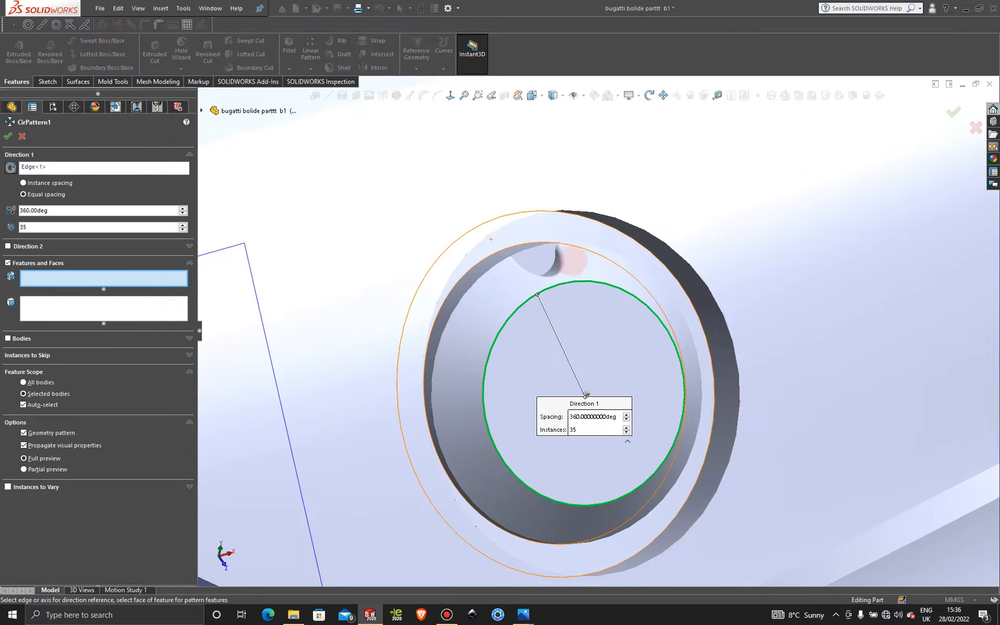
pyautogui.click(549, 267)
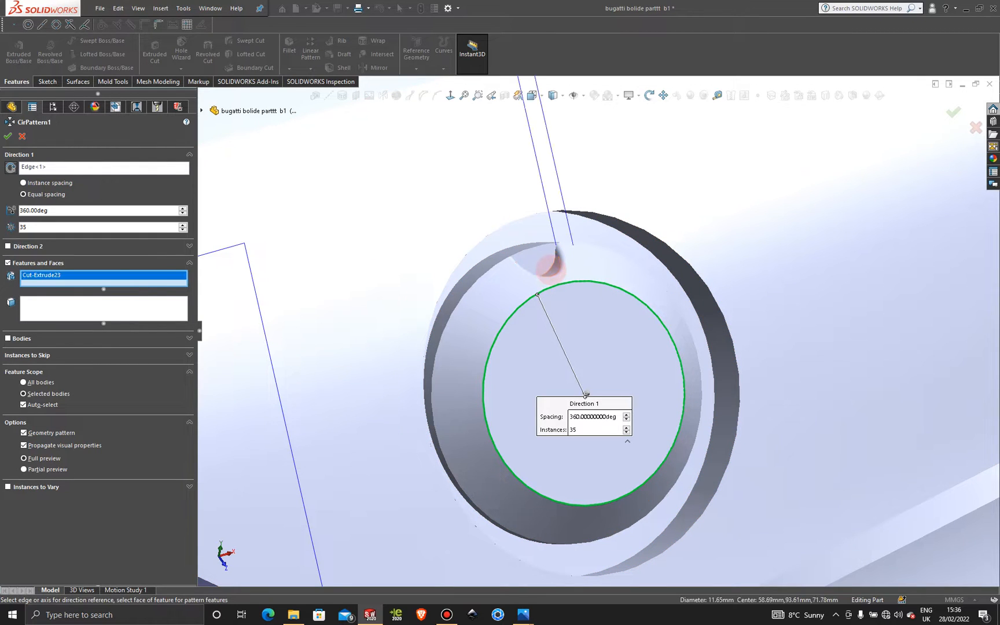
pyautogui.click(551, 267)
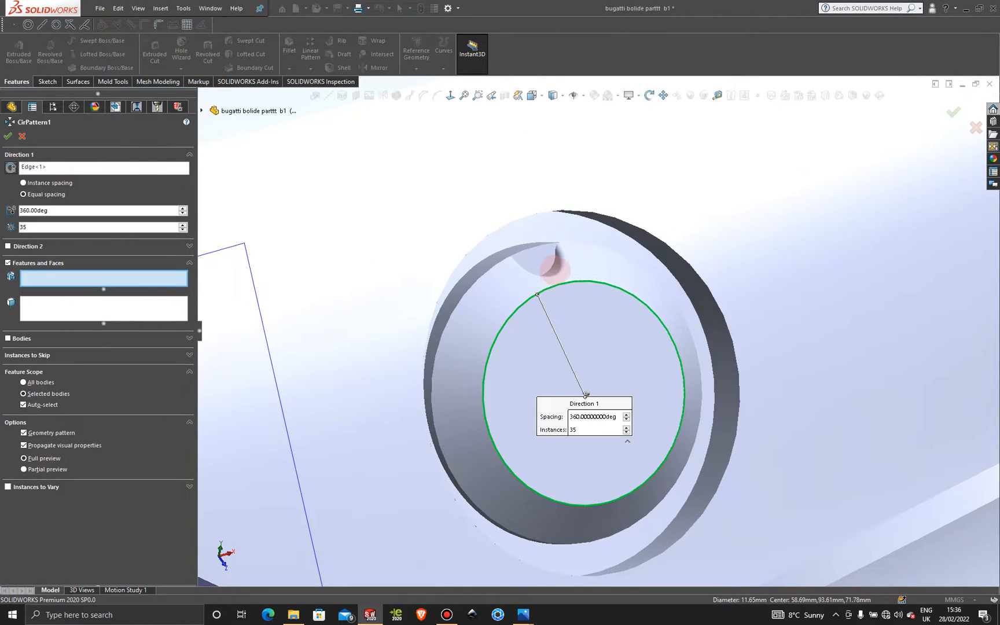
pyautogui.click(553, 268)
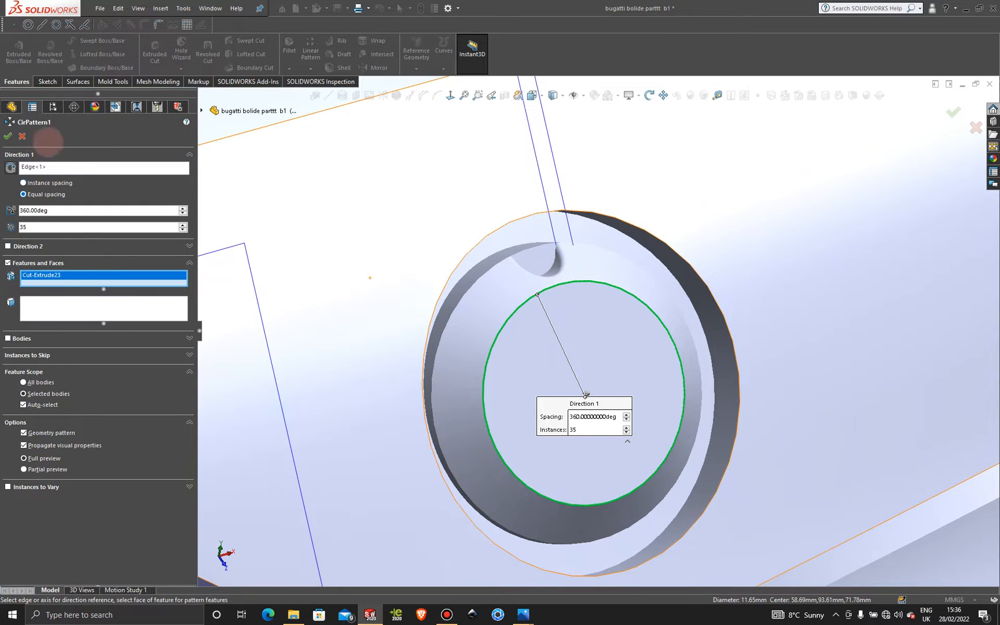
# Set the notch cut's circular pattern to 28 instances.
pyautogui.click(68, 167)
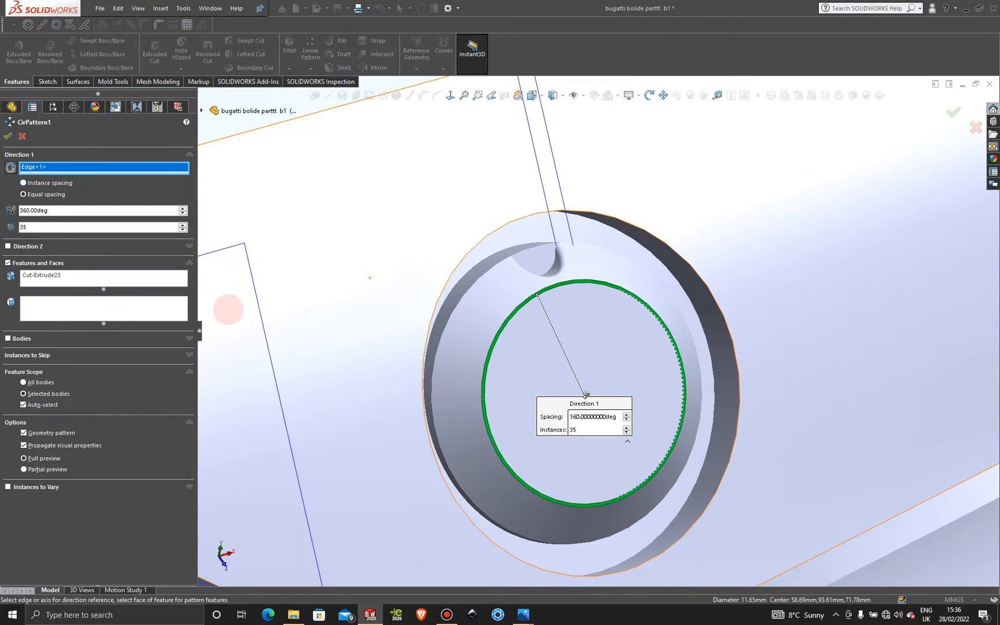
pyautogui.scroll(2, 588, 358)
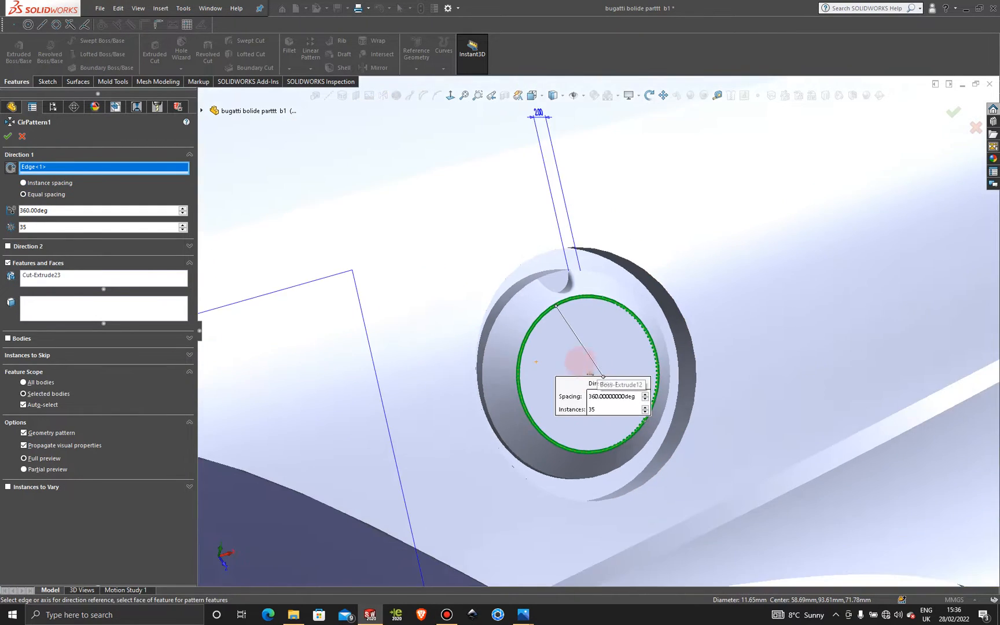
pyautogui.moveTo(581, 360)
pyautogui.mouseDown(button='middle')
pyautogui.moveTo(526, 358)
pyautogui.moveTo(586, 380)
pyautogui.mouseUp(button='middle')
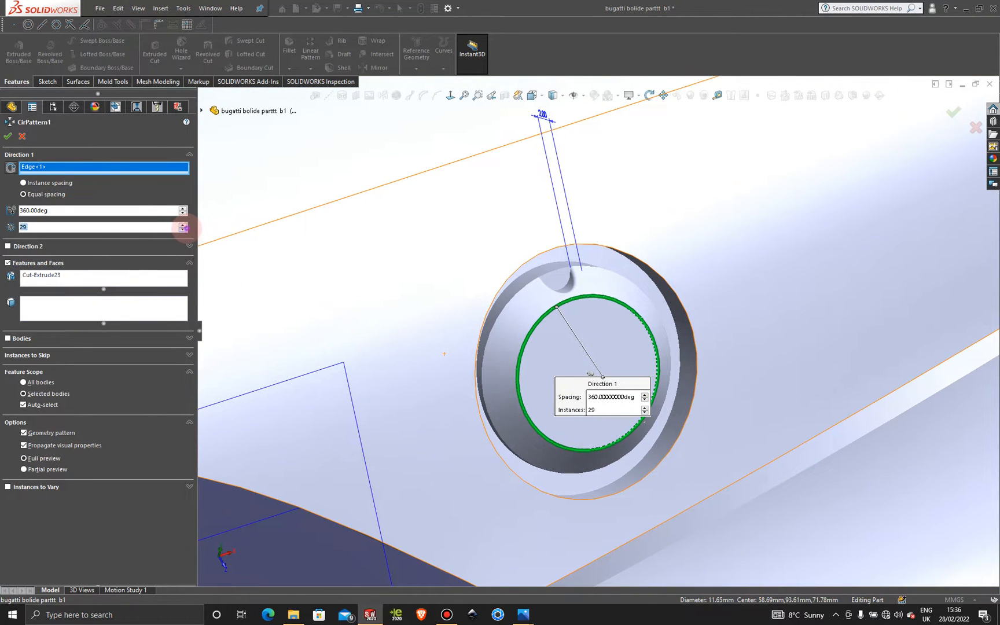
pyautogui.click(183, 230)
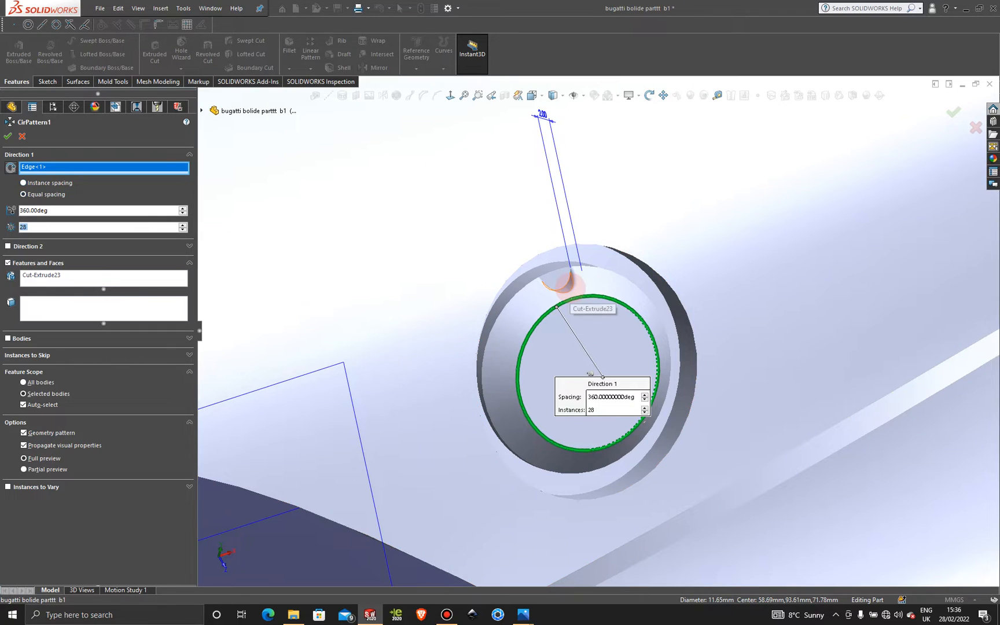
# Try the notch's curved face and the centre face's circular edge as rotation references, and cancel the circular pattern.
pyautogui.click(559, 277)
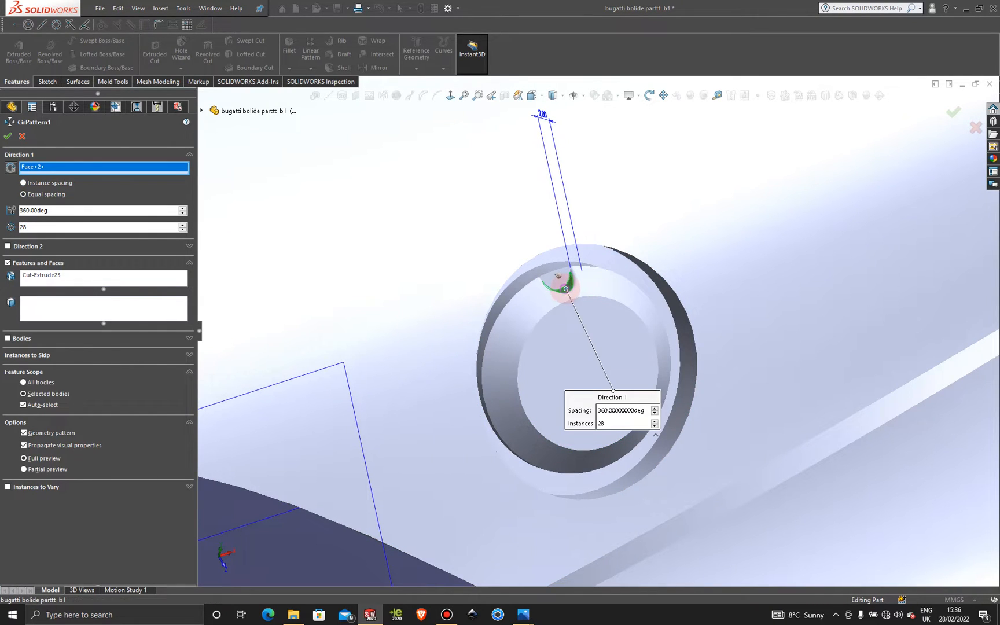
pyautogui.click(565, 289)
pyautogui.rightClick(106, 168)
pyautogui.click(147, 174)
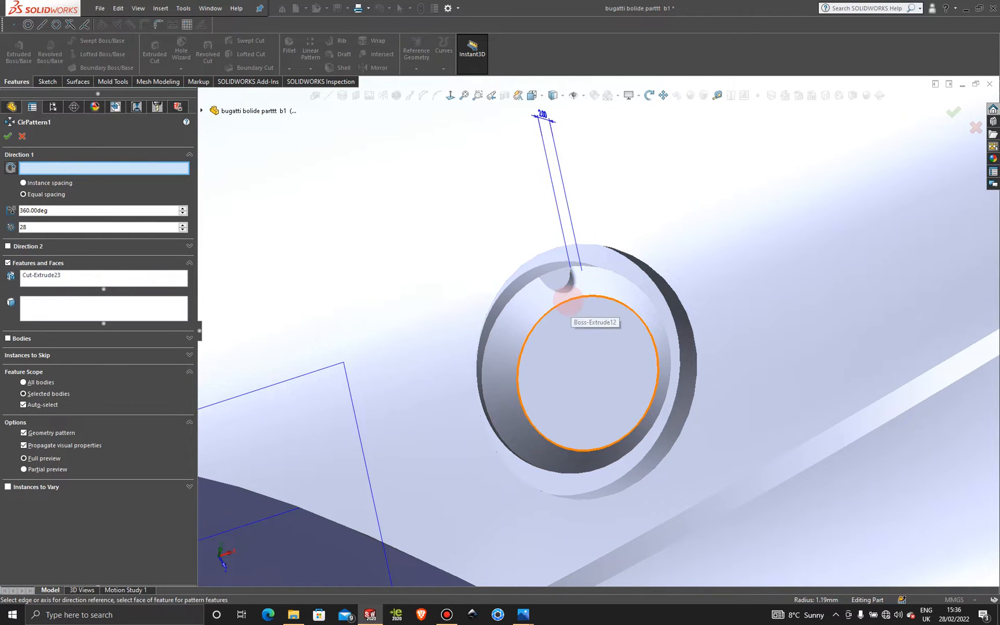
pyautogui.click(572, 299)
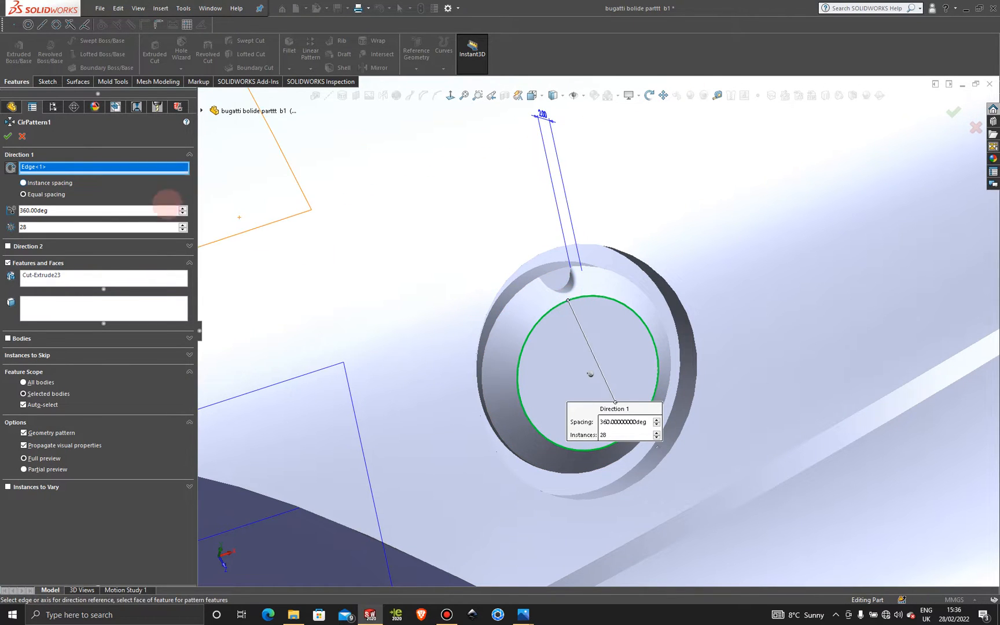
pyautogui.rightClick(121, 279)
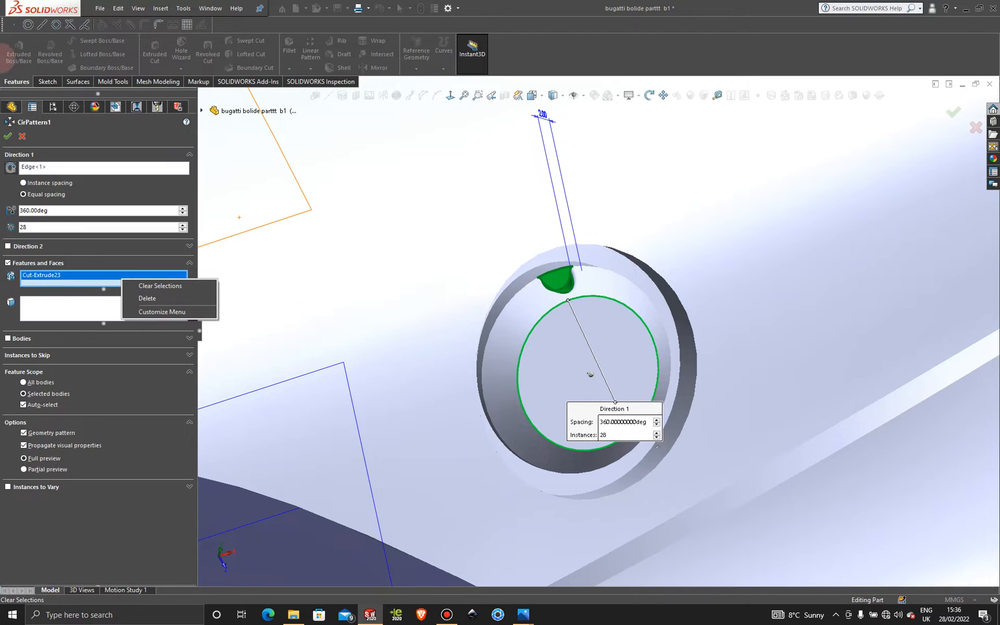
pyautogui.click(22, 136)
pyautogui.click(22, 135)
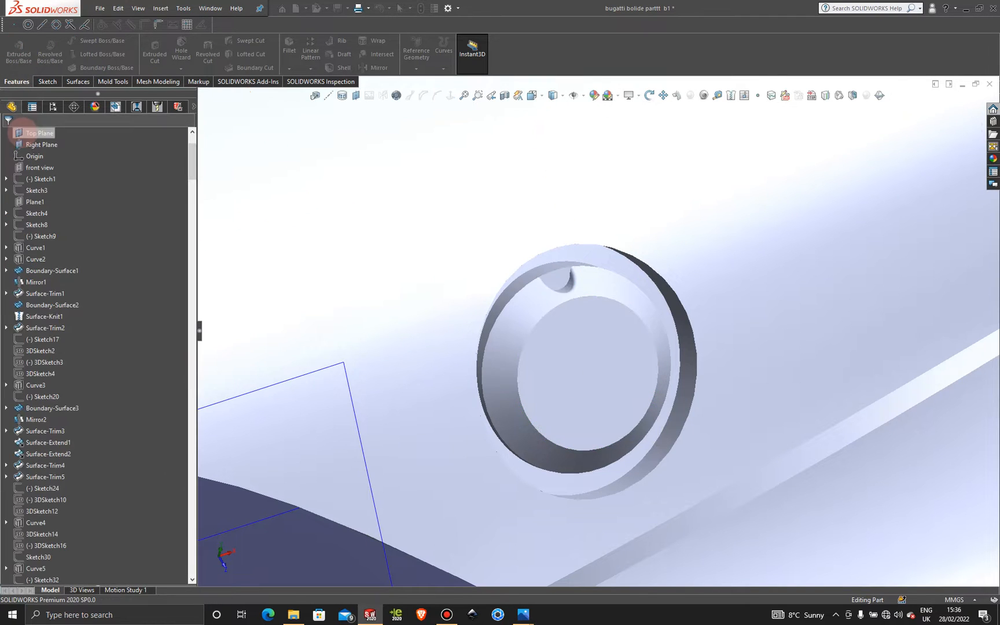
# Delete the fillet feature on the rim notch.
pyautogui.scroll(-10, 35, 483)
pyautogui.scroll(-5, 32, 521)
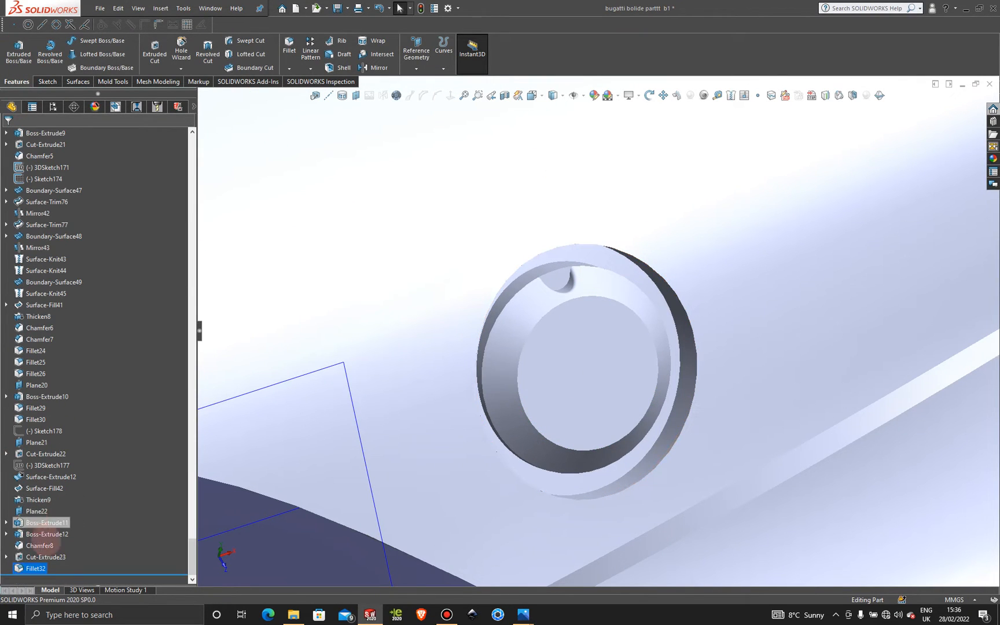
pyautogui.rightClick(29, 567)
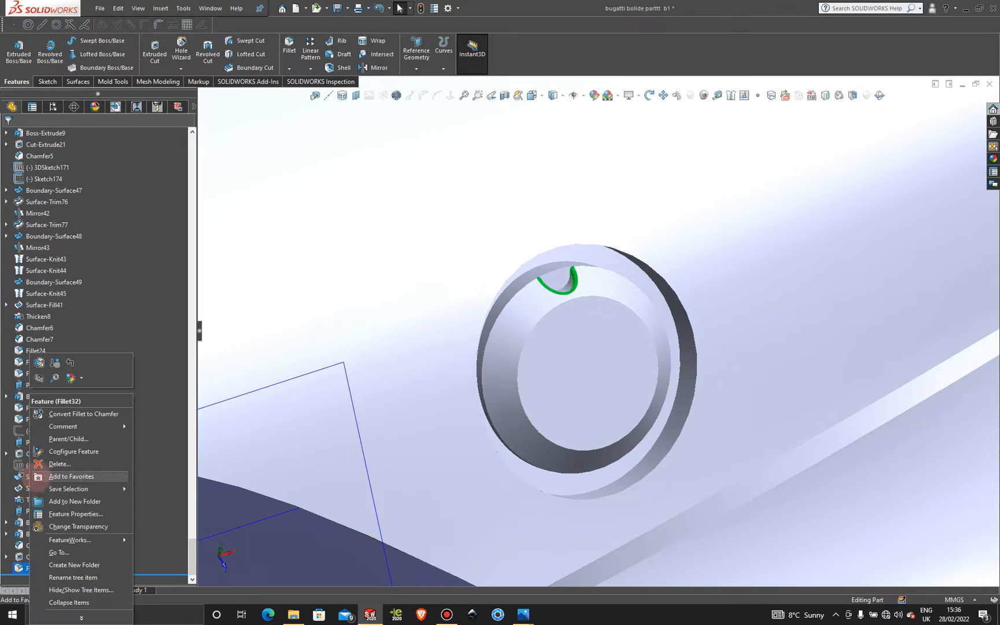
pyautogui.click(58, 463)
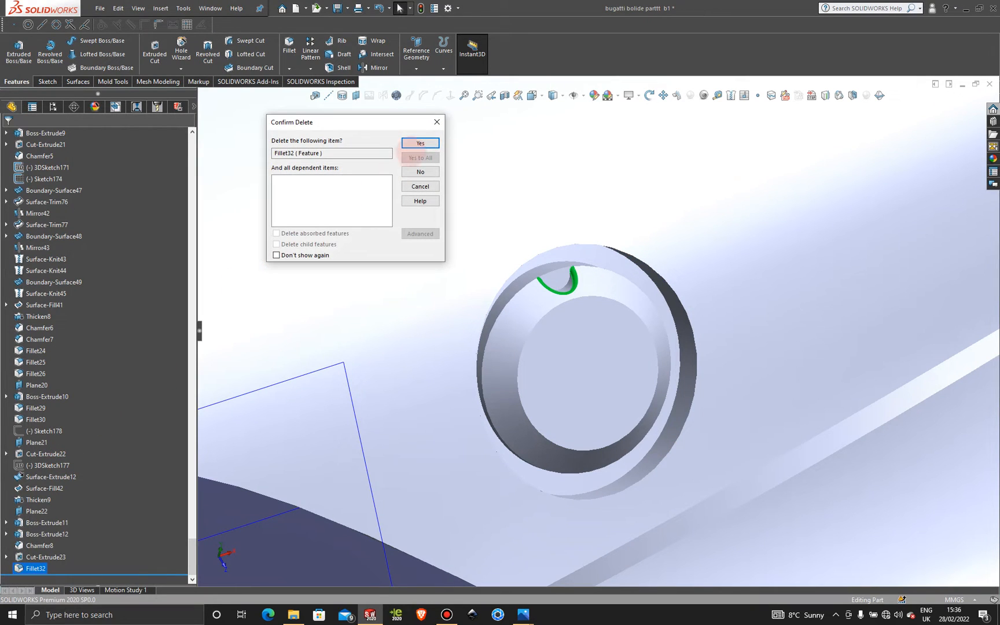
pyautogui.click(422, 143)
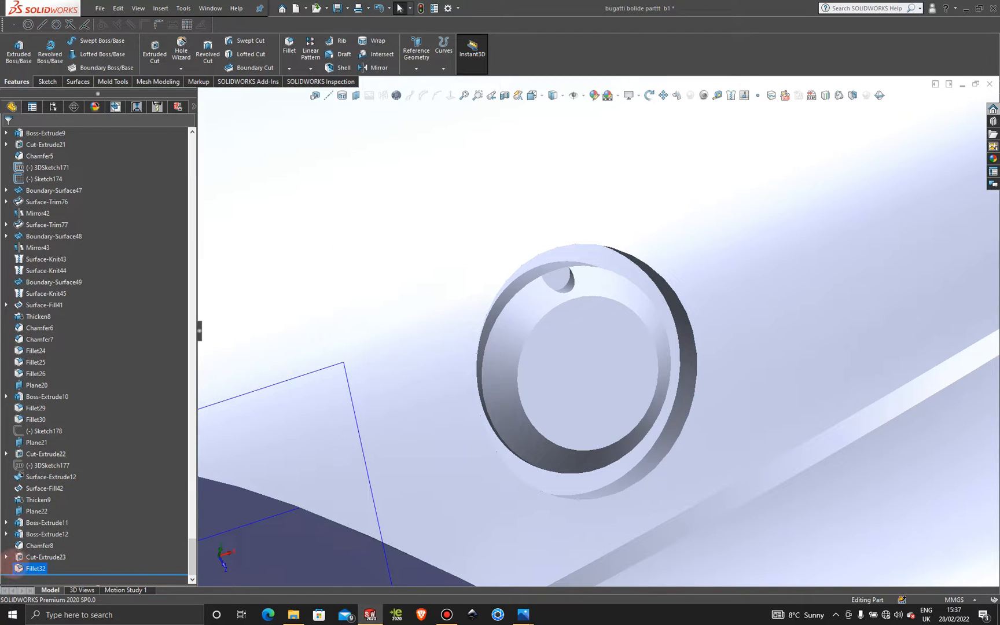
# Delete the rim notch's extruded cut while keeping its circle sketch.
pyautogui.rightClick(39, 569)
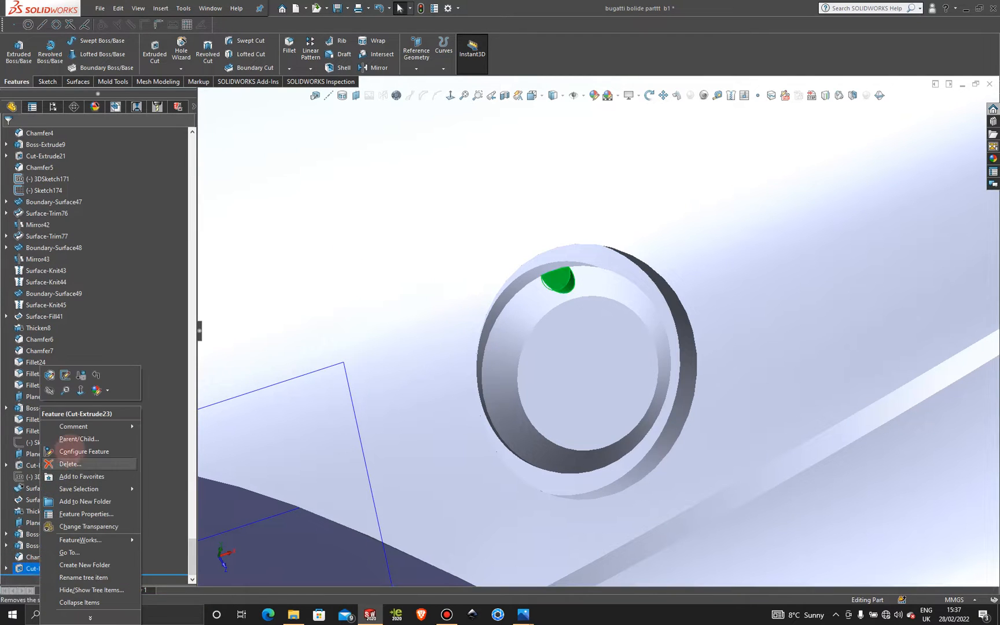
pyautogui.click(80, 464)
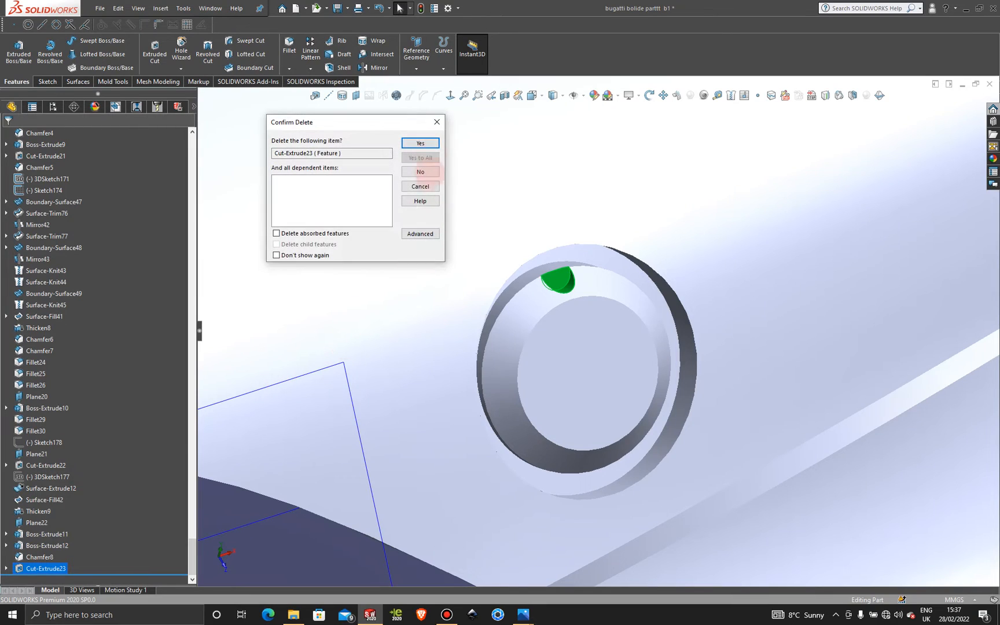
pyautogui.click(430, 142)
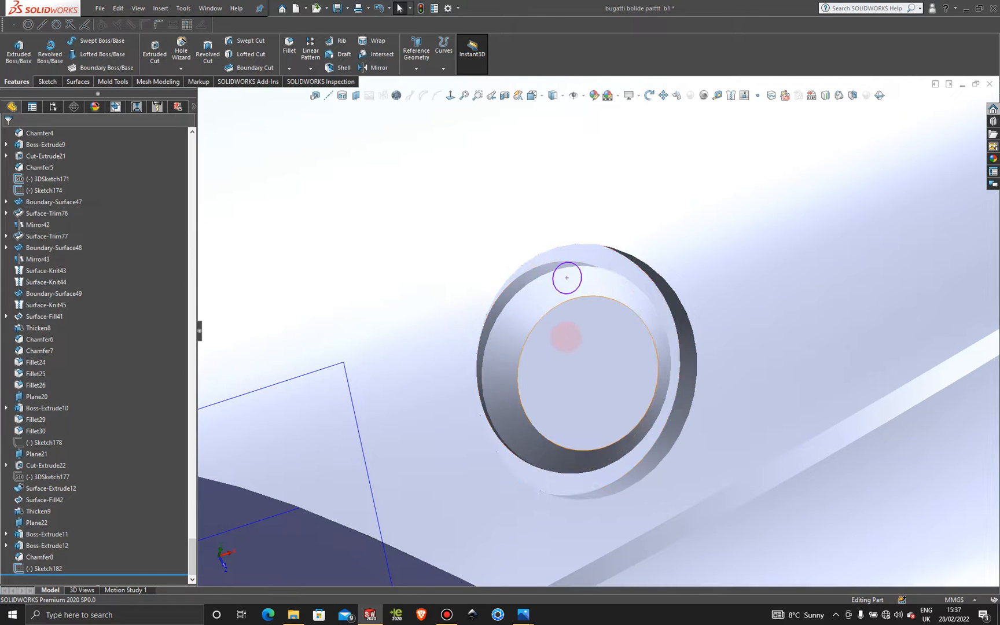
# Edit the small rim circle's sketch and draw a second circle of about 2.7 mm radius at the cap's centre.
pyautogui.moveTo(565, 337); pyautogui.dragTo(590, 310, button='middle')
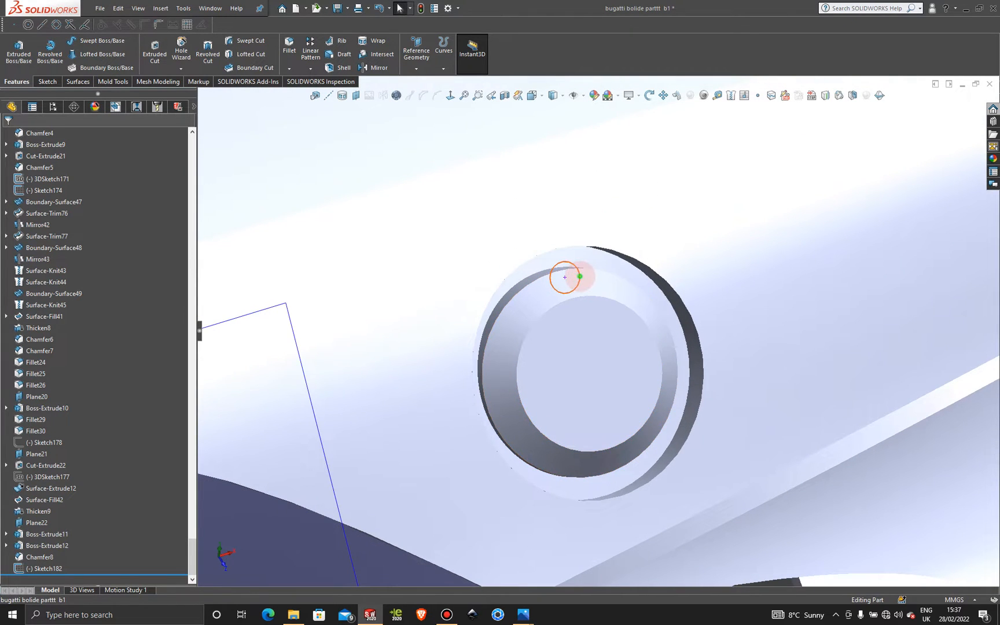
pyautogui.rightClick(579, 276)
pyautogui.click(589, 245)
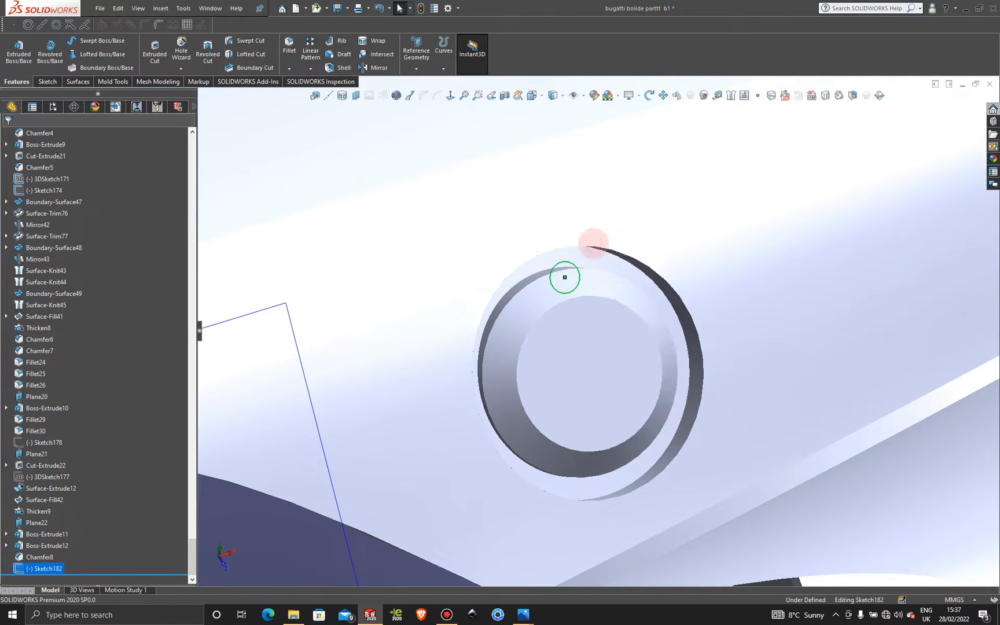
pyautogui.click(450, 95)
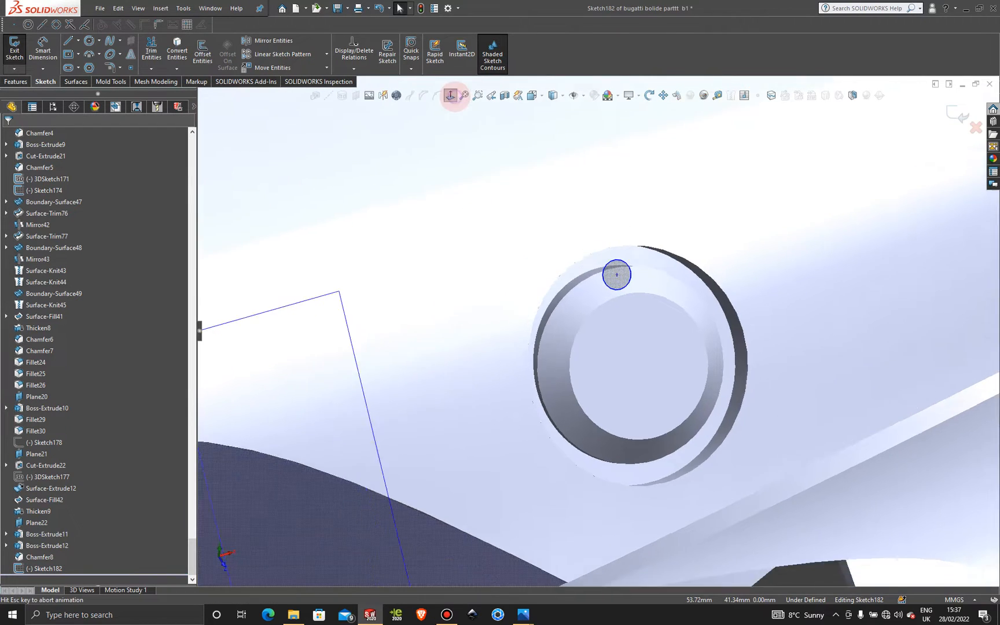
pyautogui.scroll(-10, 628, 379)
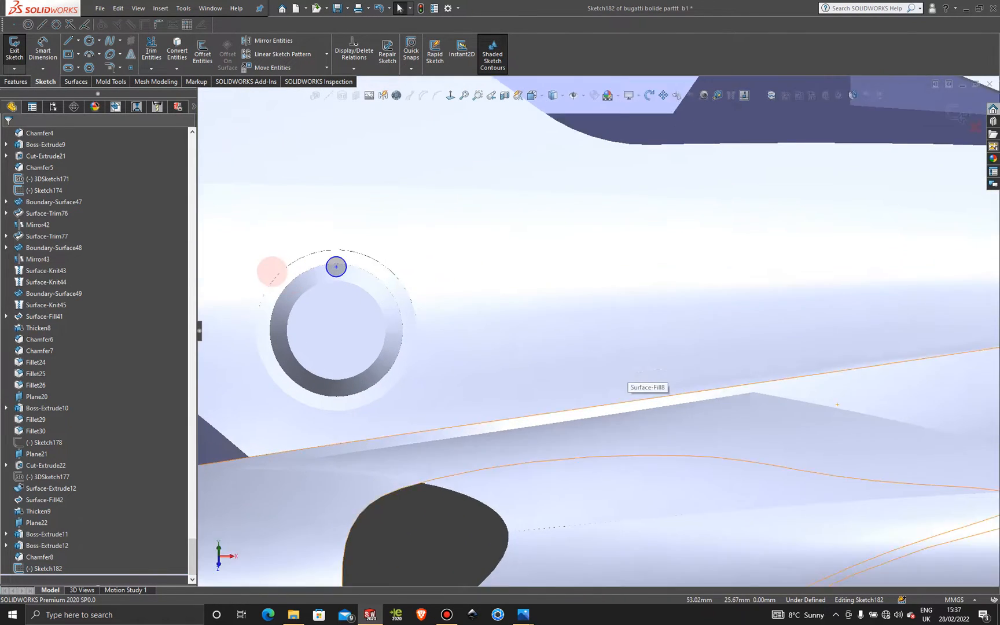
pyautogui.scroll(-3, 272, 271)
pyautogui.click(89, 41)
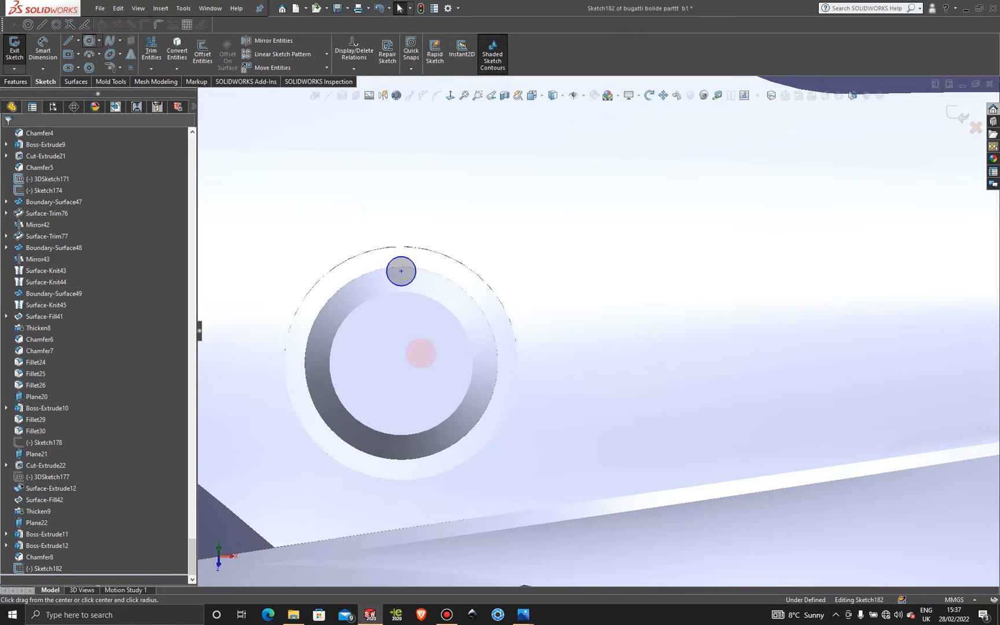
pyautogui.click(402, 364)
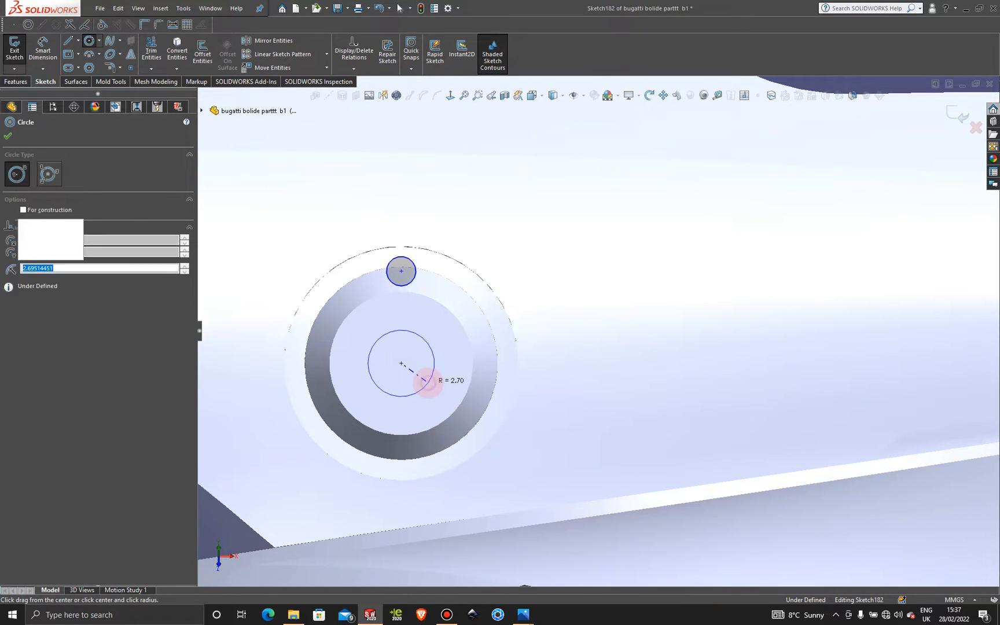
pyautogui.click(425, 381)
pyautogui.press('Escape')
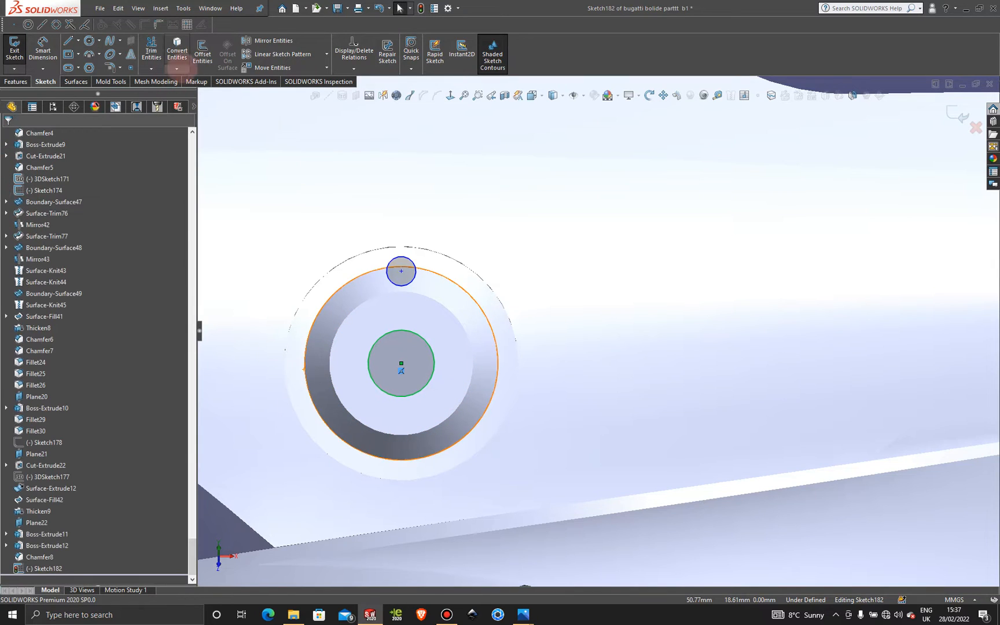
# Set up a circular sketch pattern with the small rim circle as the entity to pattern in place of the centre circle.
pyautogui.click(327, 54)
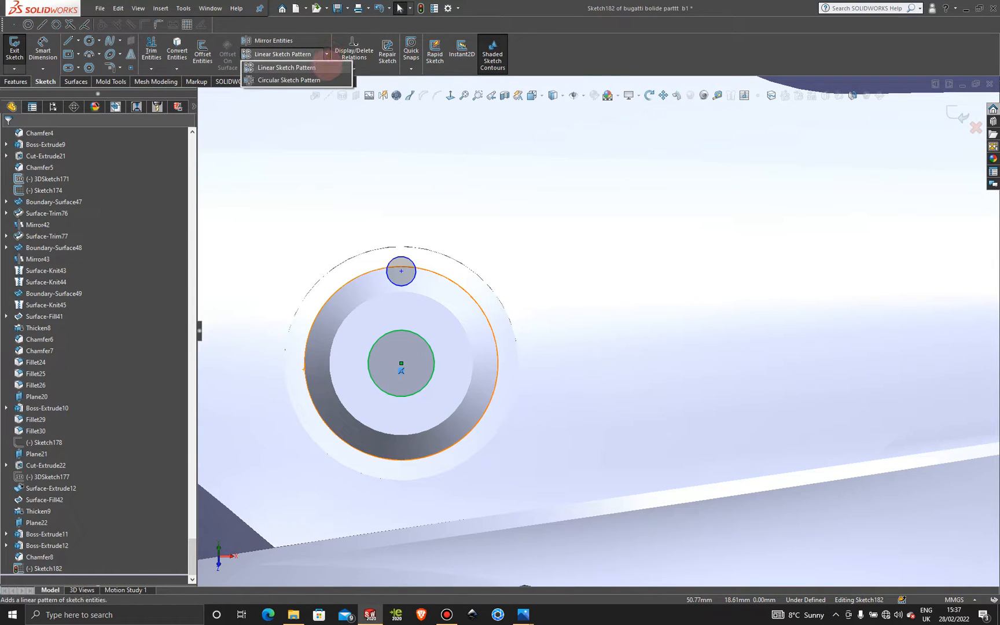
pyautogui.click(319, 80)
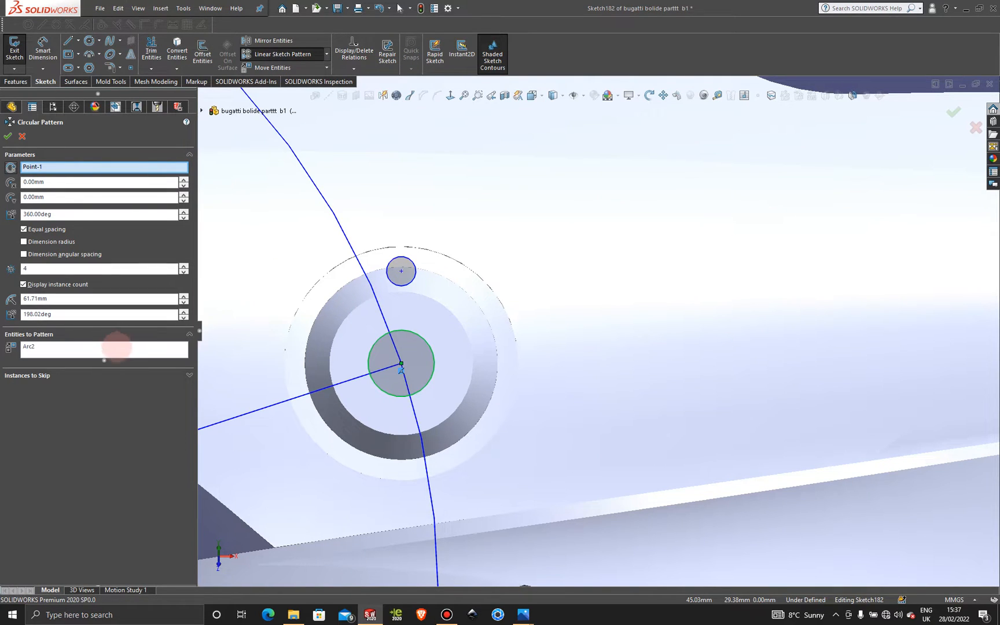
pyautogui.click(112, 346)
pyautogui.rightClick(112, 349)
pyautogui.click(148, 357)
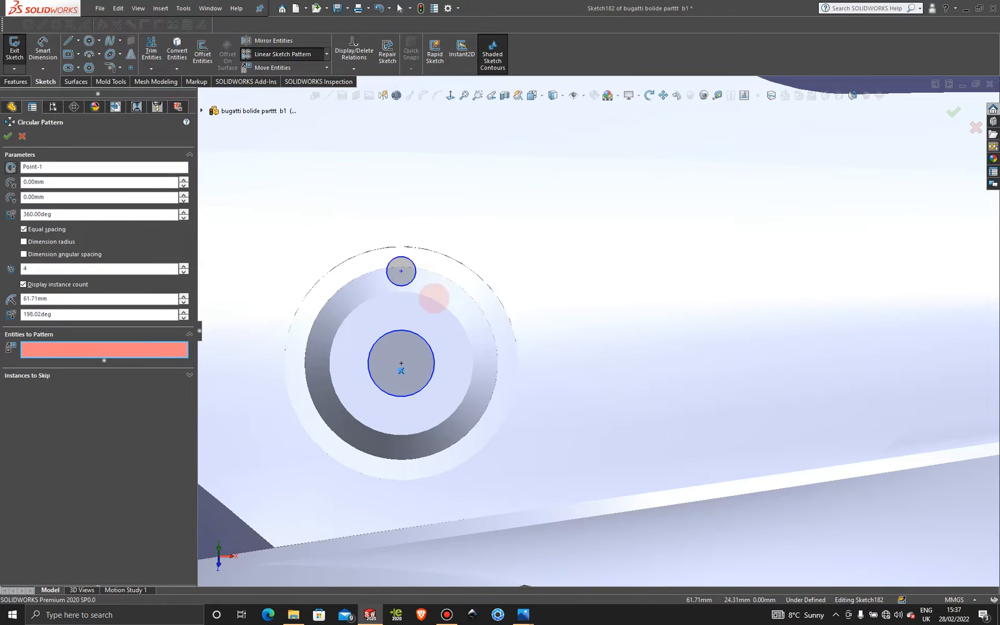
pyautogui.click(401, 270)
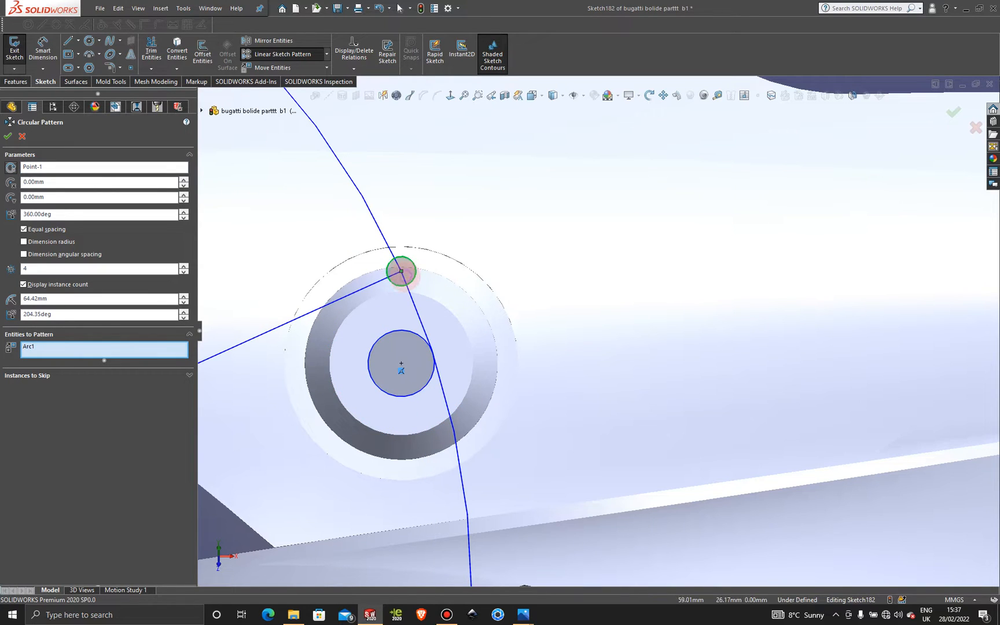
# Pattern the rim circle around the centre circle's midpoint with 14 equally spaced instances over 360 degrees.
pyautogui.click(81, 166)
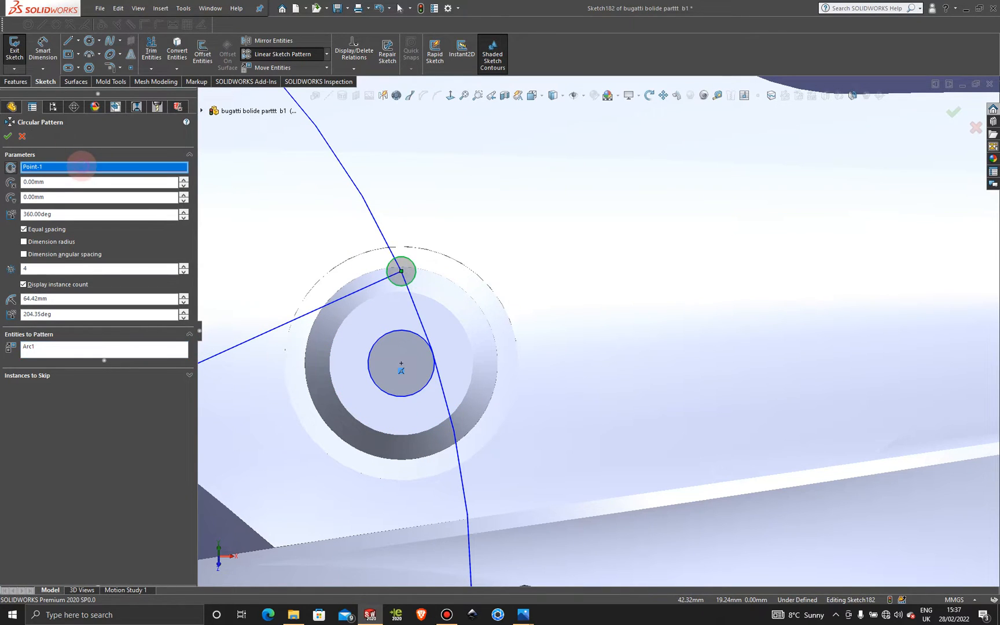
pyautogui.rightClick(83, 167)
pyautogui.click(122, 173)
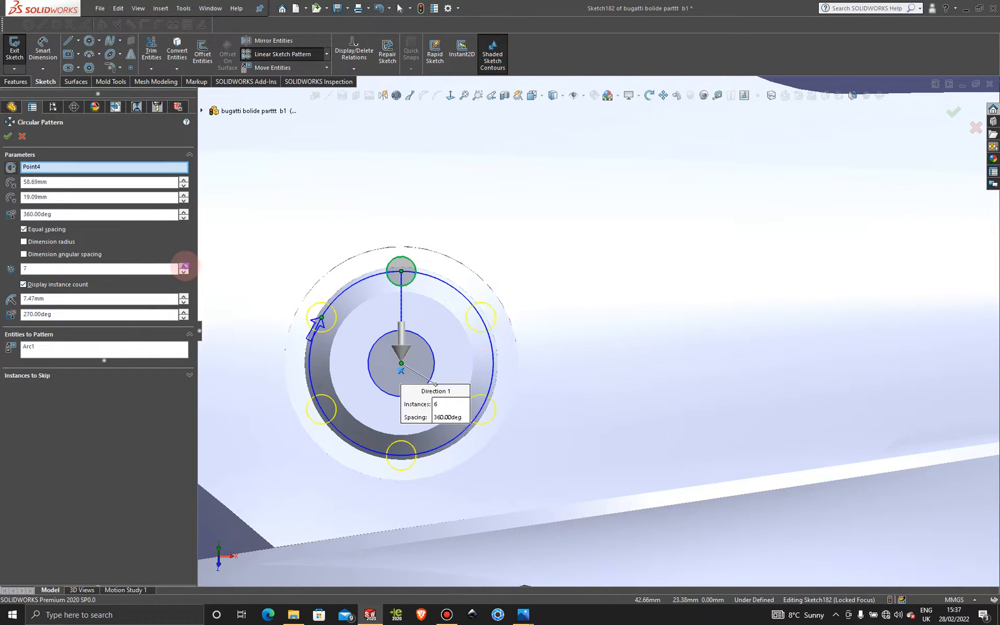
pyautogui.click(184, 266)
pyautogui.click(184, 265)
pyautogui.click(184, 265)
pyautogui.click(184, 265)
pyautogui.click(184, 266)
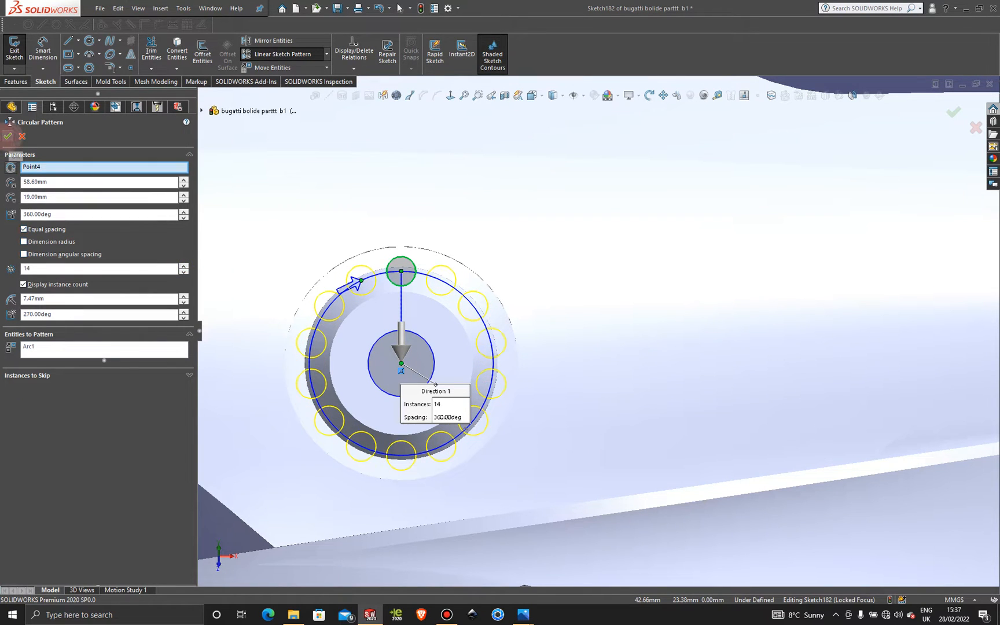
pyautogui.click(7, 136)
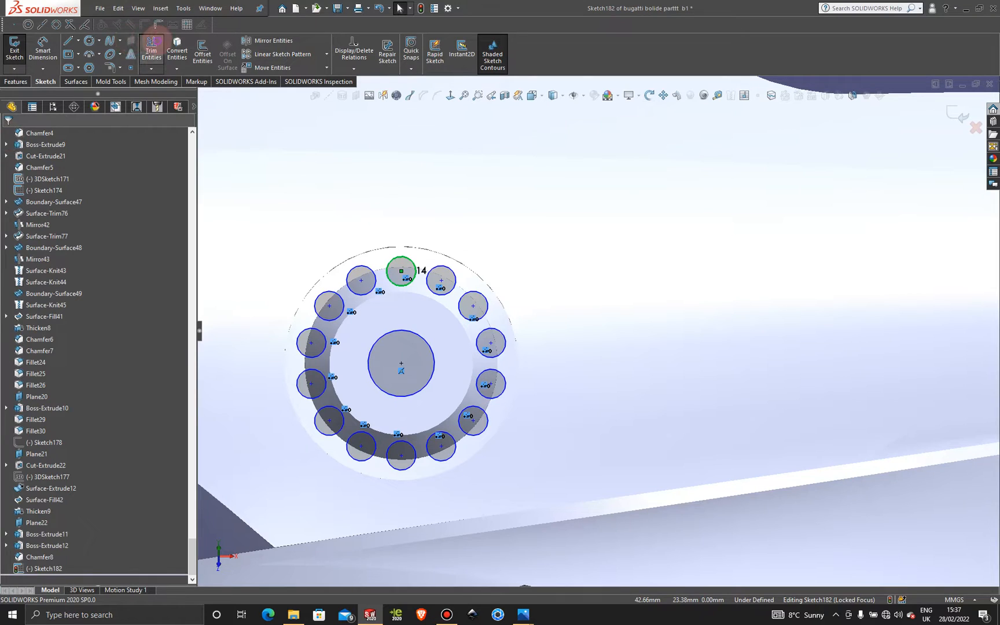
# Trim away the large circle at the cap's centre.
pyautogui.click(152, 46)
pyautogui.moveTo(426, 341); pyautogui.dragTo(360, 369)
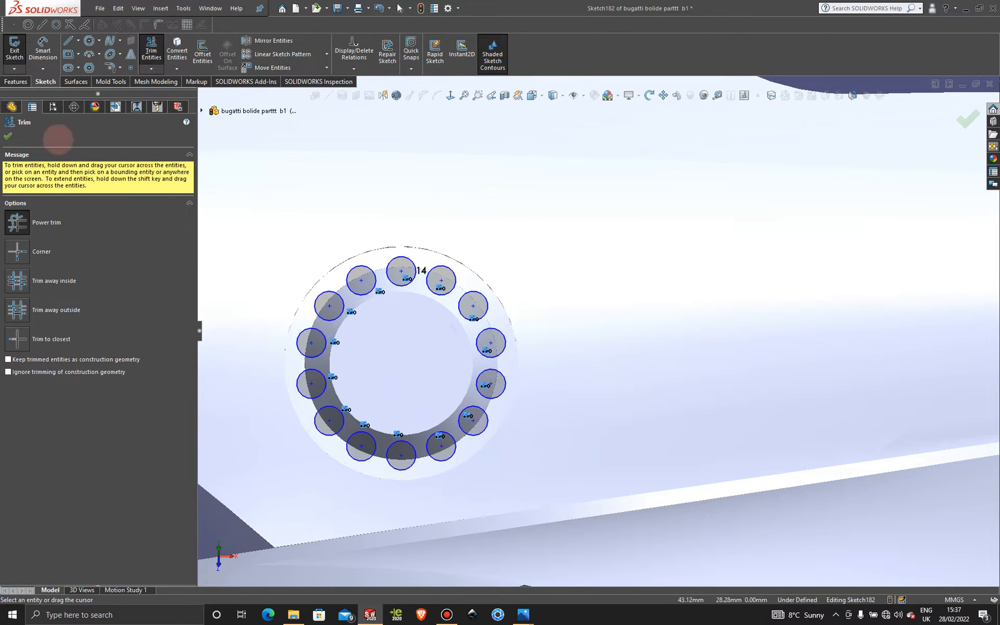
pyautogui.click(9, 136)
# Cut the 14 patterned rim circles into the cap with a blind extruded cut 2 mm deep.
pyautogui.click(16, 81)
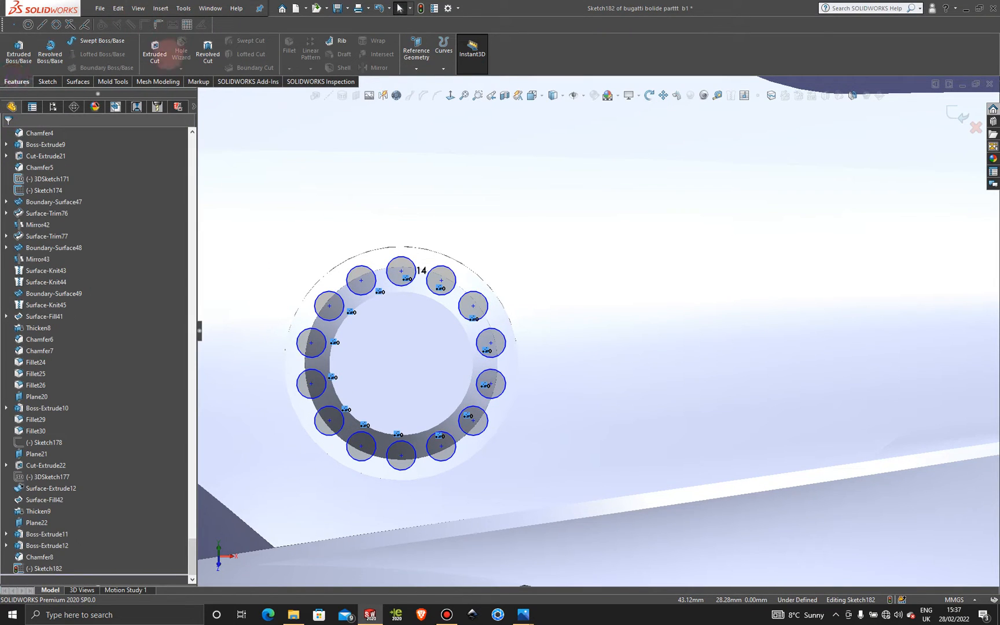
pyautogui.click(155, 49)
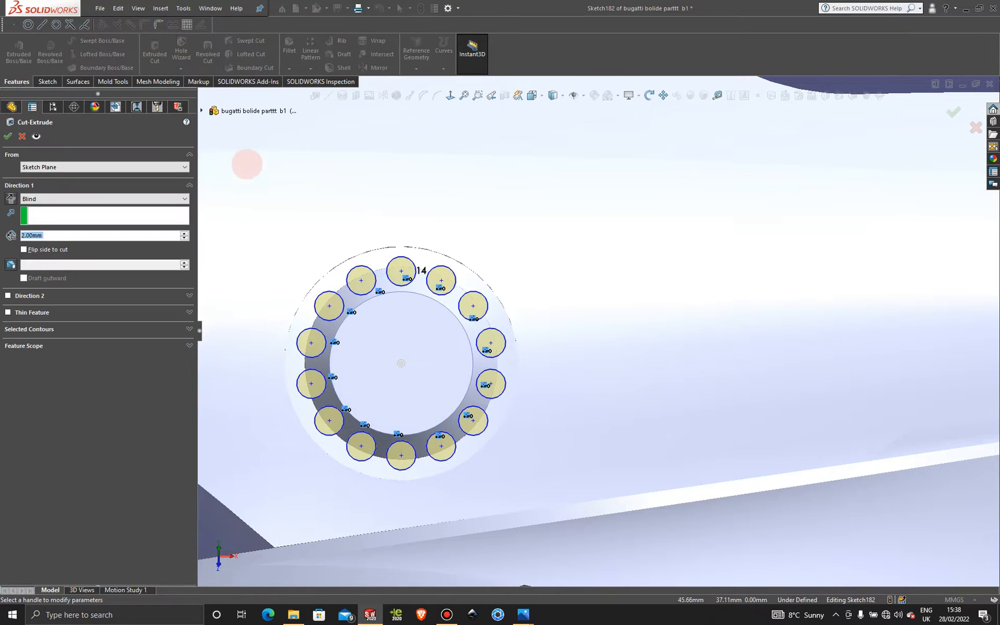
pyautogui.moveTo(271, 193); pyautogui.dragTo(312, 223, button='middle')
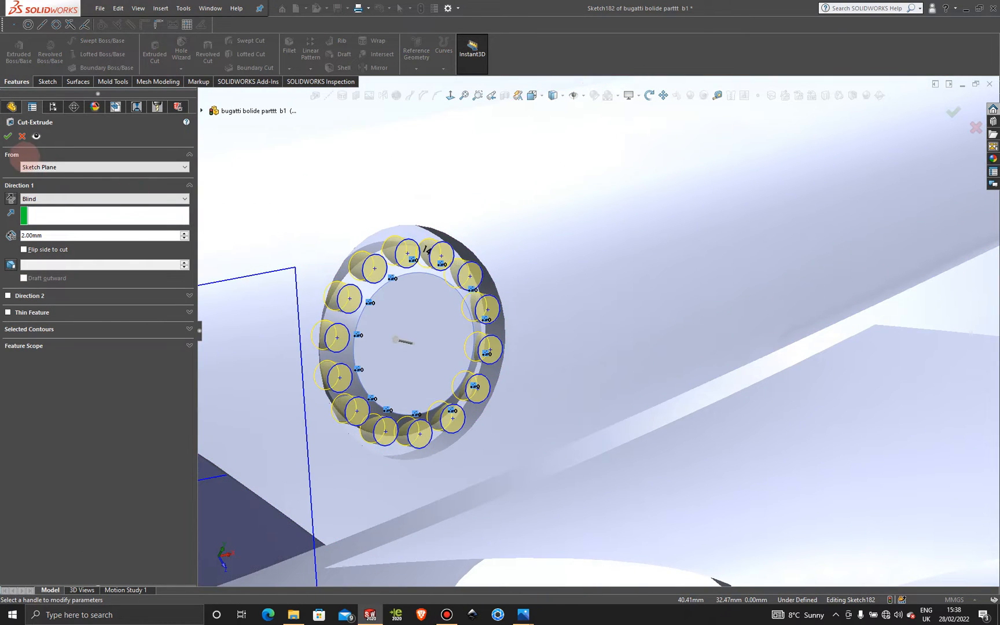
pyautogui.click(7, 137)
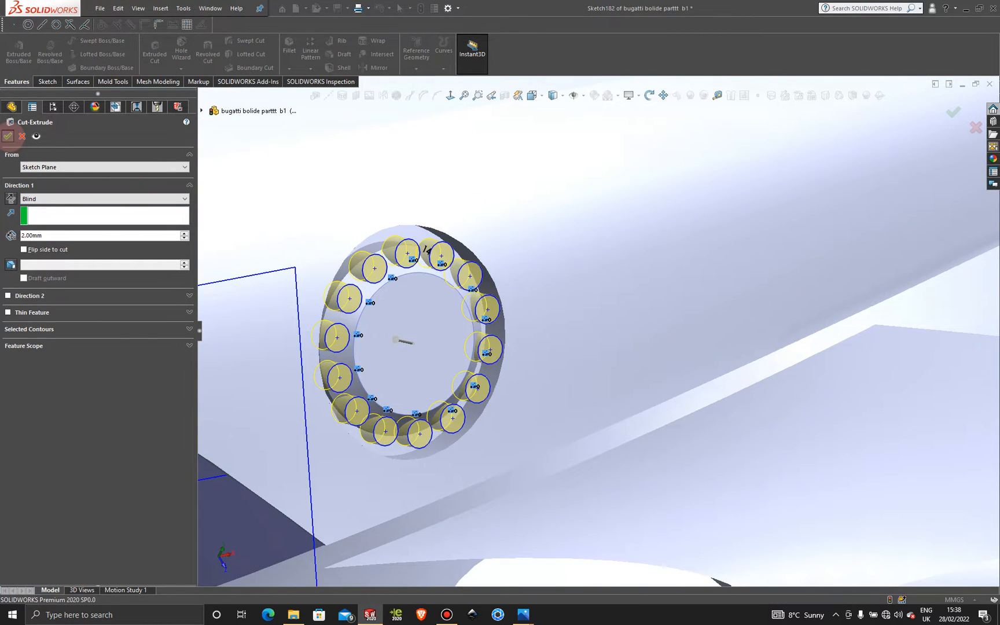
pyautogui.scroll(6, 672, 348)
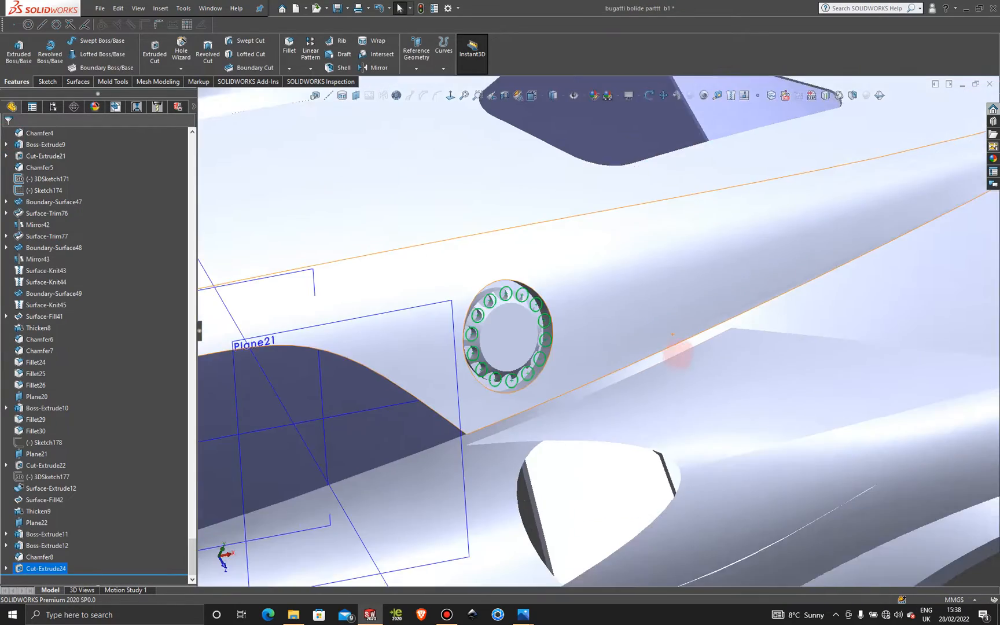
pyautogui.click(794, 501)
# Examine the notched filler cap both up close and in relation to the whole car body.
pyautogui.scroll(4, 623, 383)
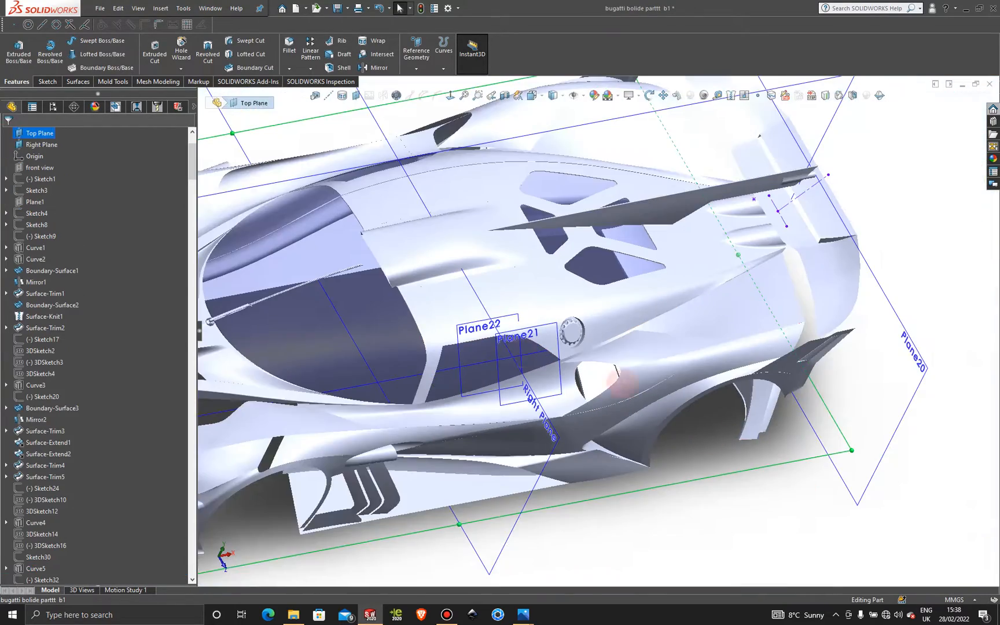
pyautogui.moveTo(476, 341)
pyautogui.mouseDown(button='middle')
pyautogui.moveTo(390, 317)
pyautogui.moveTo(487, 346)
pyautogui.moveTo(476, 336)
pyautogui.mouseUp(button='middle')
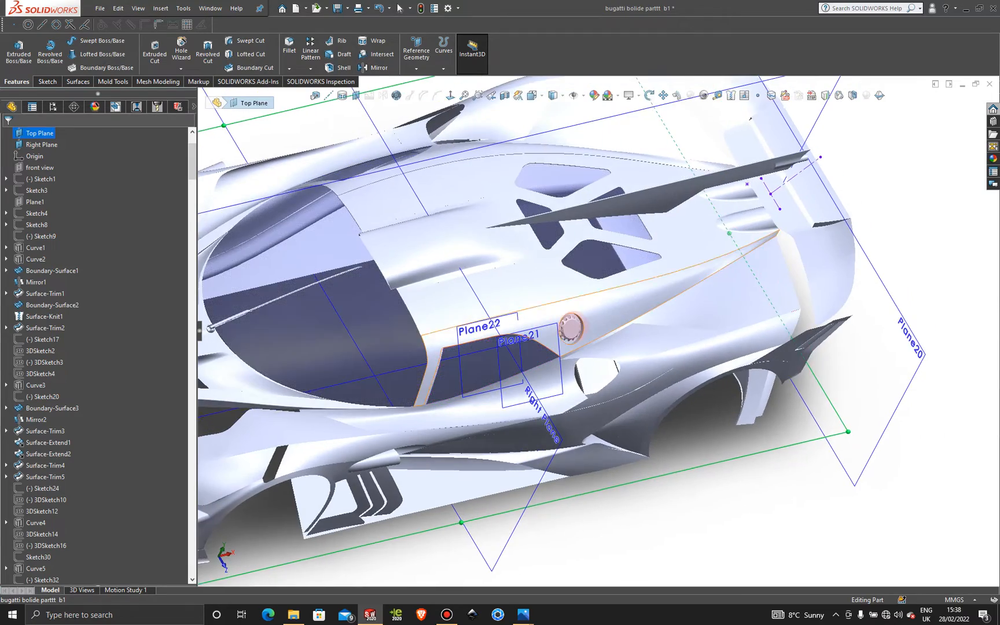
pyautogui.scroll(-6, 576, 328)
pyautogui.scroll(-4, 576, 327)
pyautogui.scroll(3, 558, 352)
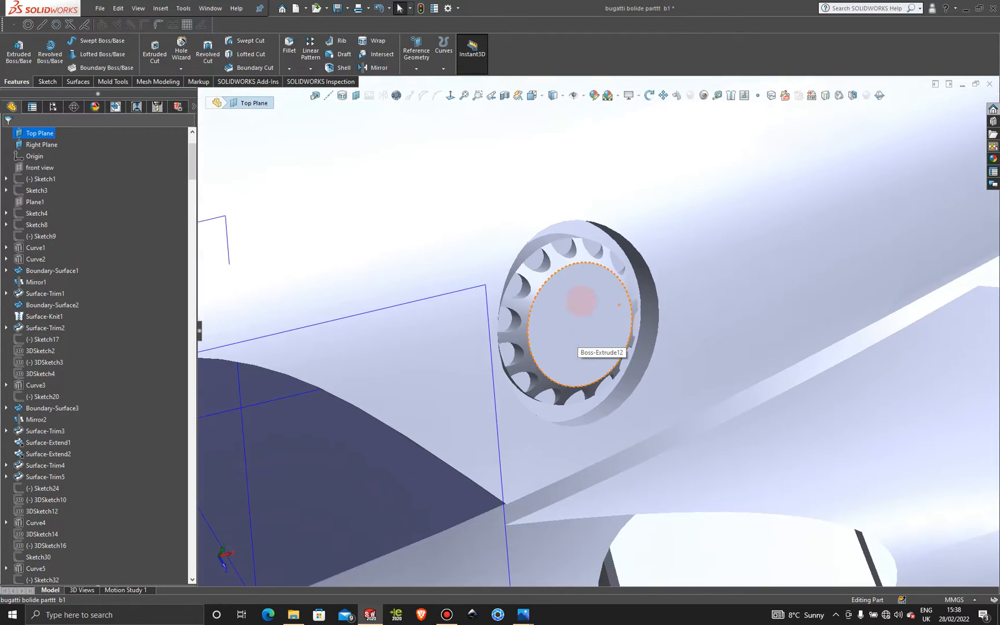
pyautogui.scroll(-4, 585, 293)
pyautogui.scroll(10, 756, 411)
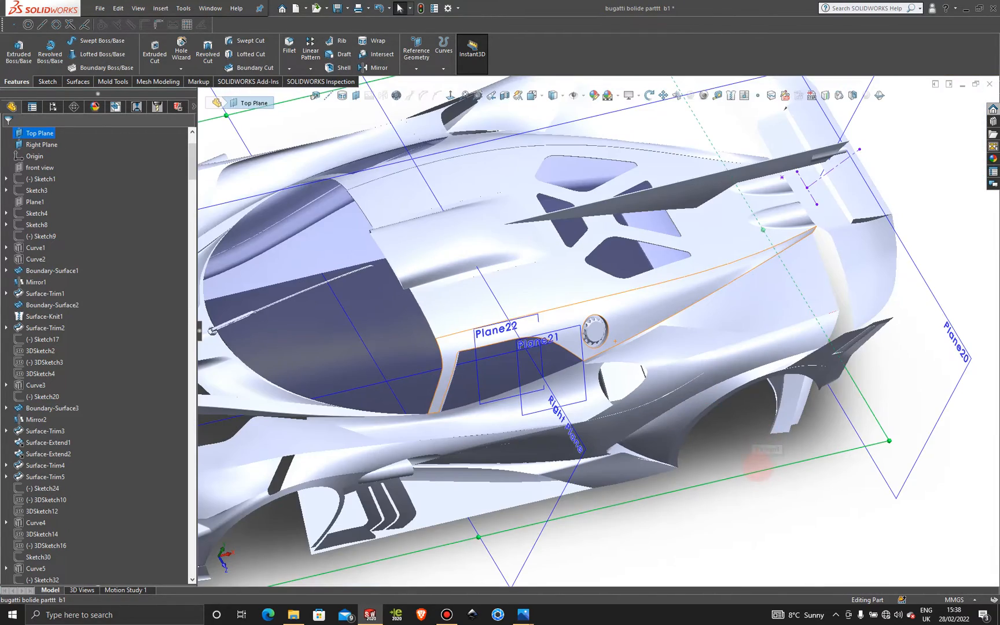
pyautogui.moveTo(678, 541); pyautogui.dragTo(666, 517, button='middle')
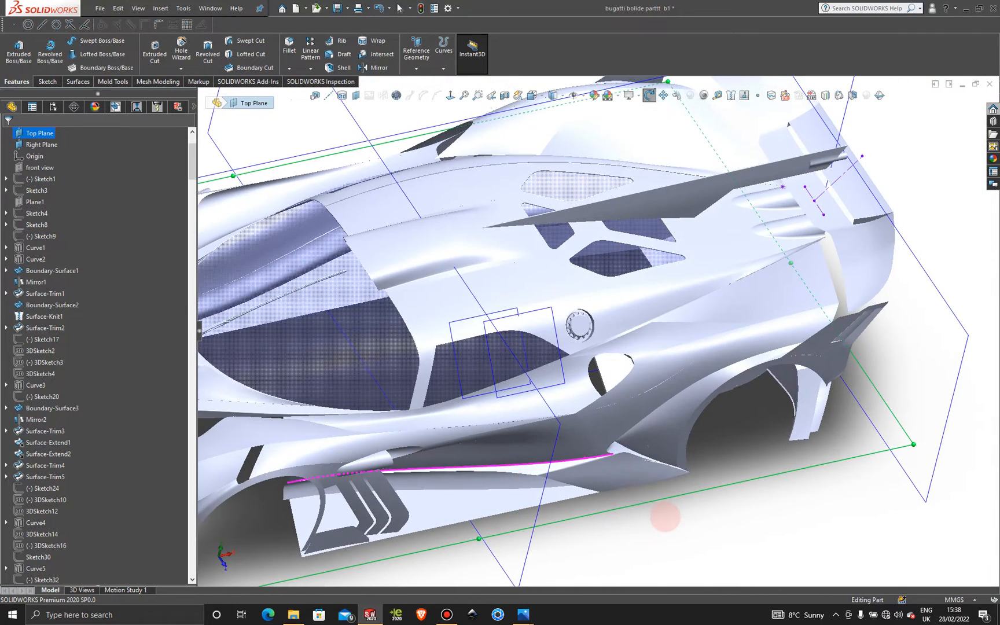
# Start a symmetric fillet with a 0.2 mm radius for the cap's notches.
pyautogui.scroll(-8, 614, 376)
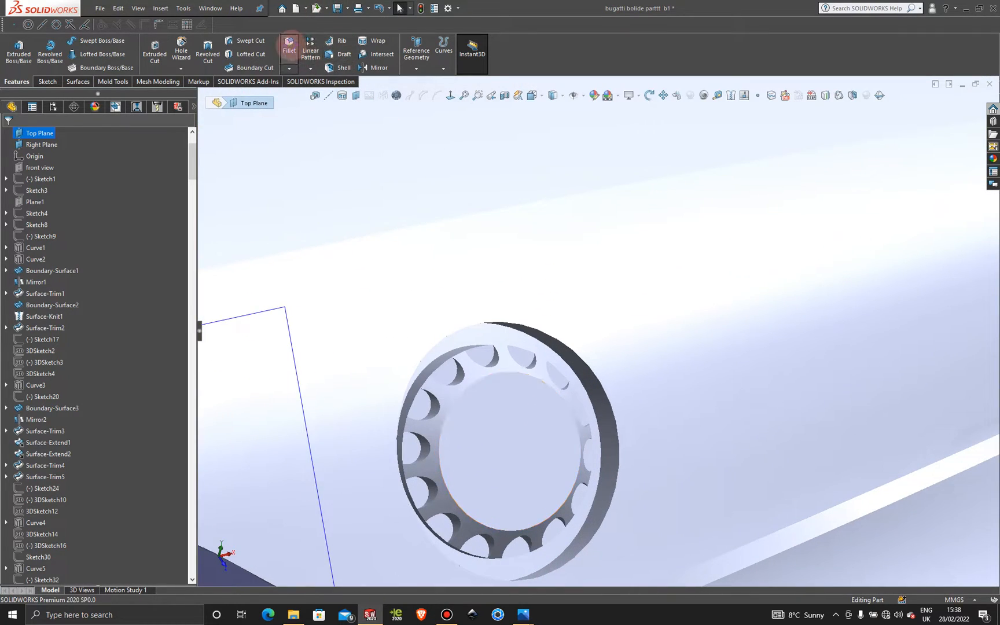
pyautogui.click(289, 43)
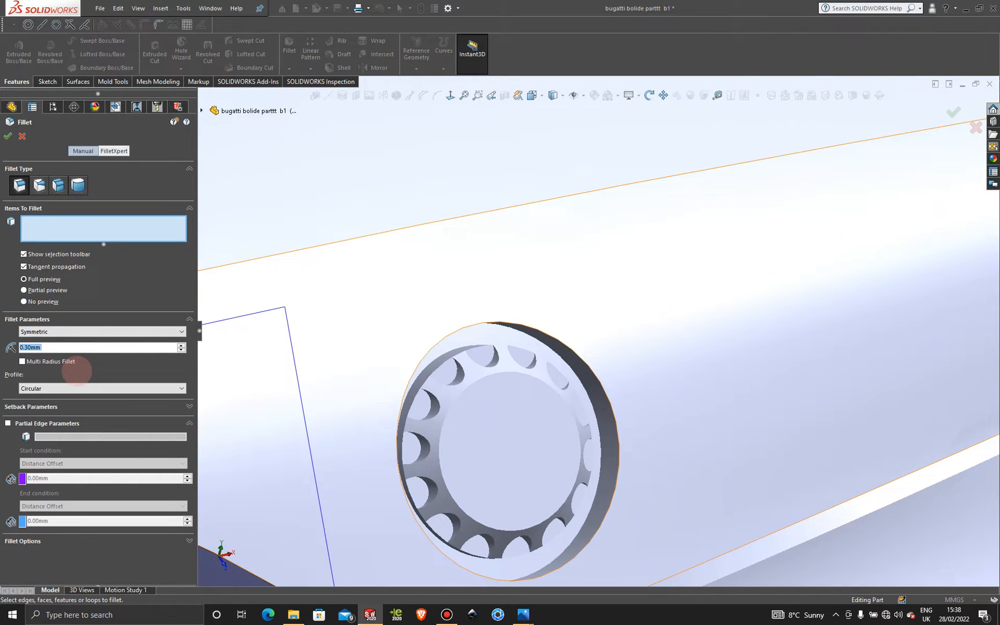
pyautogui.write('0.2')
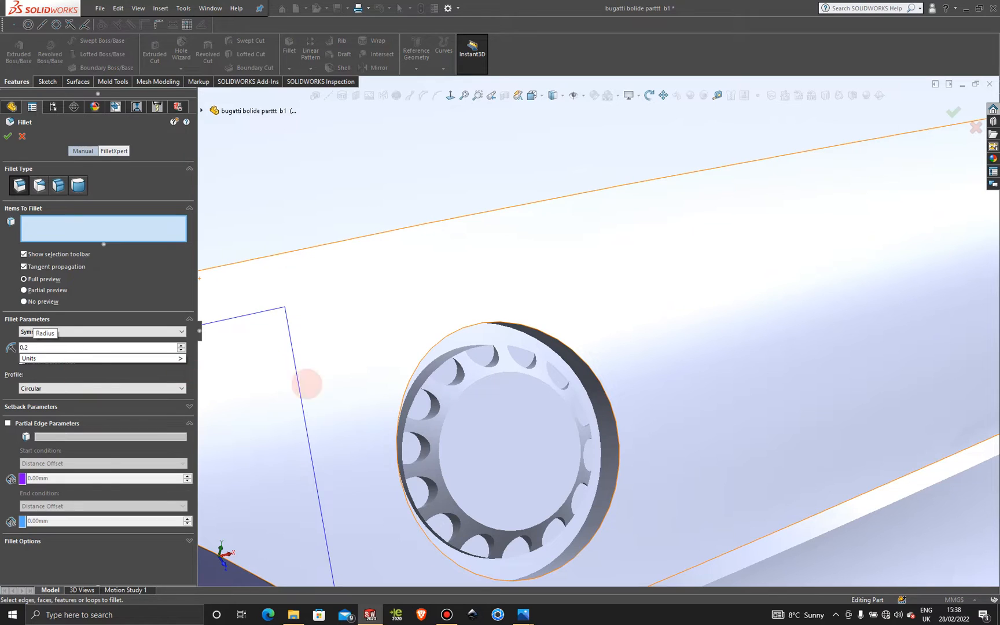
pyautogui.click(446, 398)
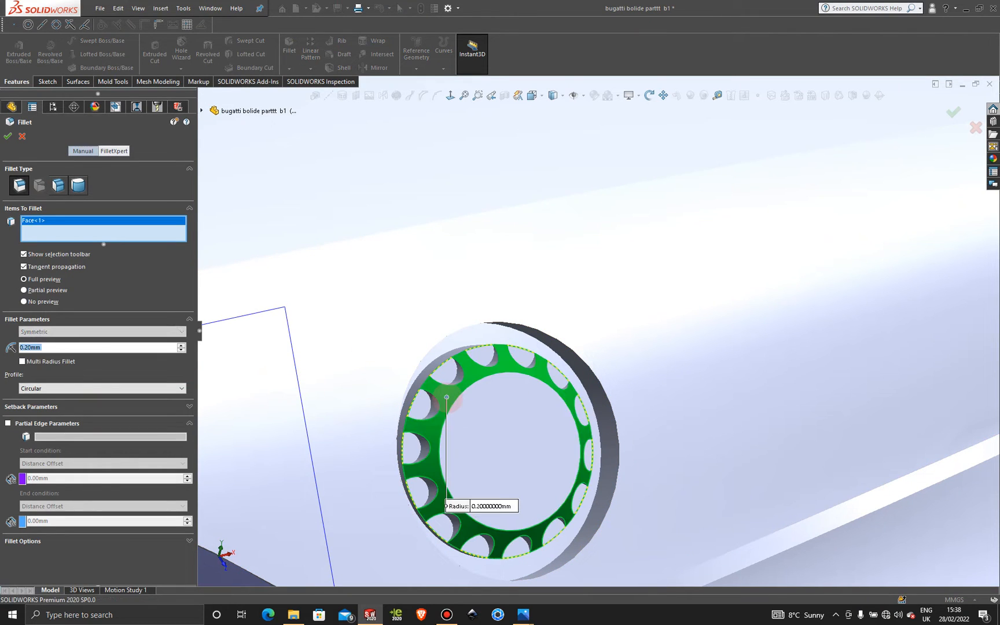
pyautogui.click(468, 376)
pyautogui.click(461, 382)
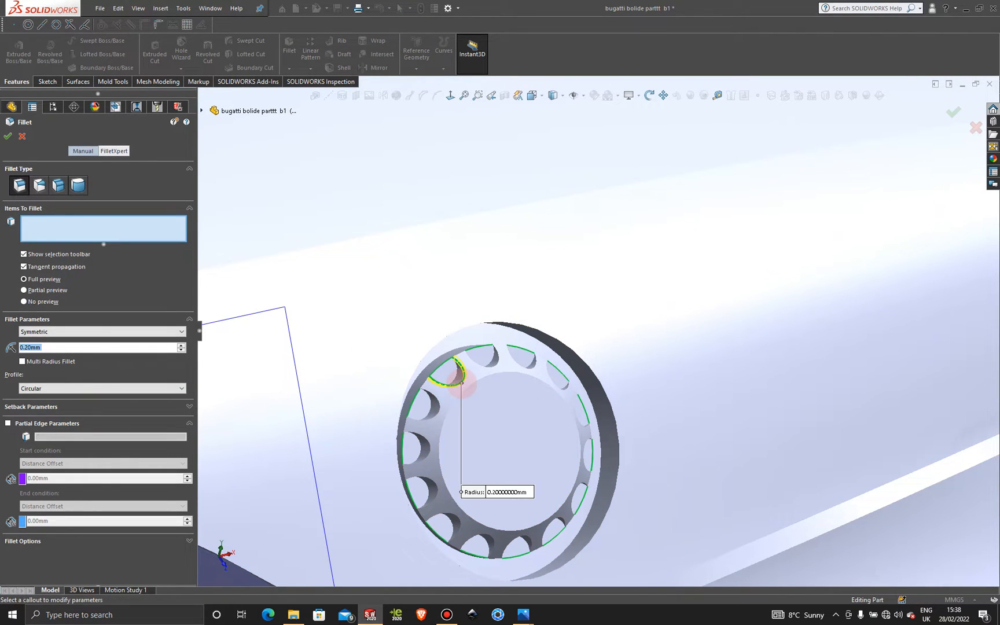
pyautogui.click(488, 365)
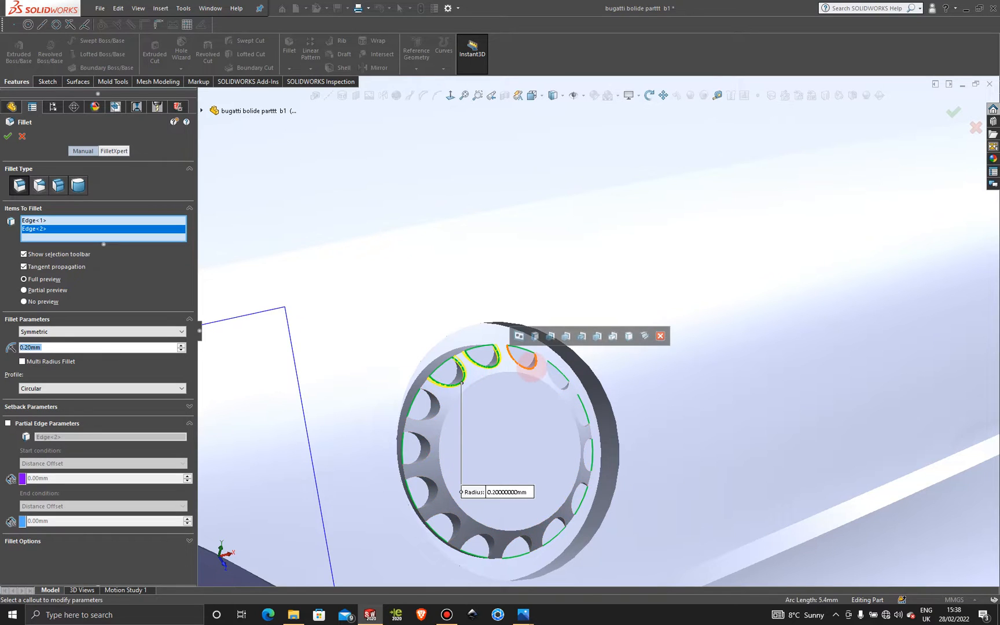
pyautogui.click(528, 361)
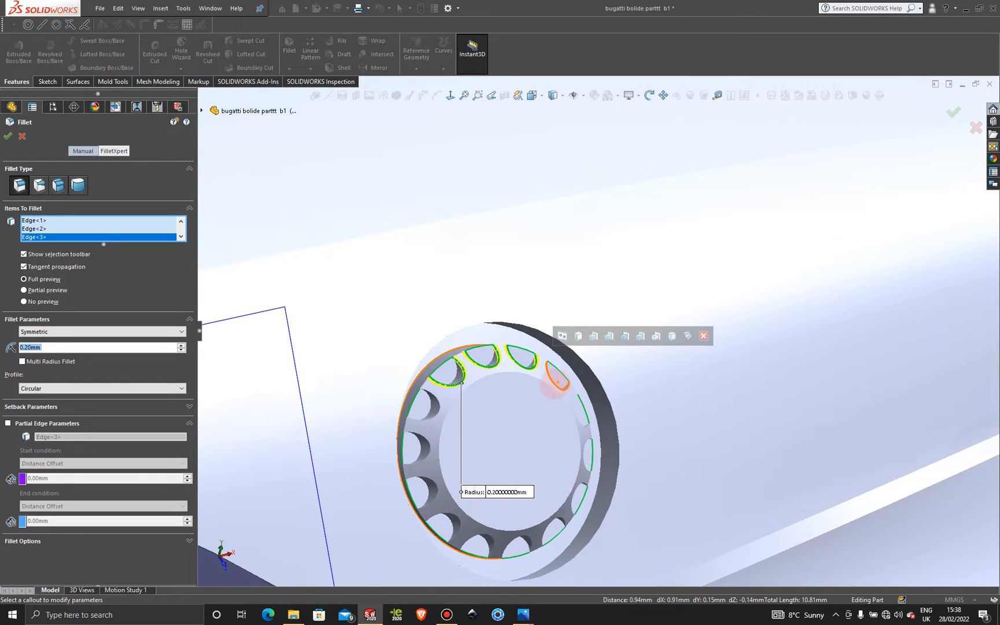
pyautogui.click(554, 380)
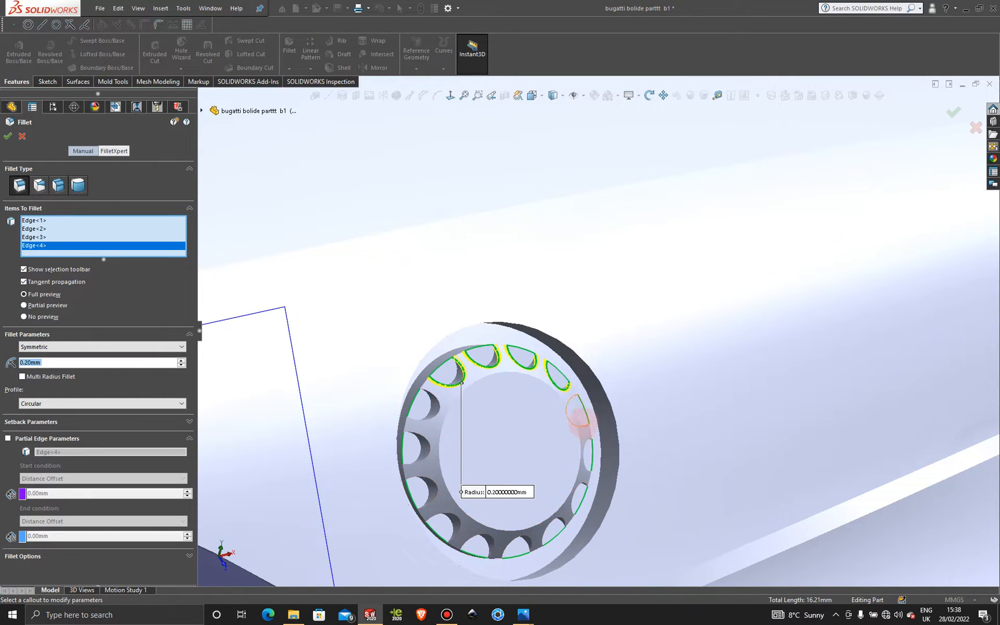
pyautogui.click(579, 428)
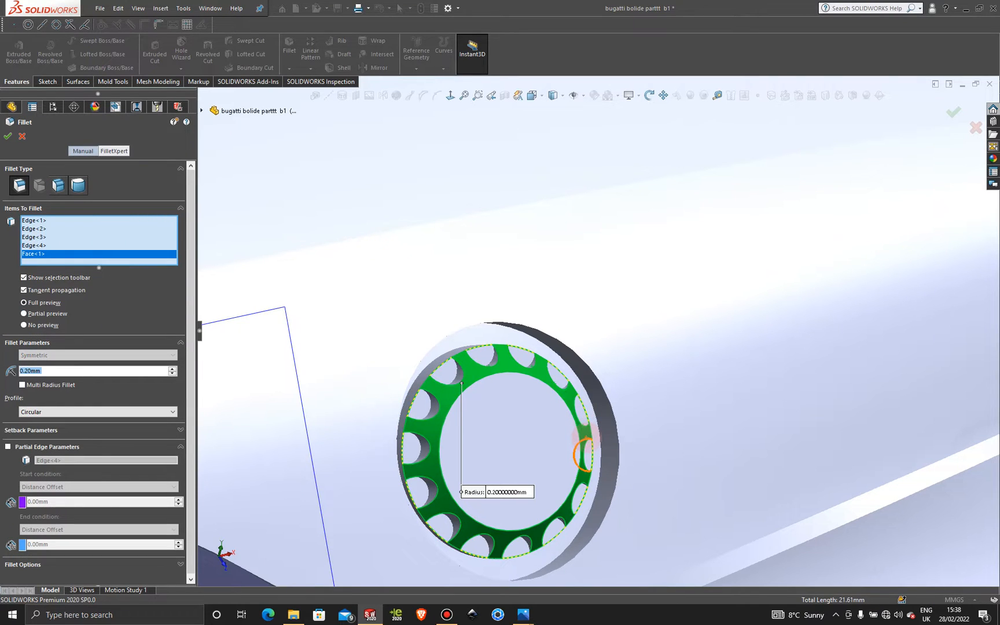
pyautogui.click(581, 412)
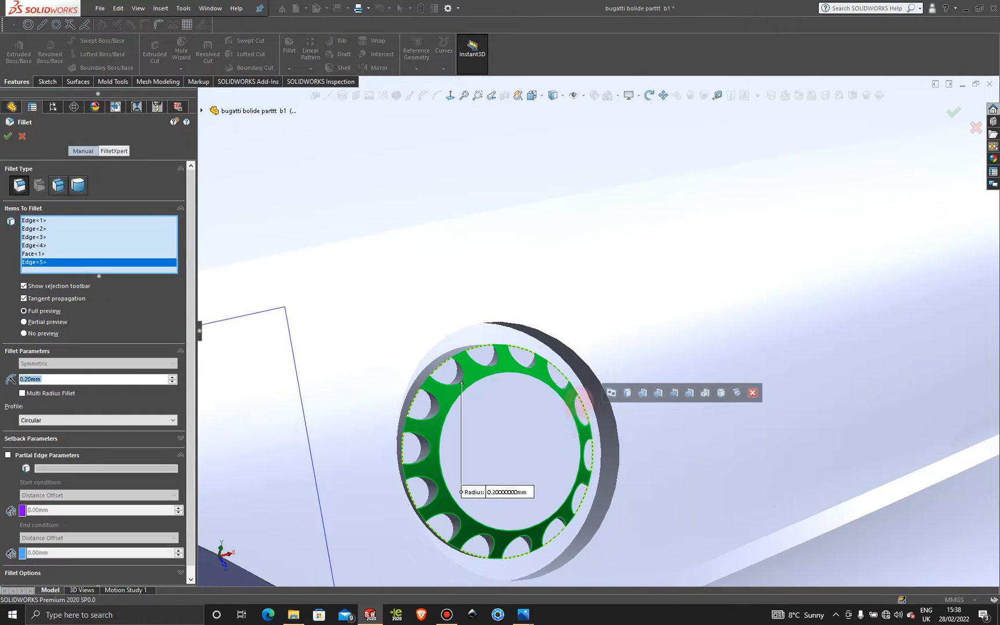
pyautogui.click(565, 389)
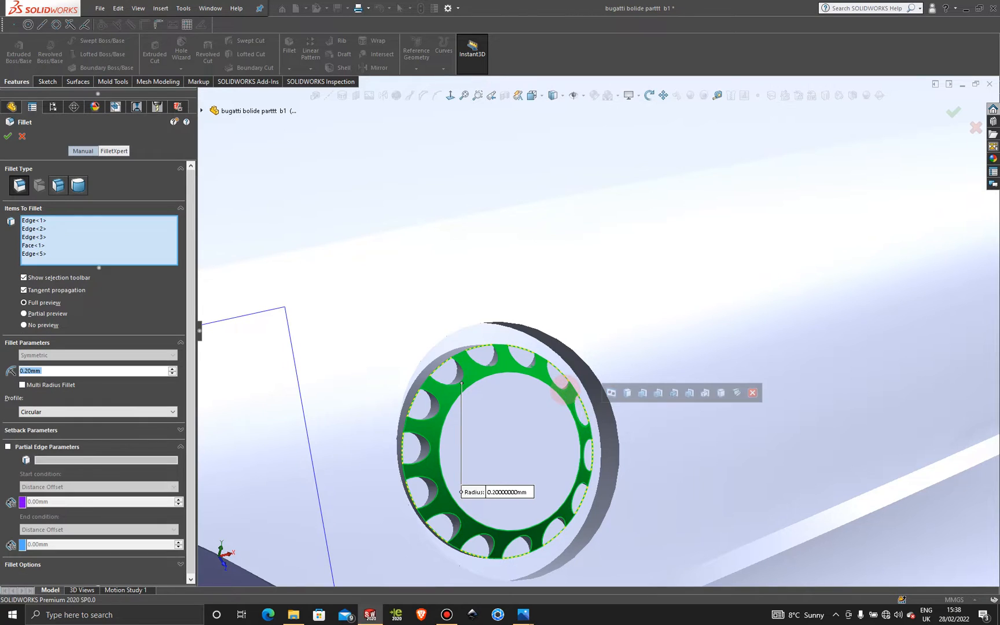
pyautogui.rightClick(132, 232)
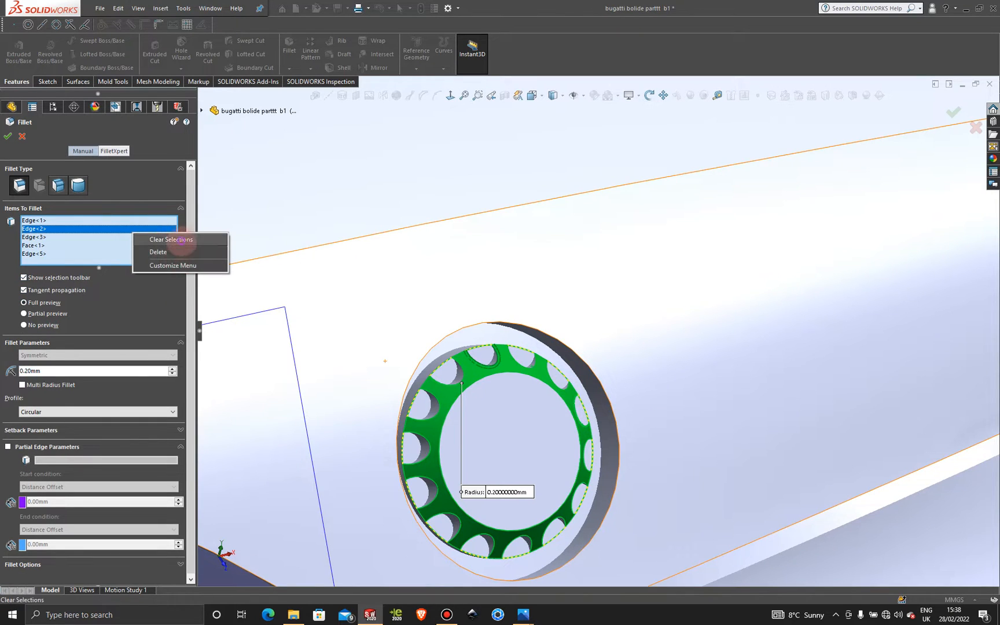
pyautogui.click(165, 241)
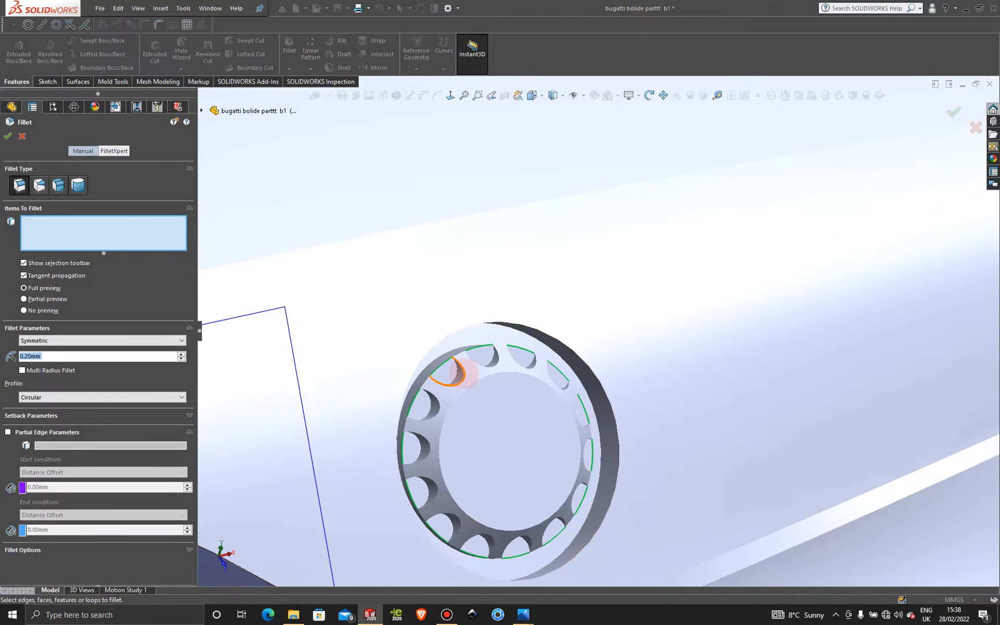
# Fillet the edges of all 14 rim notches and the cap's central circular edge with a 0.2 mm radius.
pyautogui.click(462, 374)
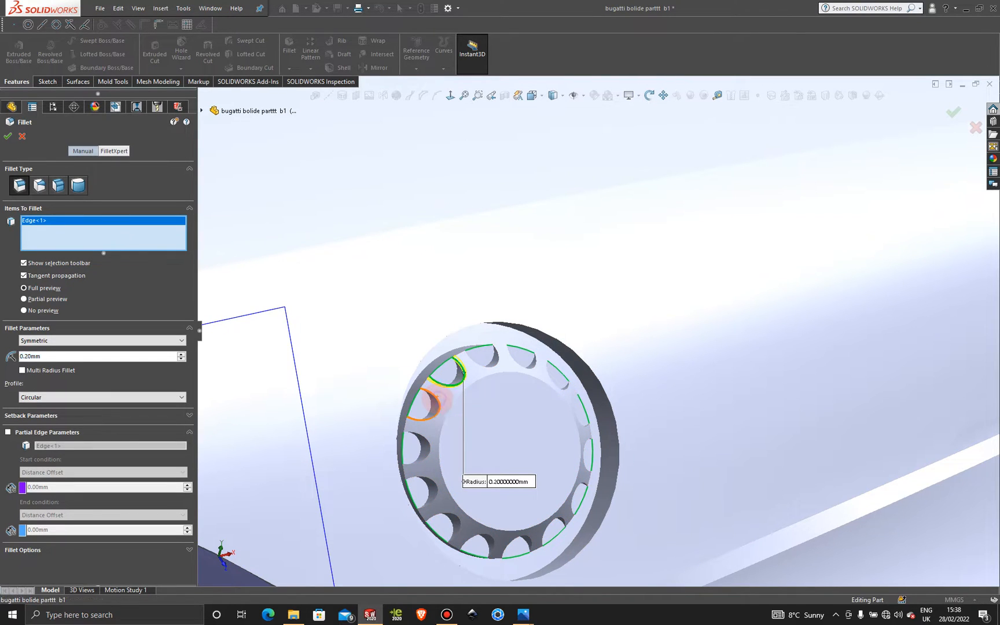
pyautogui.click(430, 405)
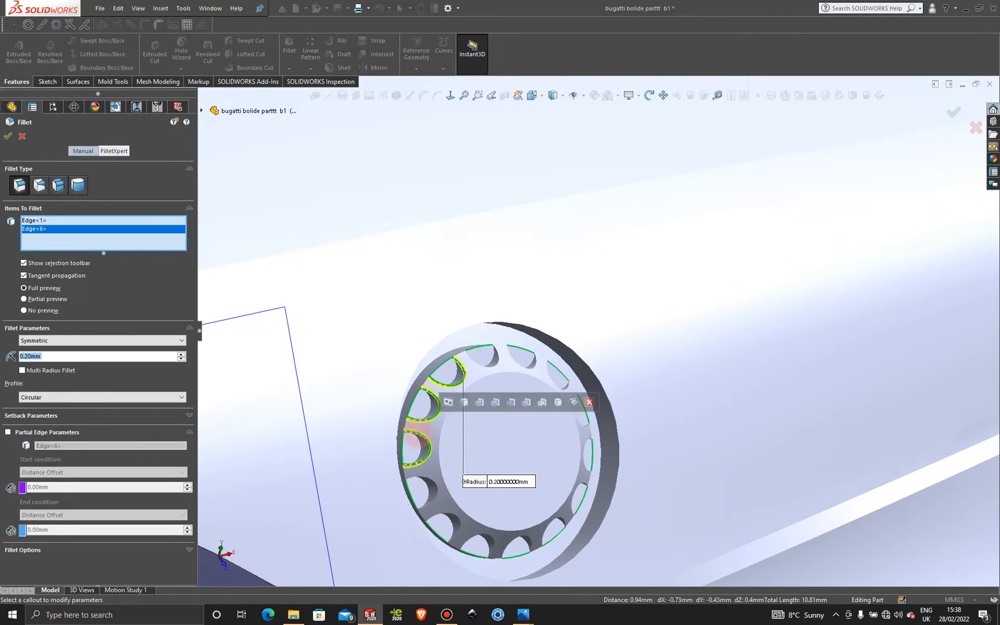
pyautogui.click(418, 434)
pyautogui.scroll(-2, 547, 548)
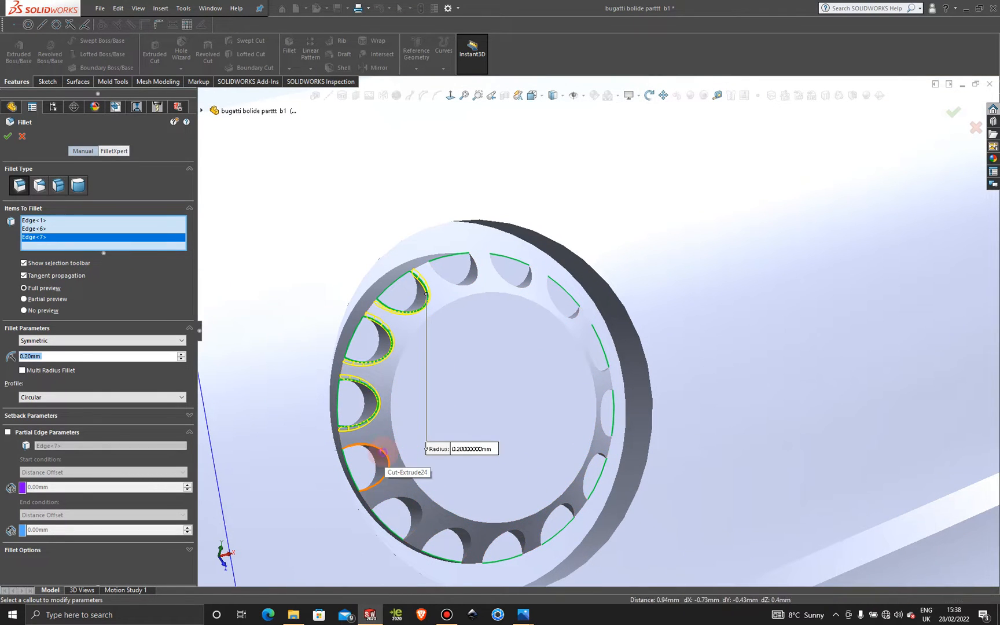
pyautogui.click(382, 452)
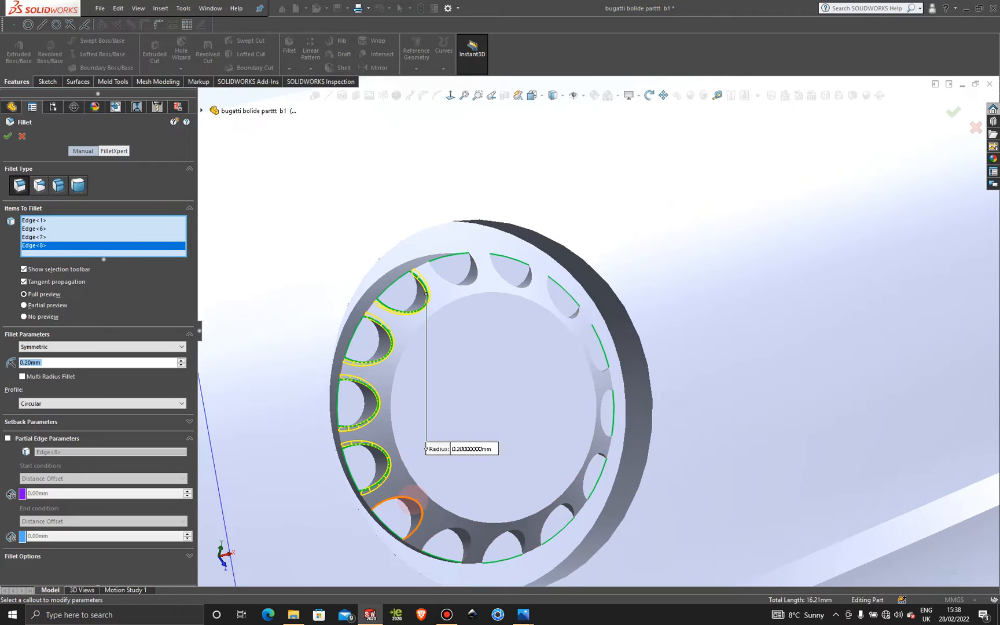
pyautogui.click(409, 500)
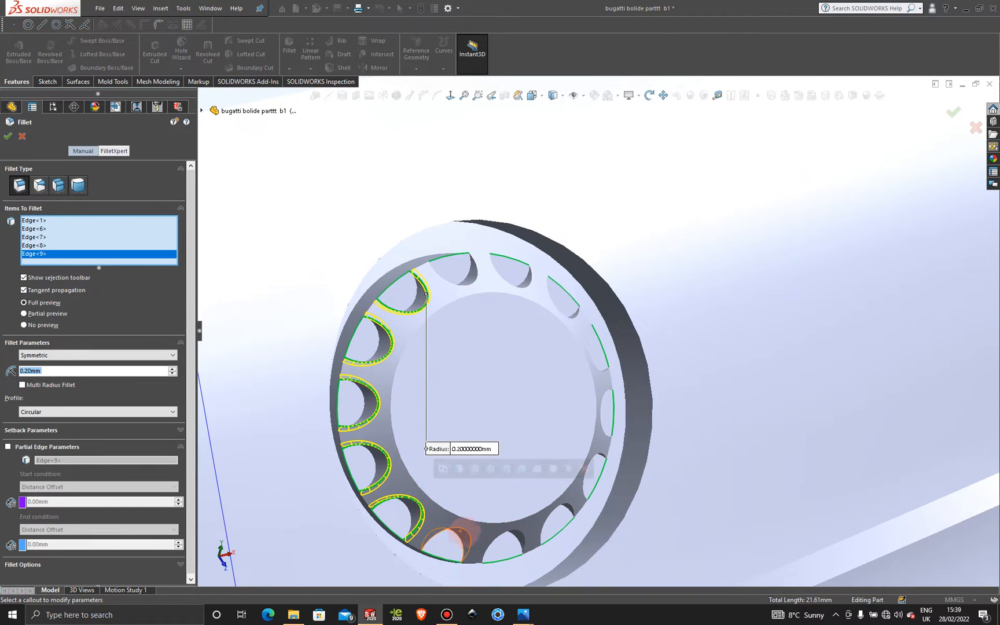
pyautogui.click(451, 535)
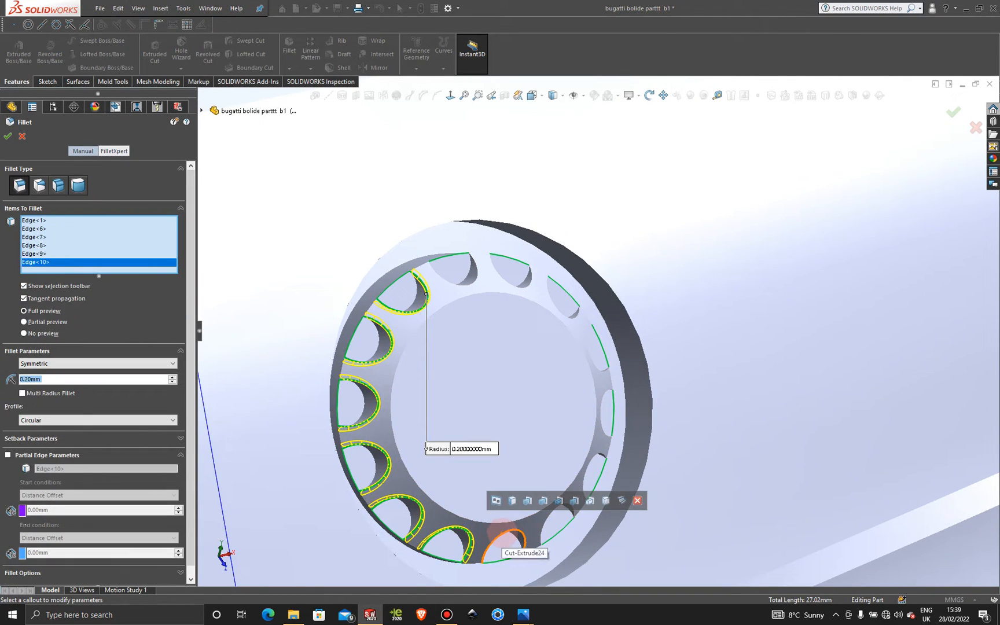
pyautogui.click(504, 536)
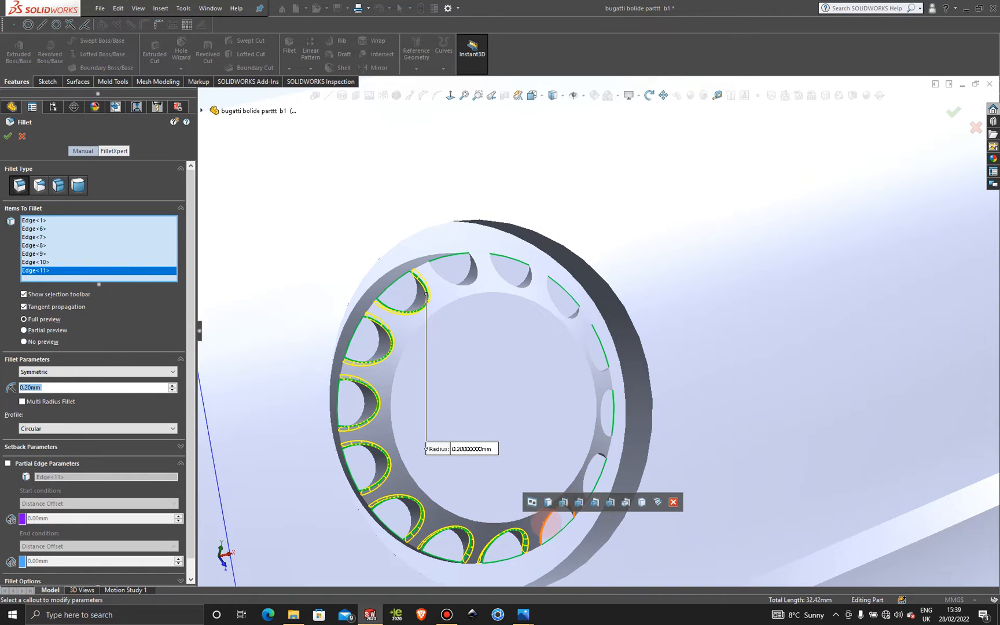
pyautogui.click(548, 523)
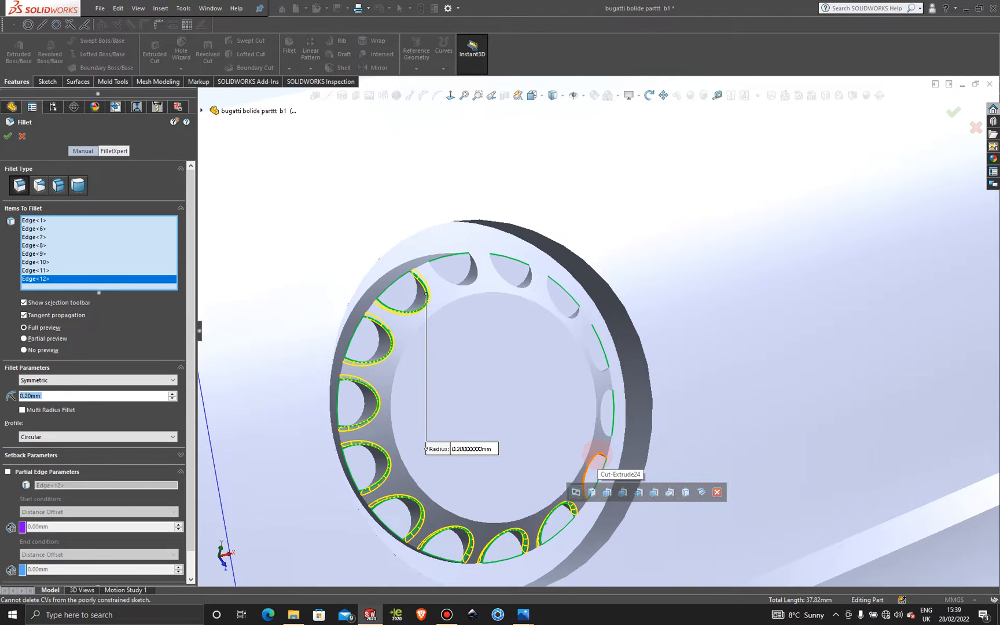
pyautogui.click(598, 462)
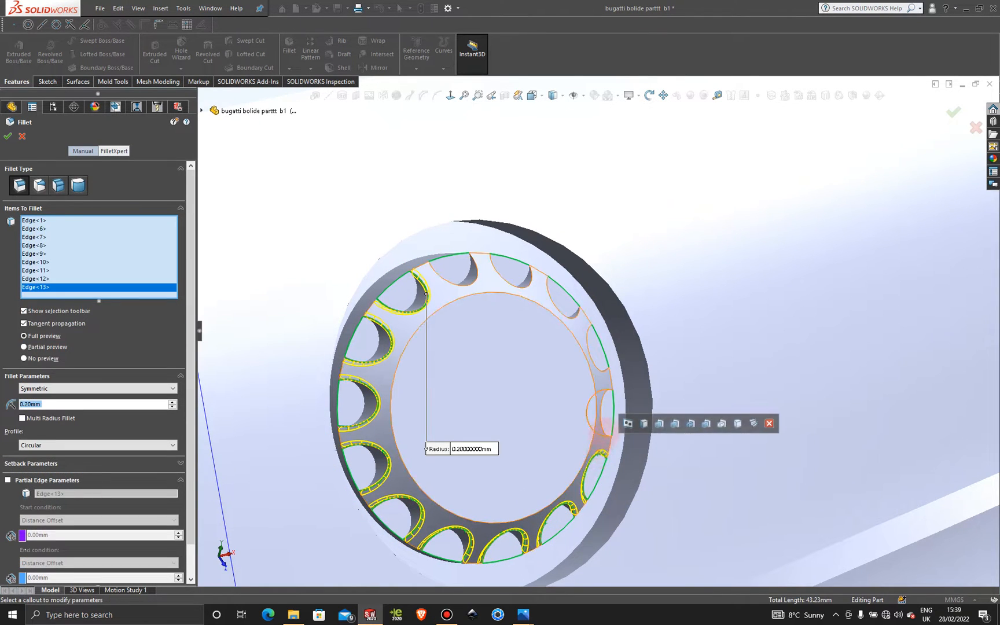
pyautogui.click(606, 408)
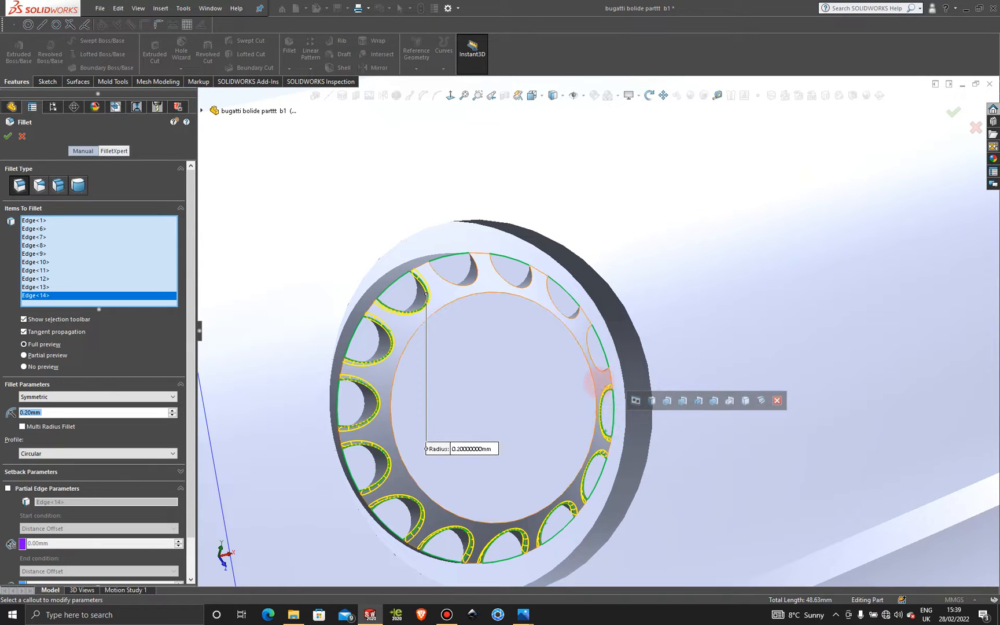
pyautogui.click(591, 363)
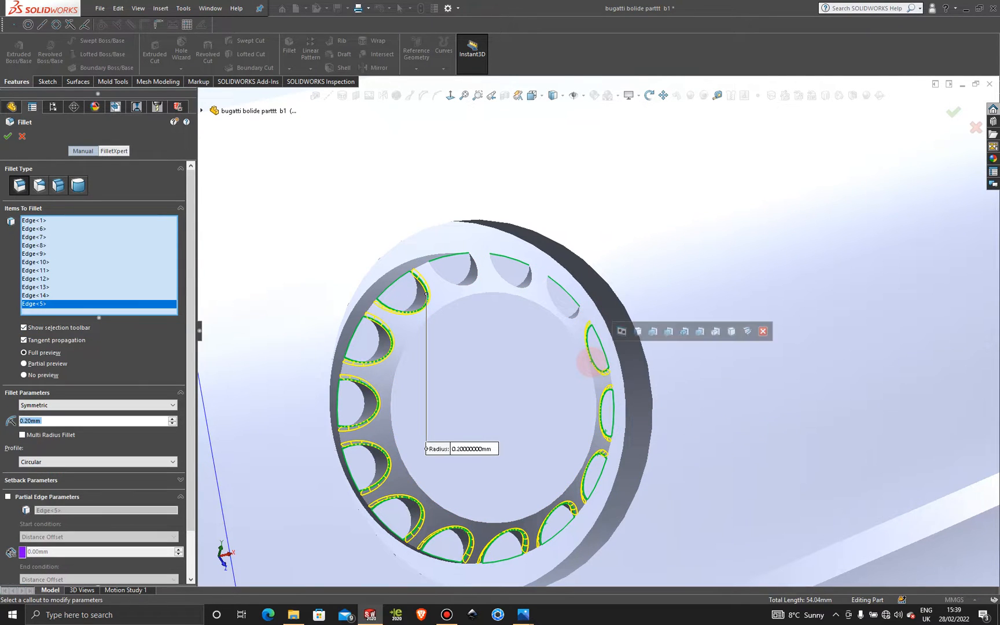
pyautogui.click(571, 318)
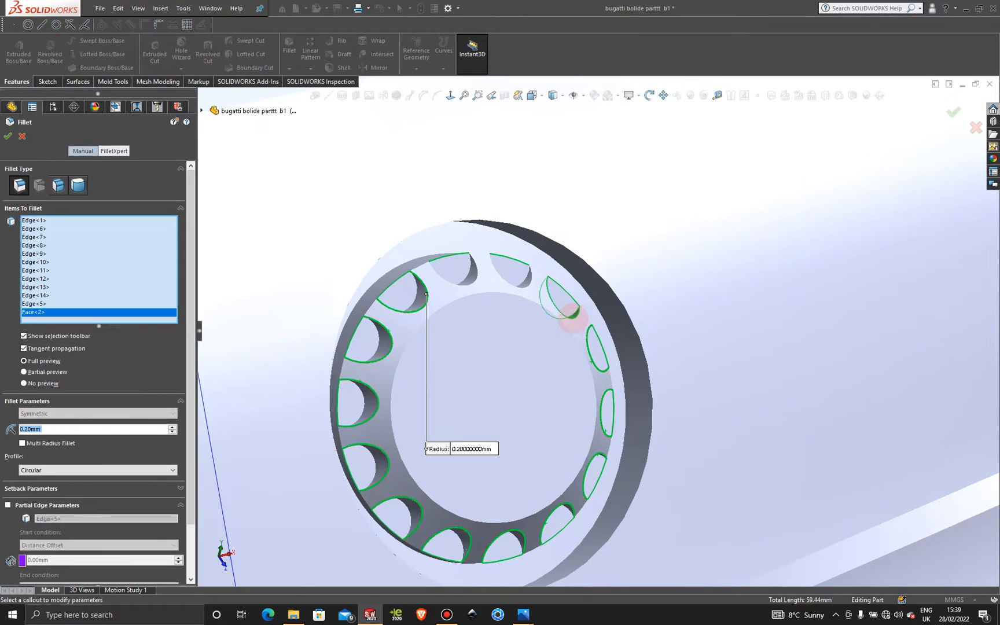
pyautogui.click(573, 319)
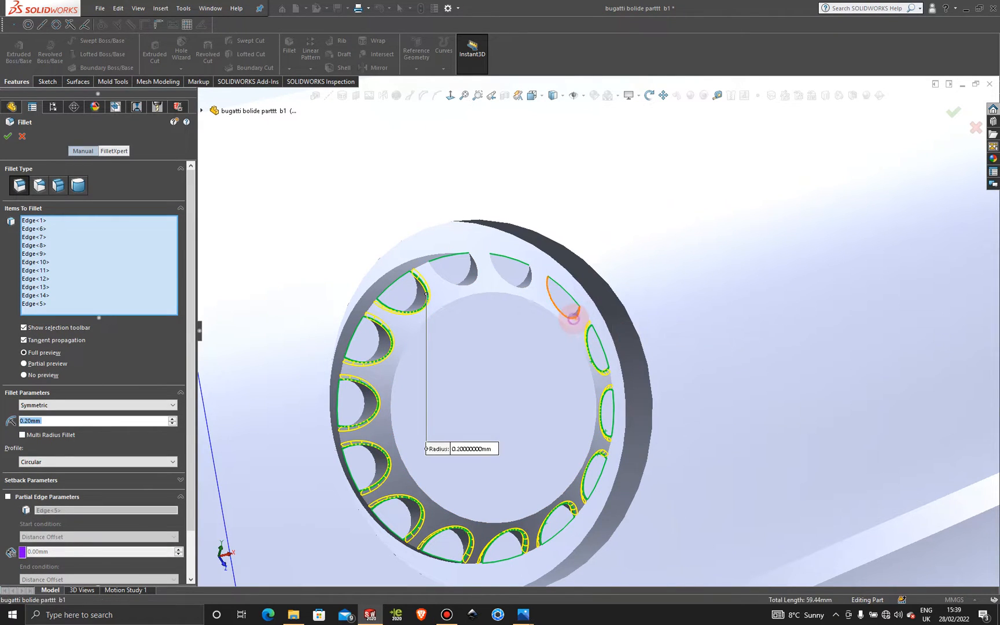
pyautogui.click(574, 315)
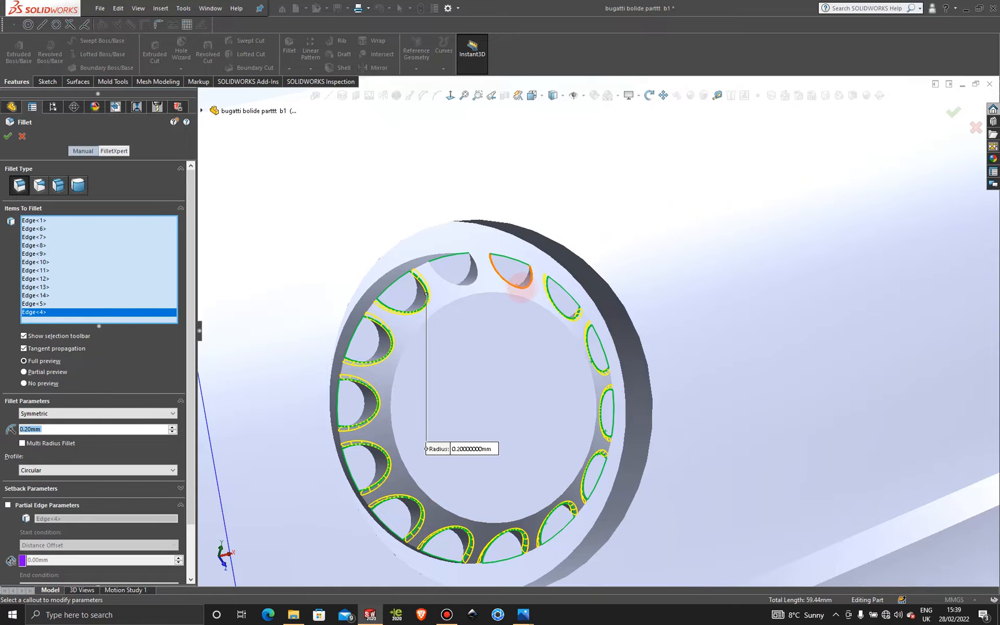
pyautogui.click(523, 288)
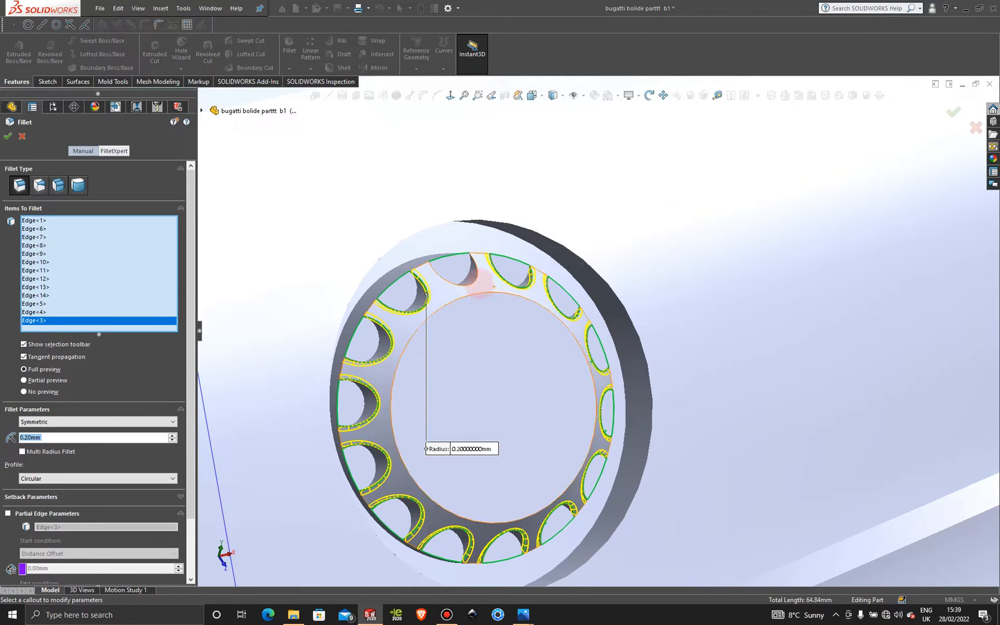
pyautogui.click(470, 281)
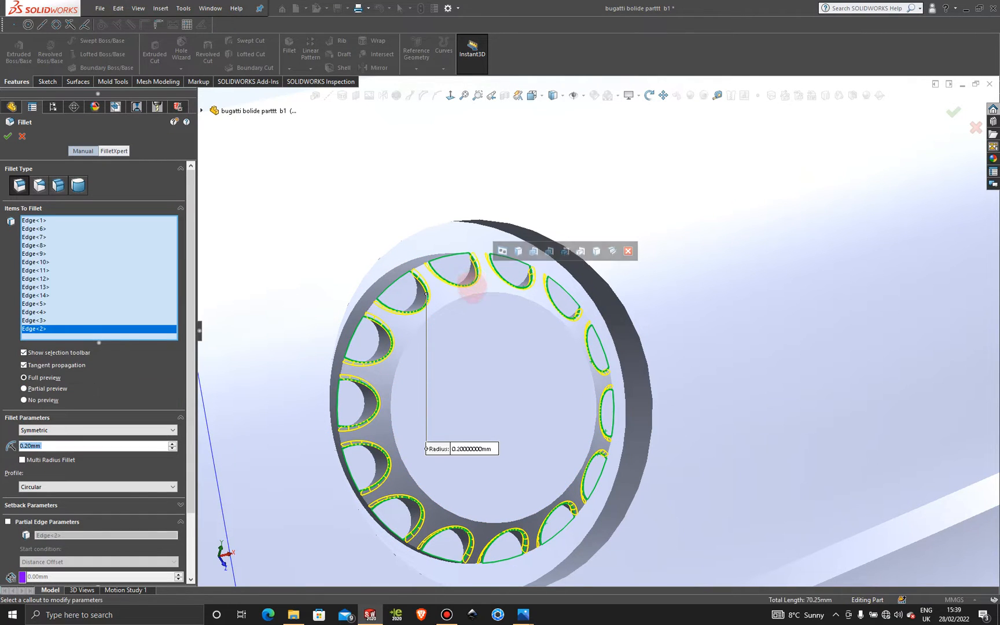
pyautogui.click(471, 291)
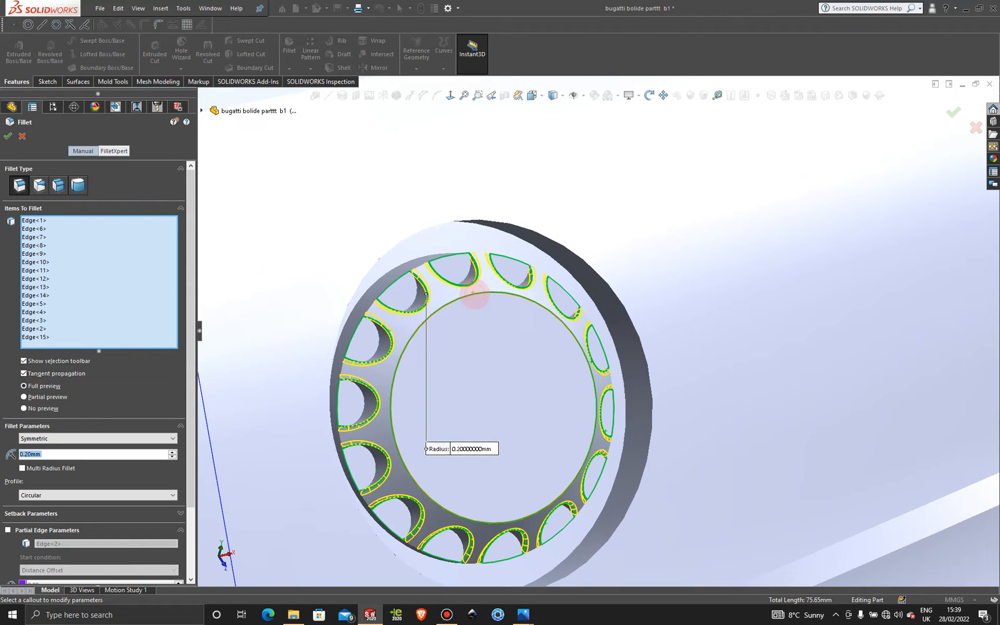
pyautogui.click(8, 137)
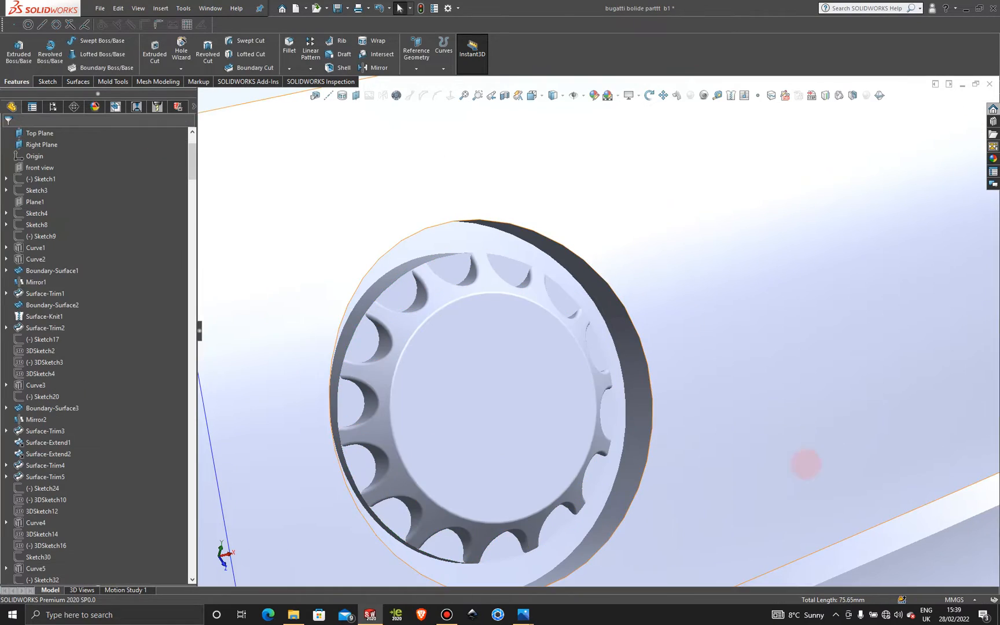
# Examine the filleted filler cap against the whole car body and the rear wing area.
pyautogui.scroll(8, 766, 364)
pyautogui.scroll(6, 730, 371)
pyautogui.moveTo(612, 376); pyautogui.dragTo(619, 345, button='middle')
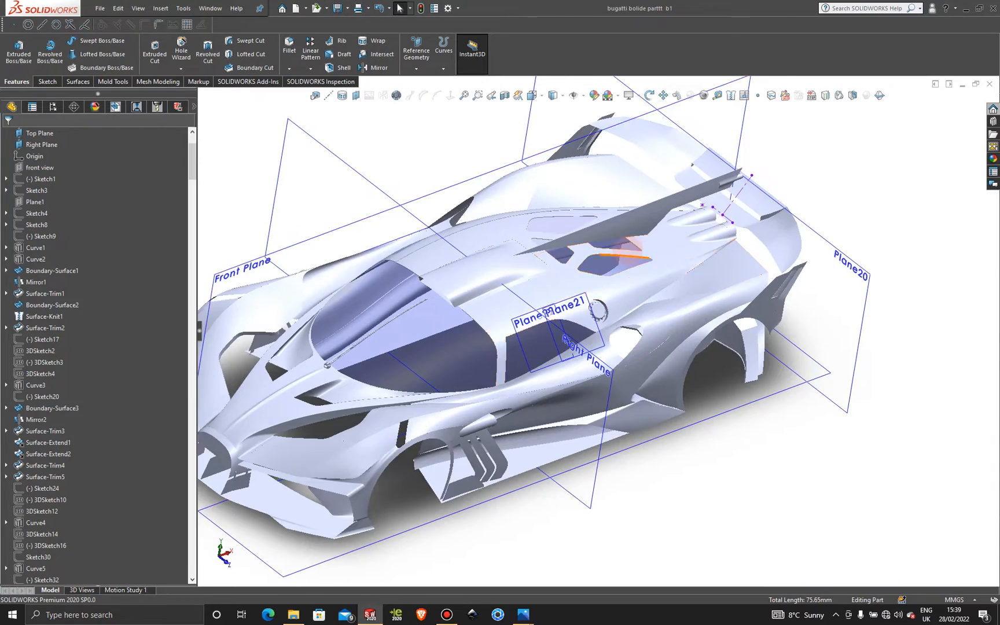
pyautogui.scroll(-3, 610, 249)
pyautogui.scroll(-2, 612, 253)
pyautogui.moveTo(487, 272); pyautogui.dragTo(453, 237, button='middle')
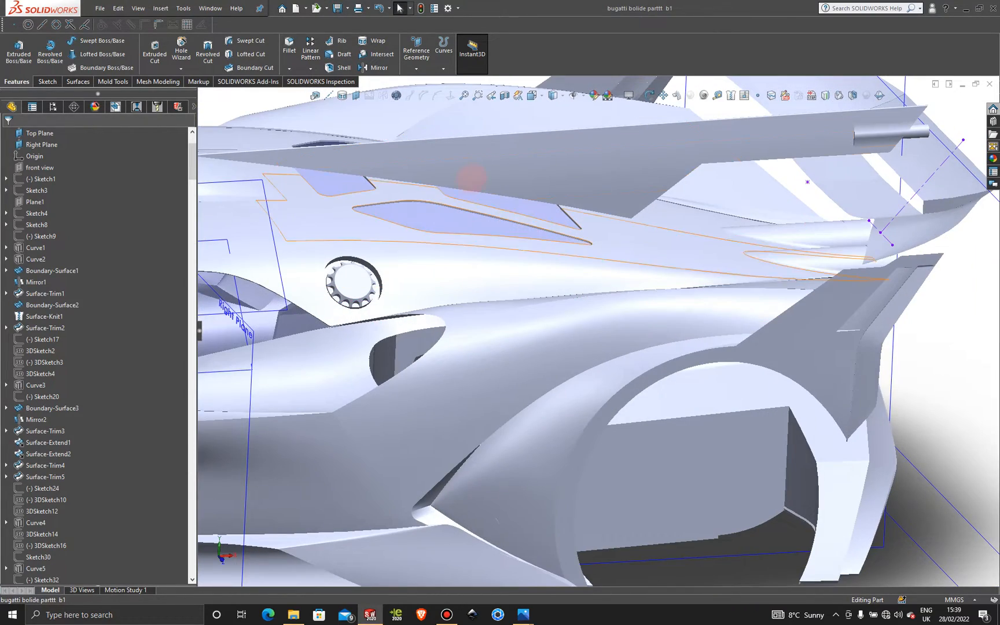
pyautogui.scroll(2, 490, 207)
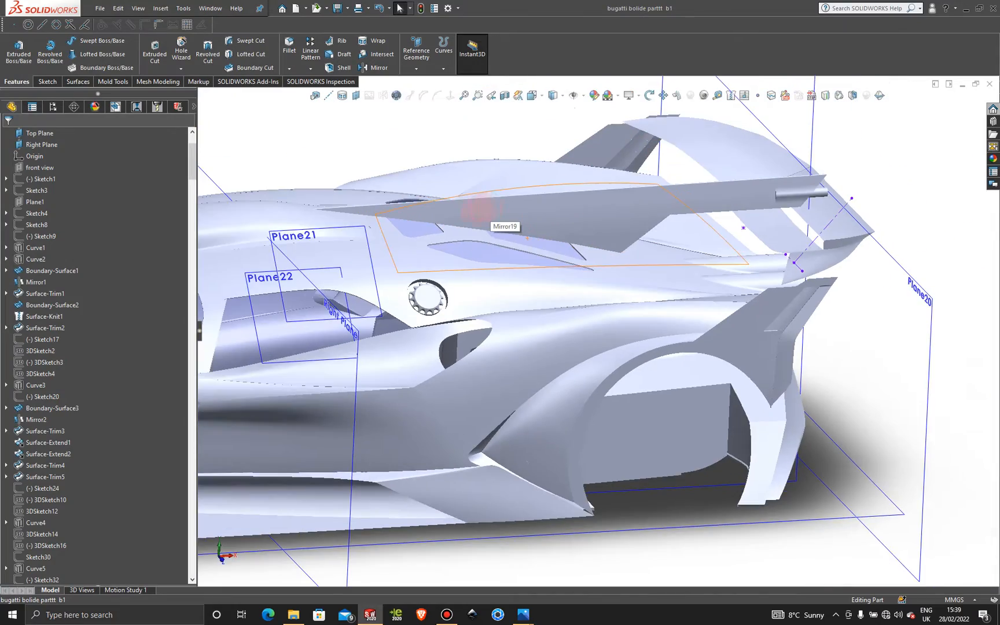
pyautogui.moveTo(476, 208); pyautogui.dragTo(537, 195, button='middle')
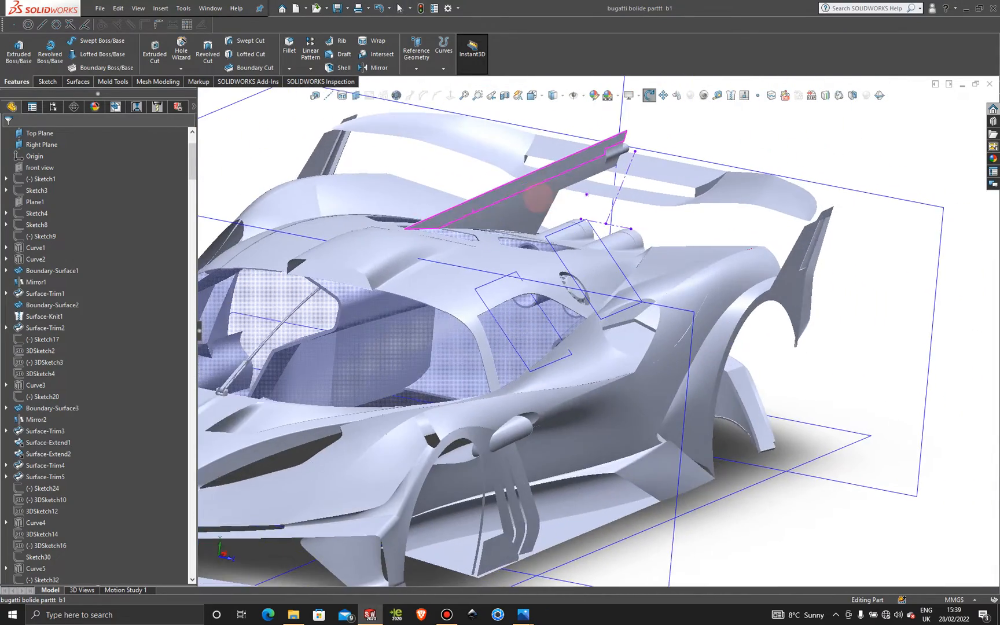
# Examine up close how the central fin's lower edge meets the bodywork above the side window.
pyautogui.scroll(-6, 451, 231)
pyautogui.moveTo(461, 280); pyautogui.dragTo(533, 257, button='middle')
pyautogui.scroll(5, 541, 276)
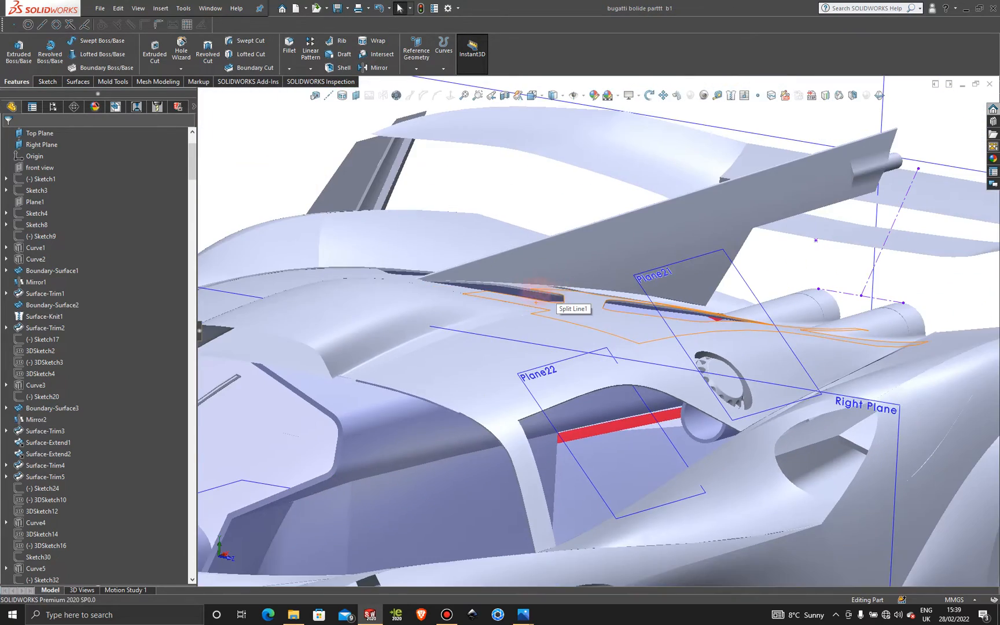
pyautogui.moveTo(540, 295); pyautogui.dragTo(508, 342, button='middle')
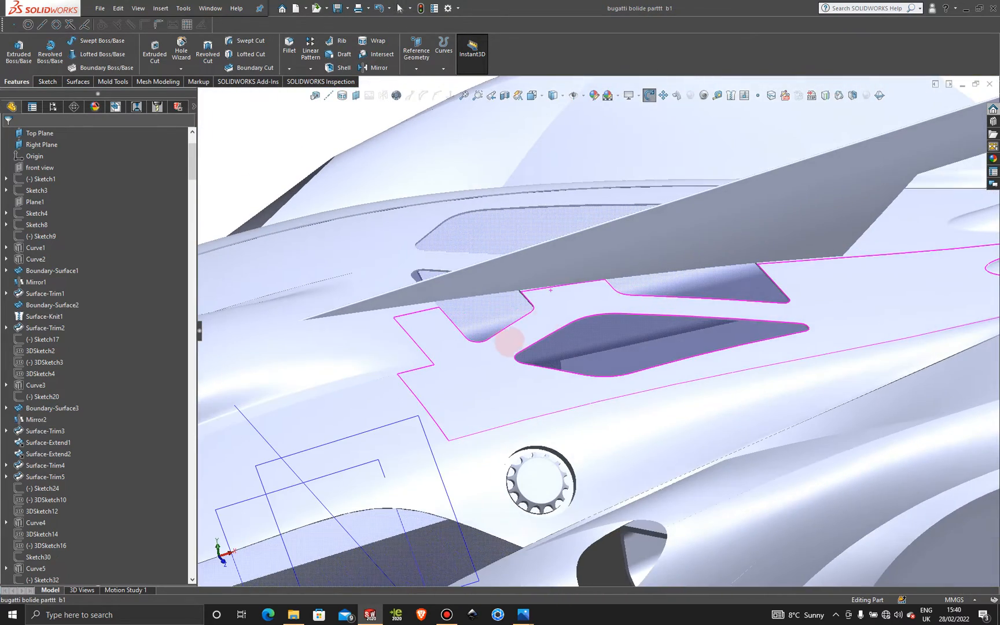
pyautogui.moveTo(606, 288)
pyautogui.mouseDown(button='middle')
pyautogui.moveTo(538, 305)
pyautogui.moveTo(538, 337)
pyautogui.moveTo(551, 297)
pyautogui.moveTo(547, 311)
pyautogui.moveTo(539, 212)
pyautogui.moveTo(583, 226)
pyautogui.moveTo(603, 248)
pyautogui.moveTo(503, 250)
pyautogui.moveTo(568, 282)
pyautogui.moveTo(560, 297)
pyautogui.moveTo(550, 279)
pyautogui.moveTo(523, 288)
pyautogui.mouseUp(button='middle')
pyautogui.press('Escape')
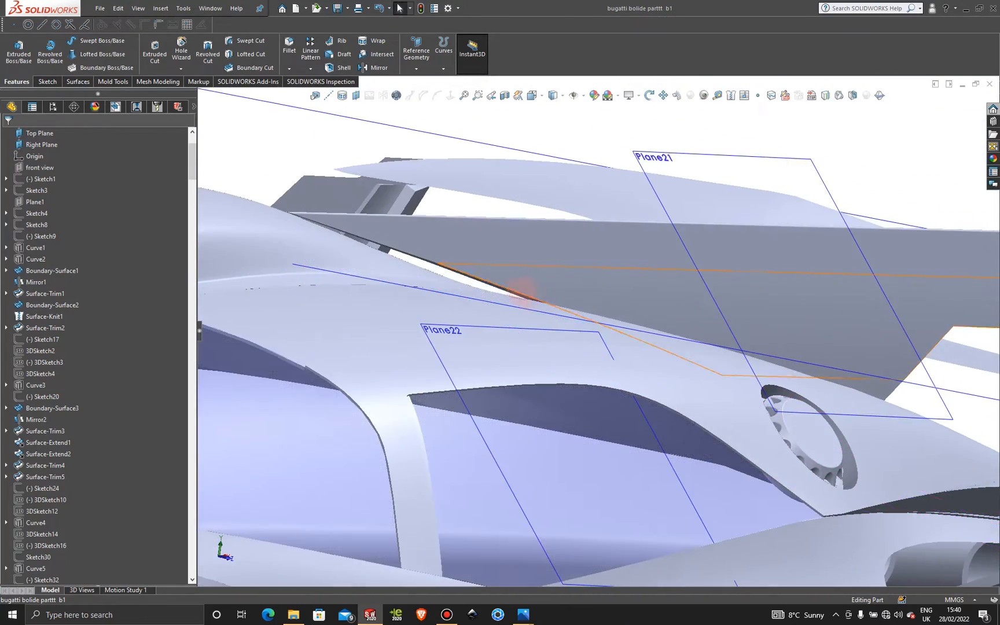
pyautogui.scroll(-5, 512, 293)
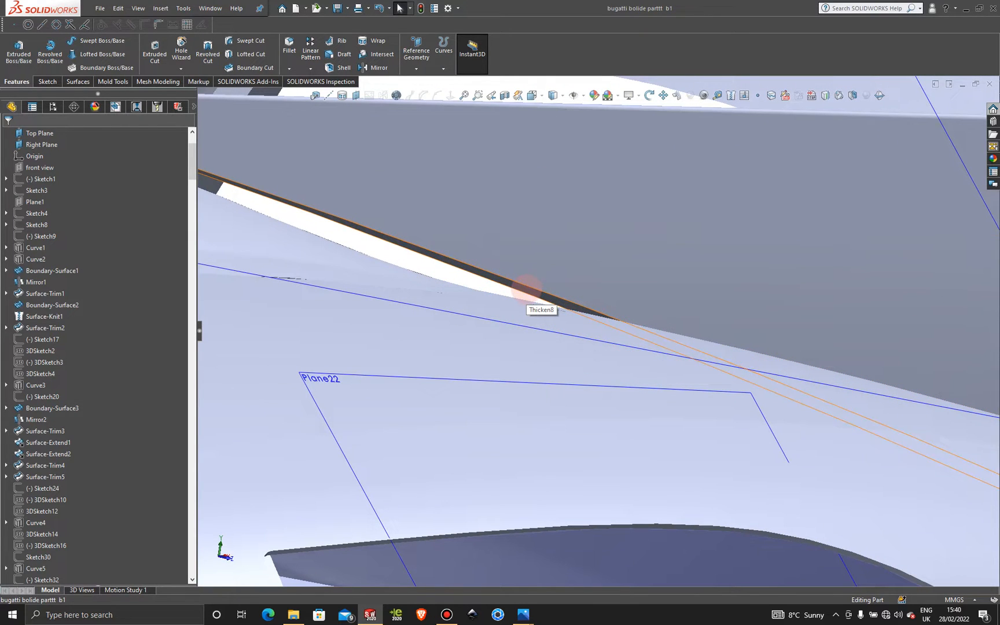
pyautogui.rightClick(518, 286)
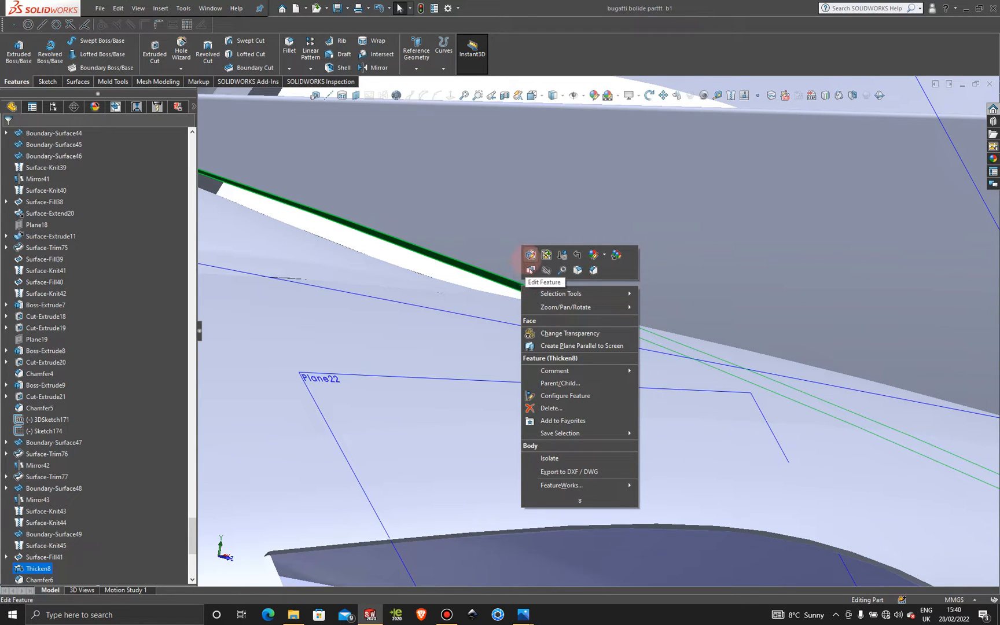
pyautogui.scroll(5, 474, 311)
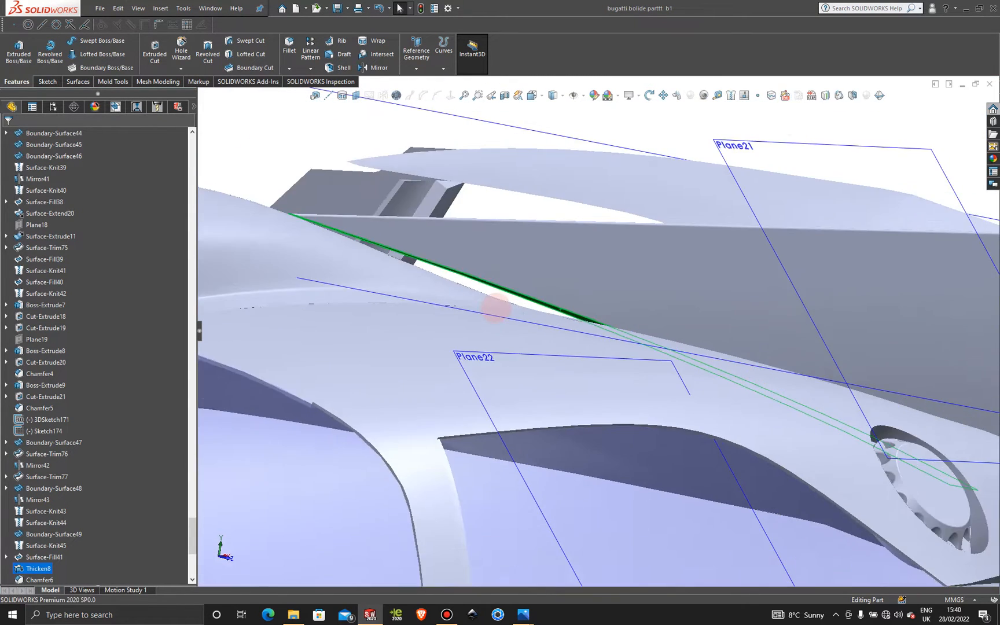
pyautogui.scroll(-2, 486, 311)
pyautogui.click(609, 141)
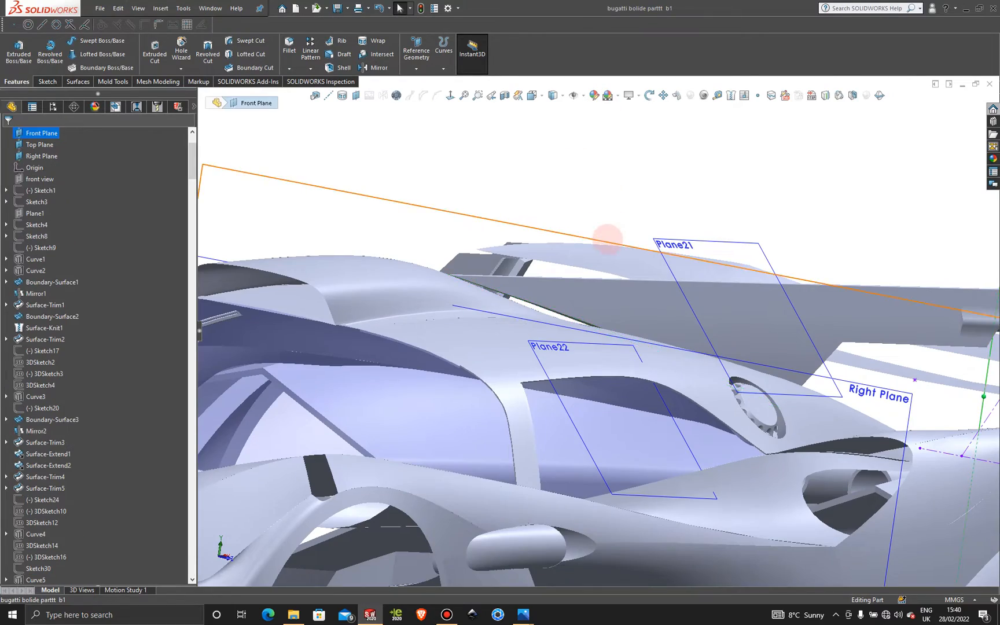
# Start a new 3D sketch for the outline where the central fin meets the bodywork.
pyautogui.scroll(4, 603, 261)
pyautogui.moveTo(566, 319); pyautogui.dragTo(542, 357, button='middle')
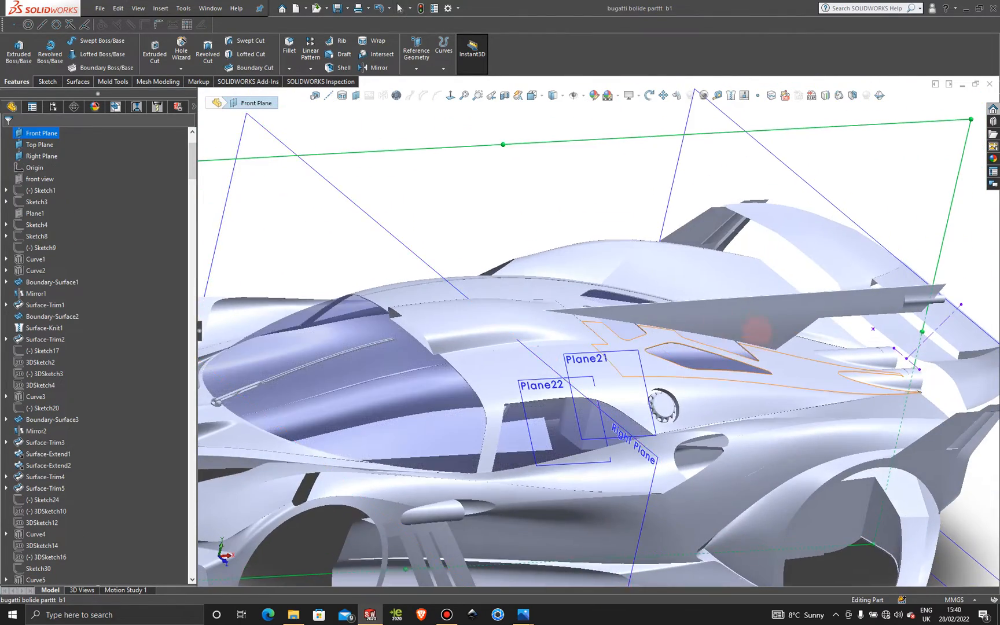
pyautogui.scroll(-5, 718, 341)
pyautogui.scroll(5, 508, 212)
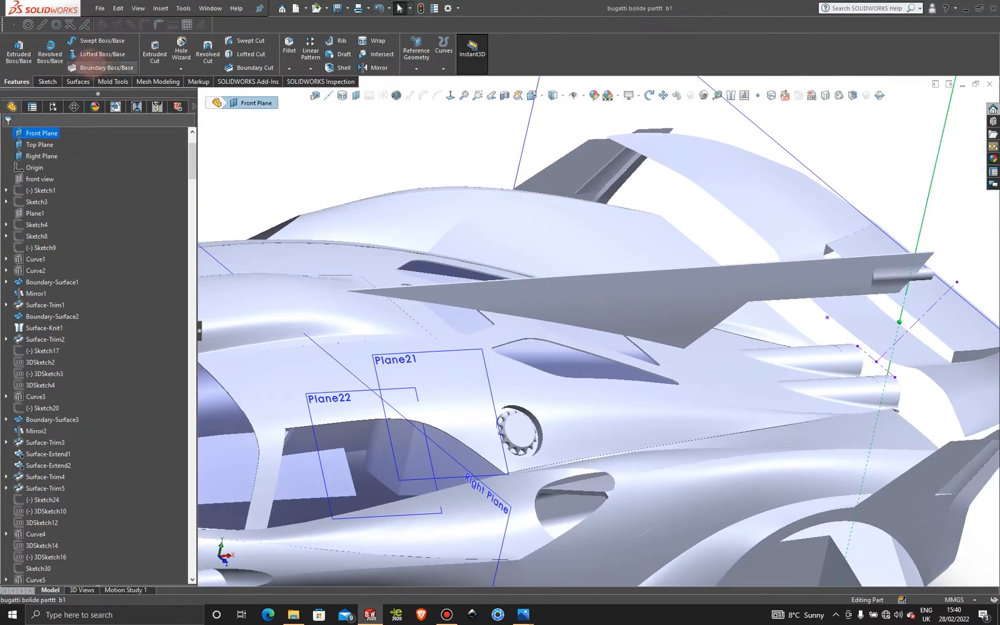
pyautogui.click(48, 81)
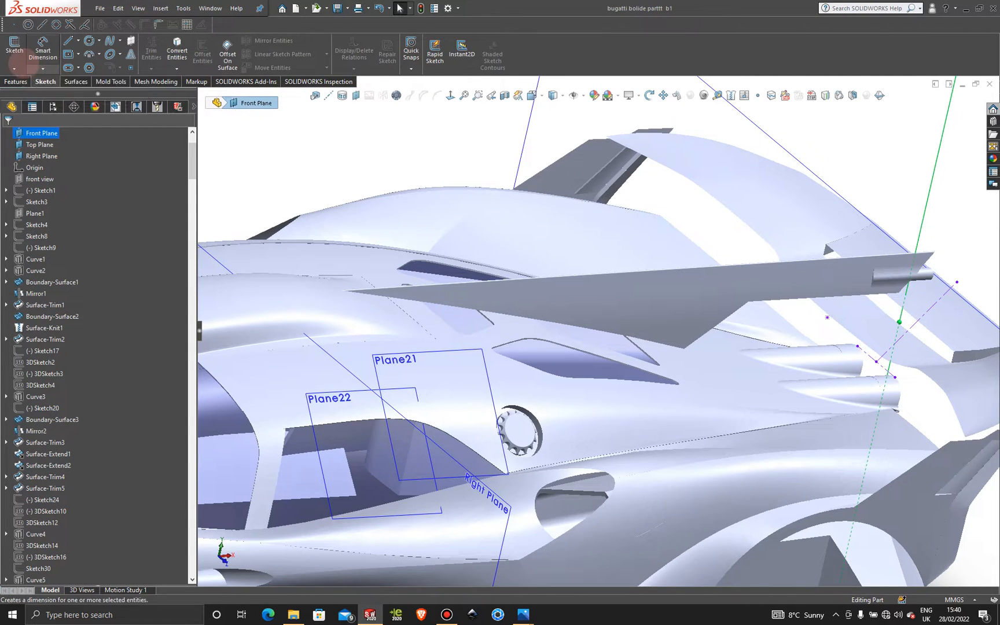
pyautogui.click(14, 68)
pyautogui.click(35, 93)
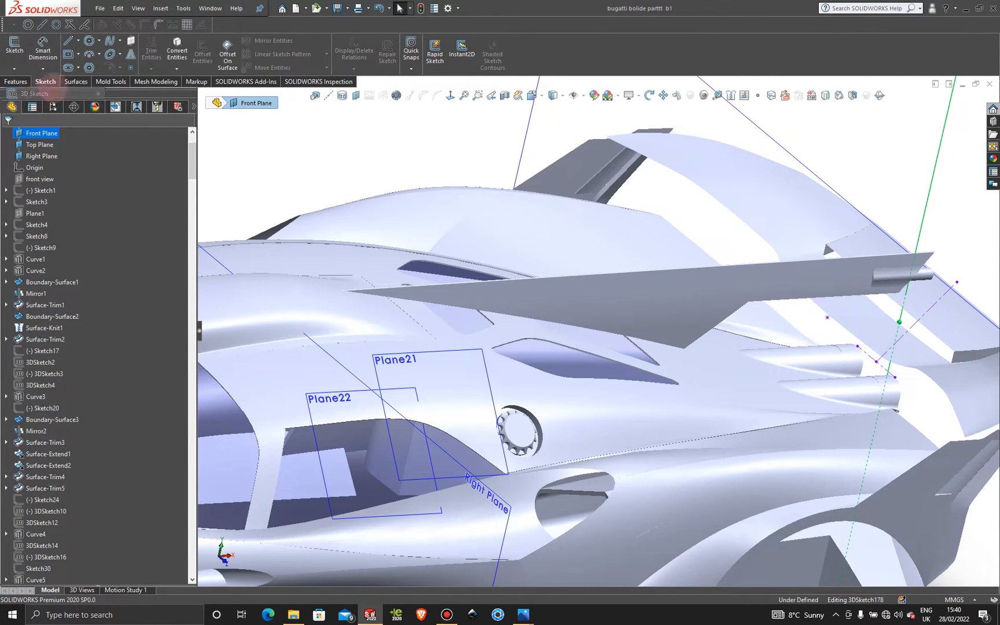
# Select the four lower edges along one side of the central fin, from its front tip to its rear corner, for Convert Entities.
pyautogui.click(177, 50)
pyautogui.scroll(-5, 447, 241)
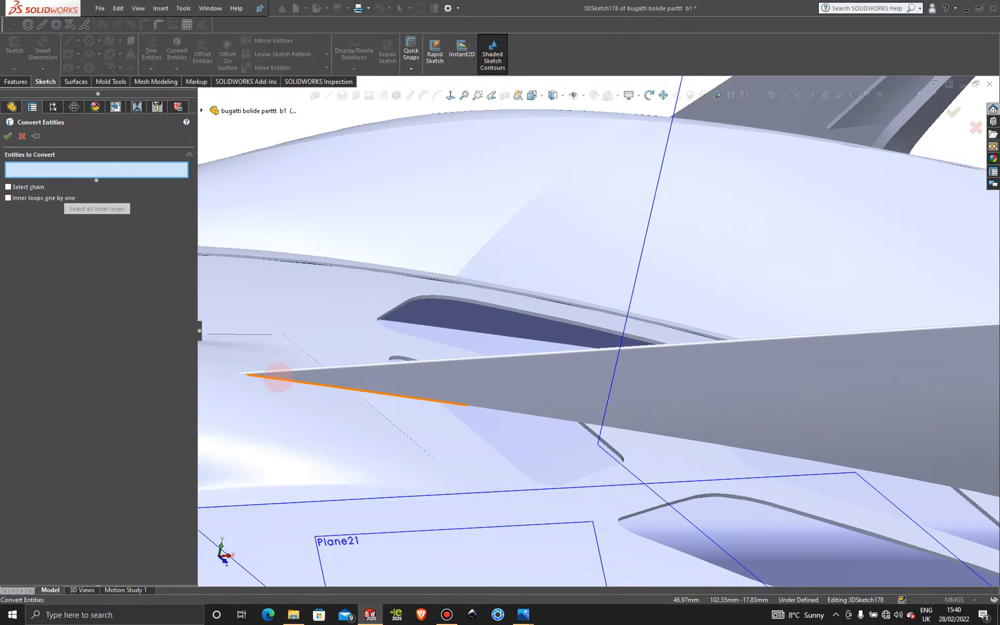
pyautogui.scroll(-6, 278, 377)
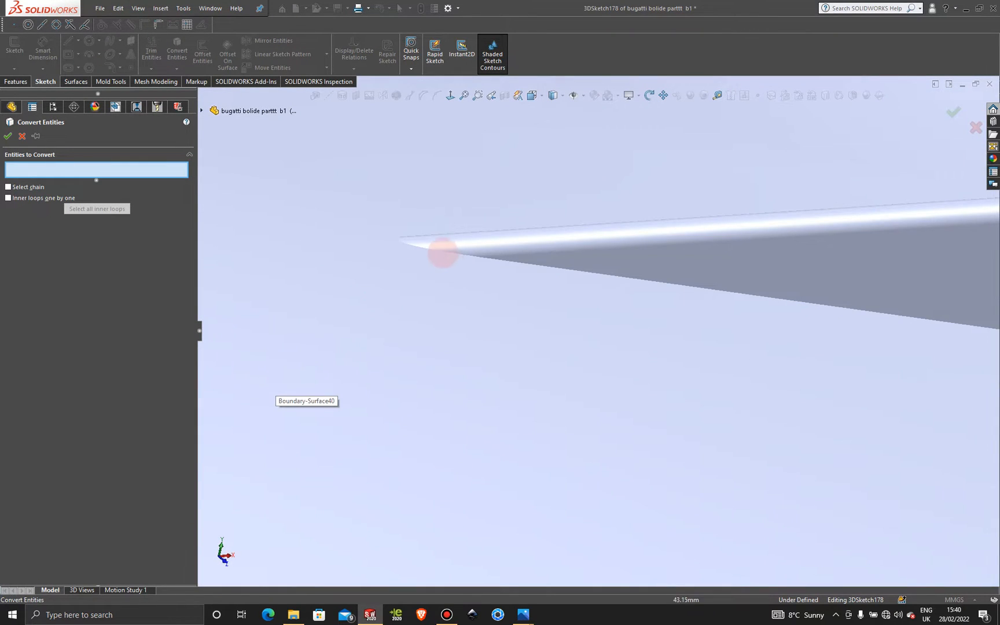
pyautogui.click(435, 249)
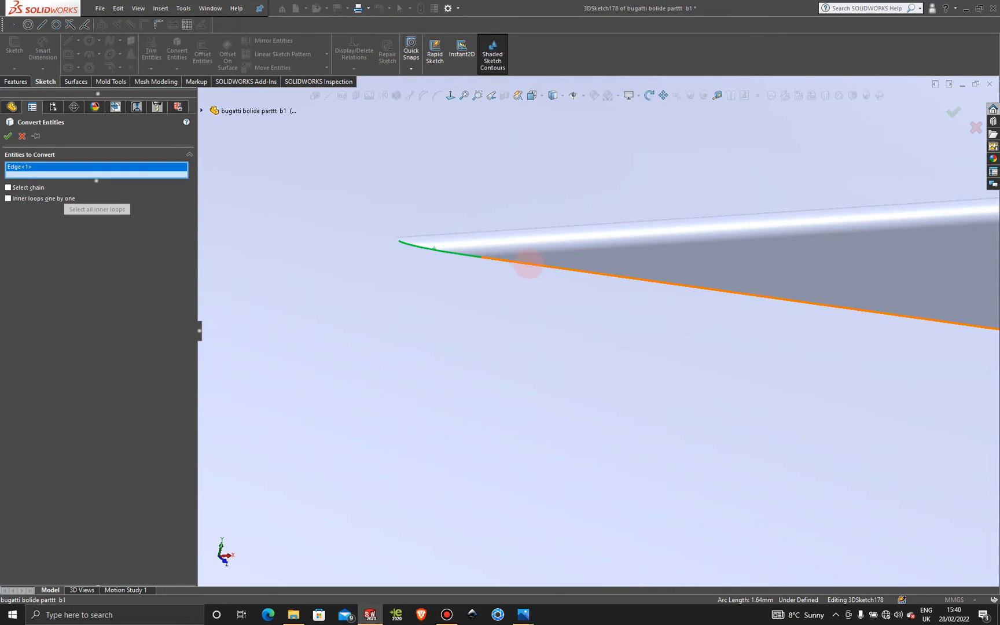
pyautogui.click(526, 266)
pyautogui.scroll(5, 569, 286)
pyautogui.scroll(3, 577, 293)
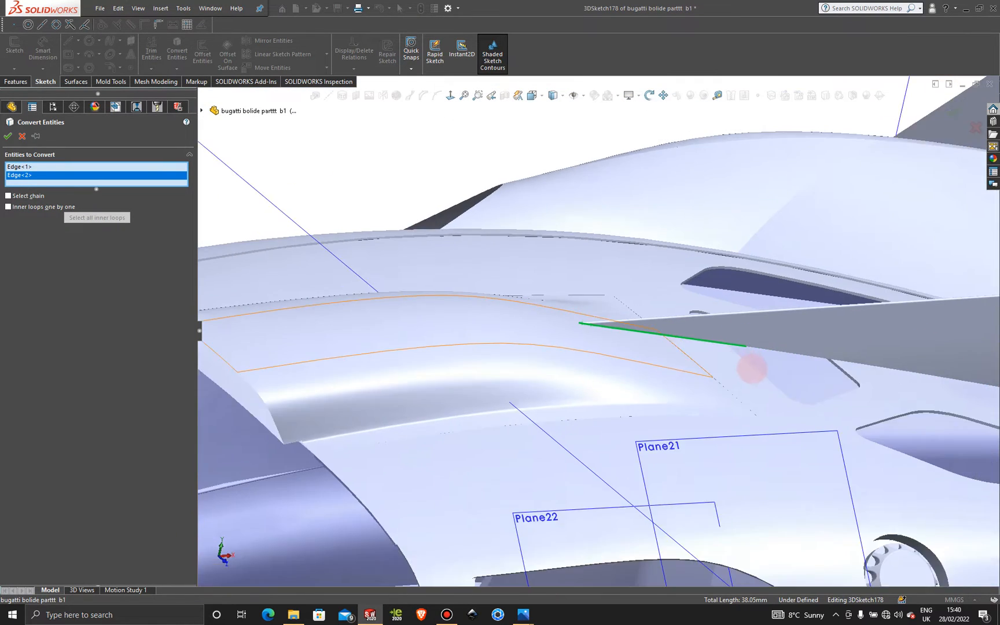
pyautogui.scroll(-8, 753, 368)
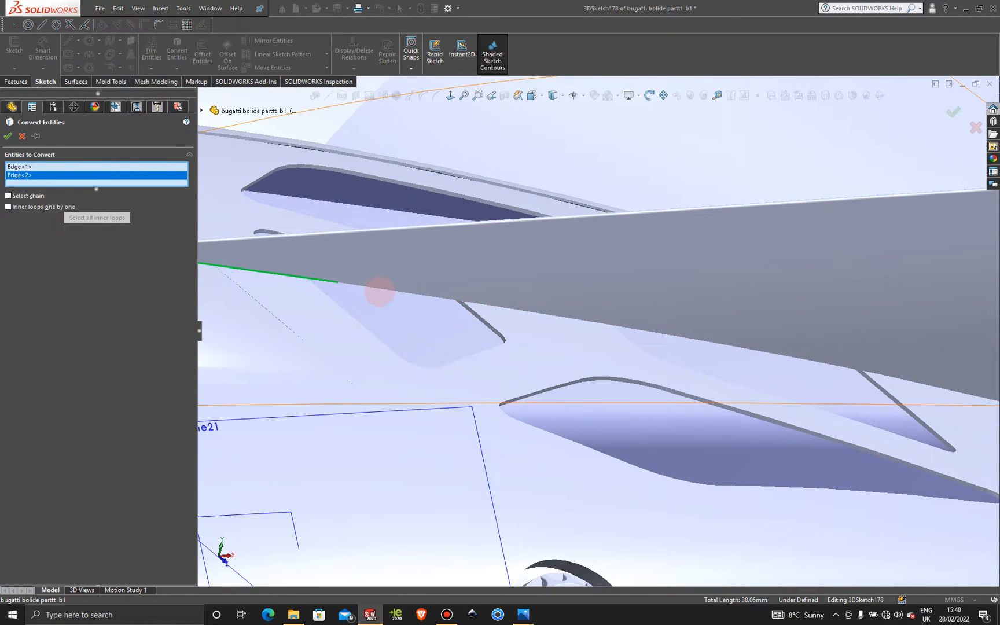
pyautogui.click(382, 290)
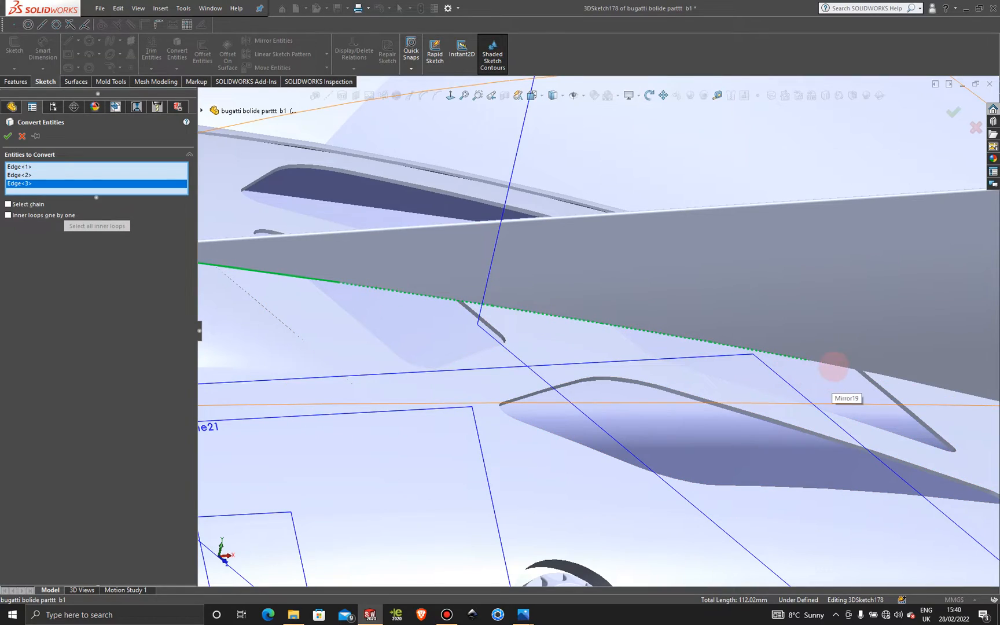
pyautogui.click(834, 367)
pyautogui.scroll(4, 822, 370)
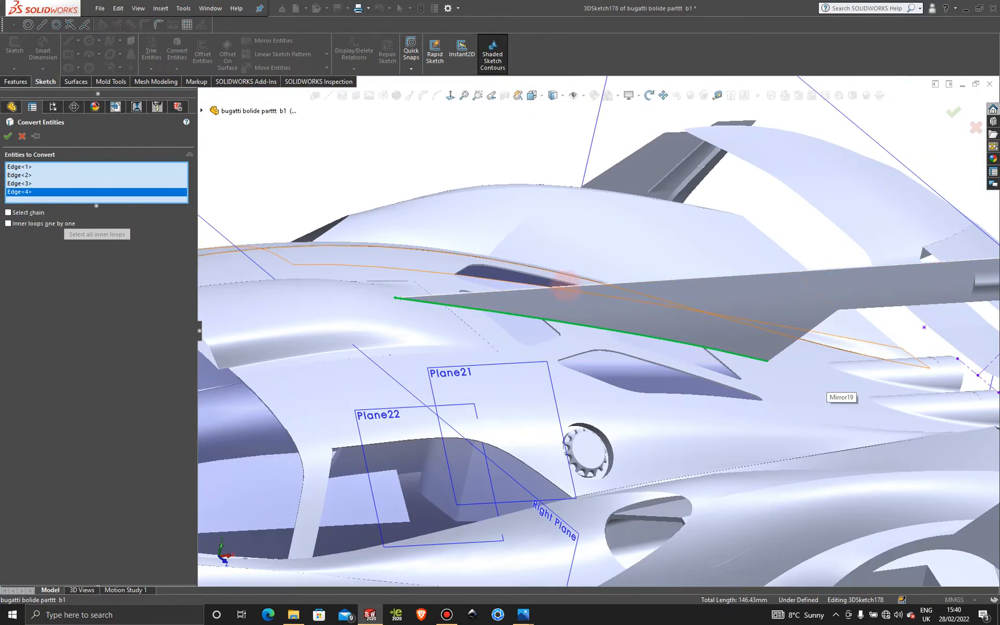
# Add the remaining edges around the fin's rounded front tip and the adjoining lower edge on its opposite side to the conversion.
pyautogui.moveTo(567, 286); pyautogui.dragTo(683, 386, button='middle')
pyautogui.scroll(-5, 686, 387)
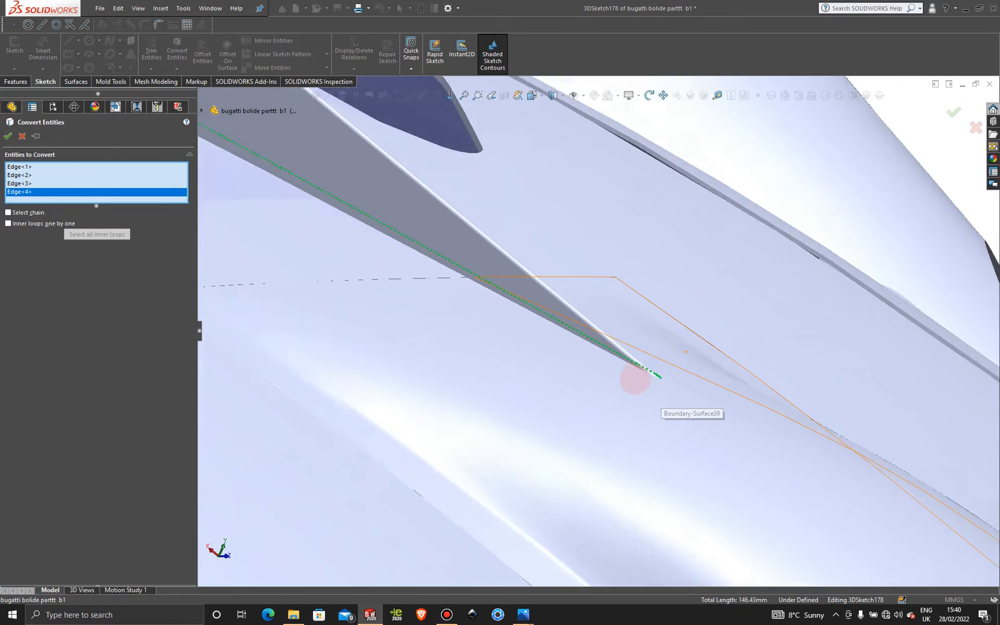
pyautogui.scroll(-3, 635, 379)
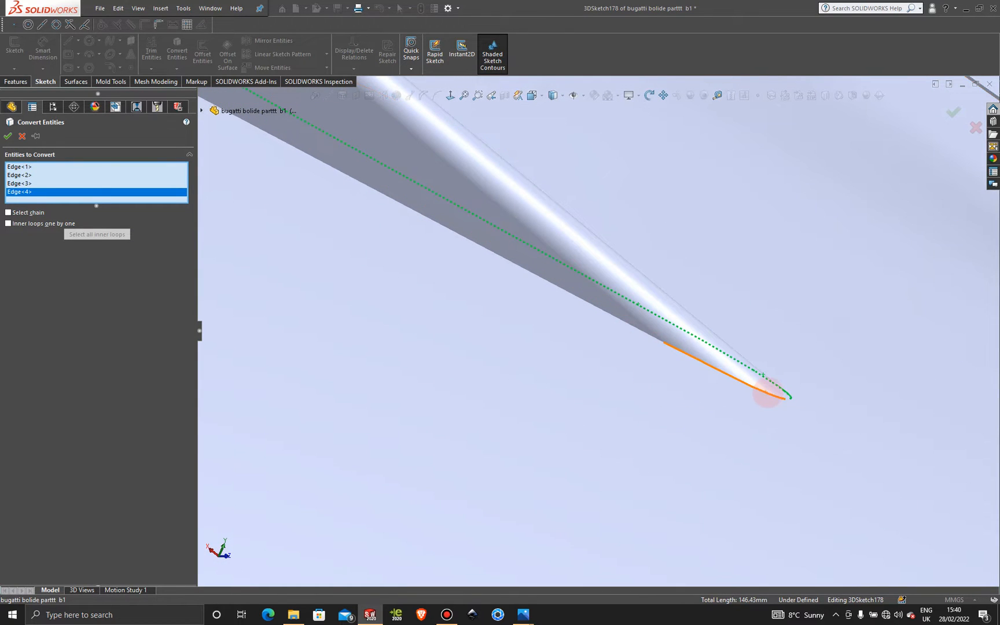
pyautogui.click(769, 396)
pyautogui.scroll(-5, 795, 406)
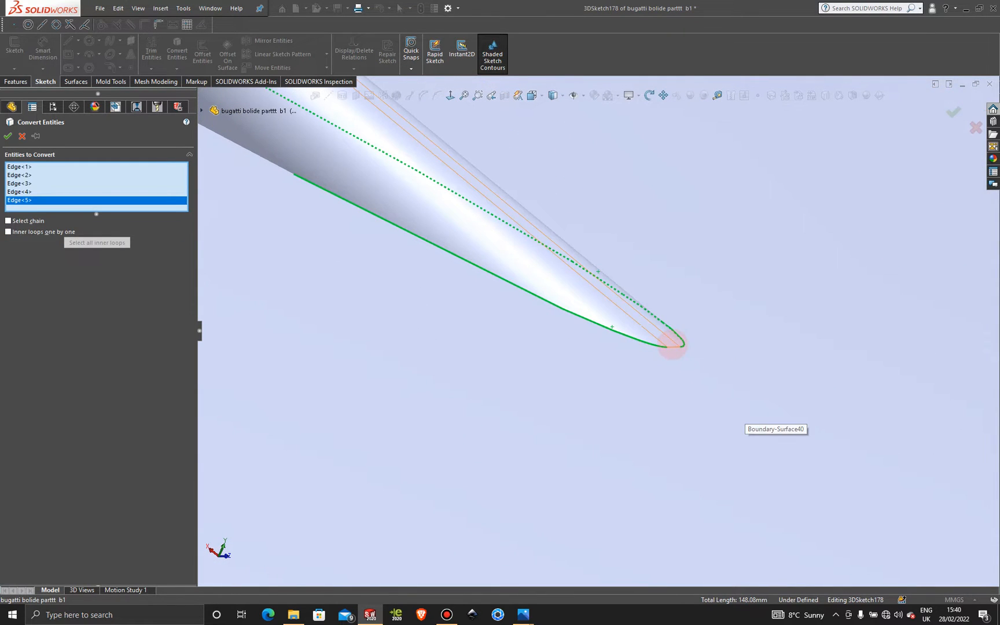
pyautogui.click(674, 346)
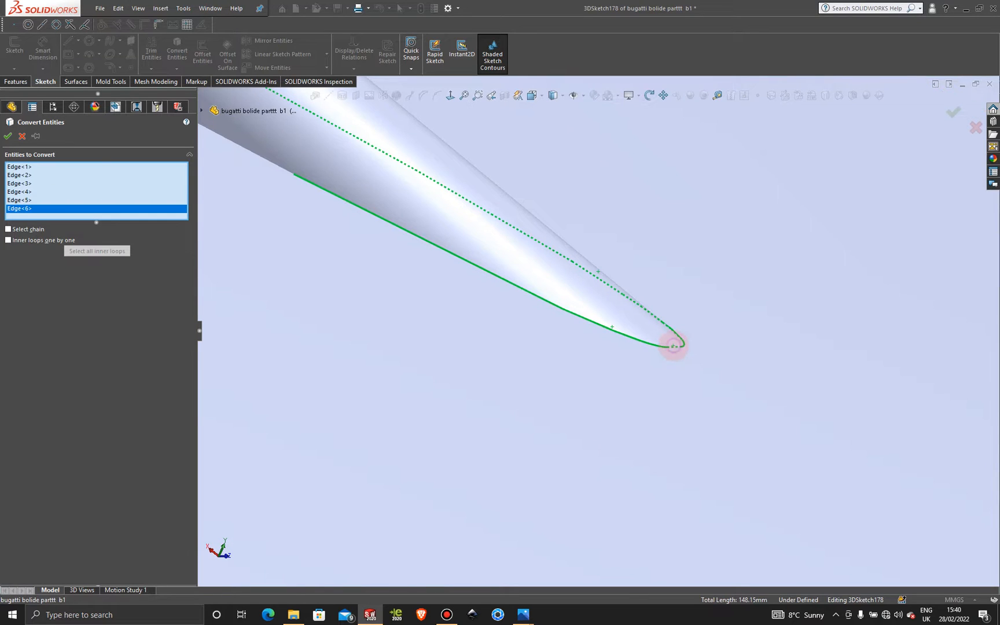
pyautogui.scroll(4, 507, 336)
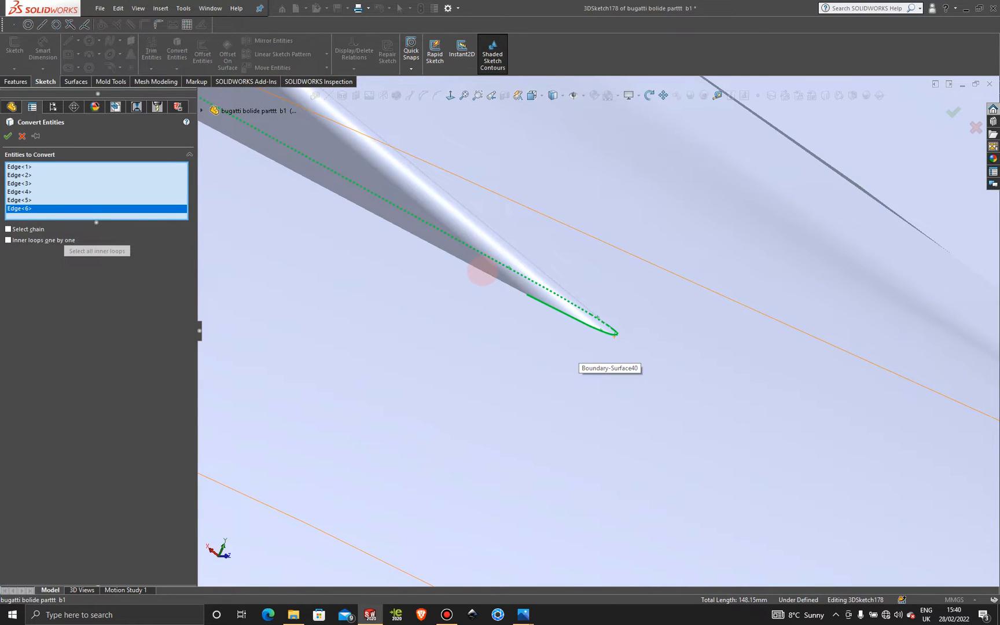
pyautogui.click(479, 269)
# Add the rest of the opposite lower edges and the short rear end edge, completing the loop around the fin's base.
pyautogui.scroll(-3, 471, 272)
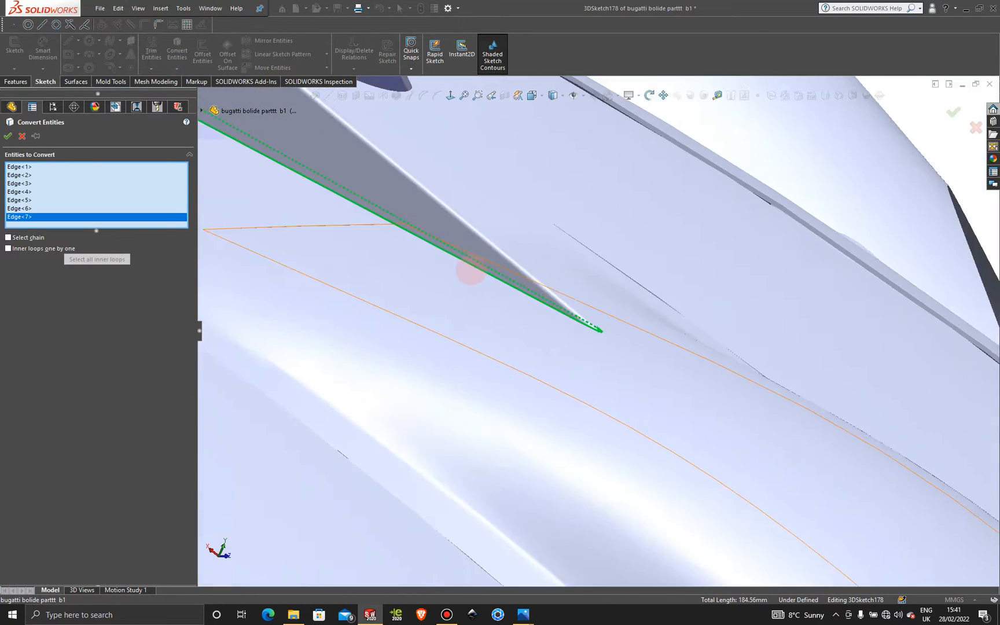
pyautogui.scroll(3, 471, 272)
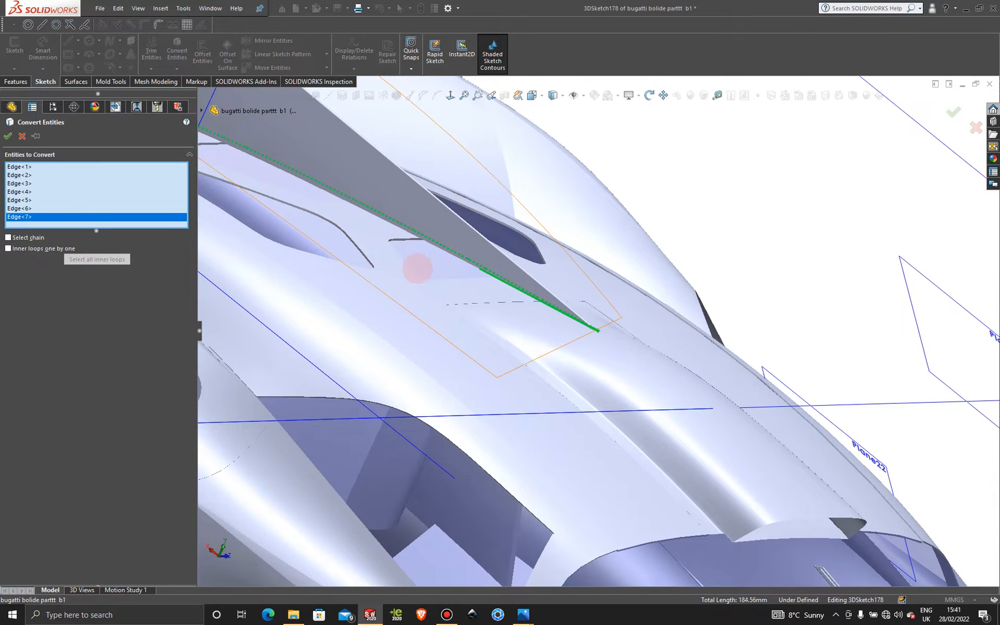
pyautogui.scroll(-4, 417, 268)
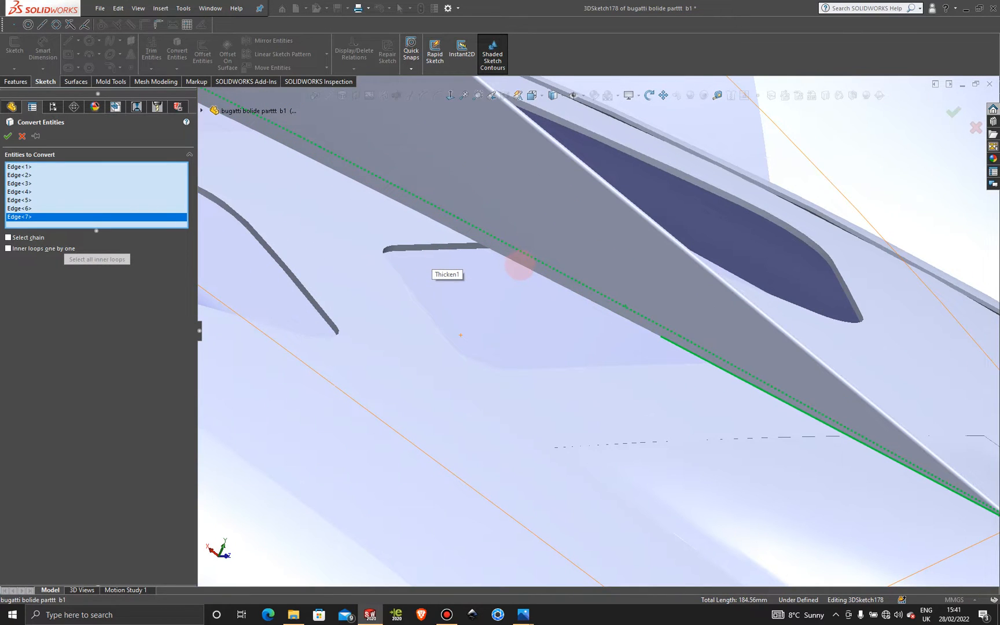
pyautogui.click(522, 266)
pyautogui.scroll(-5, 491, 254)
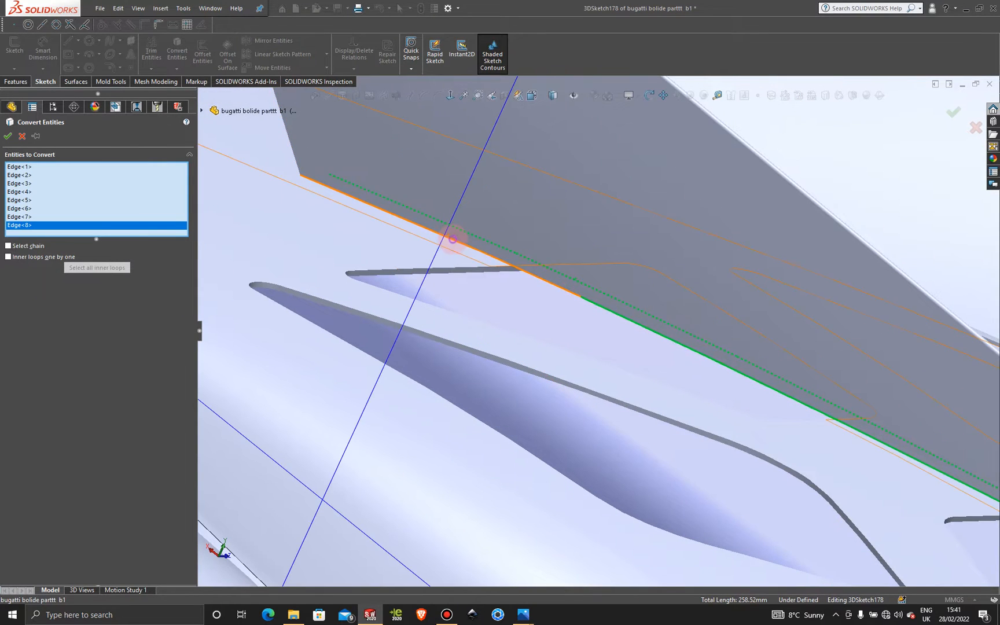
pyautogui.click(453, 239)
pyautogui.click(454, 238)
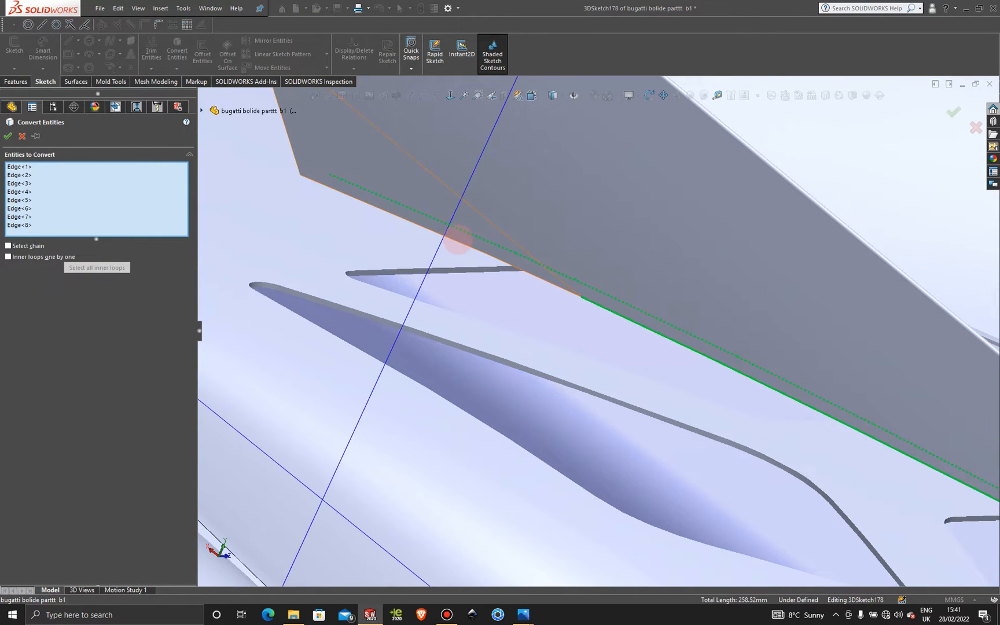
pyautogui.click(462, 243)
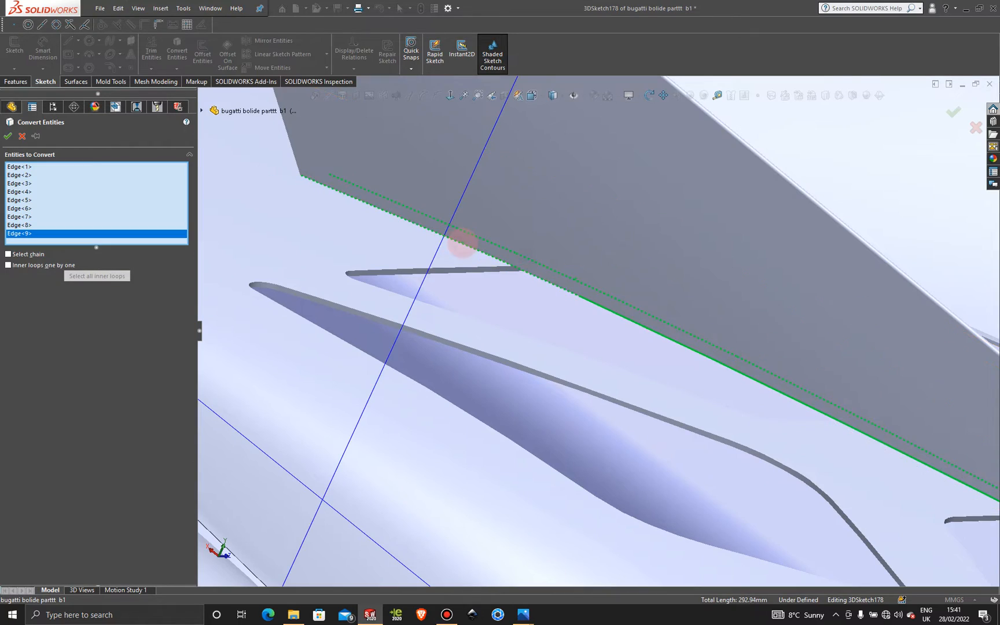
pyautogui.moveTo(462, 242); pyautogui.dragTo(377, 248, button='middle')
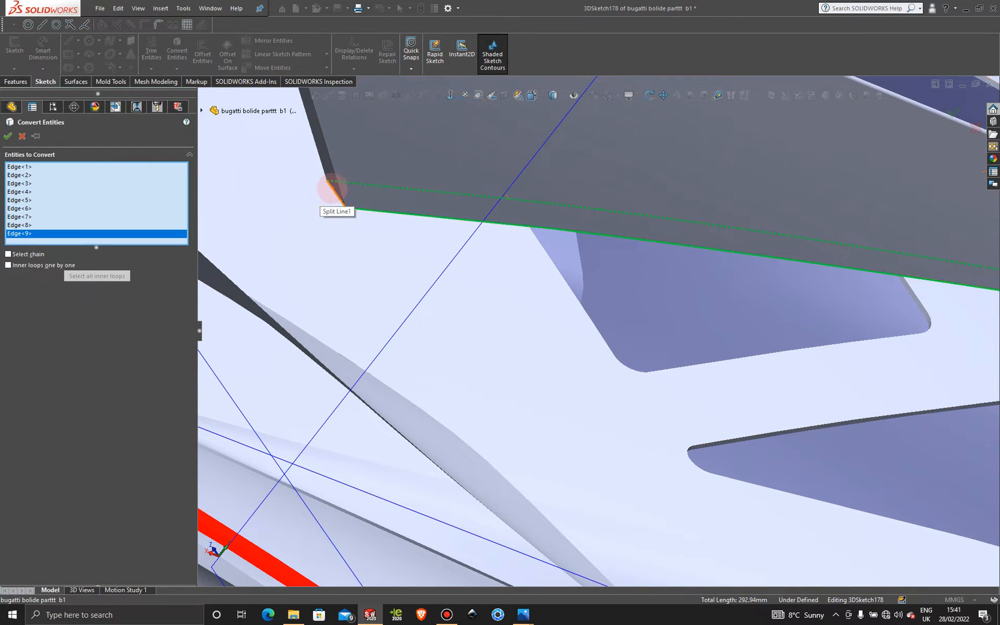
pyautogui.click(332, 185)
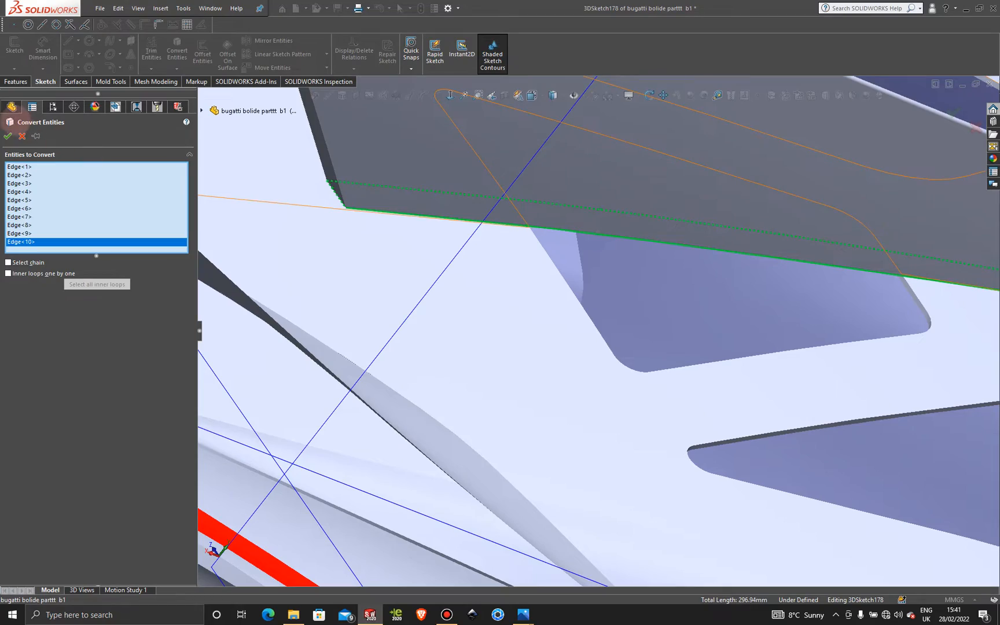
# Convert the ten selected edges of the fin's base into sketch curves and close the 3D sketch.
pyautogui.click(8, 136)
pyautogui.scroll(8, 648, 326)
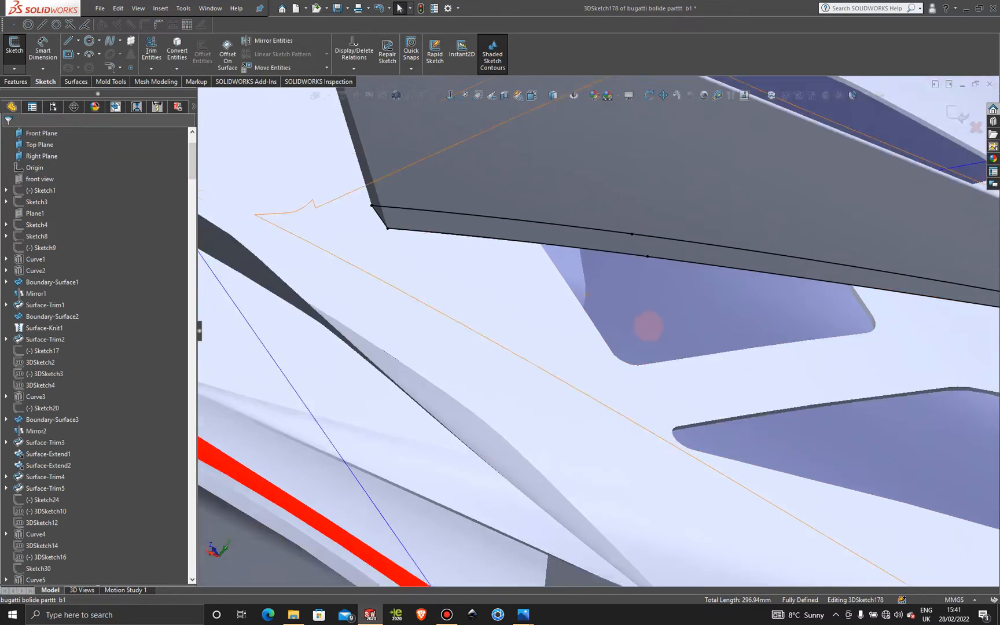
pyautogui.moveTo(652, 311); pyautogui.dragTo(361, 269, button='middle')
pyautogui.scroll(-5, 524, 374)
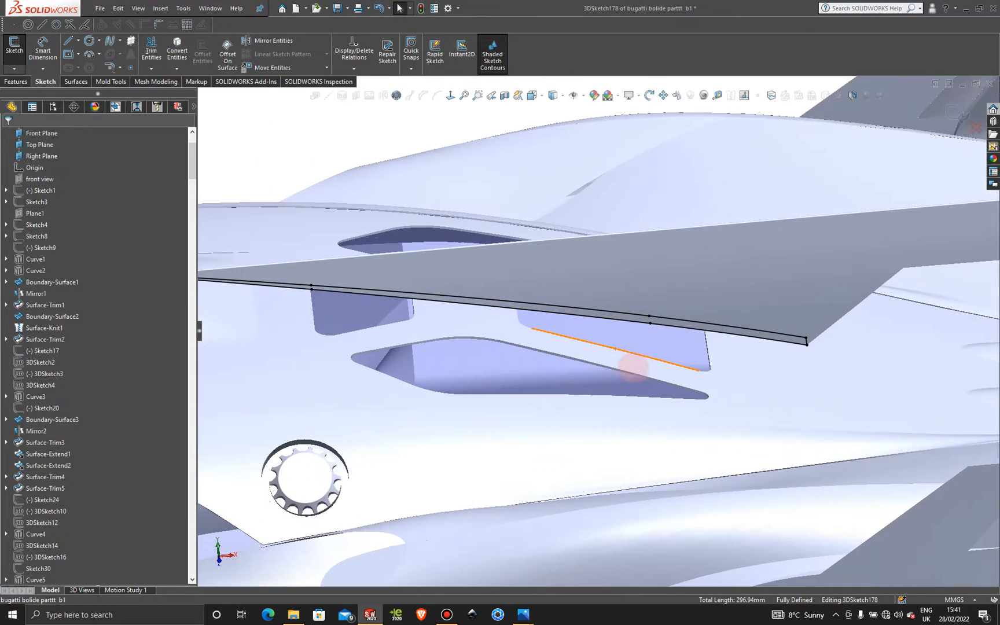
pyautogui.moveTo(500, 317); pyautogui.dragTo(515, 328, button='middle')
pyautogui.scroll(3, 524, 332)
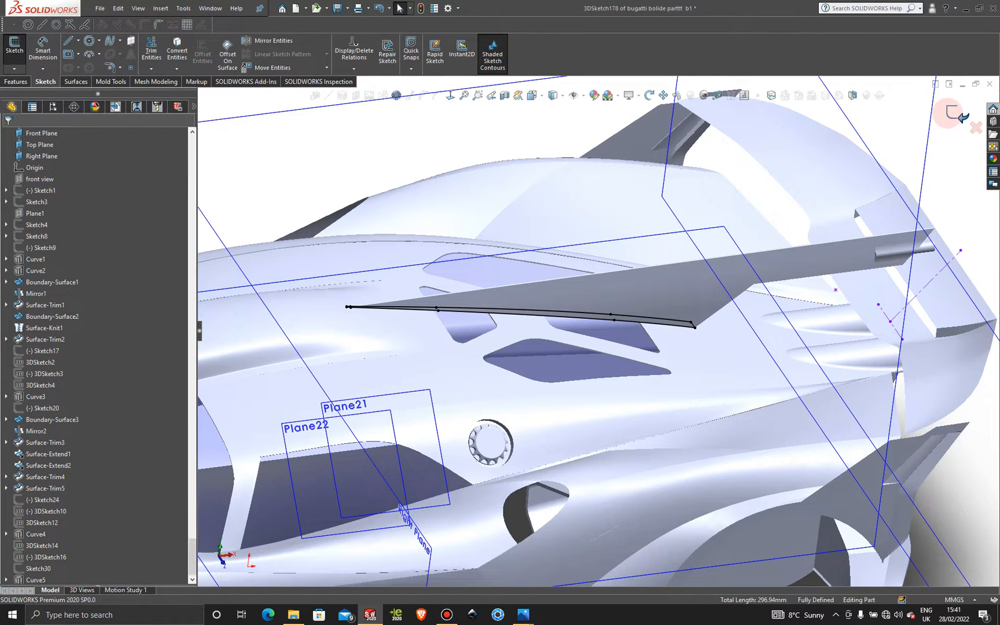
pyautogui.click(954, 113)
pyautogui.click(897, 118)
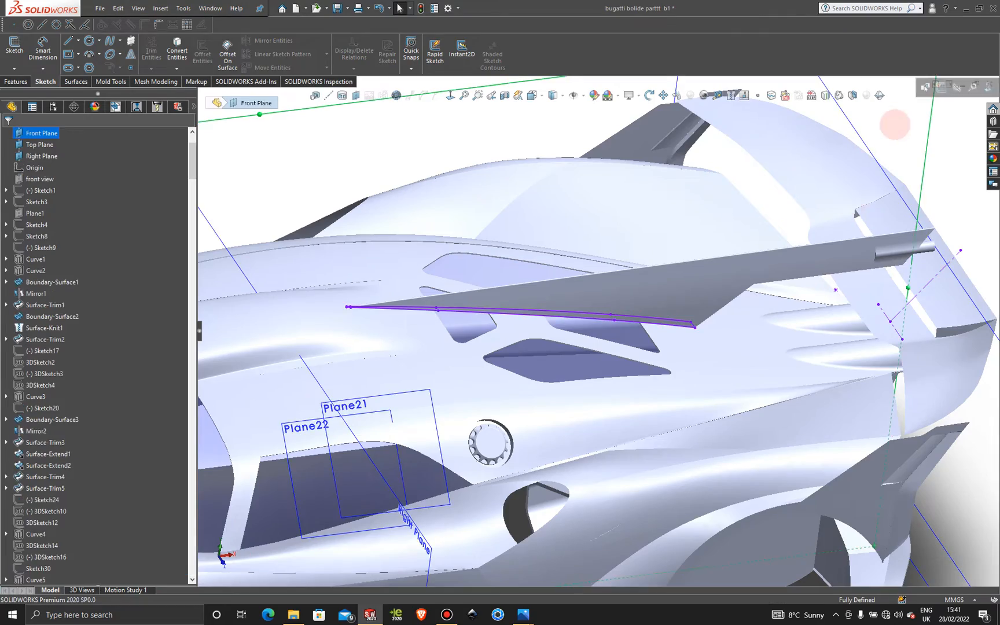
# Examine the fin's base outline from the side and against the whole car body.
pyautogui.scroll(3, 599, 333)
pyautogui.moveTo(542, 318); pyautogui.dragTo(474, 290, button='middle')
pyautogui.scroll(-4, 588, 338)
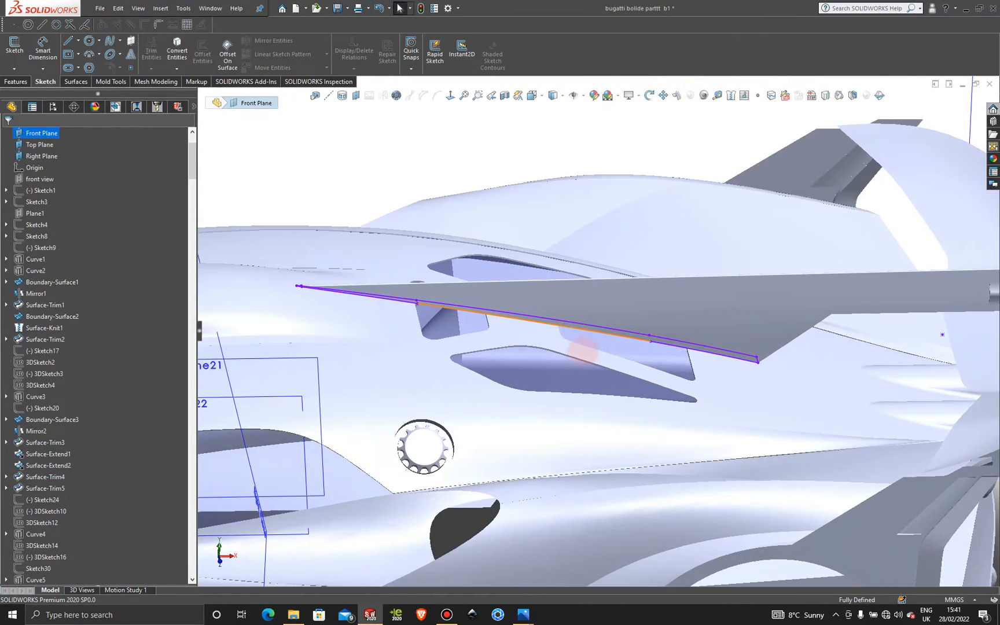
pyautogui.scroll(5, 531, 377)
pyautogui.moveTo(528, 377)
pyautogui.mouseDown(button='middle')
pyautogui.moveTo(518, 380)
pyautogui.moveTo(531, 458)
pyautogui.moveTo(531, 388)
pyautogui.moveTo(528, 396)
pyautogui.mouseUp(button='middle')
pyautogui.scroll(2, 528, 397)
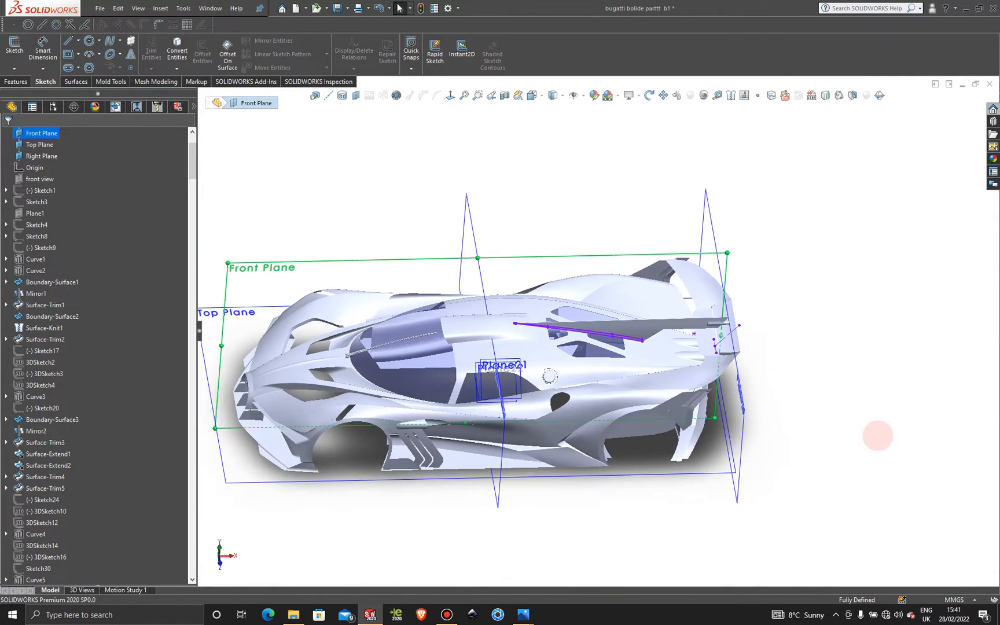
pyautogui.moveTo(862, 440); pyautogui.dragTo(799, 411, button='middle')
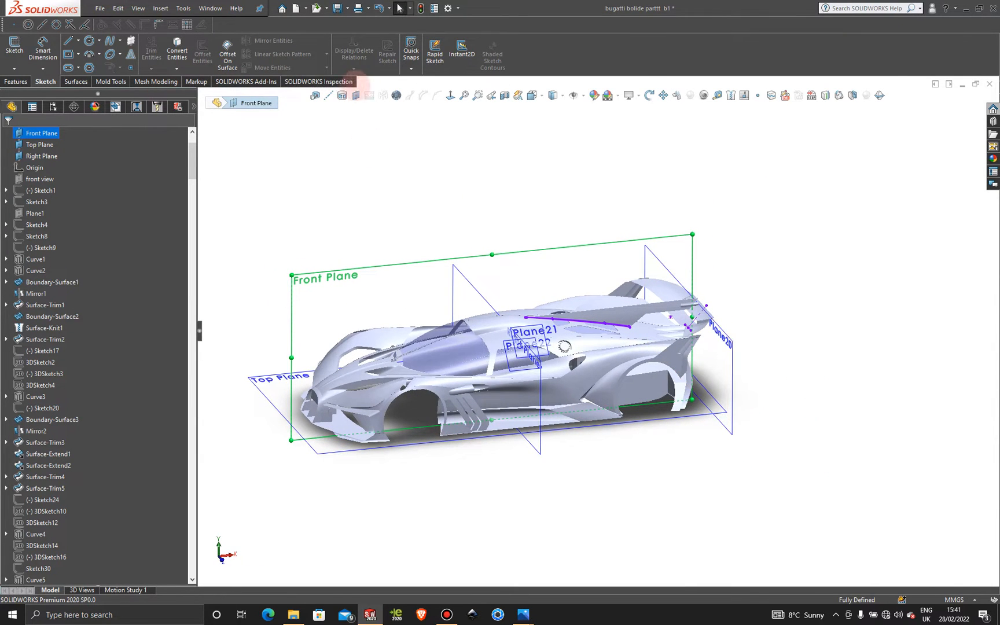
pyautogui.click(354, 96)
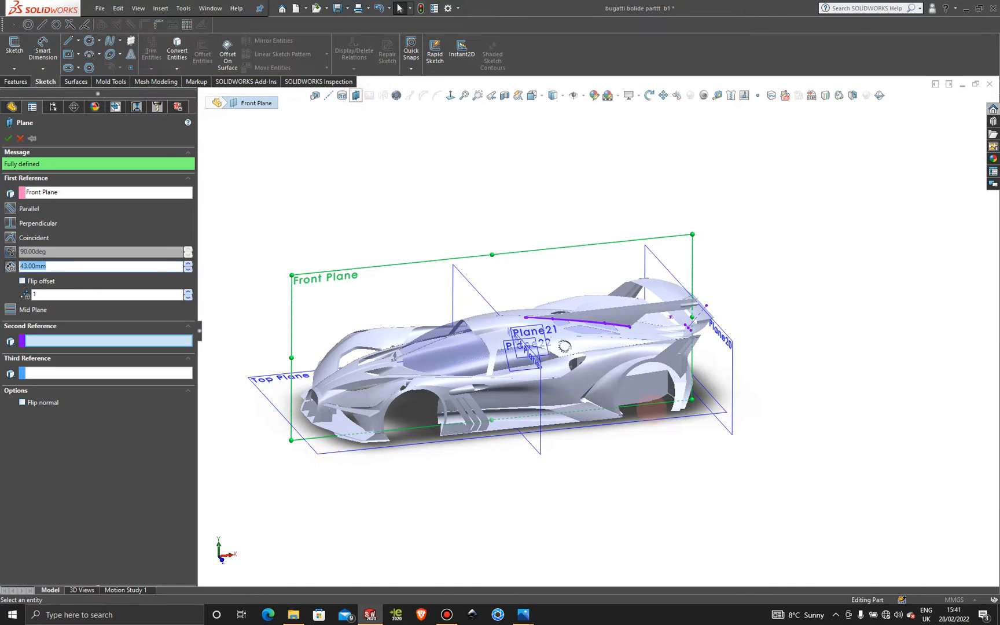
pyautogui.click(668, 417)
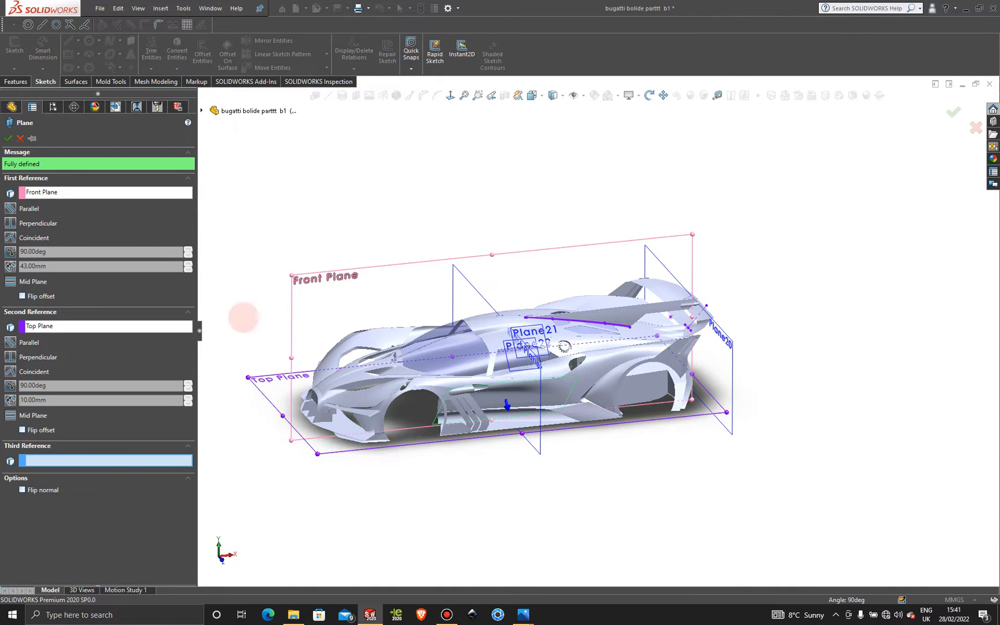
pyautogui.click(8, 138)
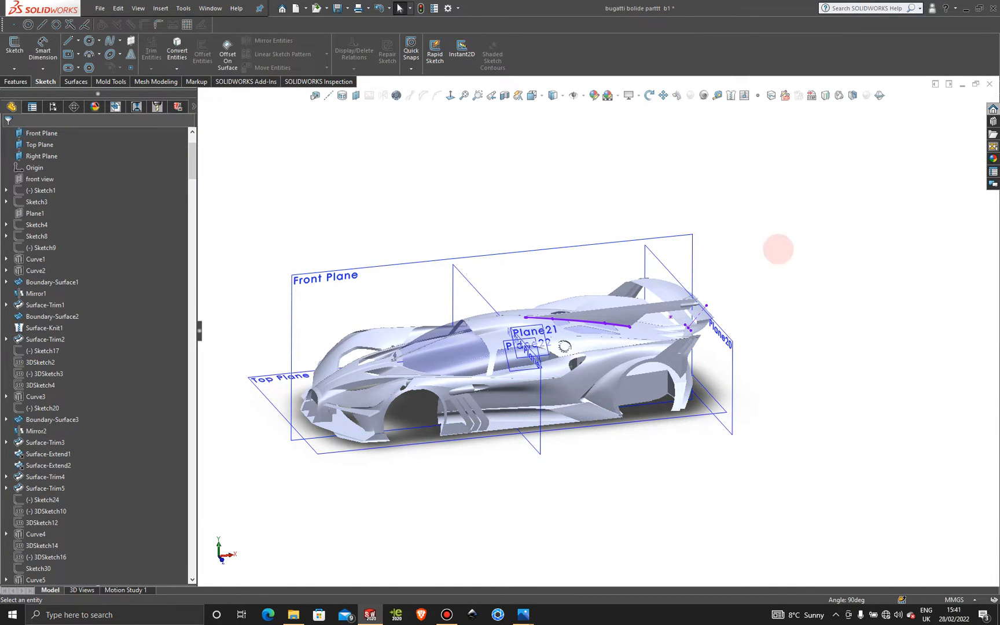
# Create a reference plane parallel to the Top Plane, offset 133 mm upward above the car body.
pyautogui.click(356, 95)
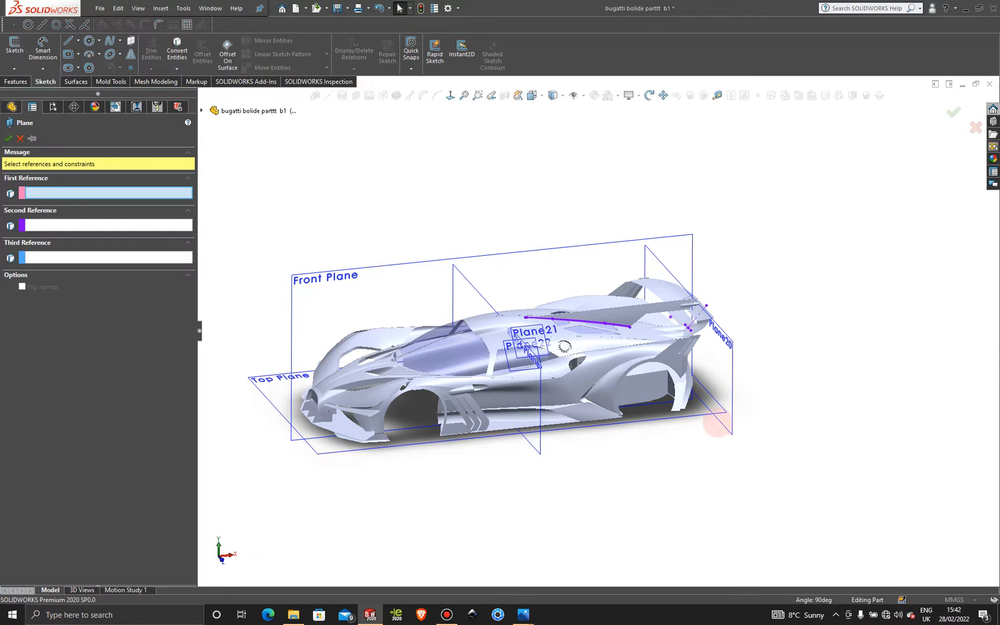
pyautogui.click(700, 412)
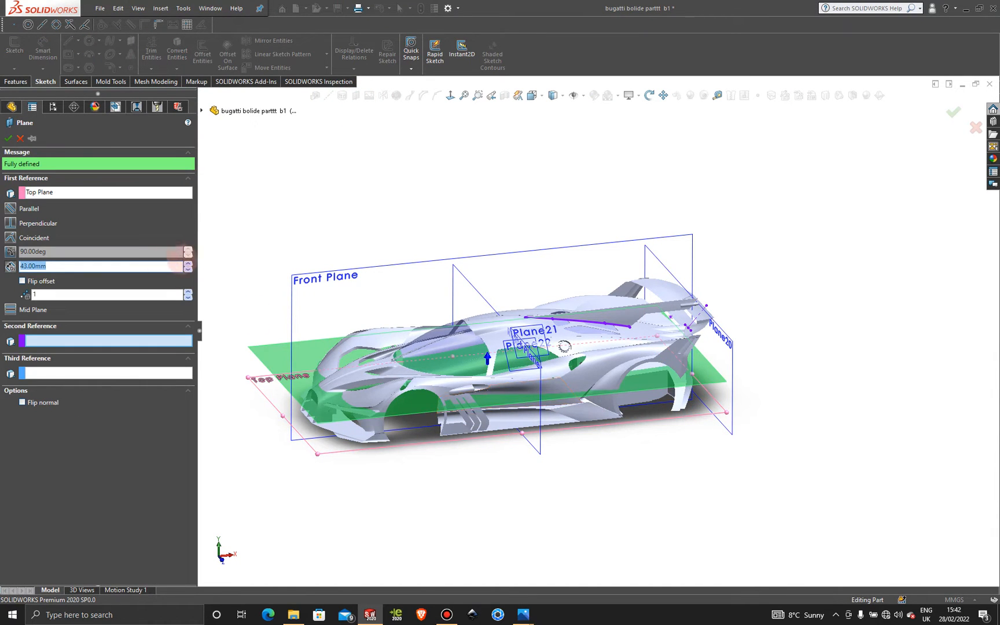
pyautogui.click(188, 264)
pyautogui.click(189, 264)
pyautogui.click(188, 264)
pyautogui.click(188, 264)
pyautogui.click(188, 263)
pyautogui.click(188, 263)
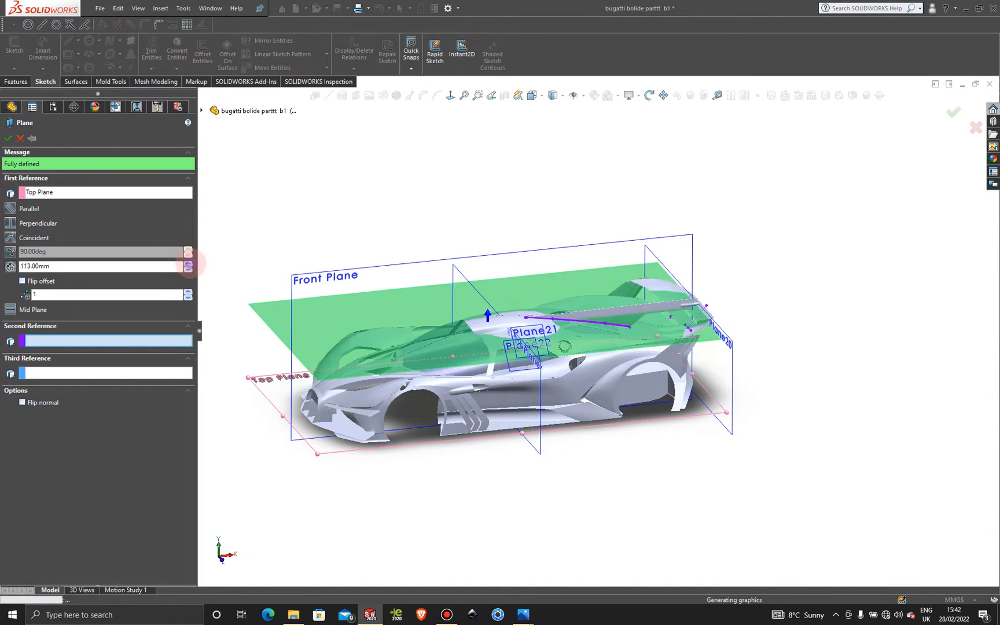
pyautogui.click(188, 264)
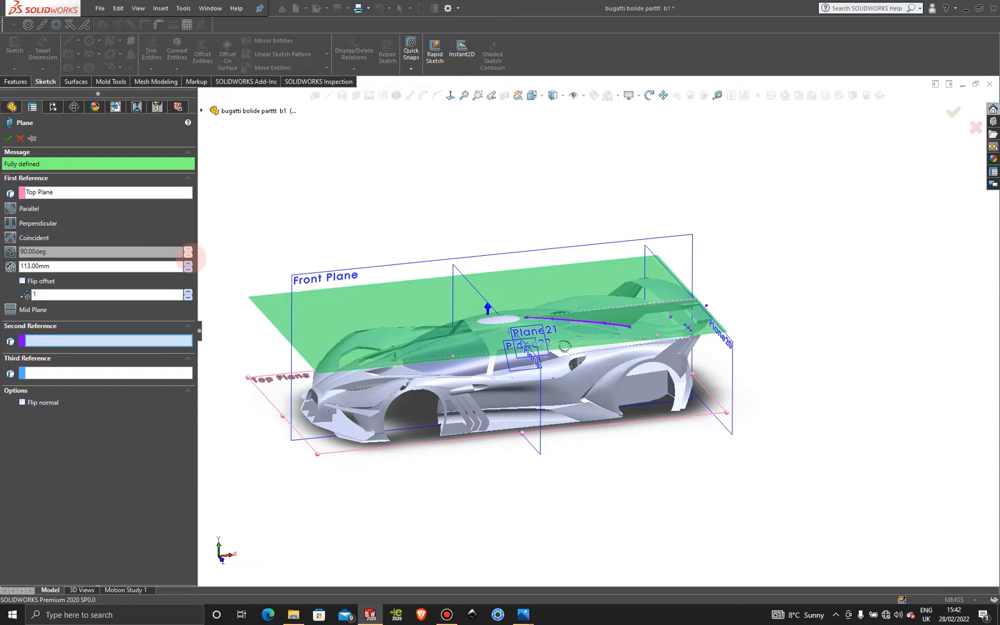
pyautogui.moveTo(565, 347)
pyautogui.mouseDown(button='middle')
pyautogui.moveTo(541, 283)
pyautogui.moveTo(572, 347)
pyautogui.mouseUp(button='middle')
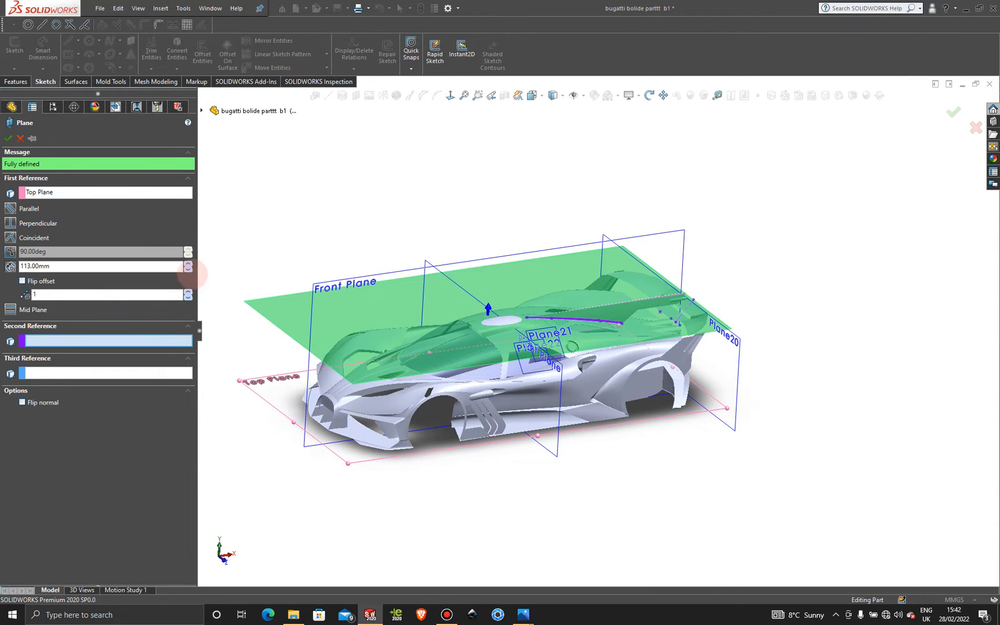
pyautogui.click(188, 263)
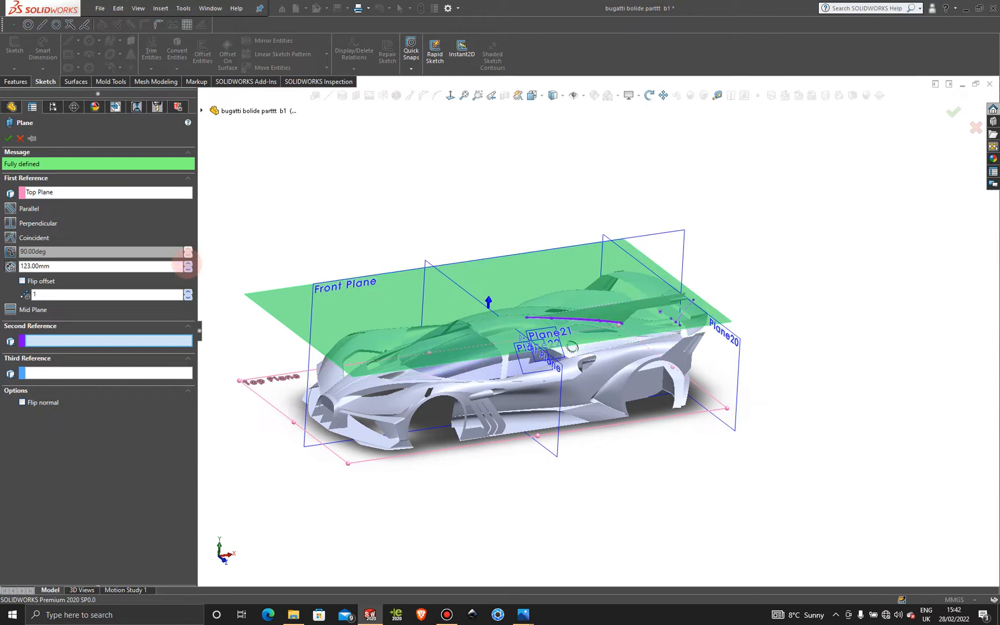
pyautogui.click(188, 263)
pyautogui.moveTo(264, 279); pyautogui.dragTo(331, 282, button='middle')
pyautogui.click(8, 138)
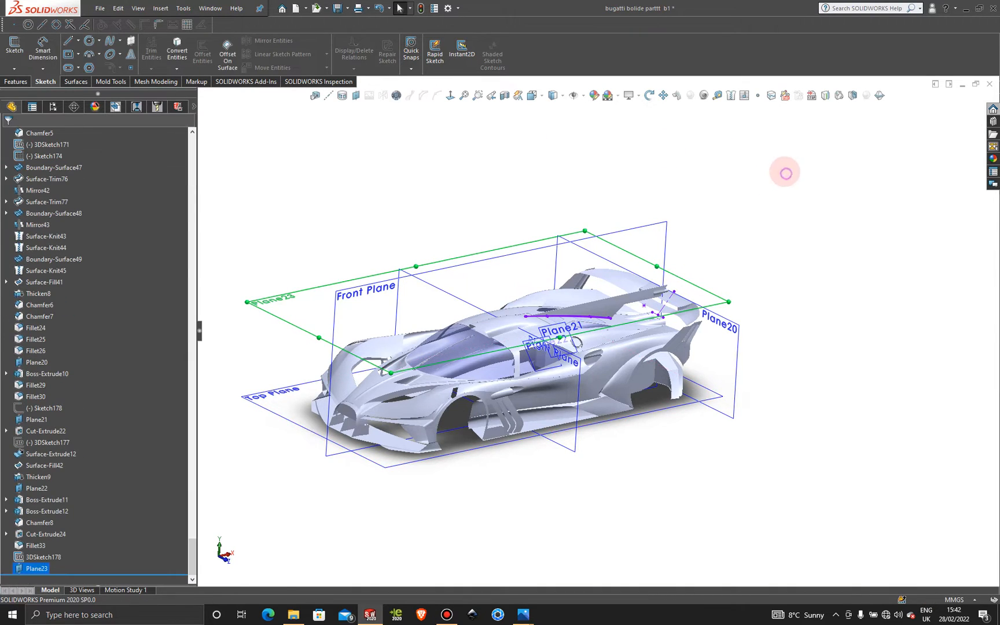
# Open a new sketch on the offset plane above the car and view it straight on at the fin.
pyautogui.click(301, 293)
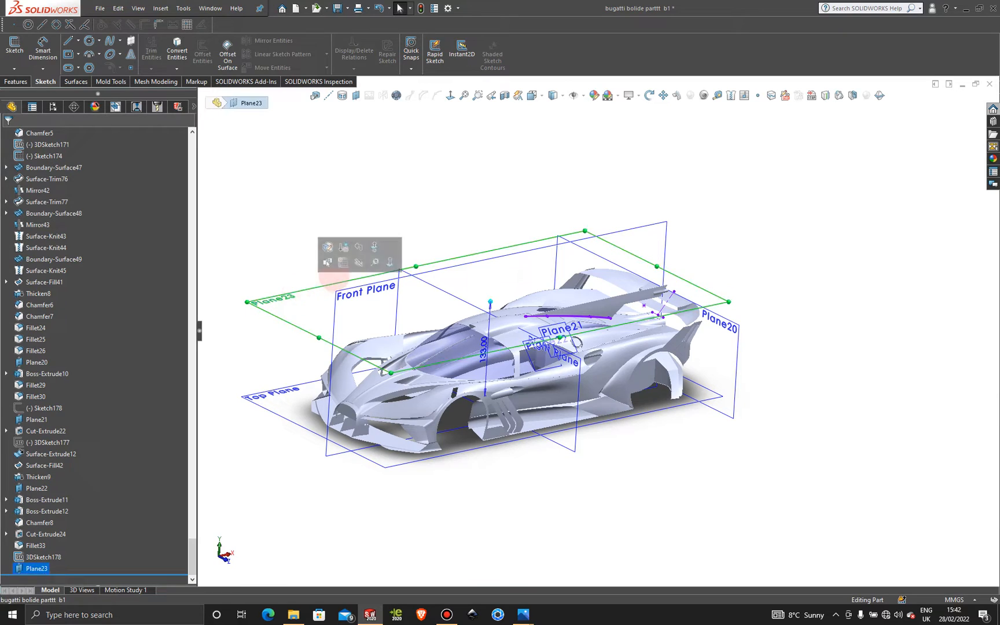
pyautogui.click(346, 258)
pyautogui.click(450, 96)
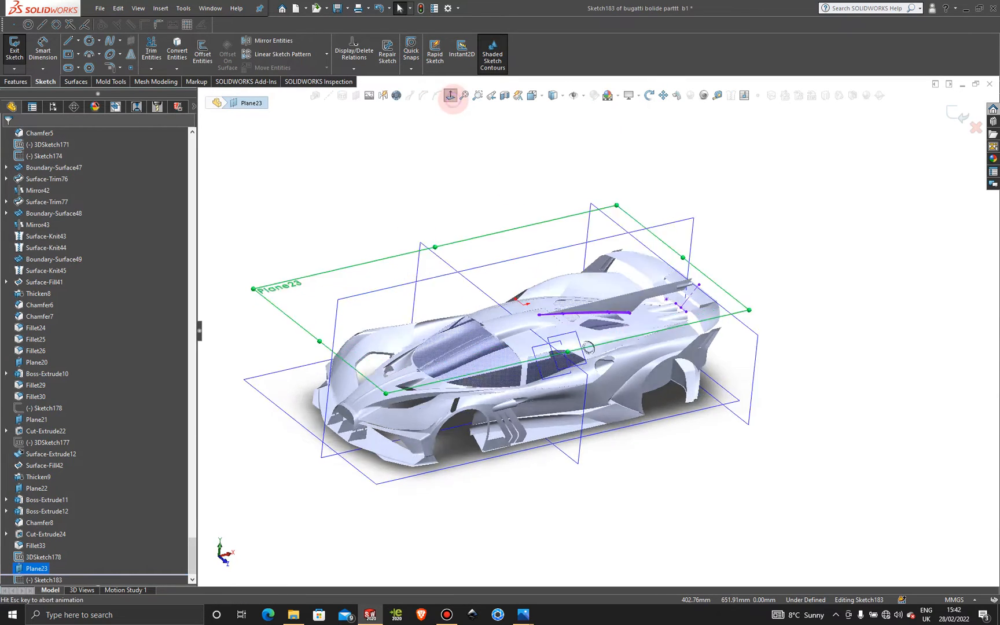
pyautogui.scroll(-8, 732, 359)
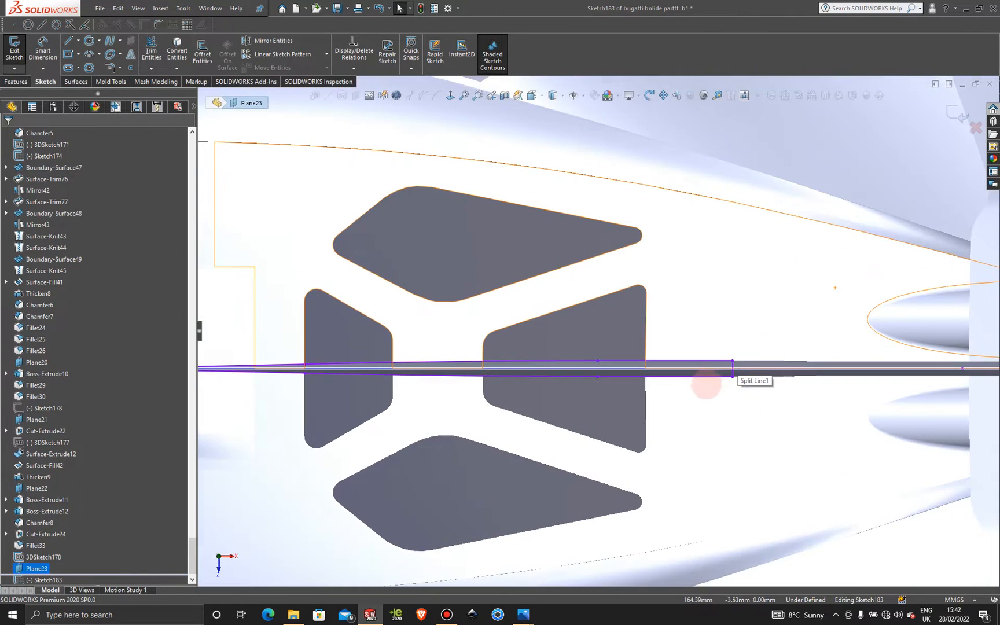
pyautogui.scroll(10, 177, 415)
pyautogui.scroll(1, 348, 394)
pyautogui.scroll(1, 348, 394)
pyautogui.scroll(-3, 405, 365)
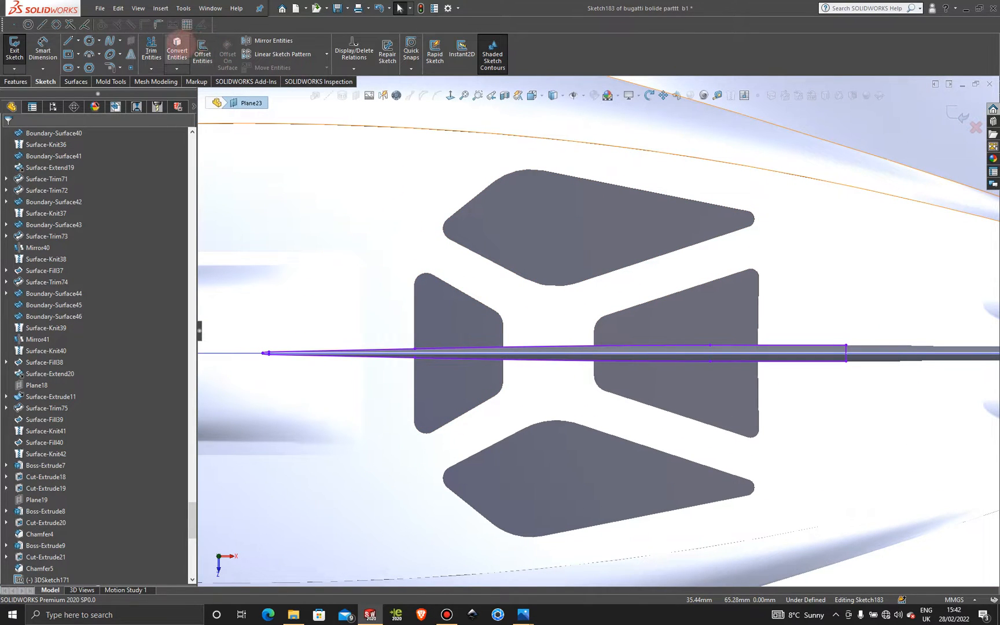
pyautogui.click(203, 49)
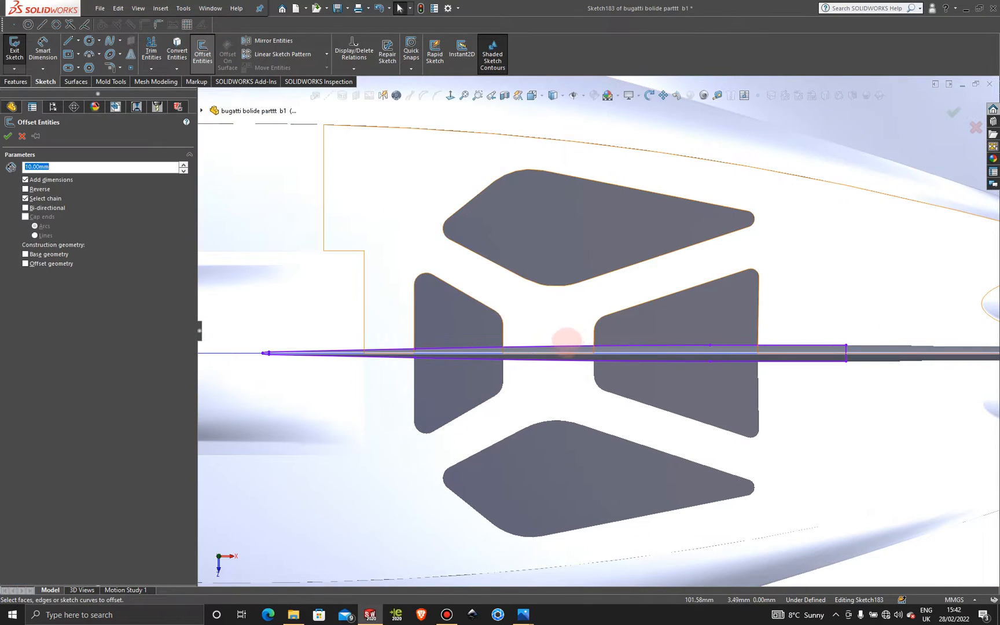
pyautogui.click(177, 51)
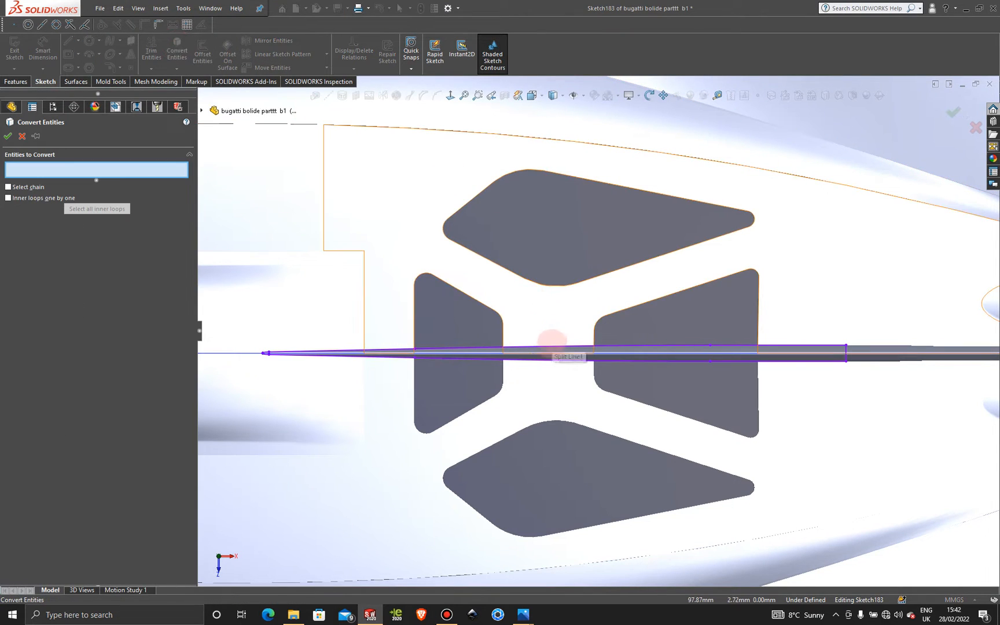
pyautogui.click(553, 346)
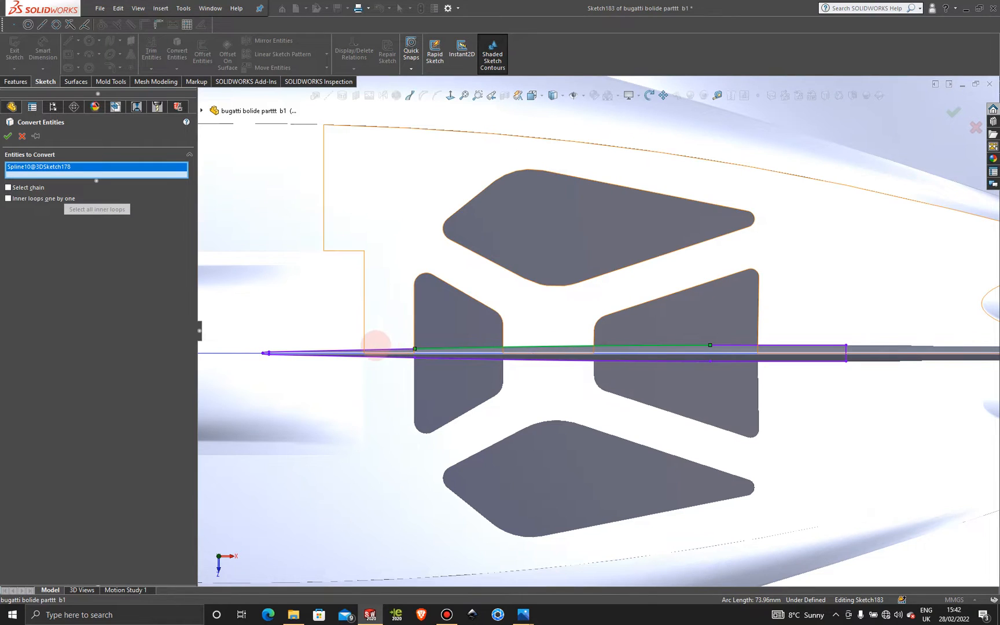
pyautogui.rightClick(96, 171)
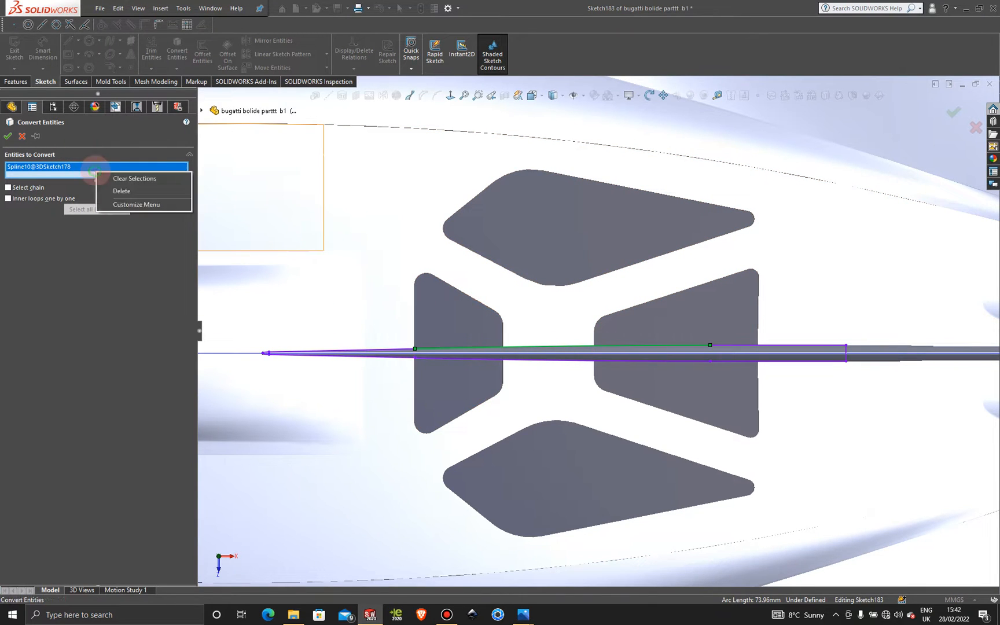
pyautogui.click(128, 178)
pyautogui.press('f')
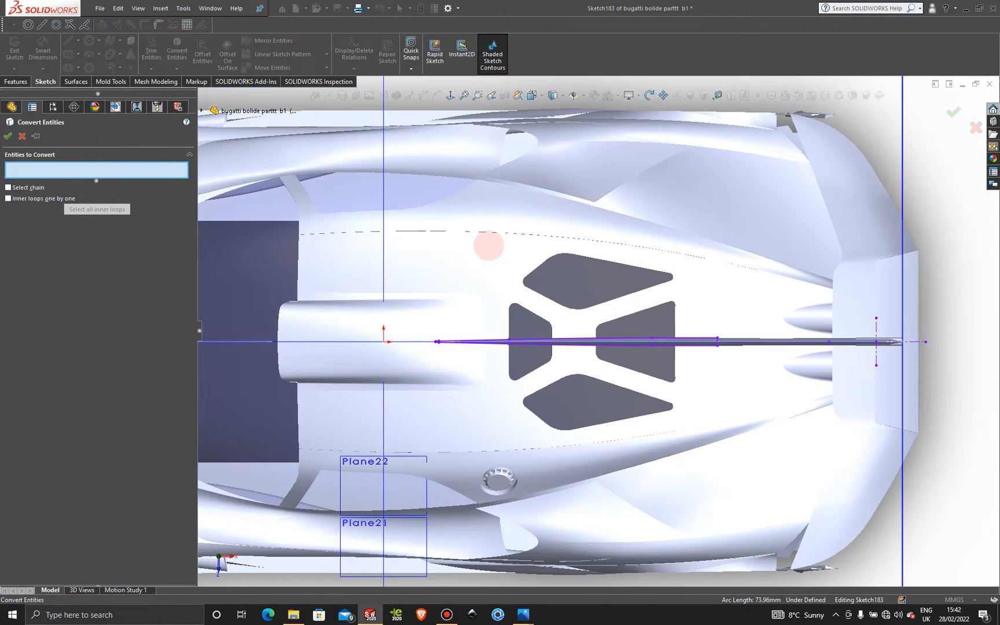
pyautogui.click(384, 273)
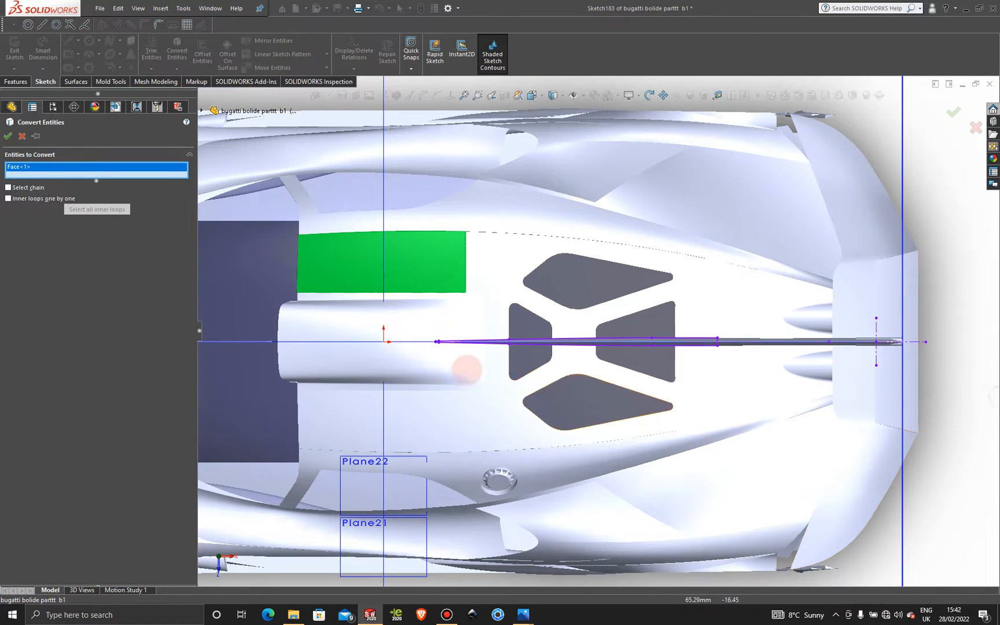
pyautogui.click(412, 326)
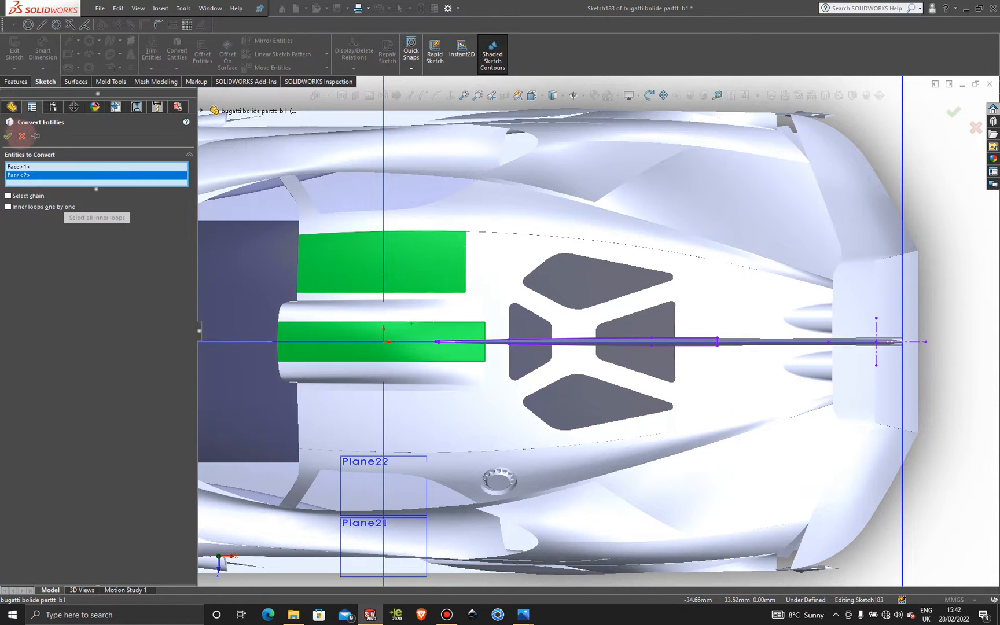
pyautogui.click(8, 136)
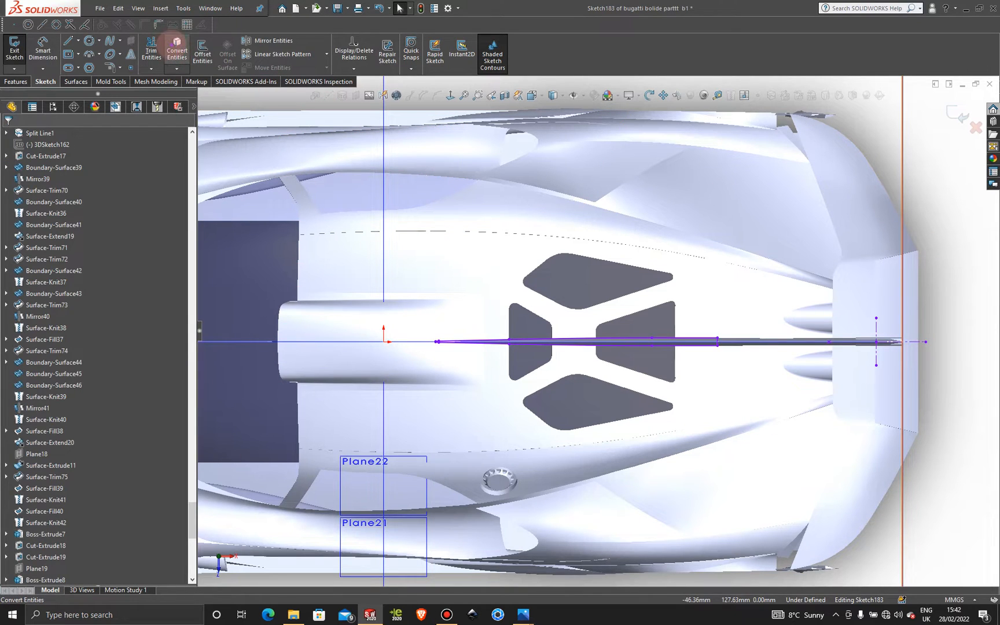
# Start Convert Entities again in the sketch above the car and clear the stray bodywork face from its selection.
pyautogui.click(177, 42)
pyautogui.rightClick(918, 194)
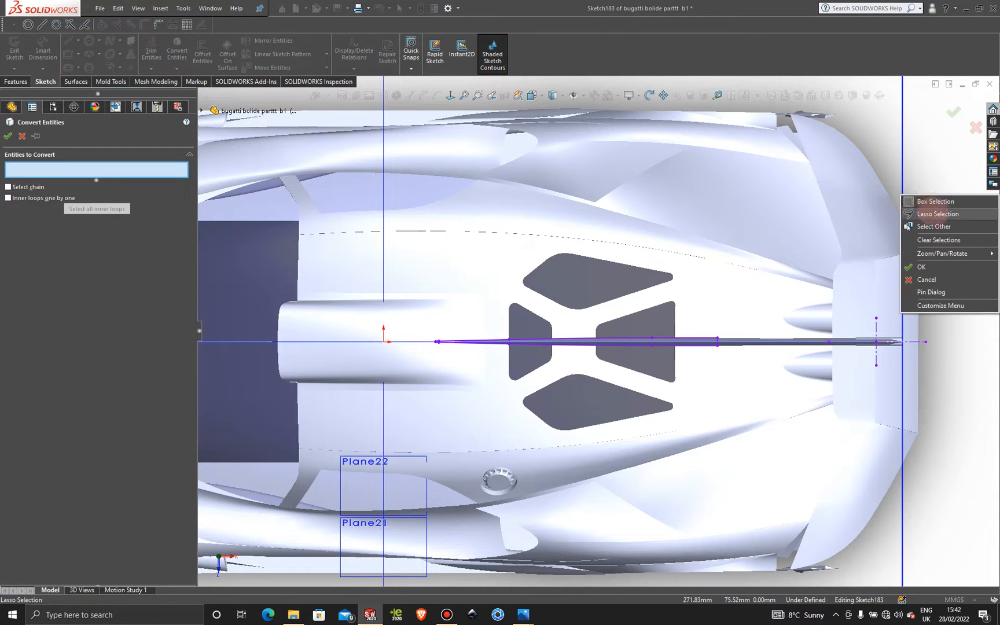
pyautogui.click(926, 268)
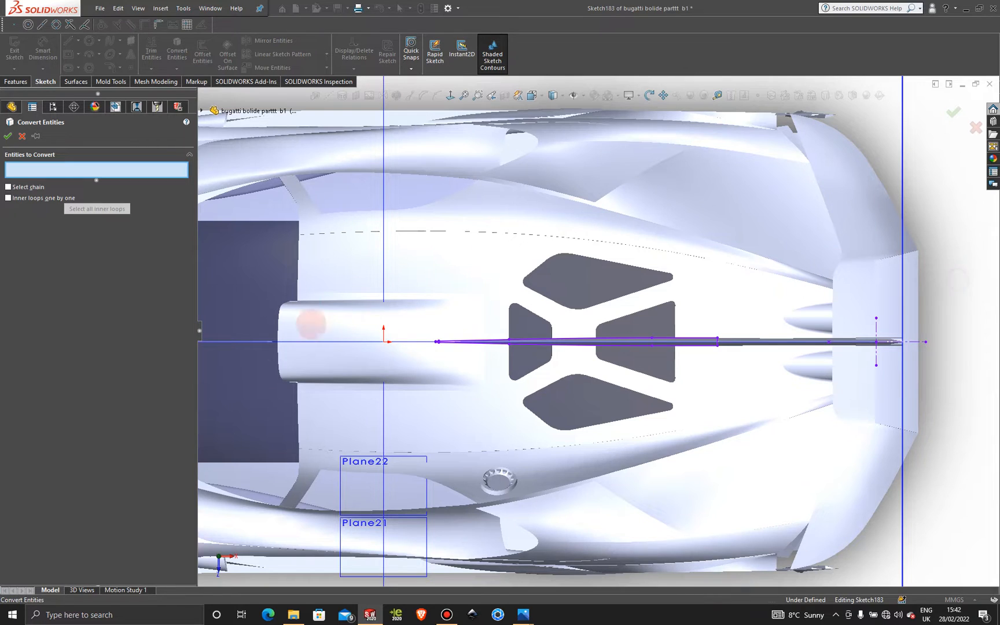
pyautogui.click(391, 217)
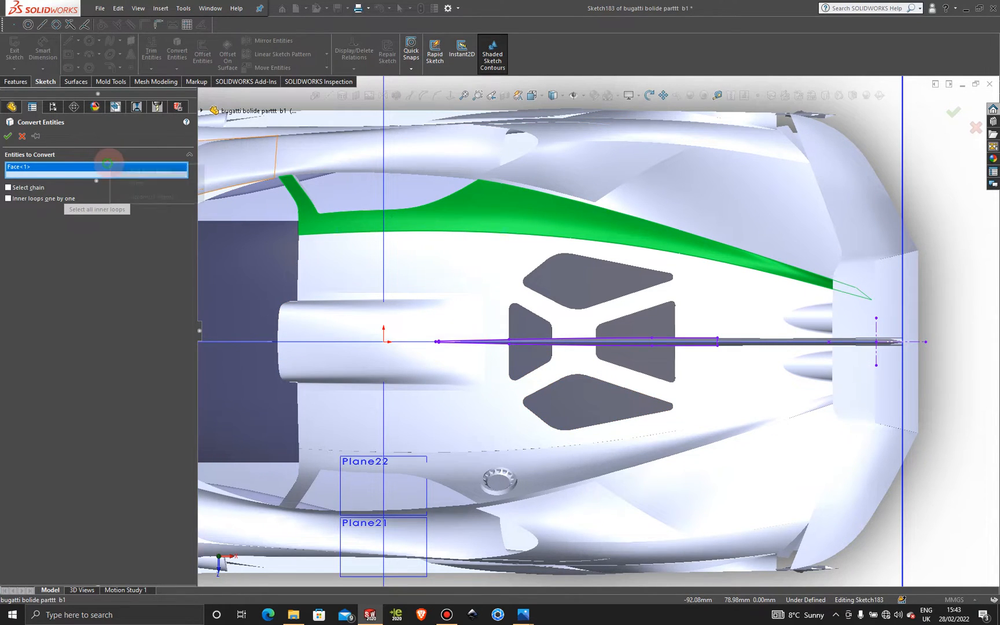
pyautogui.rightClick(107, 163)
pyautogui.click(136, 163)
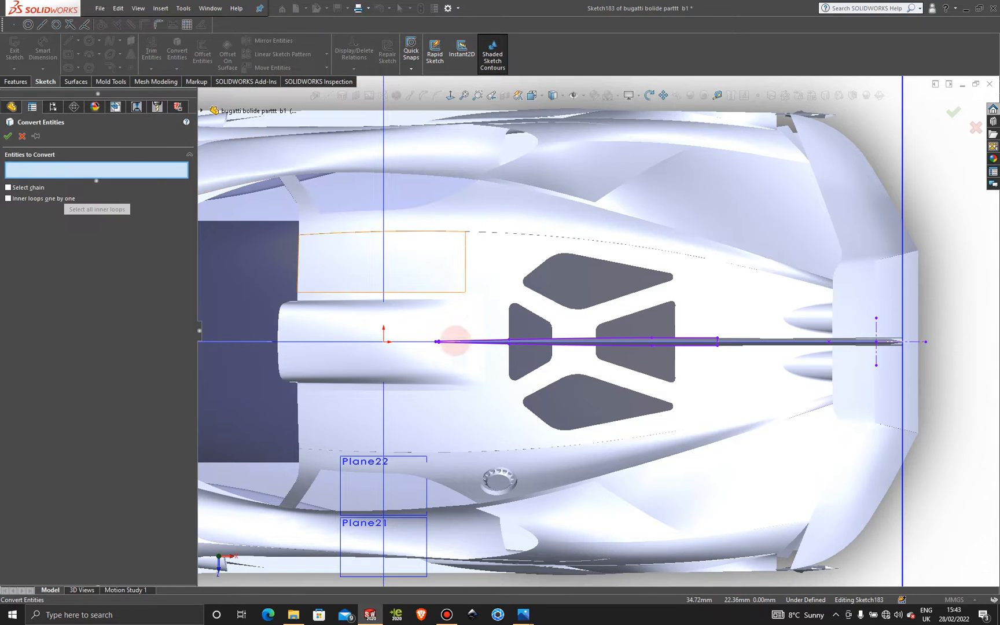
# Select the rounded tip curves, the short tip line and the two adjoining side splines of the narrow fin outline for Convert Entities.
pyautogui.scroll(5, 455, 340)
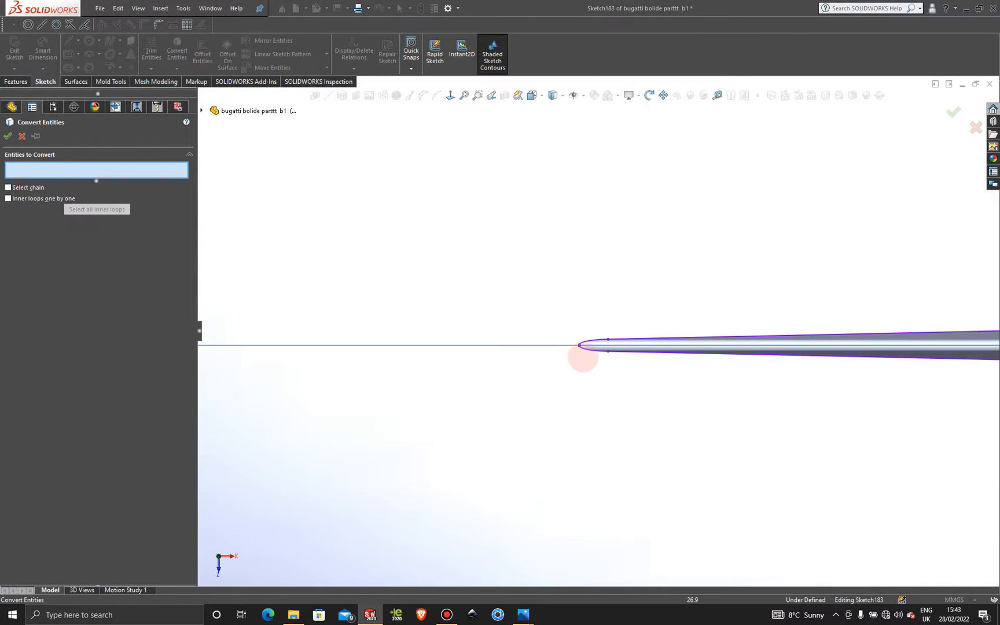
pyautogui.click(592, 340)
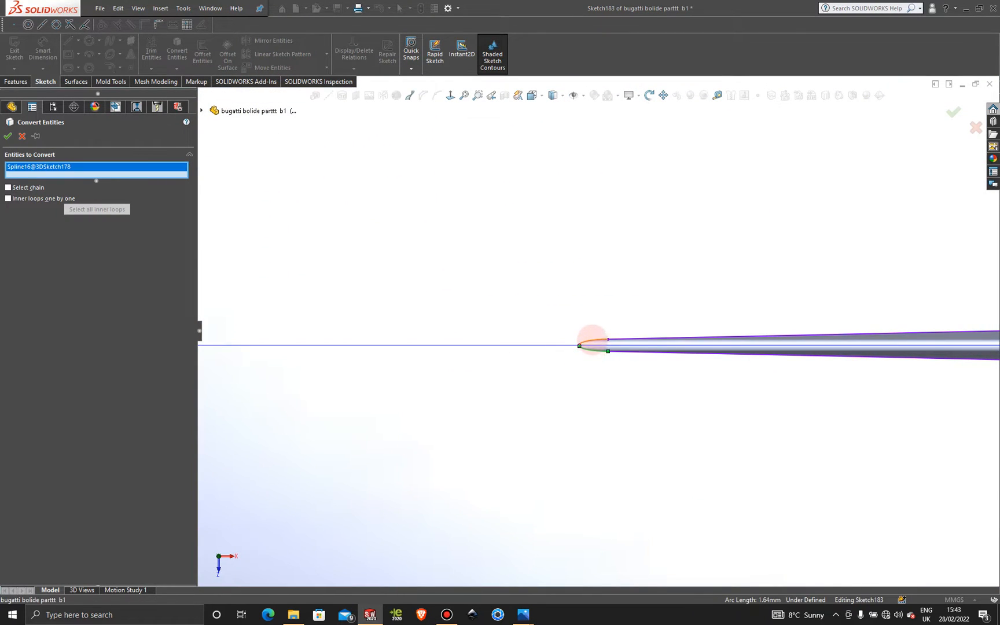
pyautogui.click(592, 346)
pyautogui.scroll(5, 592, 346)
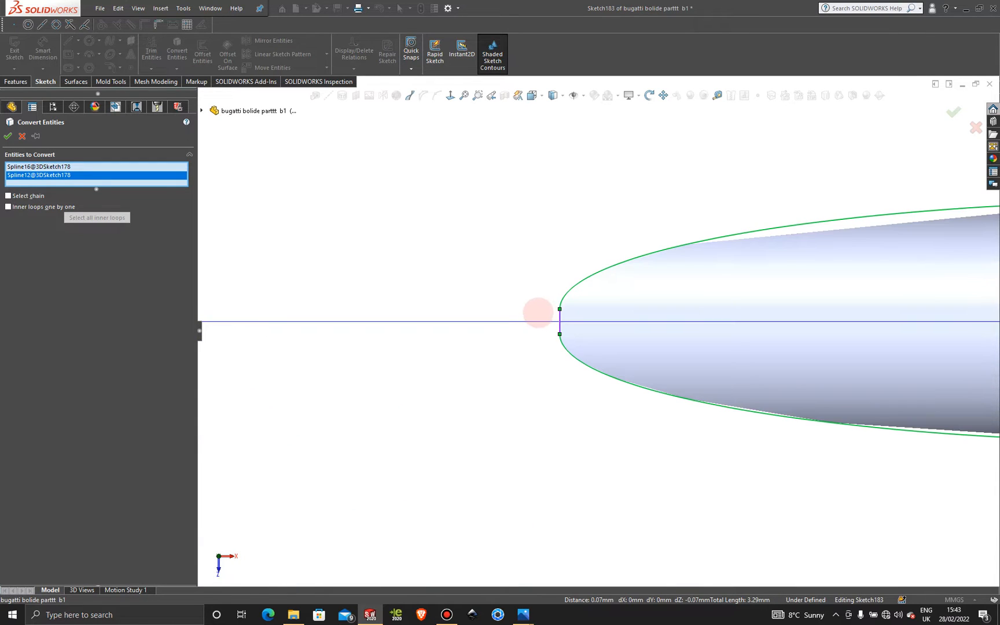
pyautogui.click(558, 316)
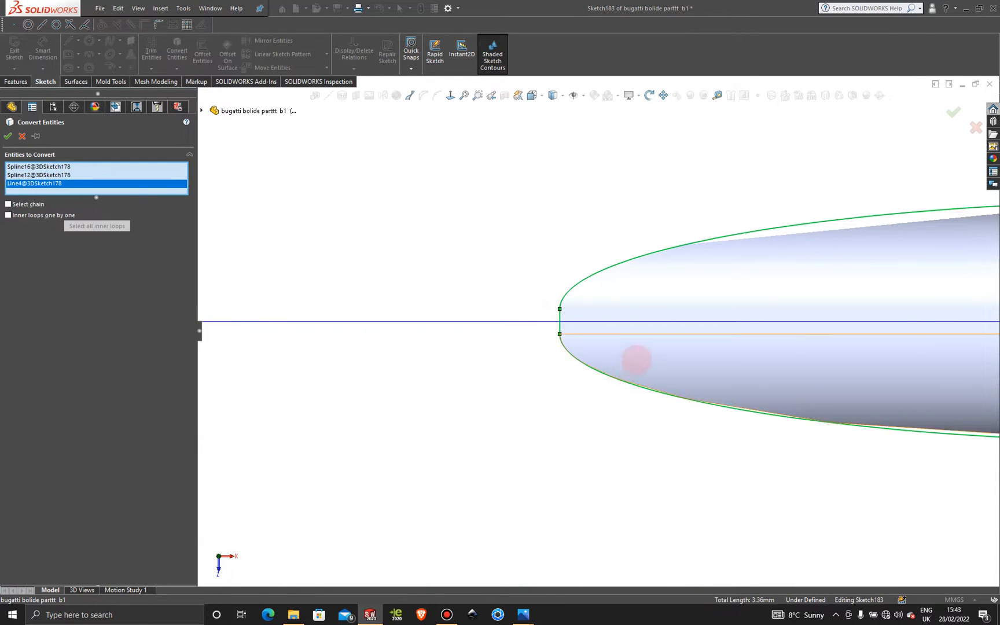
pyautogui.scroll(-5, 637, 360)
pyautogui.click(684, 346)
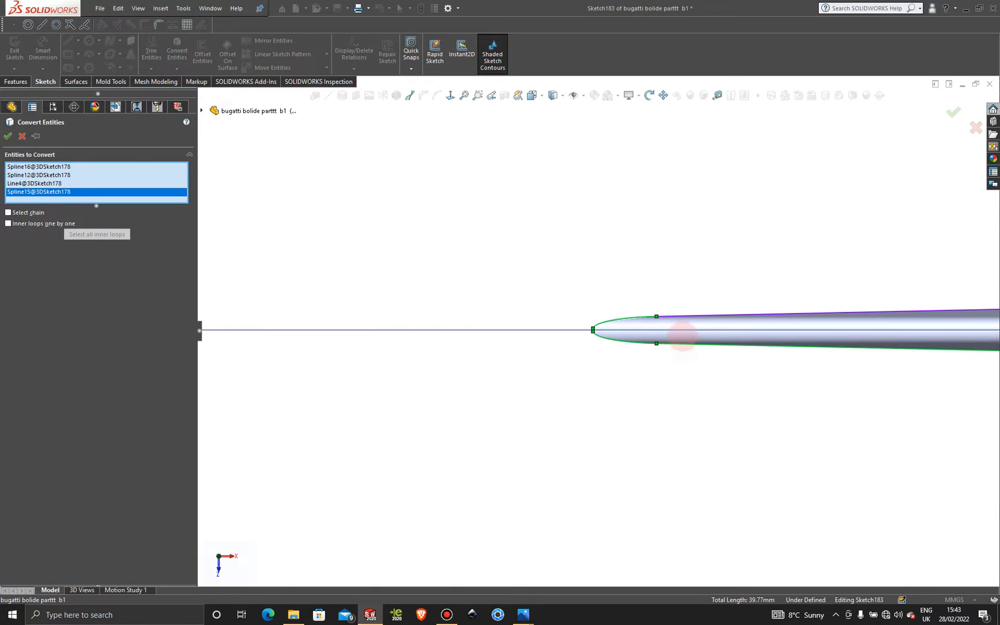
pyautogui.click(683, 315)
pyautogui.scroll(-5, 683, 319)
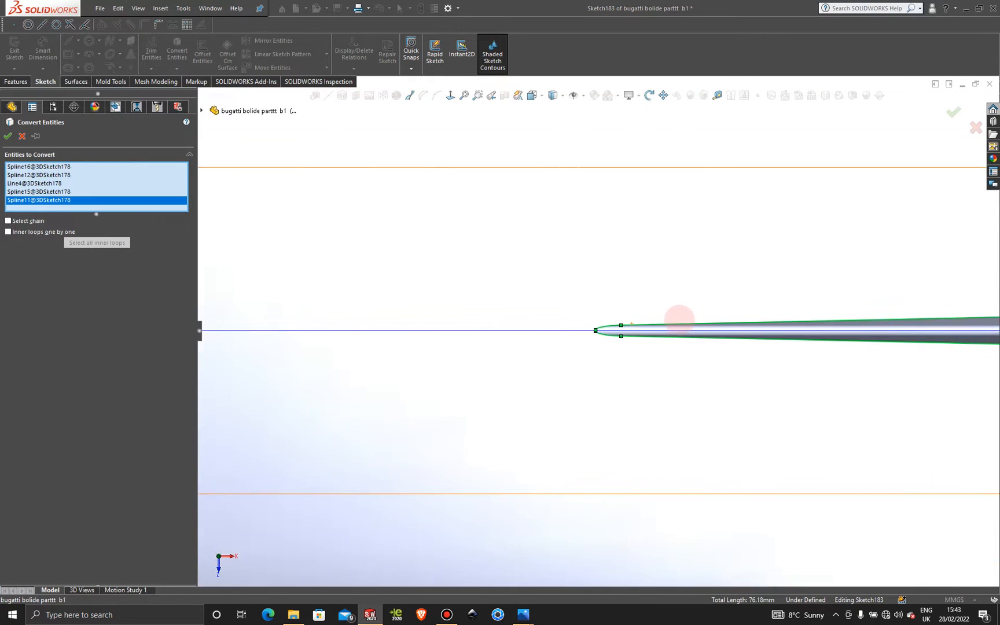
# Add the fin outline's remaining side splines and closing end line to the selection and convert them into the sketch.
pyautogui.scroll(-3, 682, 319)
pyautogui.scroll(10, 542, 335)
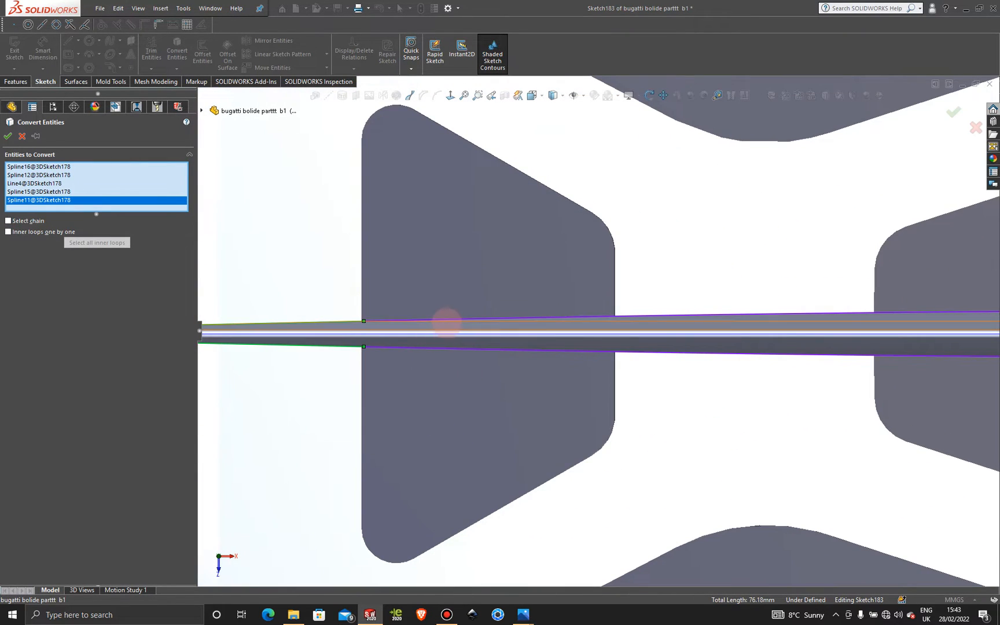
pyautogui.click(467, 318)
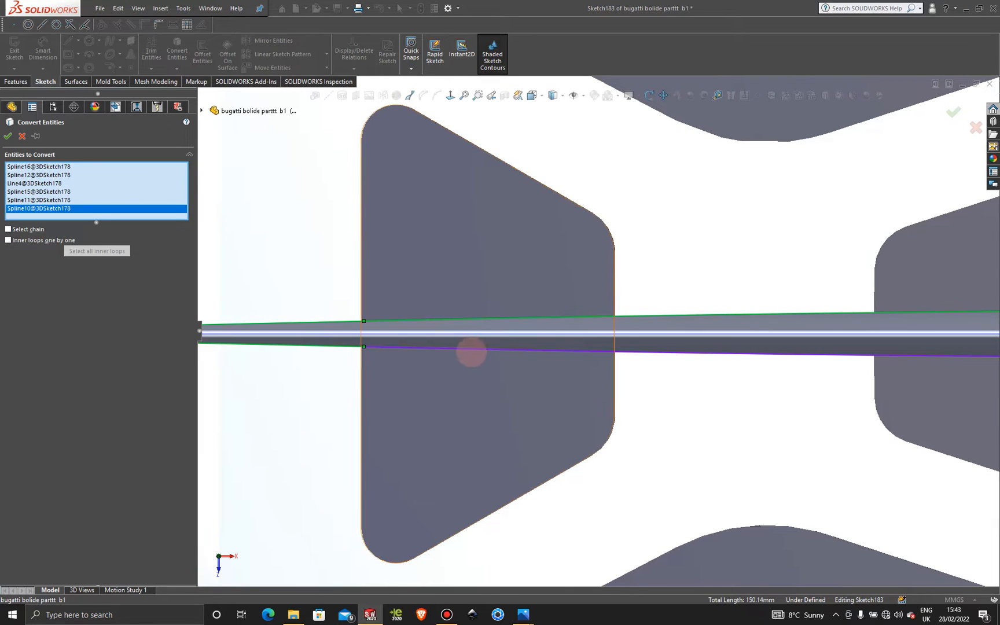
pyautogui.click(472, 347)
pyautogui.scroll(-6, 644, 396)
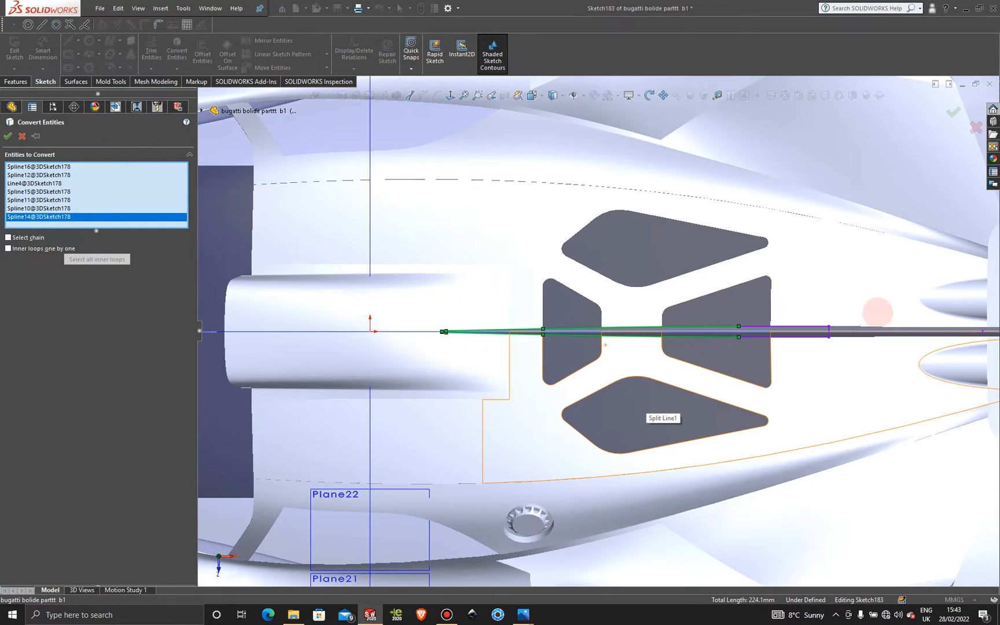
pyautogui.scroll(8, 878, 312)
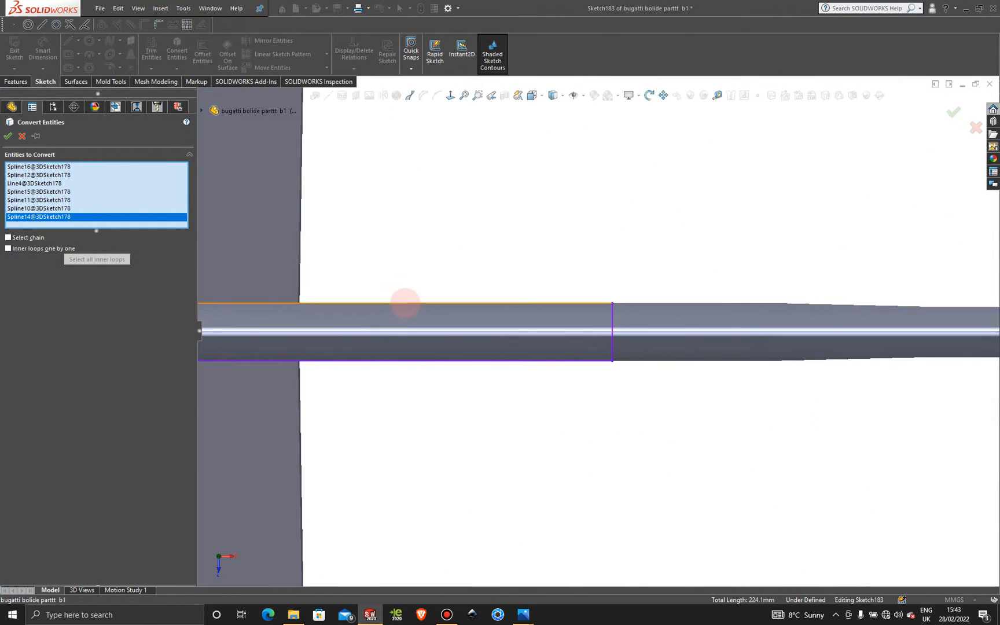
pyautogui.click(405, 302)
pyautogui.click(409, 361)
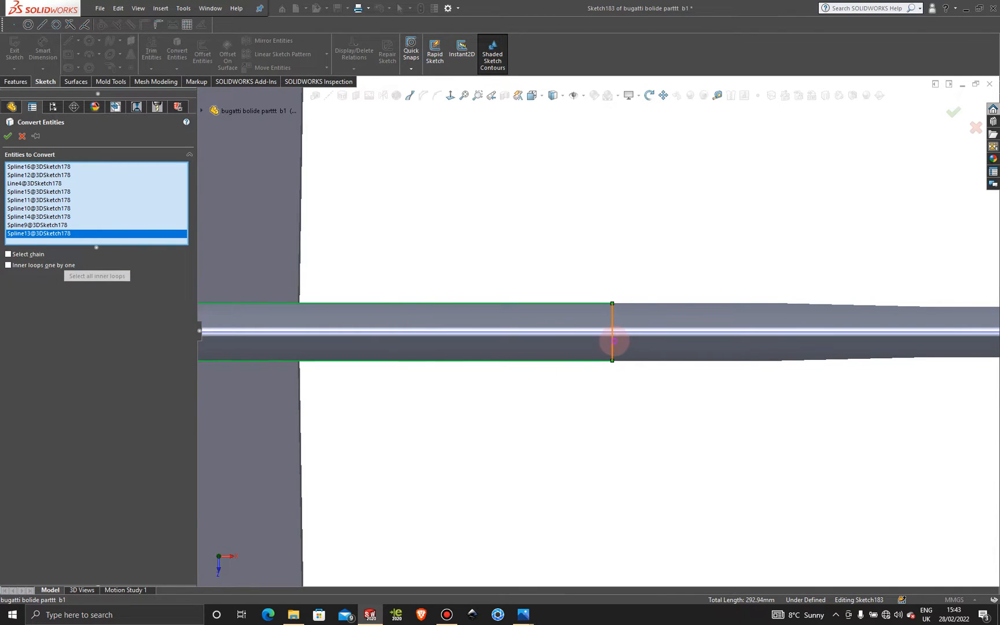
pyautogui.click(613, 341)
pyautogui.click(8, 136)
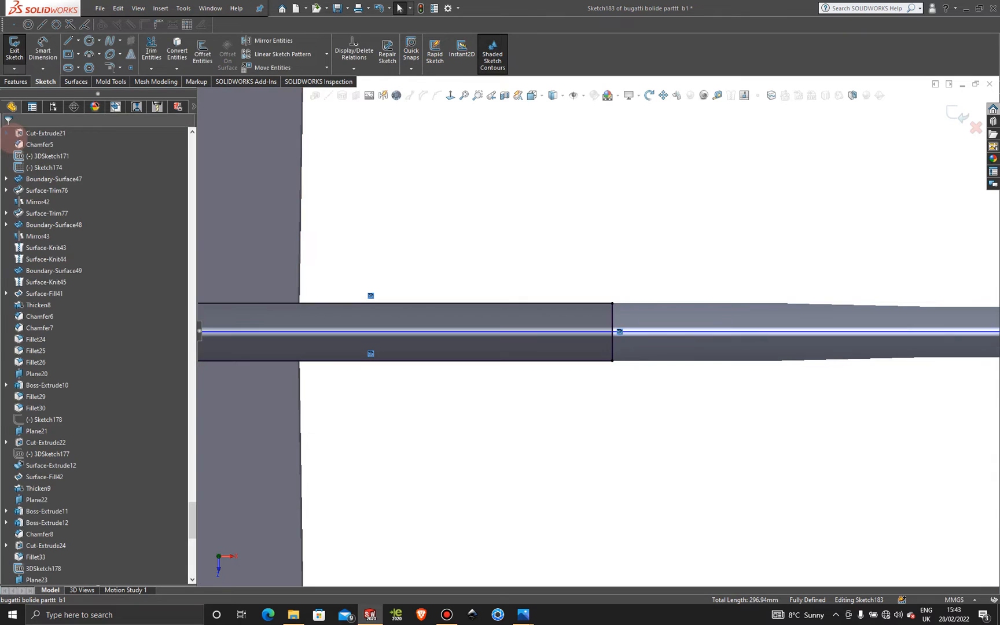
# Set up a 1 mm outward chain offset of the converted fin outline, with dimensions added.
pyautogui.scroll(5, 595, 179)
pyautogui.scroll(-8, 572, 387)
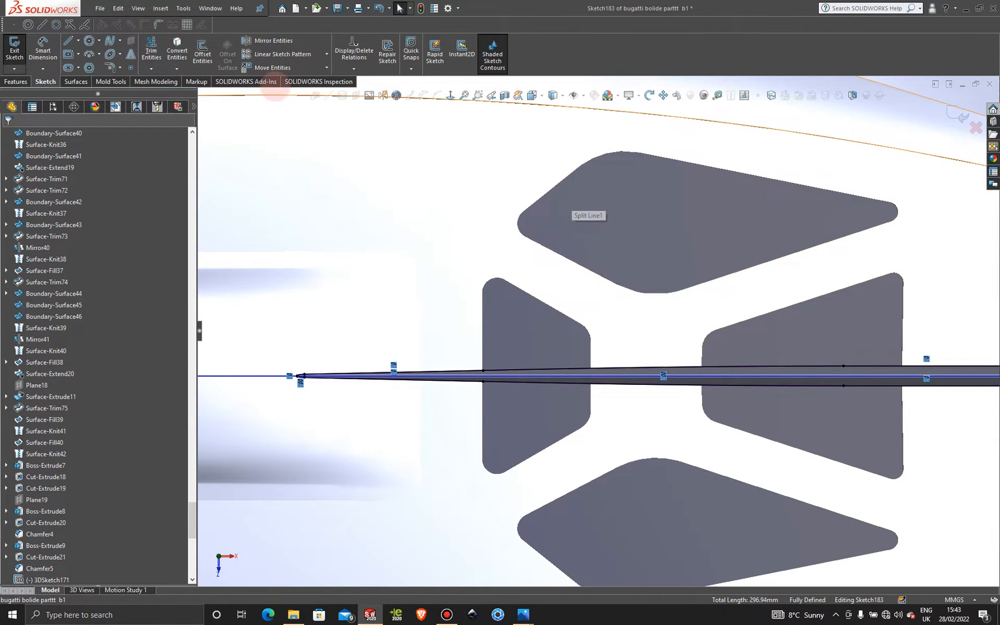
pyautogui.click(203, 49)
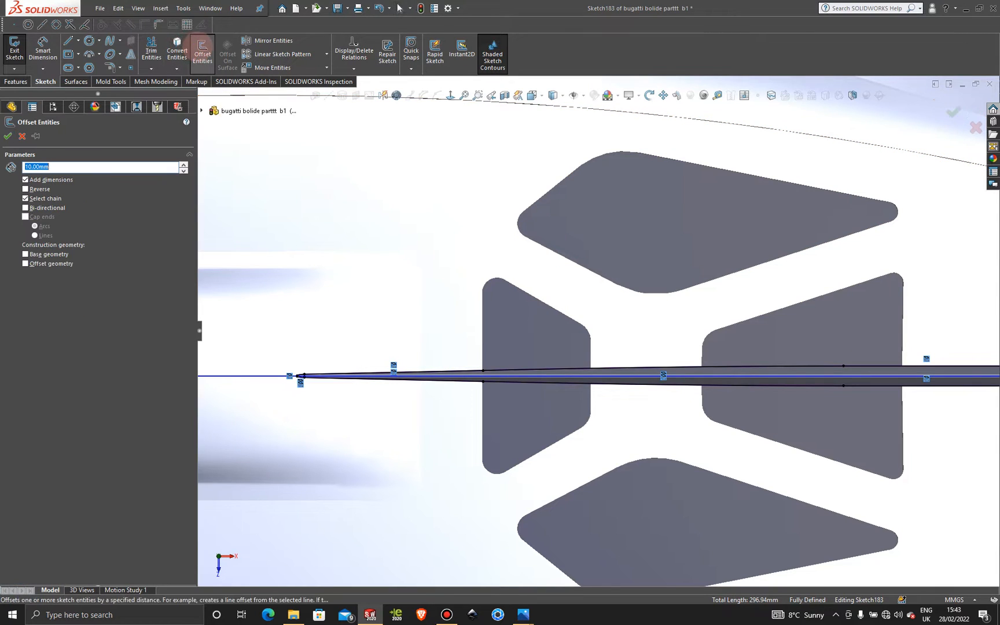
pyautogui.click(692, 367)
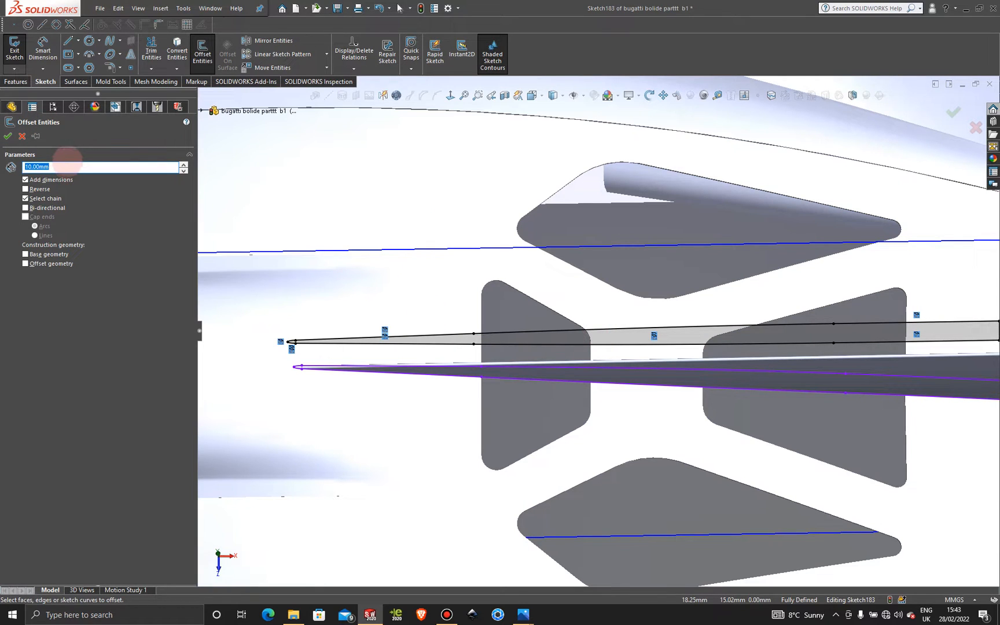
pyautogui.press('Return')
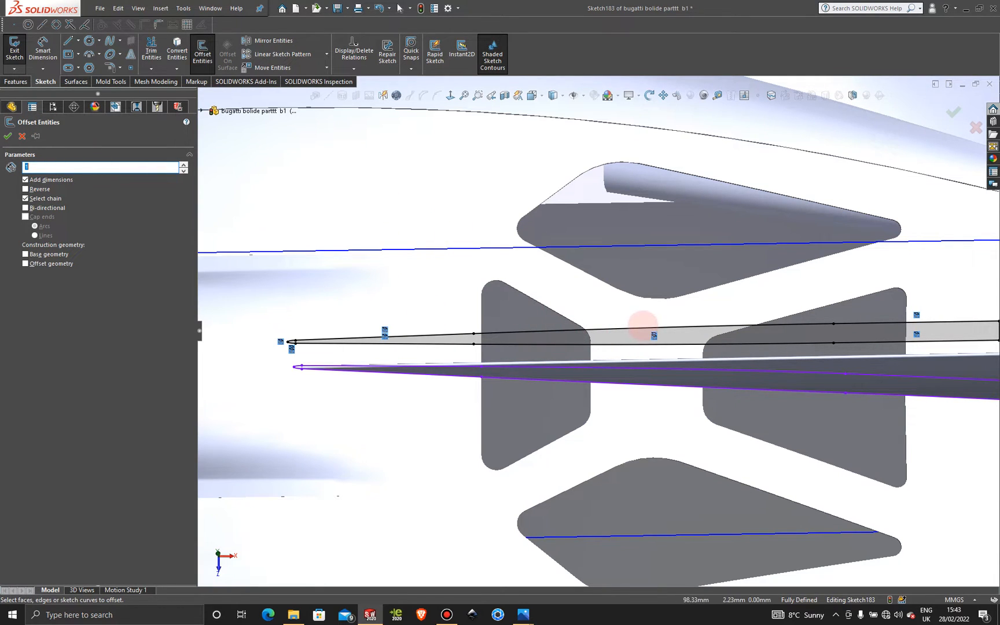
pyautogui.scroll(3, 602, 313)
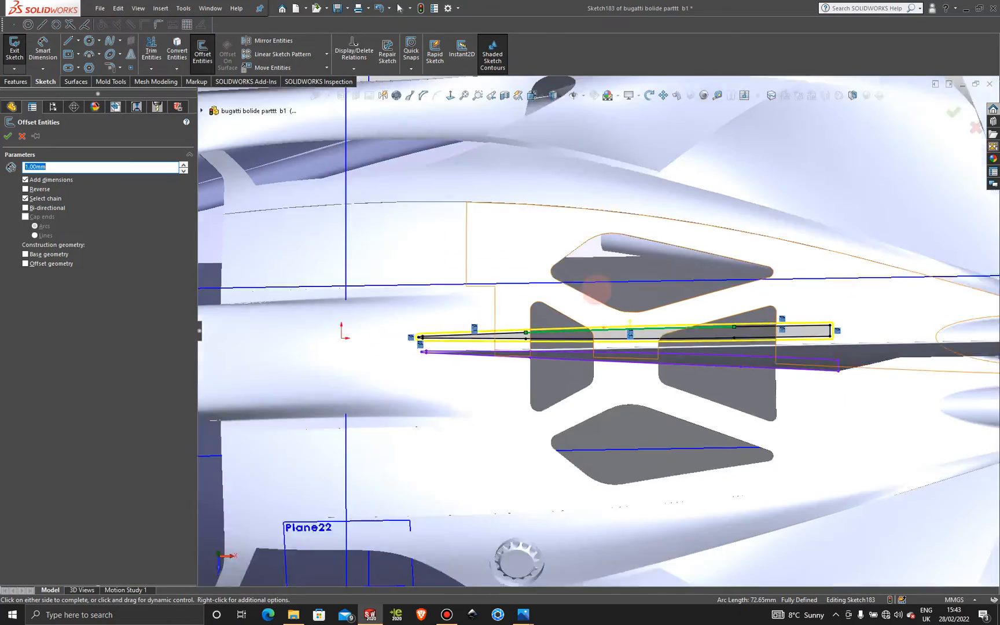
pyautogui.scroll(1, 596, 292)
# Check the offset preview from the top, set the offset distance to 3 mm and create the offset outline.
pyautogui.moveTo(576, 284); pyautogui.dragTo(578, 251, button='middle')
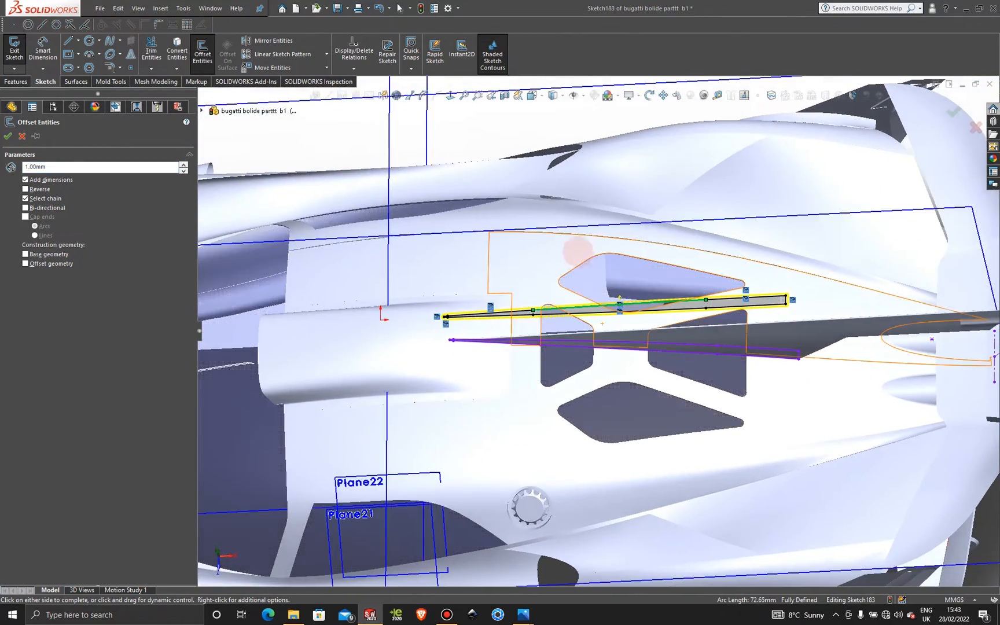
pyautogui.scroll(-3, 585, 272)
pyautogui.press('space')
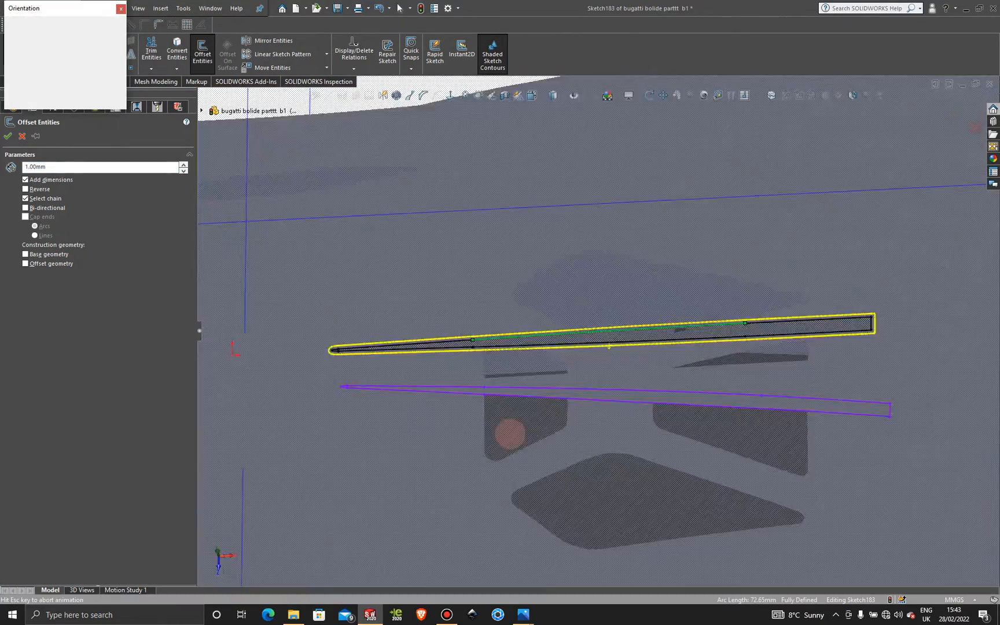
pyautogui.click(480, 328)
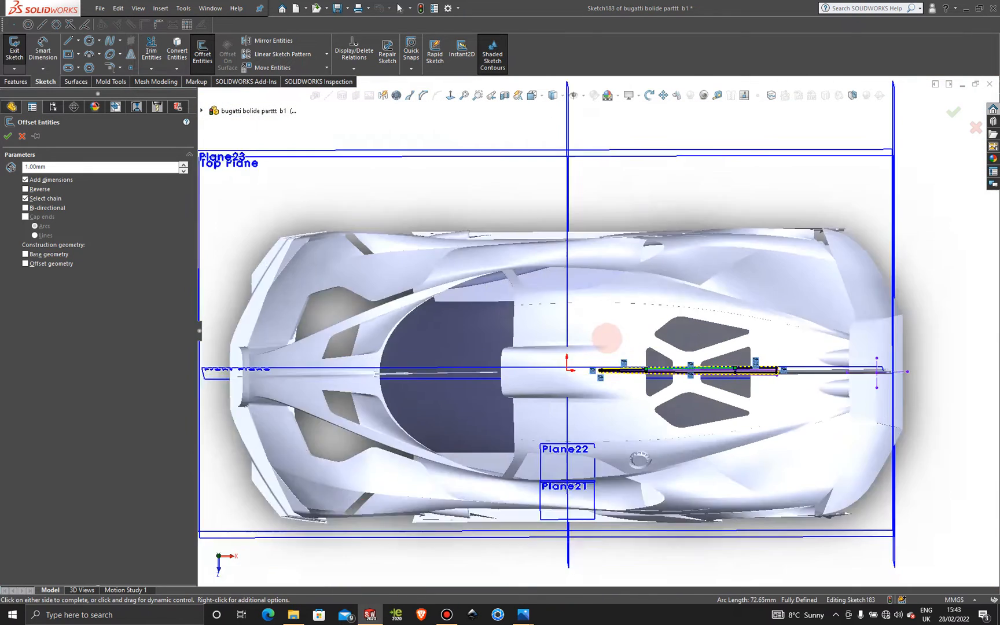
pyautogui.scroll(-4, 724, 352)
pyautogui.scroll(-2, 725, 352)
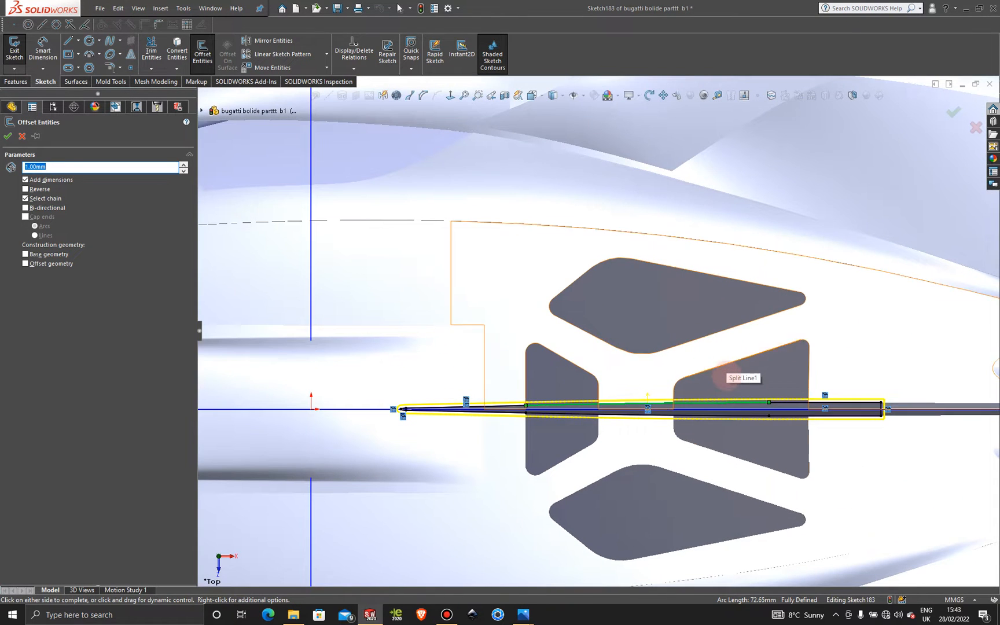
pyautogui.scroll(-3, 727, 380)
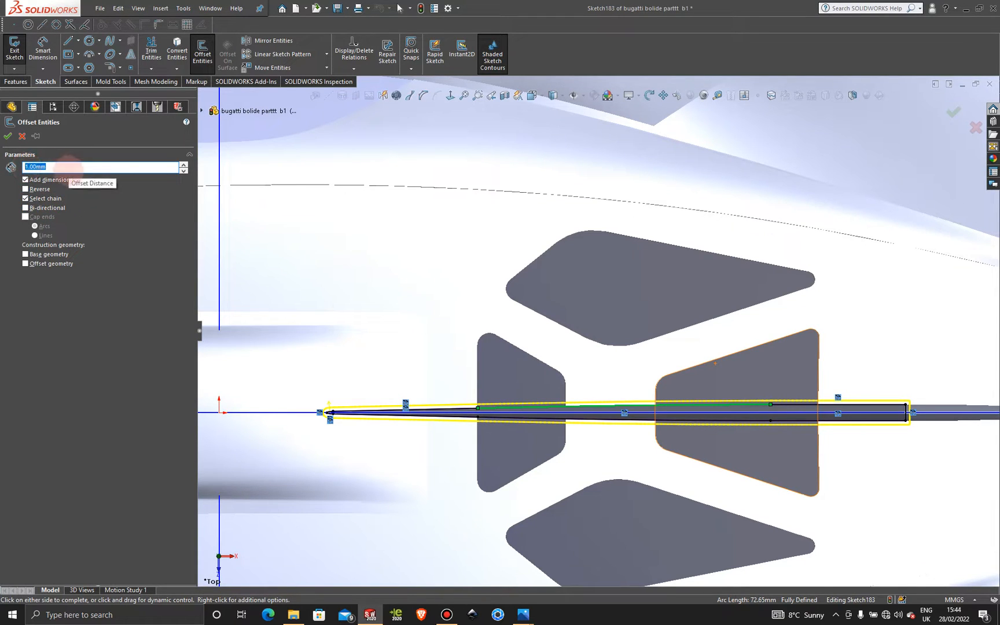
pyautogui.press('Return')
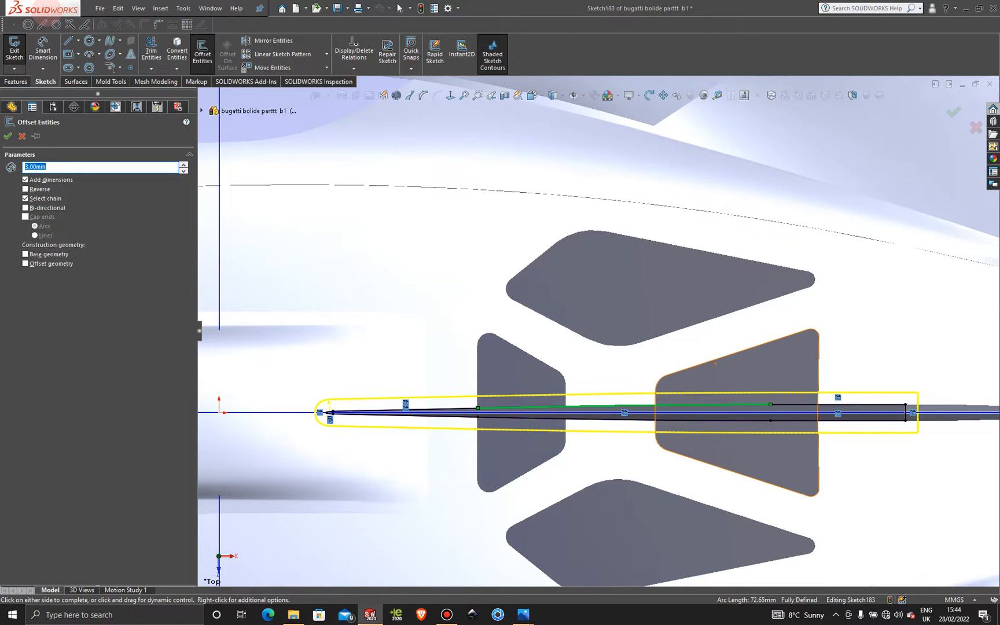
pyautogui.click(8, 136)
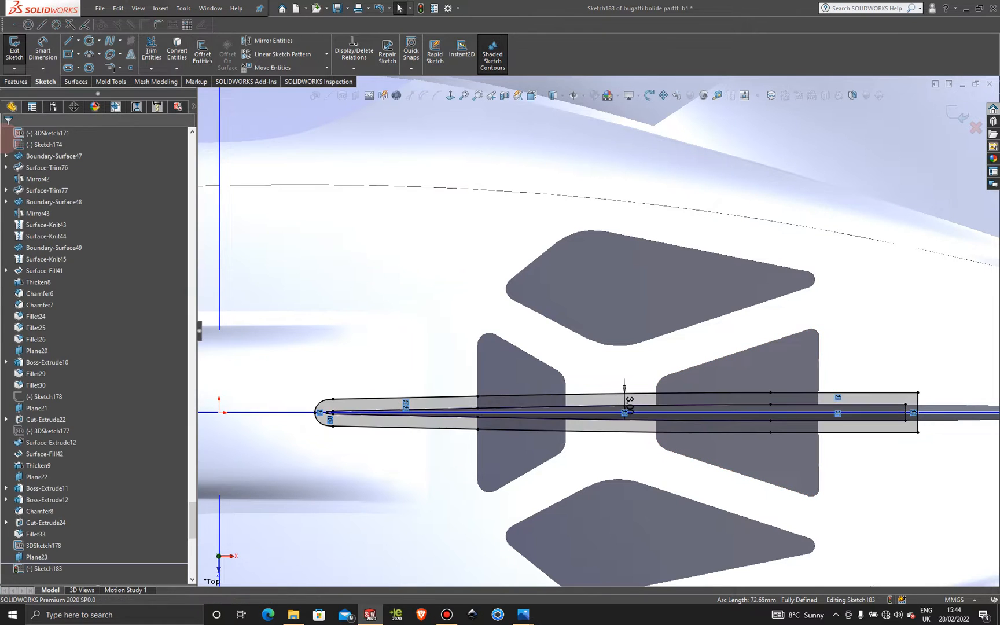
# Try to power trim the inner converted curves near the tapered tip, and undo the trim.
pyautogui.scroll(3, 627, 231)
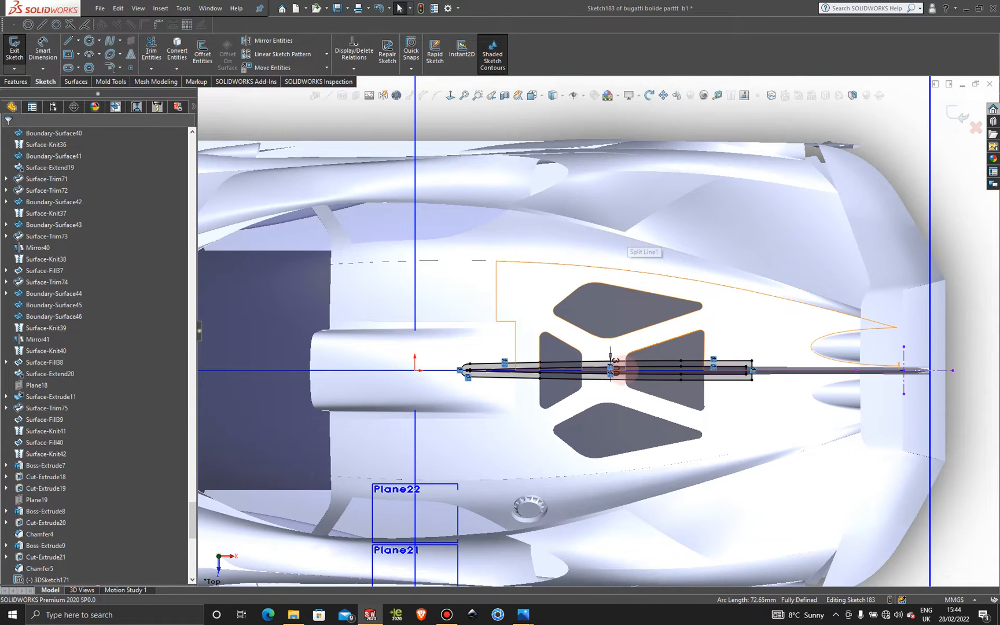
pyautogui.scroll(-5, 558, 368)
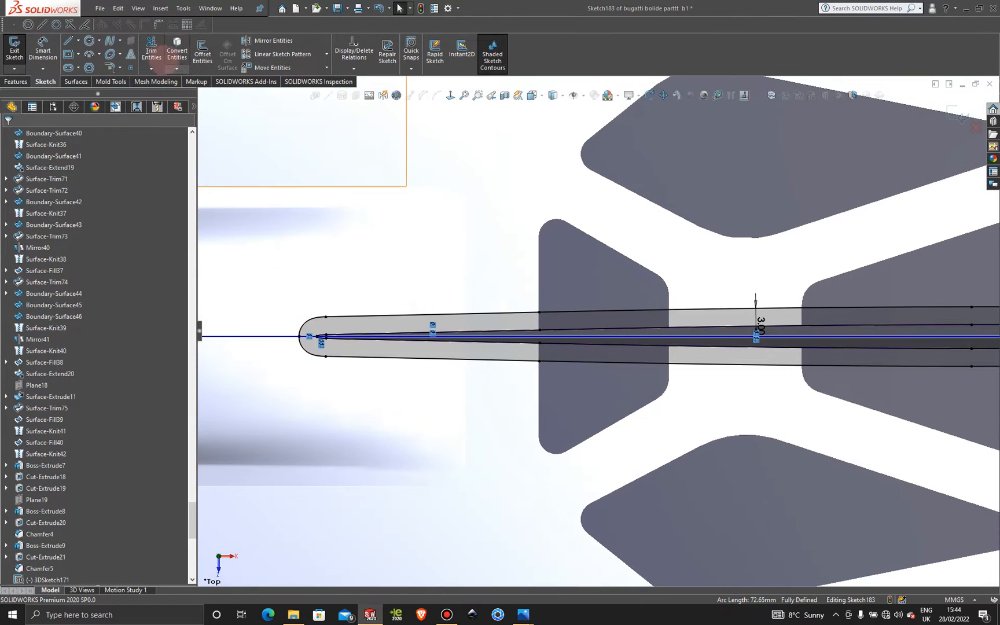
pyautogui.click(151, 49)
pyautogui.scroll(-3, 671, 342)
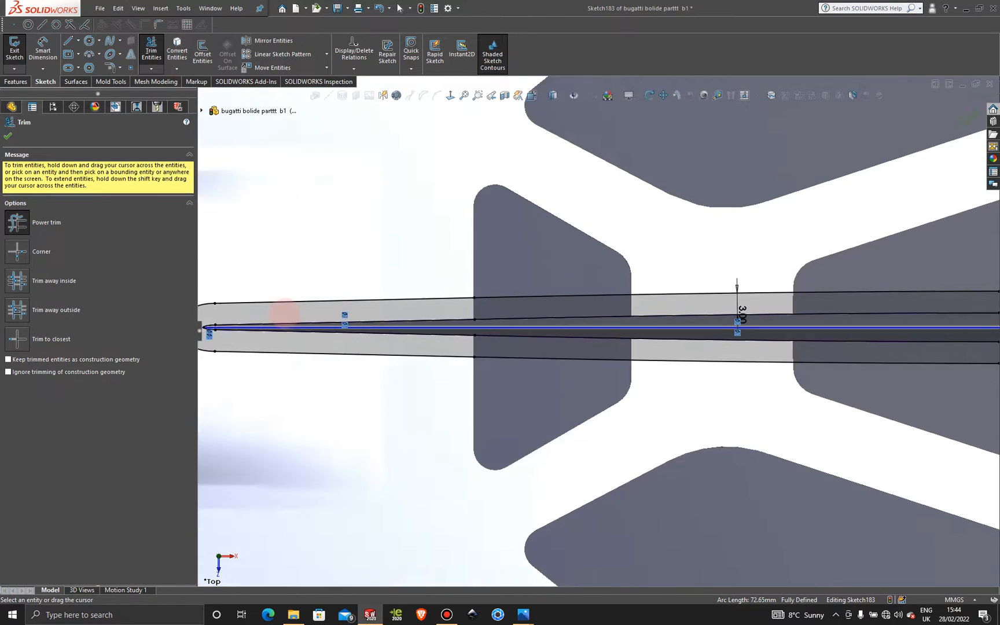
pyautogui.scroll(-3, 294, 318)
pyautogui.scroll(-2, 294, 318)
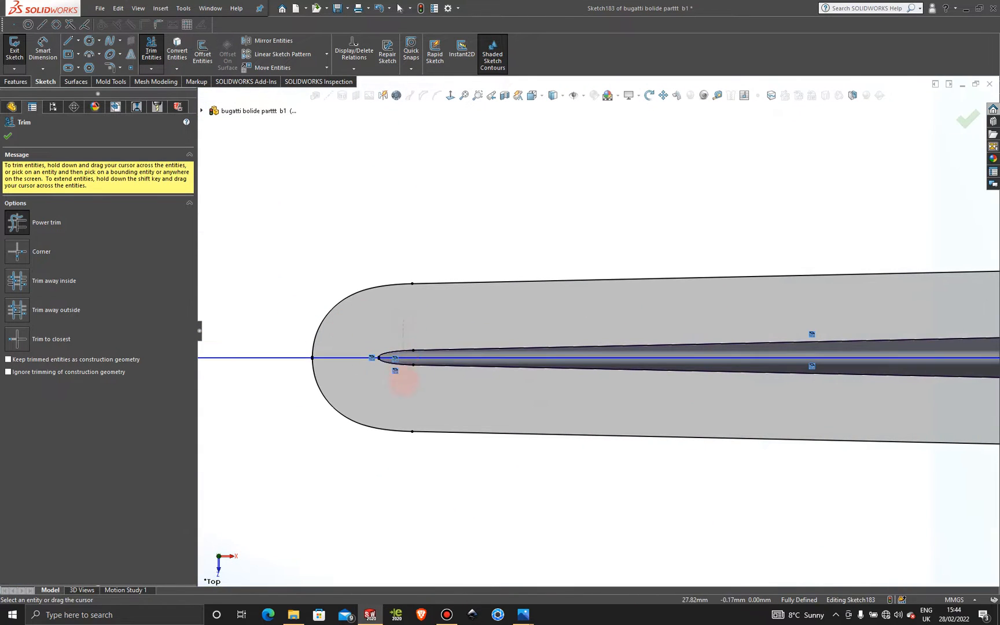
pyautogui.moveTo(403, 382); pyautogui.dragTo(404, 385)
pyautogui.moveTo(464, 320); pyautogui.dragTo(466, 399)
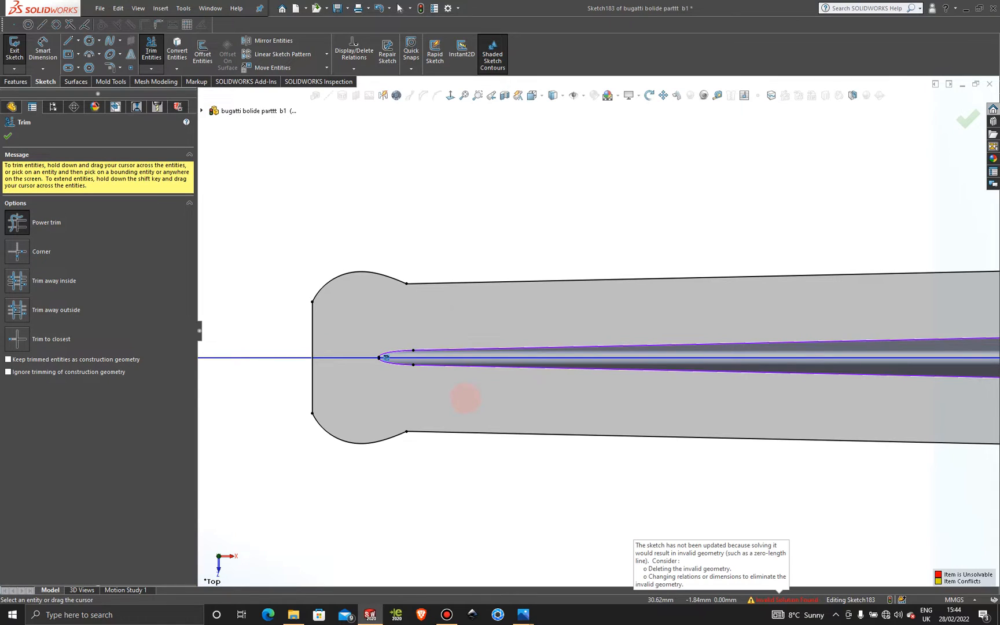
pyautogui.press('Escape')
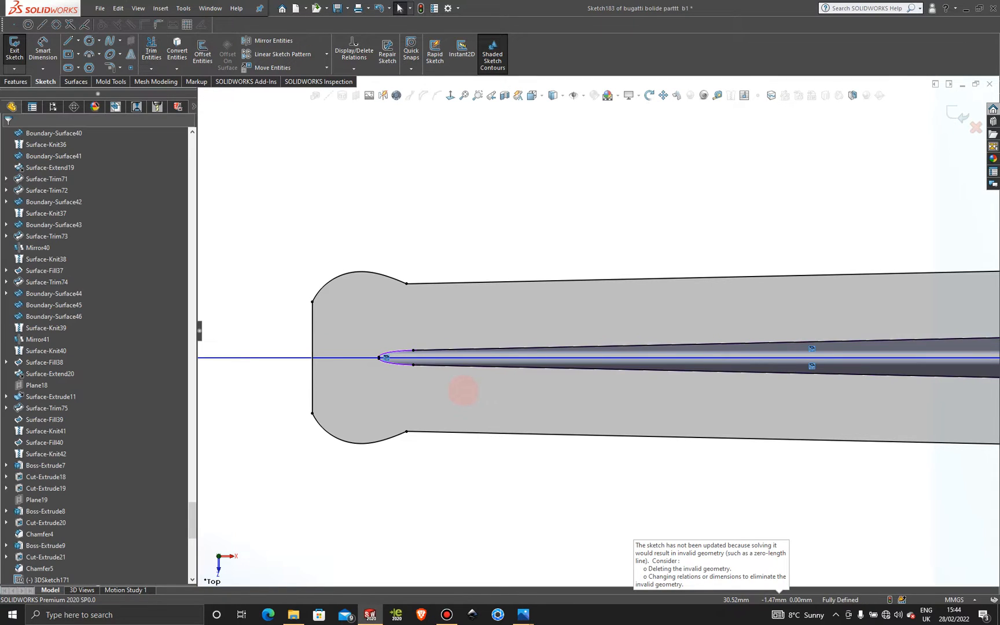
pyautogui.hotkey('ctrl', 'z')
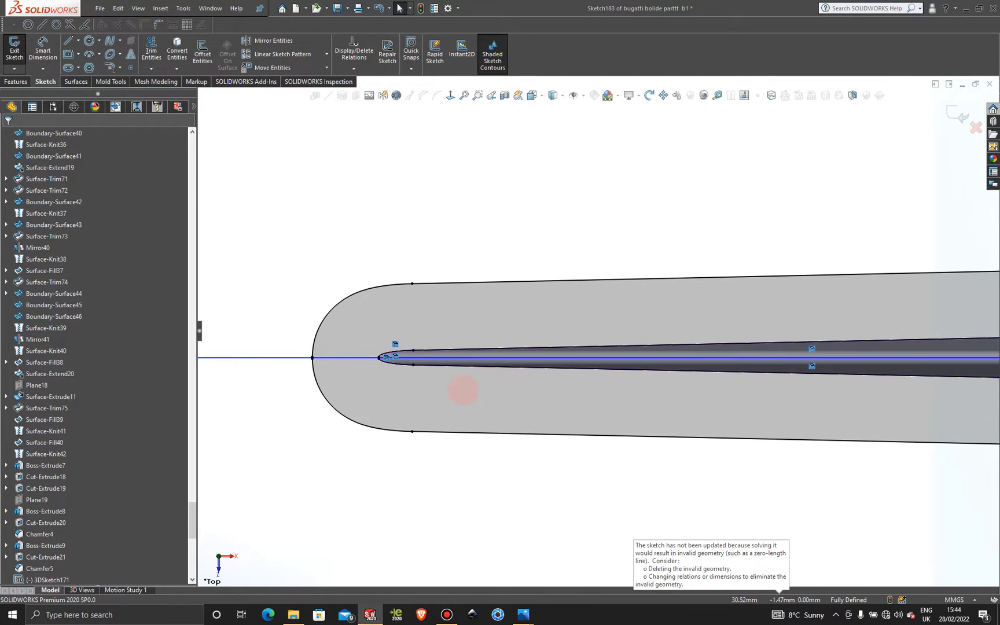
# Power trim the inner converted side curves and closing end line along the middle and rear of the fin outline.
pyautogui.press('f')
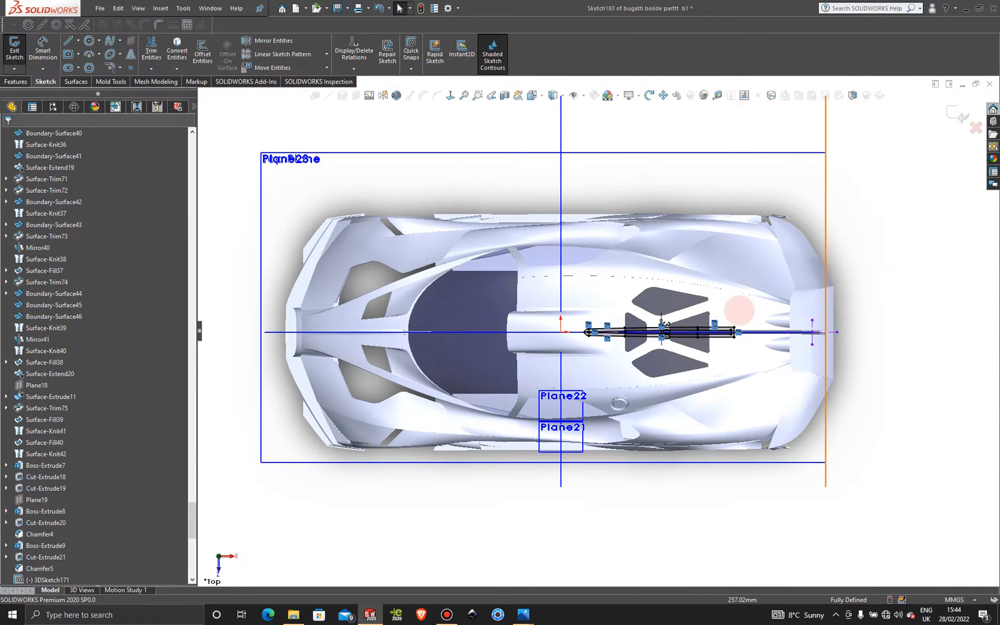
pyautogui.scroll(-8, 694, 324)
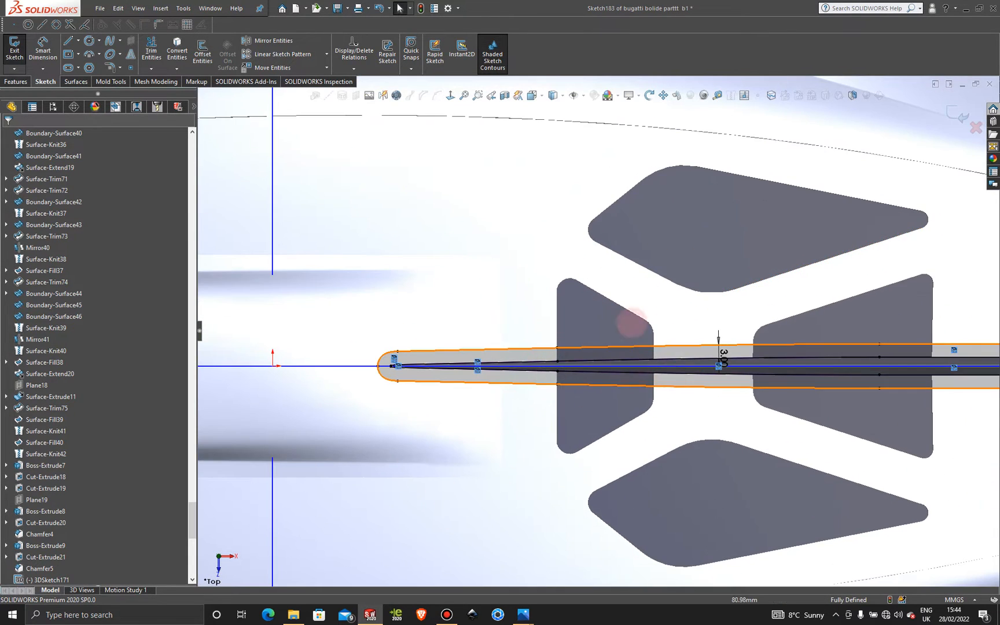
pyautogui.click(151, 46)
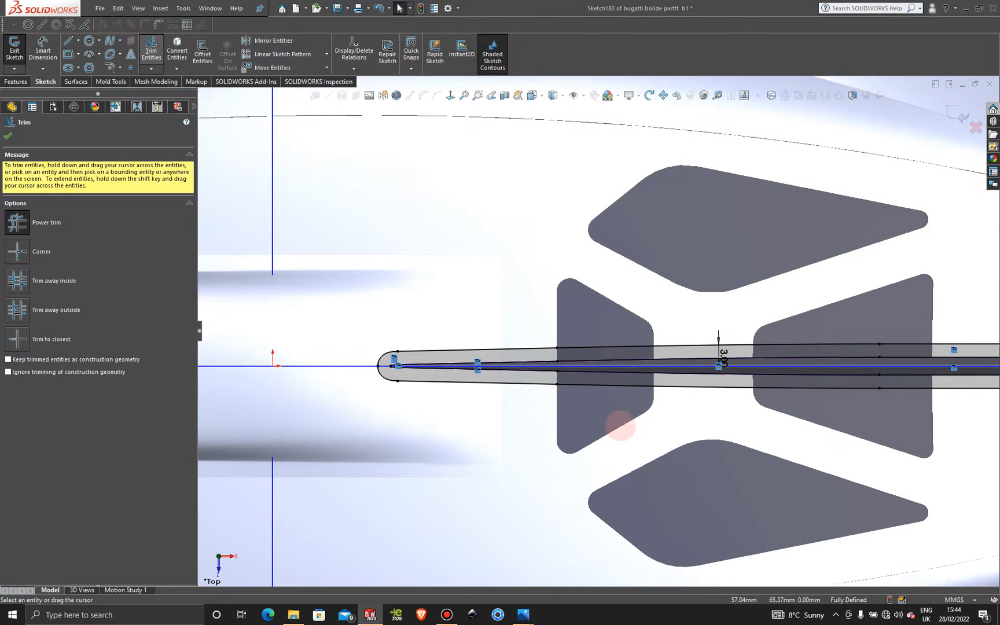
pyautogui.scroll(-3, 619, 405)
pyautogui.moveTo(589, 312); pyautogui.dragTo(590, 330)
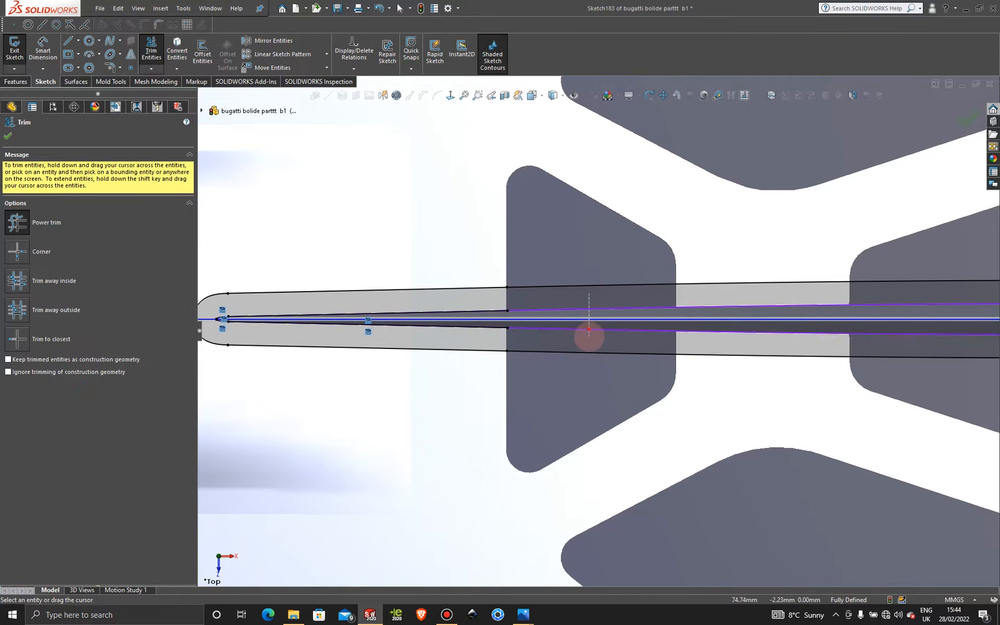
pyautogui.scroll(3, 666, 341)
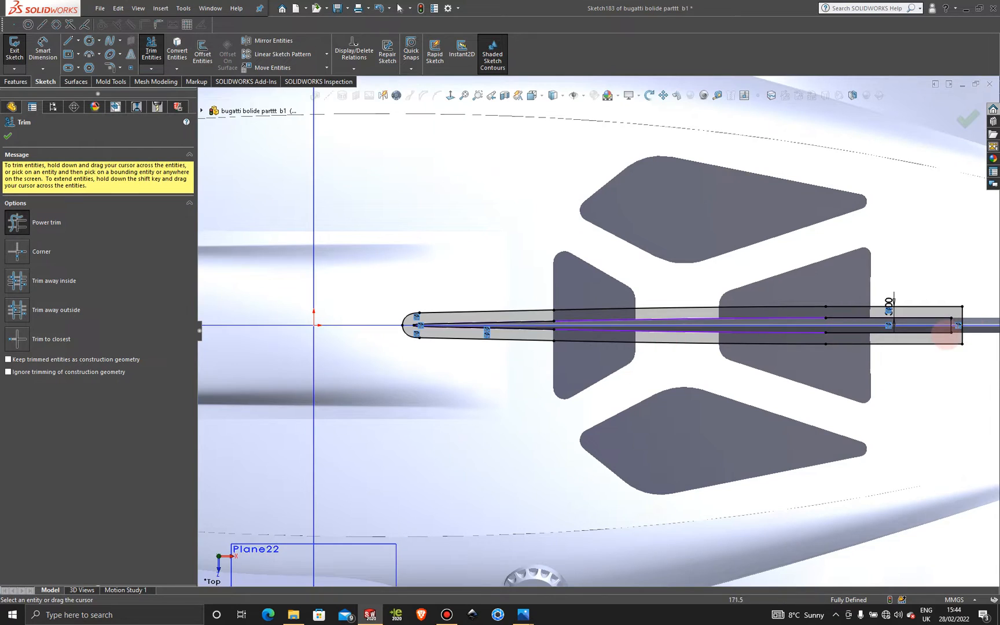
pyautogui.scroll(-5, 840, 305)
pyautogui.moveTo(750, 337); pyautogui.dragTo(796, 308)
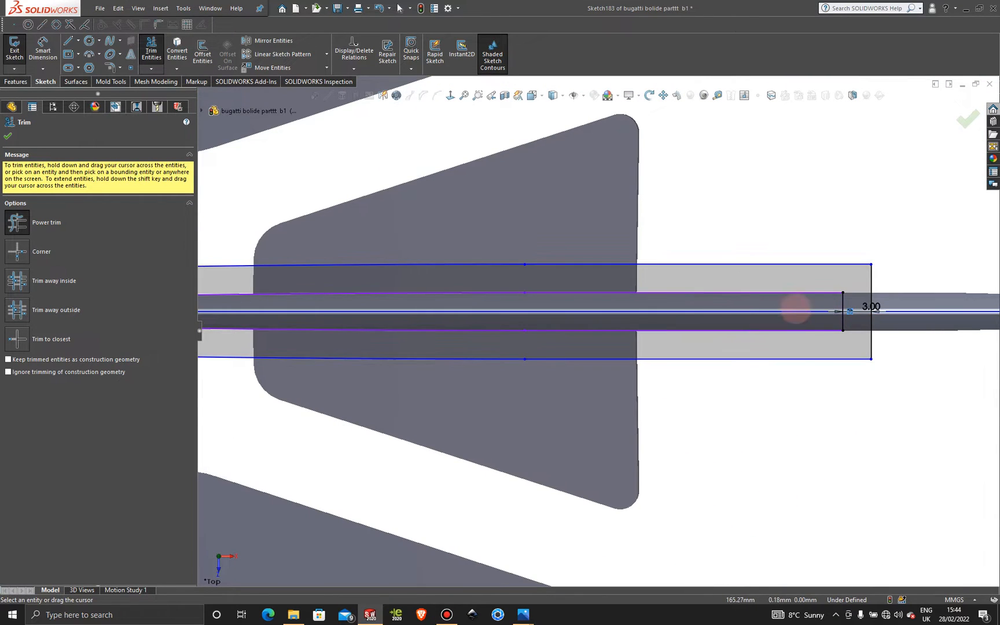
pyautogui.scroll(4, 675, 343)
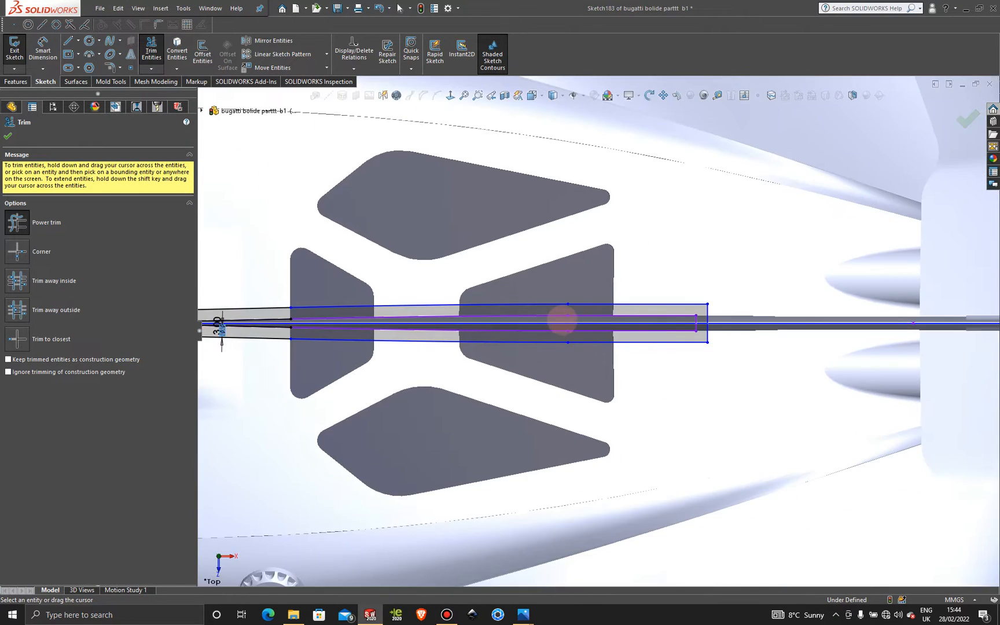
# Try to power trim the remaining inner side splines and the small inner curves at the fin's tapered tip.
pyautogui.scroll(-5, 440, 313)
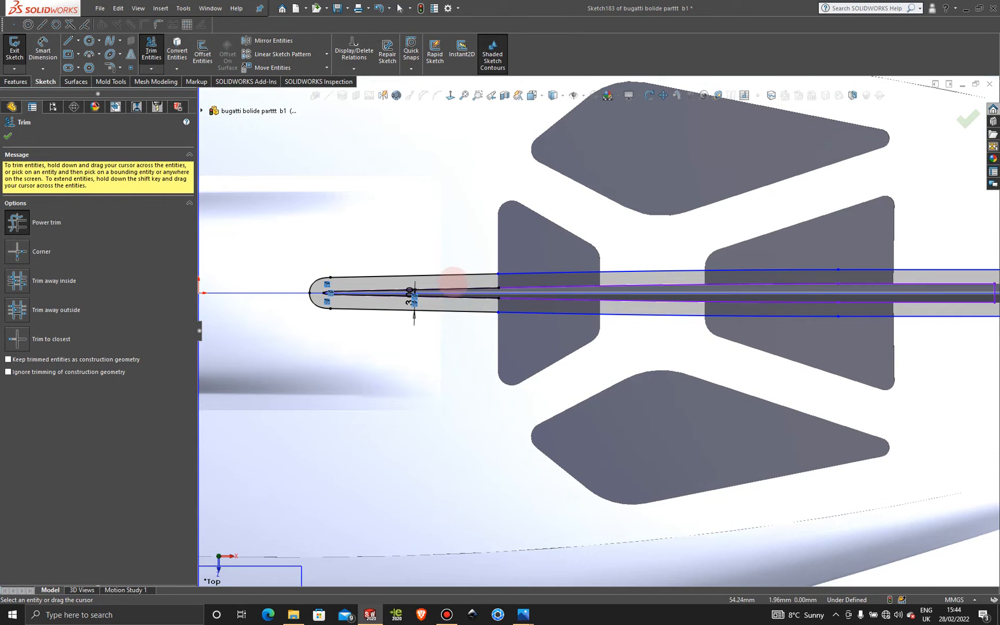
pyautogui.scroll(-2, 454, 282)
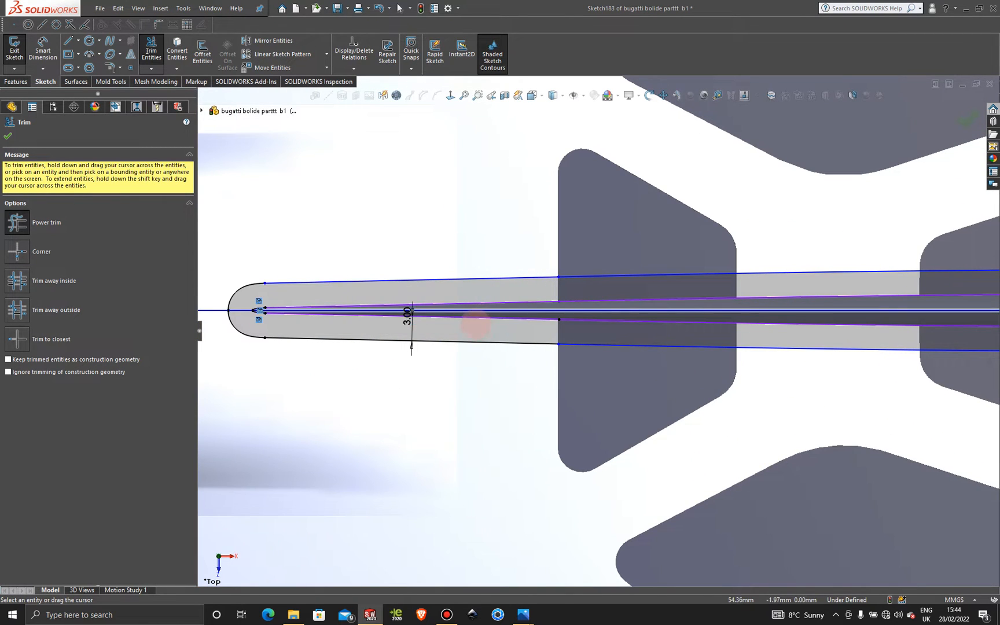
pyautogui.scroll(-3, 281, 315)
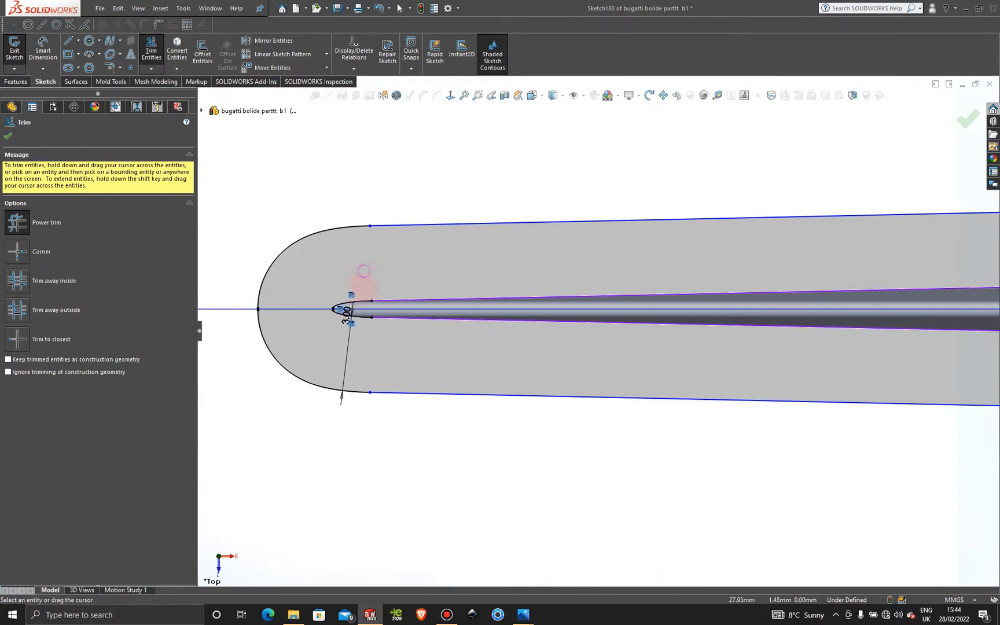
pyautogui.moveTo(364, 271); pyautogui.dragTo(363, 333)
pyautogui.scroll(5, 440, 339)
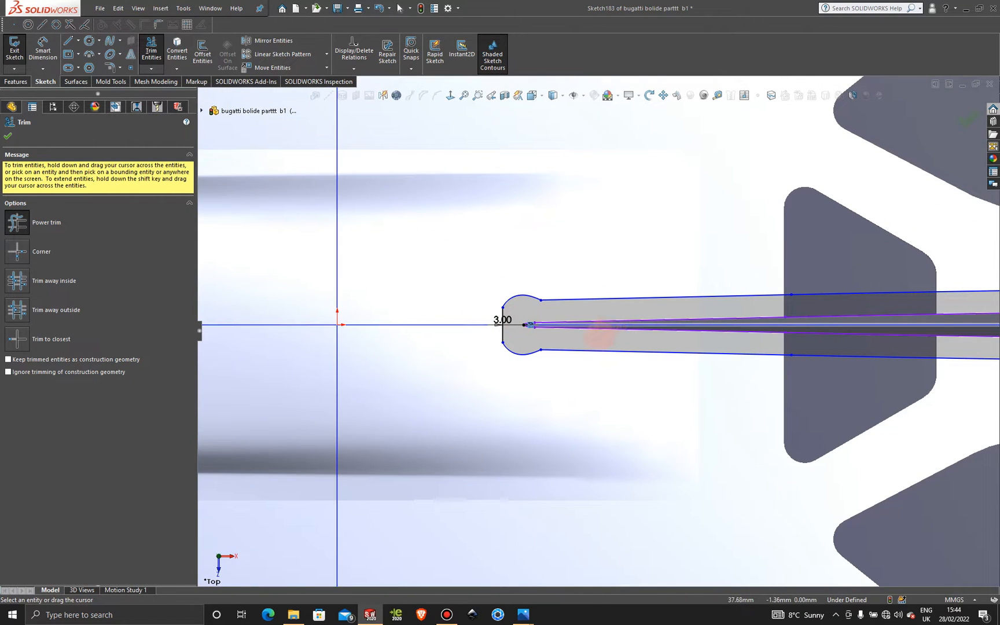
# Power trim away the outer offset's two bulging end curves and the short line joining them at the tapered tip.
pyautogui.scroll(-2, 599, 336)
pyautogui.scroll(-3, 596, 339)
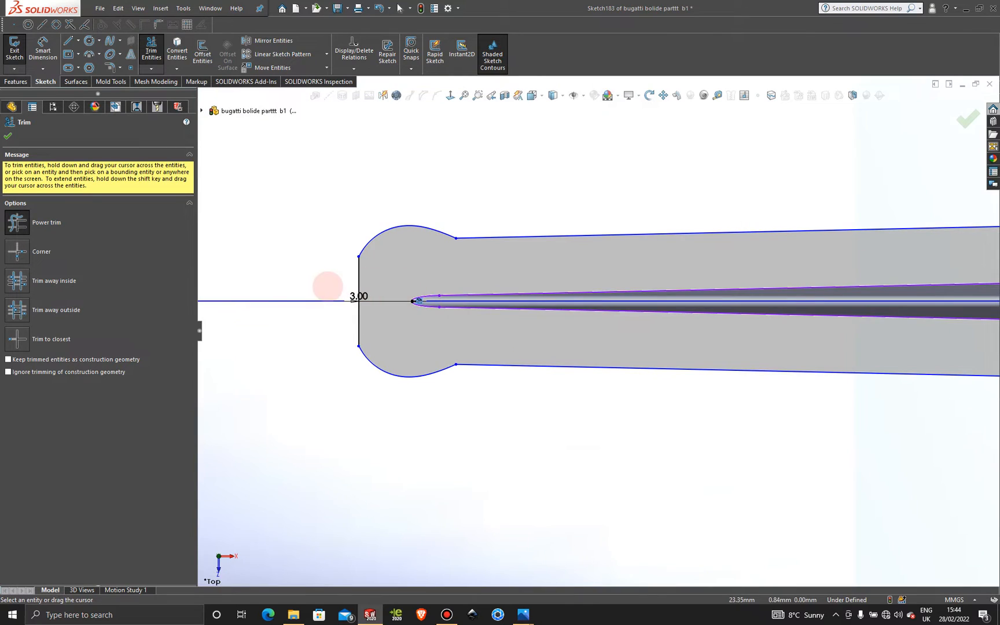
pyautogui.scroll(-1, 324, 282)
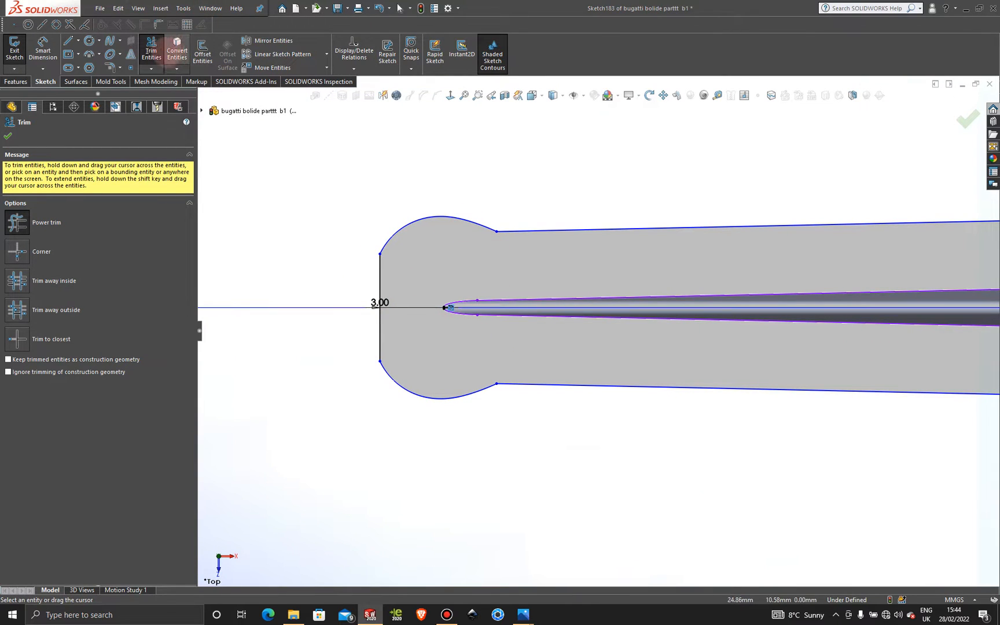
pyautogui.moveTo(438, 230)
pyautogui.mouseDown()
pyautogui.moveTo(373, 319)
pyautogui.moveTo(417, 386)
pyautogui.moveTo(405, 412)
pyautogui.mouseUp()
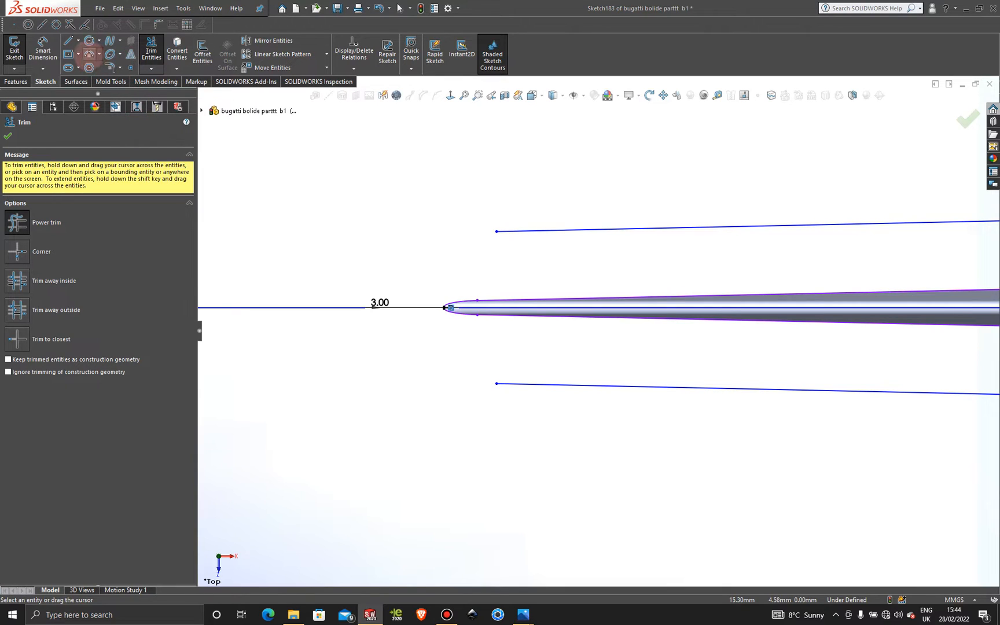
# Draw a 180° three-point arc of about 3.56 mm radius joining the two outer side curves at the tapered tip.
pyautogui.click(90, 54)
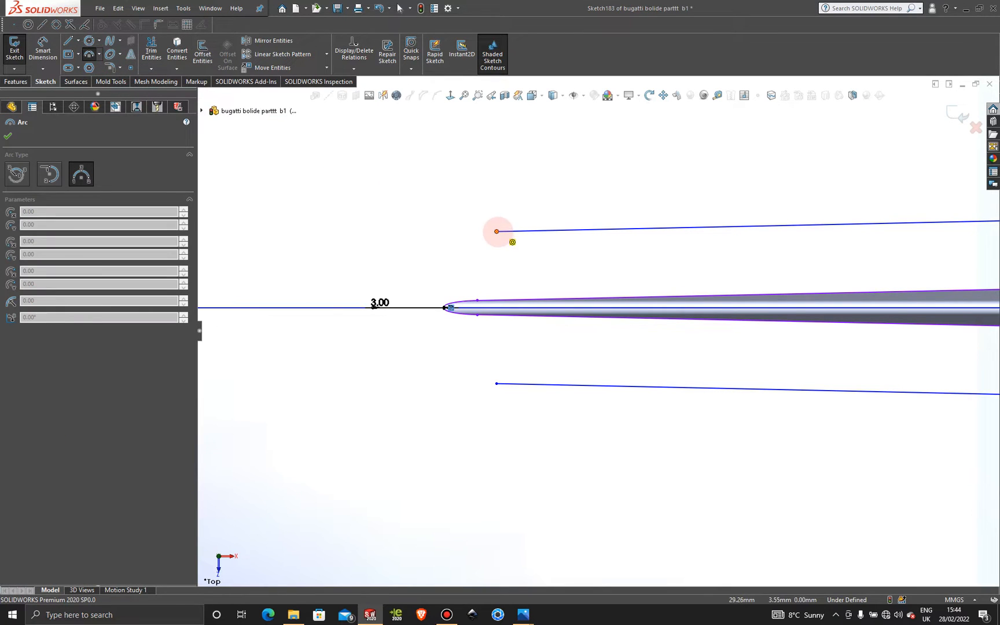
pyautogui.click(497, 232)
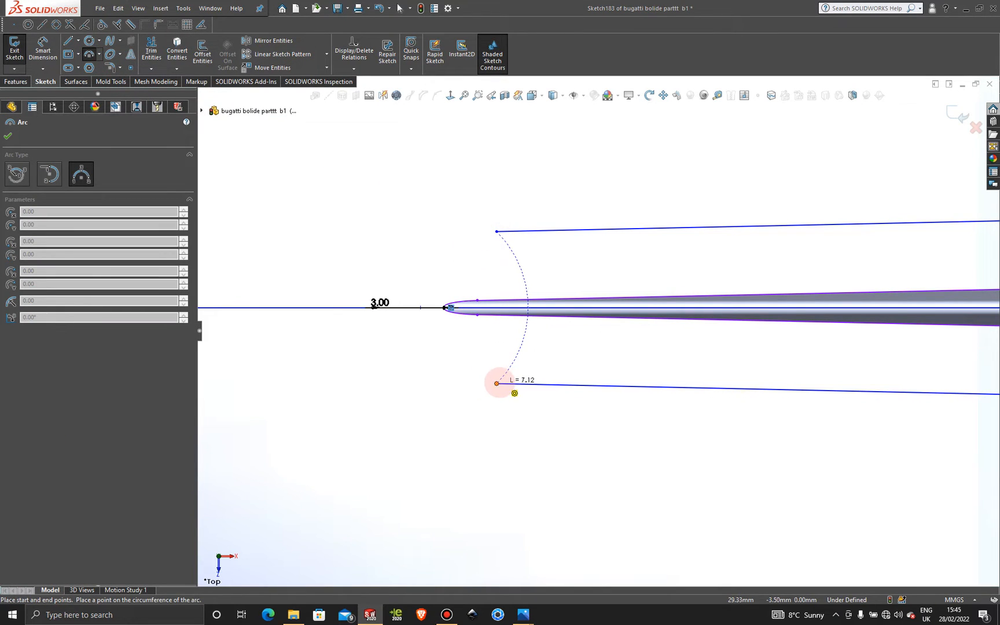
pyautogui.click(496, 383)
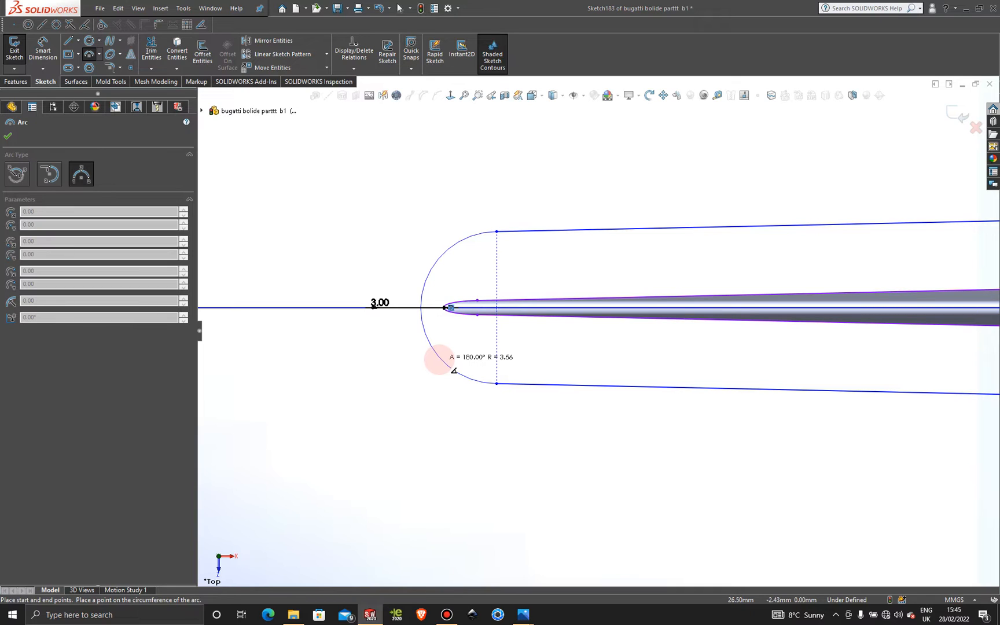
pyautogui.click(440, 360)
pyautogui.press('Escape')
pyautogui.press('z')
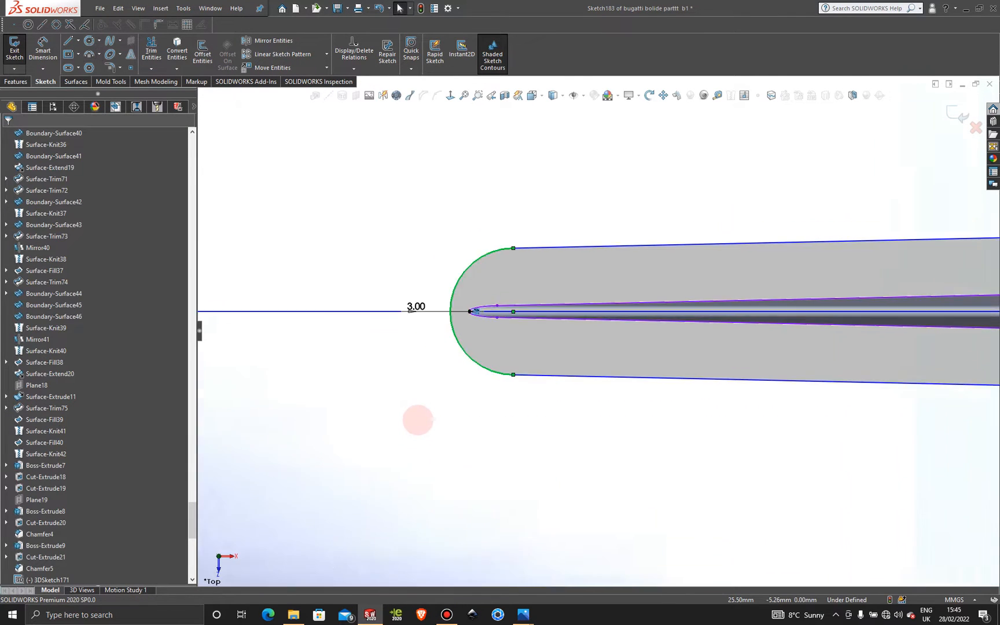
# Inspect the profile from an angle, then undo the end arc, the outer end trims and the inner curve trims near the tip.
pyautogui.press('z')
pyautogui.moveTo(536, 370)
pyautogui.mouseDown(button='middle')
pyautogui.moveTo(558, 277)
pyautogui.moveTo(570, 268)
pyautogui.moveTo(565, 217)
pyautogui.moveTo(543, 270)
pyautogui.moveTo(555, 254)
pyautogui.mouseUp(button='middle')
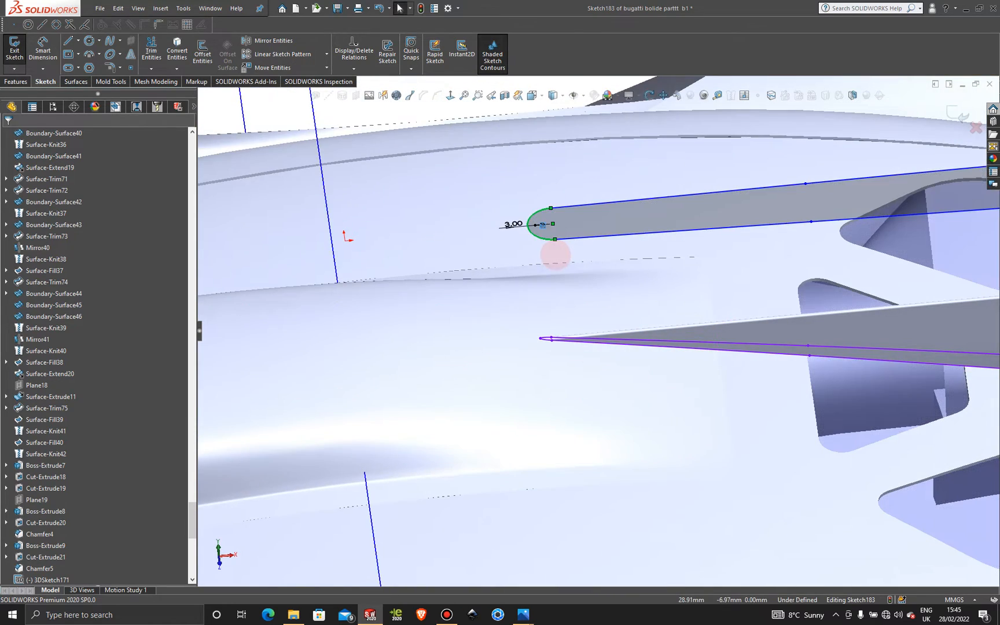
pyautogui.scroll(6, 560, 256)
pyautogui.scroll(-3, 727, 291)
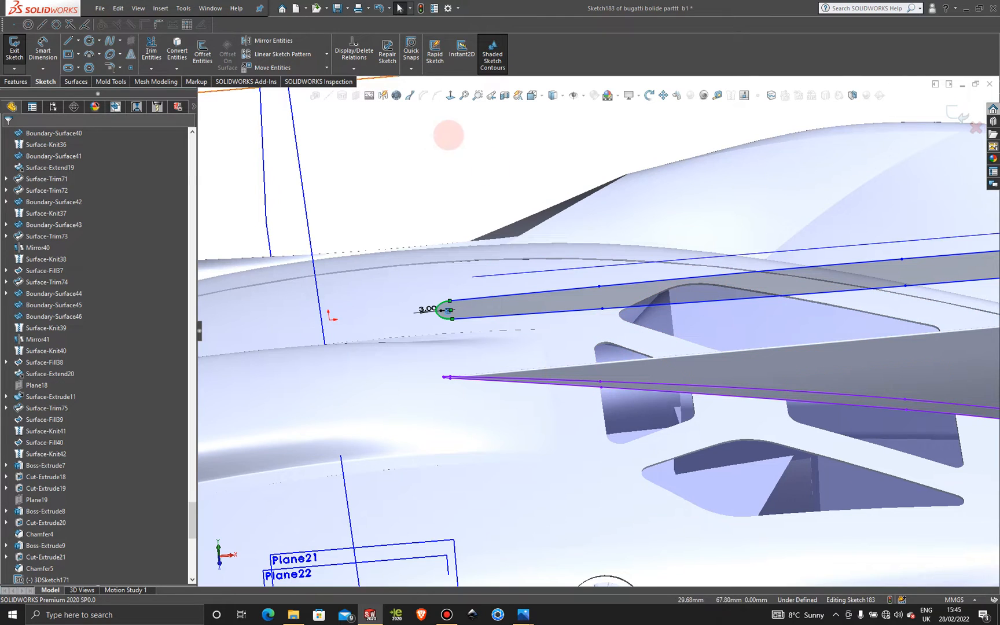
pyautogui.click(455, 139)
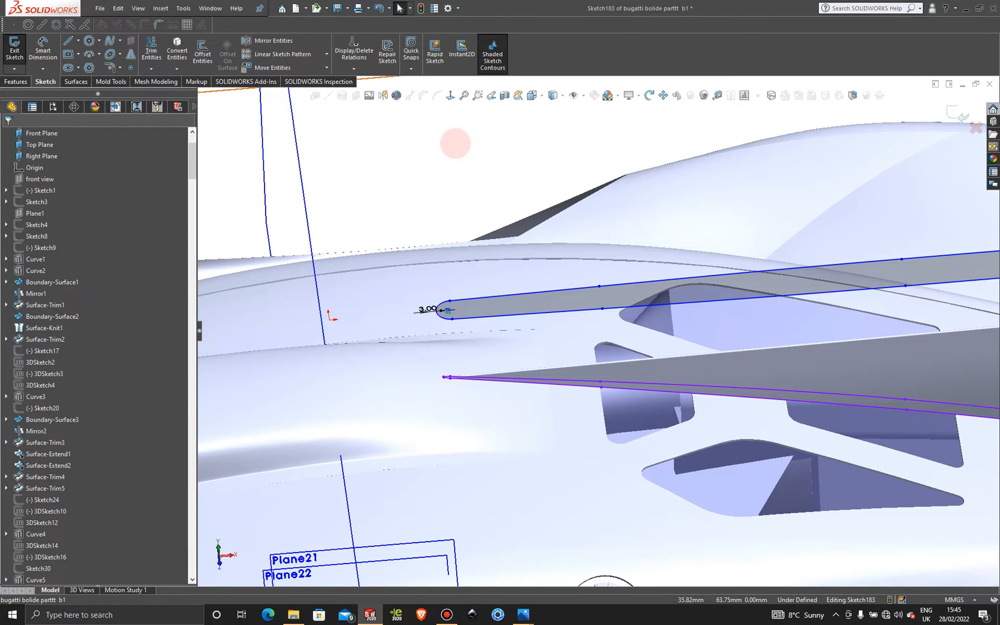
pyautogui.hotkey('ctrl', 'z')
pyautogui.hotkey('ctrl', 'y')
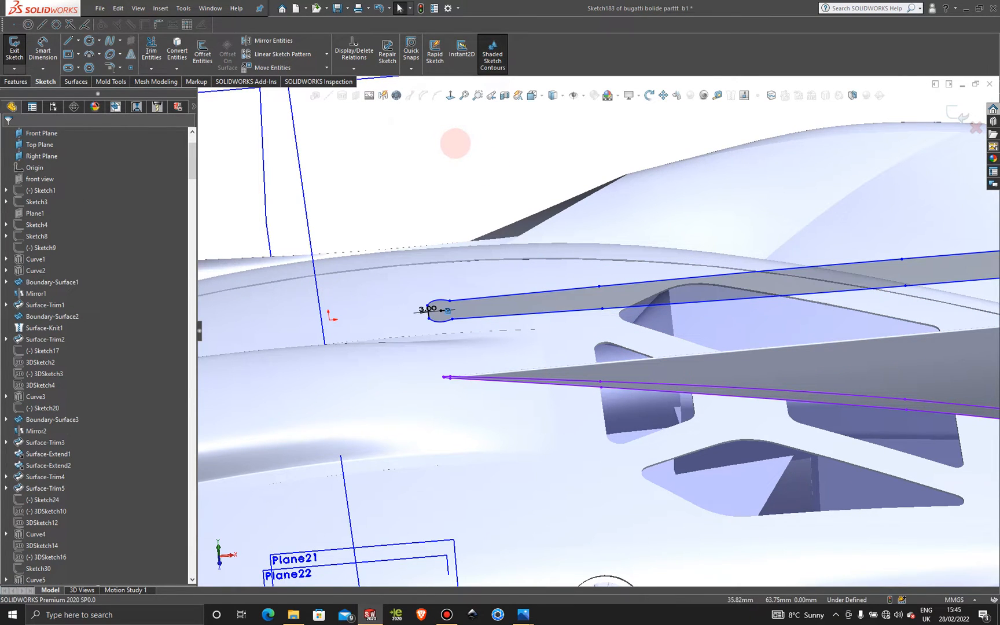
pyautogui.hotkey('ctrl', 'z')
pyautogui.hotkey('ctrl', 'z')
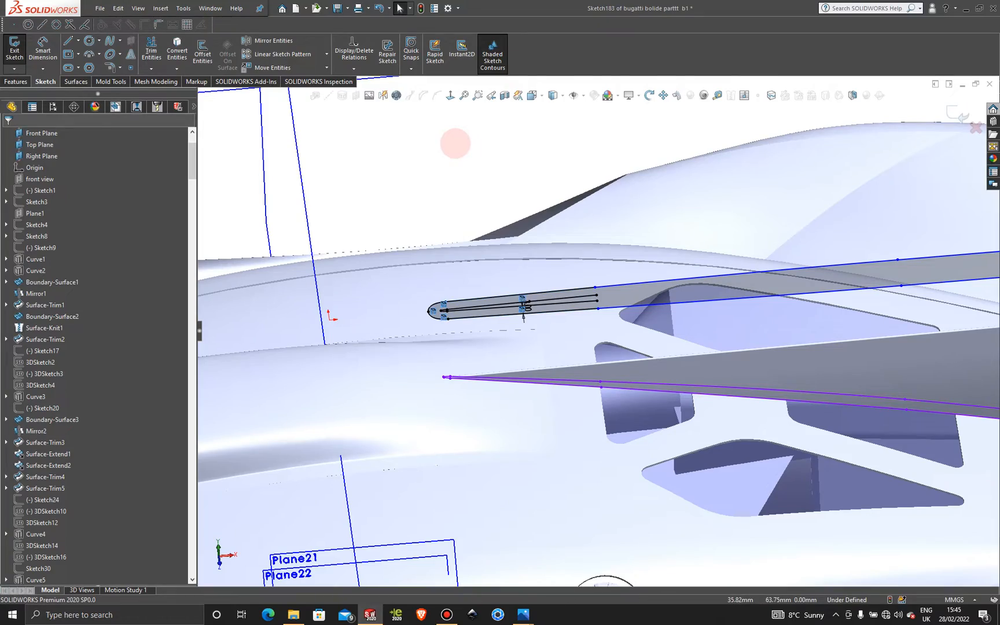
# In the top view, power trim the remaining inner side splines and the small inner curves at the fin's tapered tip.
pyautogui.press('space')
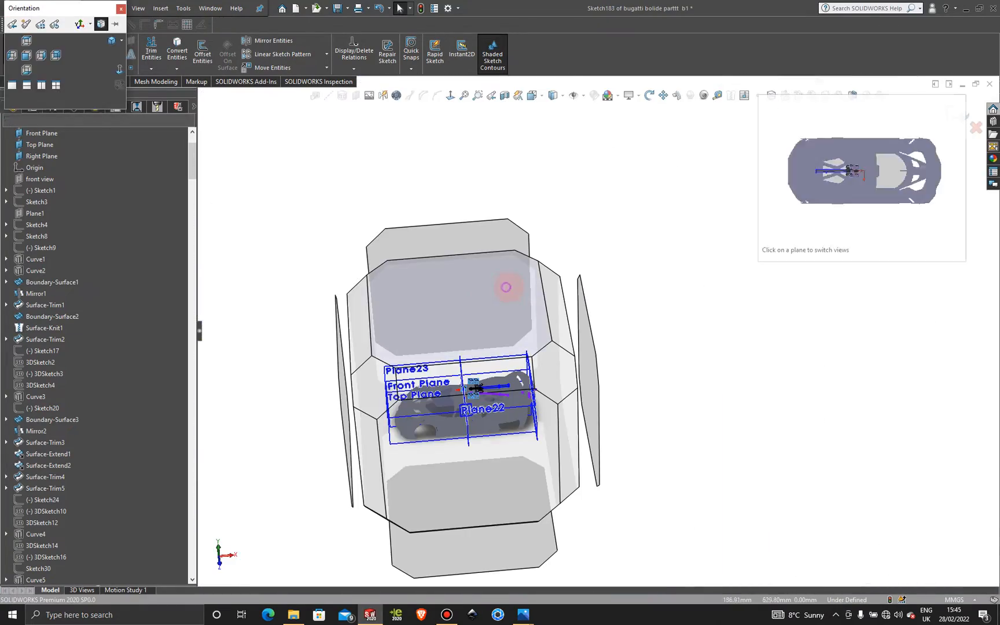
pyautogui.moveTo(506, 288); pyautogui.dragTo(533, 280, button='middle')
pyautogui.hotkey('ctrl', '8')
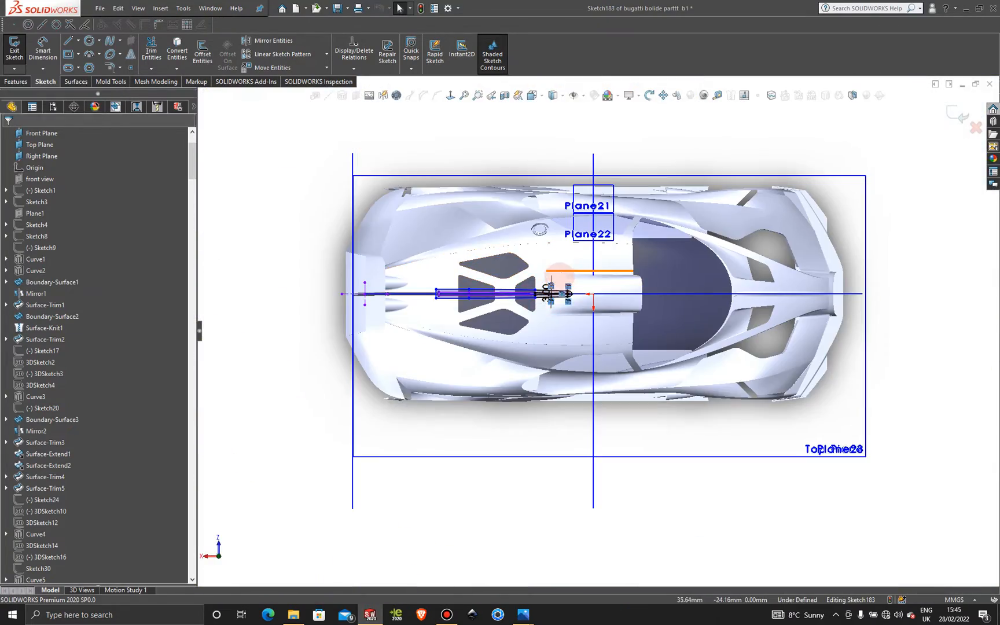
pyautogui.scroll(-6, 564, 317)
pyautogui.scroll(-5, 567, 315)
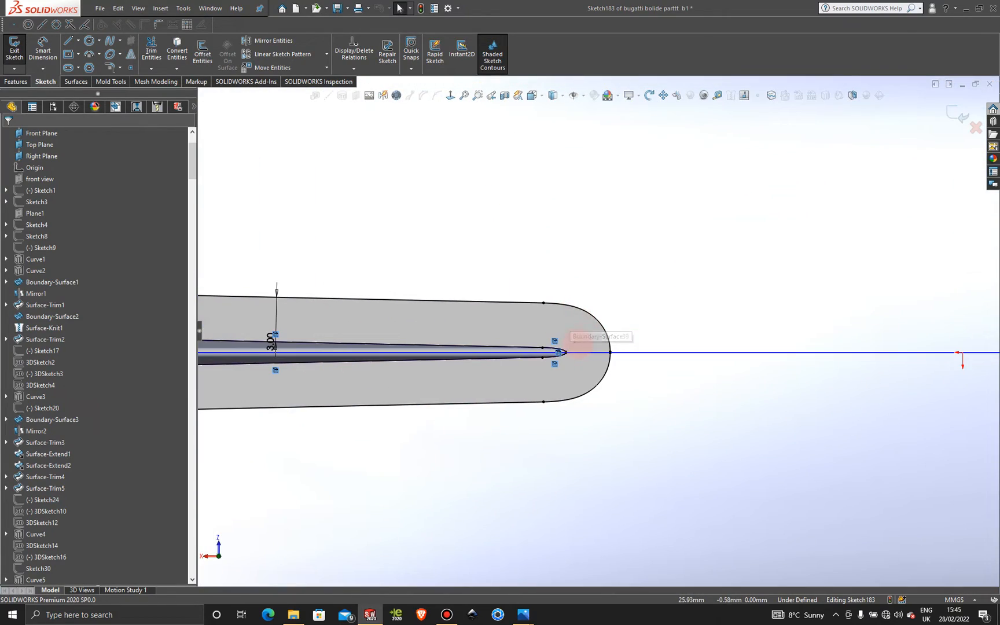
pyautogui.scroll(10, 580, 343)
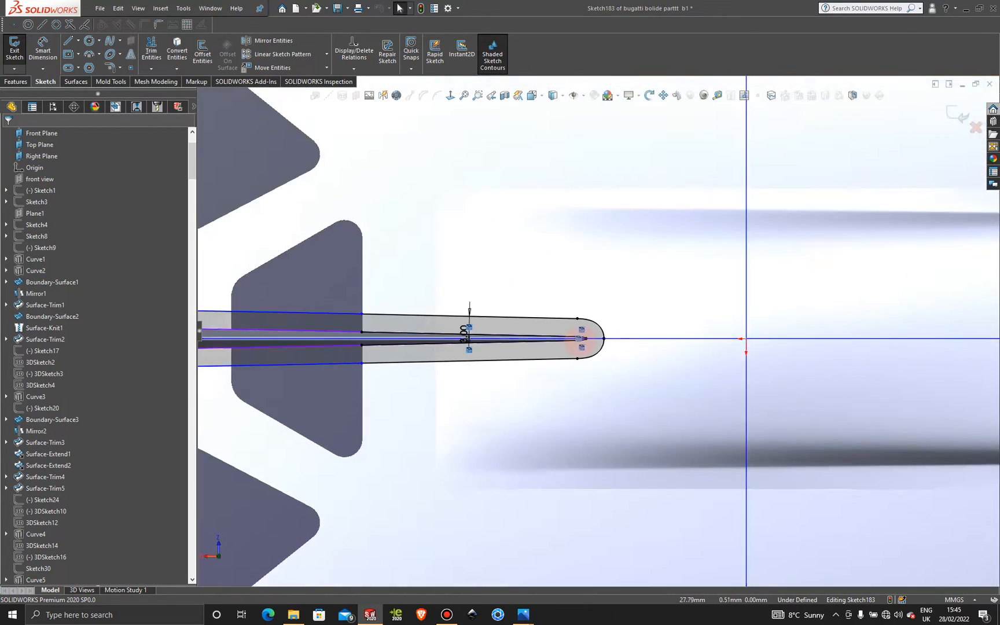
pyautogui.moveTo(585, 346)
pyautogui.mouseDown(button='middle')
pyautogui.moveTo(552, 269)
pyautogui.moveTo(721, 137)
pyautogui.moveTo(786, 413)
pyautogui.moveTo(799, 354)
pyautogui.moveTo(703, 384)
pyautogui.mouseUp(button='middle')
pyautogui.press('space')
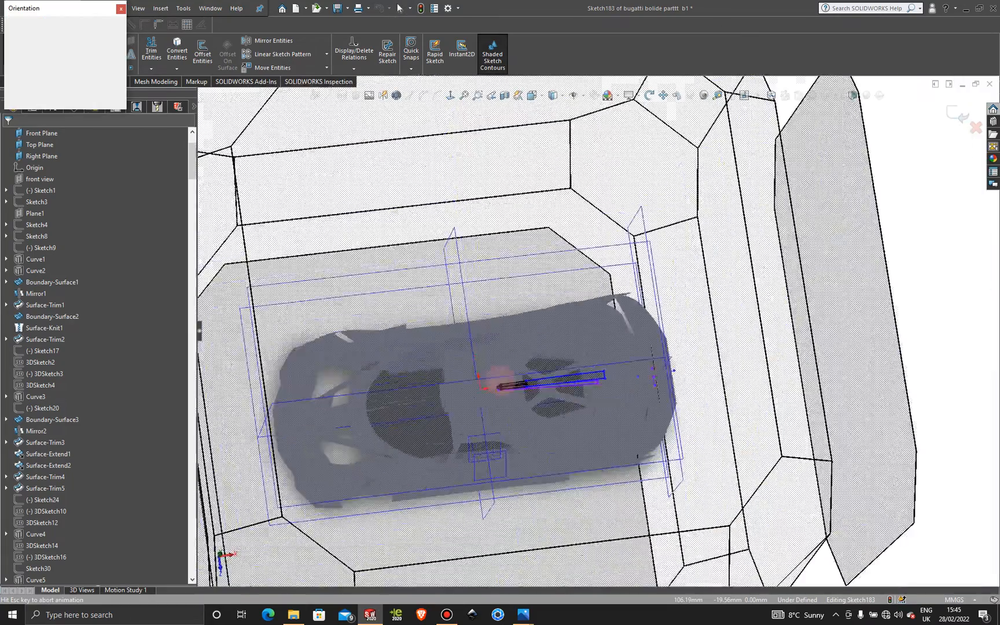
pyautogui.click(491, 373)
pyautogui.scroll(-10, 654, 387)
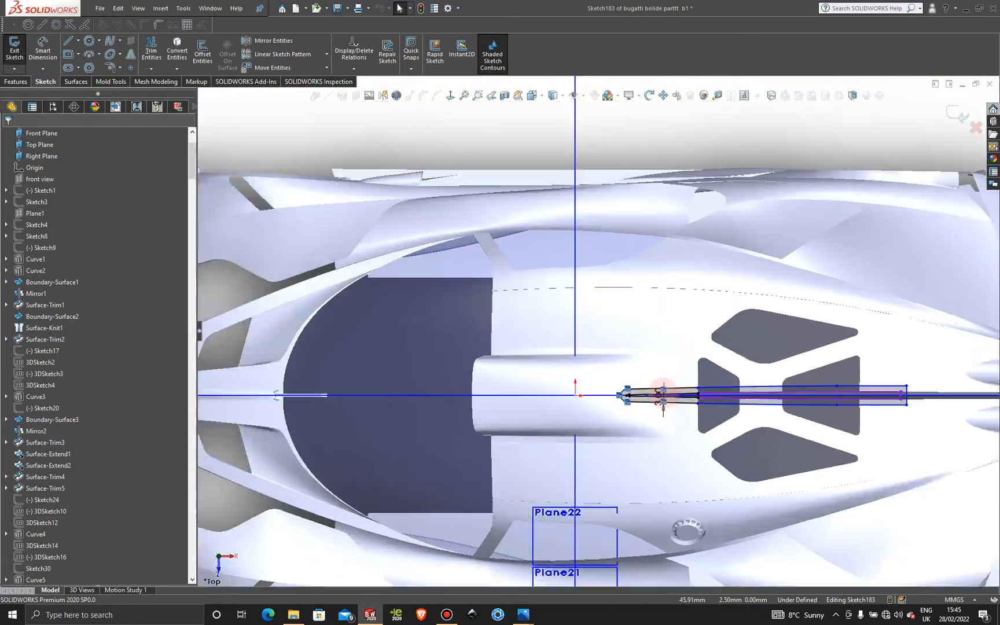
pyautogui.scroll(-3, 700, 359)
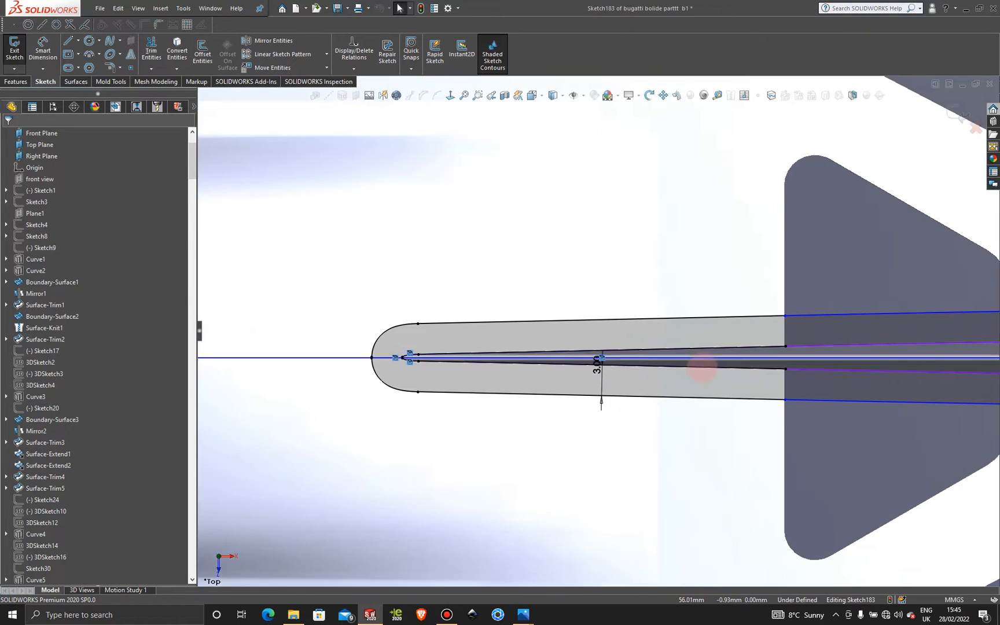
pyautogui.click(151, 46)
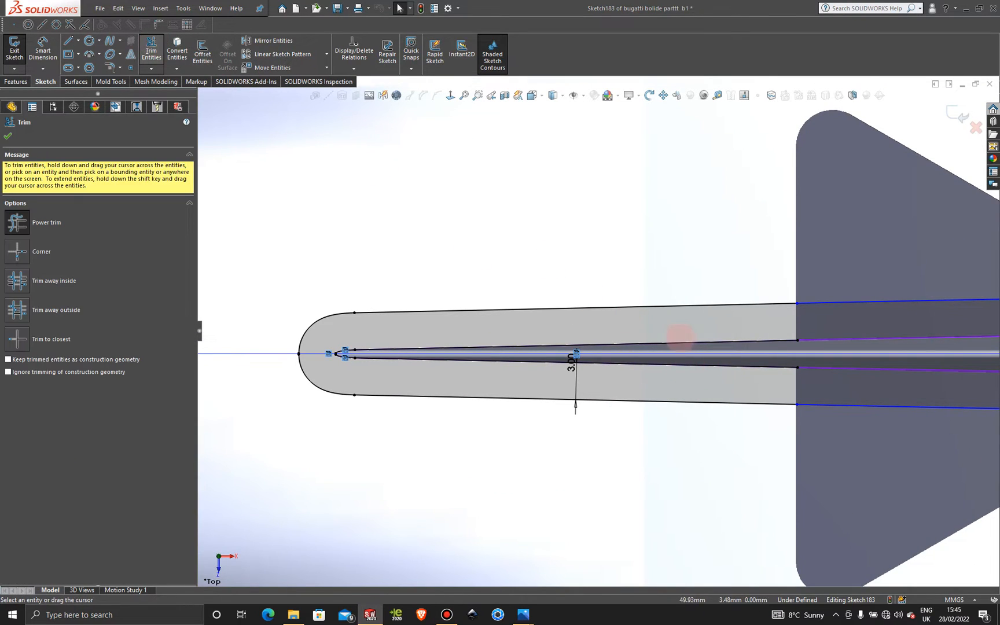
pyautogui.scroll(-3, 466, 351)
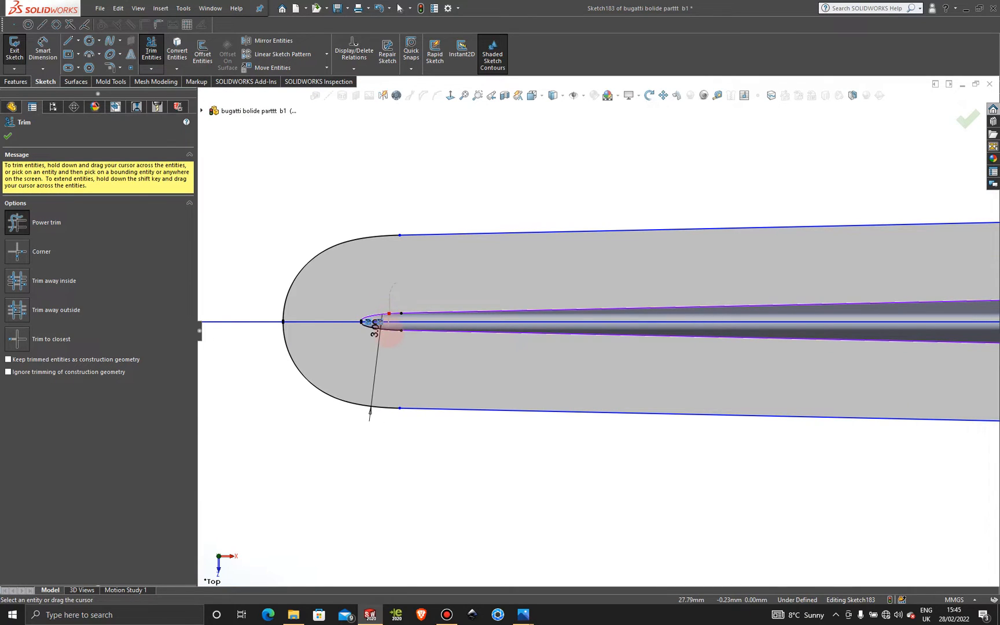
pyautogui.moveTo(390, 332); pyautogui.dragTo(391, 341)
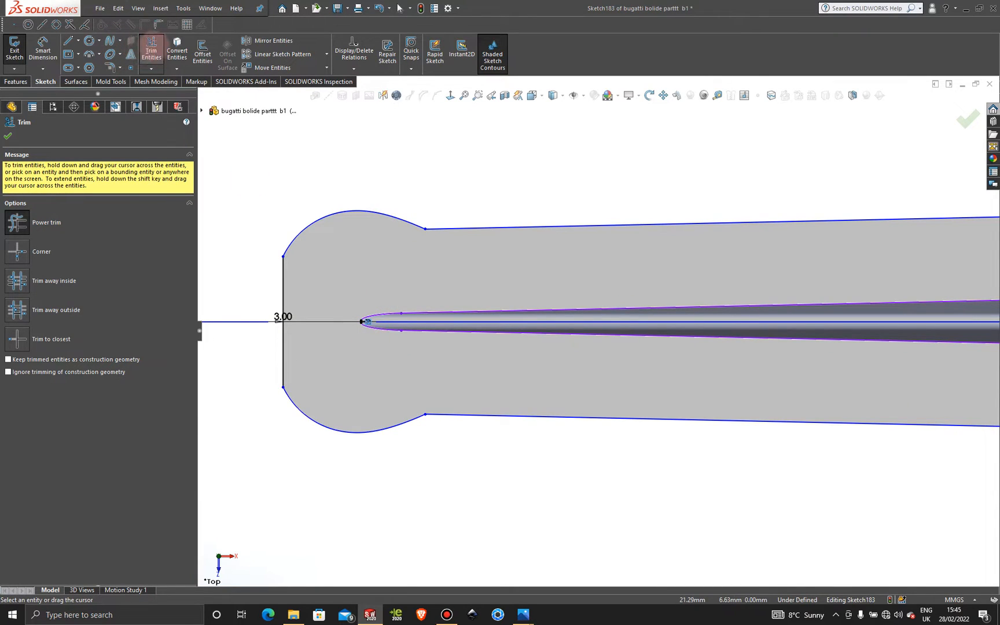
# Power trim away the outer offset's bulging end curves and short line, then close the tapered tip with a 180° three-point arc of 3.56 mm radius.
pyautogui.moveTo(404, 184)
pyautogui.mouseDown()
pyautogui.moveTo(331, 283)
pyautogui.moveTo(308, 502)
pyautogui.moveTo(253, 344)
pyautogui.mouseUp()
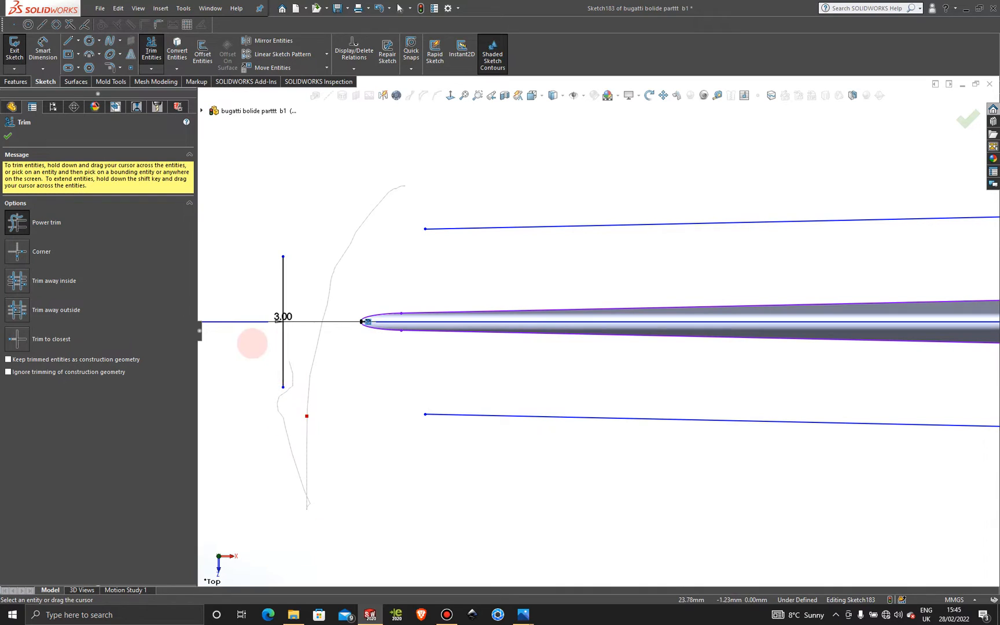
pyautogui.click(89, 54)
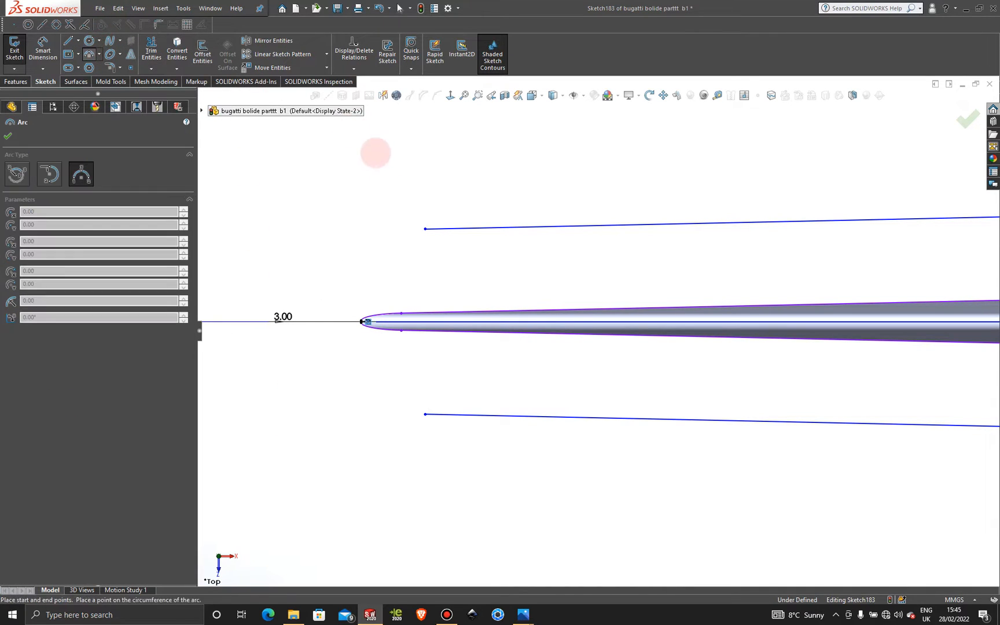
pyautogui.click(426, 228)
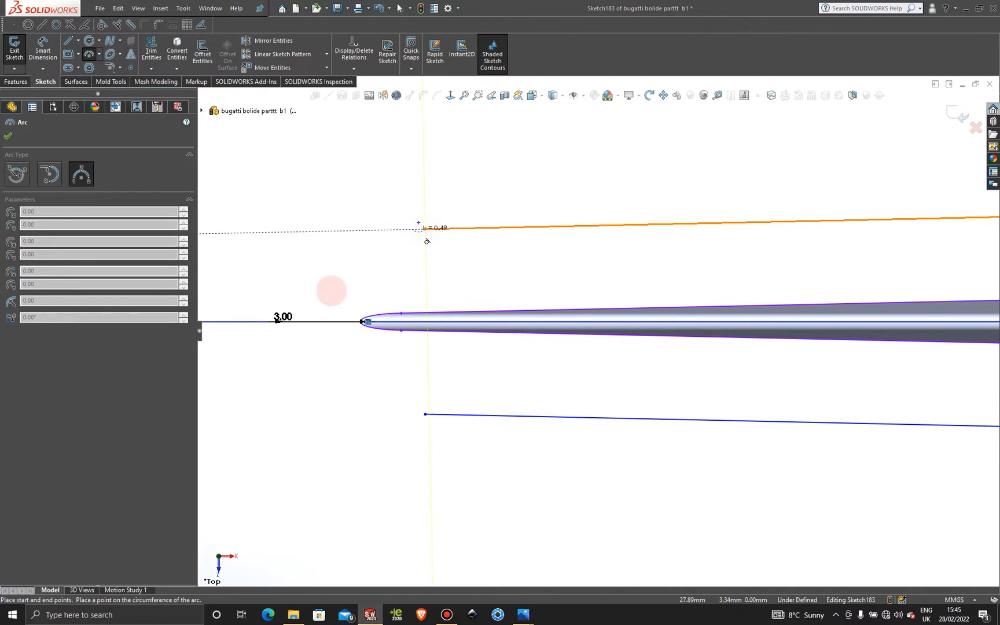
pyautogui.click(426, 414)
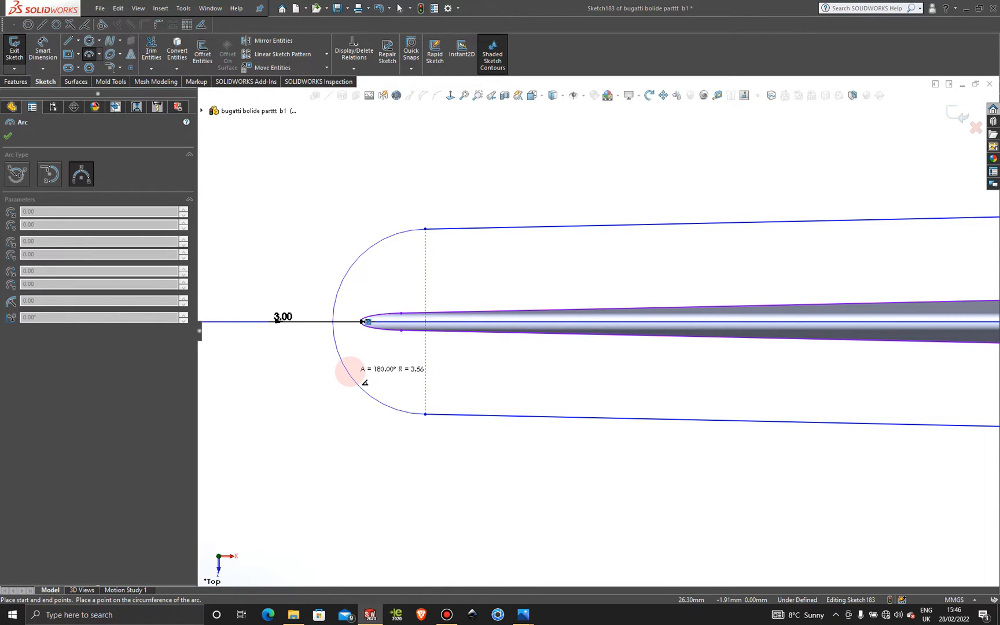
pyautogui.click(350, 373)
pyautogui.press('Escape')
pyautogui.press('f')
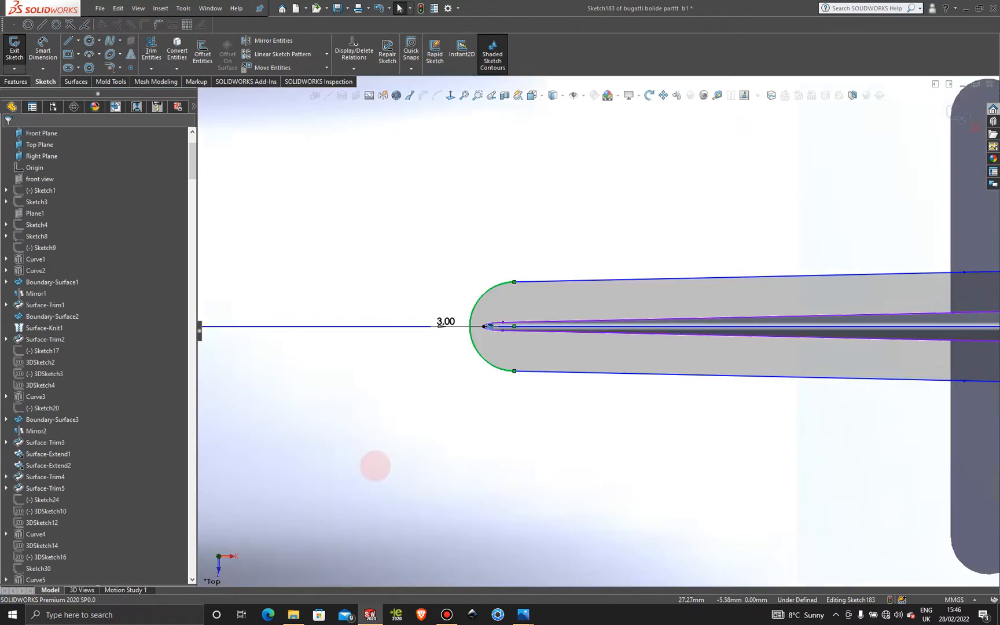
# Exit the offset profile sketch and hide the 3D sketch running along the fin's base.
pyautogui.scroll(5, 719, 369)
pyautogui.scroll(3, 723, 406)
pyautogui.moveTo(661, 380); pyautogui.dragTo(680, 223, button='middle')
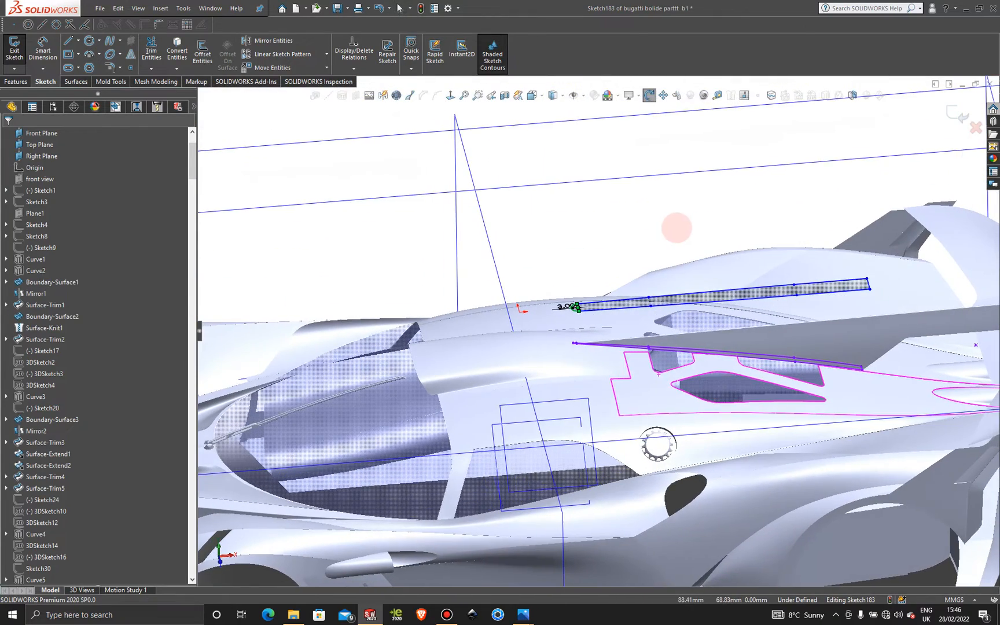
pyautogui.click(953, 111)
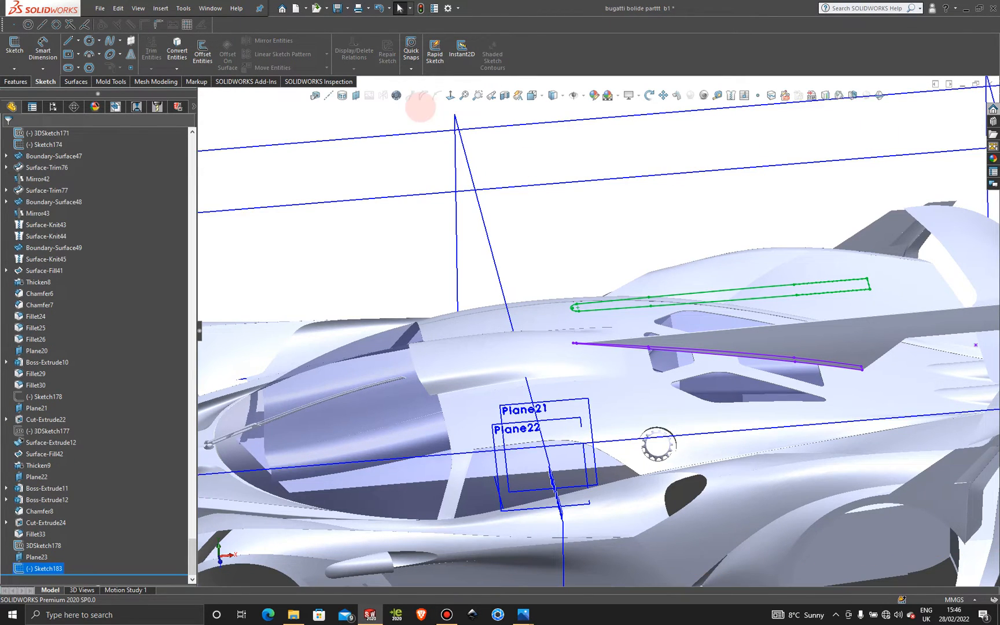
pyautogui.scroll(-4, 747, 356)
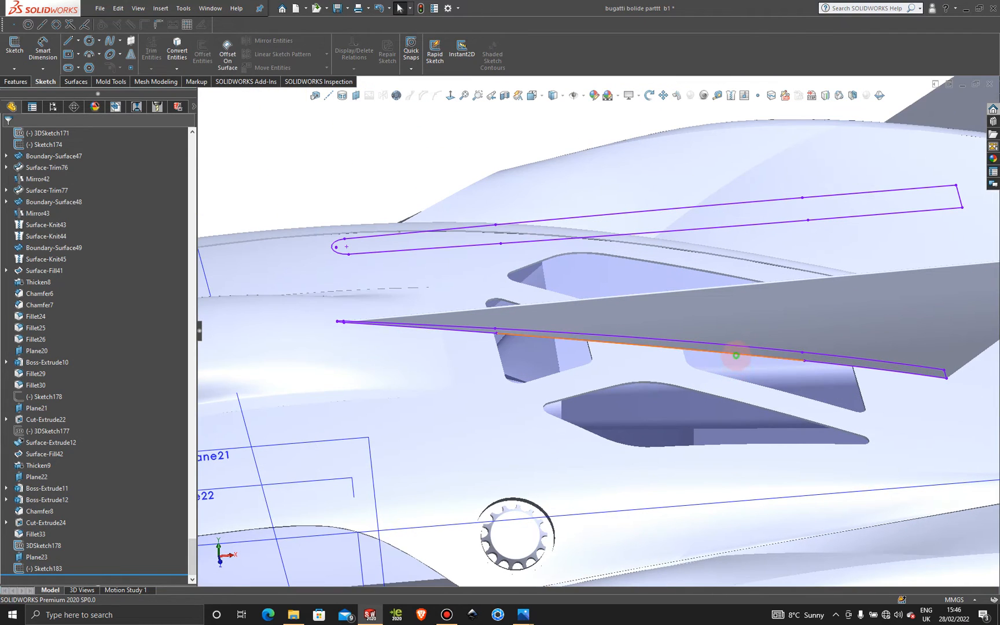
pyautogui.rightClick(736, 356)
pyautogui.click(756, 340)
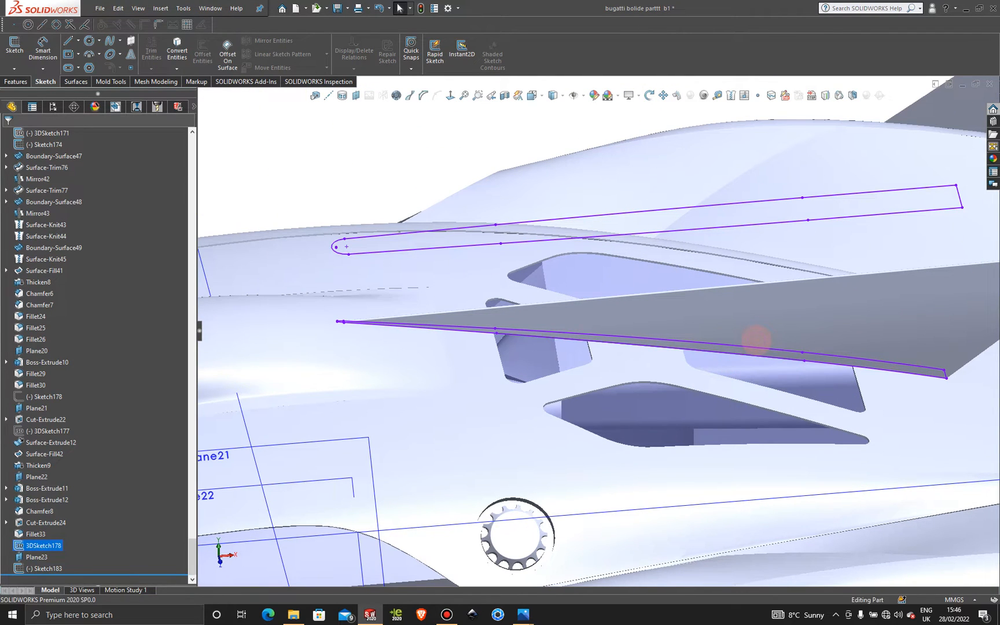
pyautogui.scroll(3, 457, 376)
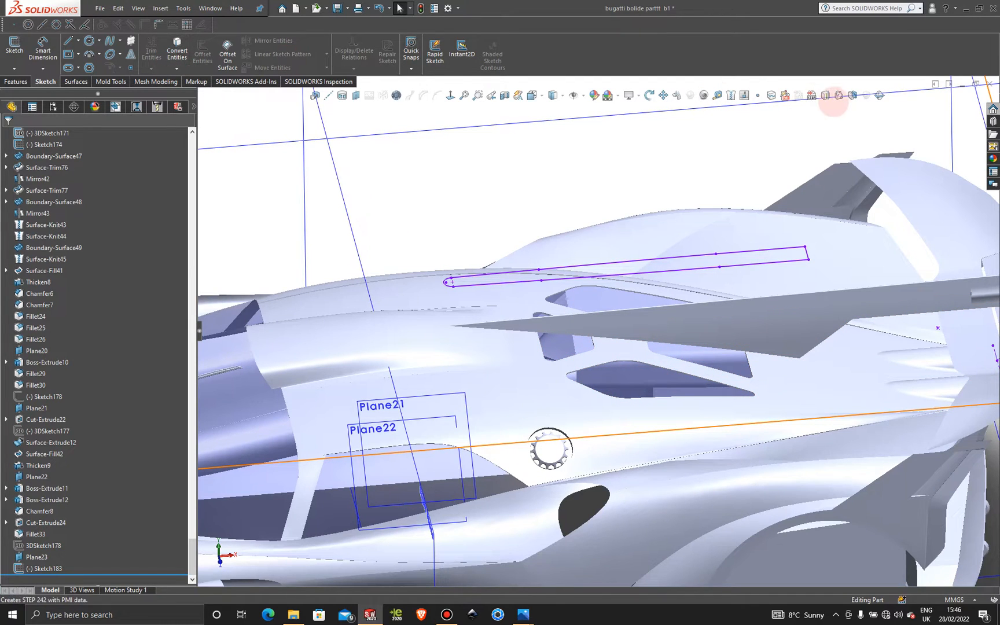
# Create a projected curve of the offset profile sketch on the roof face under the fin's tapered tip, using Sketch on faces.
pyautogui.click(825, 95)
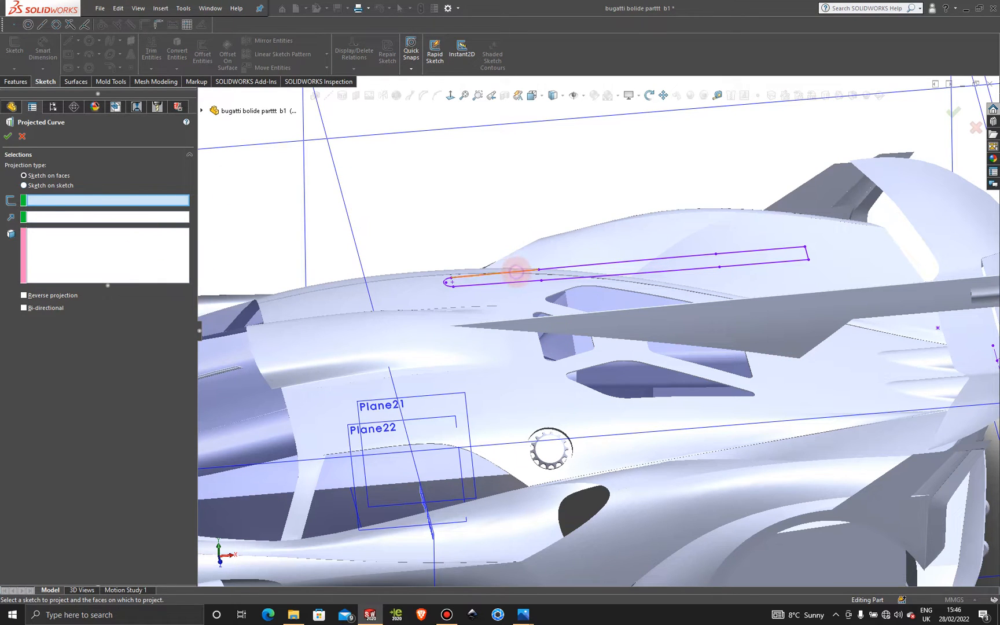
pyautogui.click(516, 271)
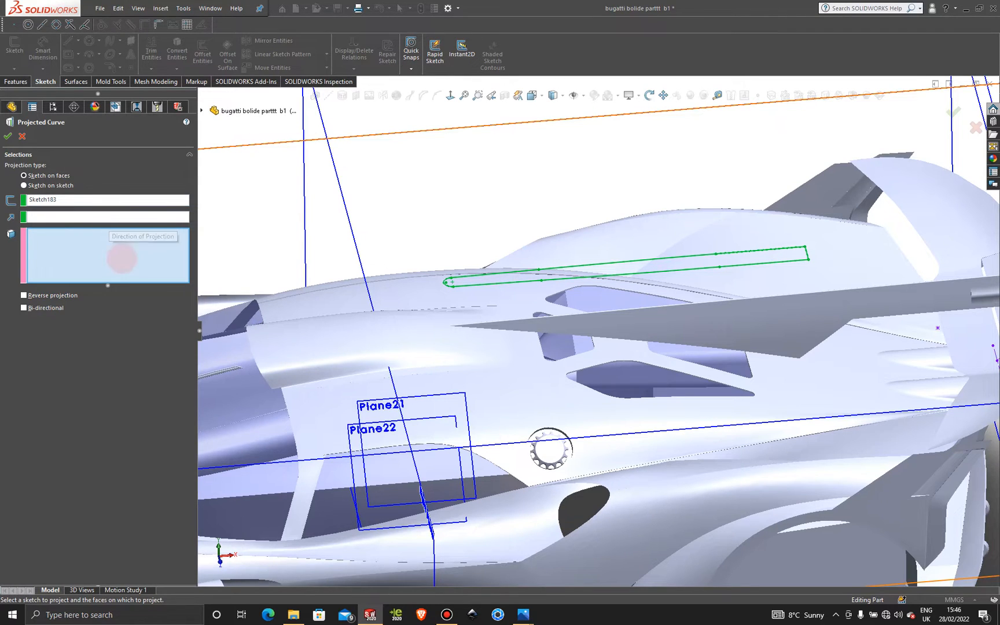
pyautogui.click(475, 339)
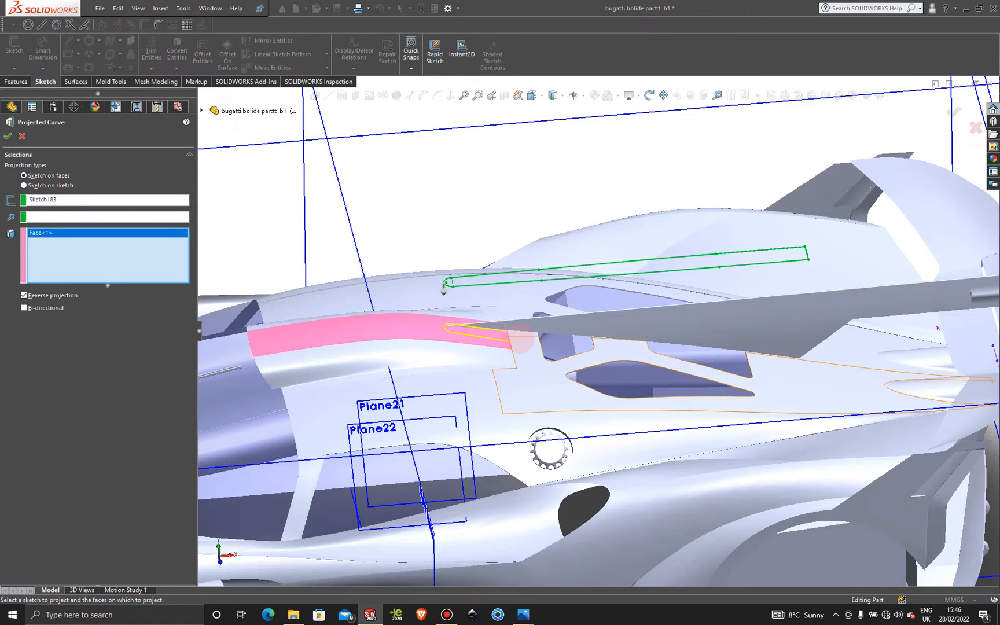
pyautogui.click(520, 338)
pyautogui.click(519, 339)
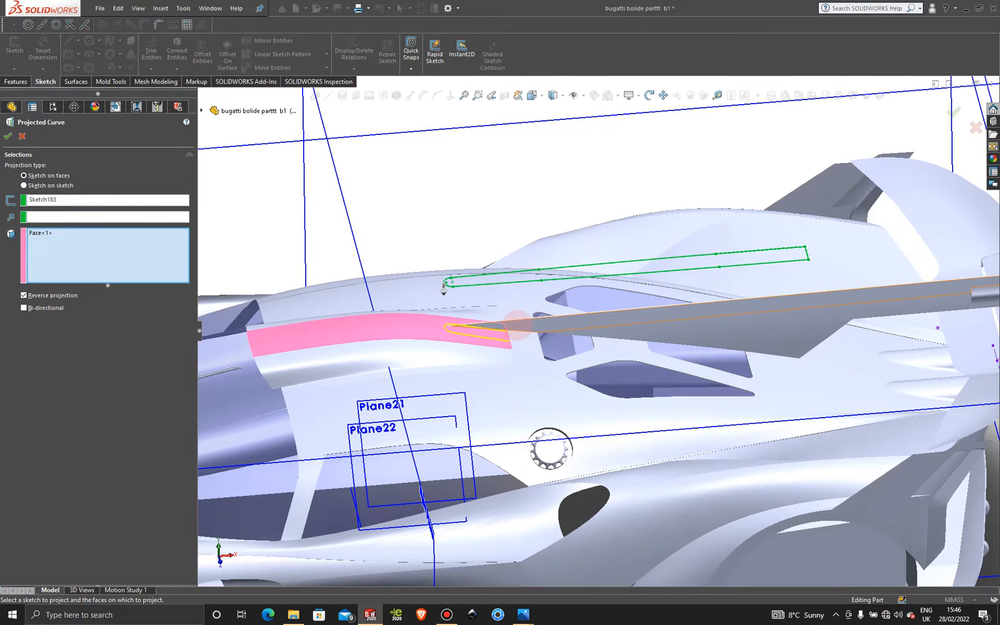
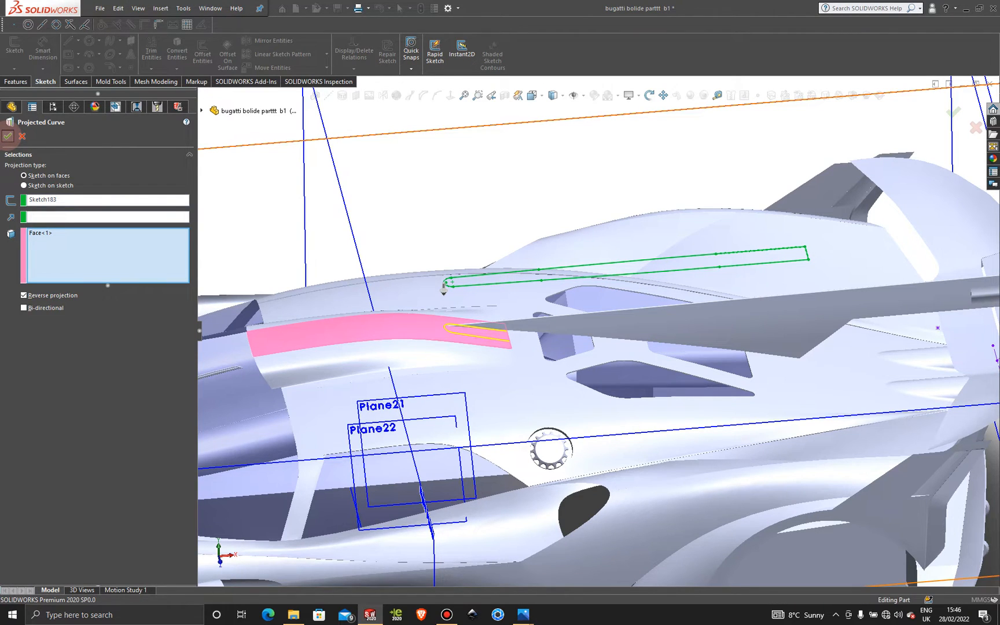
pyautogui.click(8, 136)
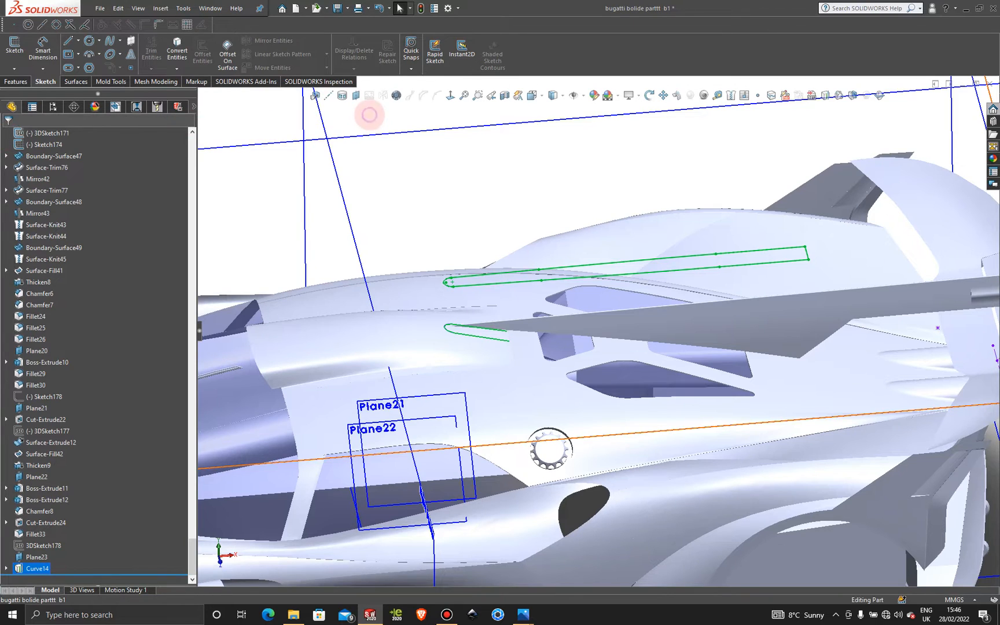
# Show the offset profile sketch absorbed under the new projected curve again.
pyautogui.click(26, 556)
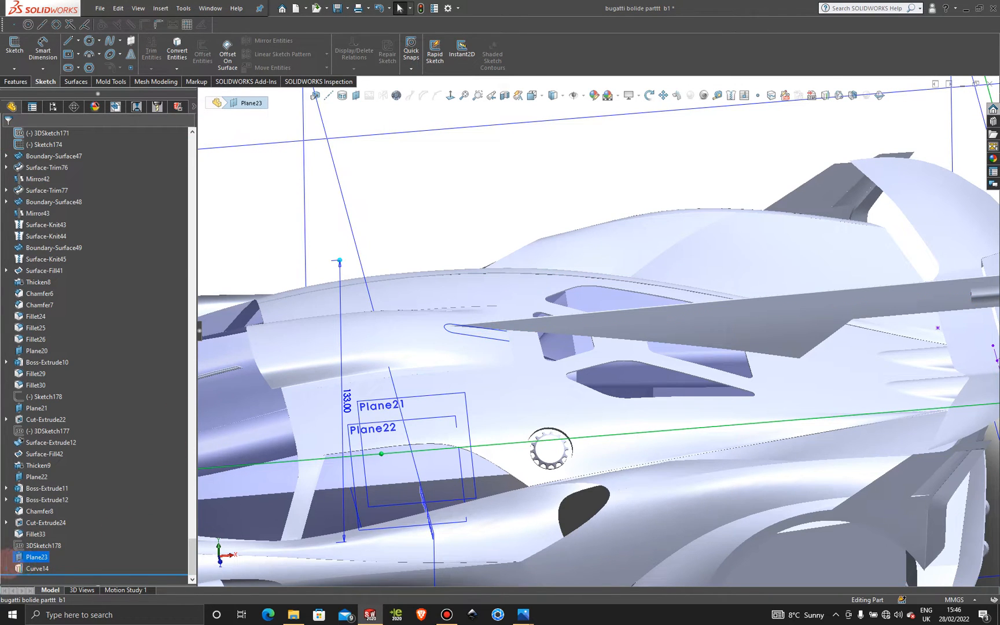
pyautogui.click(6, 567)
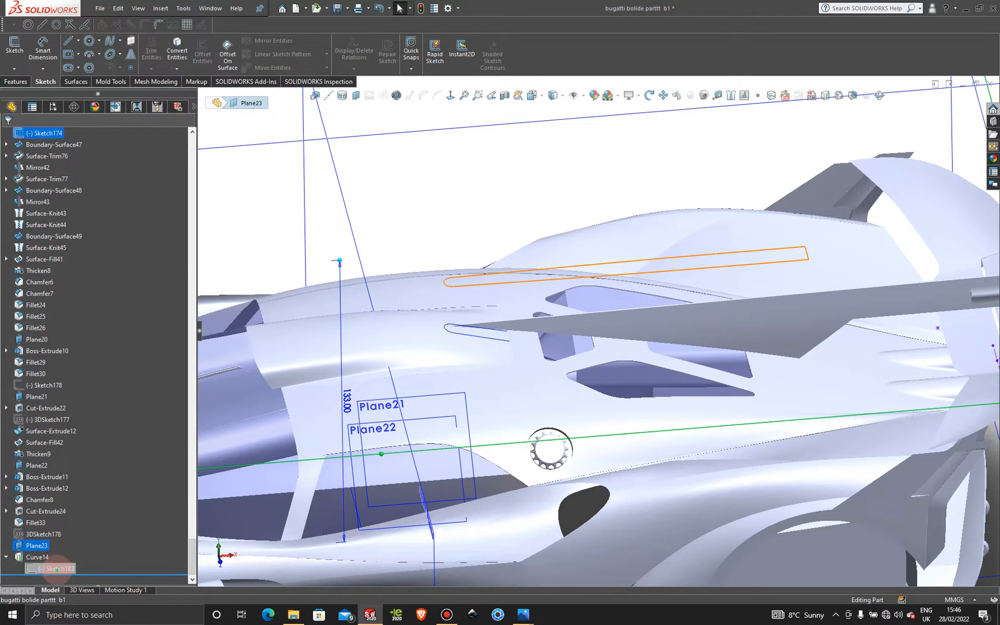
pyautogui.rightClick(53, 568)
pyautogui.click(68, 428)
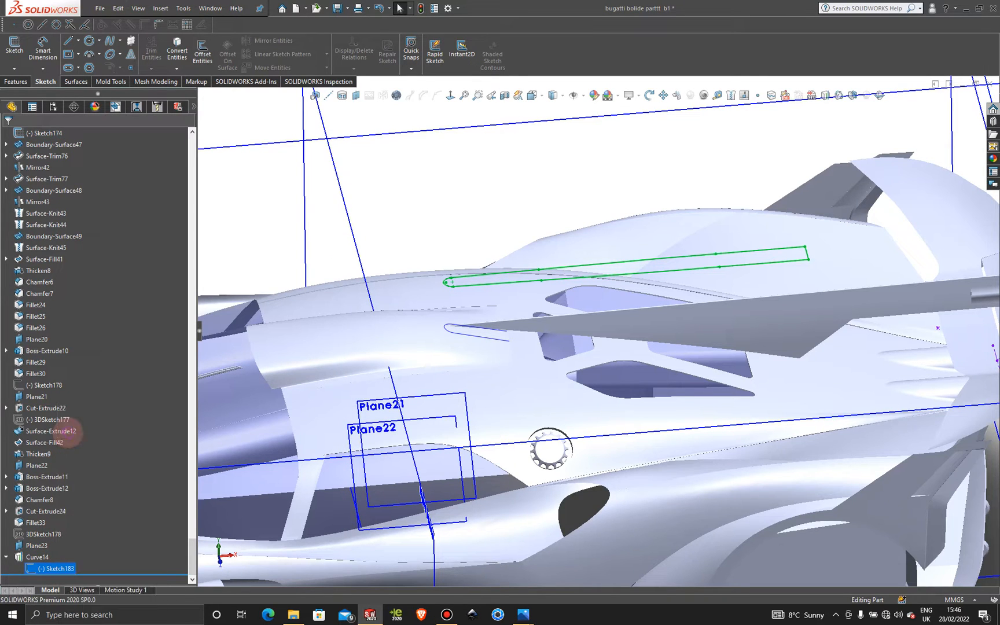
pyautogui.click(379, 112)
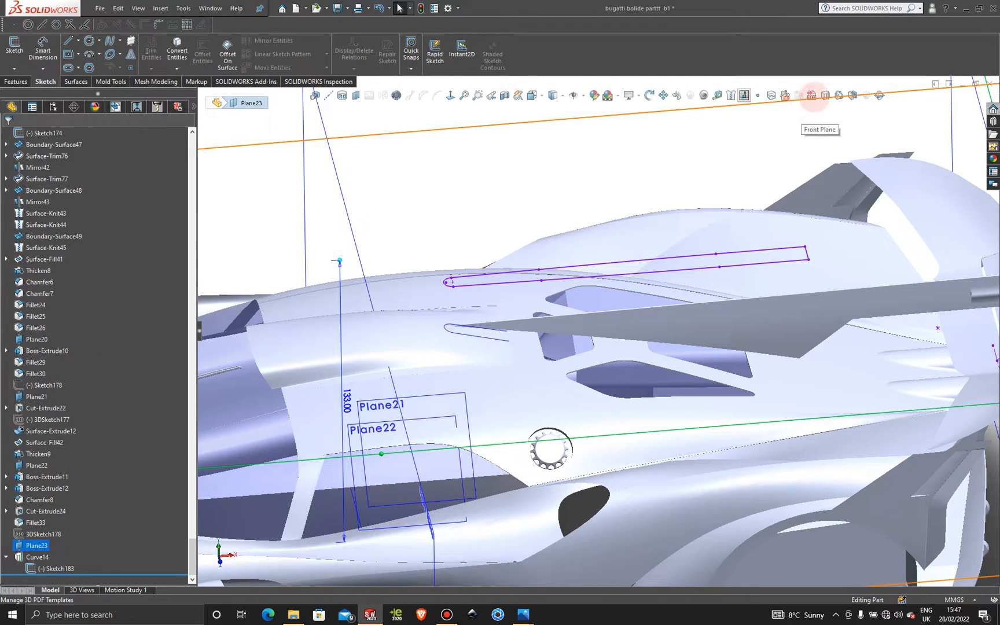
# Project the same profile sketch onto the two rear cover faces on either side of the fin, replacing Plane23 as the target.
pyautogui.click(825, 96)
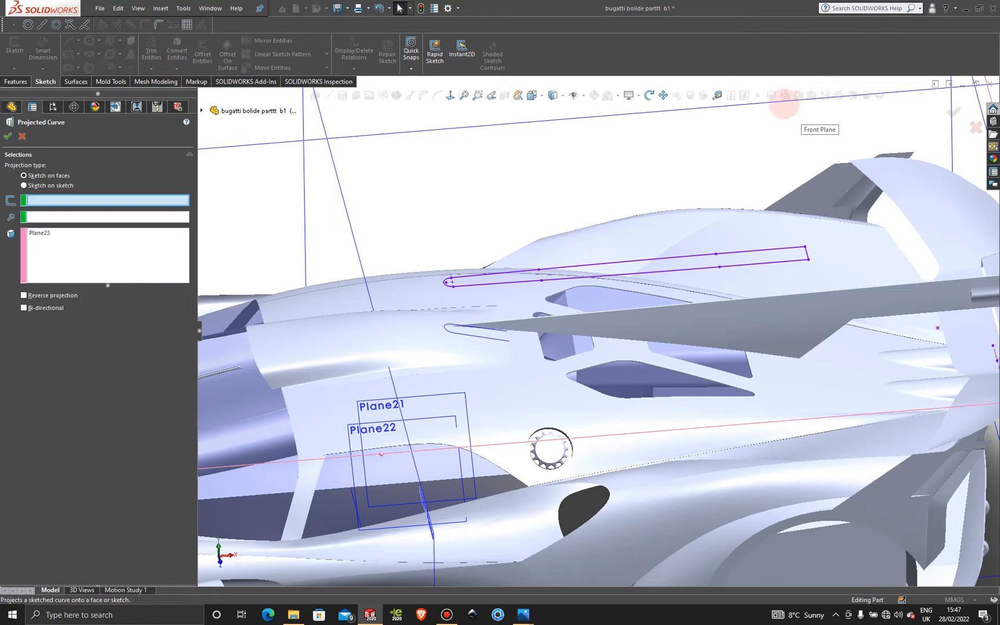
pyautogui.click(644, 260)
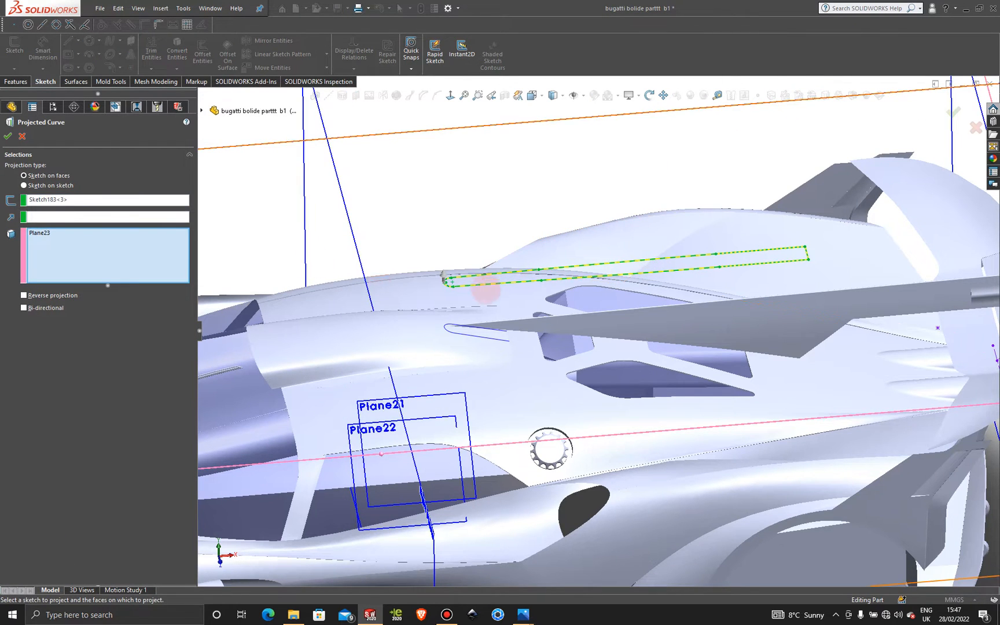
pyautogui.click(622, 346)
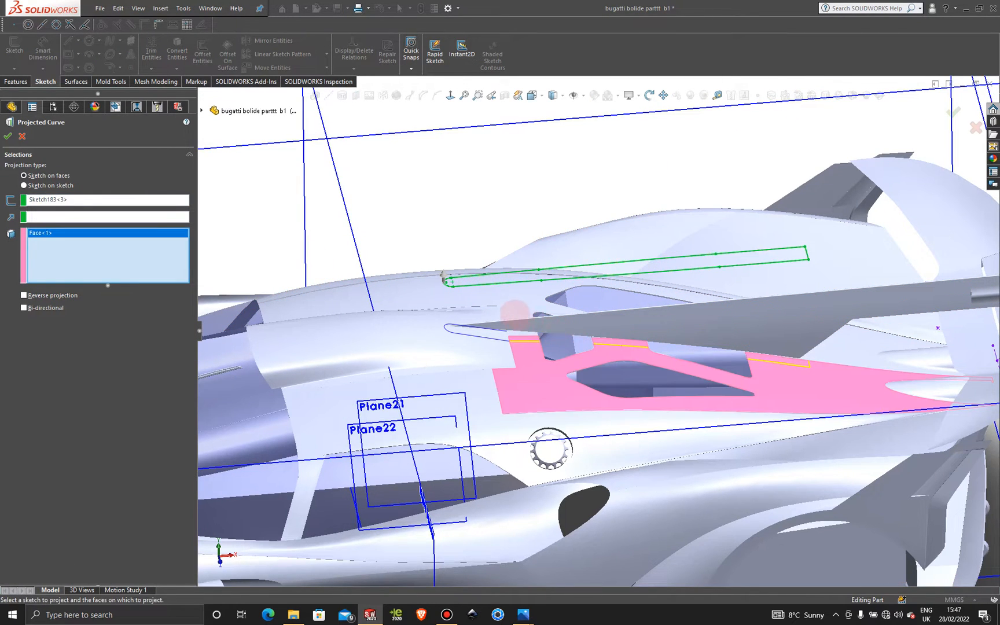
pyautogui.click(514, 315)
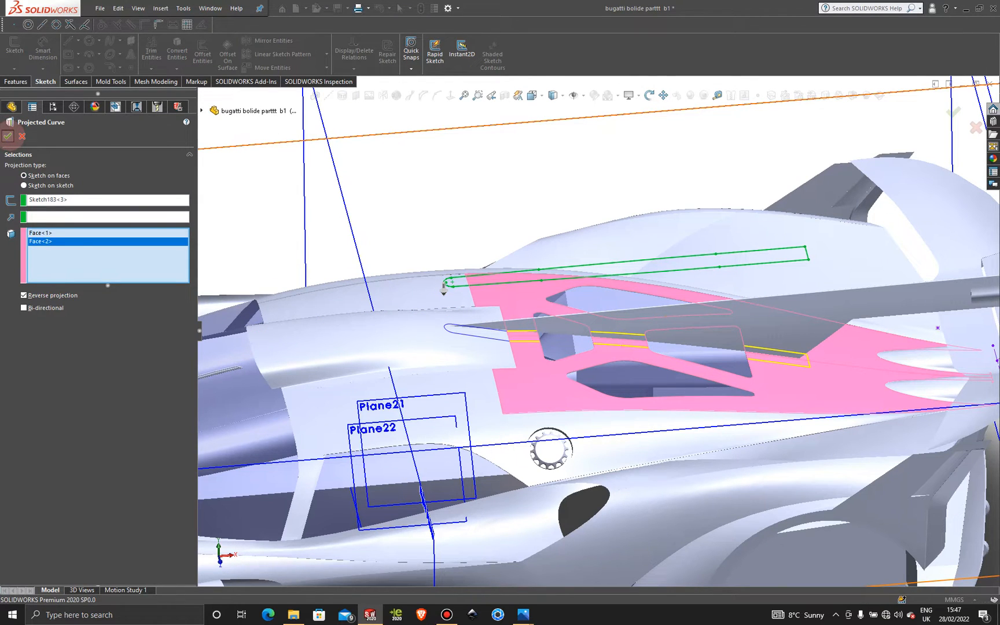
pyautogui.click(7, 136)
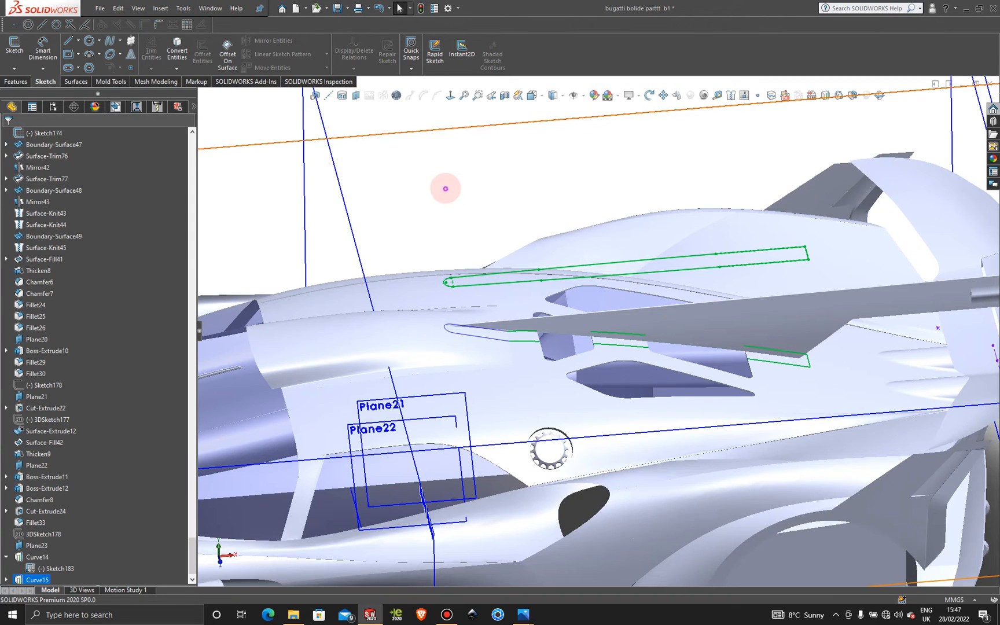
# Hide the offset profile sketch floating above the car body.
pyautogui.press('f')
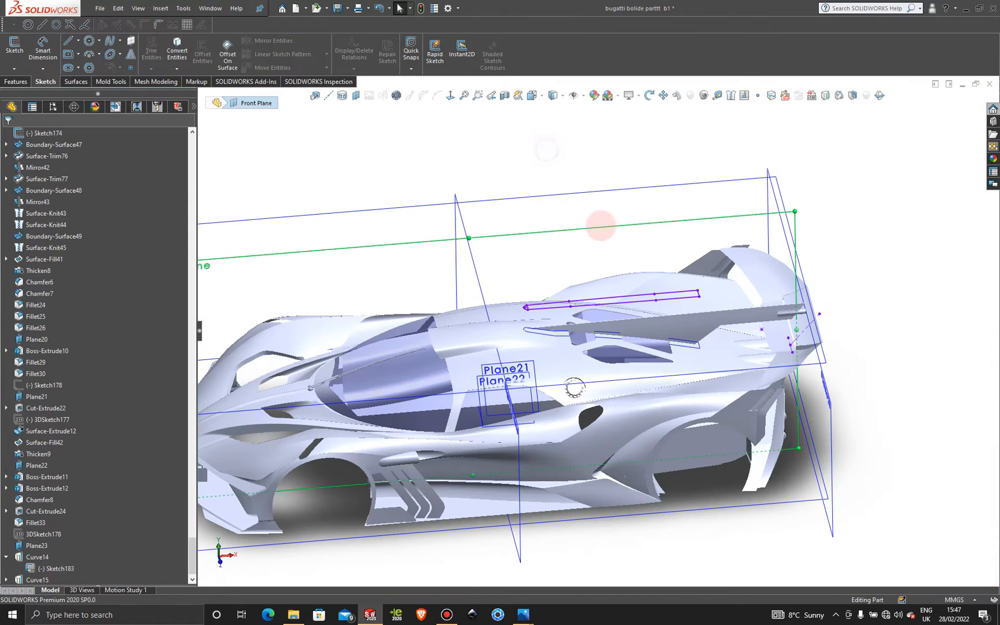
pyautogui.scroll(5, 605, 266)
pyautogui.rightClick(587, 359)
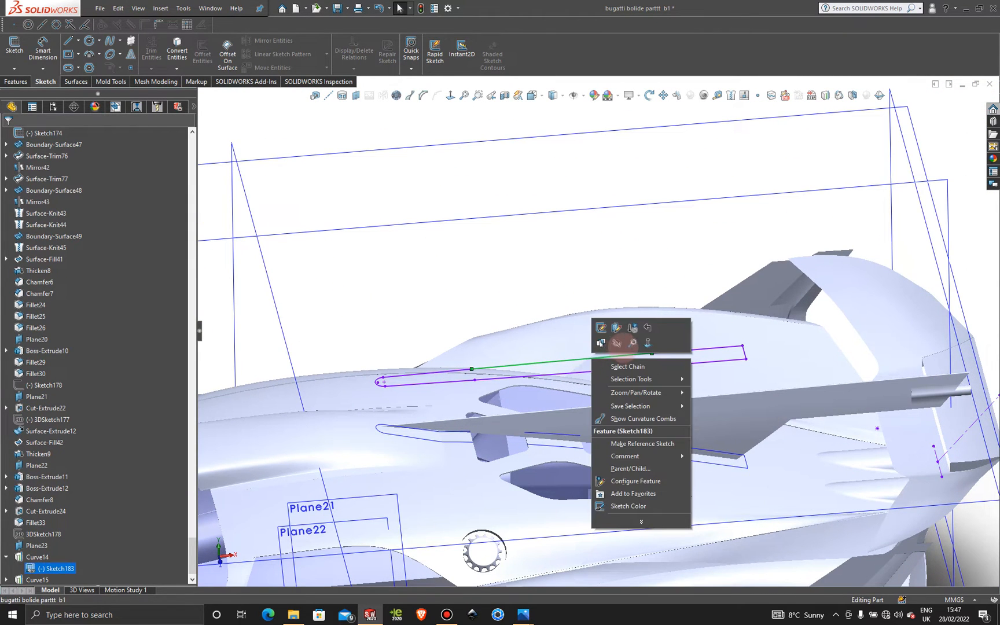
pyautogui.click(617, 343)
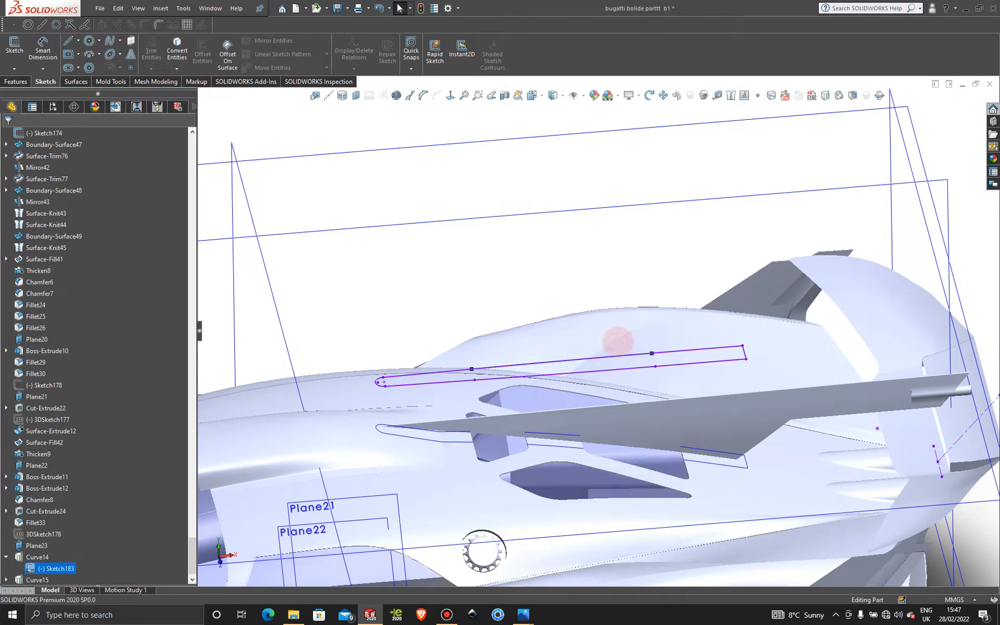
# Examine the projected curves around the fin's base, especially where the roof and rear cover segments meet.
pyautogui.scroll(4, 793, 304)
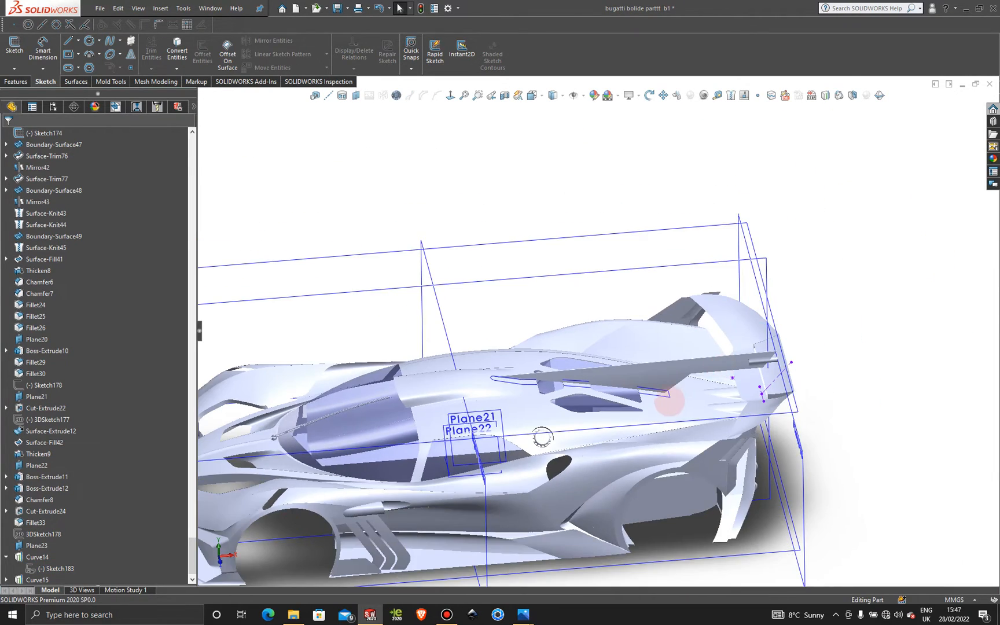
pyautogui.moveTo(625, 402); pyautogui.dragTo(685, 375, button='middle')
pyautogui.scroll(-5, 579, 354)
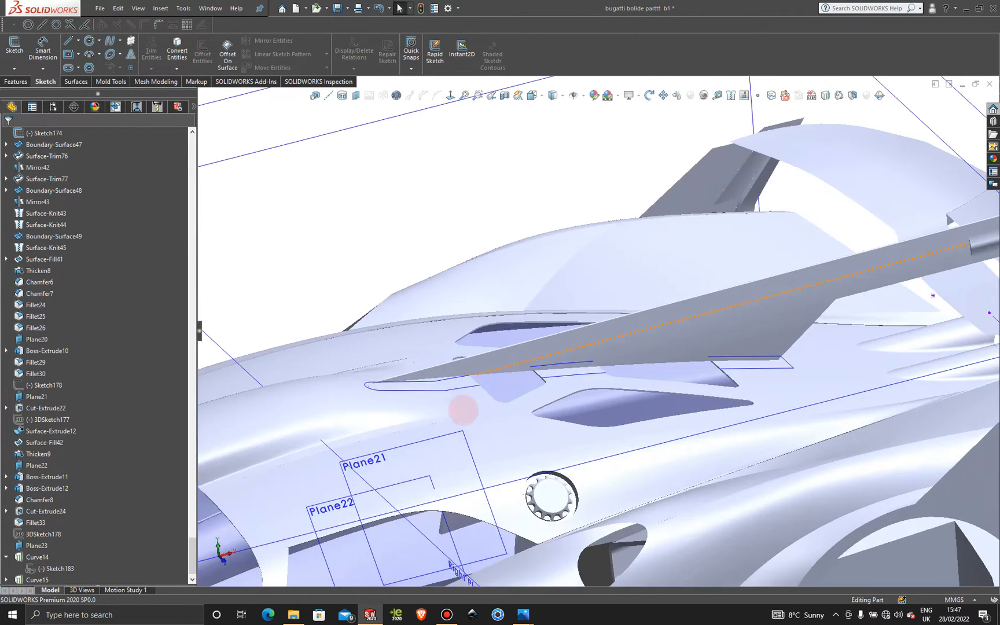
pyautogui.scroll(-3, 433, 395)
pyautogui.moveTo(449, 380); pyautogui.dragTo(467, 393, button='middle')
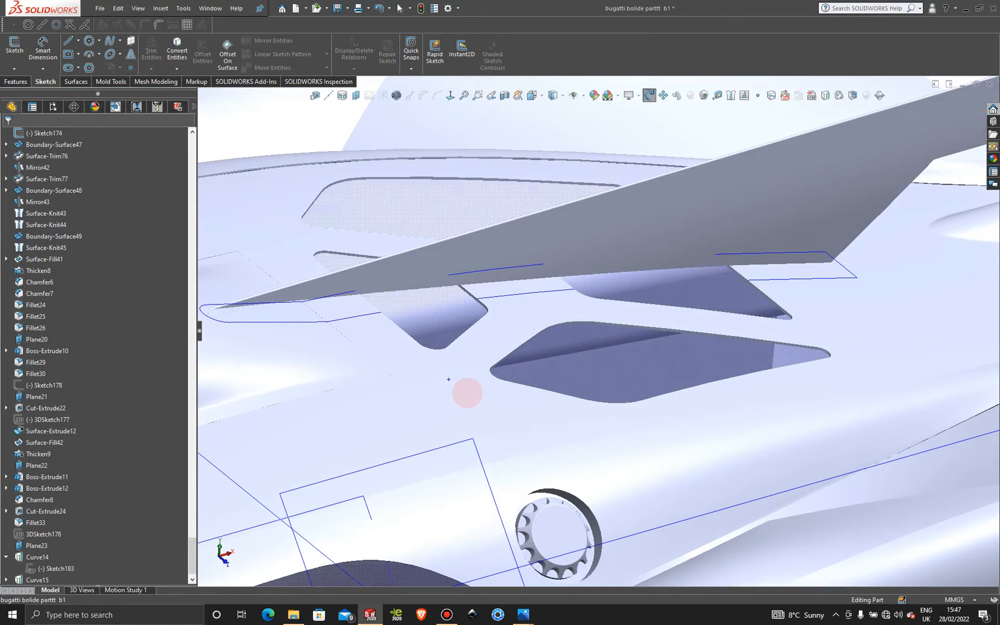
pyautogui.scroll(-4, 393, 337)
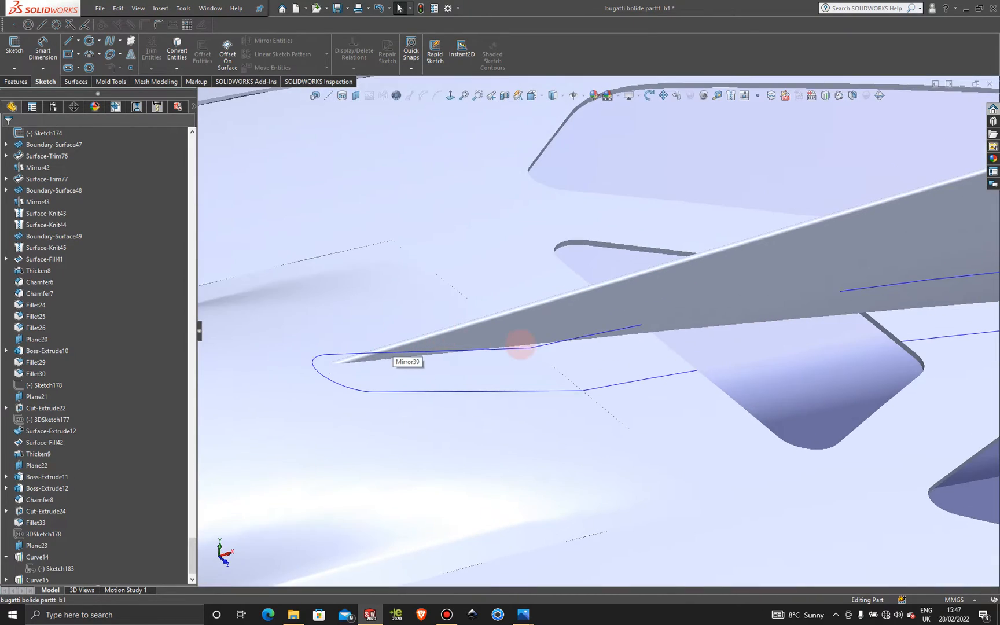
pyautogui.scroll(-2, 524, 350)
pyautogui.scroll(1, 538, 357)
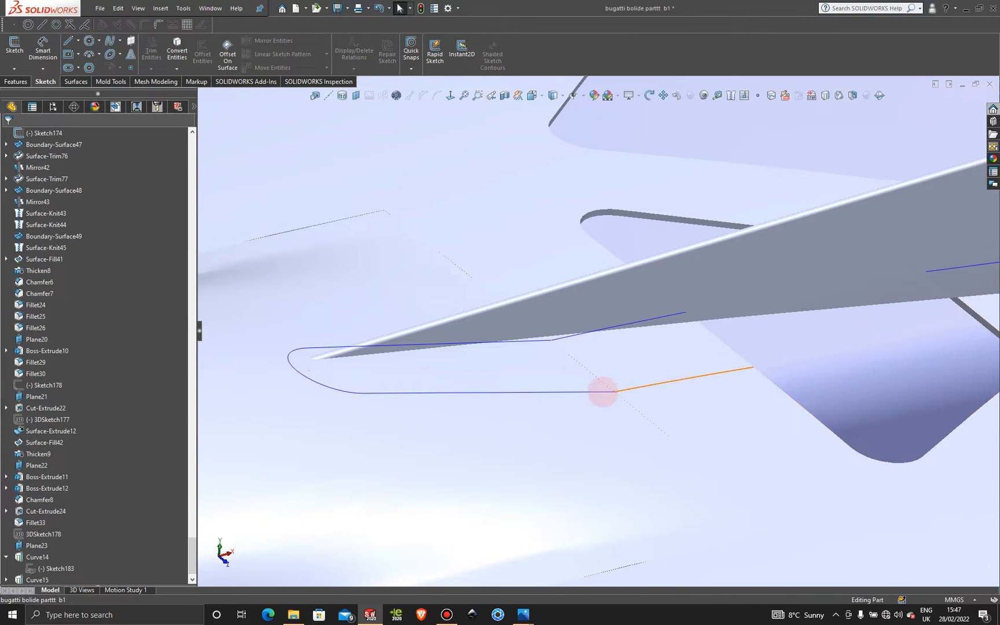
pyautogui.scroll(-5, 631, 390)
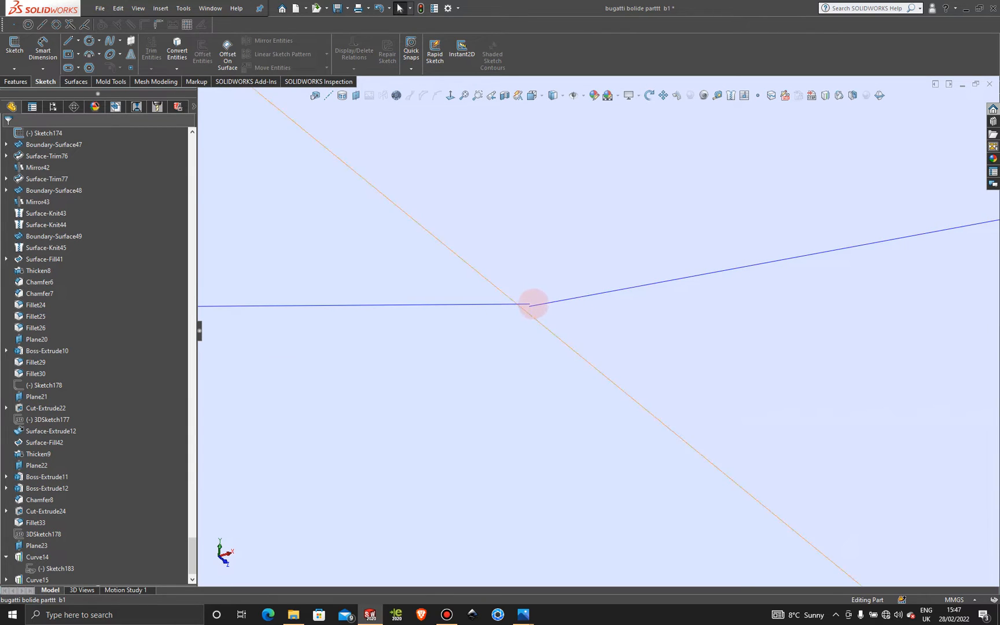
pyautogui.scroll(5, 579, 304)
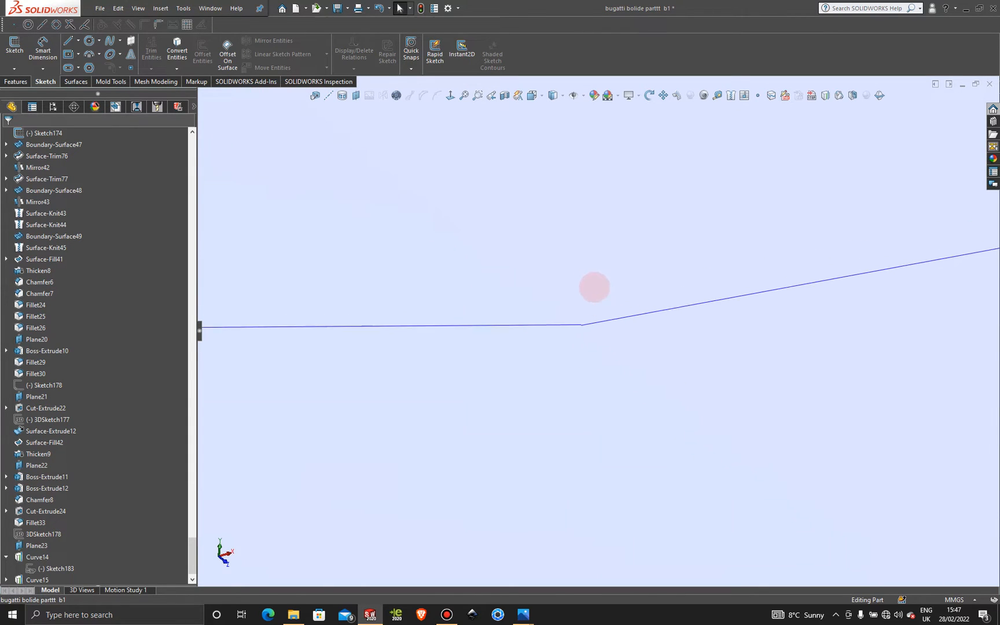
# Start a new 3D sketch and begin a spline at the projected curve's end on the edge of the rear cover opening.
pyautogui.scroll(3, 579, 320)
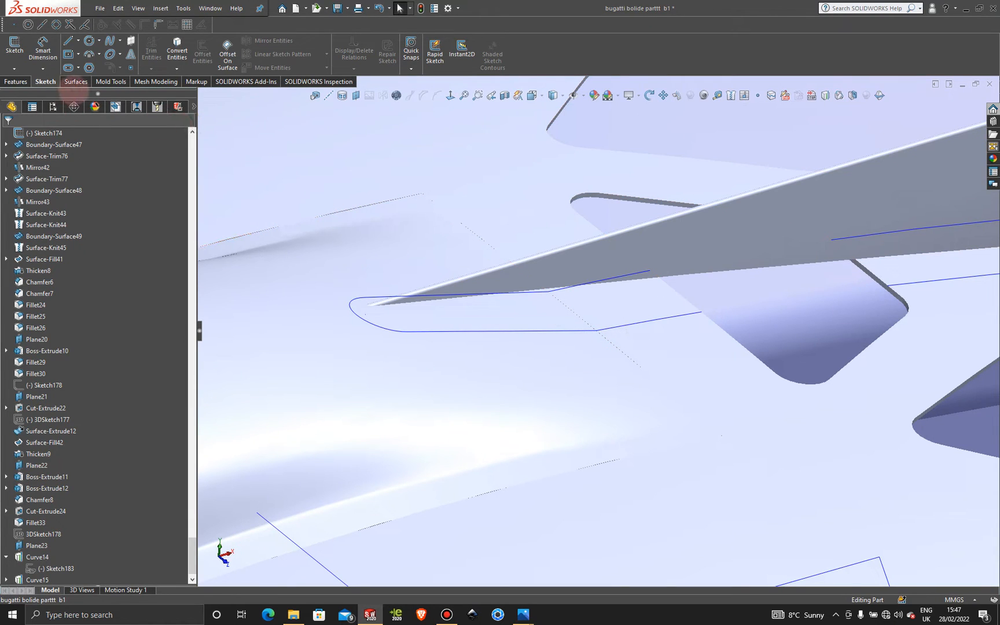
pyautogui.click(76, 82)
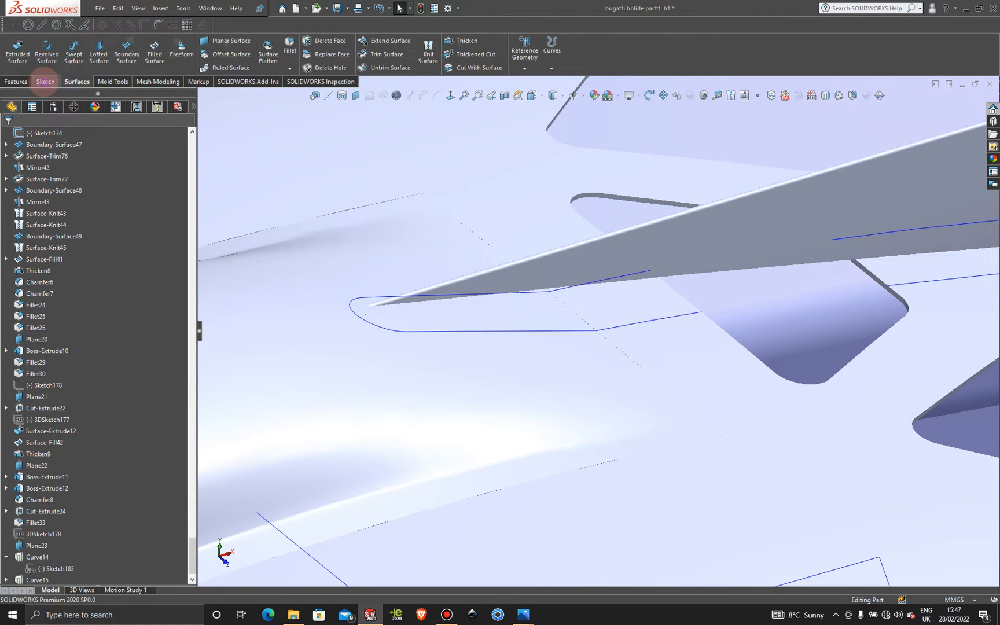
pyautogui.click(45, 82)
pyautogui.click(14, 67)
pyautogui.click(34, 93)
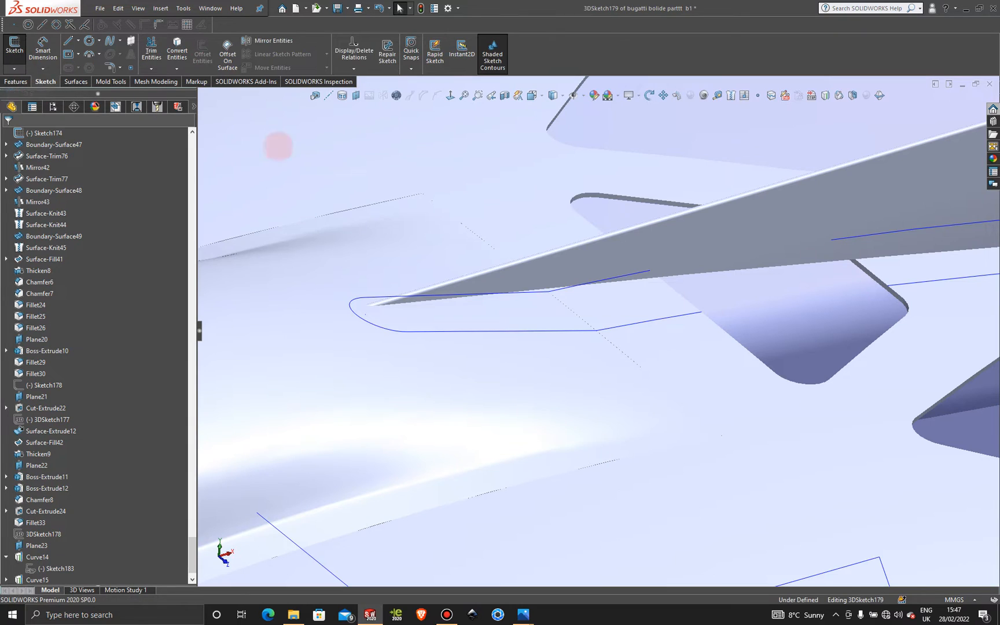
pyautogui.scroll(-6, 687, 313)
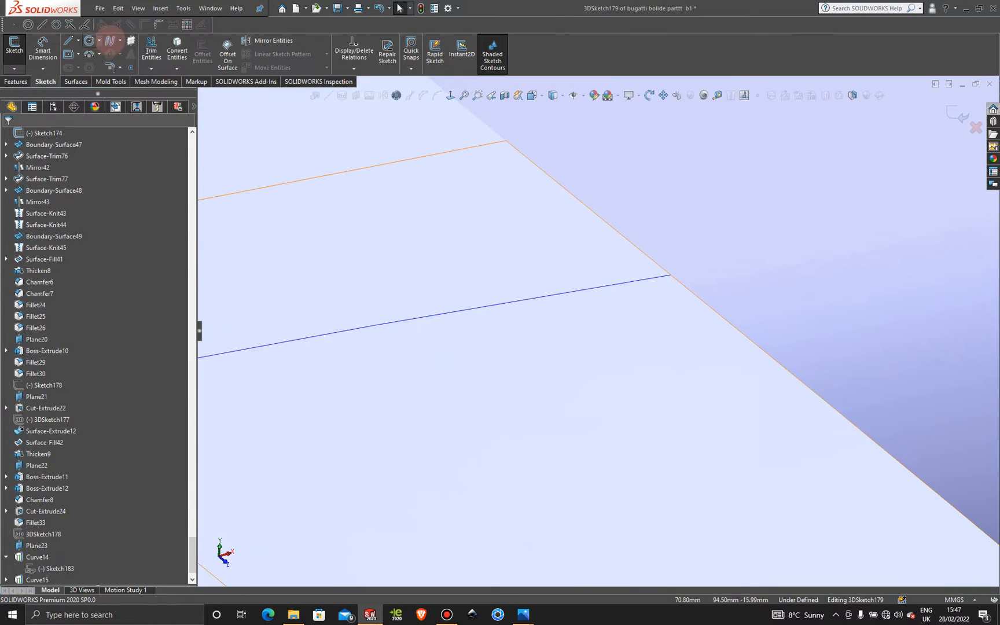
pyautogui.click(110, 40)
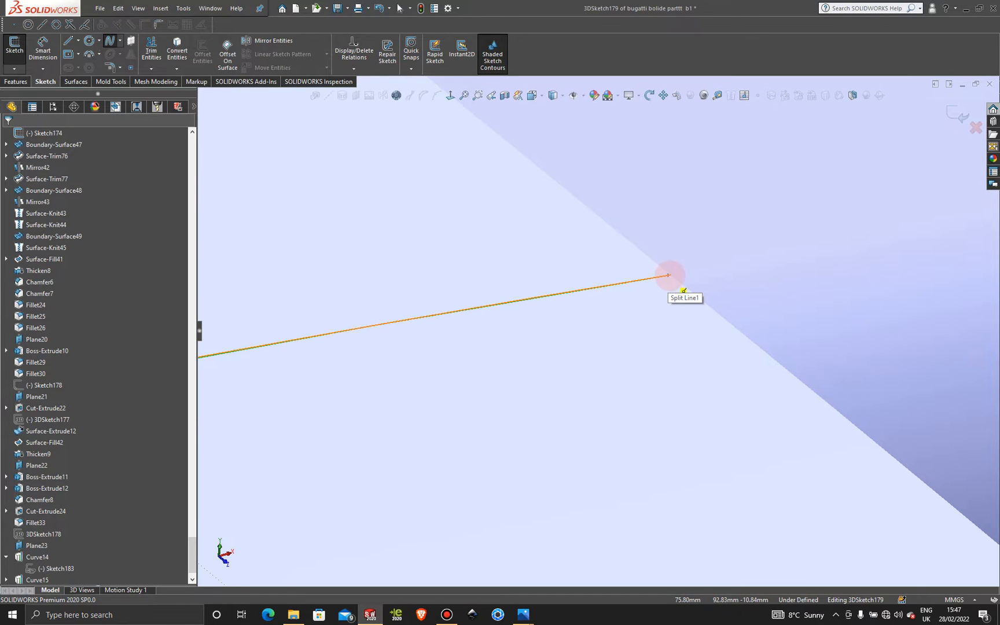
pyautogui.click(670, 275)
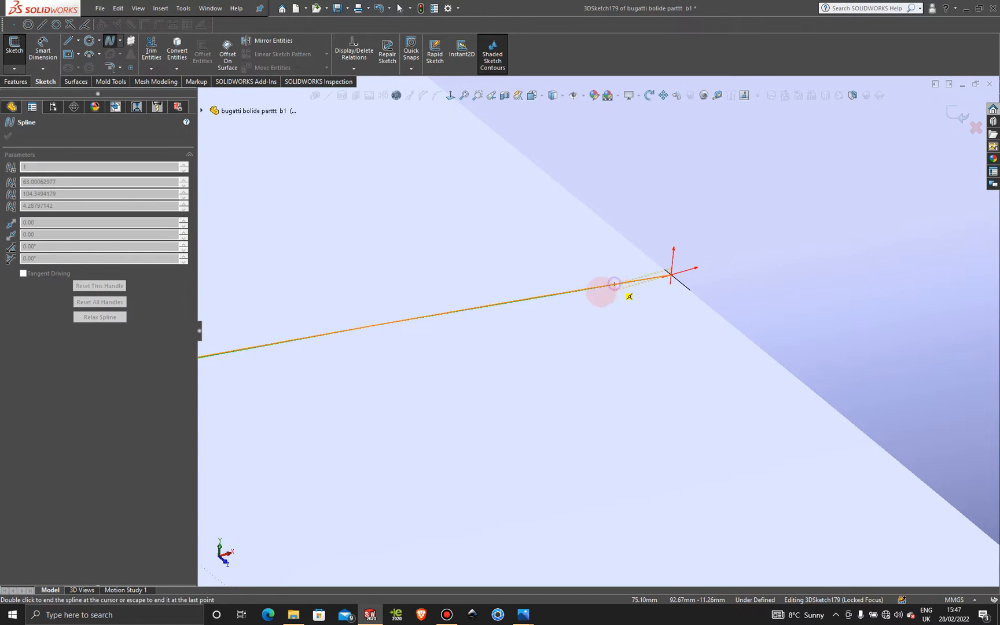
# Trace the angled segment of the projected curve with spline points from the opening's edge towards the bend.
pyautogui.click(615, 284)
pyautogui.click(520, 300)
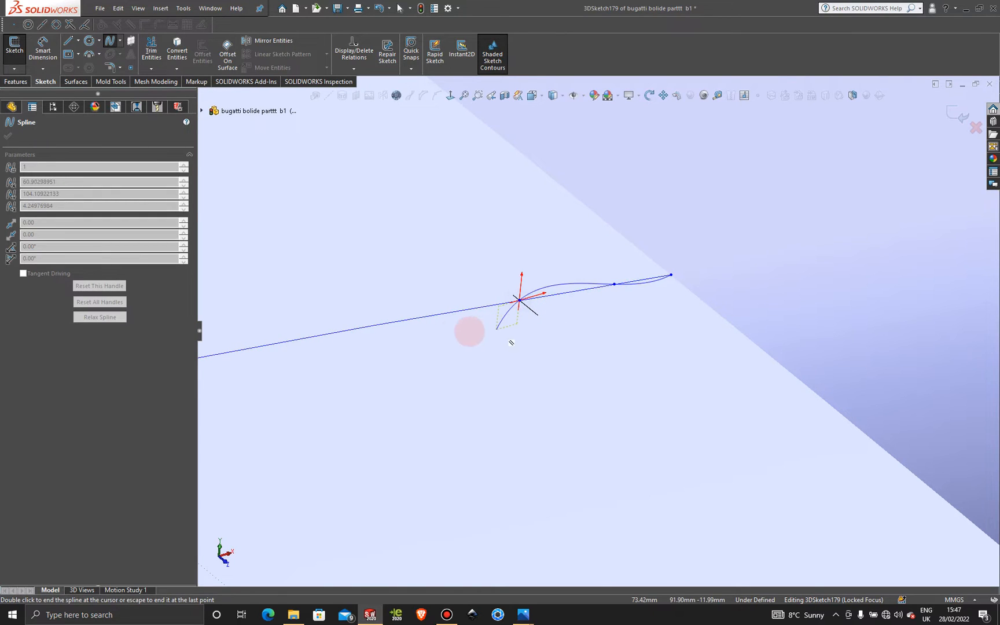
pyautogui.click(434, 315)
pyautogui.scroll(5, 451, 371)
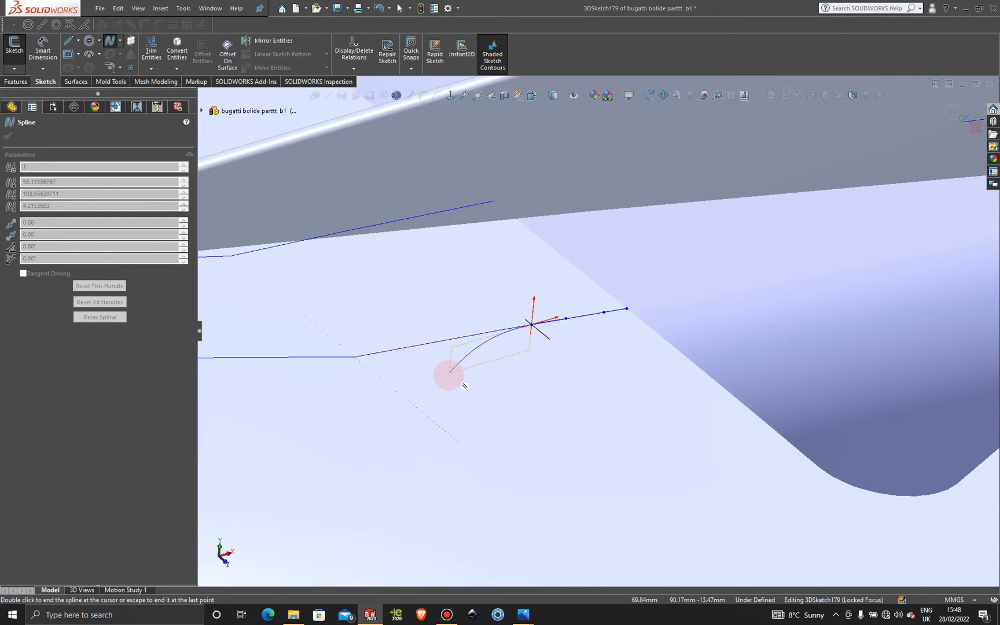
pyautogui.scroll(-1, 441, 378)
pyautogui.click(514, 319)
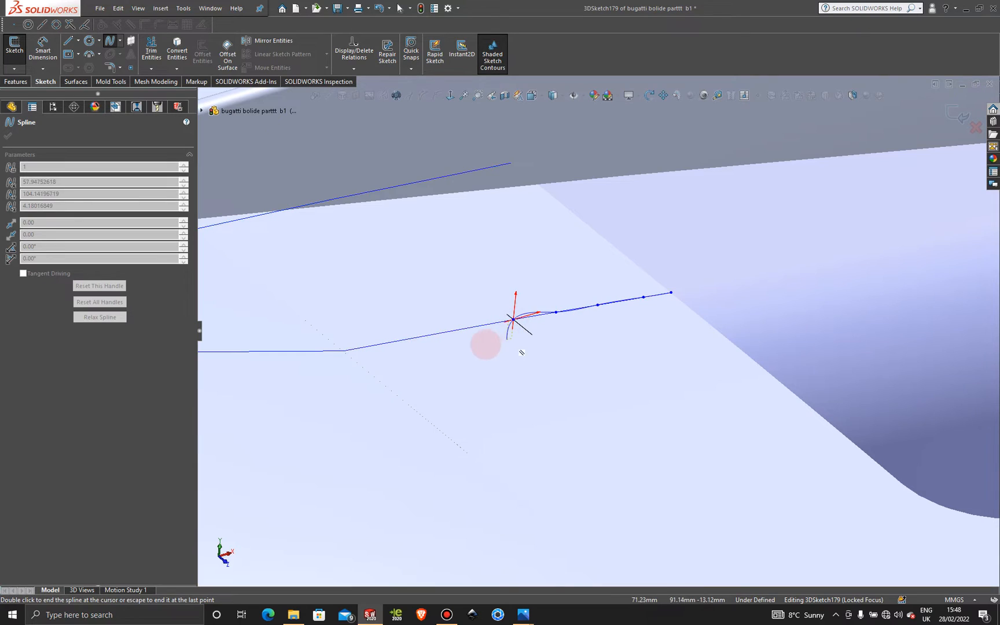
pyautogui.click(454, 330)
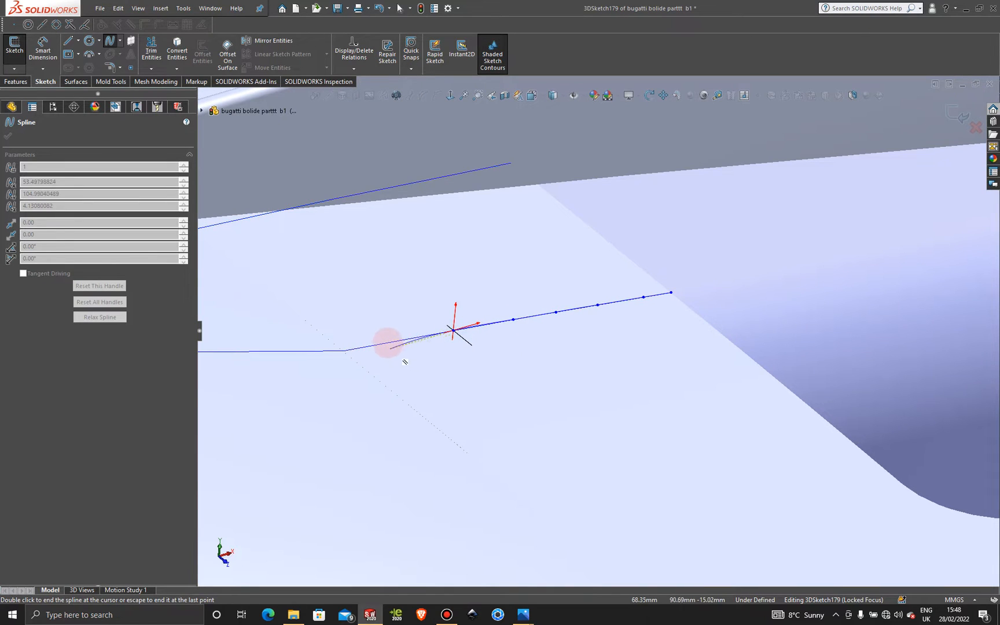
# Continue the spline around the bend where the angled rear segment meets the straight roof segment.
pyautogui.scroll(-5, 402, 354)
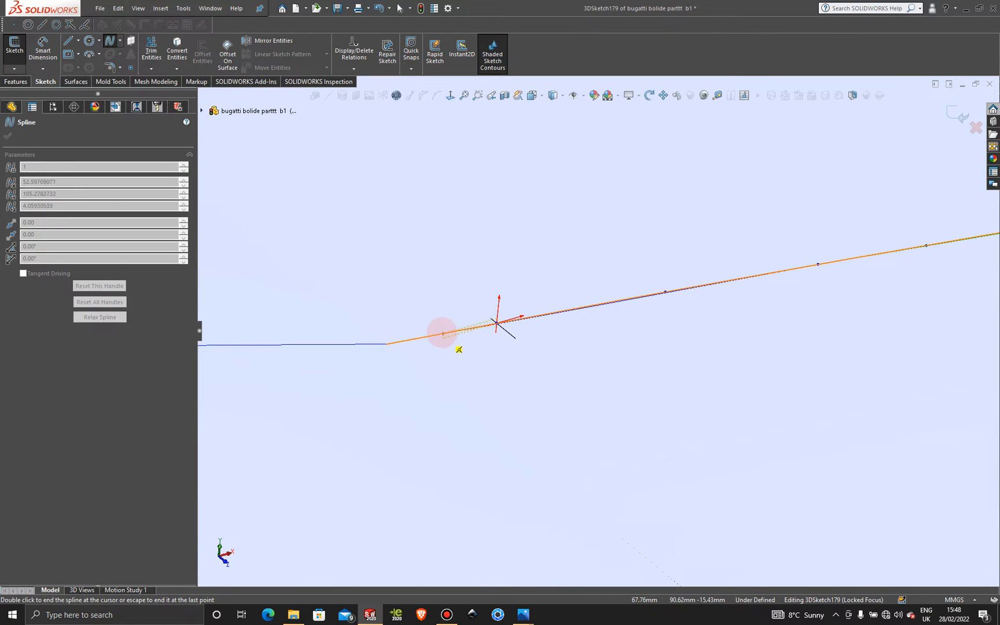
pyautogui.click(442, 334)
pyautogui.click(355, 345)
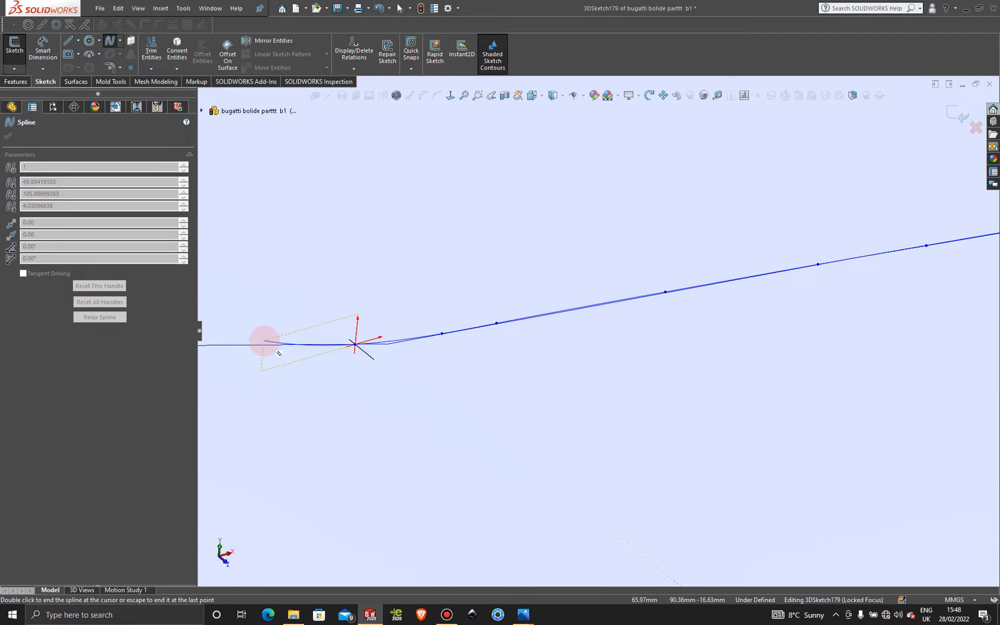
pyautogui.click(264, 345)
# Add spline points along the straight side of the projected roof curve up to the rounded end at the fin's tip.
pyautogui.scroll(3, 290, 371)
pyautogui.scroll(-2, 291, 370)
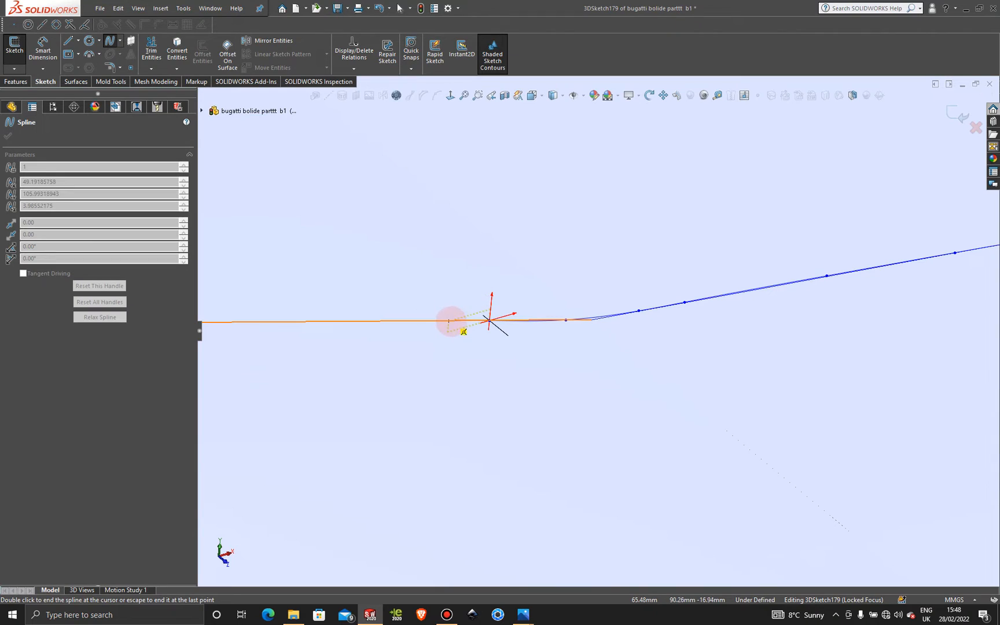
pyautogui.click(451, 321)
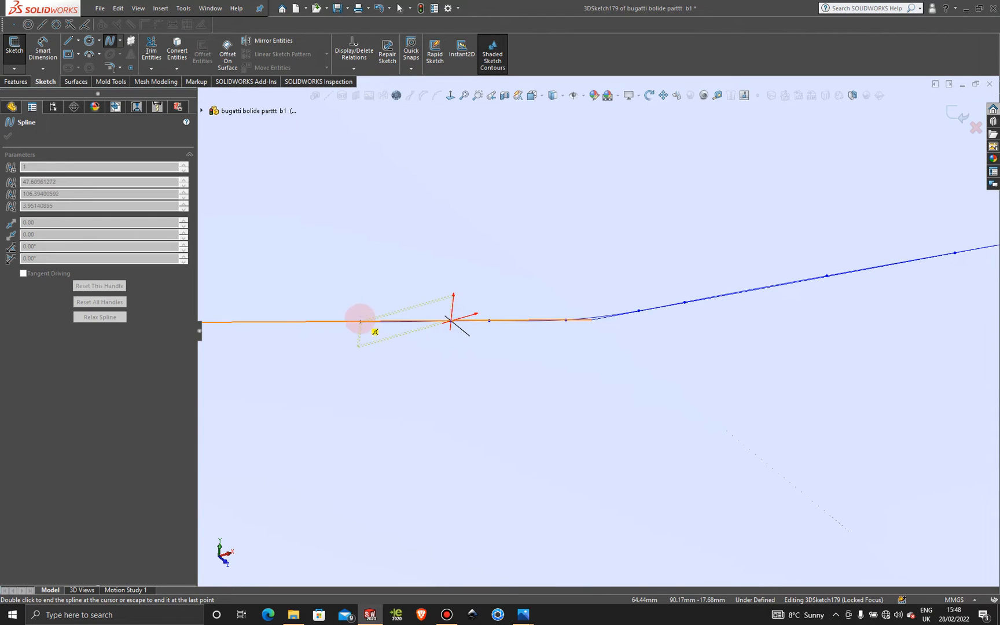
pyautogui.click(359, 320)
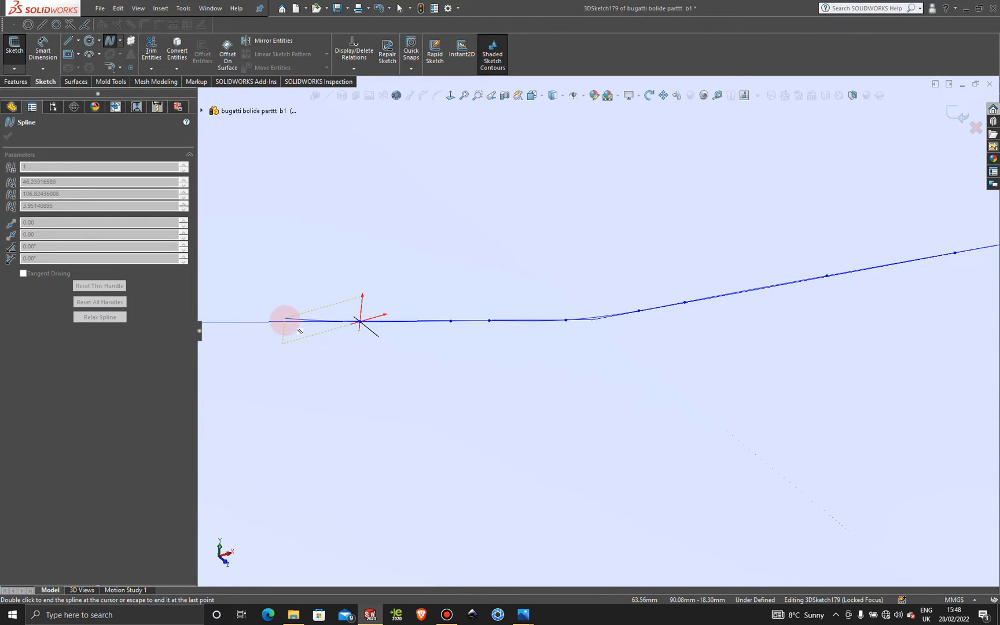
pyautogui.click(285, 320)
pyautogui.moveTo(289, 321); pyautogui.dragTo(590, 383, button='middle')
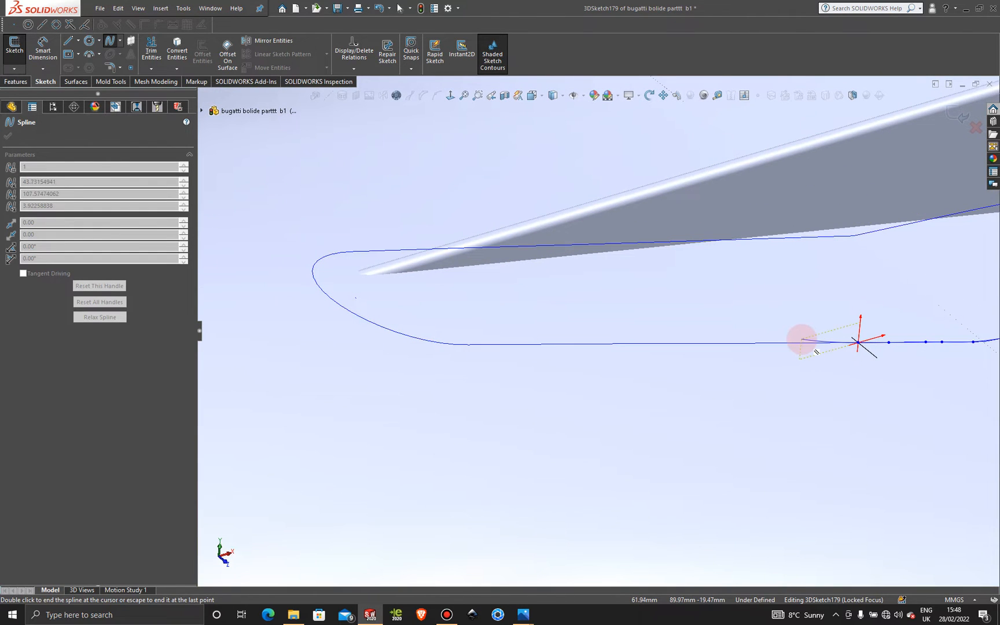
pyautogui.click(801, 342)
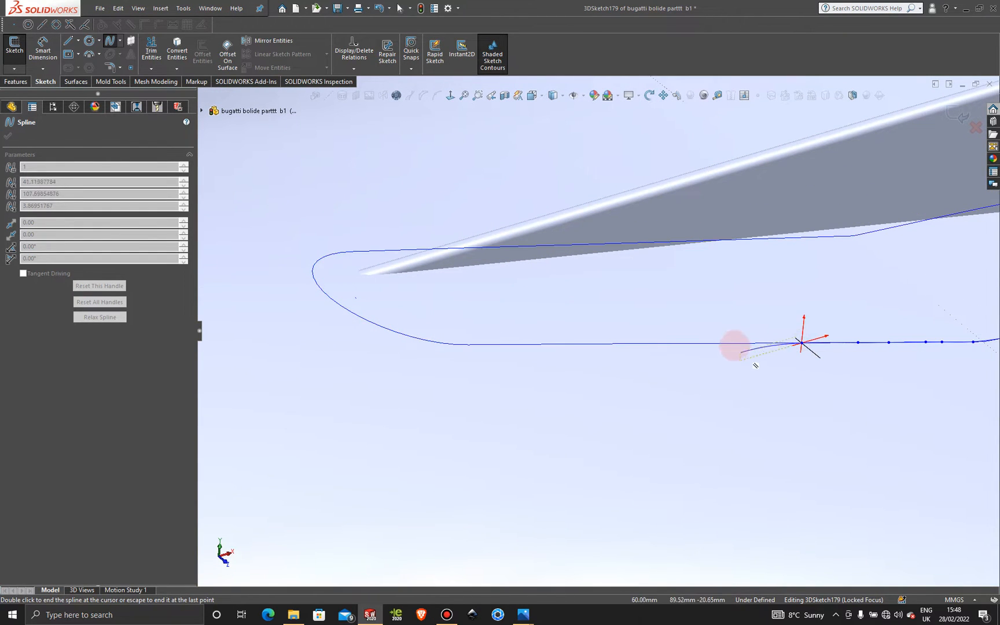
pyautogui.click(735, 344)
pyautogui.click(663, 344)
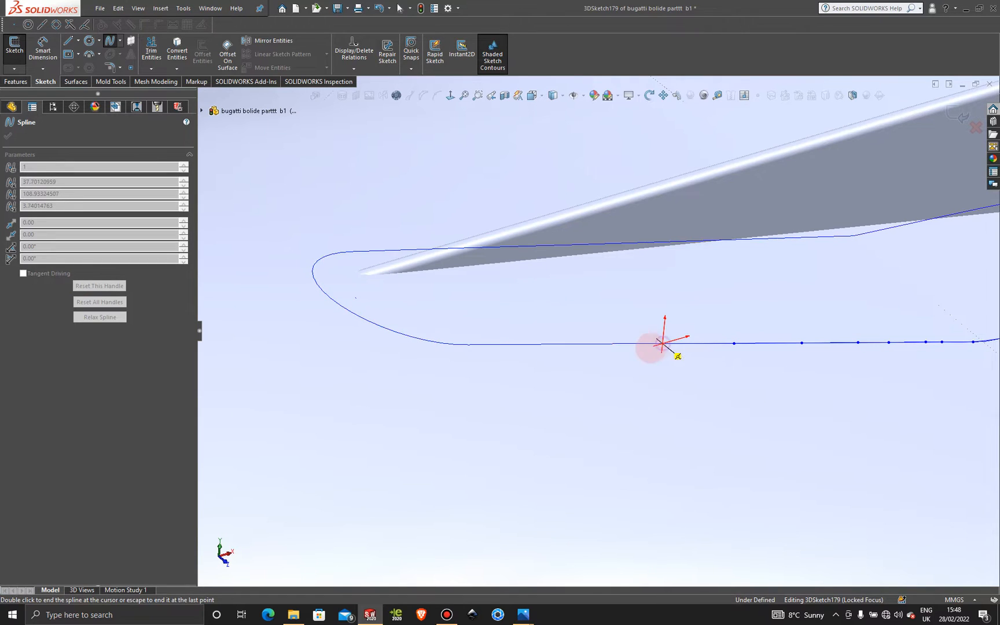
pyautogui.click(582, 343)
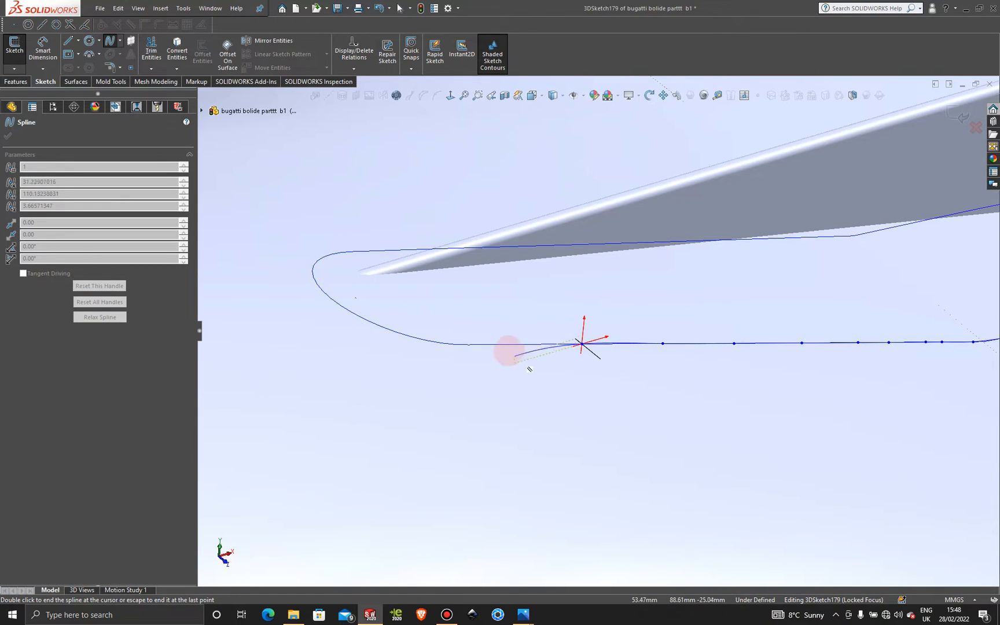
pyautogui.click(505, 345)
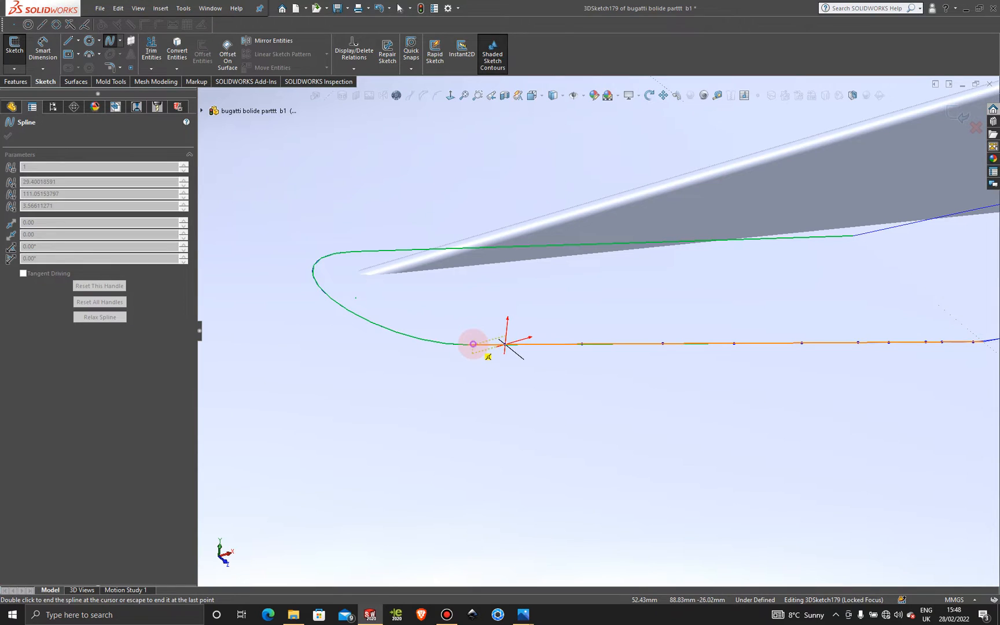
# Carry the spline around the rounded end of the projected curve in front of the fin's tip with closely spaced points.
pyautogui.moveTo(463, 342); pyautogui.dragTo(456, 424, button='middle')
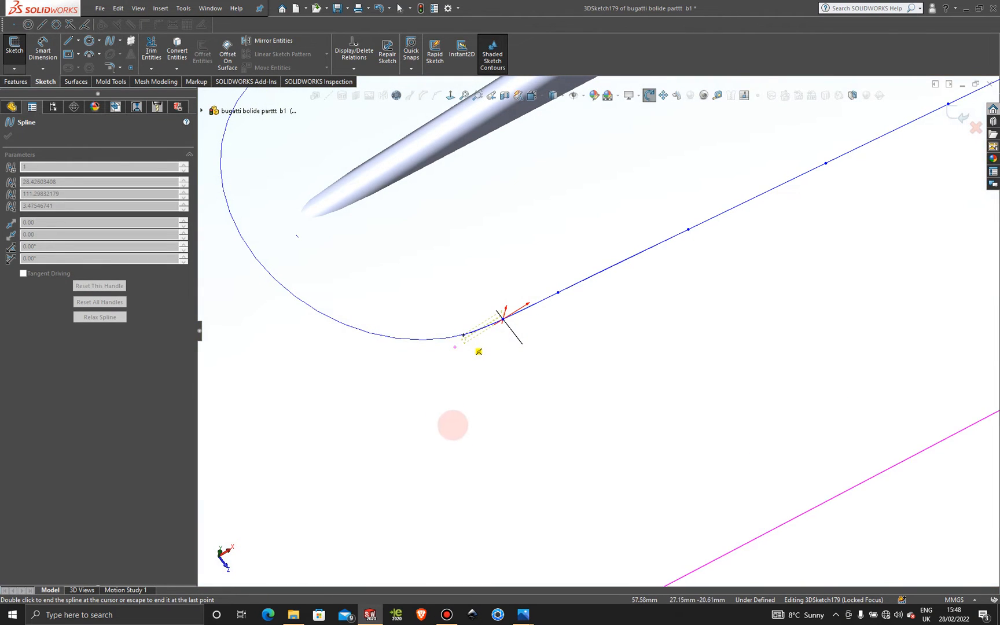
pyautogui.click(451, 336)
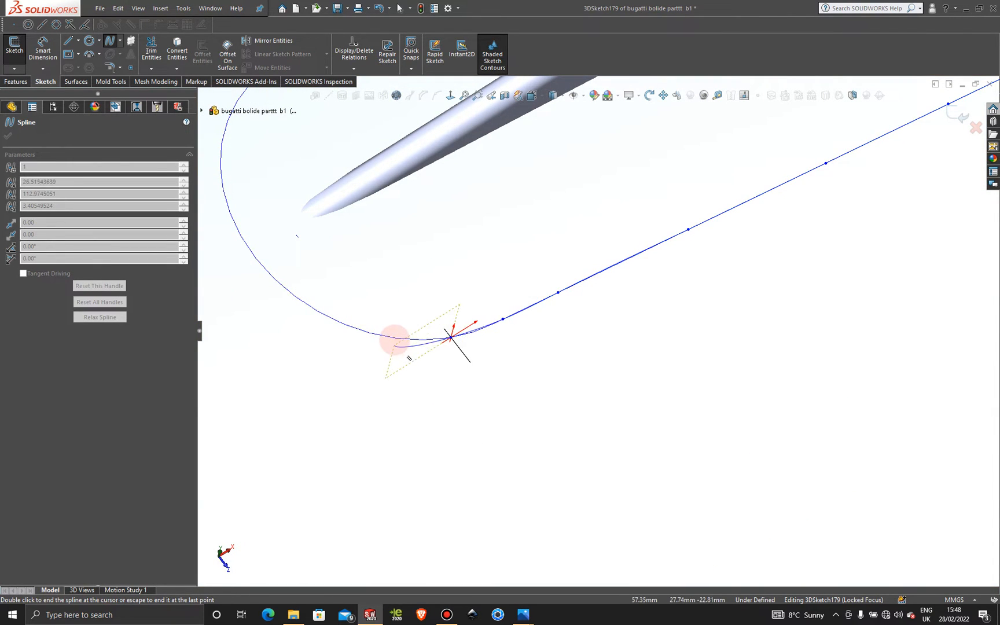
pyautogui.click(394, 338)
pyautogui.click(339, 321)
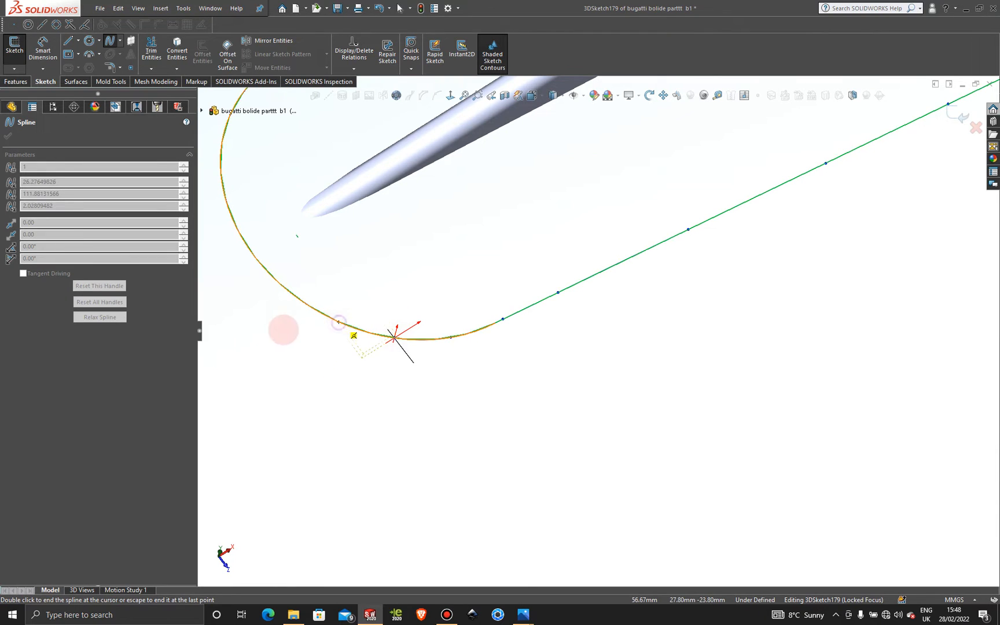
pyautogui.click(295, 296)
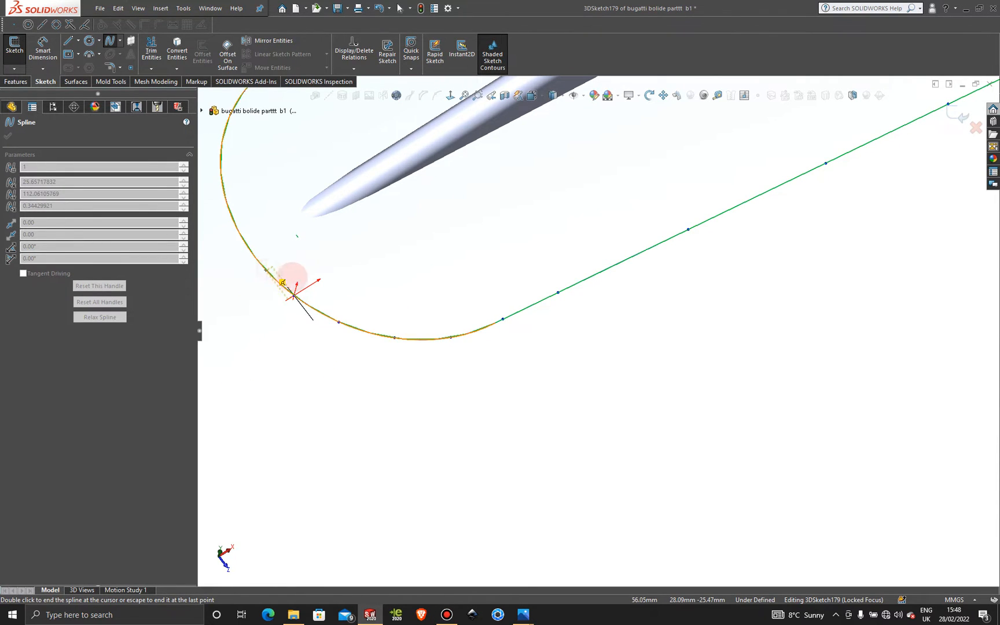
pyautogui.moveTo(290, 286)
pyautogui.mouseDown(button='middle')
pyautogui.moveTo(357, 335)
pyautogui.moveTo(368, 268)
pyautogui.moveTo(565, 231)
pyautogui.moveTo(522, 242)
pyautogui.moveTo(465, 342)
pyautogui.mouseUp(button='middle')
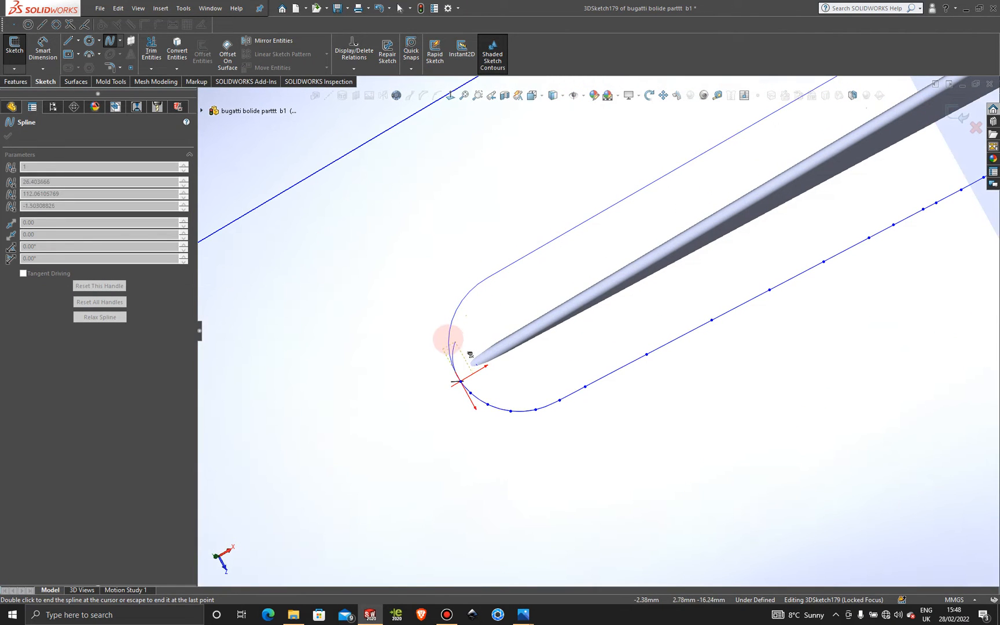
pyautogui.click(449, 339)
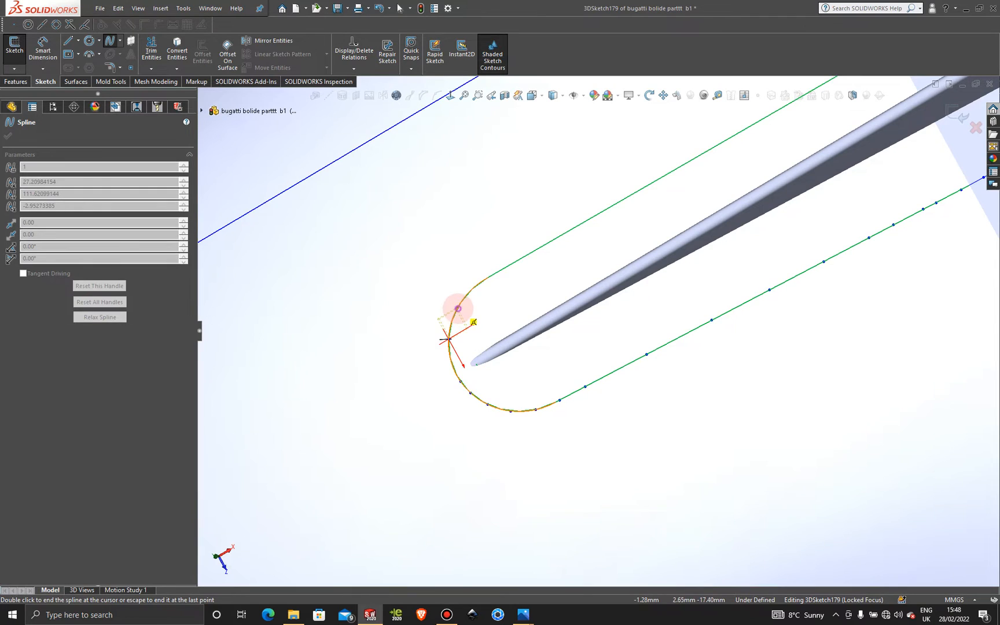
pyautogui.scroll(-3, 457, 303)
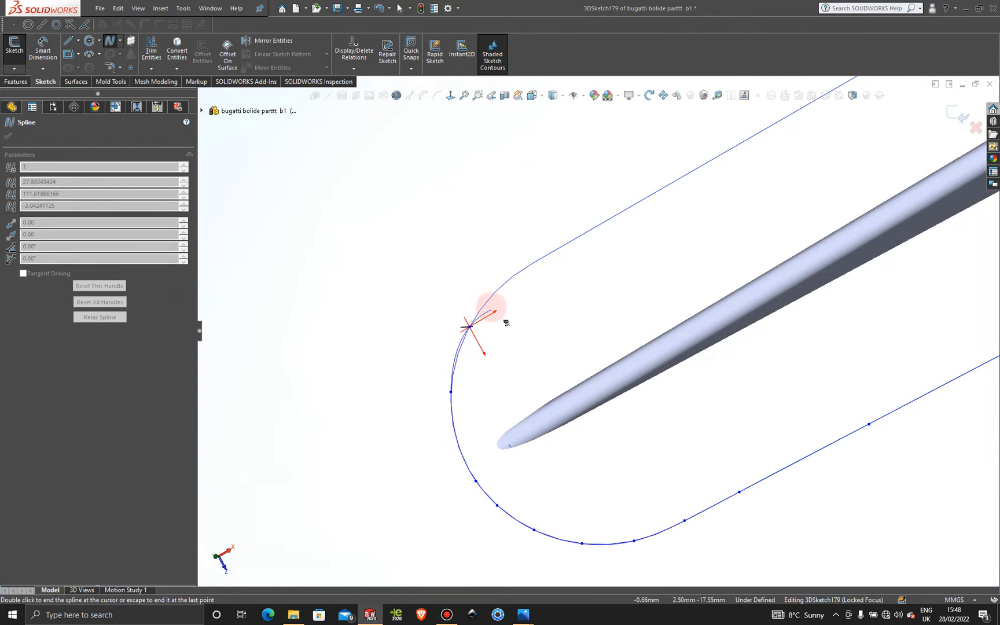
pyautogui.click(492, 298)
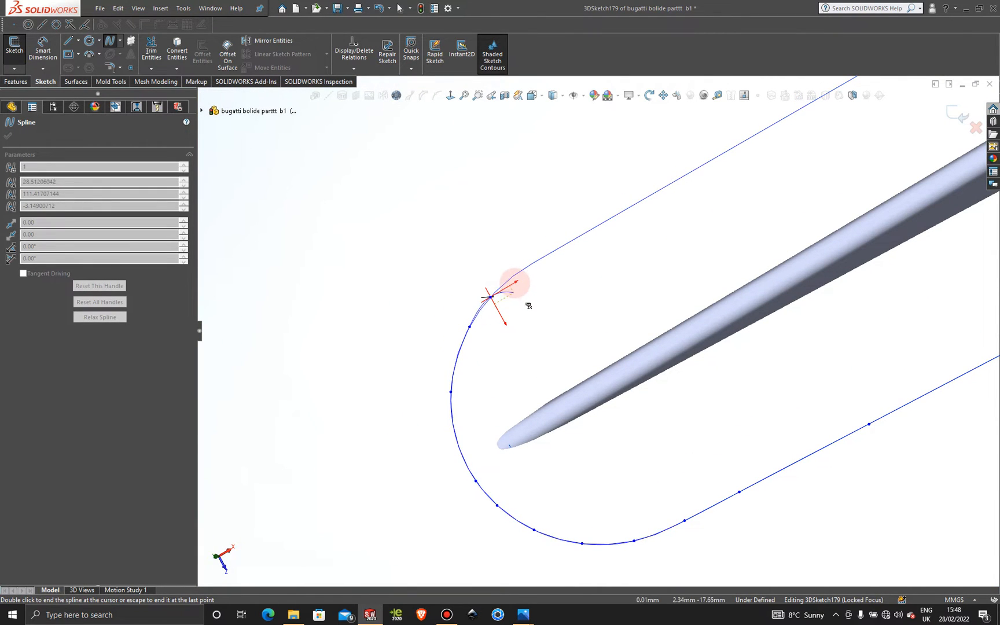
pyautogui.click(529, 289)
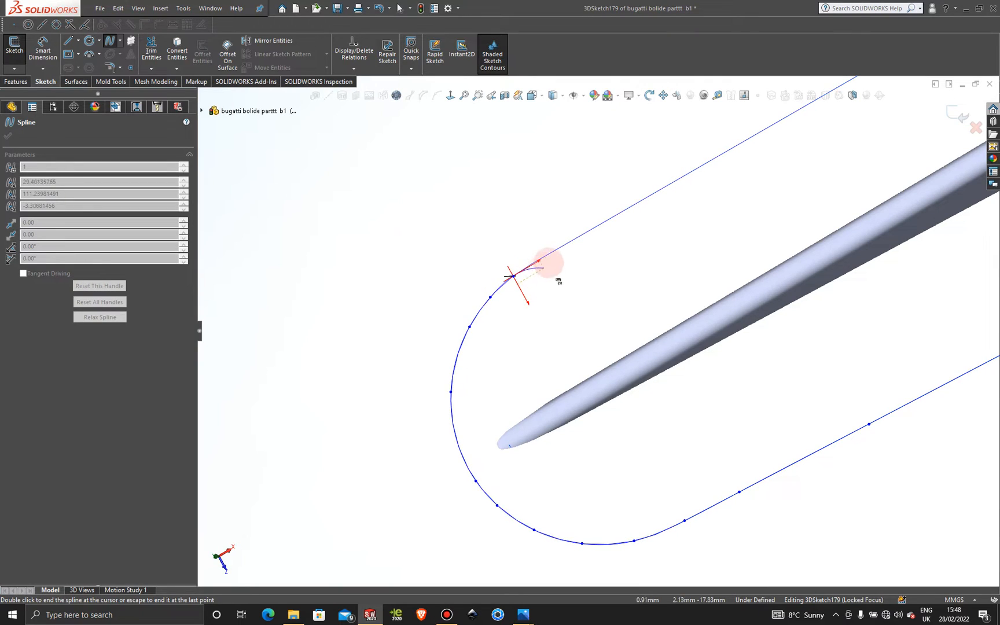
# Carry the spline out of the rounded end onto the start of the projected curve's second straight side.
pyautogui.click(552, 252)
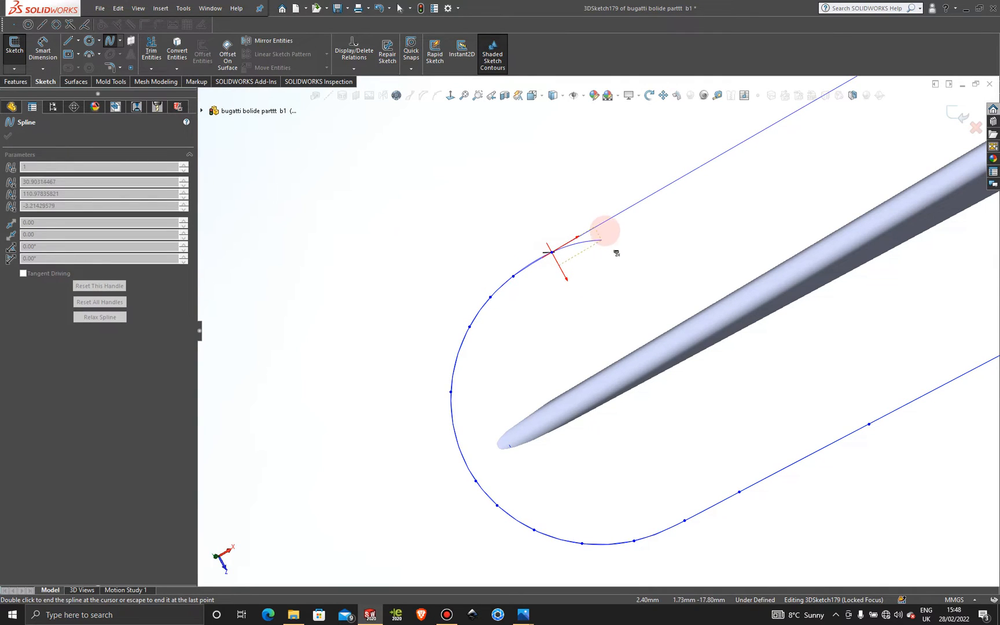
pyautogui.click(603, 222)
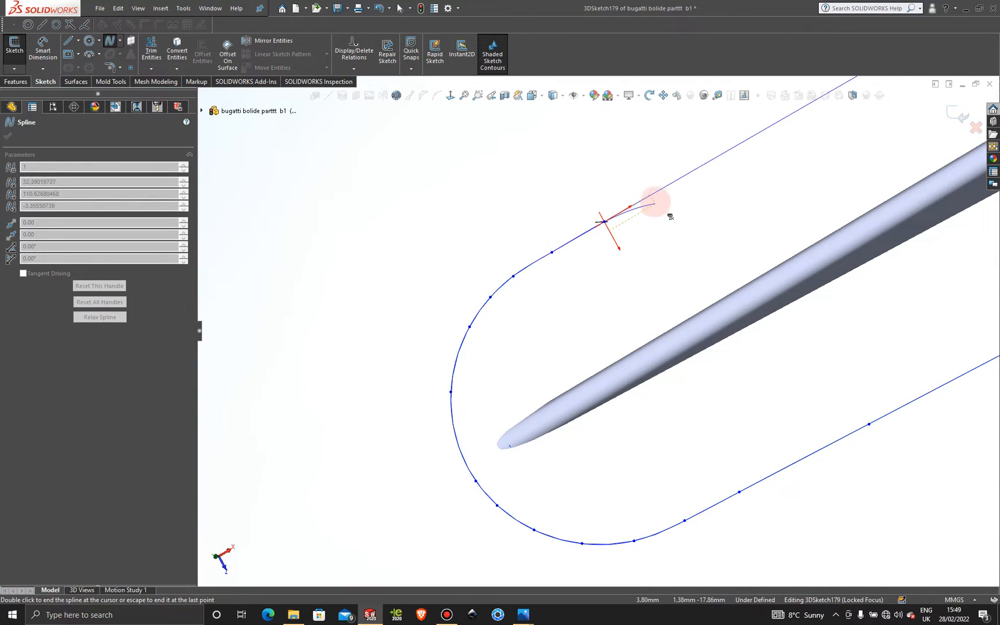
pyautogui.click(654, 194)
pyautogui.scroll(4, 666, 200)
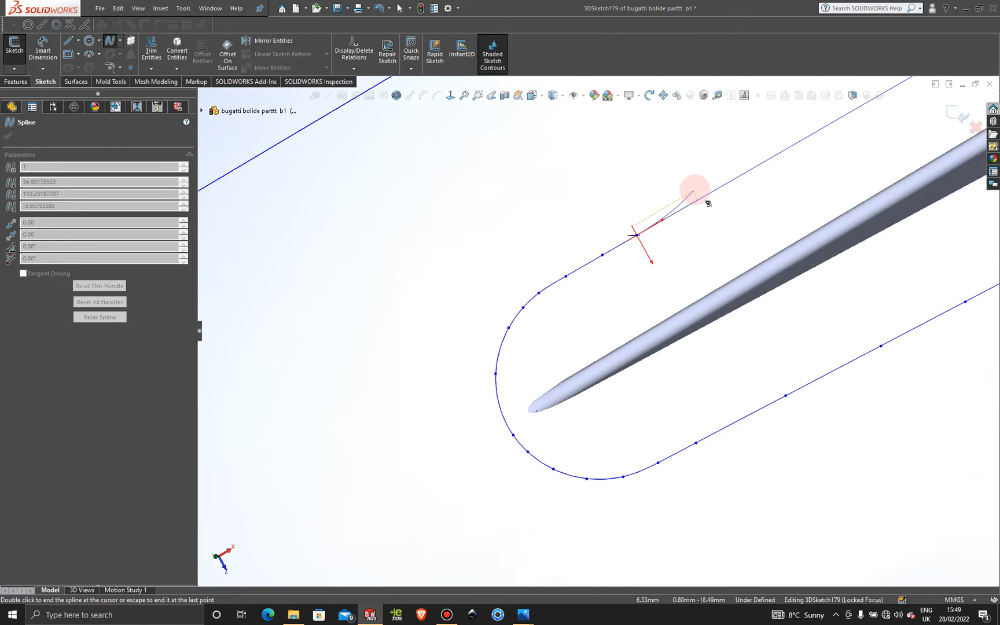
# Add widely spaced spline points along the second straight side of the projected roof curve towards the bend.
pyautogui.scroll(-4, 708, 191)
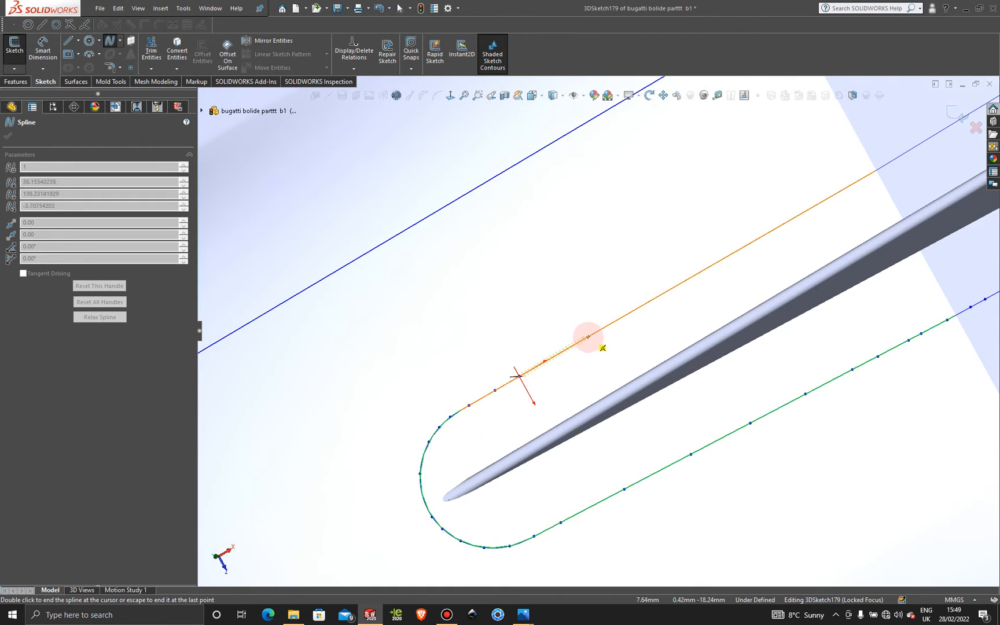
pyautogui.click(587, 337)
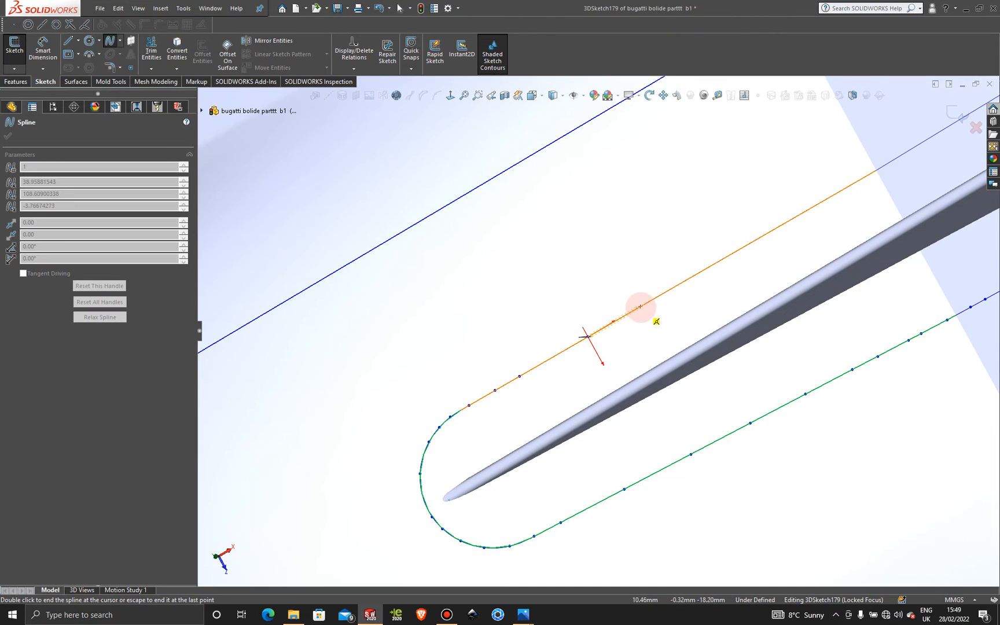
pyautogui.click(640, 305)
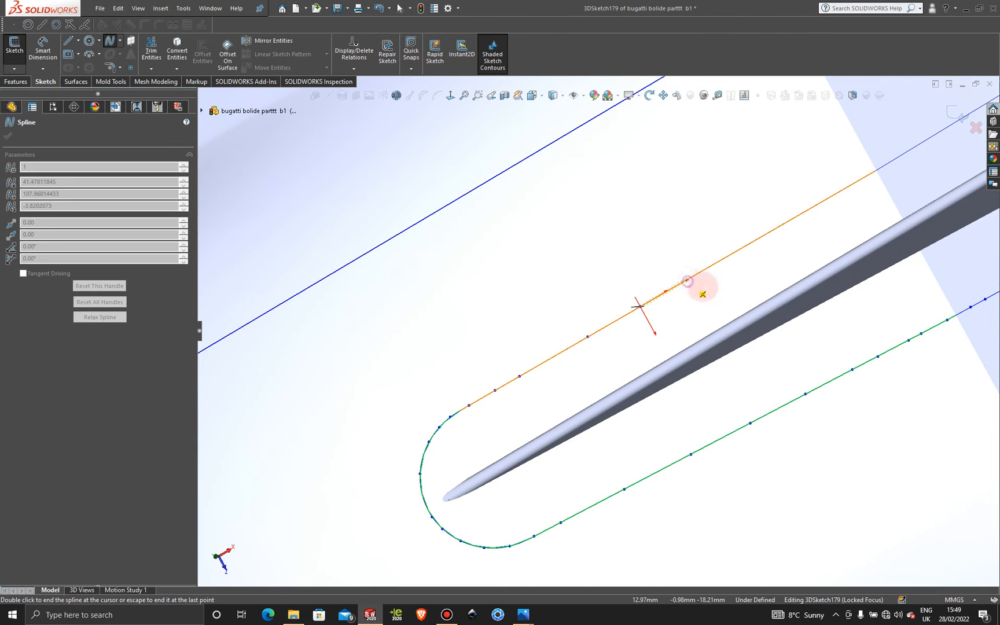
pyautogui.click(687, 281)
pyautogui.click(750, 243)
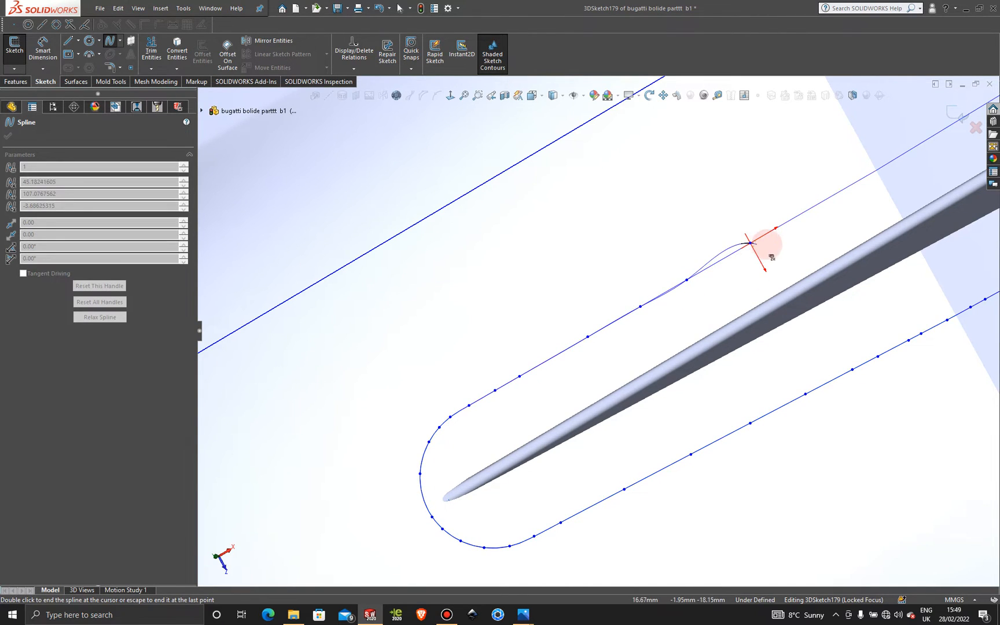
pyautogui.scroll(4, 813, 218)
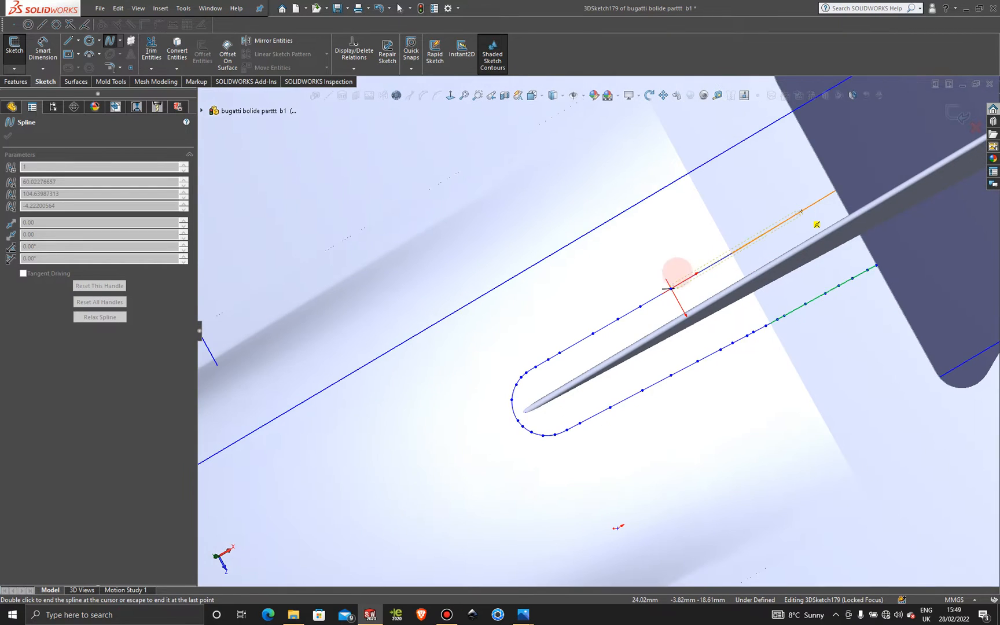
pyautogui.scroll(-4, 752, 246)
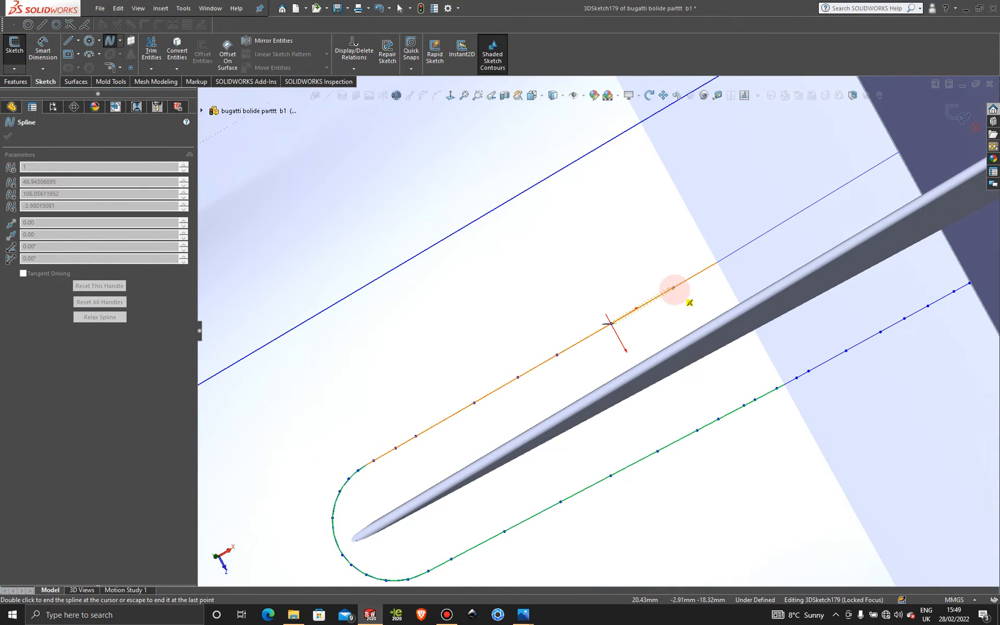
pyautogui.click(674, 288)
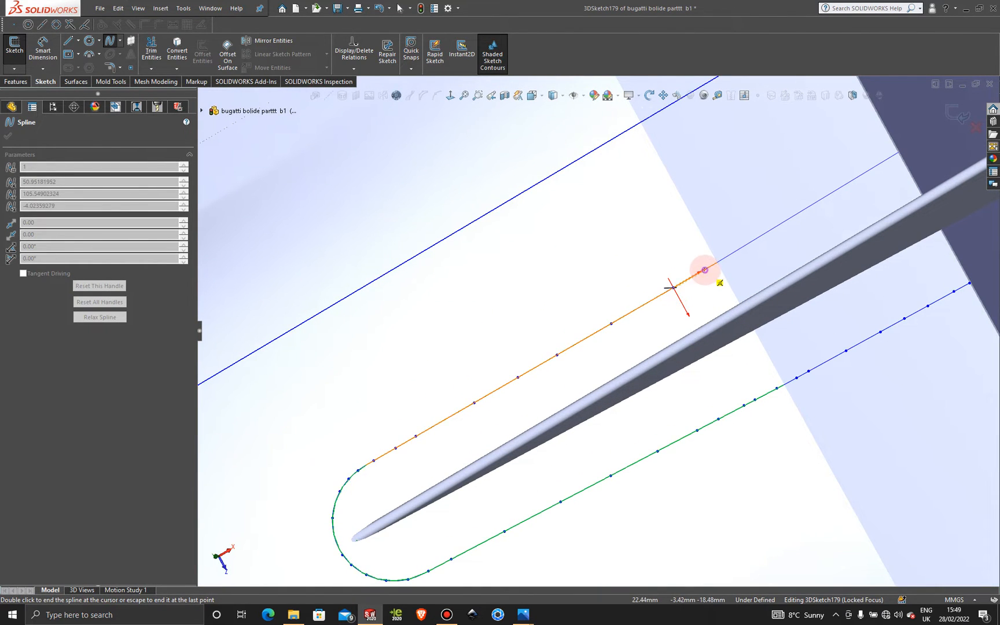
# Continue the spline across the surface edge at the second side's bend with closely spaced points.
pyautogui.scroll(-8, 705, 269)
pyautogui.click(622, 299)
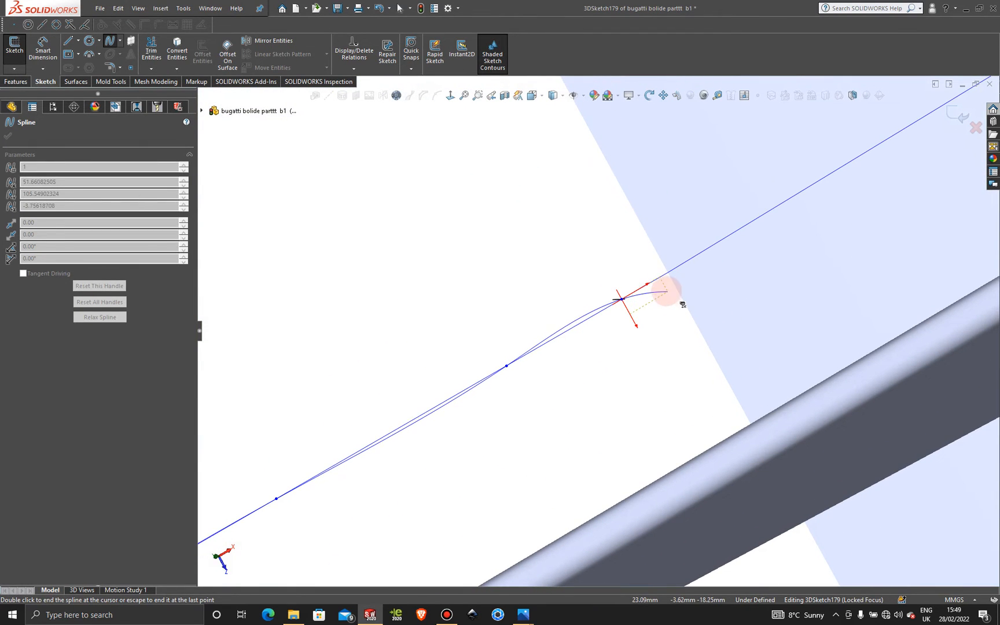
pyautogui.click(655, 279)
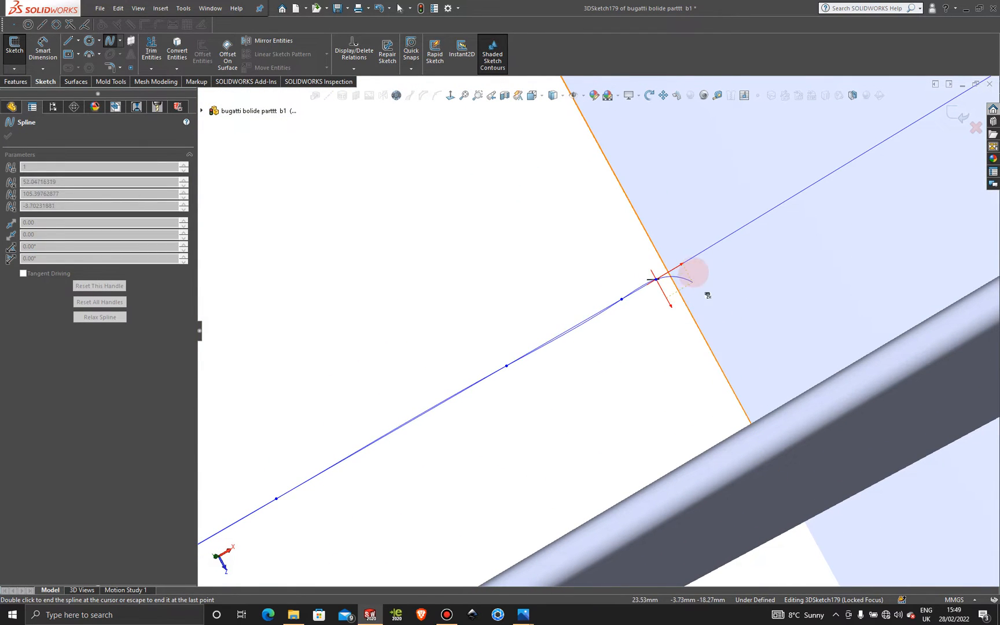
pyautogui.click(704, 264)
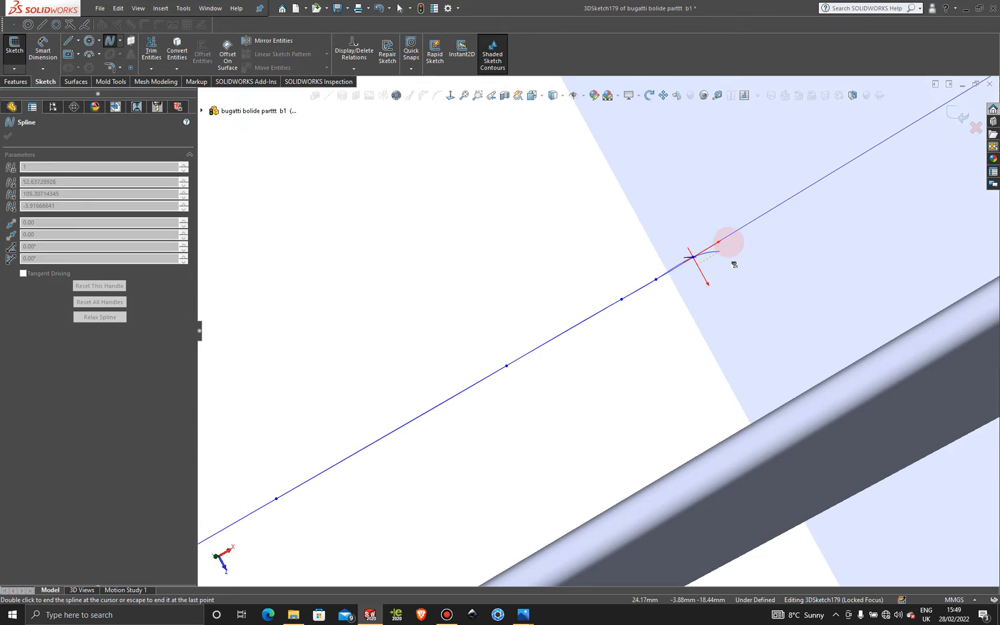
pyautogui.click(732, 234)
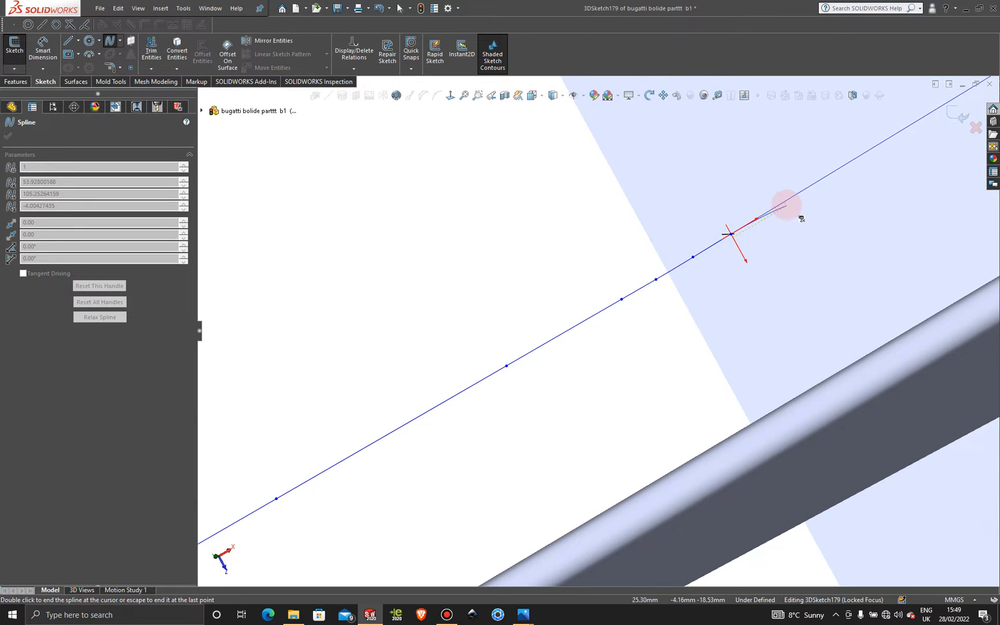
pyautogui.click(785, 202)
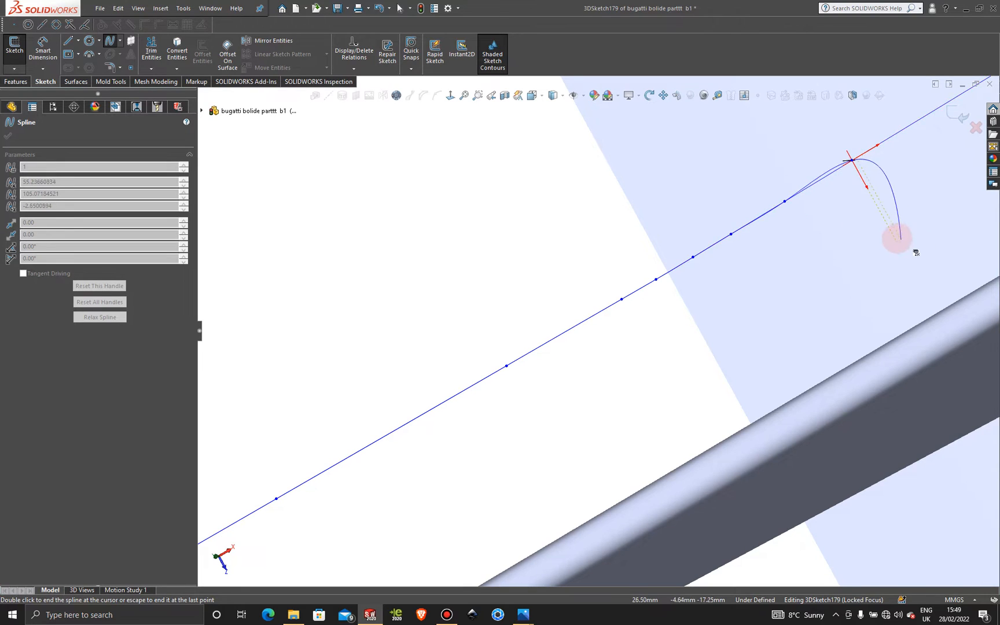
# Trace the second side's angled rear segment up to the opening's edge and end the spline there.
pyautogui.press('z')
pyautogui.press('z')
pyautogui.scroll(-2, 808, 238)
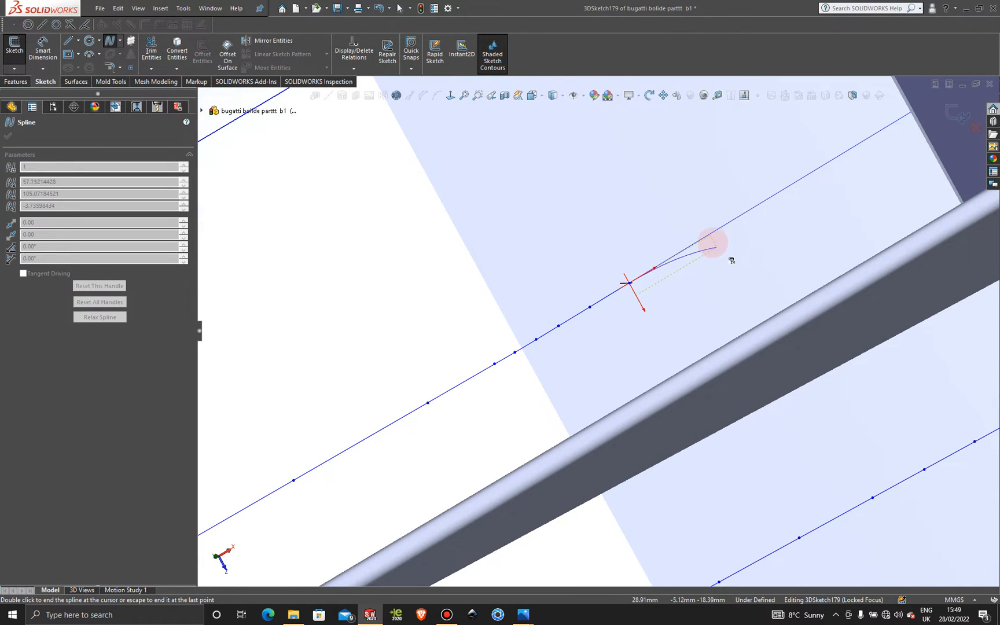
pyautogui.click(711, 234)
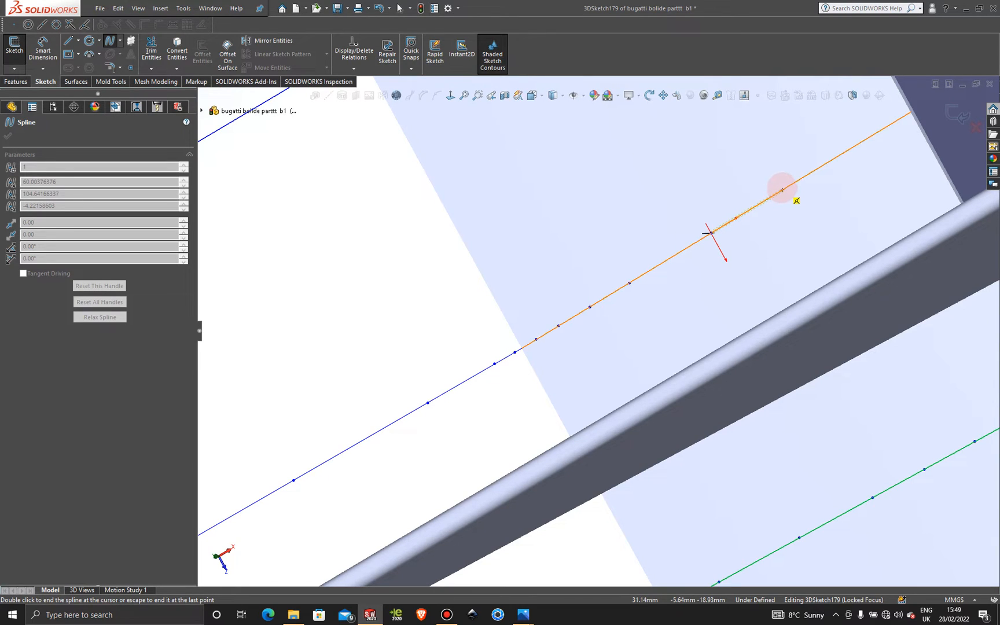
pyautogui.click(785, 189)
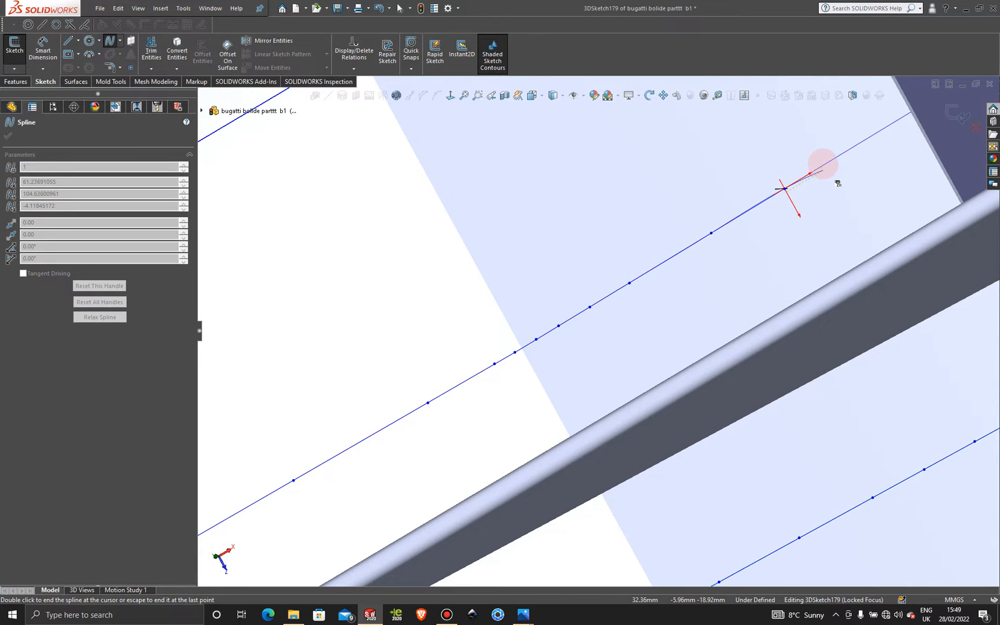
pyautogui.click(825, 165)
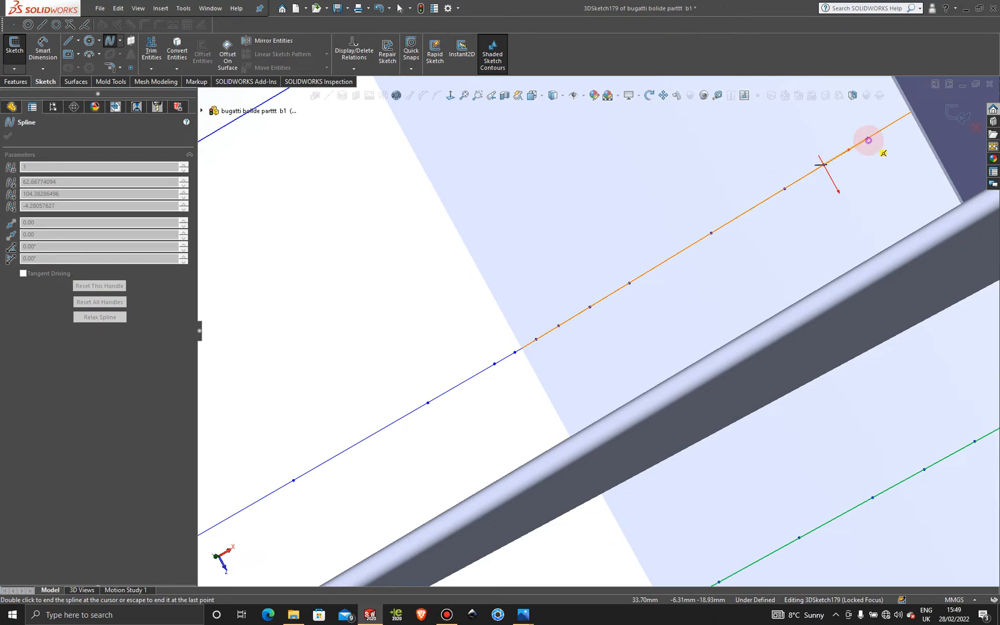
pyautogui.click(867, 139)
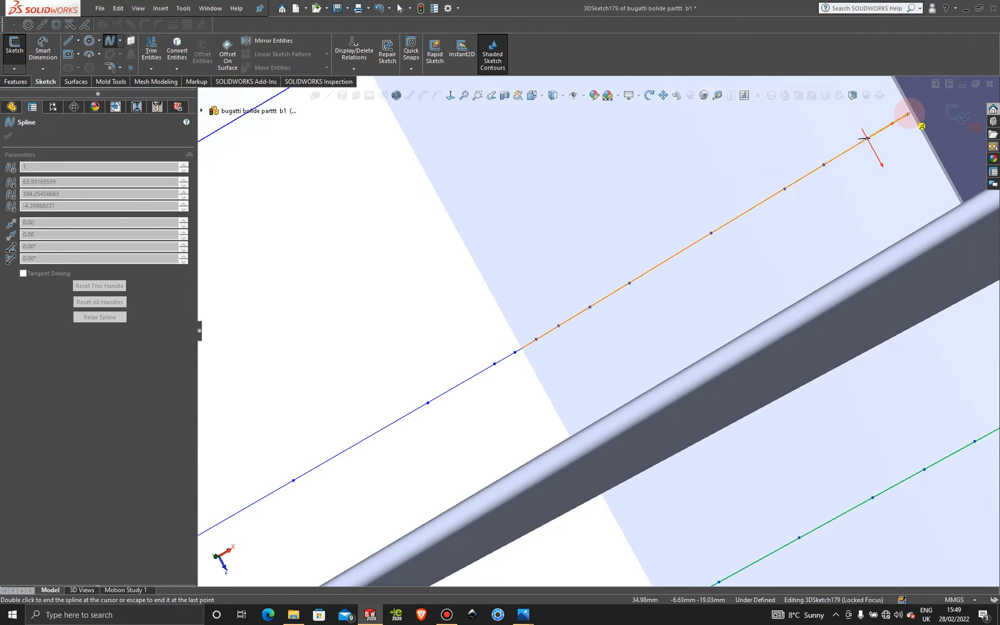
pyautogui.click(911, 112)
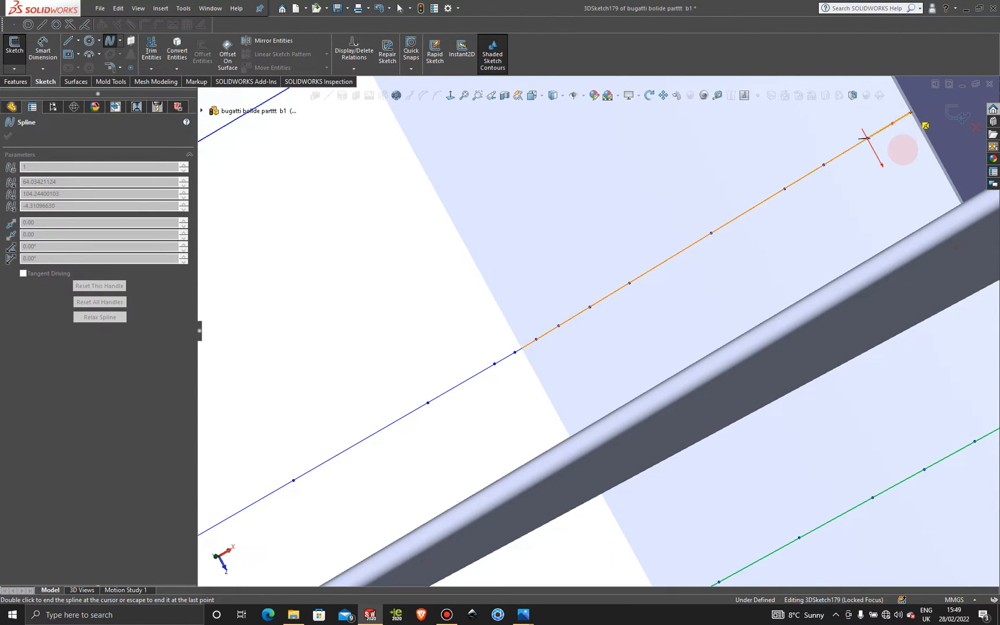
pyautogui.press('Escape')
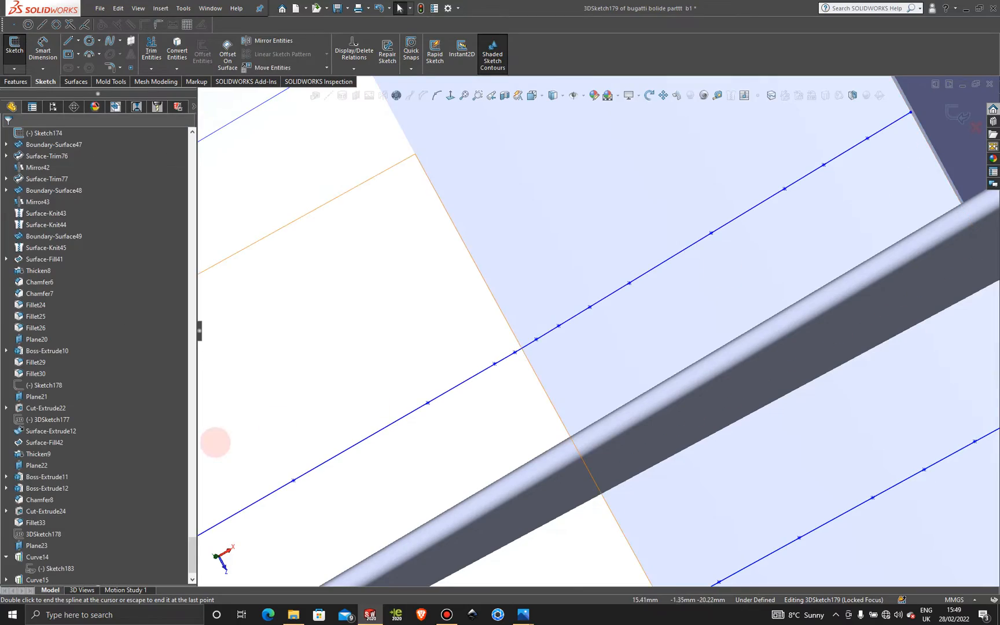
pyautogui.scroll(11, 217, 442)
pyautogui.scroll(3, 471, 444)
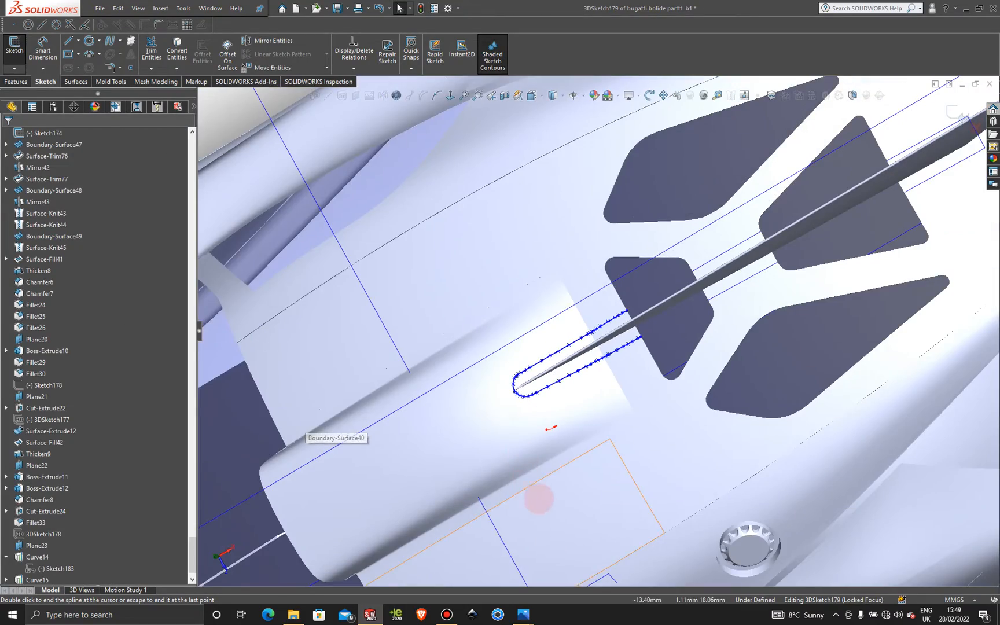
pyautogui.moveTo(536, 496); pyautogui.dragTo(565, 370, button='middle')
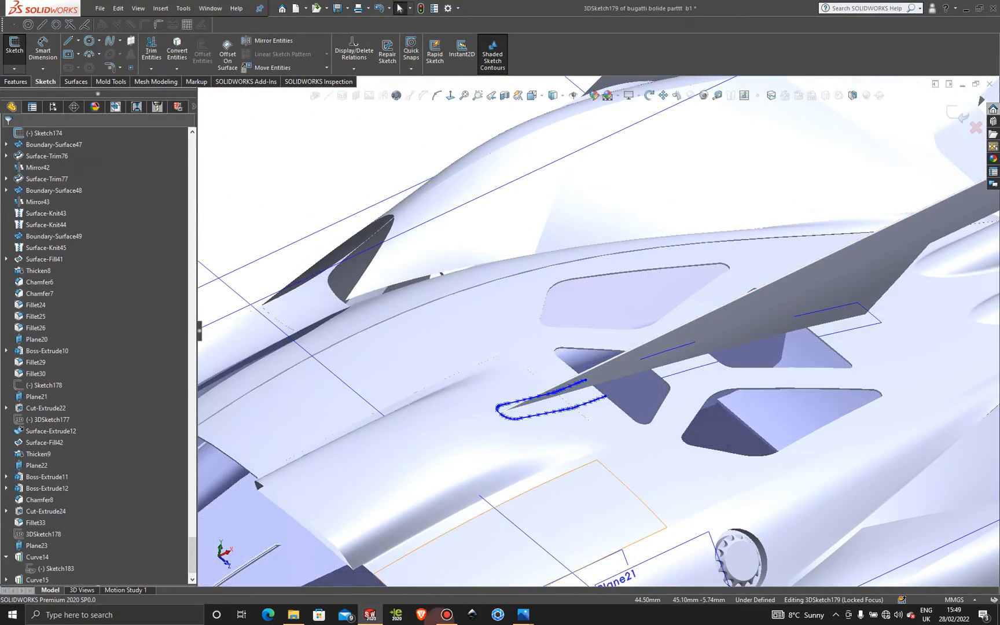
pyautogui.click(446, 615)
pyautogui.click(637, 212)
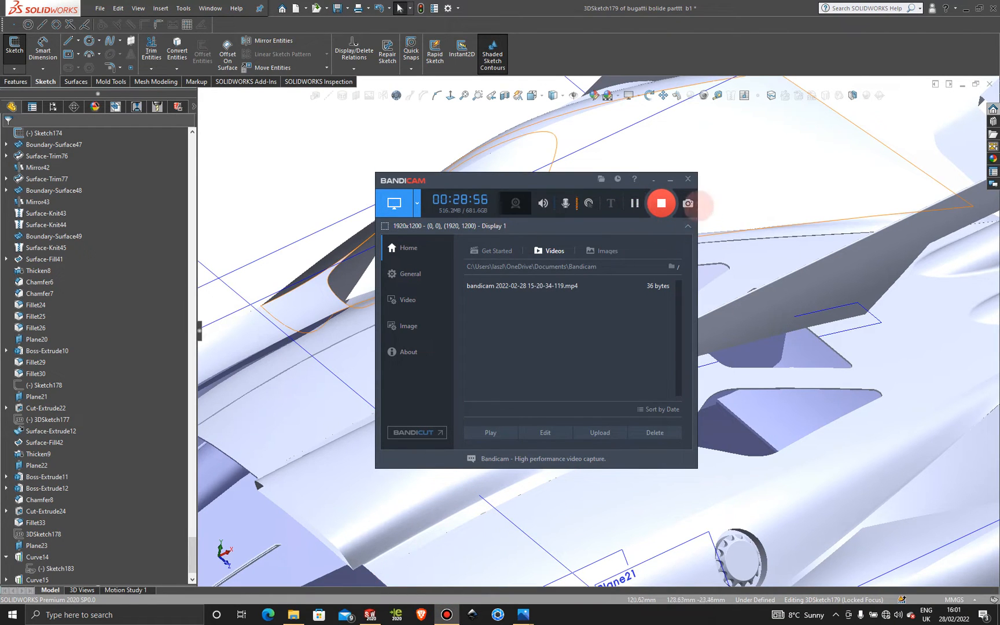
pyautogui.click(686, 179)
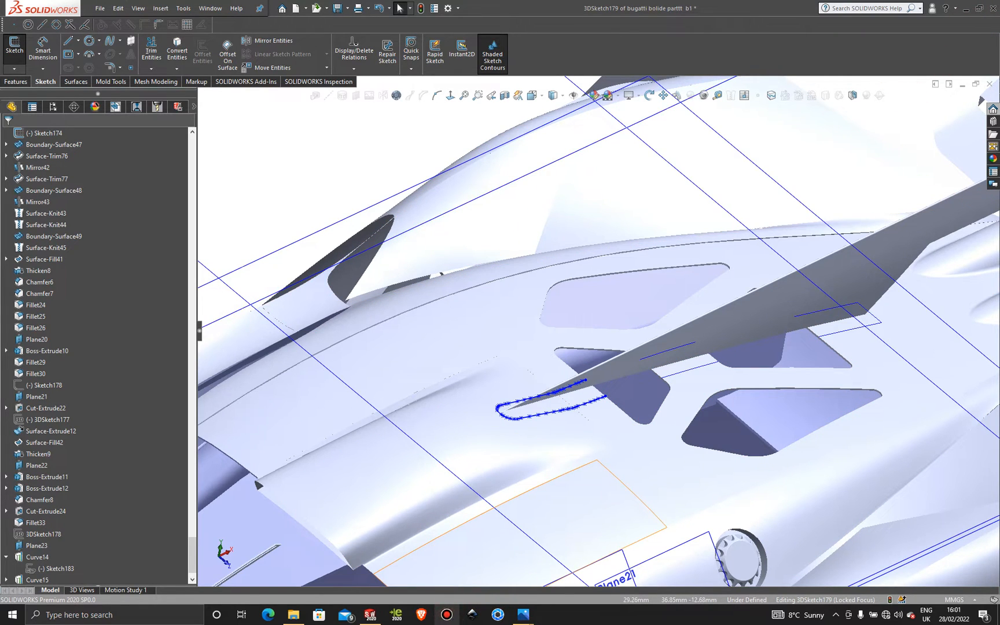
pyautogui.click(453, 381)
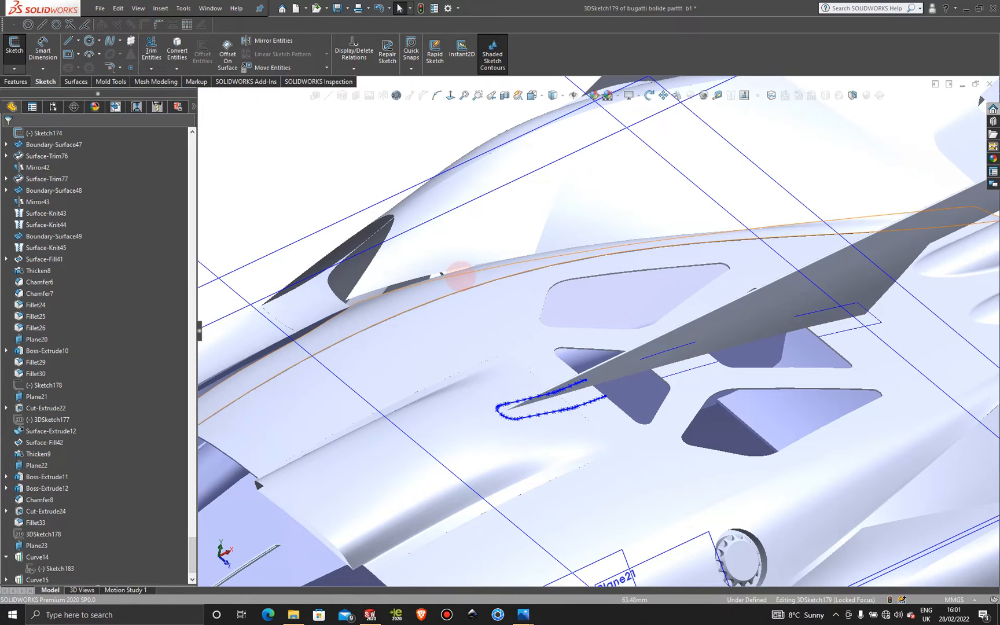
pyautogui.hotkey('alt', 'Tab')
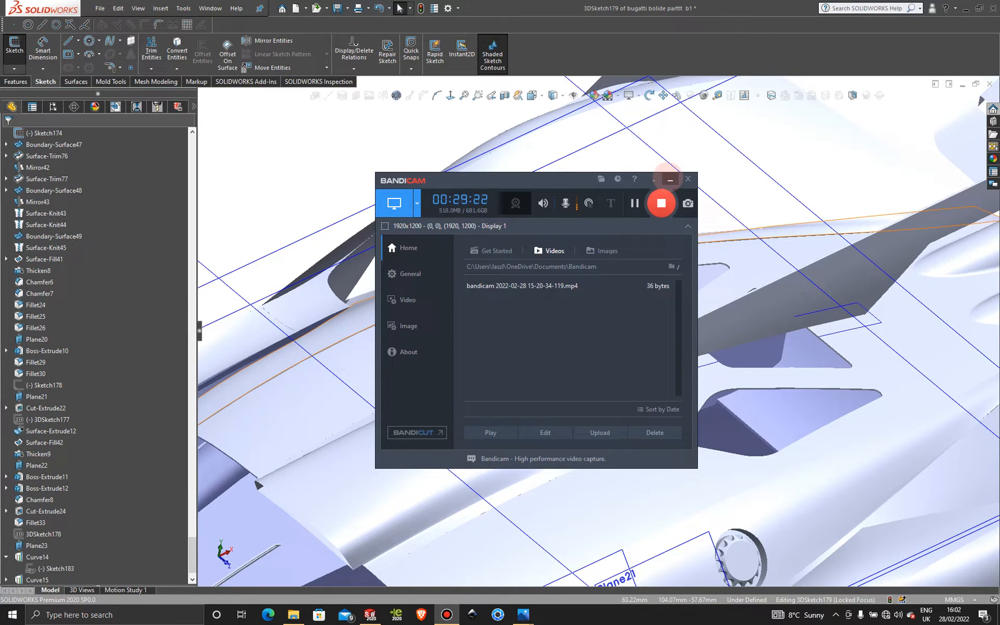
pyautogui.click(668, 178)
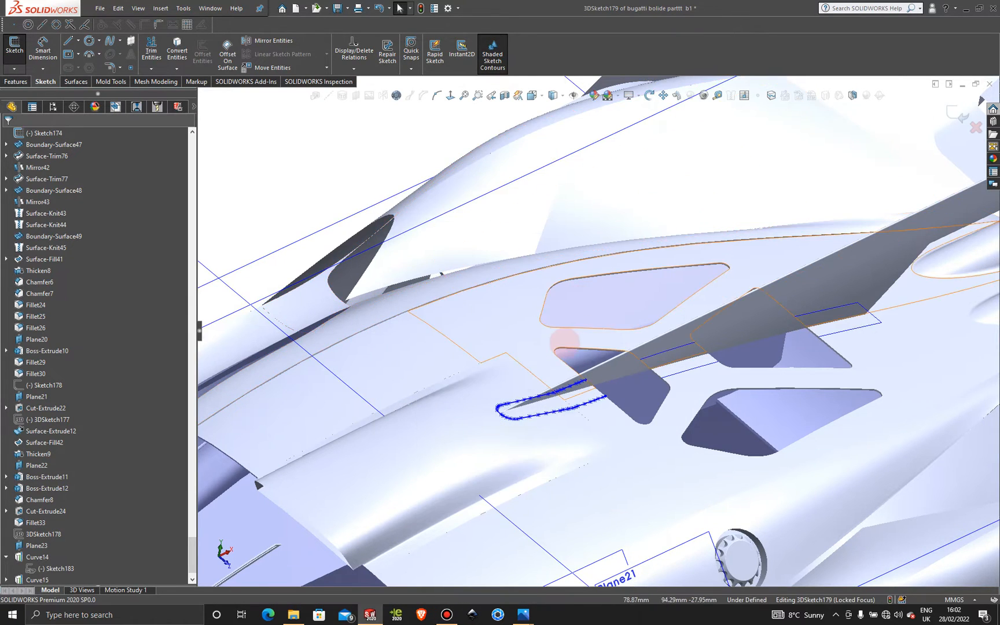
# Close the traced offset profile with a spline along the opening's edge between its two open ends, and exit the 3D sketch.
pyautogui.scroll(2, 566, 342)
pyautogui.scroll(-4, 569, 382)
pyautogui.scroll(-3, 633, 364)
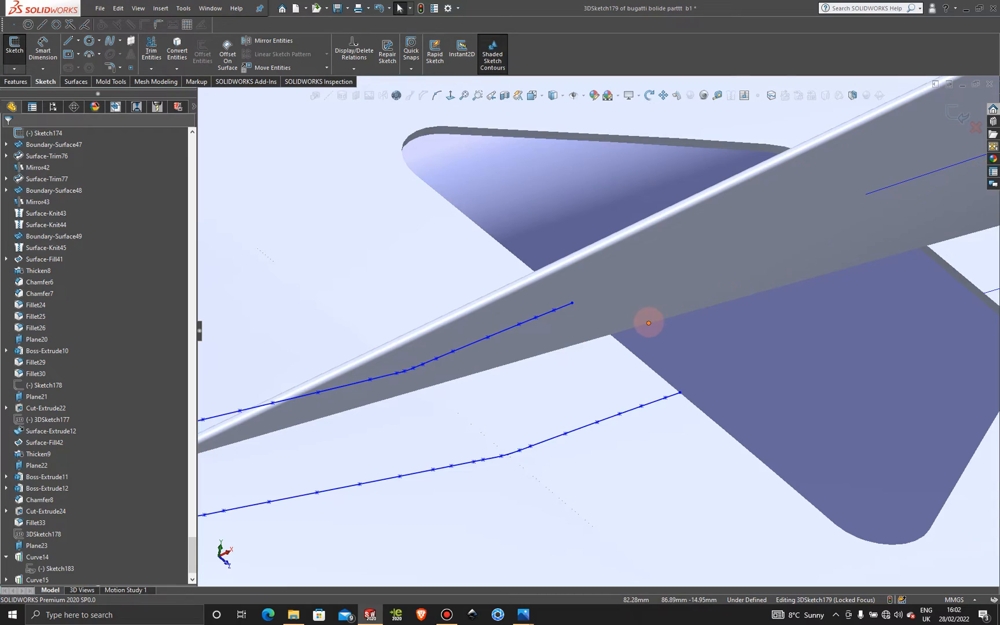
pyautogui.moveTo(569, 429)
pyautogui.mouseDown(button='middle')
pyautogui.moveTo(569, 420)
pyautogui.moveTo(519, 414)
pyautogui.moveTo(529, 426)
pyautogui.moveTo(493, 340)
pyautogui.moveTo(519, 414)
pyautogui.moveTo(505, 420)
pyautogui.mouseUp(button='middle')
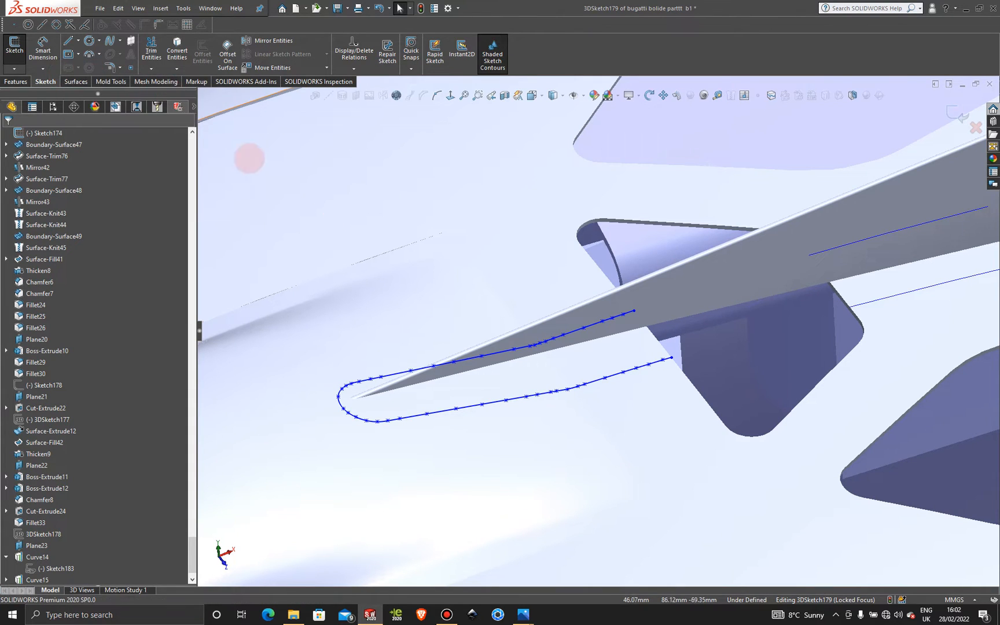
pyautogui.click(77, 81)
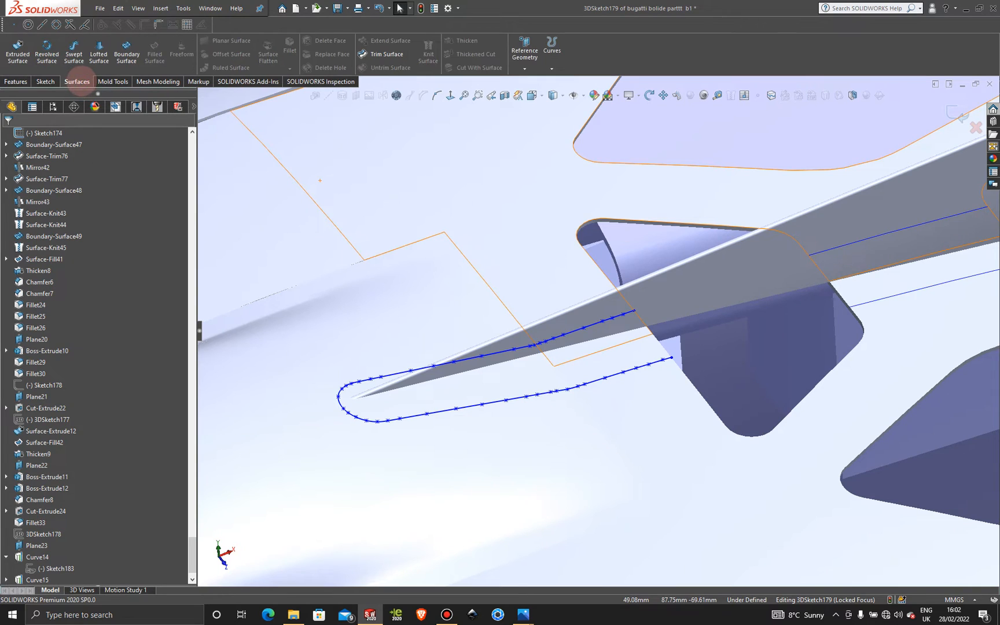
pyautogui.click(45, 82)
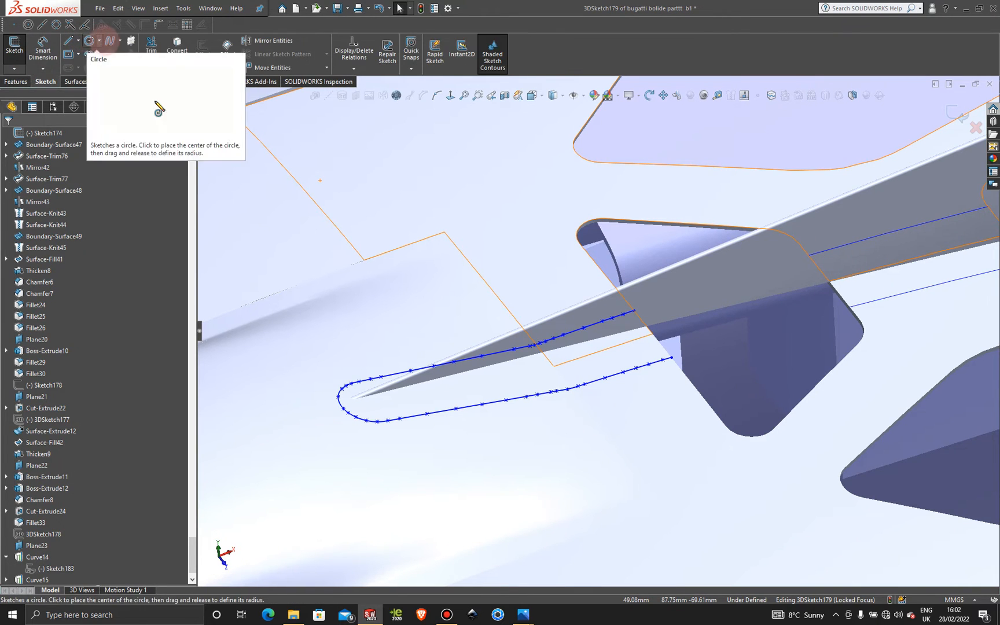
pyautogui.click(110, 41)
pyautogui.scroll(-4, 582, 255)
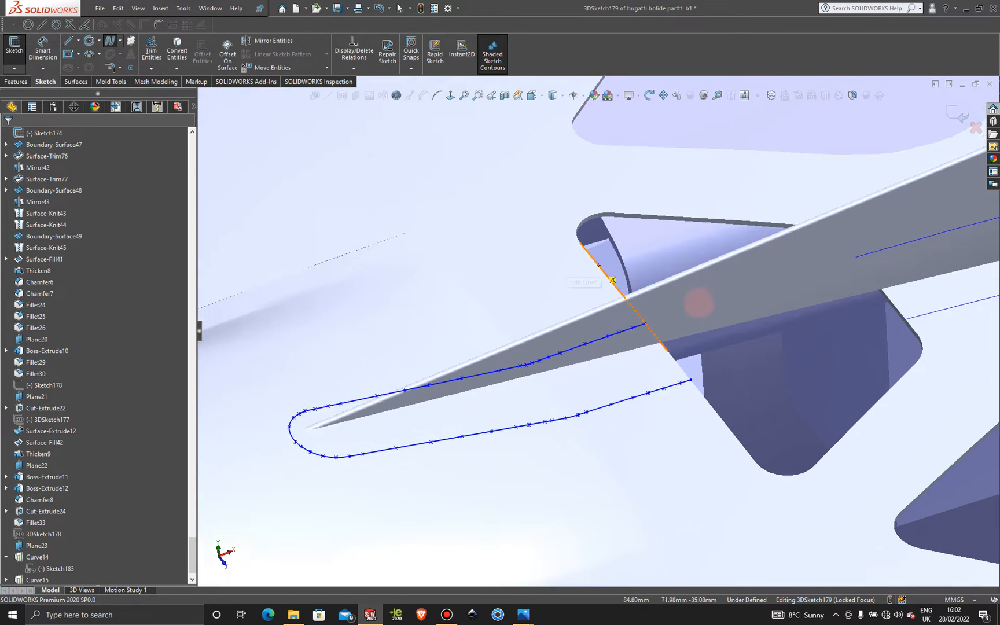
pyautogui.moveTo(554, 354); pyautogui.dragTo(512, 329, button='middle')
pyautogui.scroll(6, 620, 386)
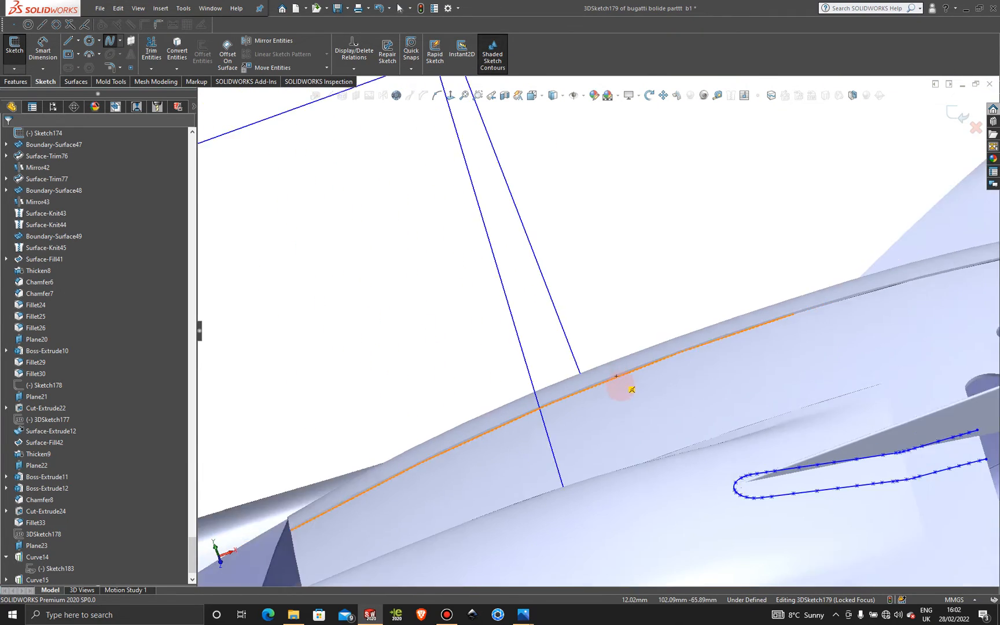
pyautogui.scroll(-3, 786, 371)
pyautogui.moveTo(656, 377)
pyautogui.mouseDown(button='middle')
pyautogui.moveTo(562, 357)
pyautogui.moveTo(565, 331)
pyautogui.moveTo(590, 324)
pyautogui.mouseUp(button='middle')
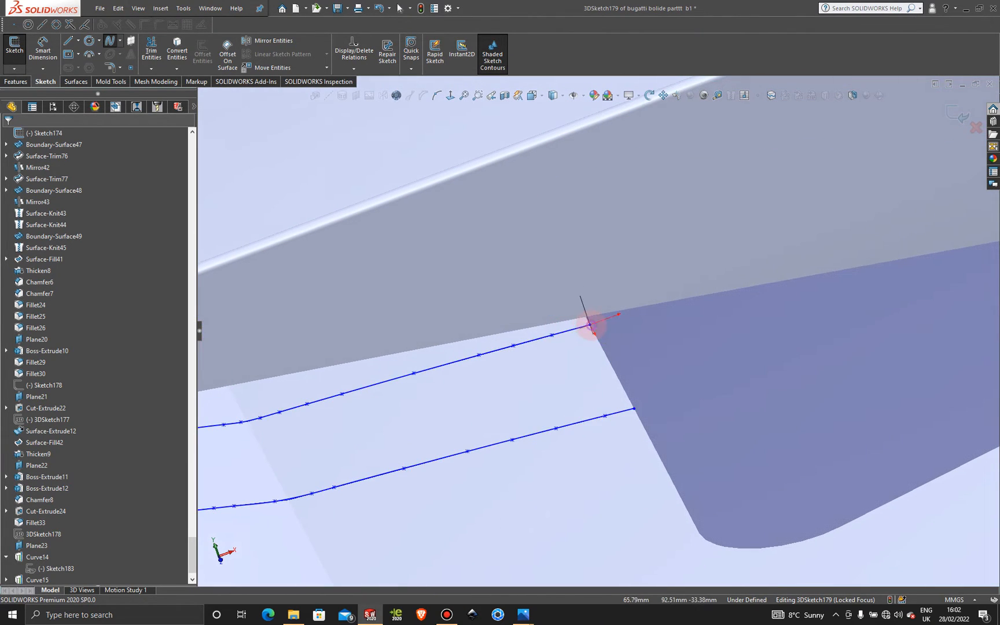
pyautogui.click(590, 325)
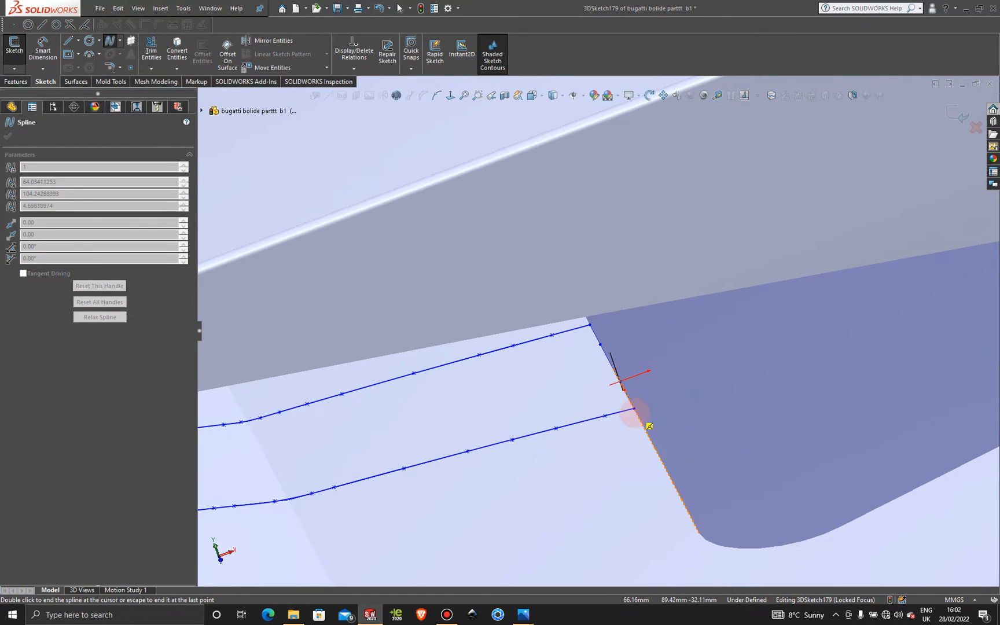
pyautogui.doubleClick(635, 409)
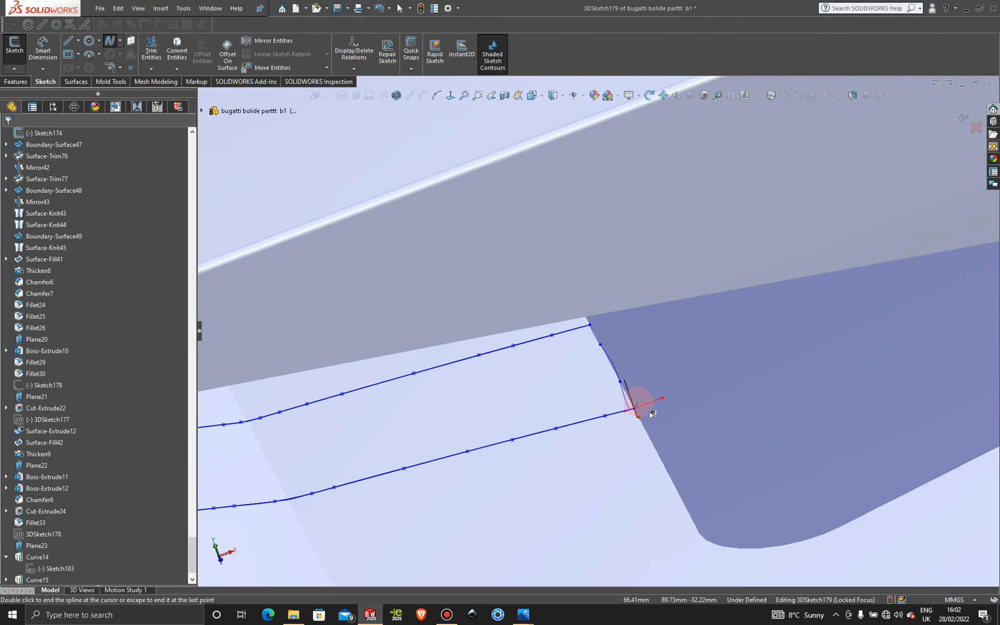
pyautogui.moveTo(640, 406); pyautogui.dragTo(874, 147, button='middle')
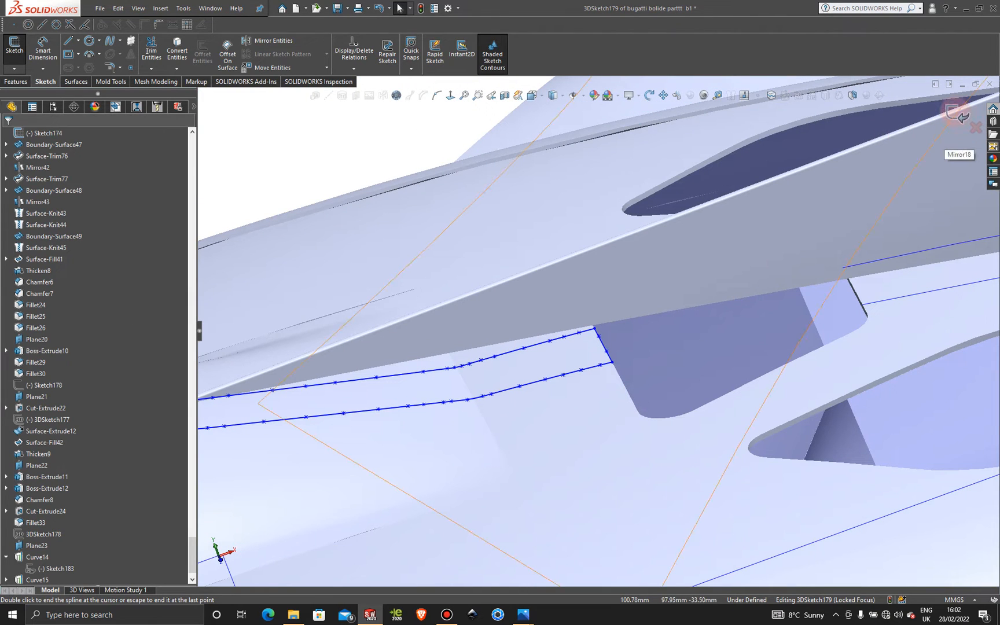
pyautogui.click(957, 115)
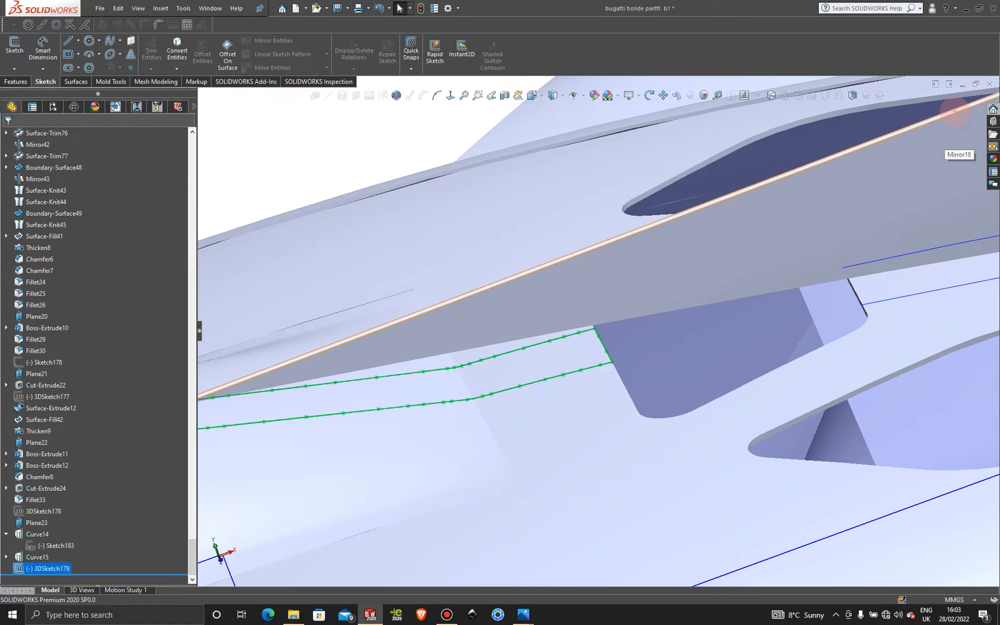
# Start a new 3D sketch and select the fin's long bottom edge on one side for Convert Entities.
pyautogui.click(326, 139)
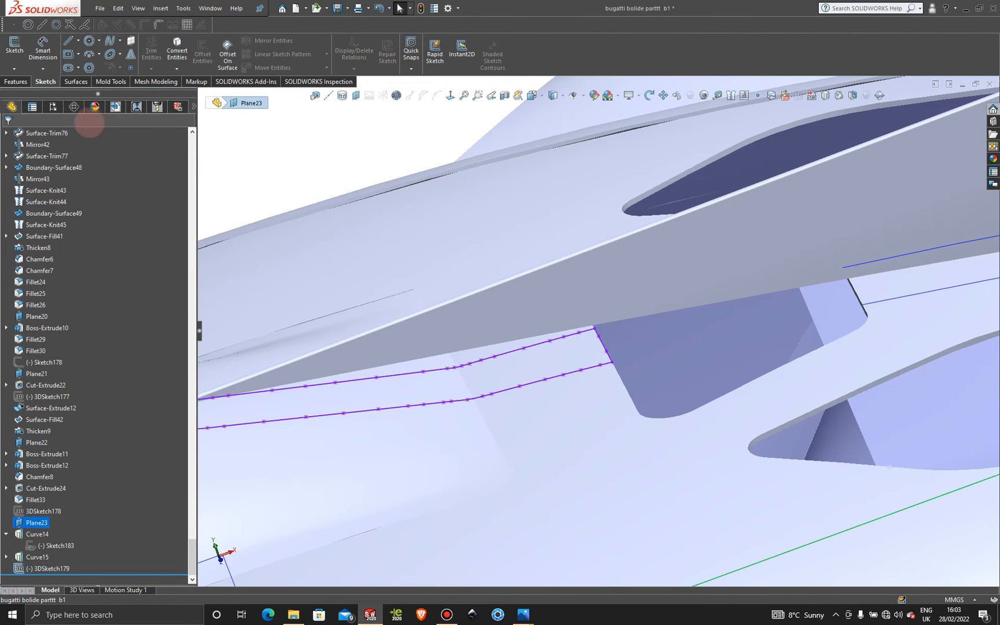
pyautogui.click(14, 69)
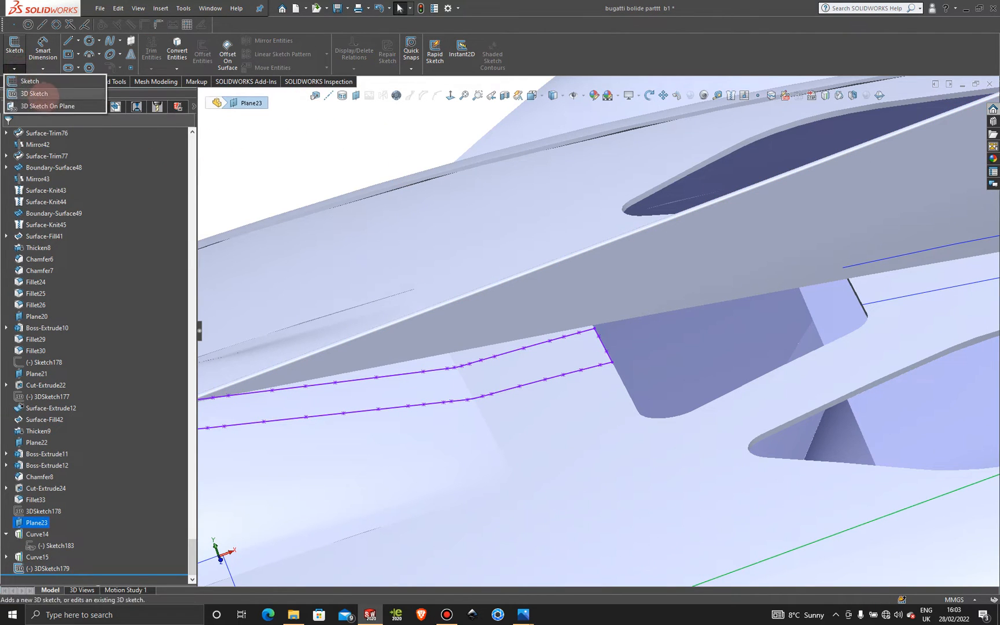
pyautogui.click(34, 93)
pyautogui.click(177, 51)
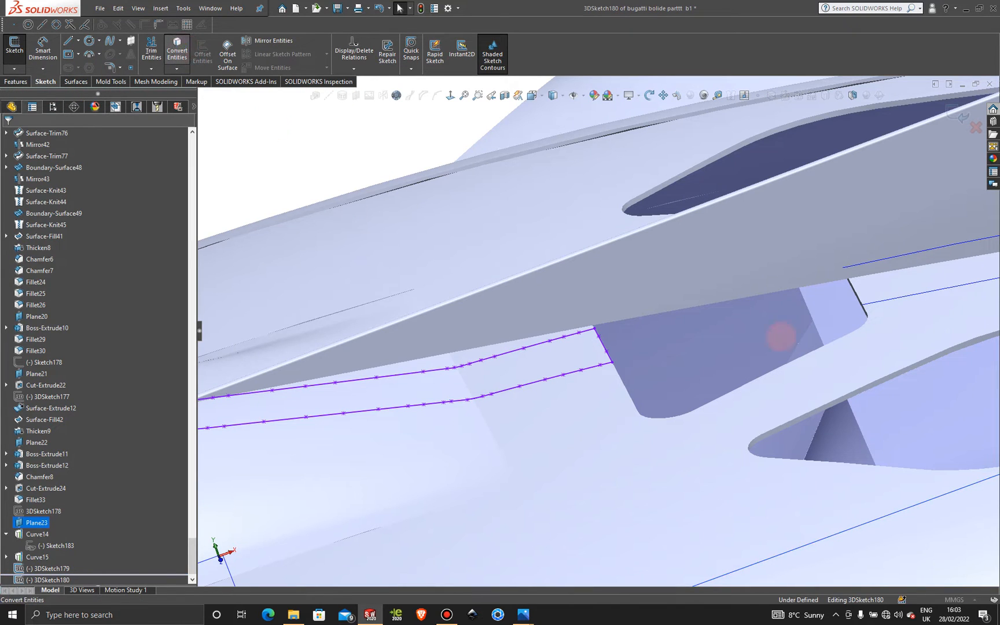
pyautogui.scroll(-4, 672, 326)
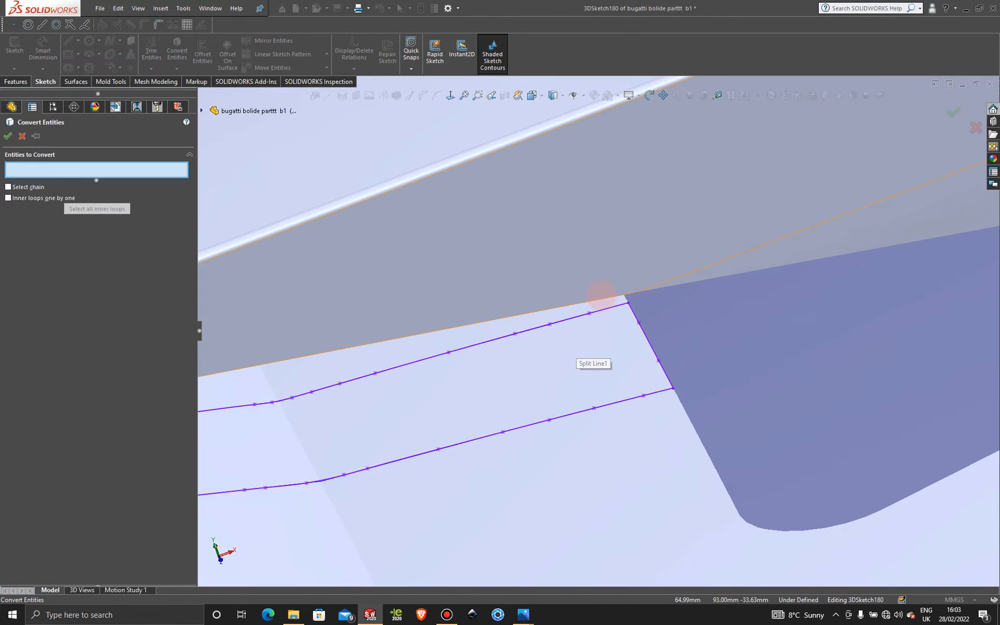
pyautogui.click(604, 299)
pyautogui.scroll(5, 602, 299)
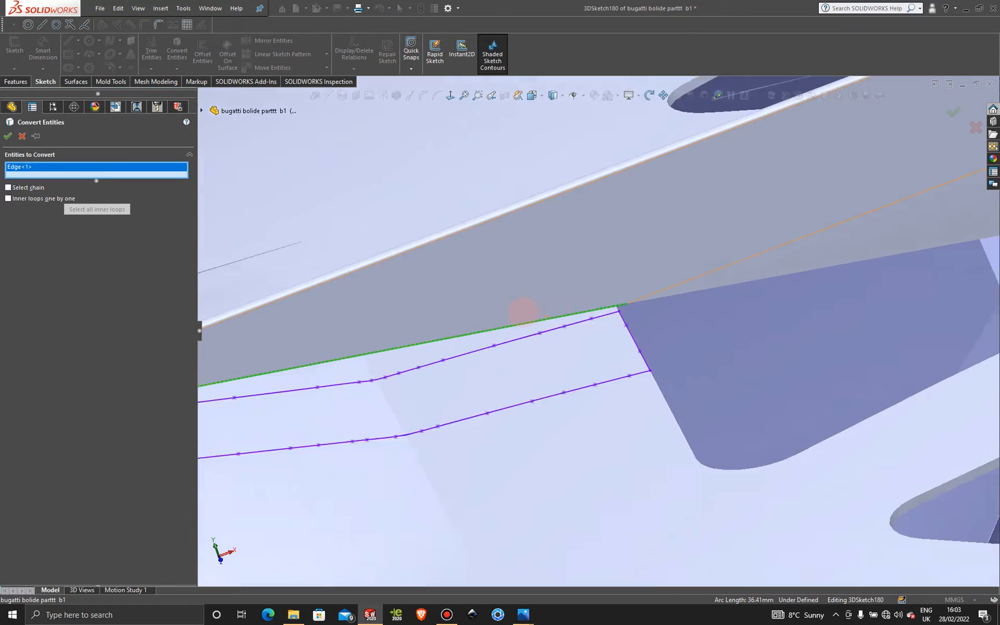
# Add the small bottom edges around the fin's rounded front tip to the entities to convert.
pyautogui.scroll(3, 297, 380)
pyautogui.scroll(-6, 411, 382)
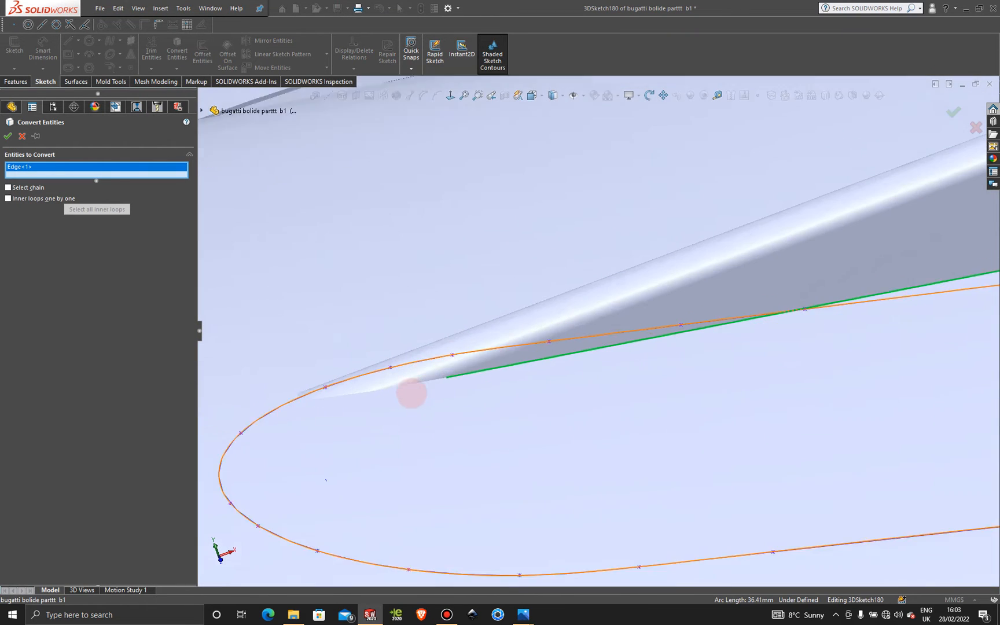
pyautogui.click(441, 373)
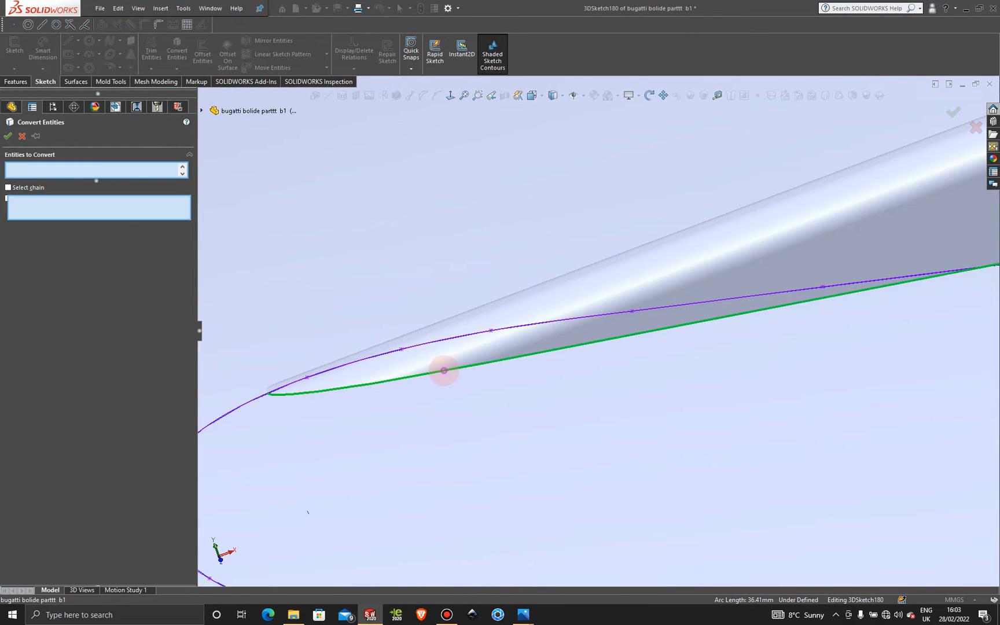
pyautogui.moveTo(403, 382); pyautogui.dragTo(556, 428, button='middle')
pyautogui.scroll(-4, 582, 454)
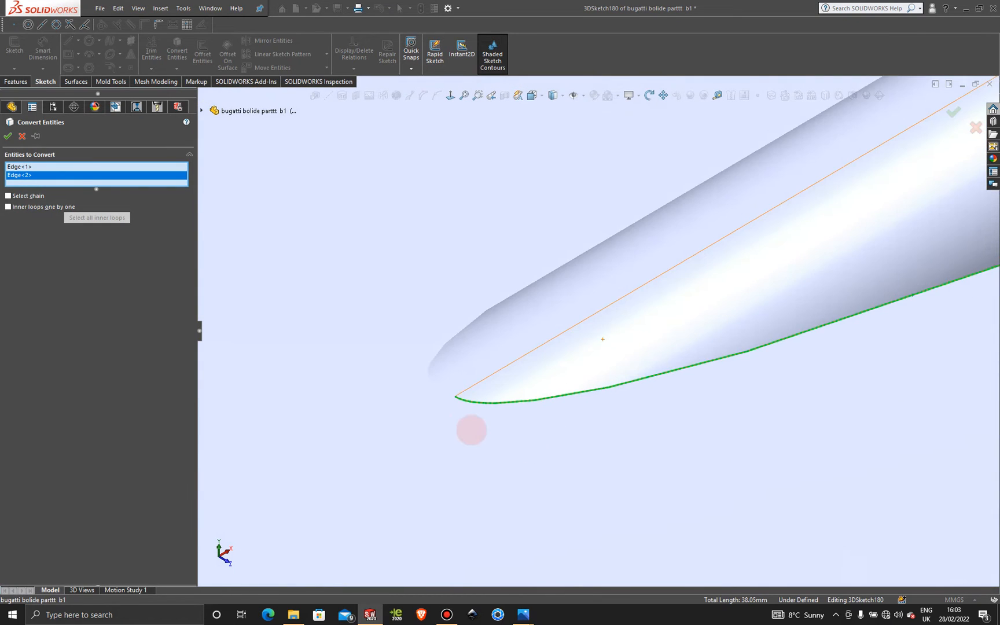
pyautogui.scroll(-4, 417, 428)
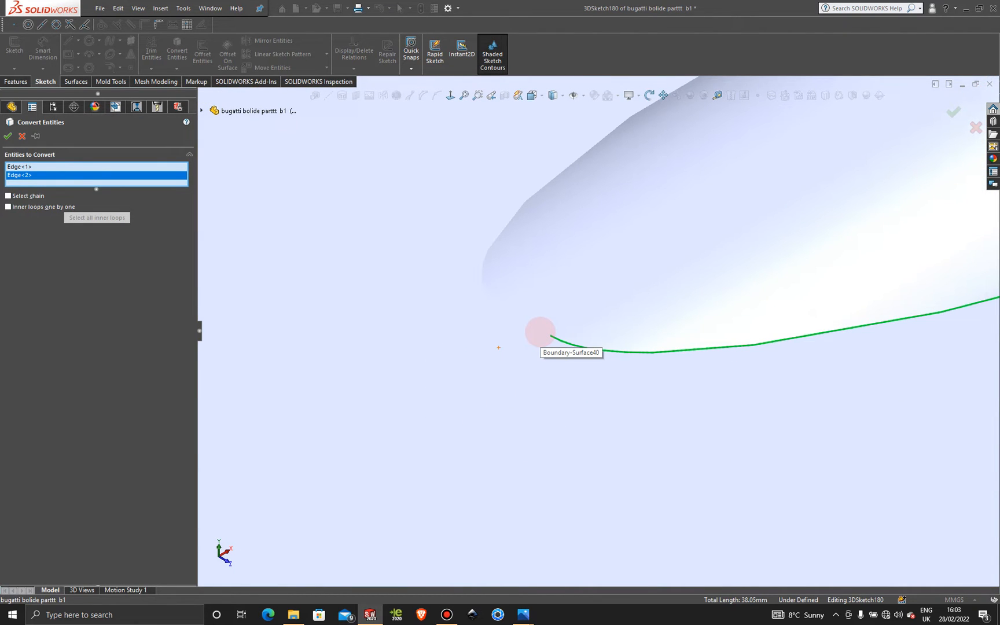
pyautogui.click(546, 331)
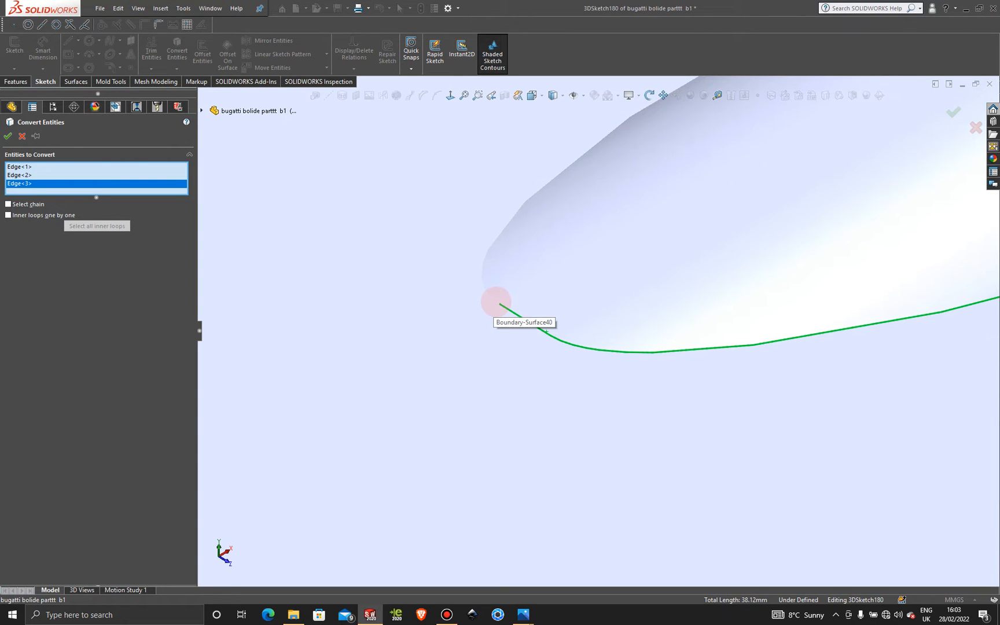
pyautogui.click(496, 297)
pyautogui.scroll(5, 520, 349)
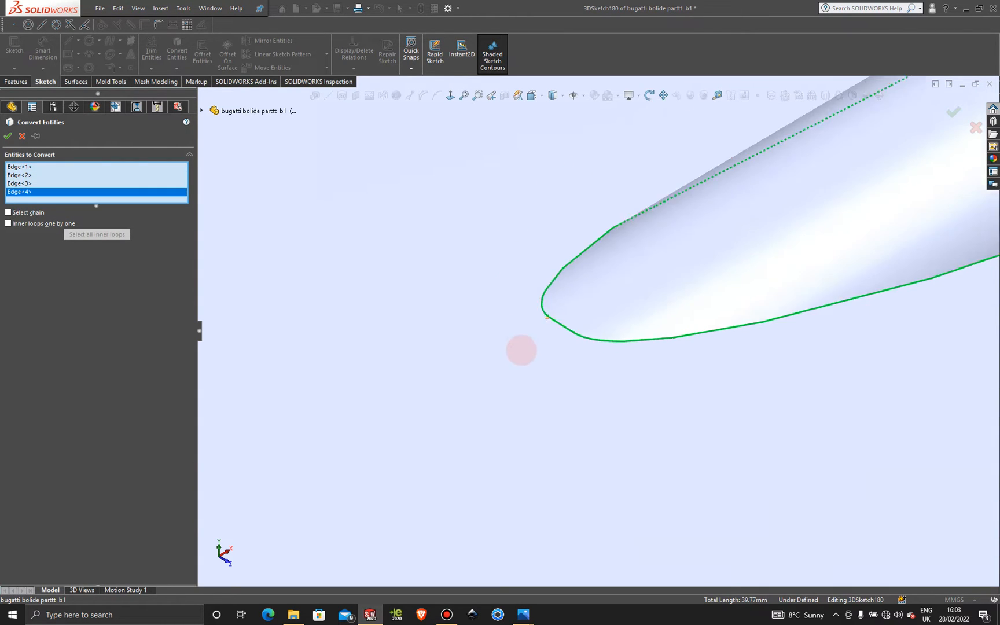
# Add the fin's long bottom edge on the opposite side and convert all the selected edges into the sketch.
pyautogui.scroll(3, 591, 277)
pyautogui.moveTo(592, 277); pyautogui.dragTo(670, 321, button='middle')
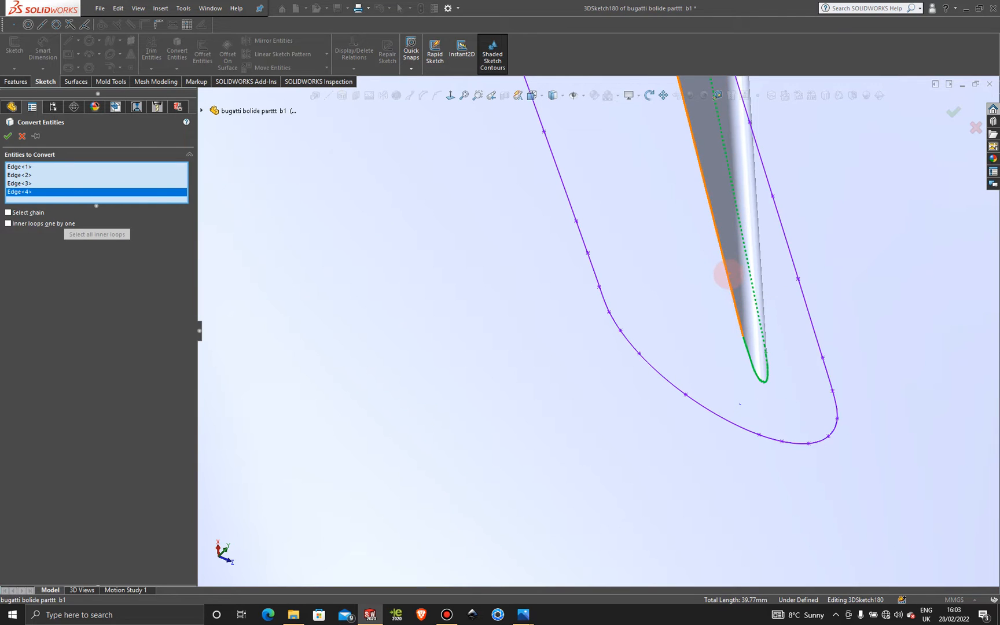
pyautogui.click(728, 275)
pyautogui.scroll(4, 695, 292)
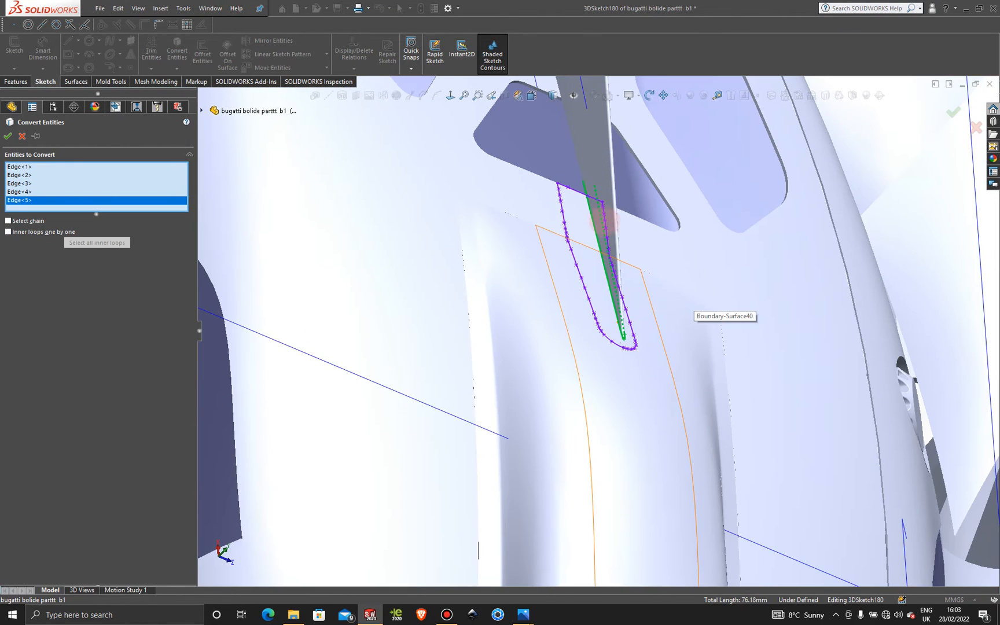
pyautogui.click(10, 136)
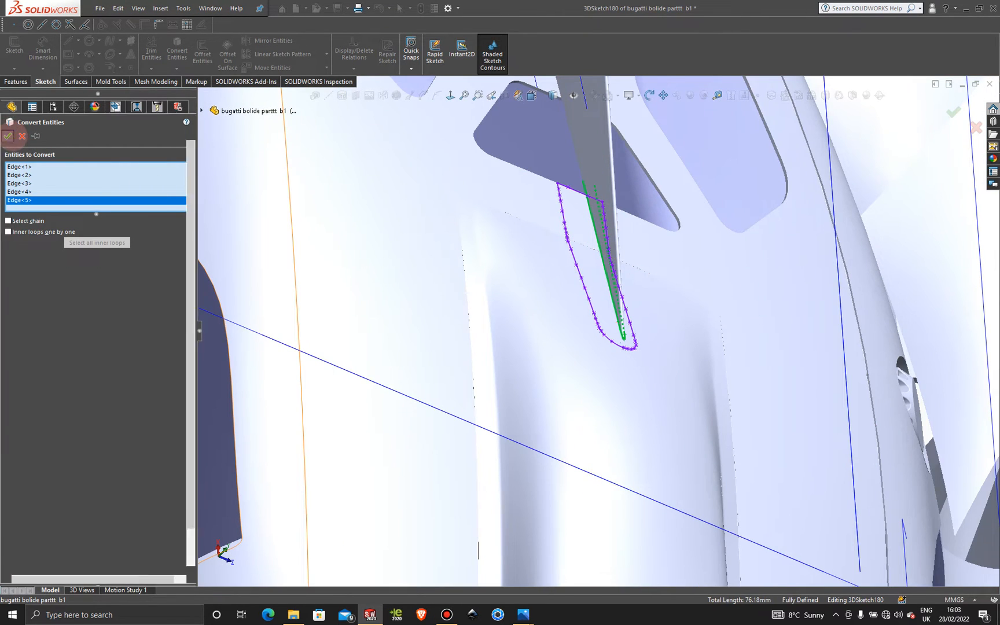
# Close the converted fin outline with a short spline joining the rear ends of its two long edges, and exit the 3D sketch.
pyautogui.scroll(4, 612, 221)
pyautogui.moveTo(611, 221); pyautogui.dragTo(526, 218, button='middle')
pyautogui.scroll(3, 293, 218)
pyautogui.scroll(-3, 415, 269)
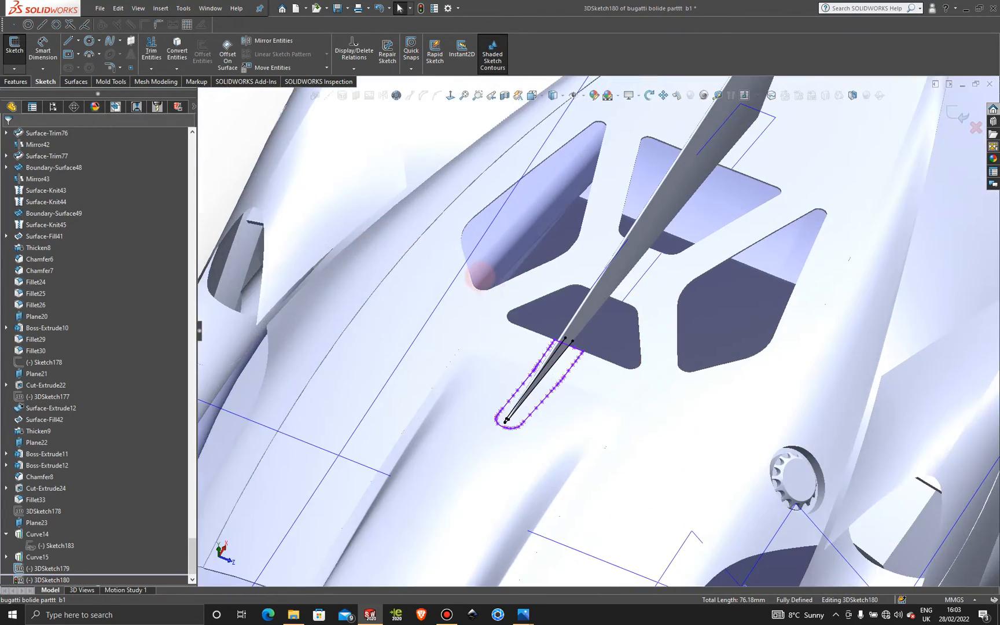
pyautogui.scroll(-3, 569, 352)
pyautogui.moveTo(574, 357)
pyautogui.mouseDown(button='middle')
pyautogui.moveTo(521, 350)
pyautogui.moveTo(526, 362)
pyautogui.moveTo(523, 333)
pyautogui.mouseUp(button='middle')
pyautogui.scroll(-6, 647, 333)
pyautogui.scroll(-2, 599, 332)
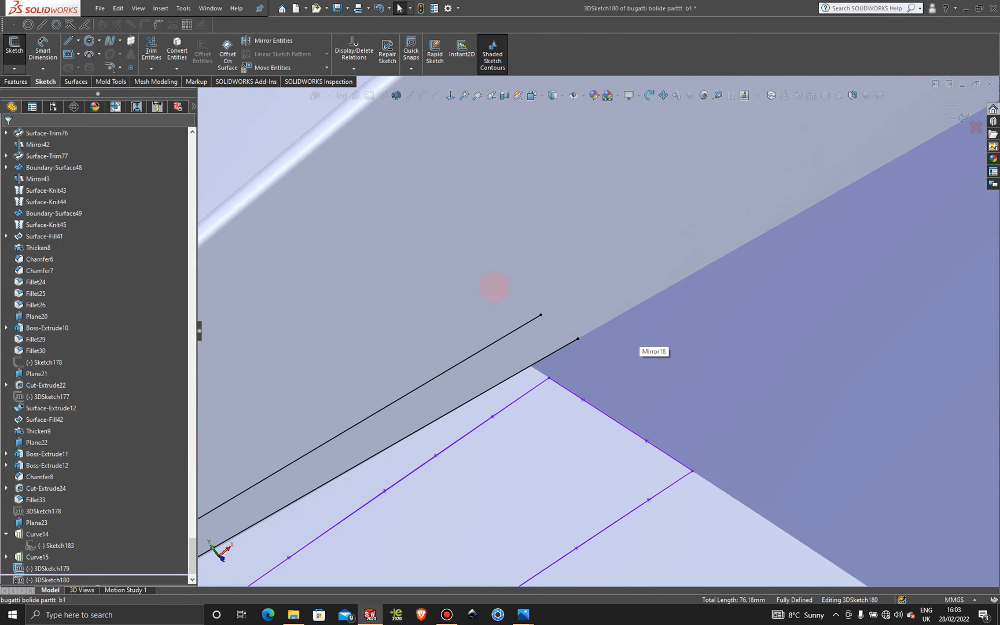
pyautogui.click(110, 40)
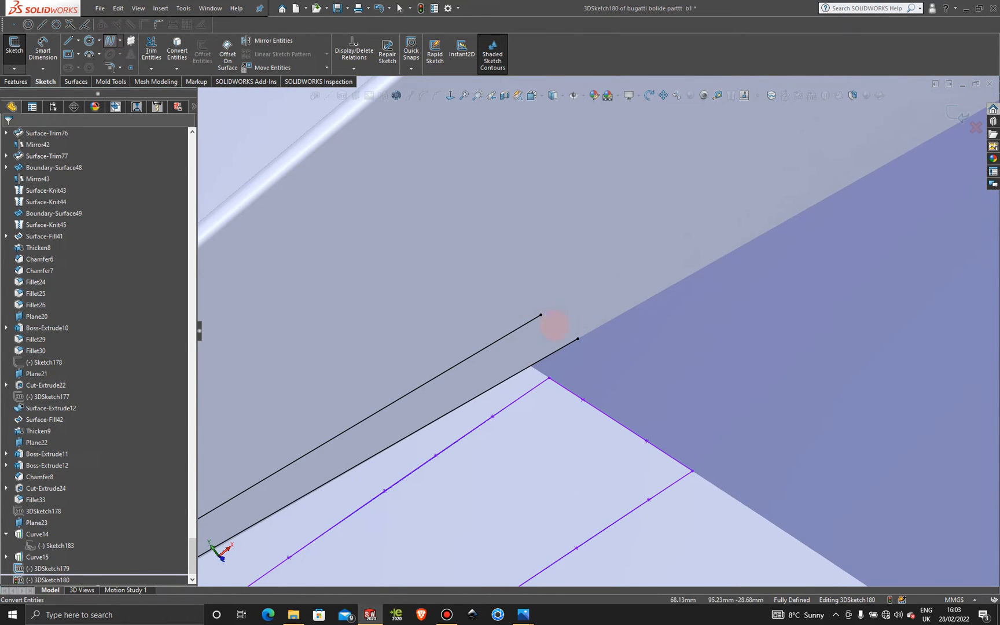
pyautogui.click(578, 338)
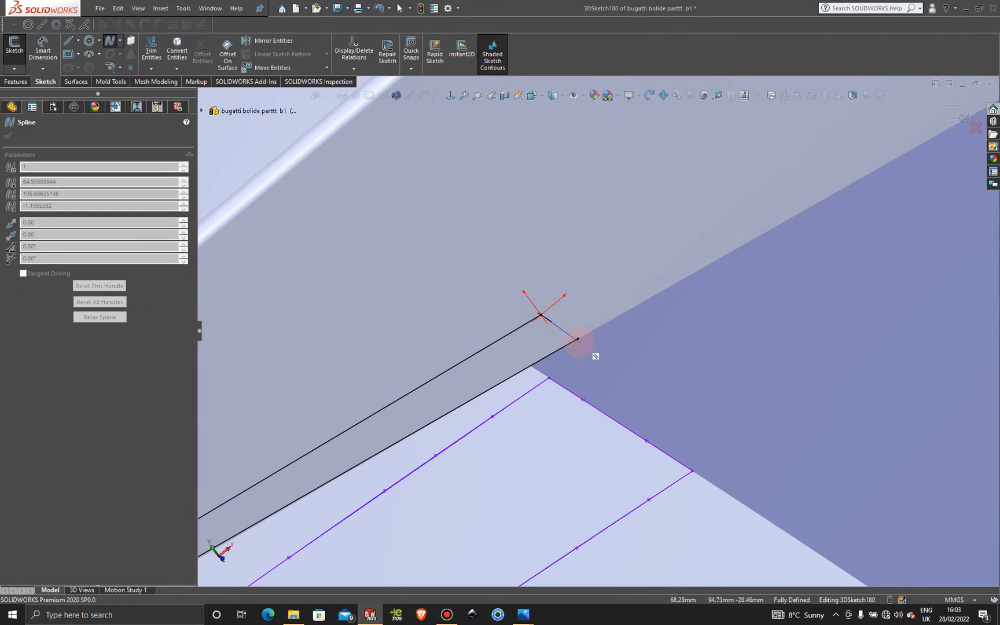
pyautogui.click(565, 389)
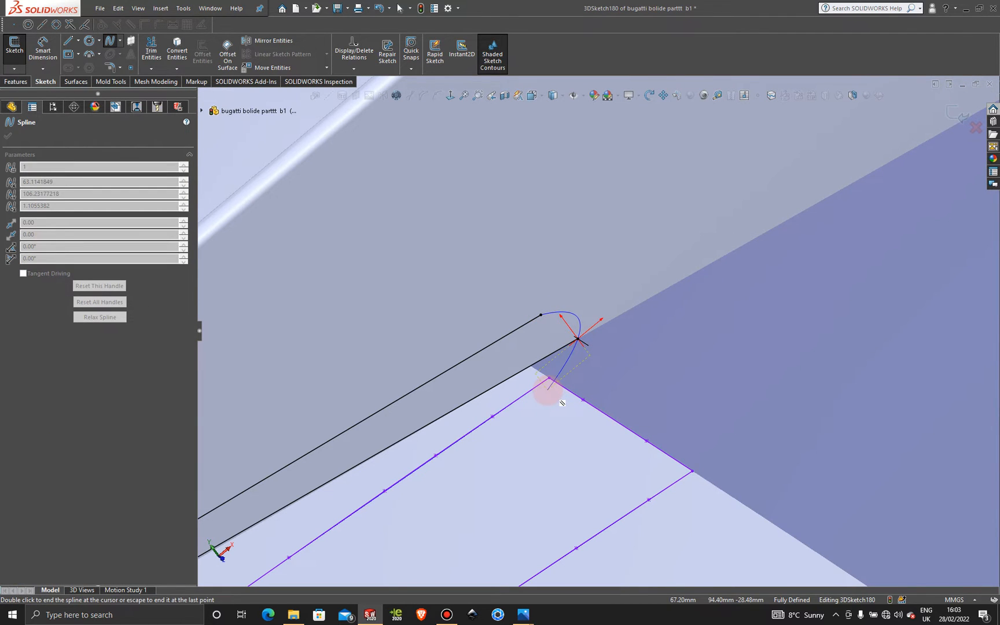
pyautogui.doubleClick(548, 390)
pyautogui.scroll(6, 539, 387)
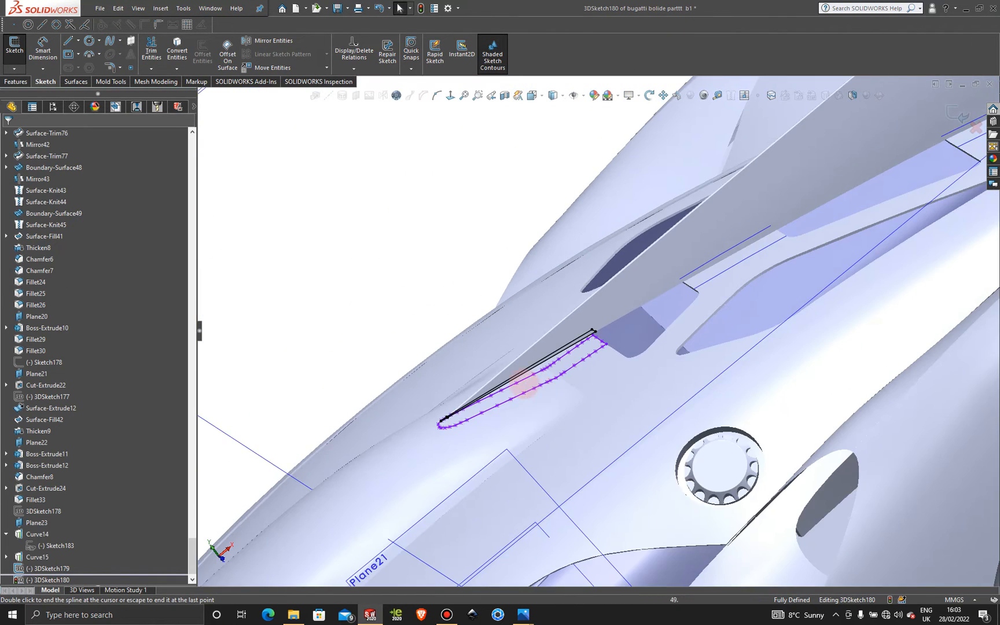
pyautogui.moveTo(523, 386); pyautogui.dragTo(576, 395, button='middle')
pyautogui.scroll(-4, 520, 360)
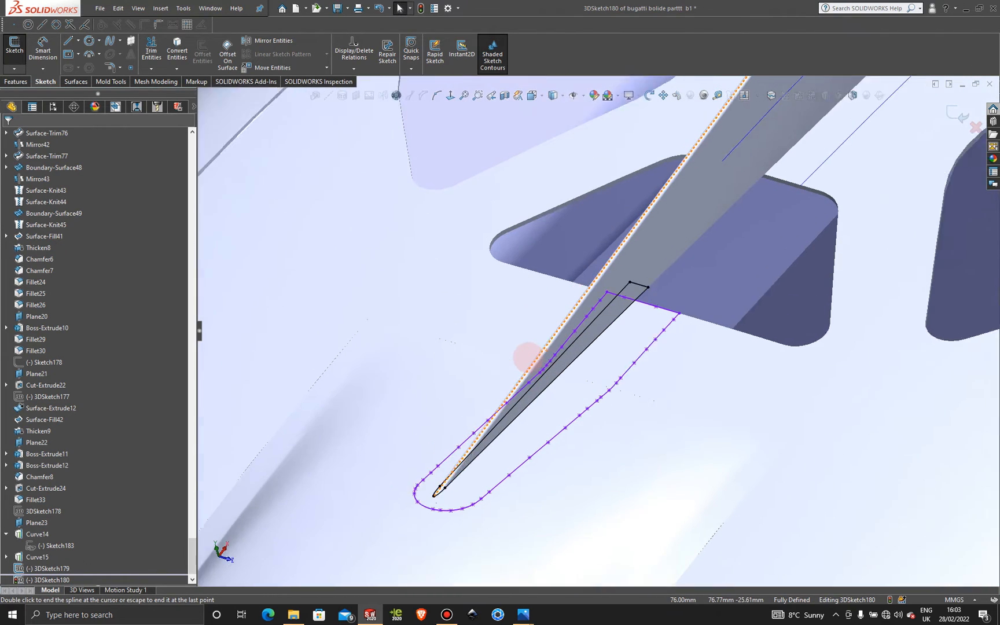
pyautogui.scroll(-1, 528, 356)
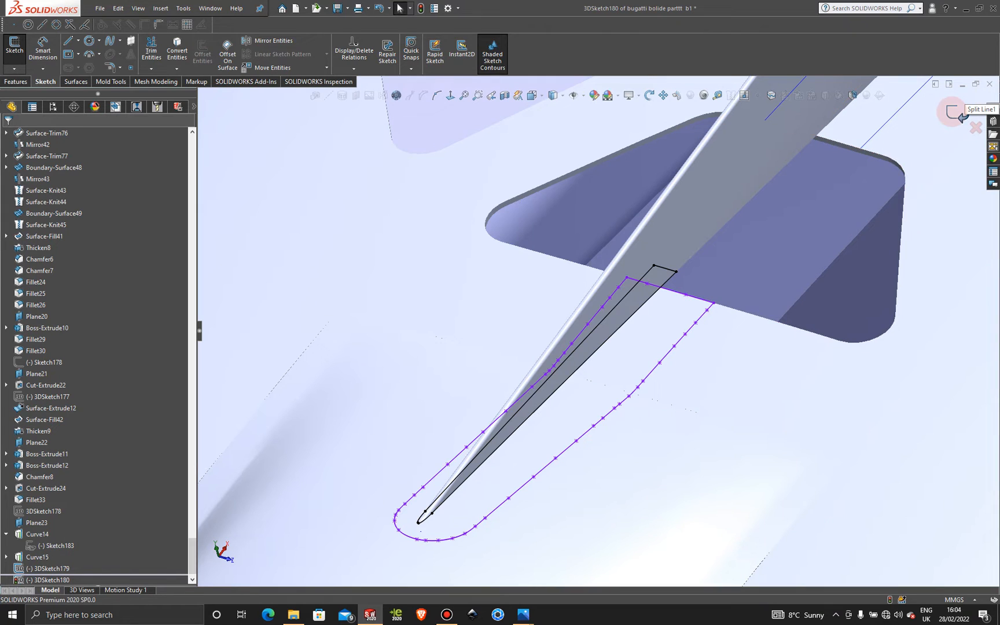
pyautogui.click(953, 113)
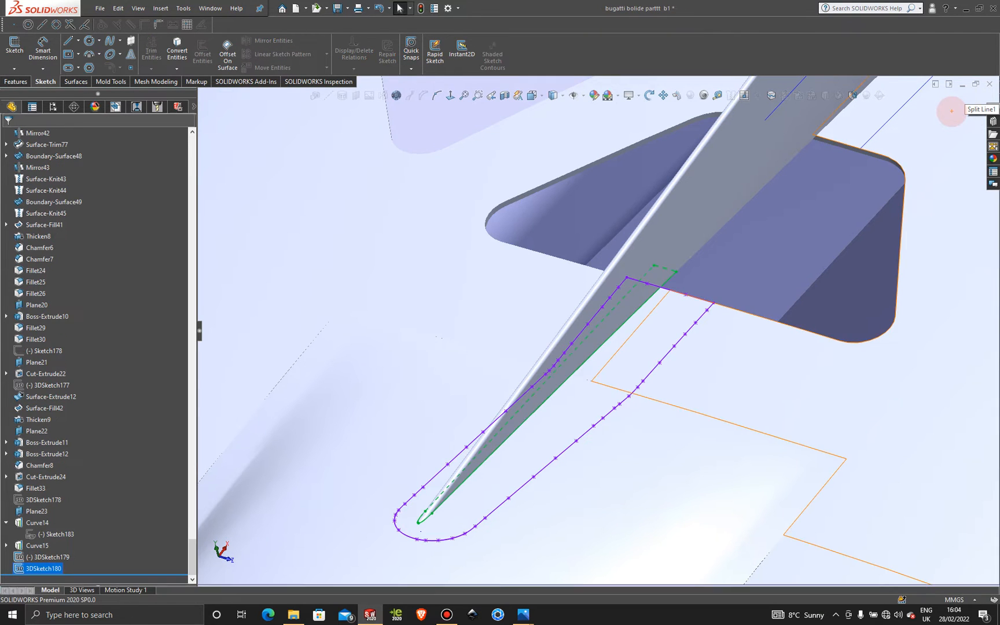
pyautogui.scroll(5, 834, 348)
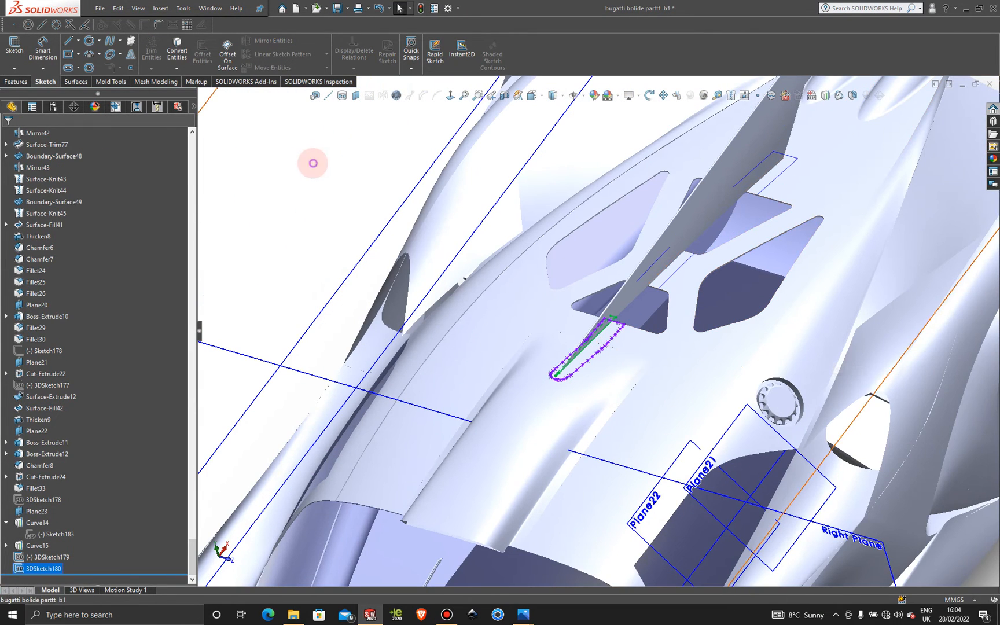
# Try to loft a surface between the fin's base outline (3DSketch180) and the surrounding offset profile (3DSketch179), and abandon the loft.
pyautogui.click(76, 81)
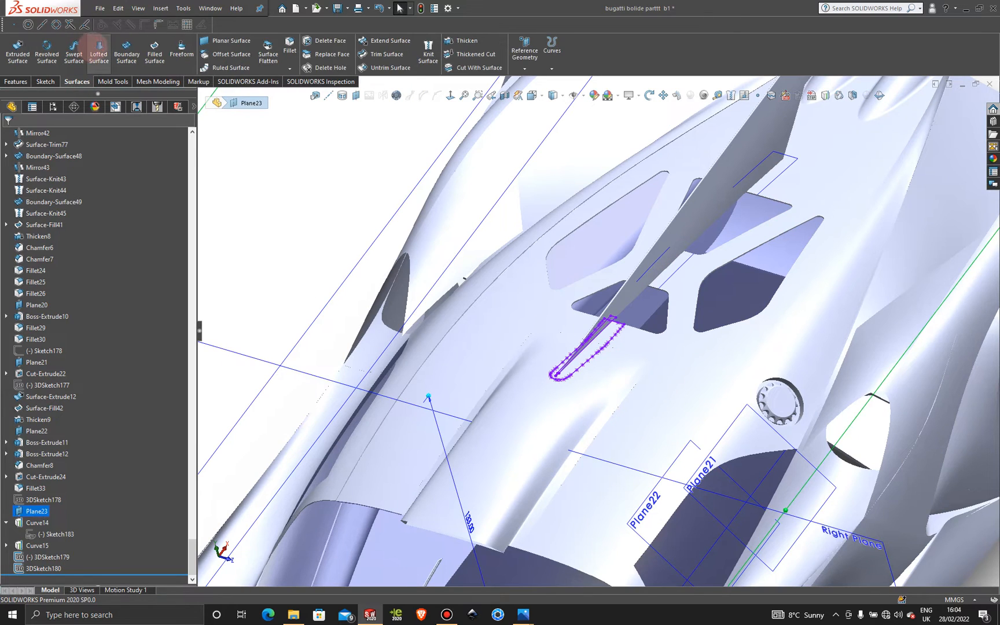
pyautogui.click(99, 49)
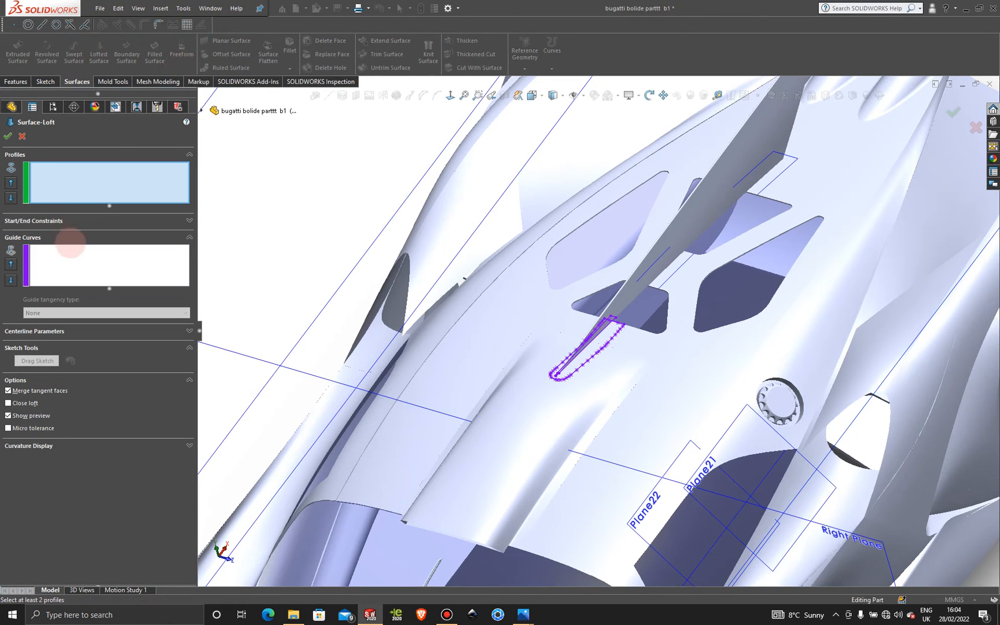
pyautogui.scroll(-10, 654, 317)
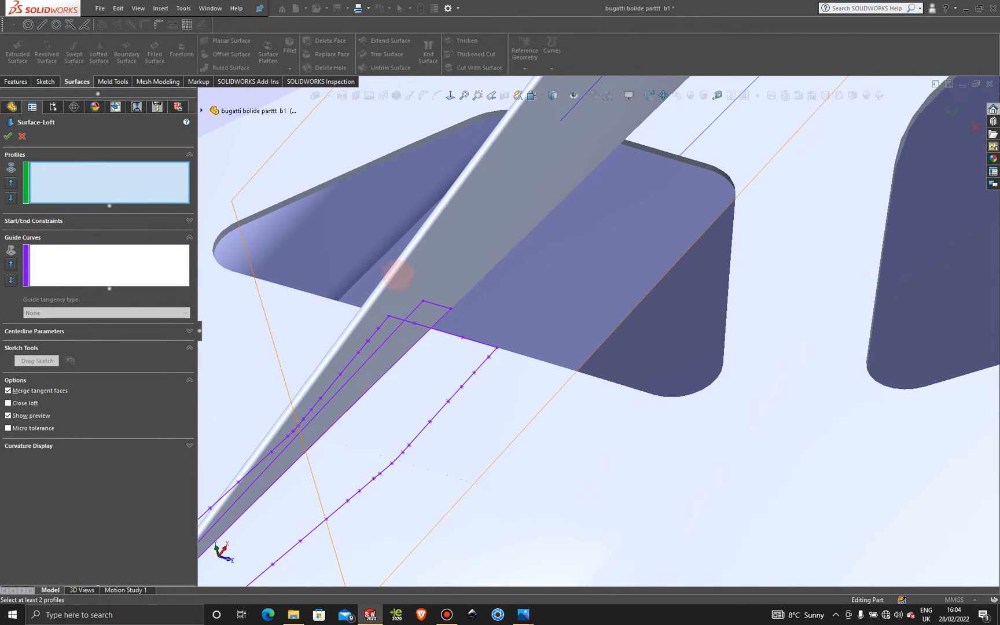
pyautogui.click(437, 303)
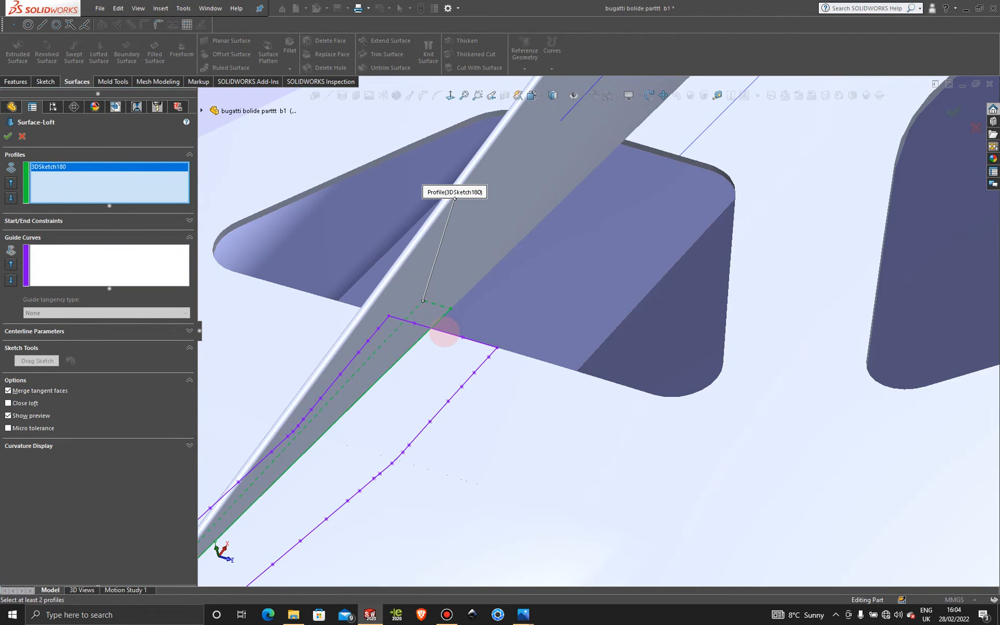
pyautogui.click(444, 333)
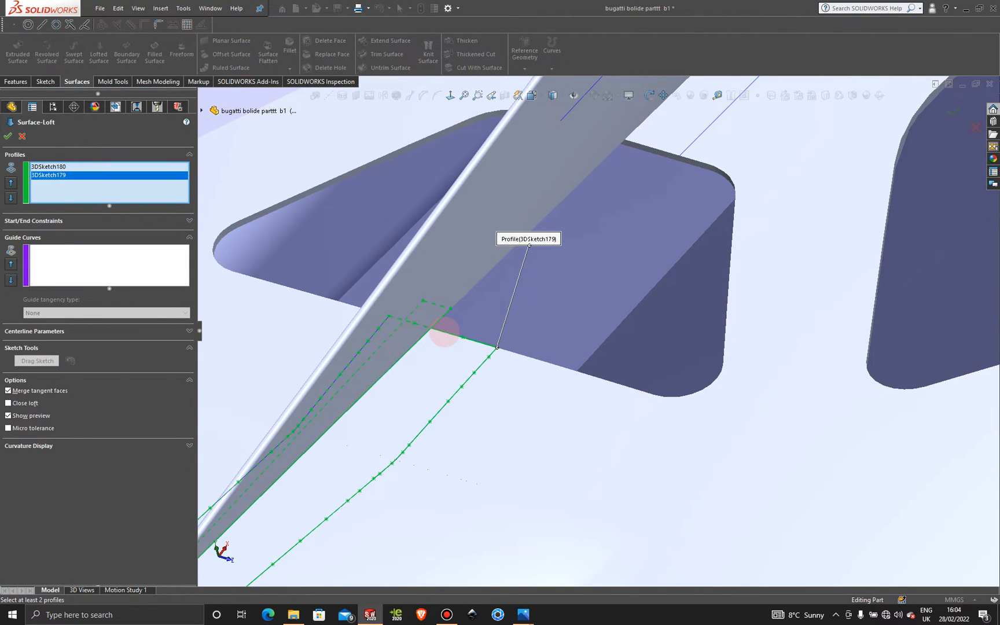
pyautogui.scroll(4, 444, 346)
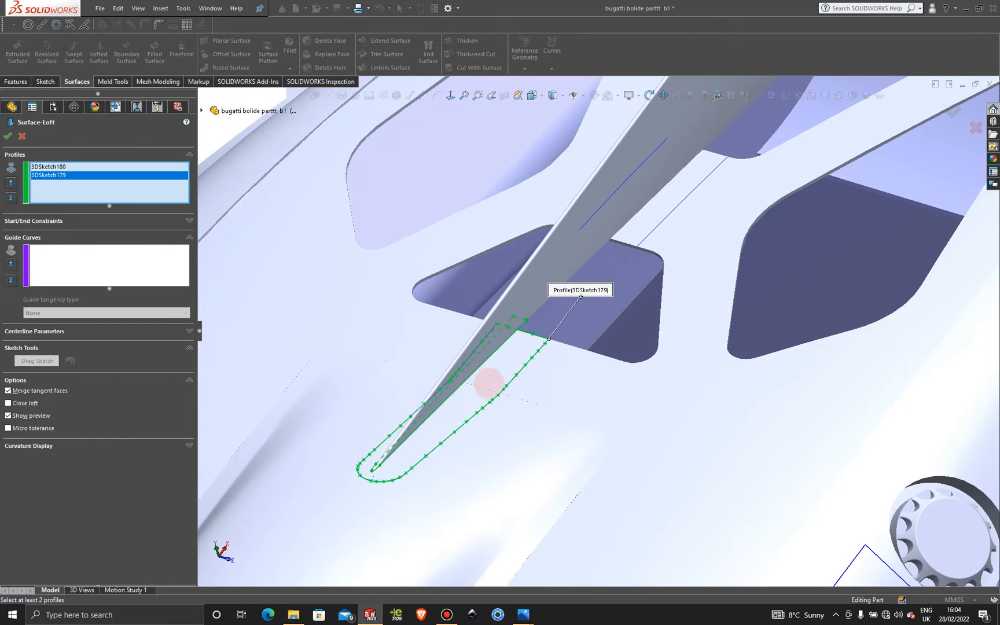
pyautogui.scroll(-2, 481, 385)
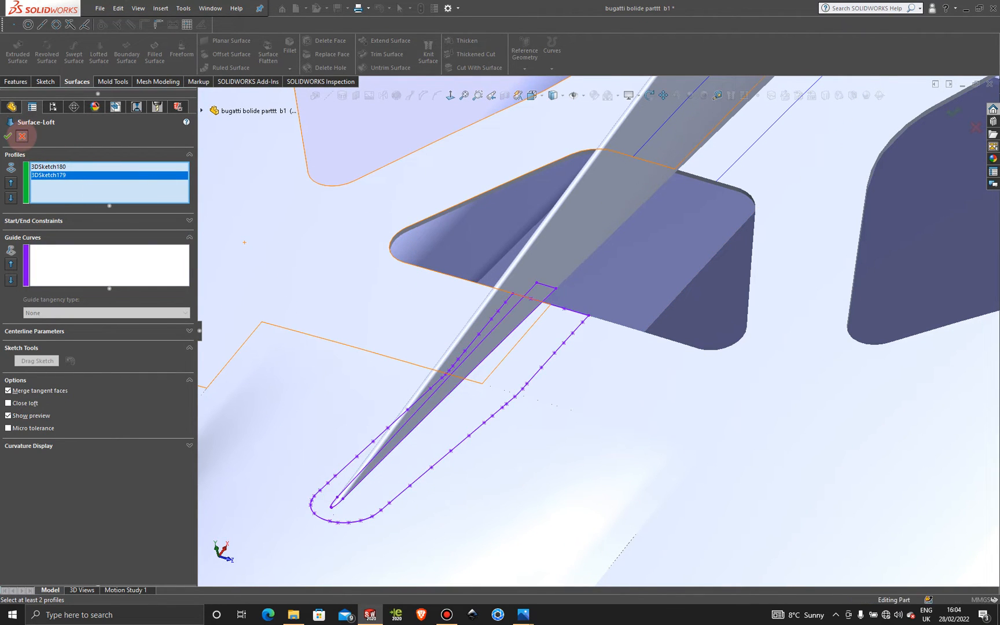
pyautogui.click(22, 136)
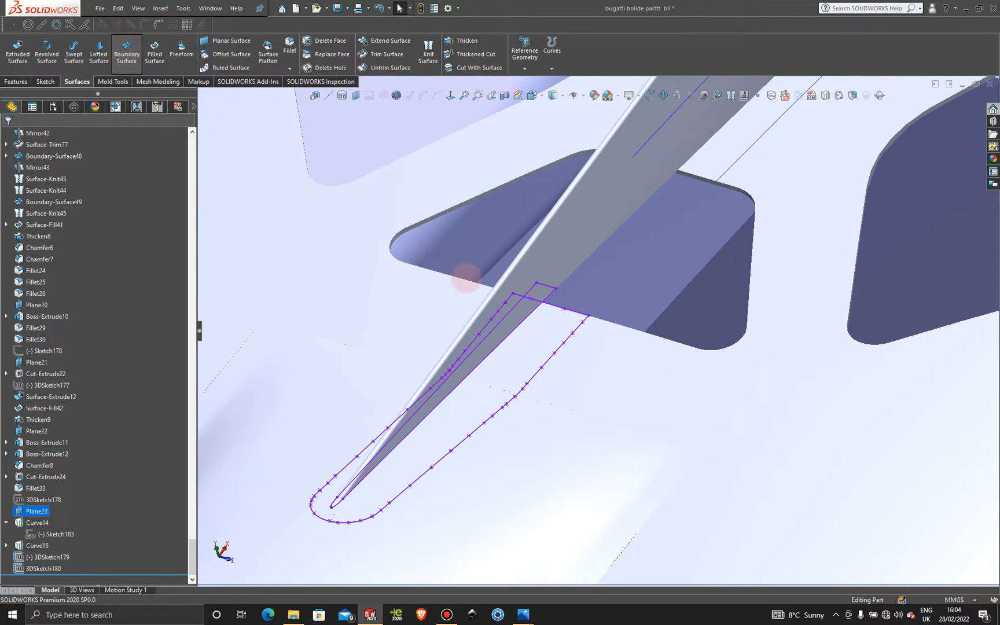
# Try a boundary surface from the rear edges of the fin's base outline and the offset profile, flip its connectors both ways, and discard it.
pyautogui.click(127, 51)
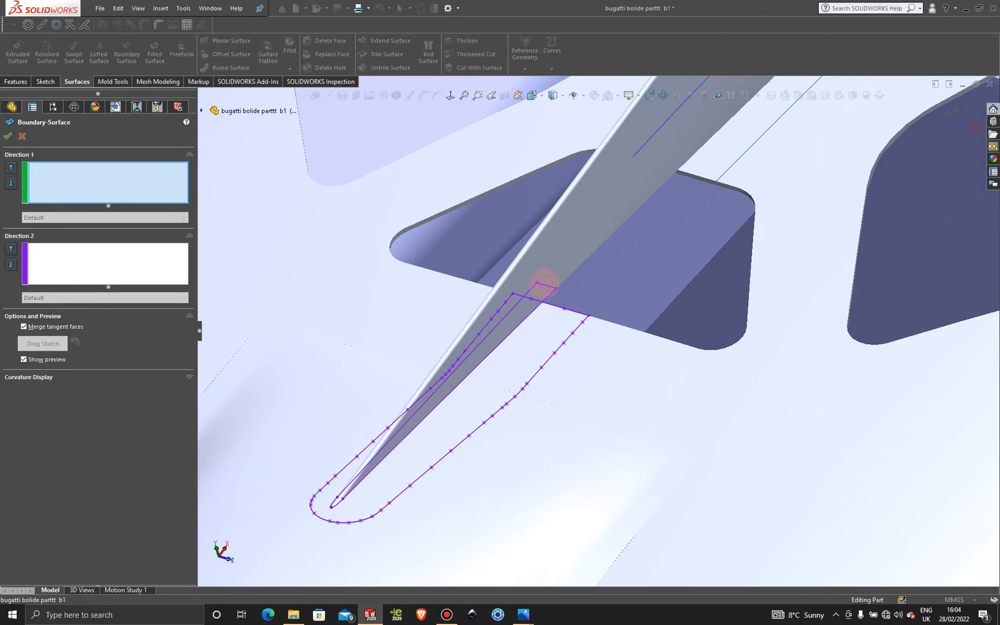
pyautogui.click(544, 285)
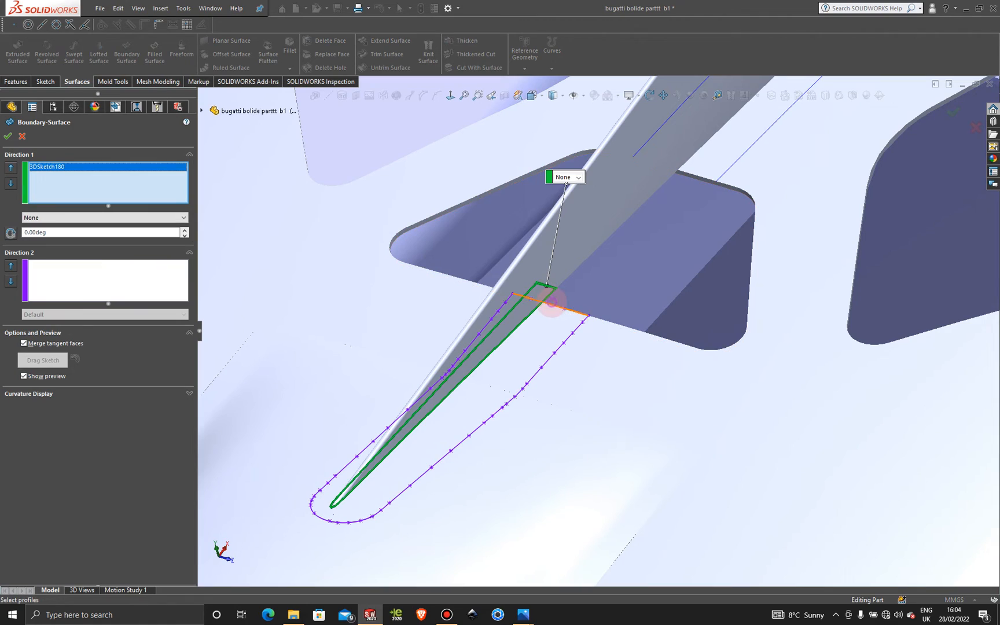
pyautogui.click(552, 302)
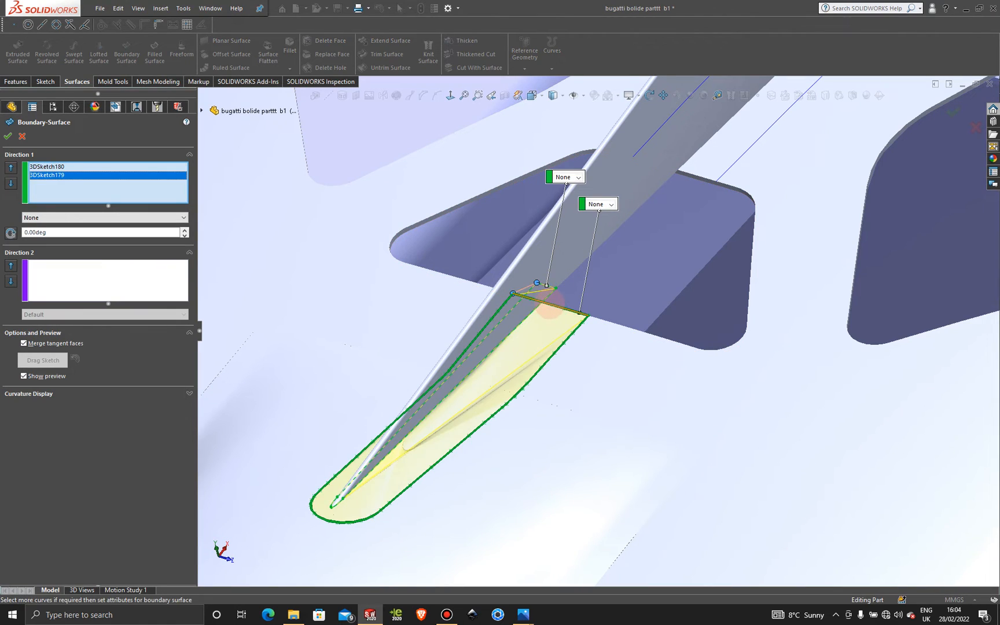
pyautogui.moveTo(587, 385); pyautogui.dragTo(516, 296, button='middle')
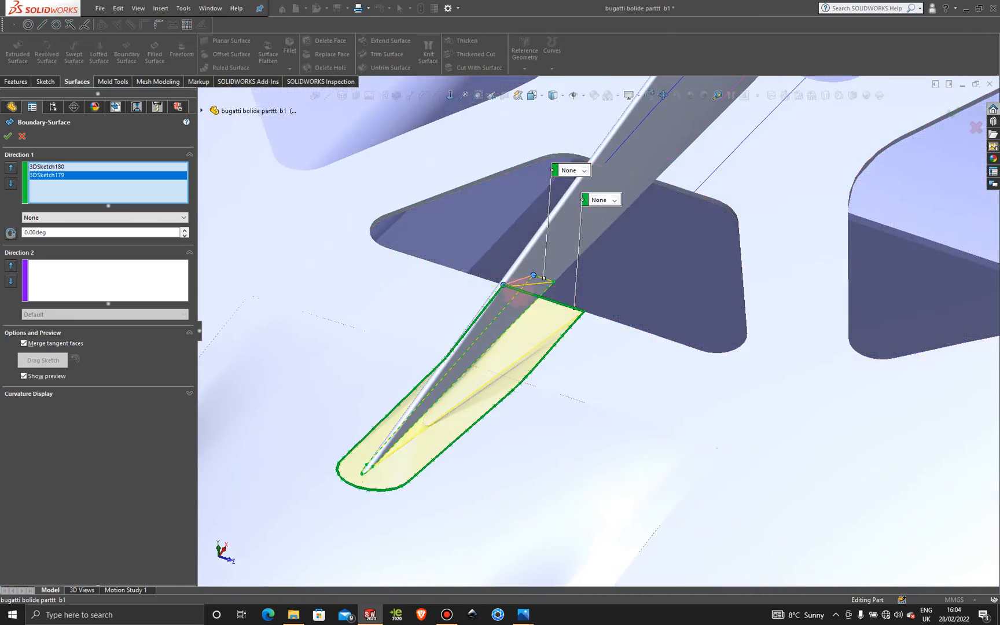
pyautogui.rightClick(503, 285)
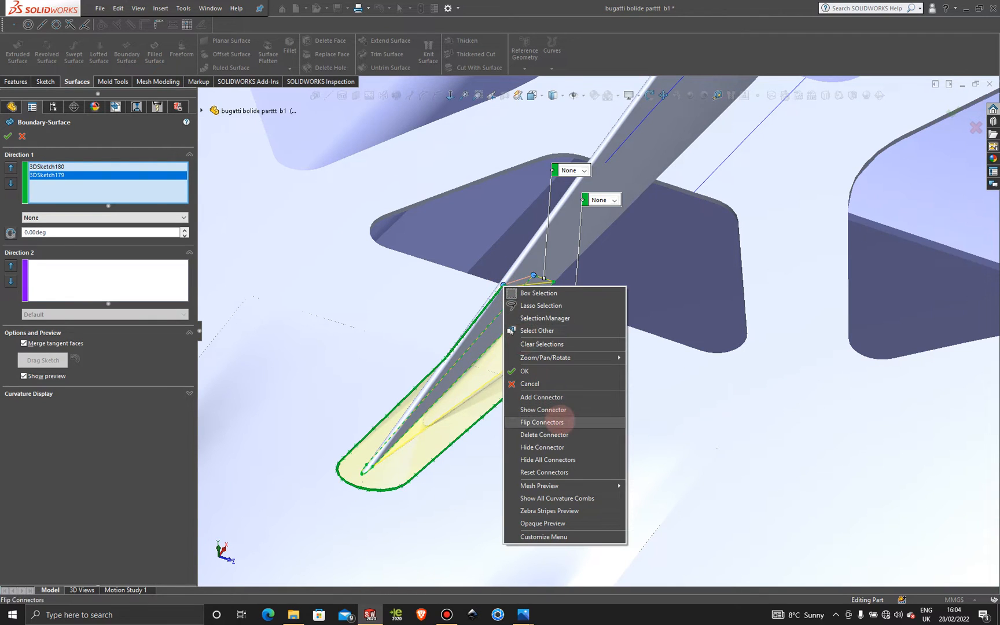
pyautogui.click(559, 423)
pyautogui.click(536, 277)
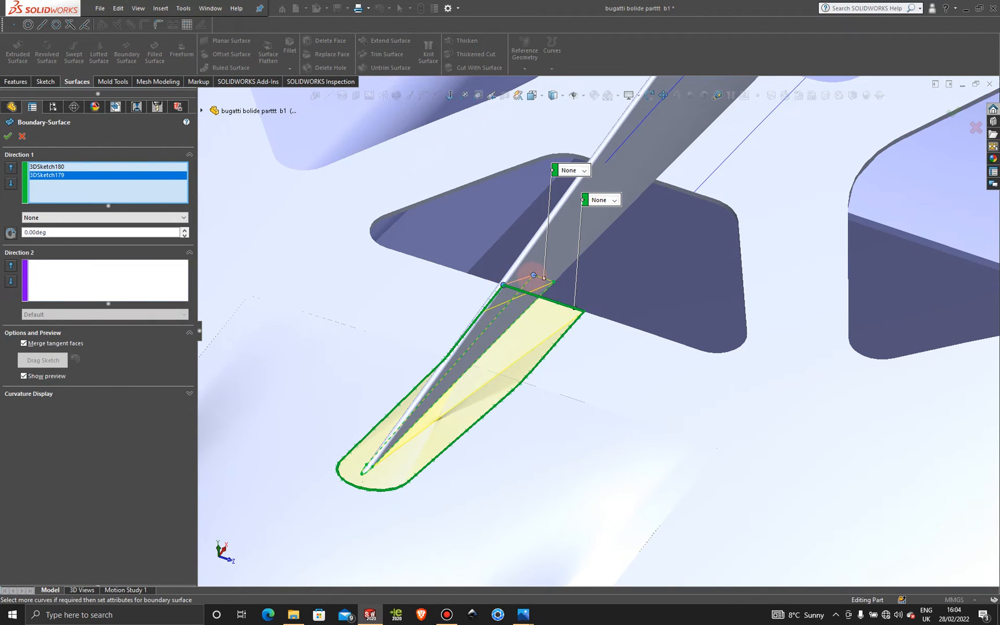
pyautogui.rightClick(534, 276)
pyautogui.click(572, 413)
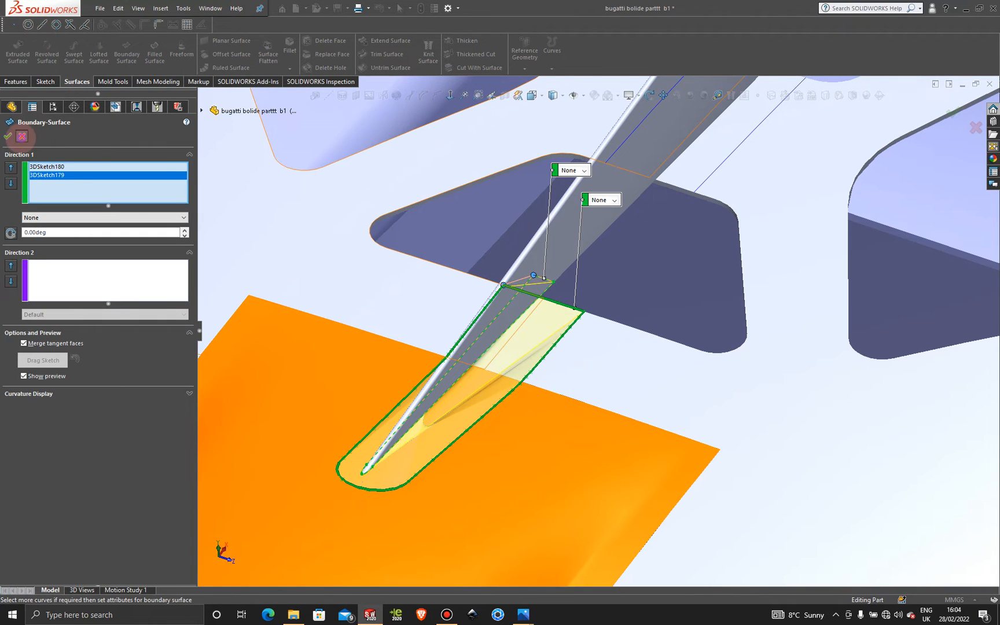
pyautogui.click(22, 136)
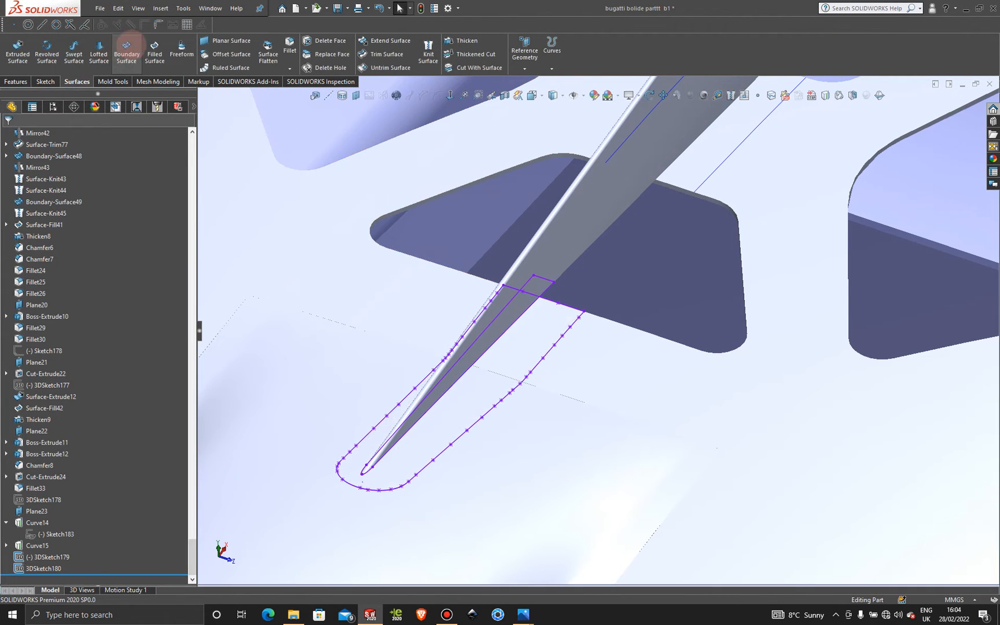
# Try a boundary surface picked from the long sides of both outlines, and slide its connector along the offset profile's rear edge.
pyautogui.click(126, 51)
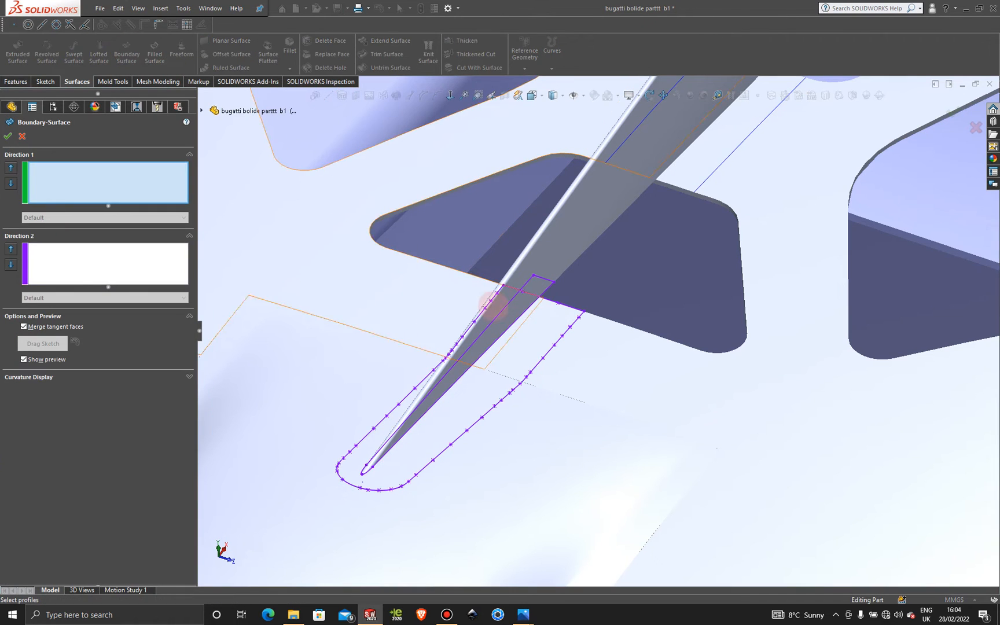
pyautogui.moveTo(512, 336); pyautogui.dragTo(511, 334, button='middle')
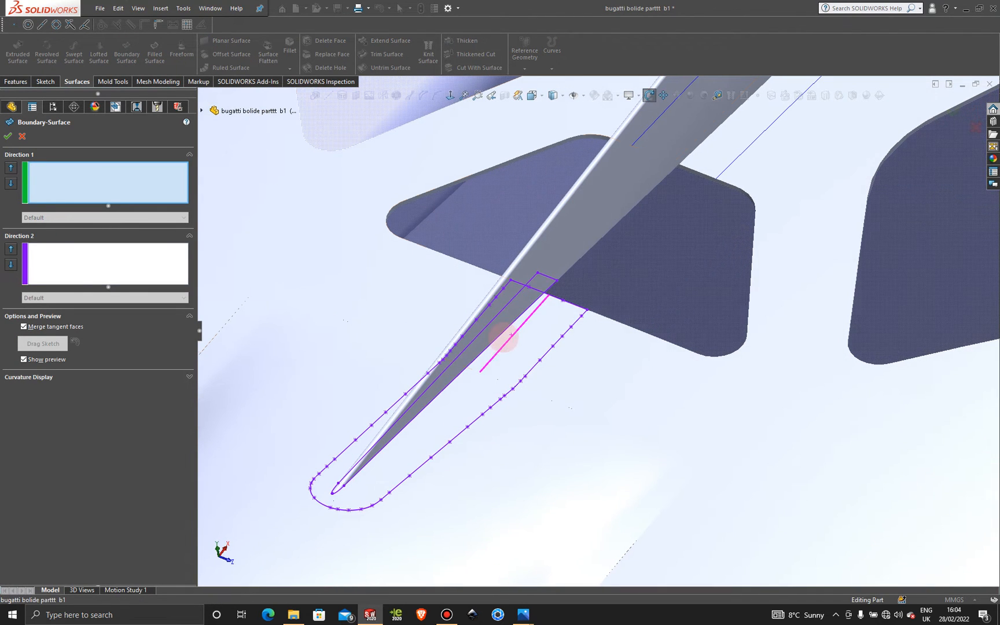
pyautogui.click(505, 329)
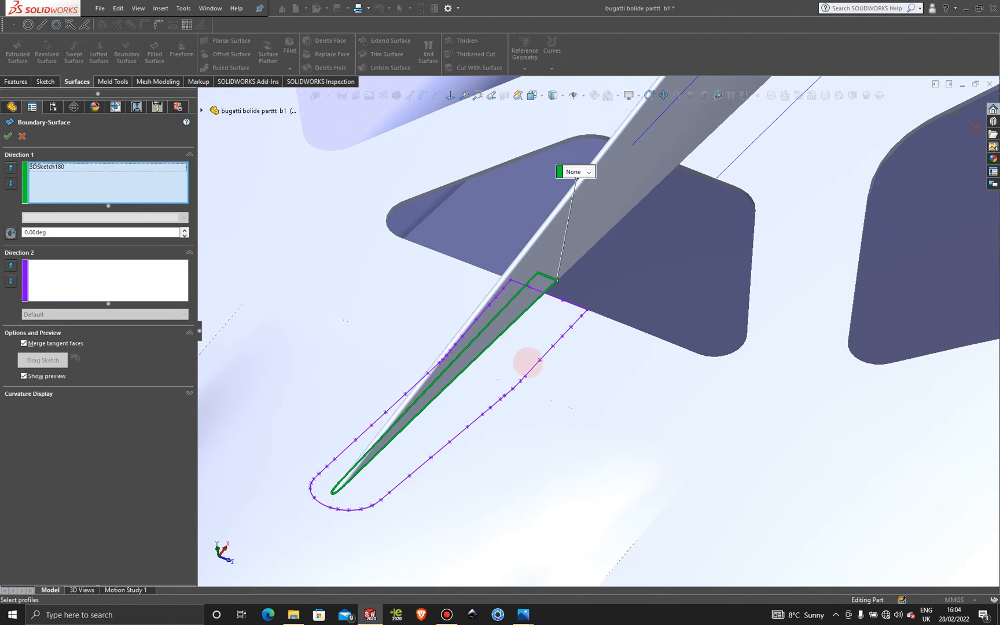
pyautogui.click(533, 367)
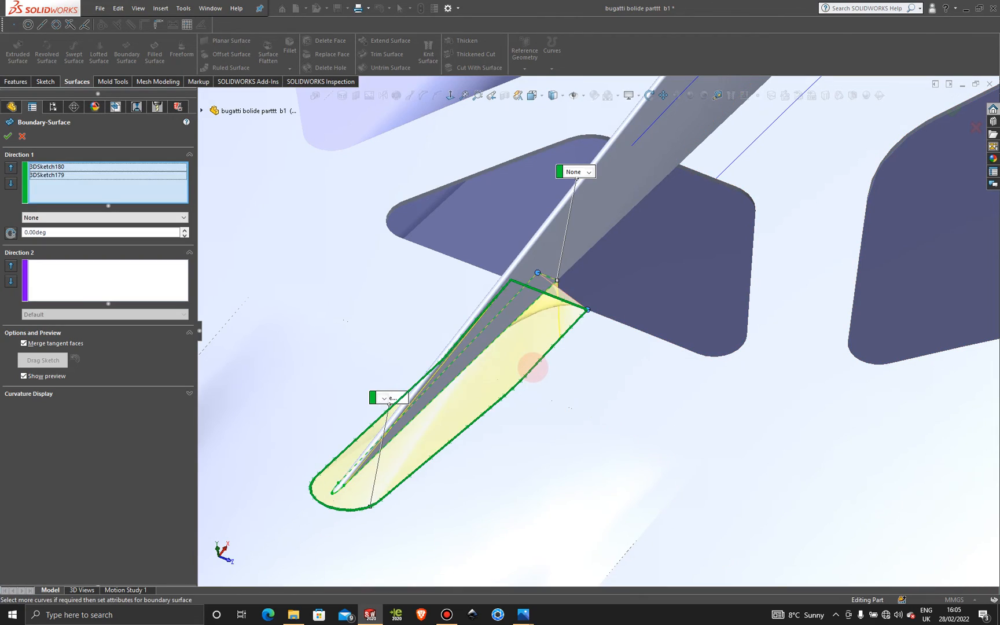
pyautogui.moveTo(539, 367); pyautogui.dragTo(598, 301, button='middle')
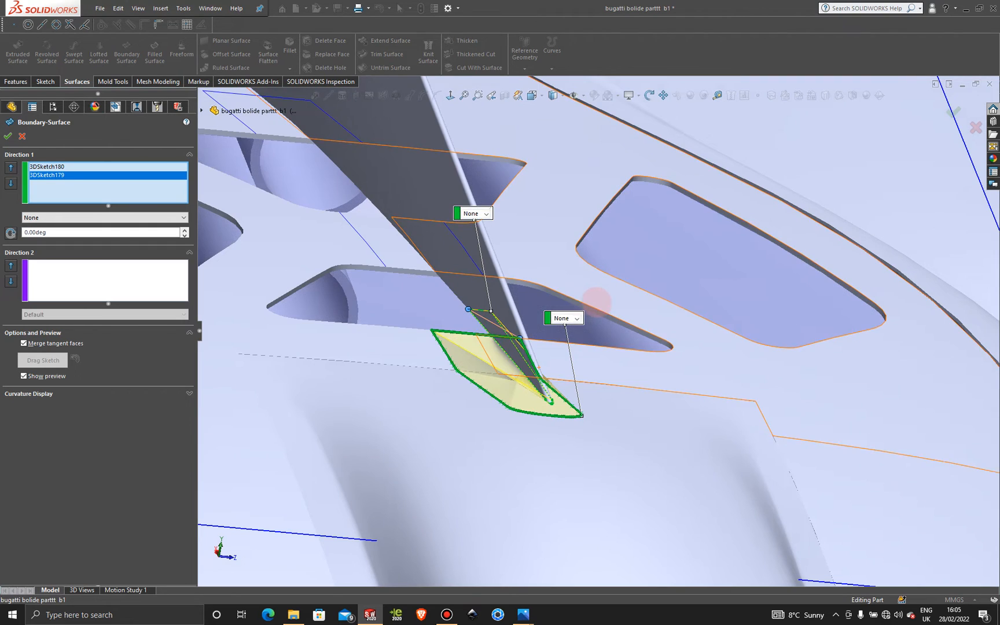
pyautogui.scroll(-5, 524, 329)
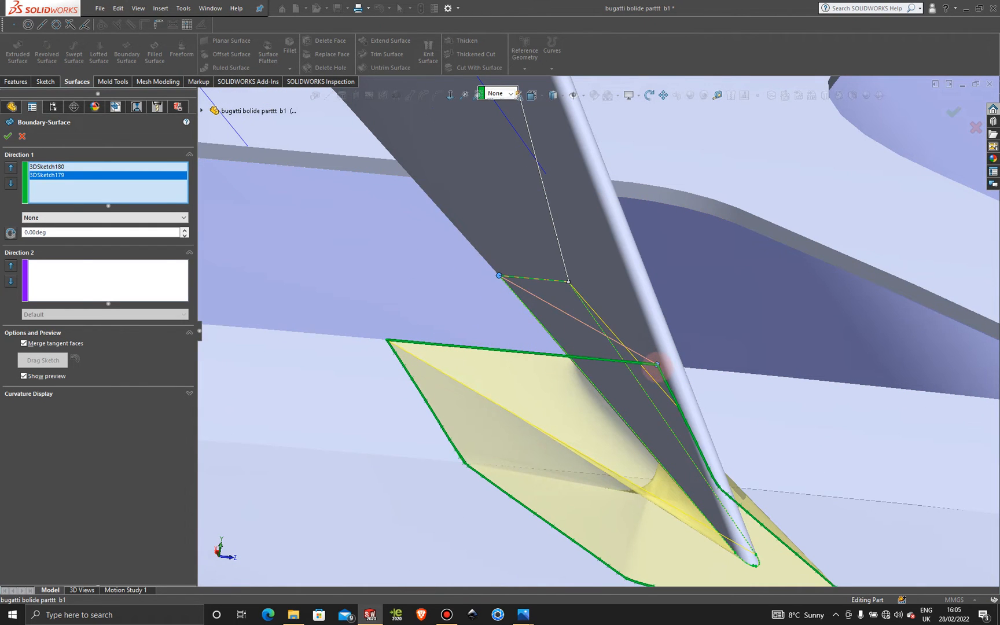
pyautogui.moveTo(432, 363); pyautogui.dragTo(433, 360)
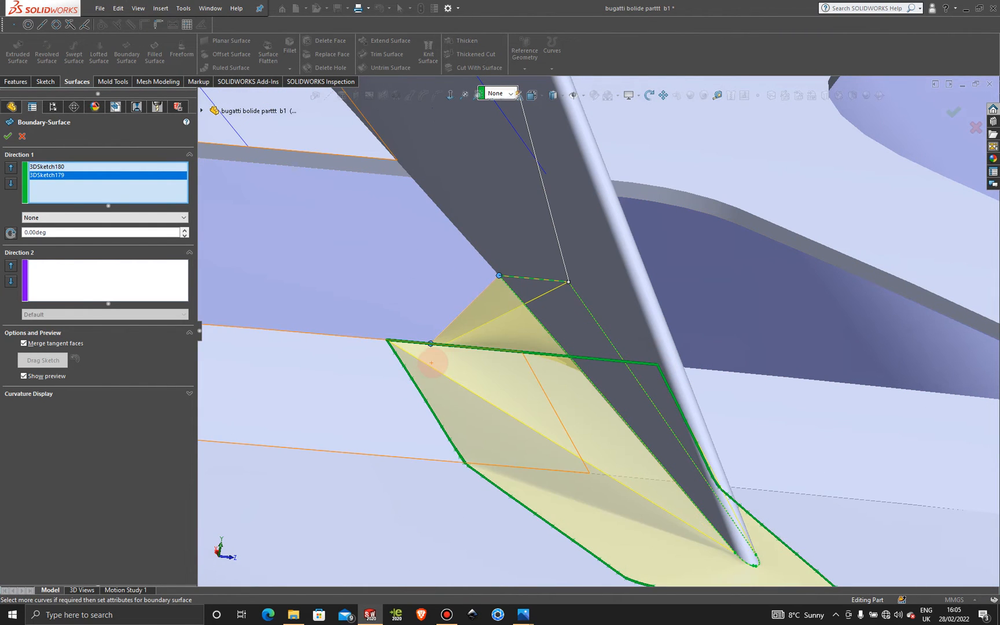
# Flip the boundary surface's connectors from the offset profile's end and flip them back from the fin outline's end.
pyautogui.moveTo(520, 379)
pyautogui.mouseDown(button='middle')
pyautogui.moveTo(502, 380)
pyautogui.moveTo(511, 375)
pyautogui.mouseUp(button='middle')
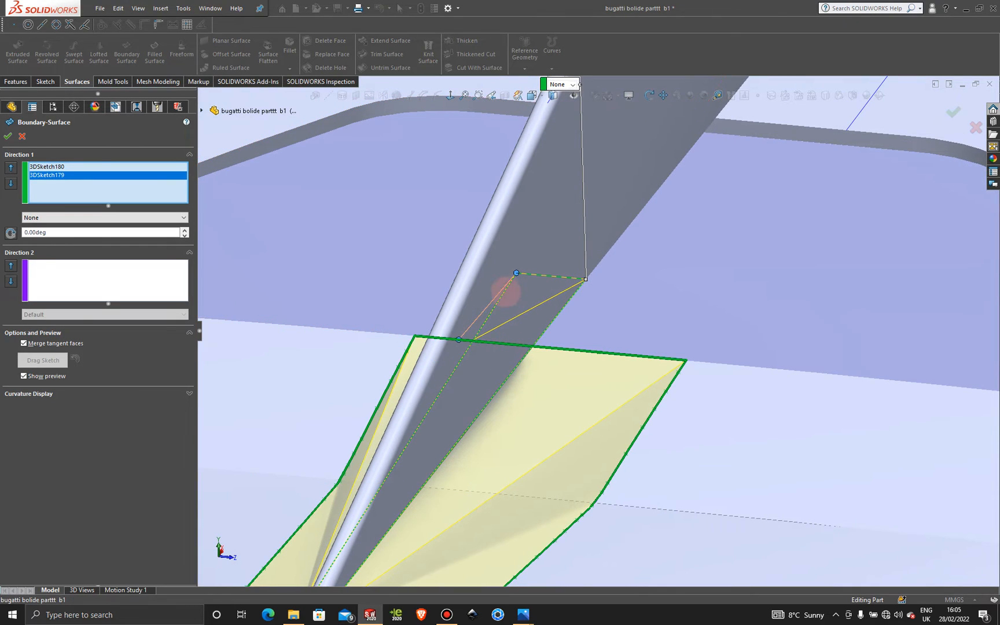
pyautogui.rightClick(459, 340)
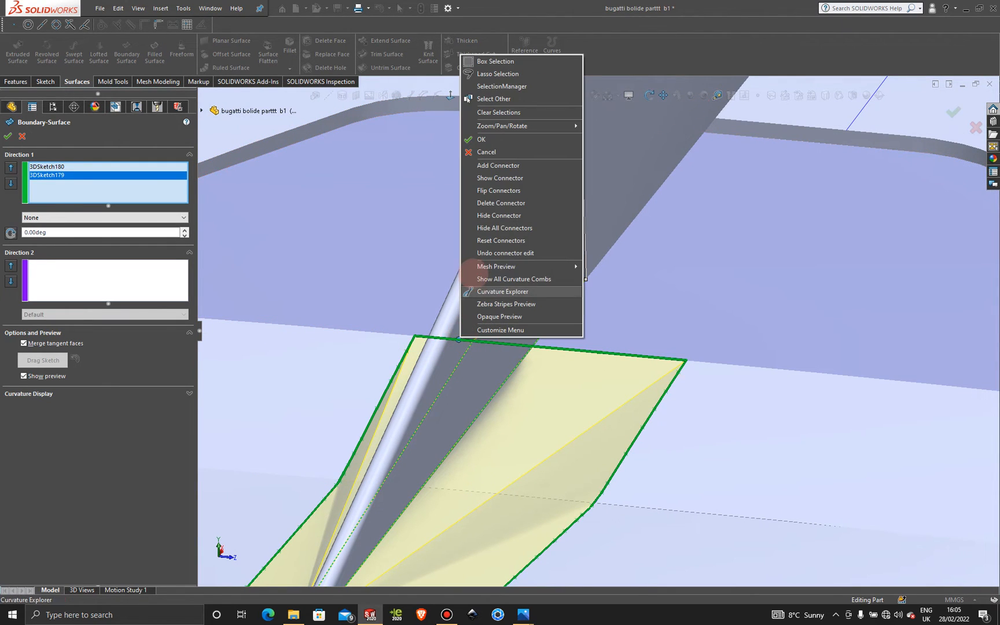
pyautogui.click(482, 190)
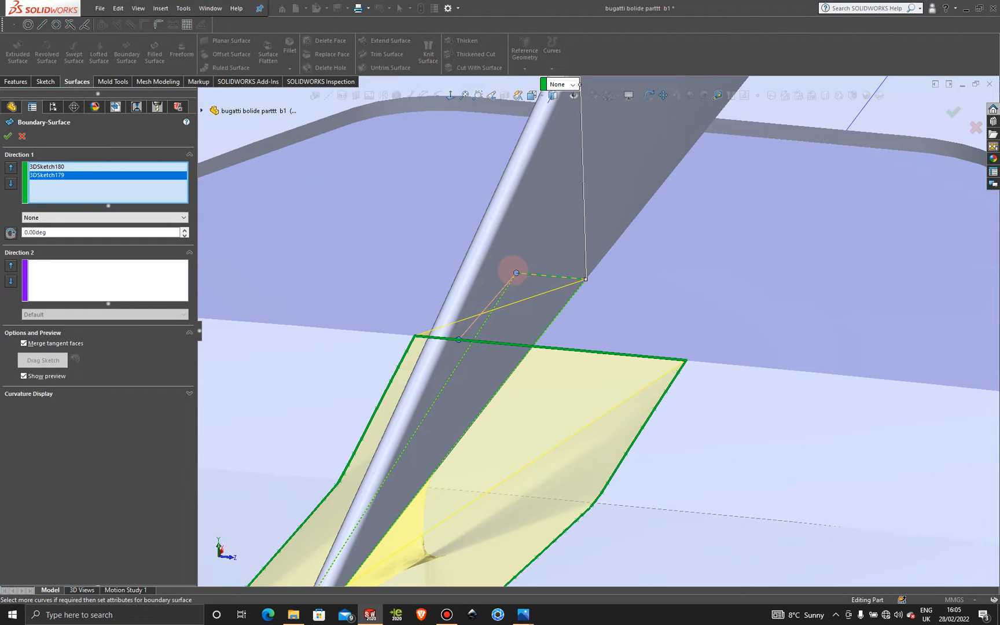
pyautogui.rightClick(516, 273)
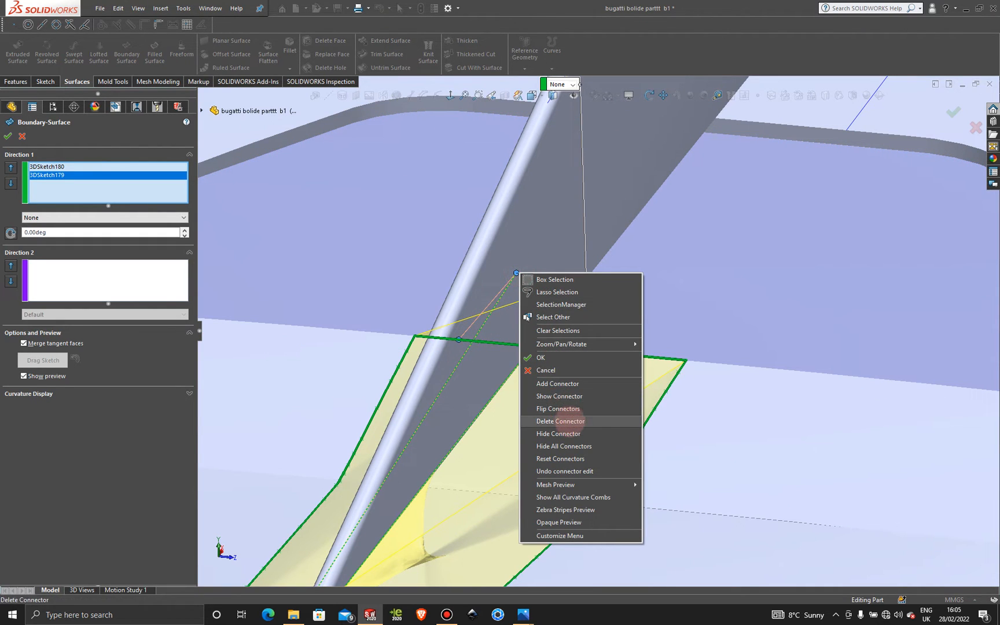
pyautogui.click(562, 406)
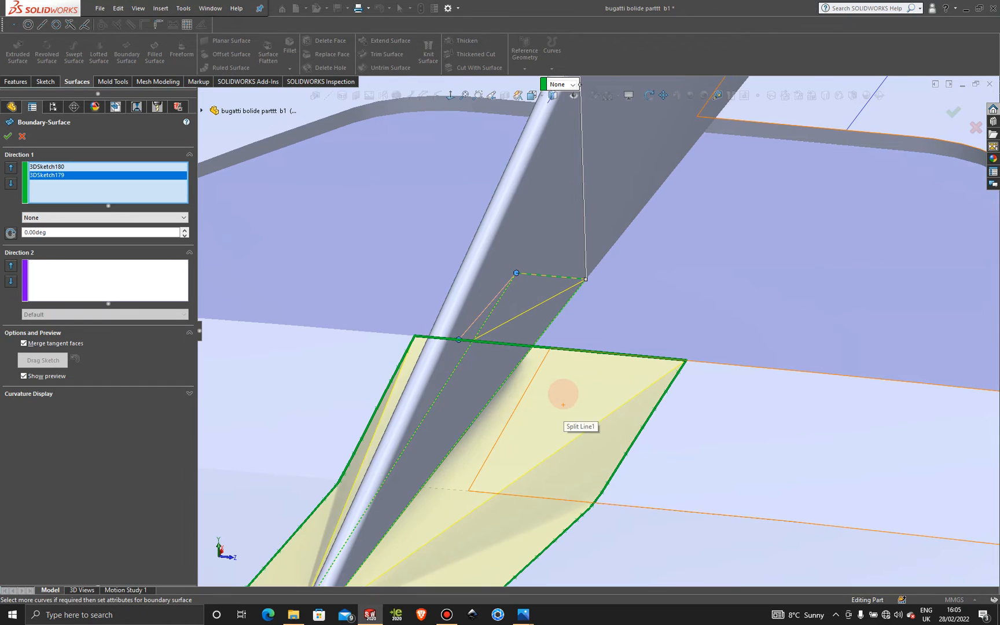
# Try moving the boundary surface's connector to the matching rear corners of the two outlines, and cancel the surface.
pyautogui.scroll(3, 564, 394)
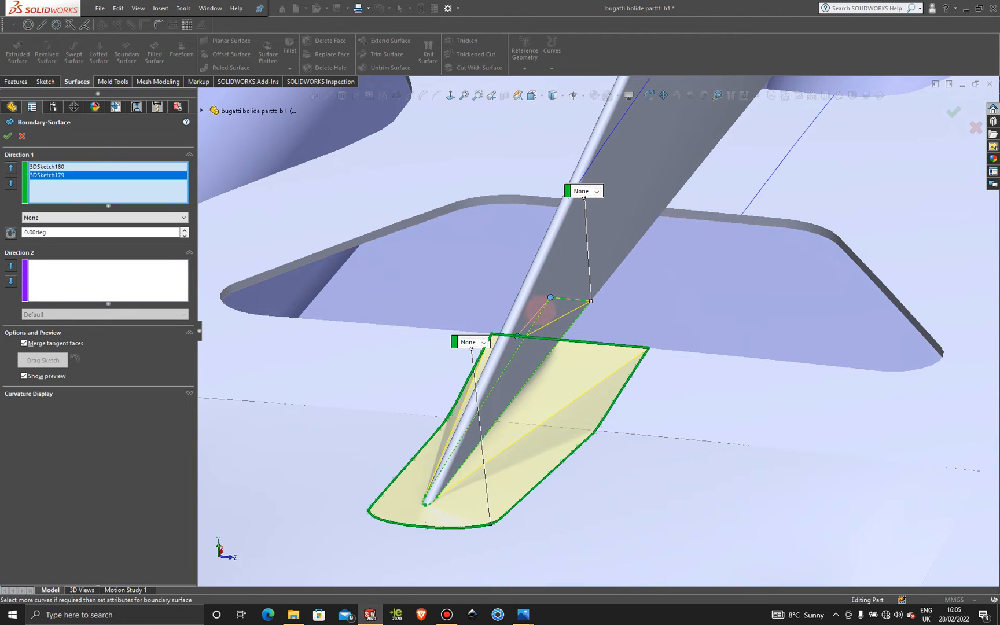
pyautogui.moveTo(578, 298); pyautogui.dragTo(581, 300)
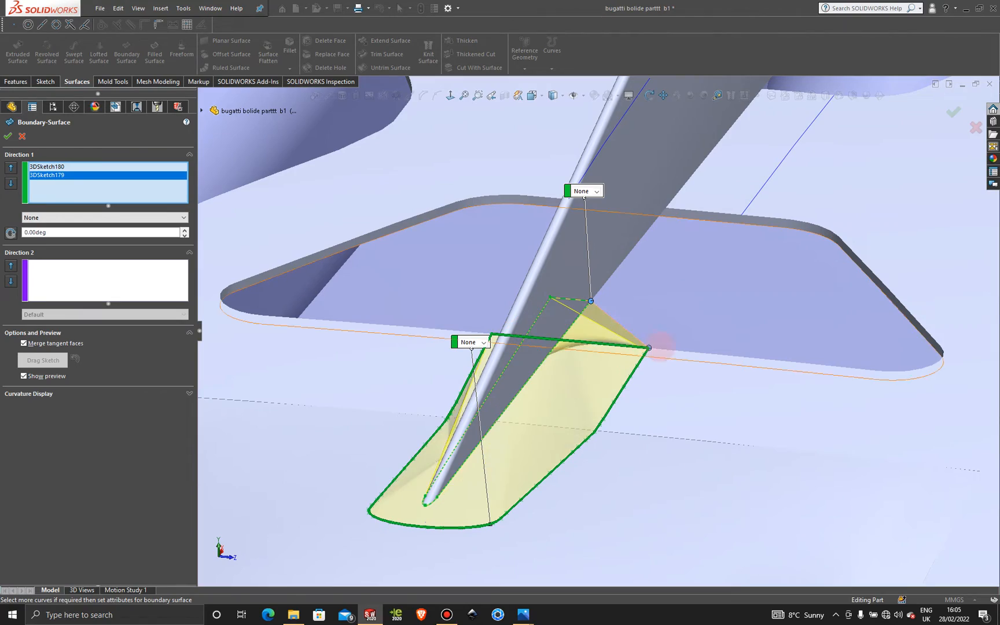
pyautogui.moveTo(596, 373); pyautogui.dragTo(206, 202, button='middle')
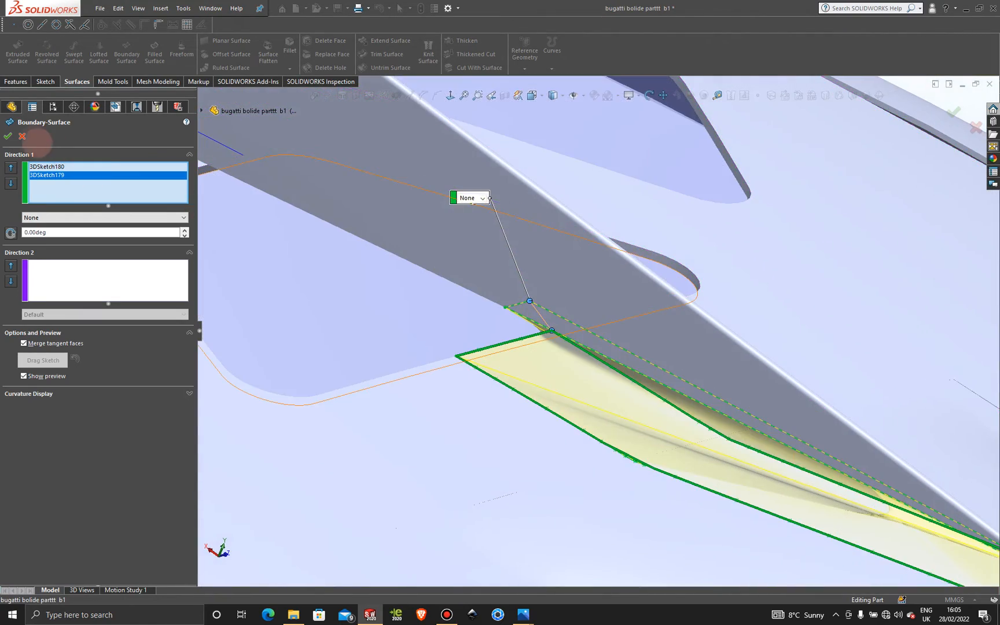
pyautogui.click(22, 136)
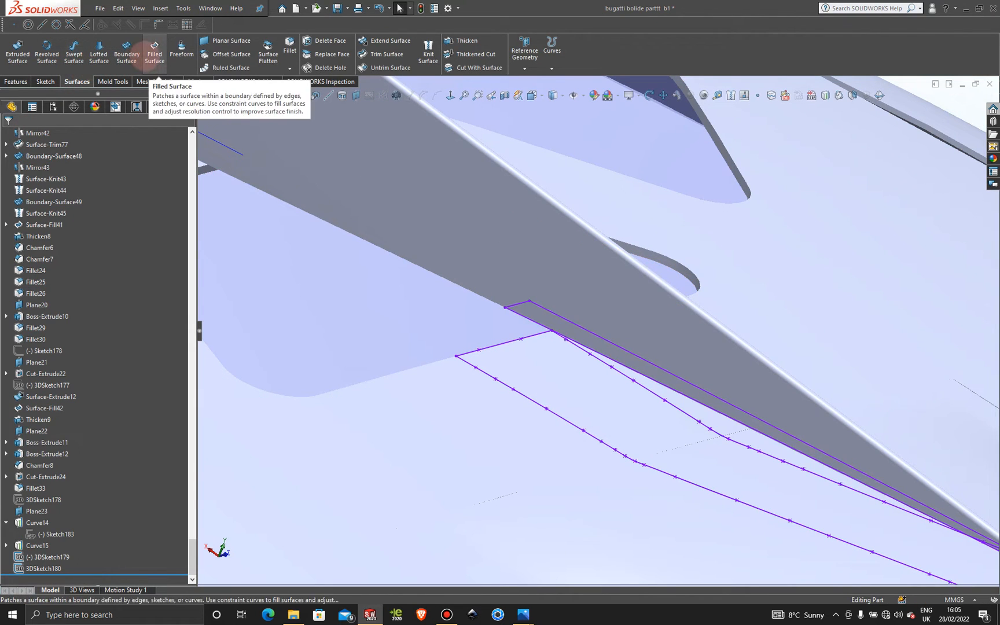
# Try a boundary surface between the whole offset profile and the fin's base outline, and cancel it.
pyautogui.click(126, 52)
pyautogui.scroll(3, 521, 343)
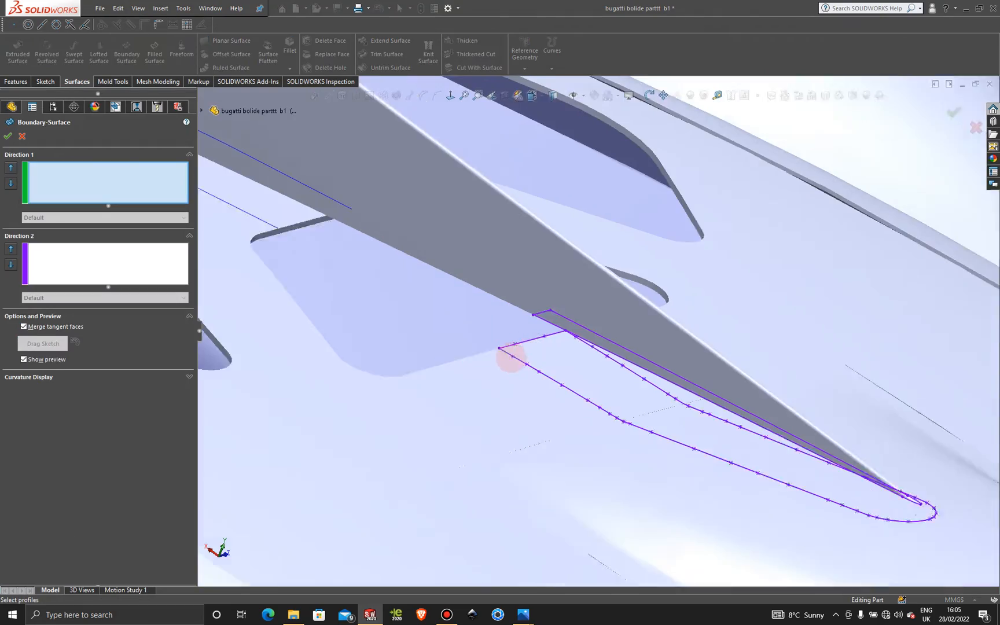
pyautogui.moveTo(507, 377)
pyautogui.mouseDown(button='middle')
pyautogui.moveTo(413, 333)
pyautogui.moveTo(380, 377)
pyautogui.moveTo(384, 401)
pyautogui.moveTo(366, 361)
pyautogui.moveTo(379, 364)
pyautogui.mouseUp(button='middle')
pyautogui.scroll(-2, 642, 383)
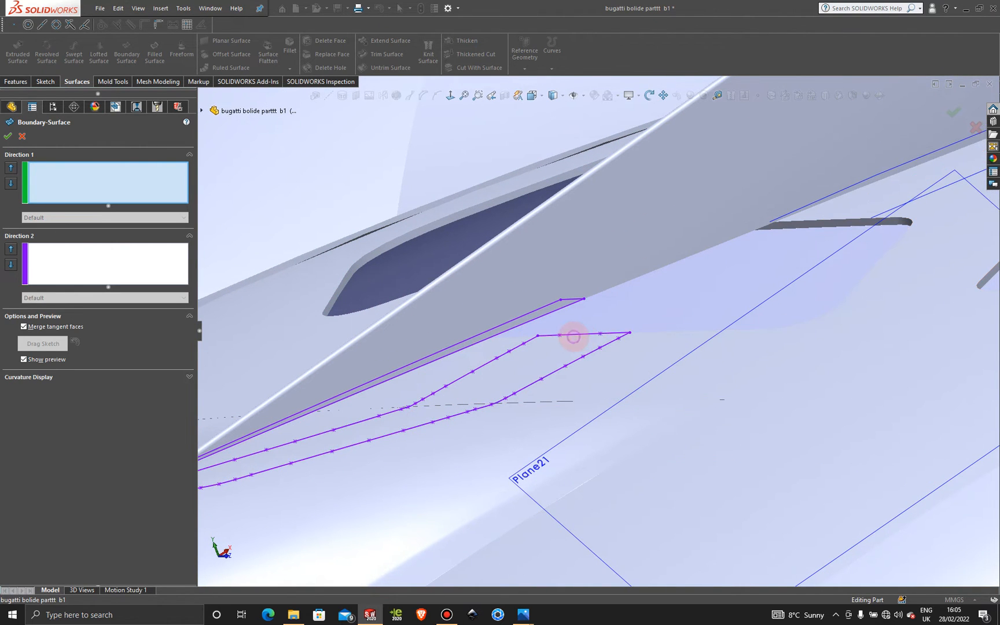
pyautogui.click(573, 337)
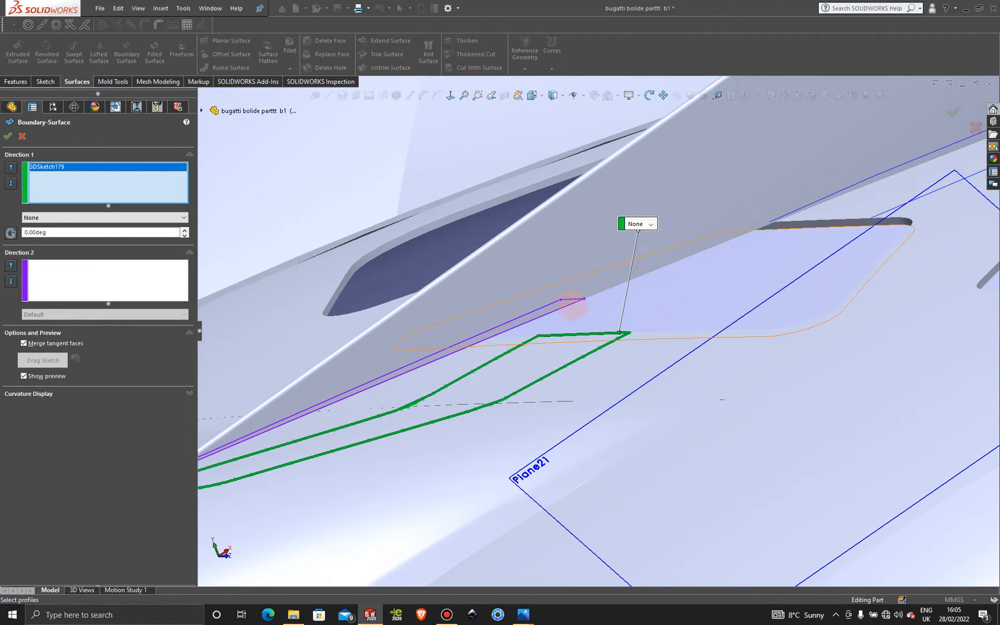
pyautogui.click(570, 298)
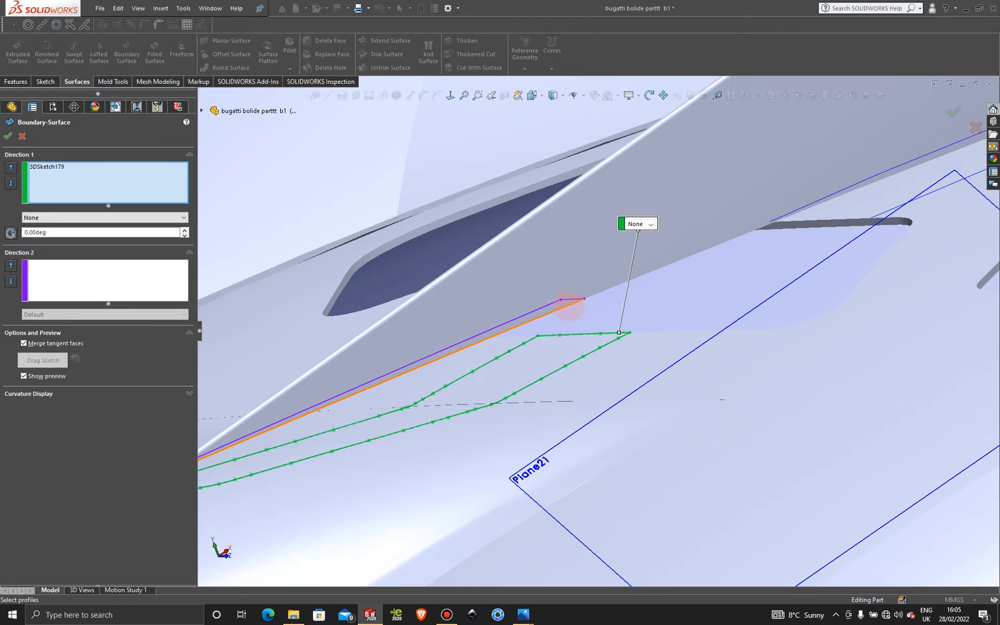
pyautogui.click(570, 306)
pyautogui.click(570, 305)
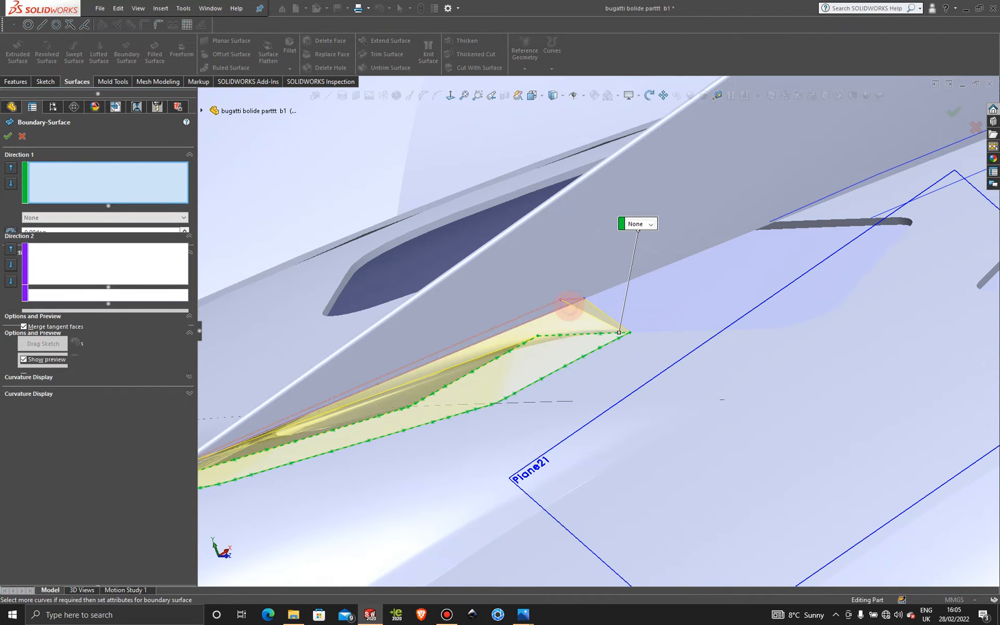
pyautogui.scroll(4, 597, 328)
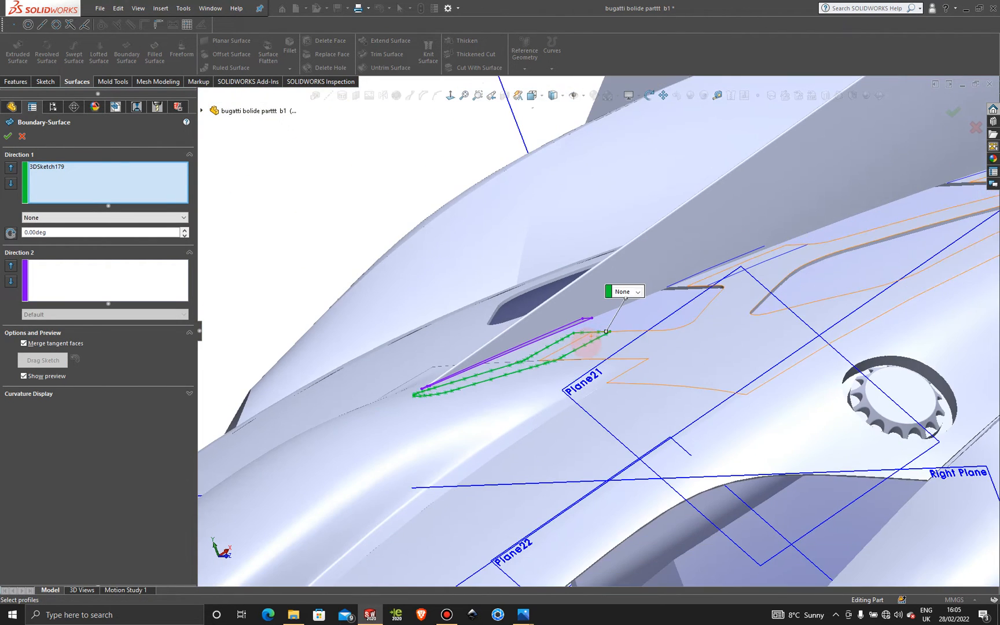
pyautogui.moveTo(595, 366)
pyautogui.mouseDown(button='middle')
pyautogui.moveTo(609, 382)
pyautogui.moveTo(598, 375)
pyautogui.mouseUp(button='middle')
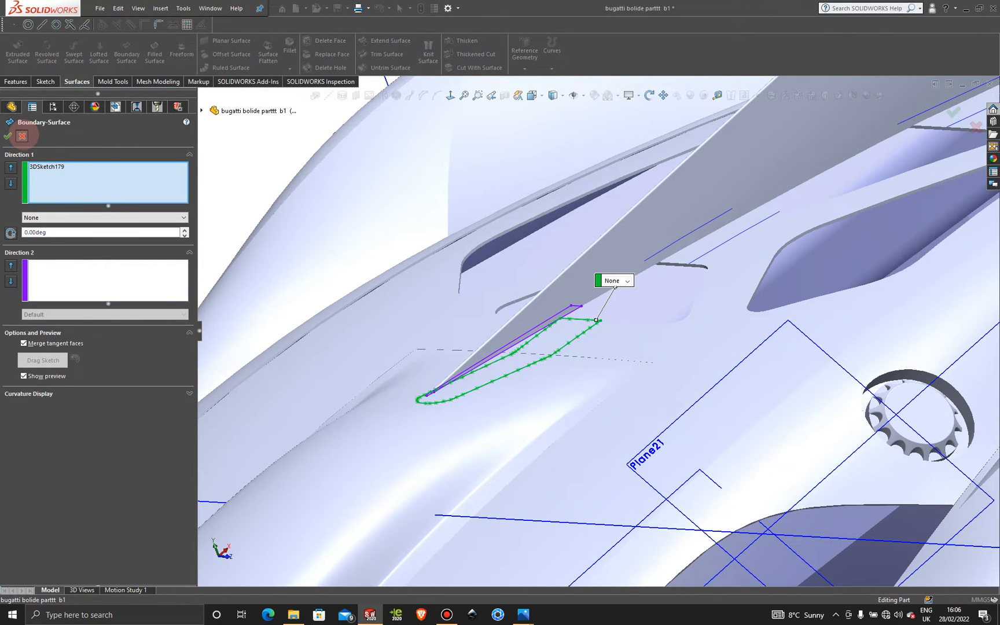
pyautogui.click(22, 136)
# Start a 3D sketch and draw a two-point spline from the long side of the fin's base outline to the offset profile's matching side.
pyautogui.scroll(-3, 554, 337)
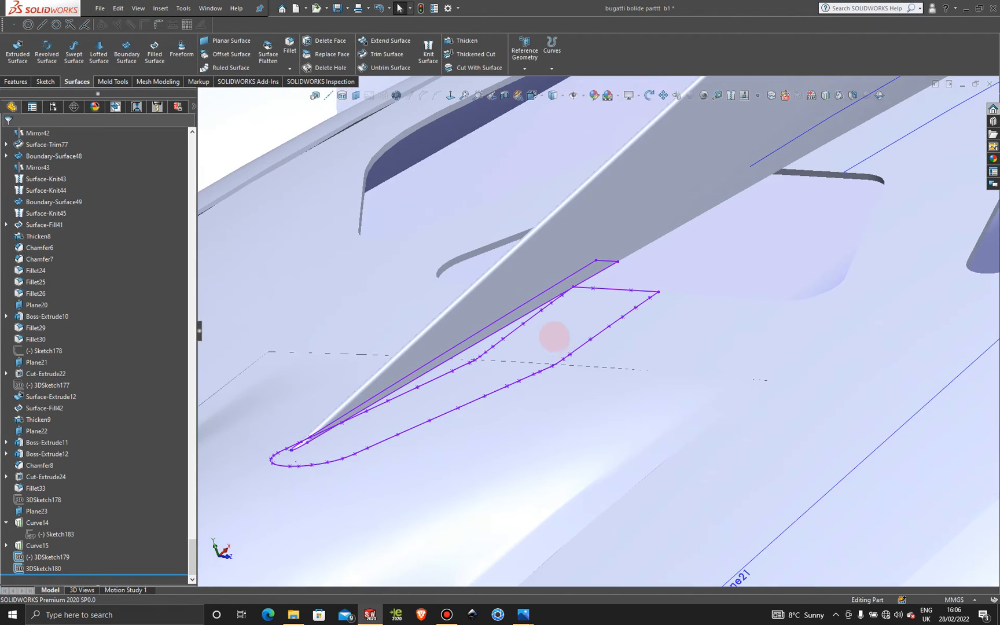
pyautogui.moveTo(554, 337); pyautogui.dragTo(595, 320, button='middle')
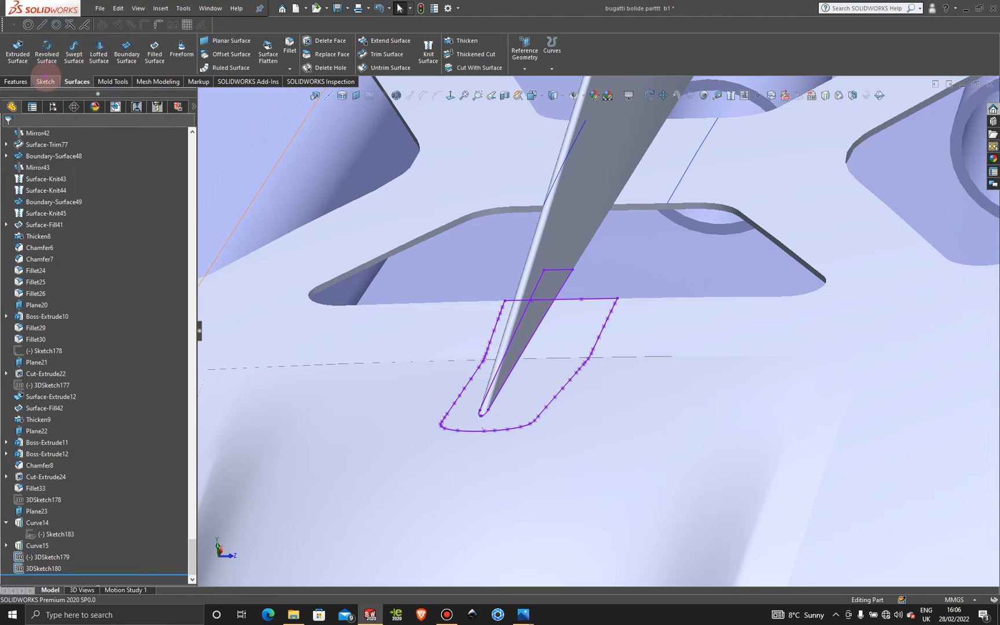
pyautogui.click(45, 81)
pyautogui.click(14, 69)
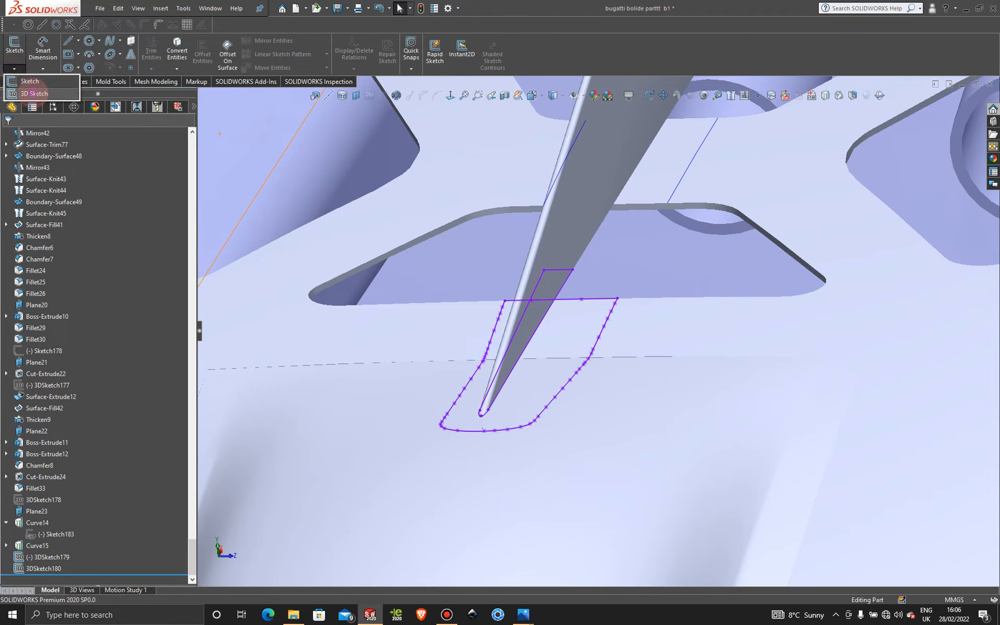
pyautogui.click(34, 95)
pyautogui.click(110, 40)
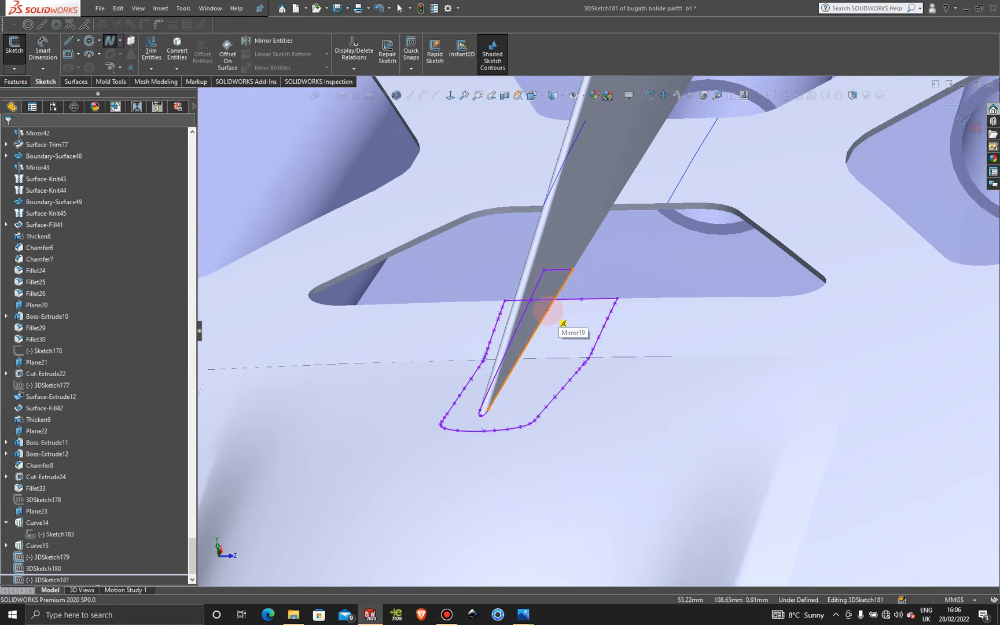
pyautogui.click(548, 311)
pyautogui.click(596, 341)
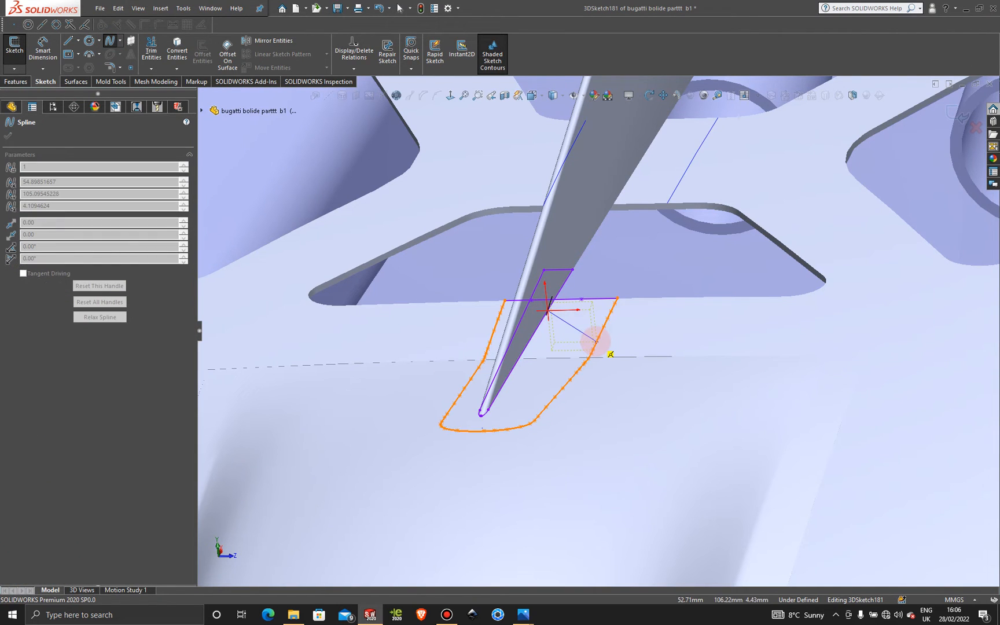
pyautogui.press('Escape')
# In the front view, move the spline's outer end along the offset profile to about X 53.16, Y 105.23, Z 4.07 mm.
pyautogui.scroll(5, 632, 376)
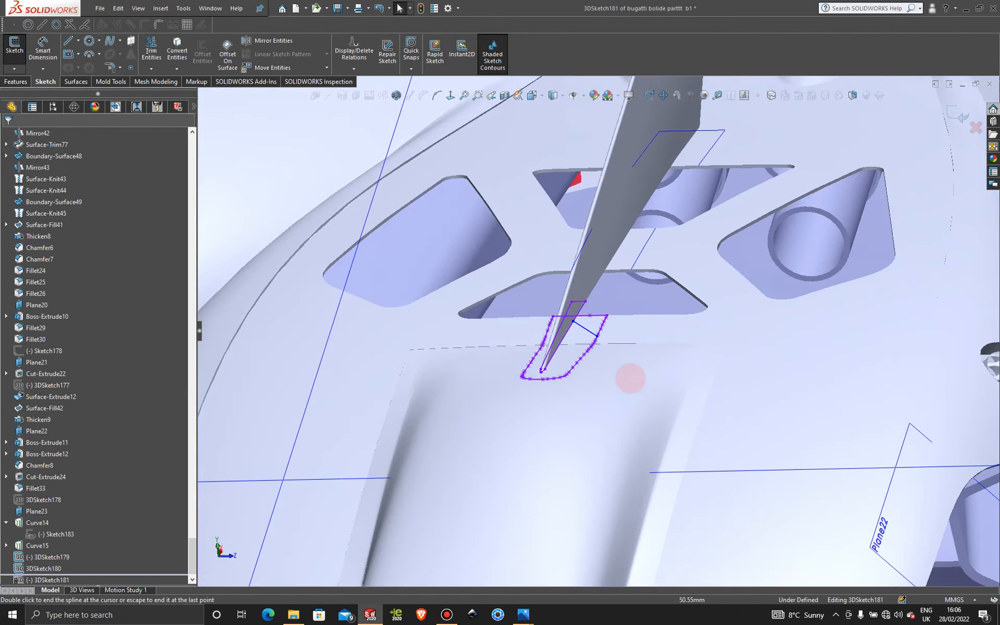
pyautogui.moveTo(593, 361)
pyautogui.mouseDown(button='middle')
pyautogui.moveTo(553, 331)
pyautogui.moveTo(535, 376)
pyautogui.mouseUp(button='middle')
pyautogui.press('space')
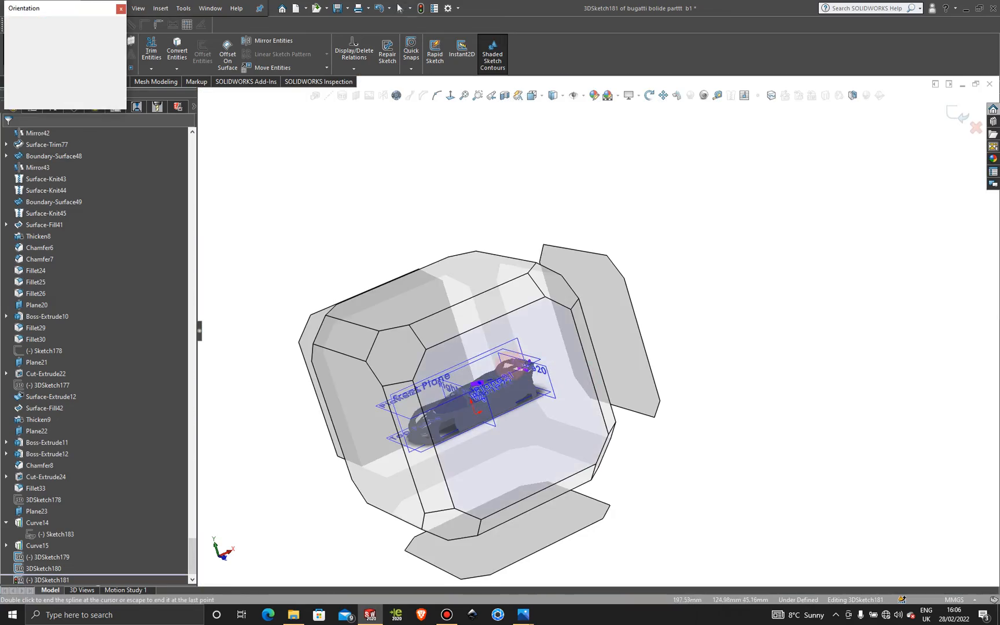
pyautogui.click(519, 362)
pyautogui.scroll(-10, 648, 320)
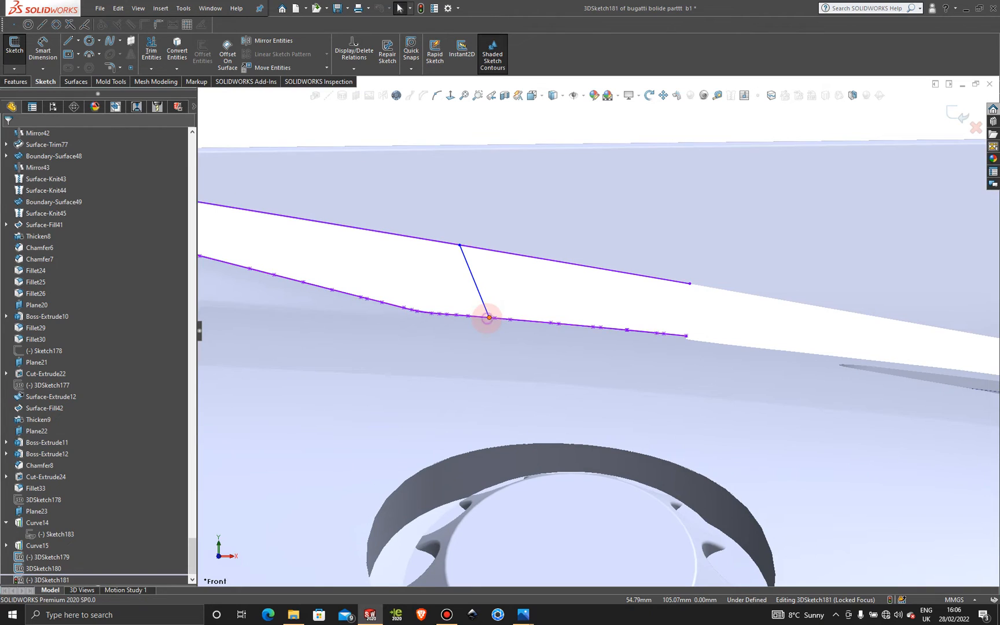
pyautogui.moveTo(489, 317); pyautogui.dragTo(453, 307)
# In the left view, bend the spline into a concave curve, aiming its lower end's tangent inward at about -124° and 82°.
pyautogui.scroll(5, 460, 321)
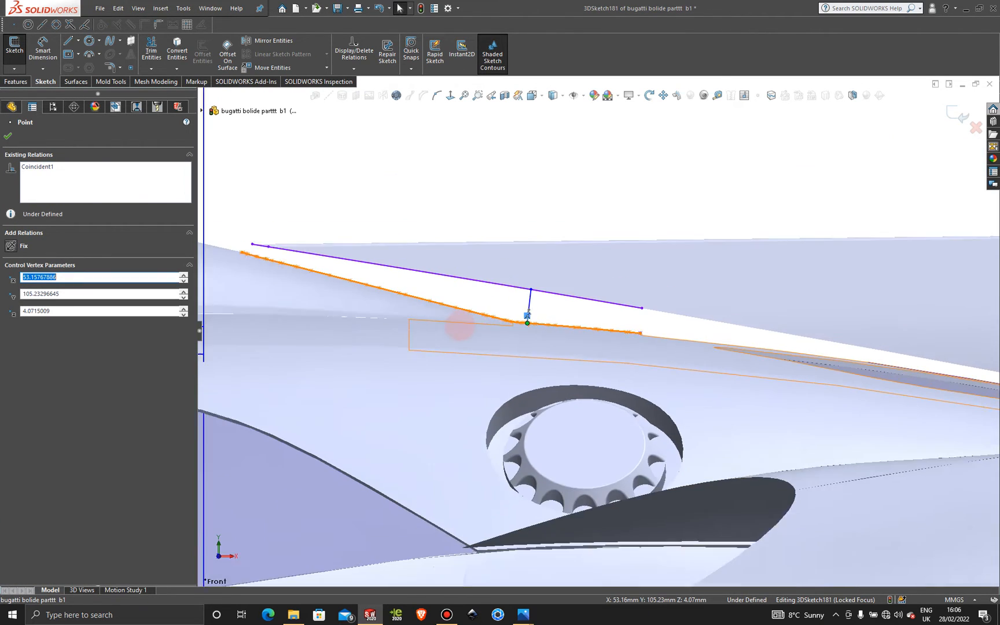
pyautogui.moveTo(539, 351)
pyautogui.mouseDown(button='middle')
pyautogui.moveTo(579, 379)
pyautogui.moveTo(592, 412)
pyautogui.mouseUp(button='middle')
pyautogui.scroll(-5, 252, 157)
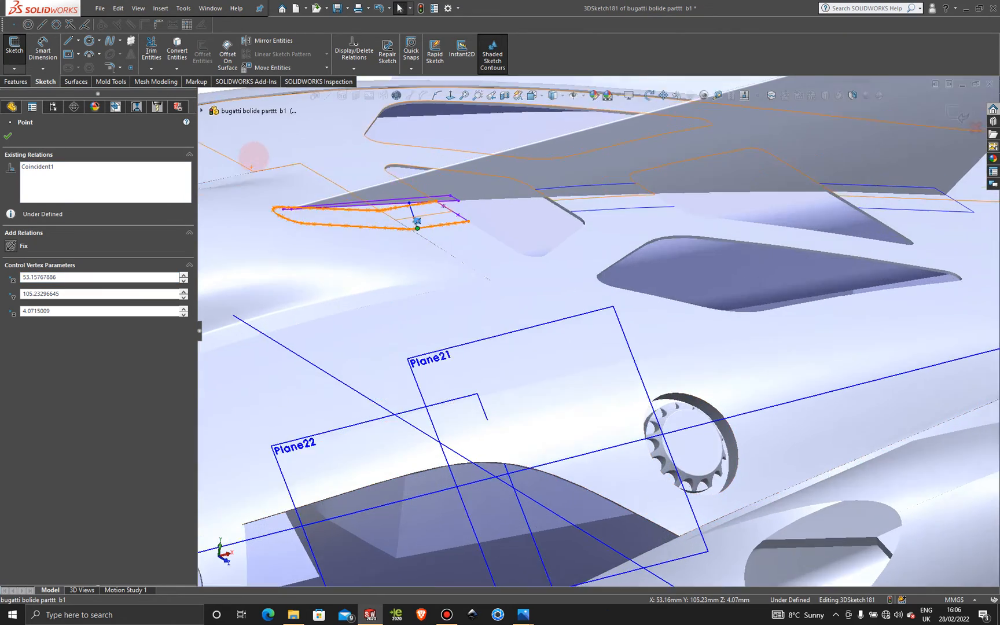
pyautogui.scroll(-4, 663, 275)
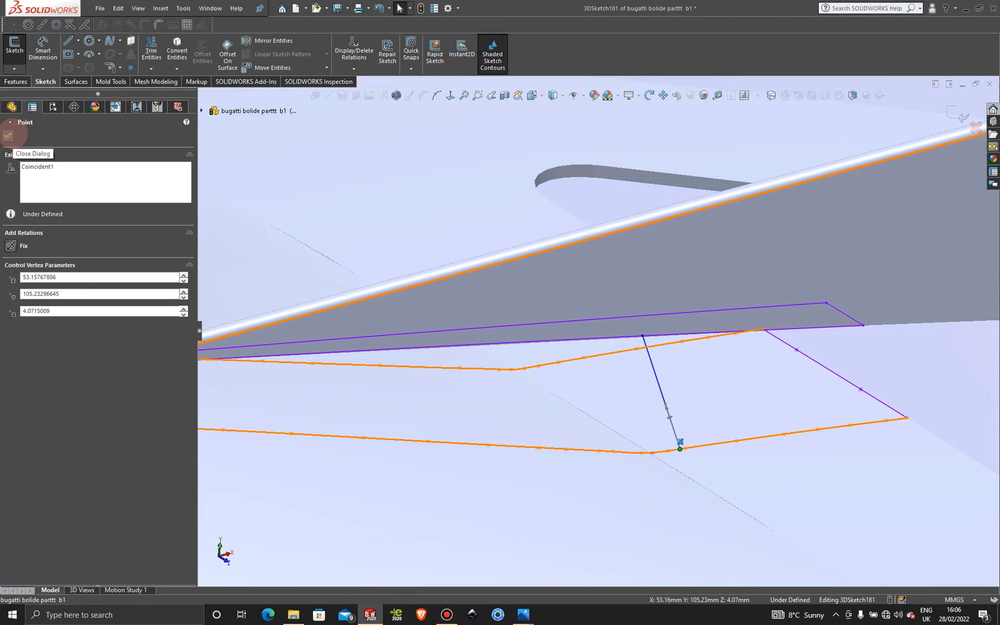
pyautogui.moveTo(569, 405); pyautogui.dragTo(446, 394, button='middle')
pyautogui.press('space')
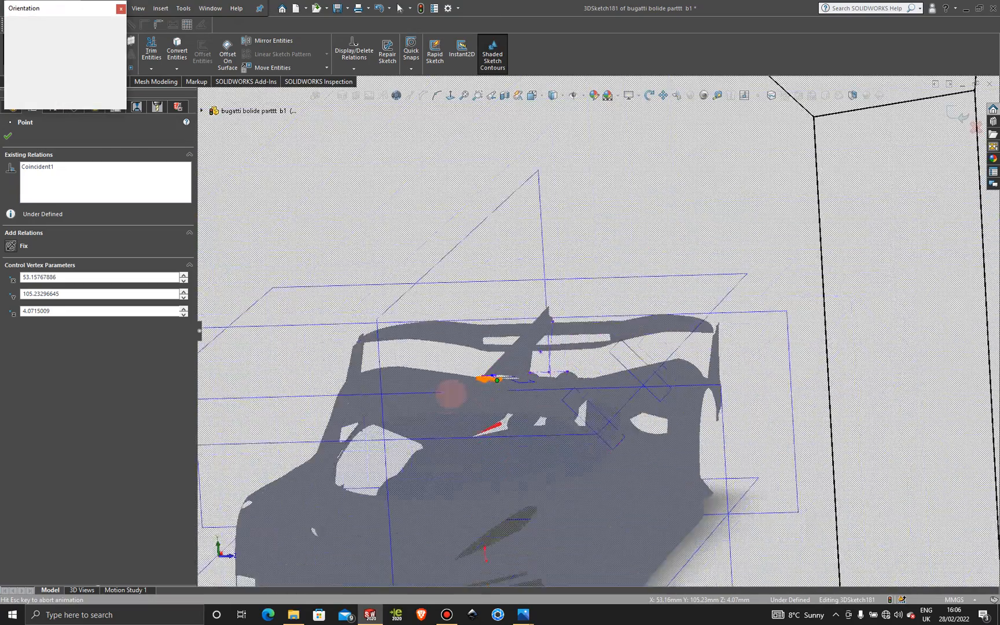
pyautogui.click(478, 400)
pyautogui.scroll(-5, 654, 284)
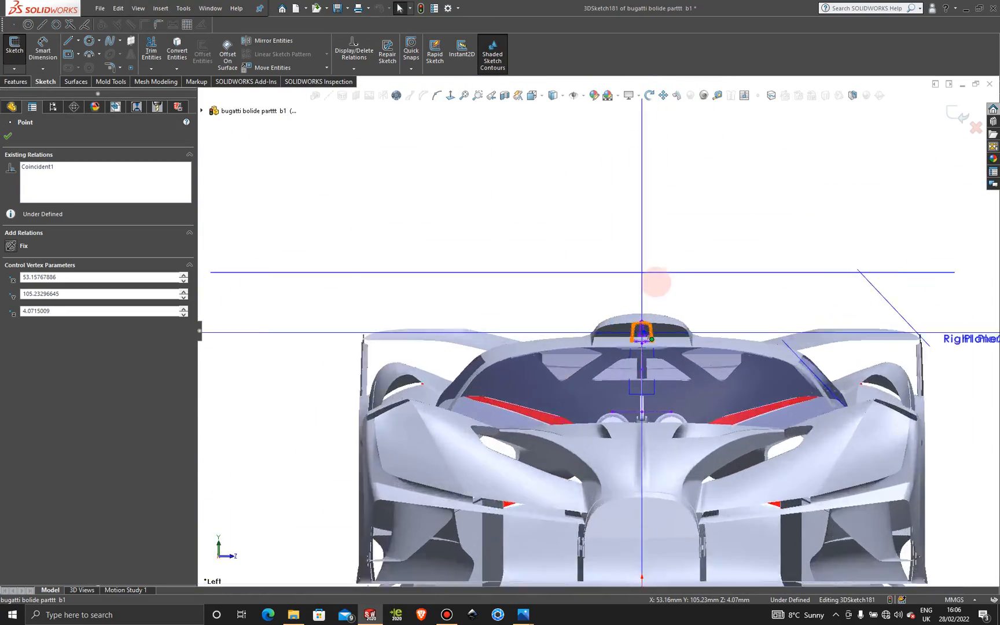
pyautogui.scroll(-5, 640, 380)
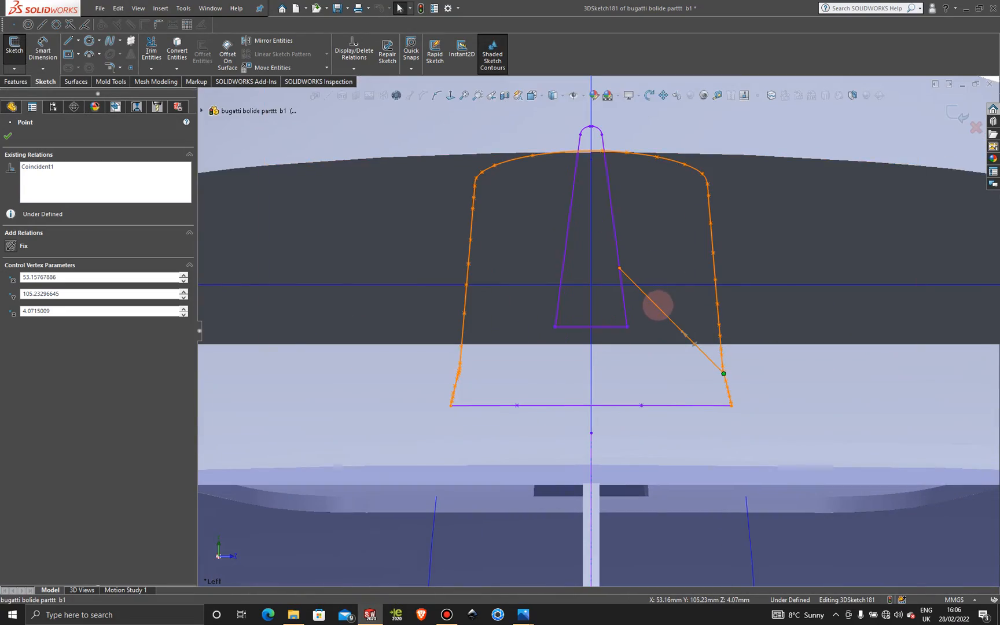
pyautogui.click(657, 306)
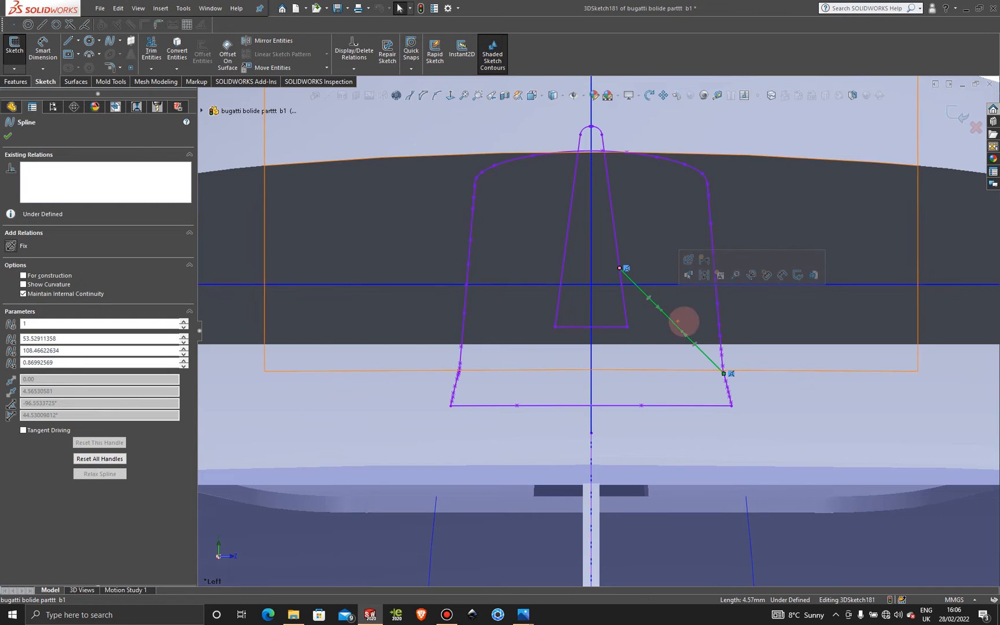
pyautogui.moveTo(683, 331); pyautogui.dragTo(666, 368)
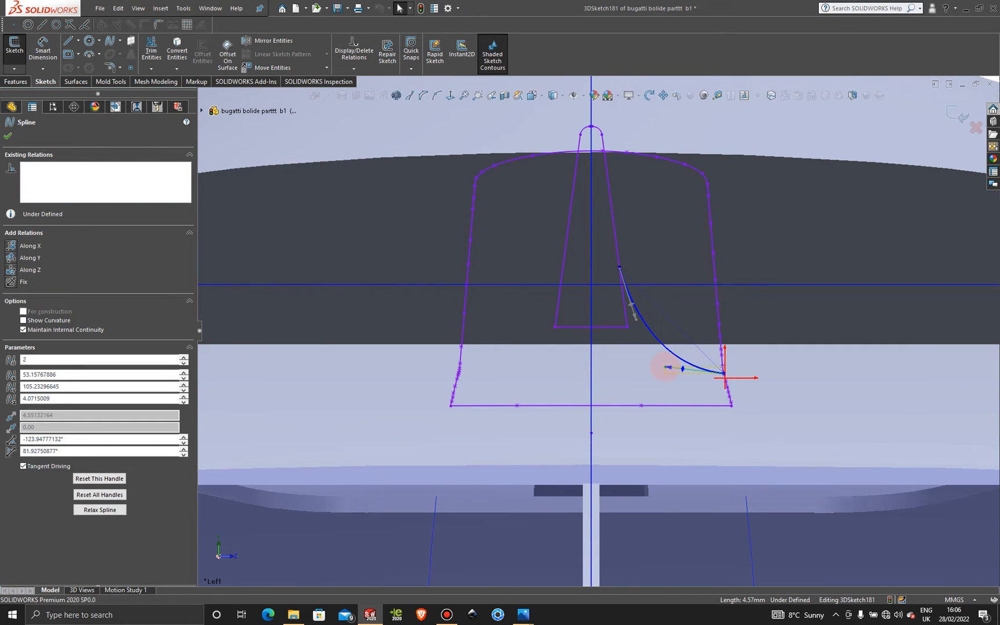
# Exit the 3D sketch that holds the connecting spline.
pyautogui.scroll(6, 665, 275)
pyautogui.moveTo(644, 273); pyautogui.dragTo(605, 330, button='middle')
pyautogui.moveTo(873, 169); pyautogui.dragTo(761, 232, button='middle')
pyautogui.scroll(-2, 643, 327)
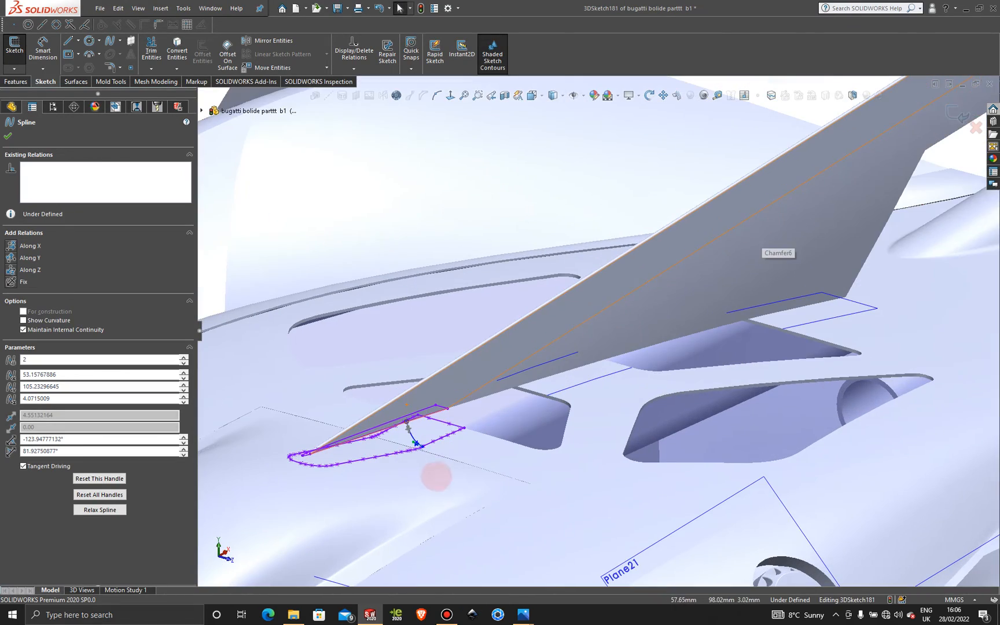
pyautogui.click(955, 114)
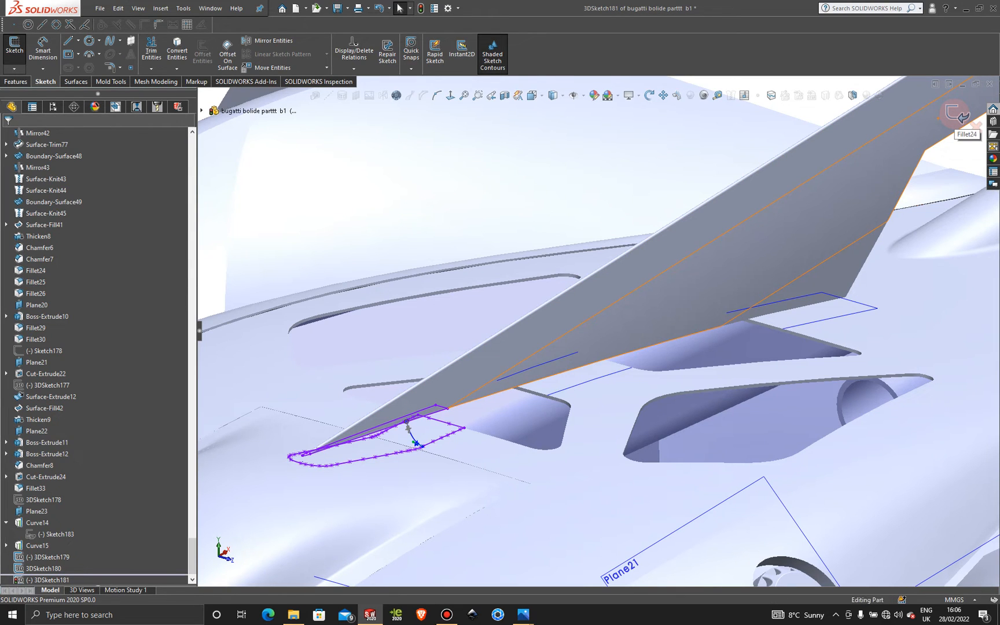
# Try a lofted surface with the fin's base outline and the offset profile as profiles and the connecting spline as guide curve.
pyautogui.scroll(5, 400, 226)
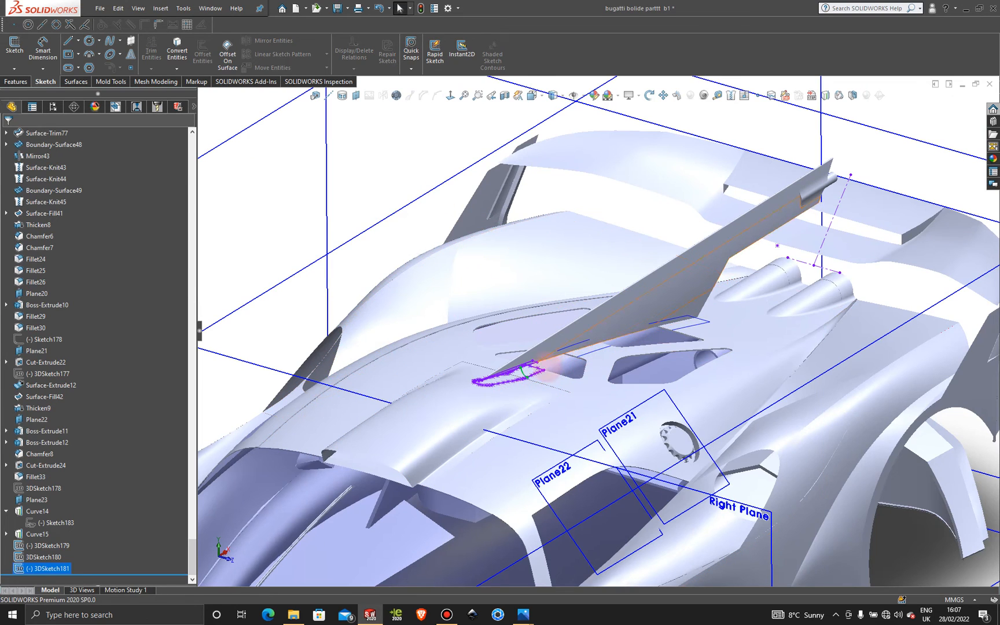
pyautogui.scroll(-5, 495, 379)
pyautogui.click(76, 82)
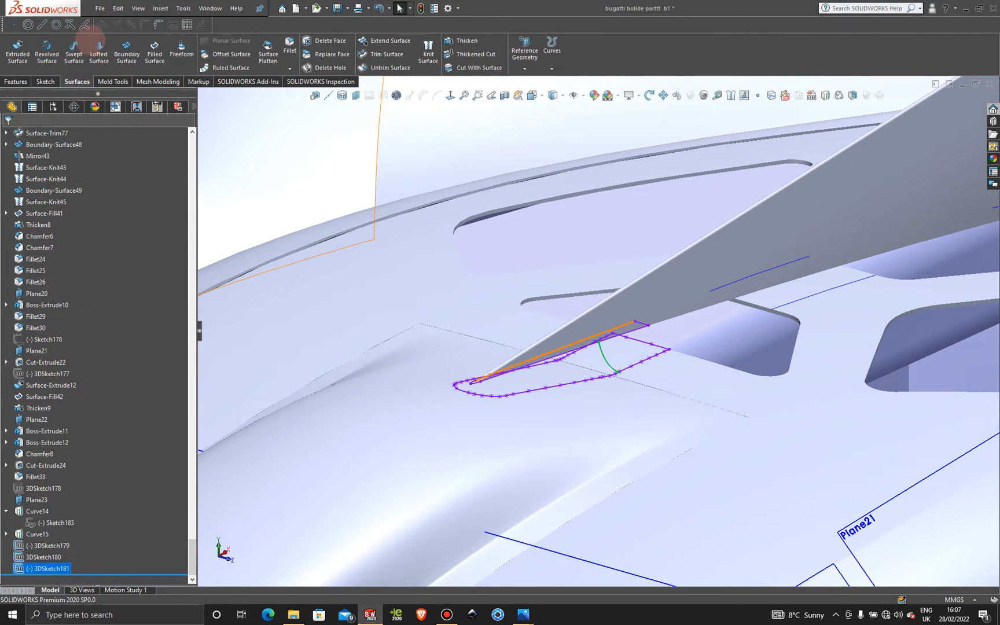
pyautogui.click(46, 51)
pyautogui.click(10, 137)
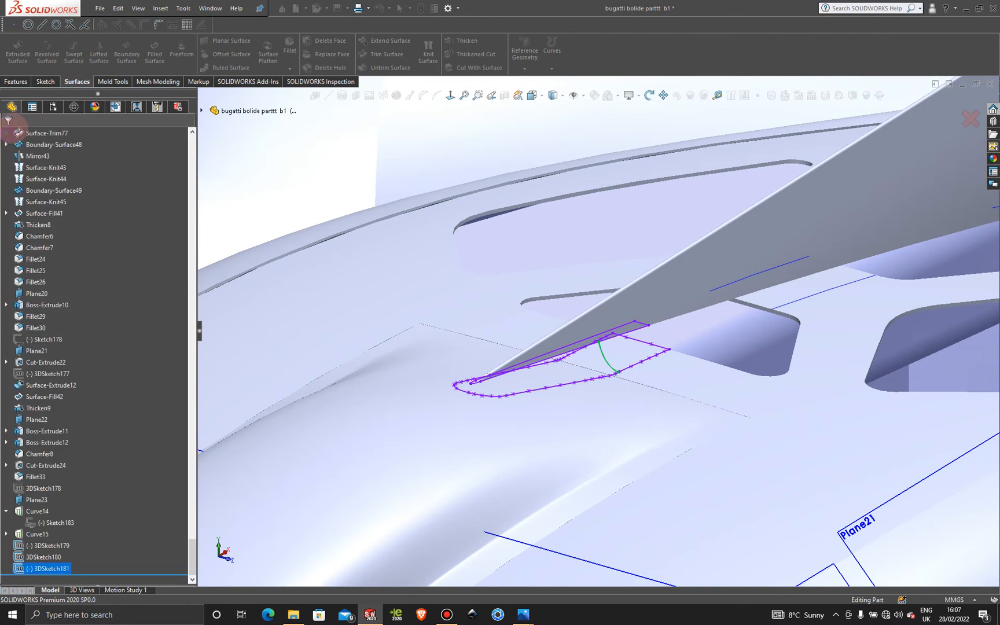
pyautogui.click(99, 48)
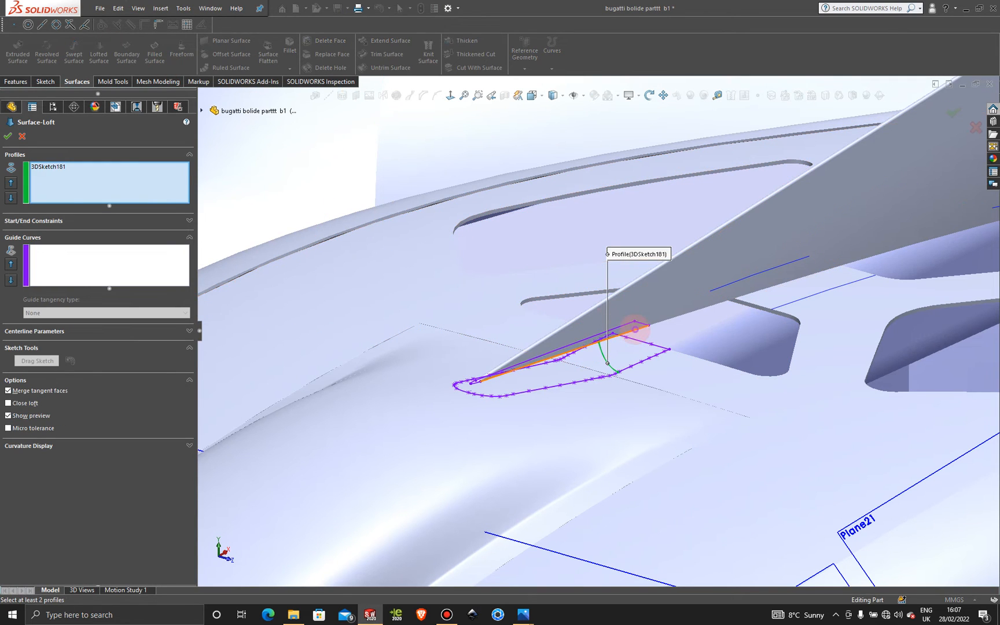
pyautogui.click(635, 330)
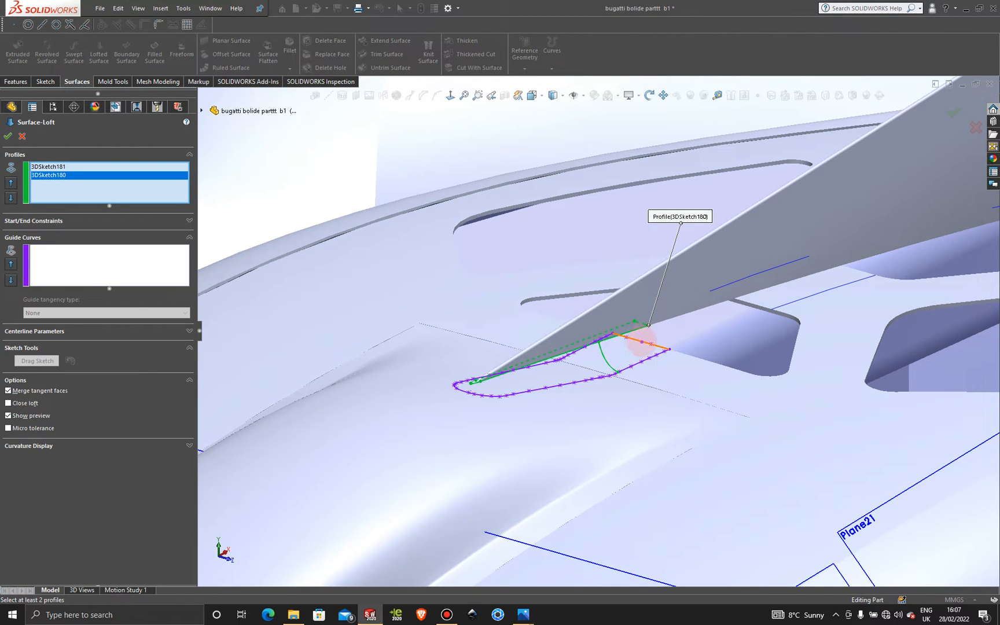
pyautogui.click(641, 343)
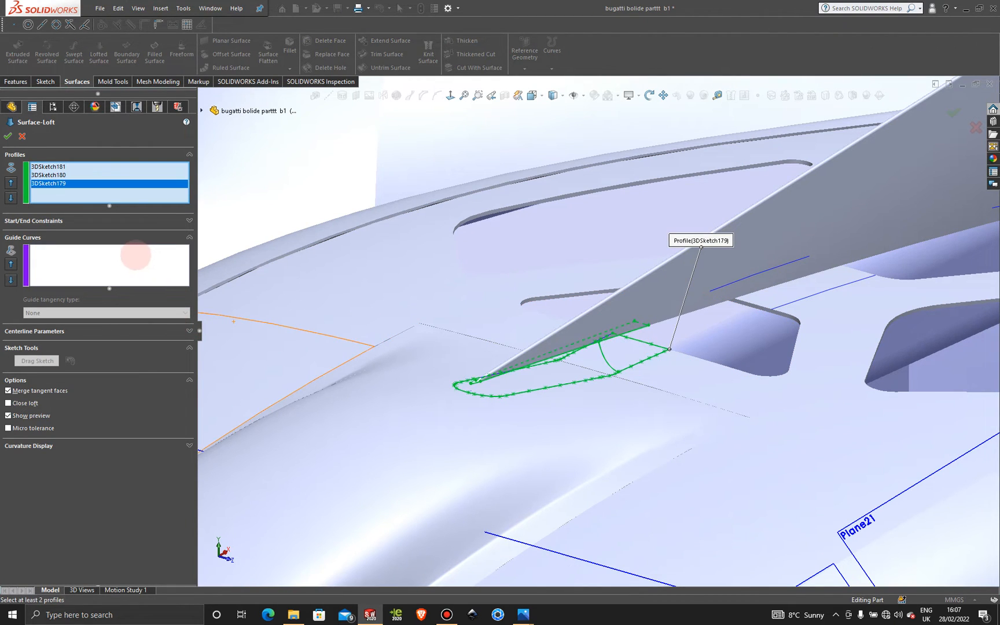
pyautogui.click(135, 255)
pyautogui.rightClick(139, 256)
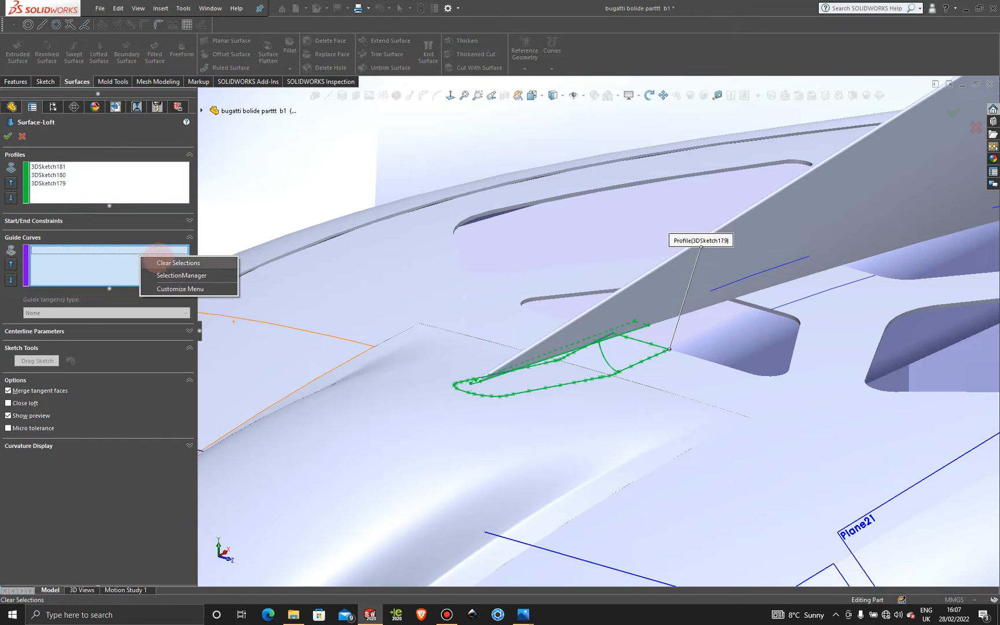
pyautogui.click(602, 355)
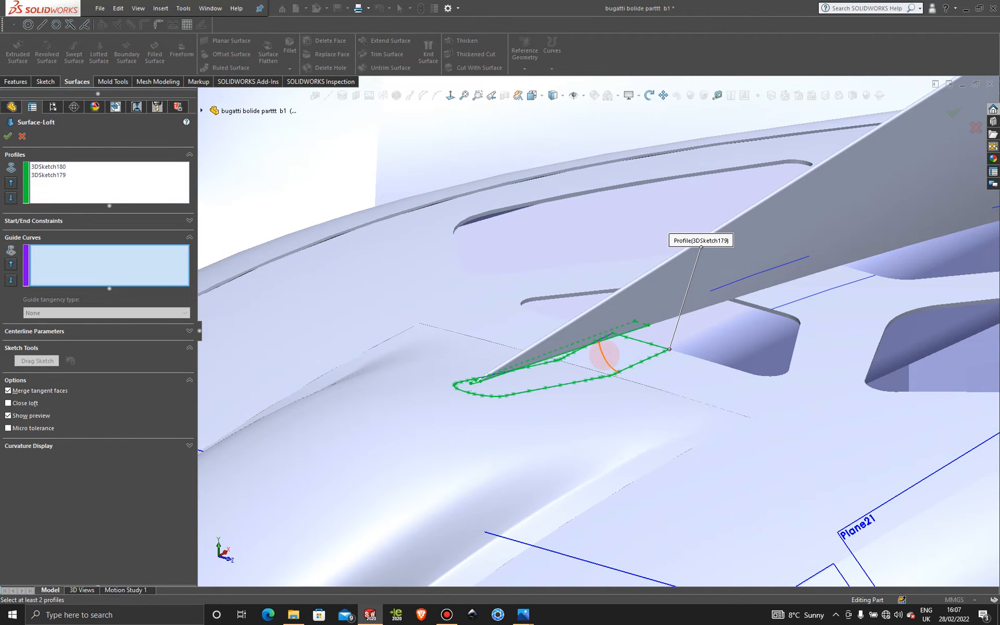
pyautogui.click(604, 355)
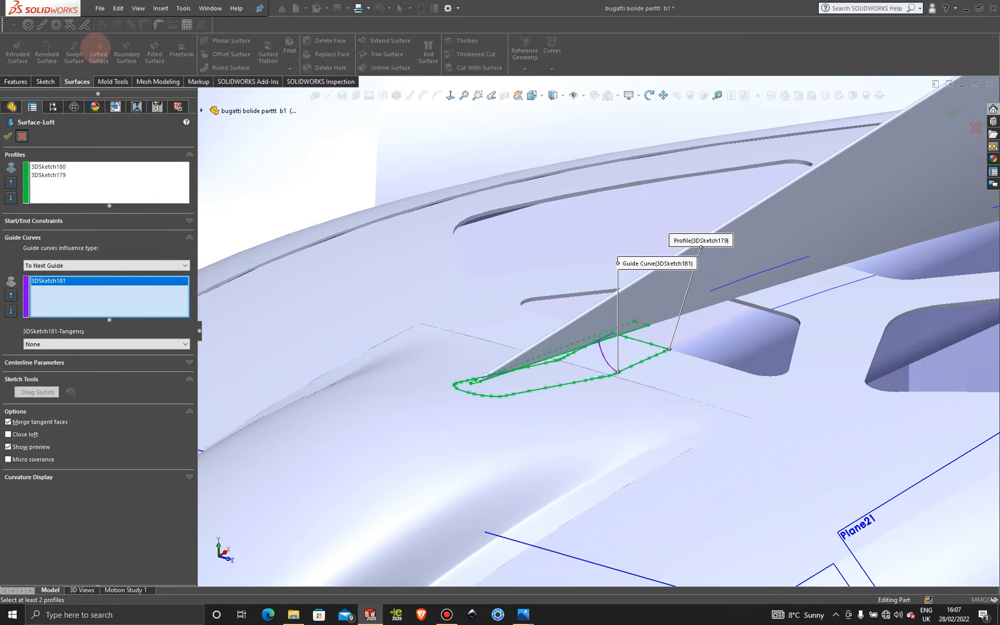
# In a new lofted surface, group-select the fin's complete base outline as the first closed profile.
pyautogui.click(99, 49)
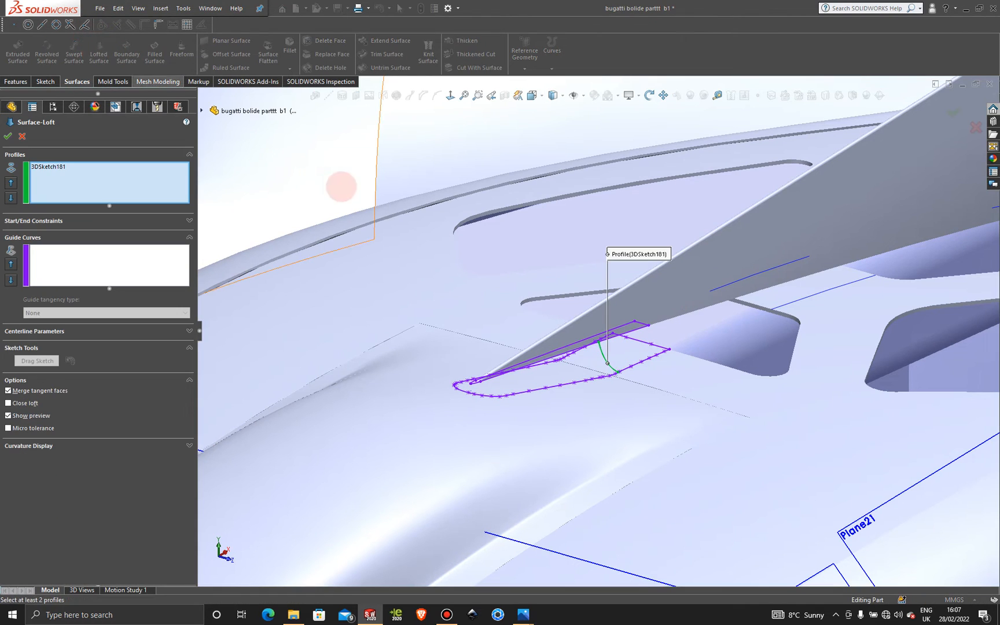
pyautogui.rightClick(119, 188)
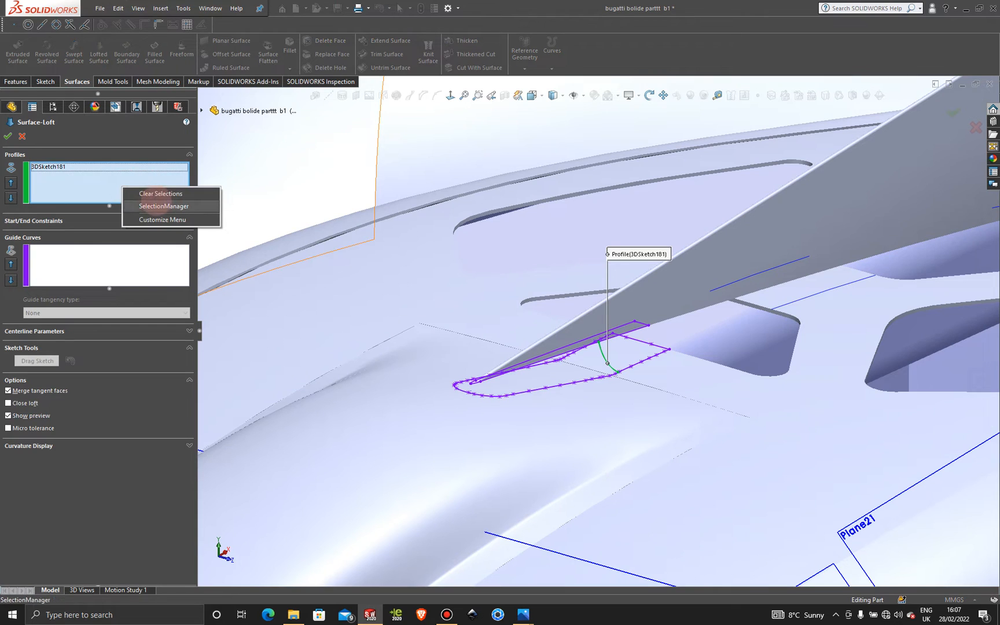
pyautogui.click(146, 194)
pyautogui.rightClick(242, 138)
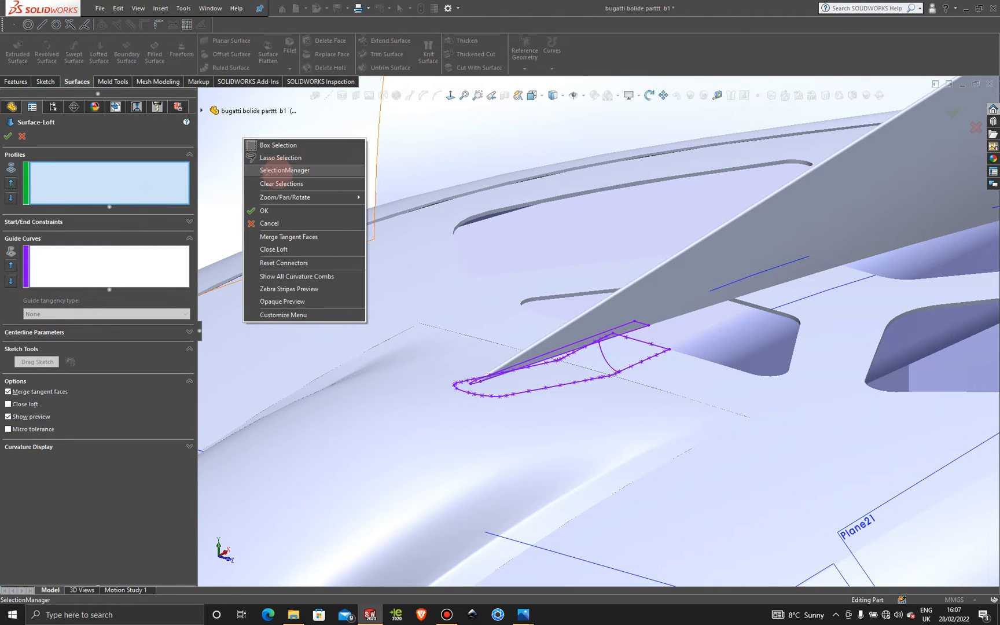
pyautogui.click(279, 170)
pyautogui.click(650, 325)
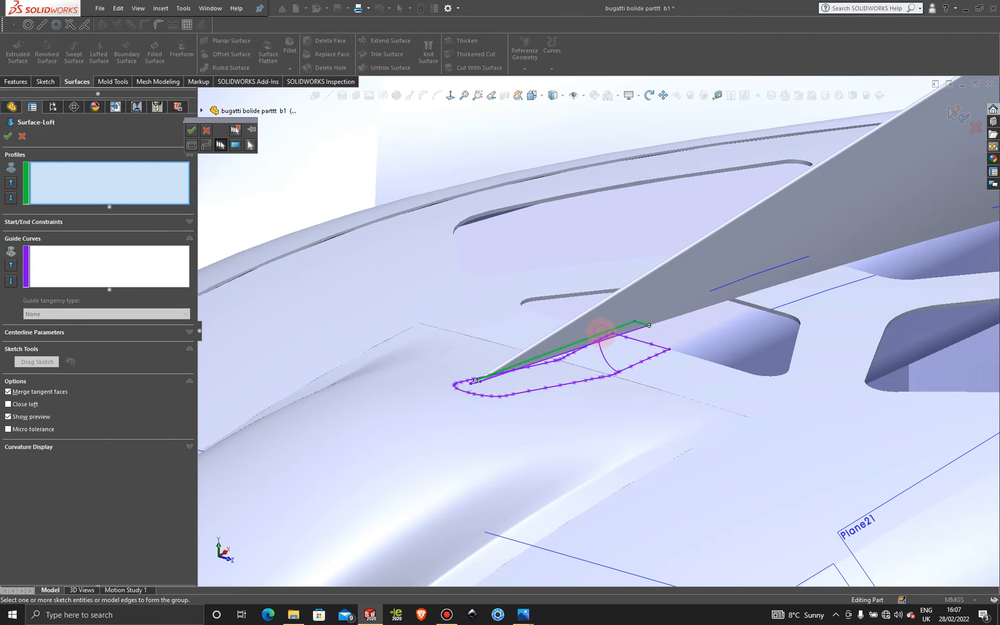
pyautogui.scroll(-8, 602, 332)
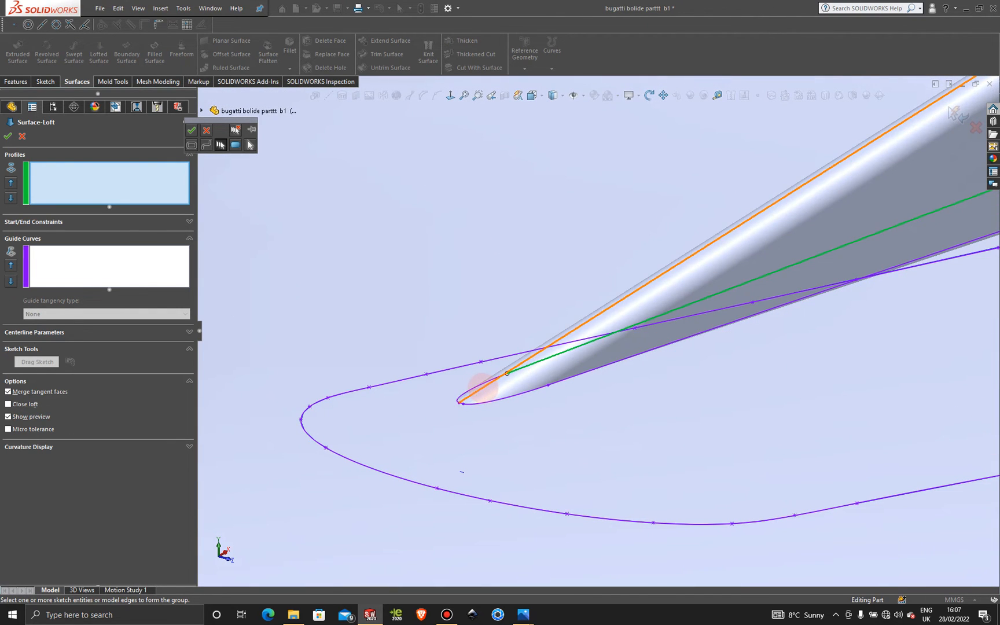
pyautogui.scroll(-3, 481, 385)
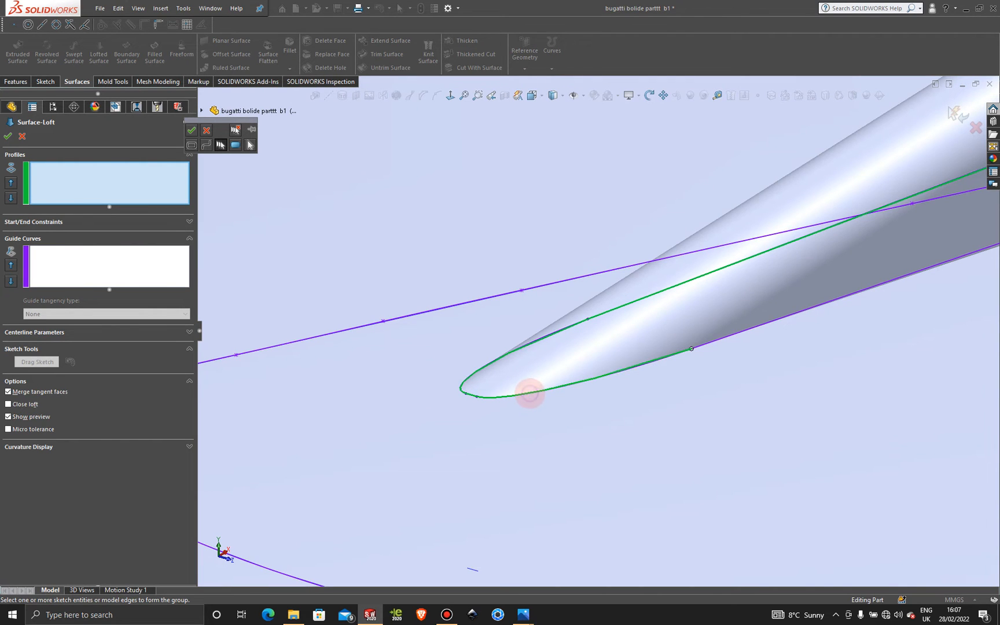
pyautogui.scroll(5, 745, 335)
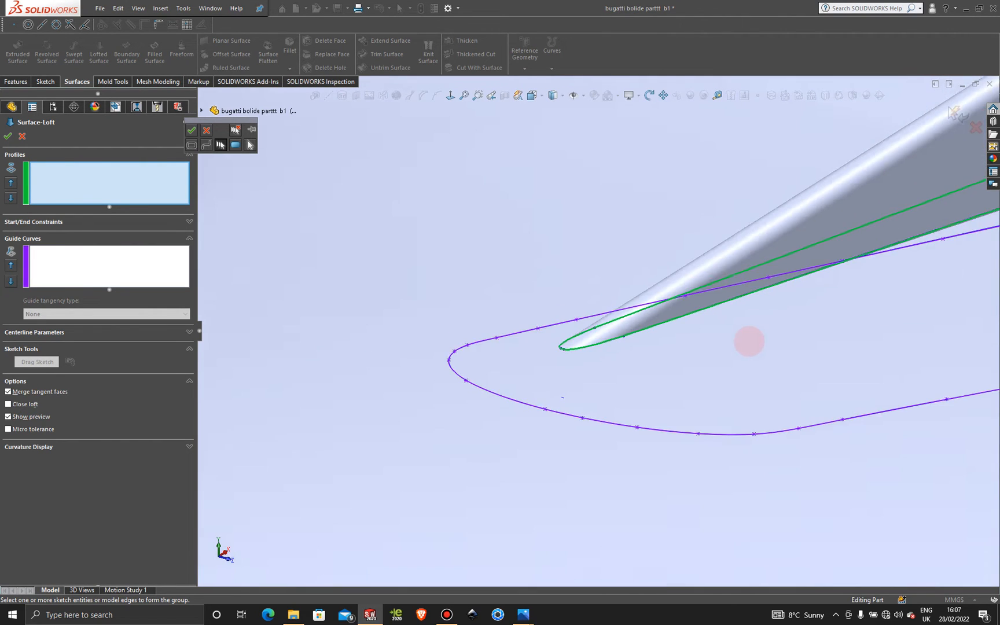
pyautogui.scroll(-3, 797, 277)
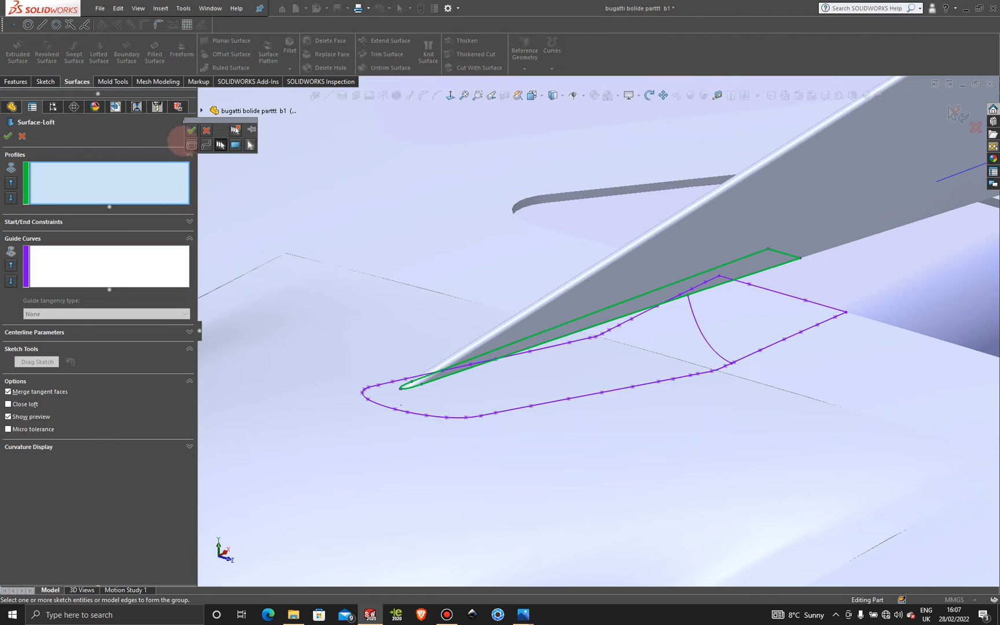
pyautogui.click(192, 130)
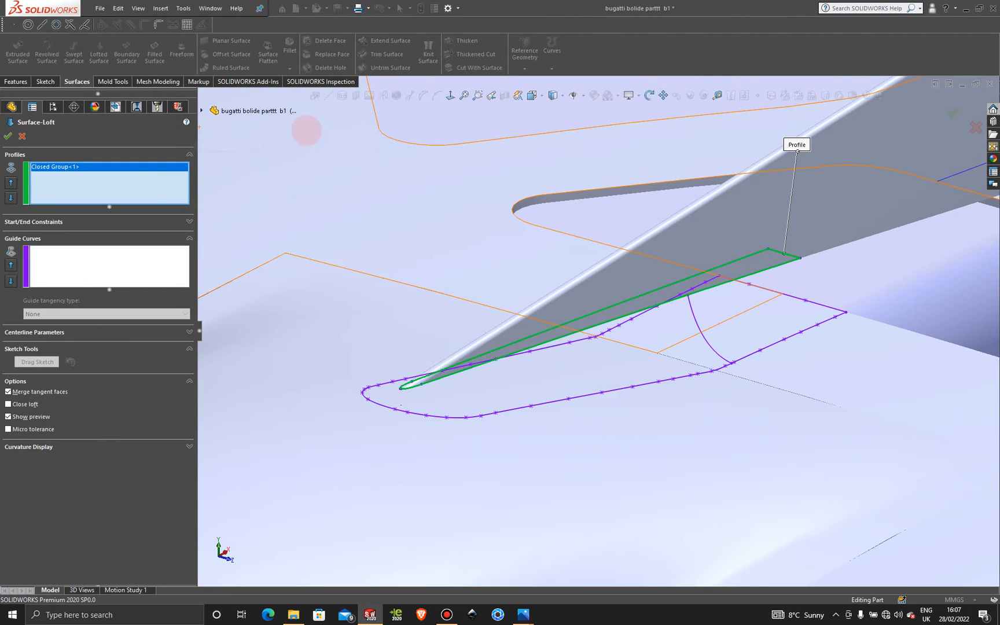
# Group-select the surrounding offset profile as the loft's second closed profile.
pyautogui.rightClick(344, 151)
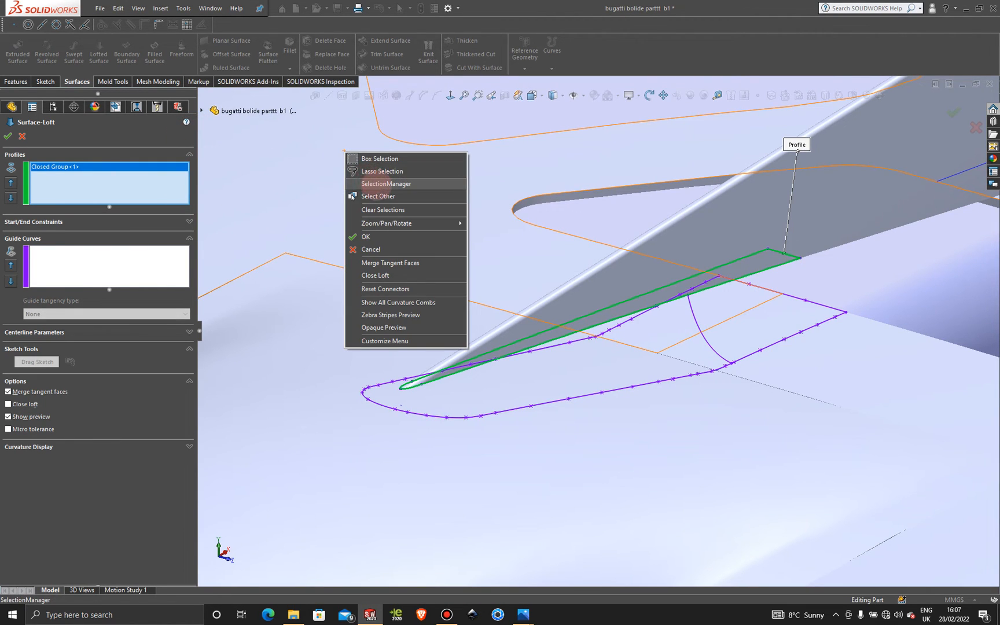
pyautogui.click(377, 184)
pyautogui.scroll(-5, 388, 364)
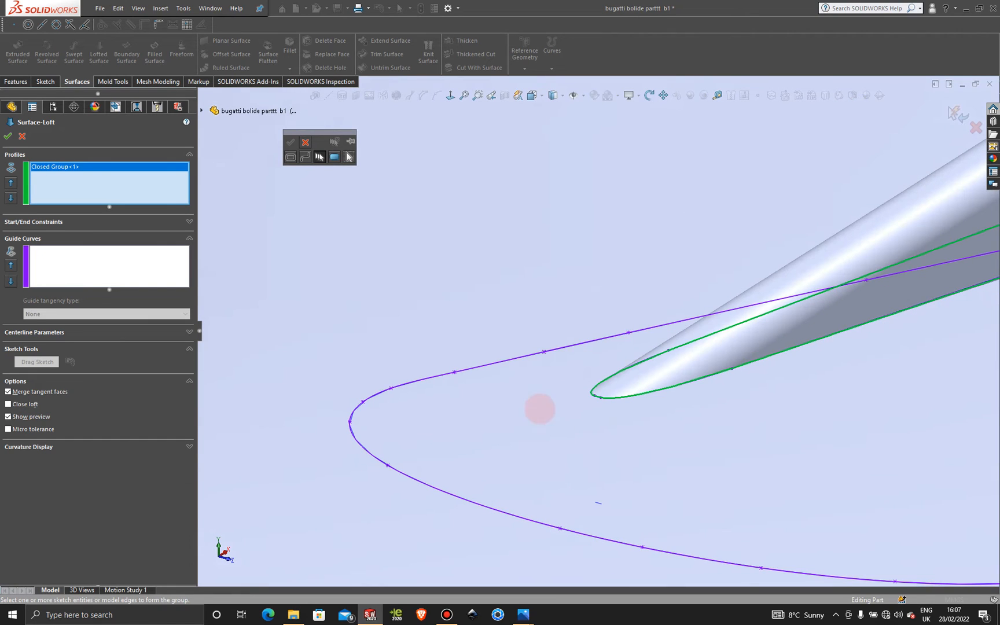
pyautogui.click(527, 357)
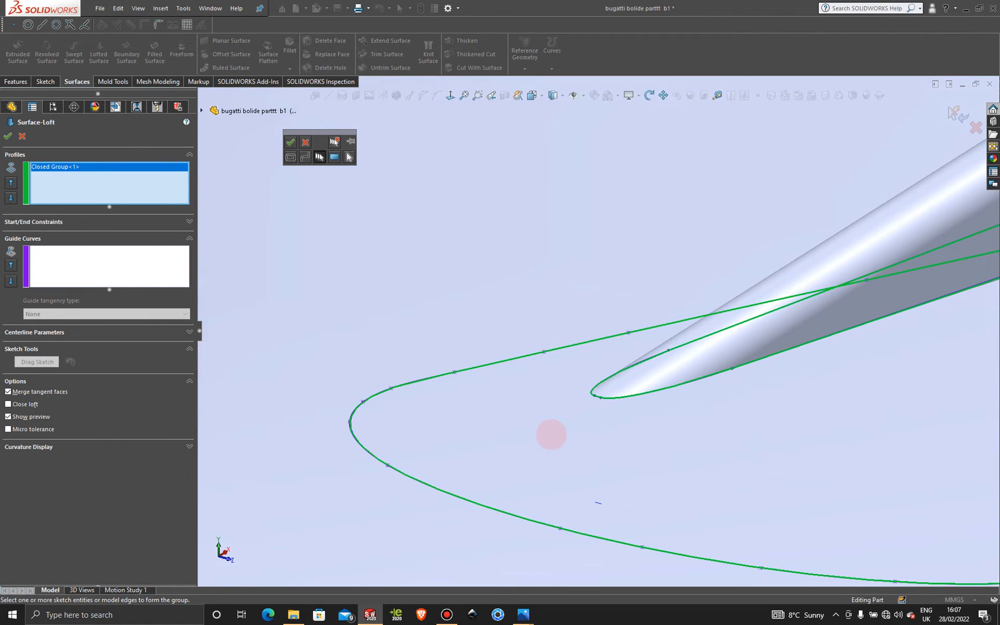
pyautogui.moveTo(549, 435); pyautogui.dragTo(567, 433, button='middle')
pyautogui.scroll(6, 567, 433)
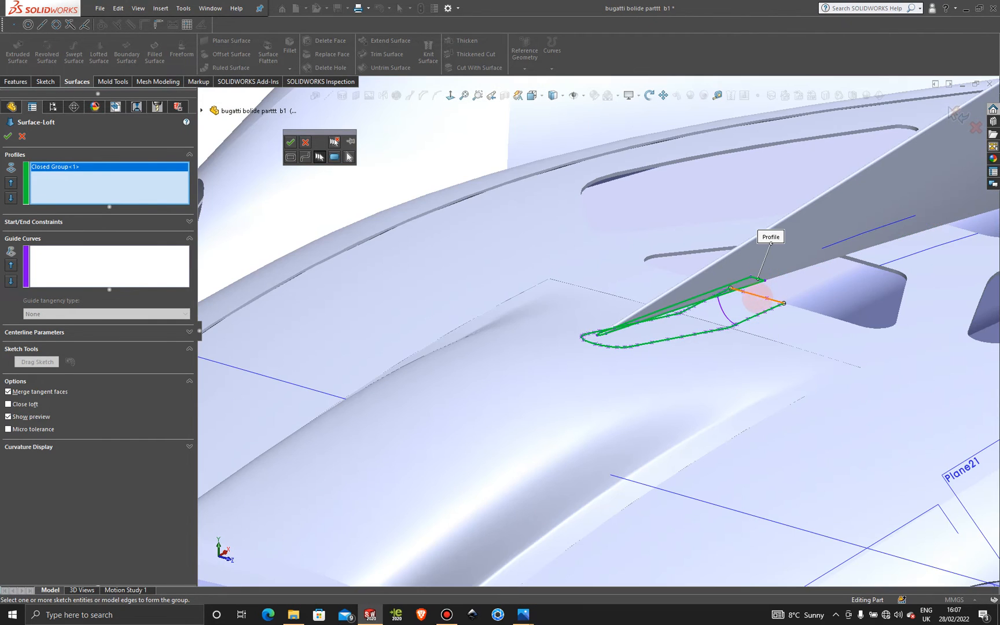
pyautogui.scroll(-3, 757, 298)
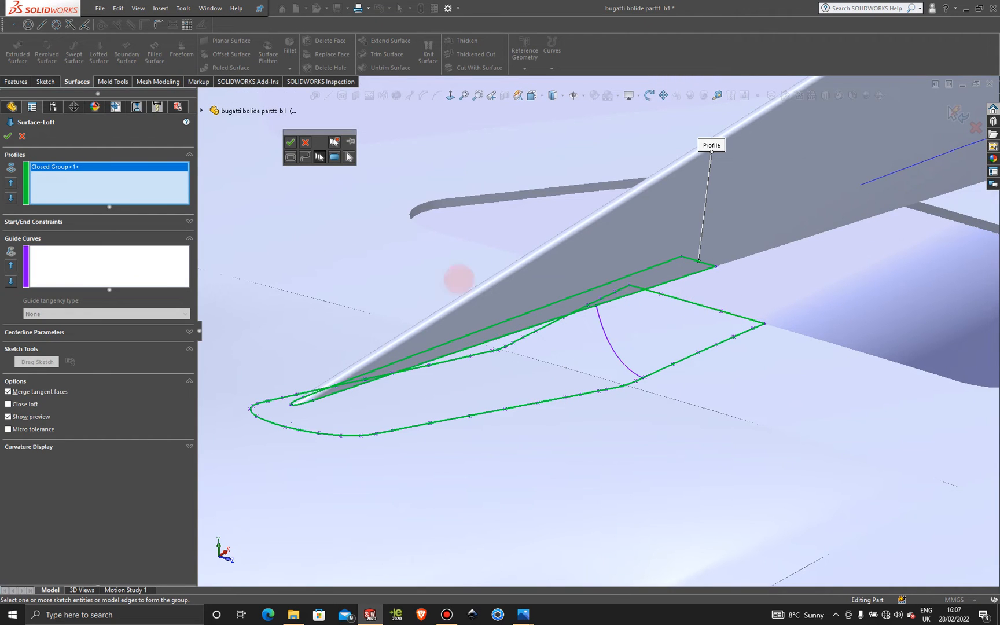
pyautogui.click(290, 142)
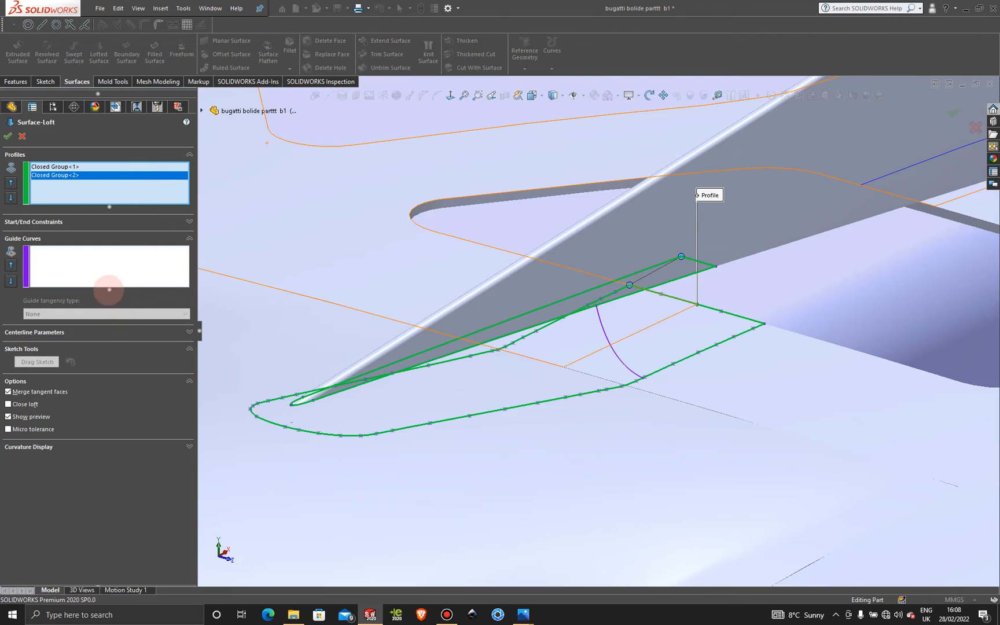
# Try the connecting spline as the loft's guide curve, with the connector moved to the rounded tips of both profiles.
pyautogui.click(99, 268)
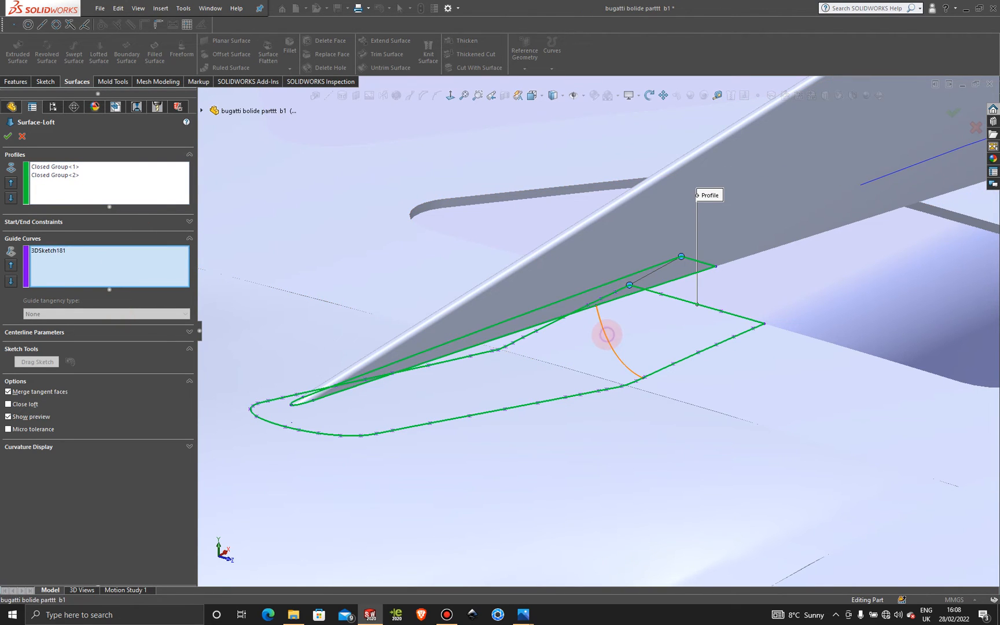
pyautogui.scroll(1, 542, 348)
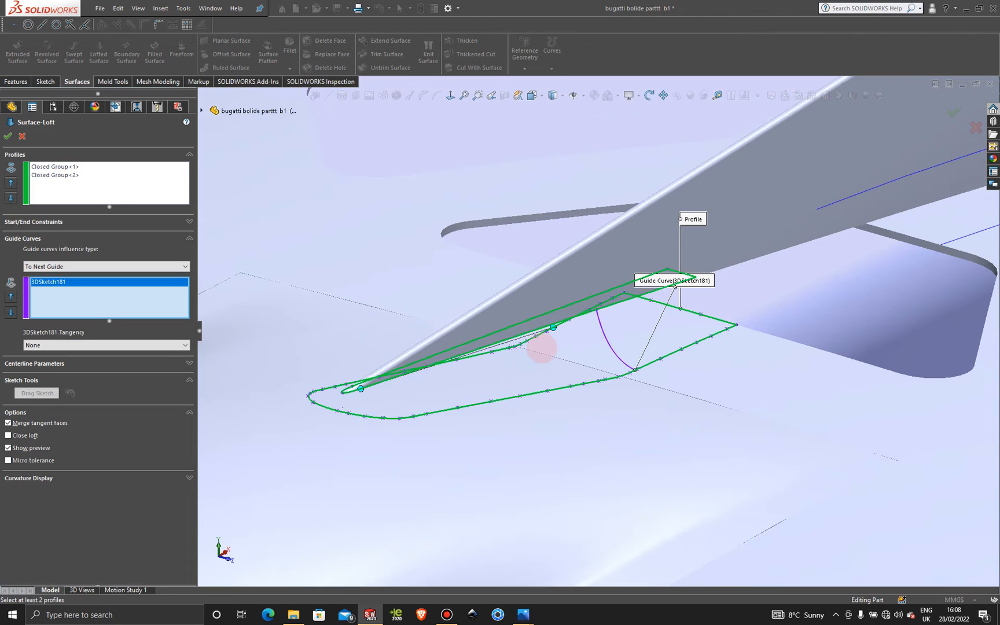
pyautogui.moveTo(541, 348); pyautogui.dragTo(637, 347, button='middle')
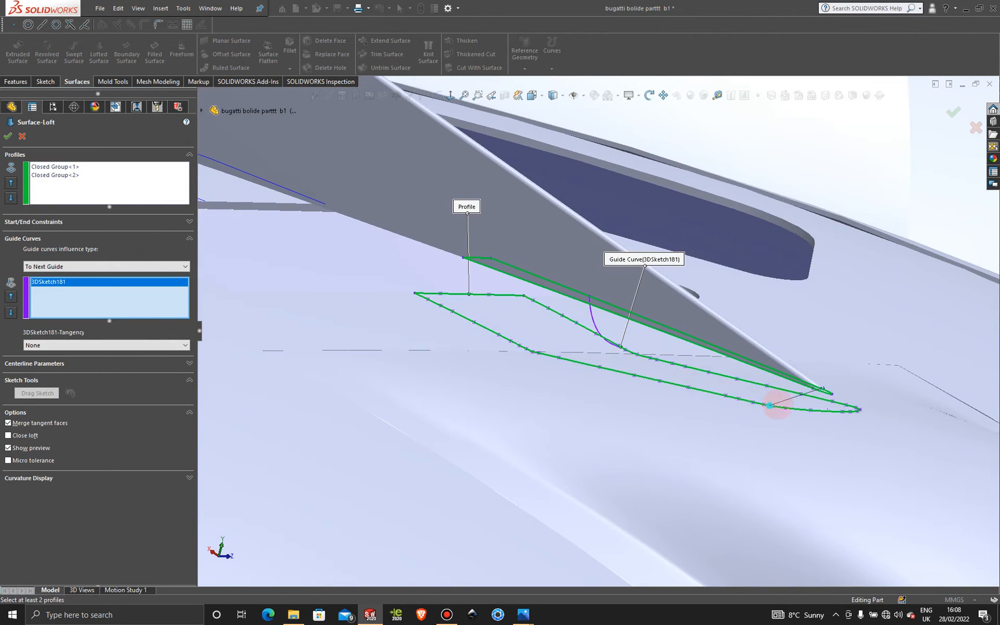
pyautogui.moveTo(810, 411); pyautogui.dragTo(518, 433, button='middle')
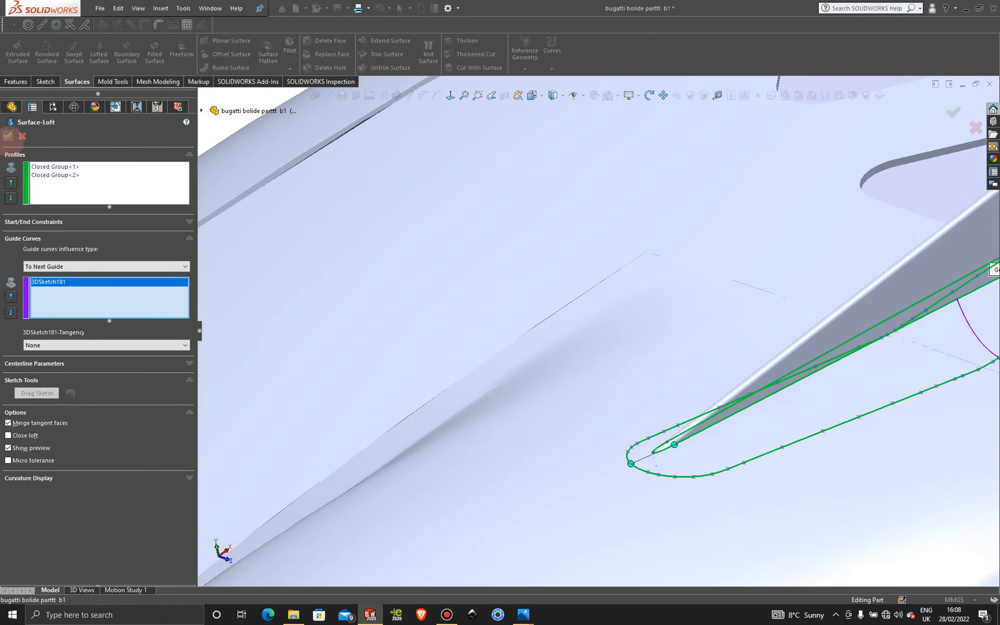
pyautogui.click(22, 136)
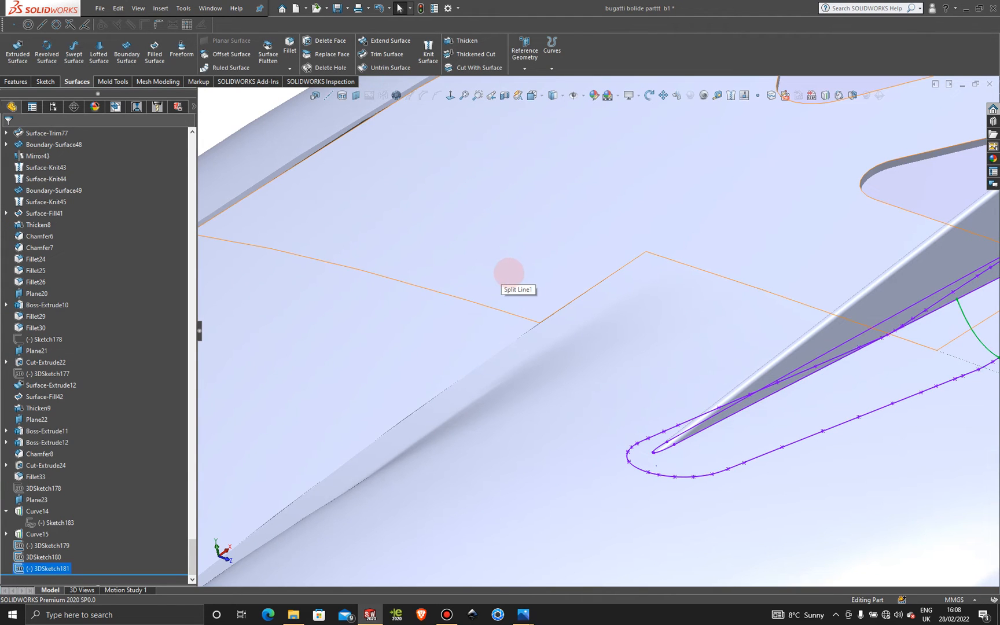
pyautogui.scroll(3, 510, 252)
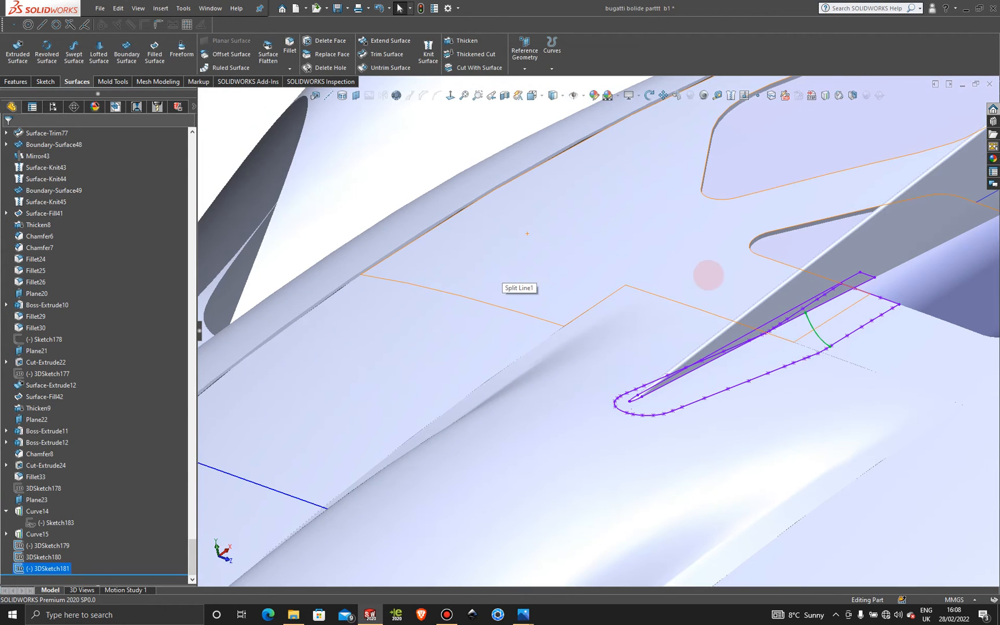
pyautogui.scroll(-4, 868, 330)
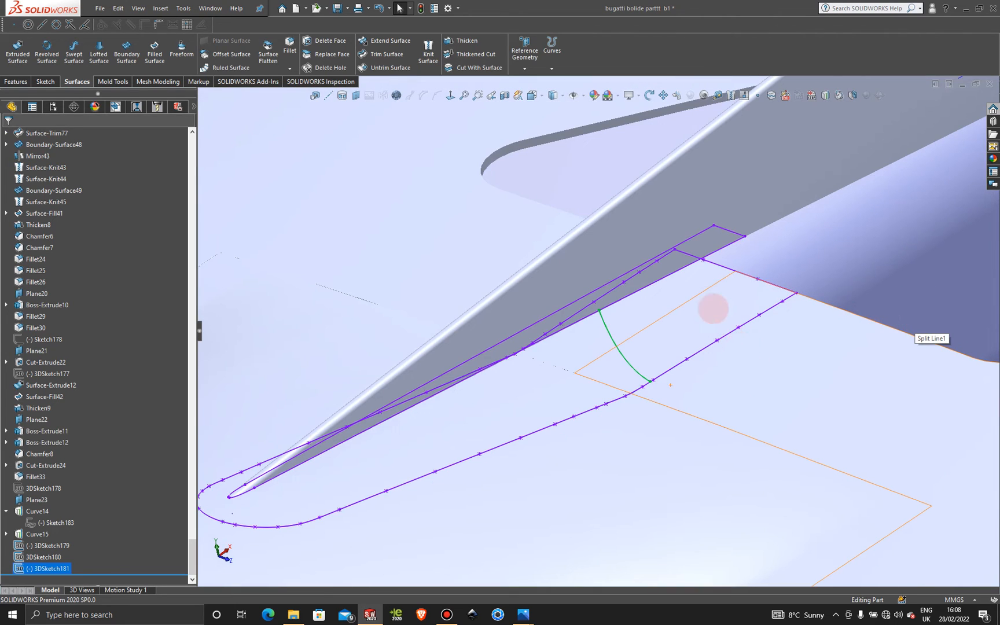
pyautogui.moveTo(666, 321)
pyautogui.mouseDown(button='middle')
pyautogui.moveTo(654, 317)
pyautogui.moveTo(672, 319)
pyautogui.mouseUp(button='middle')
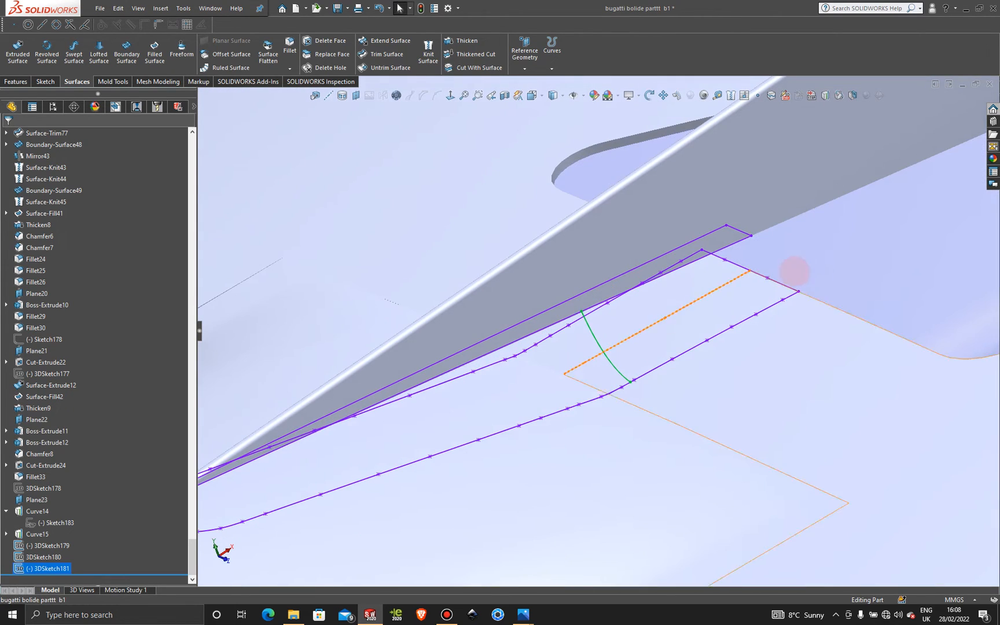
pyautogui.scroll(4, 780, 307)
pyautogui.scroll(3, 779, 308)
pyautogui.click(241, 165)
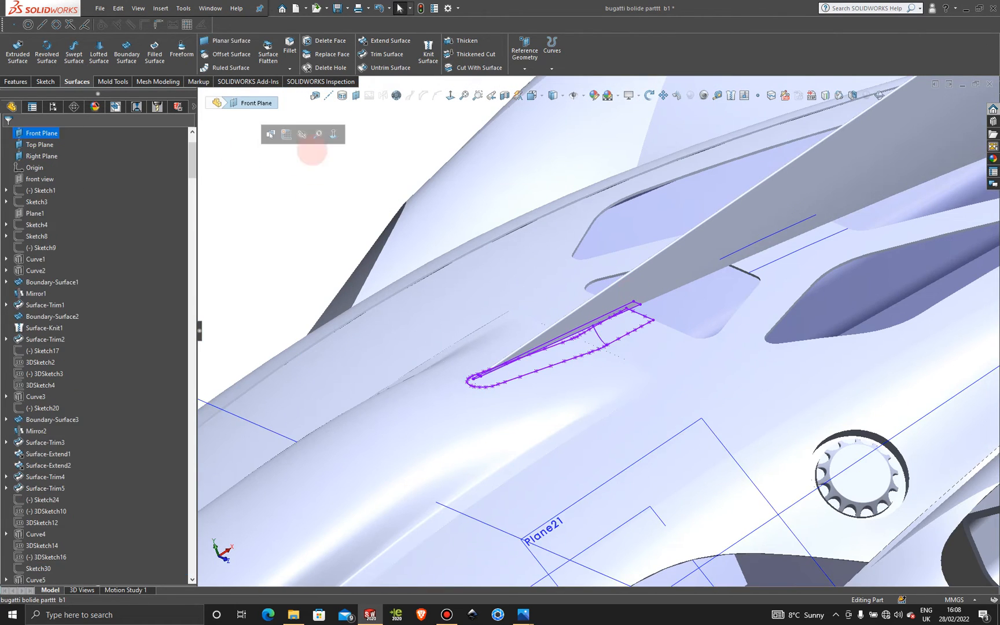
pyautogui.scroll(-2, 677, 292)
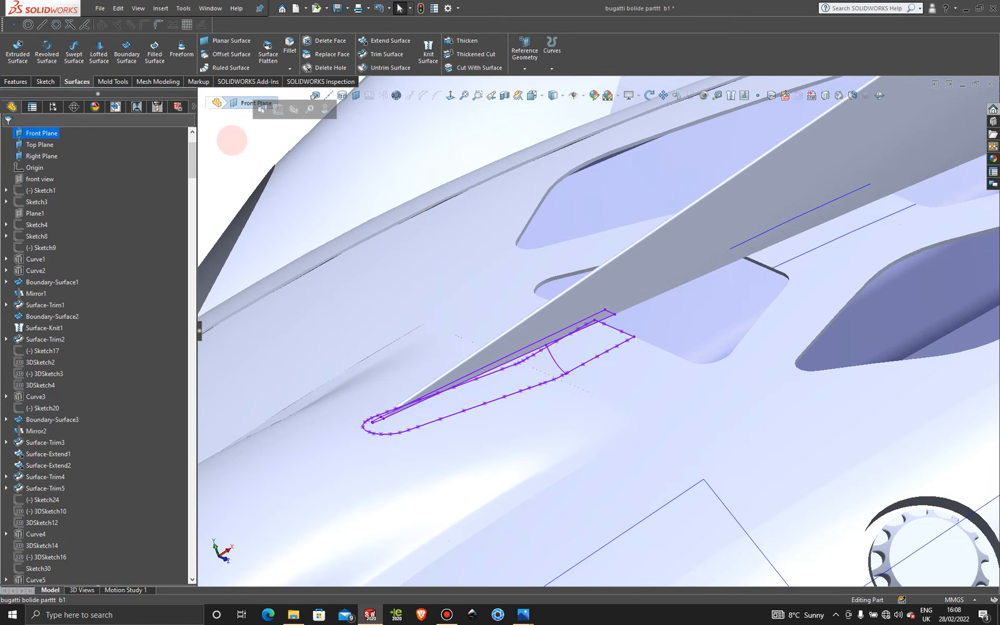
# Start a boundary surface and group-select the near long edge of the fin's base outline as its first Direction 1 curve.
pyautogui.click(127, 47)
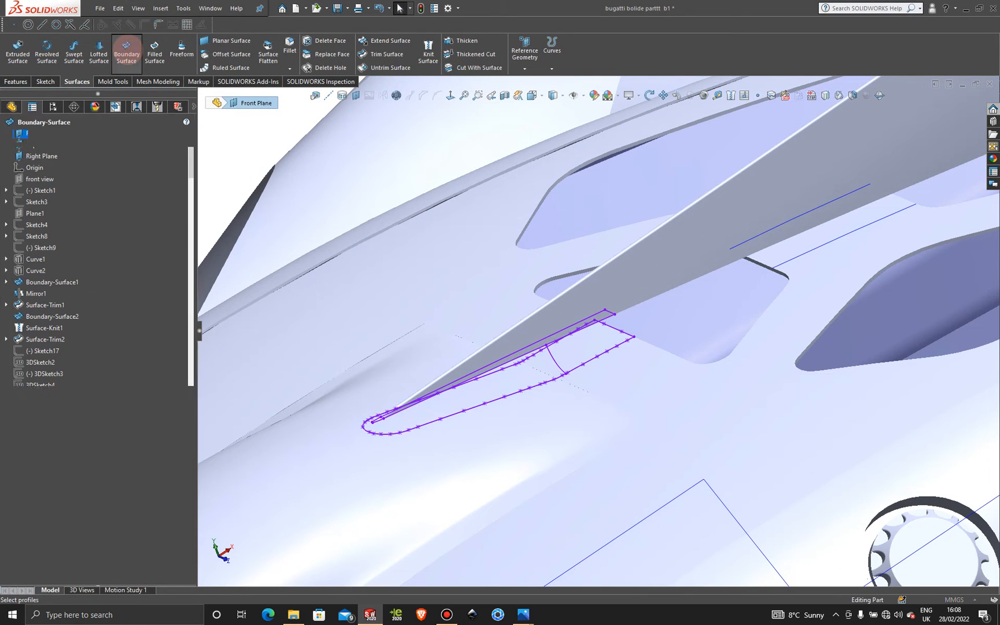
pyautogui.scroll(2, 478, 322)
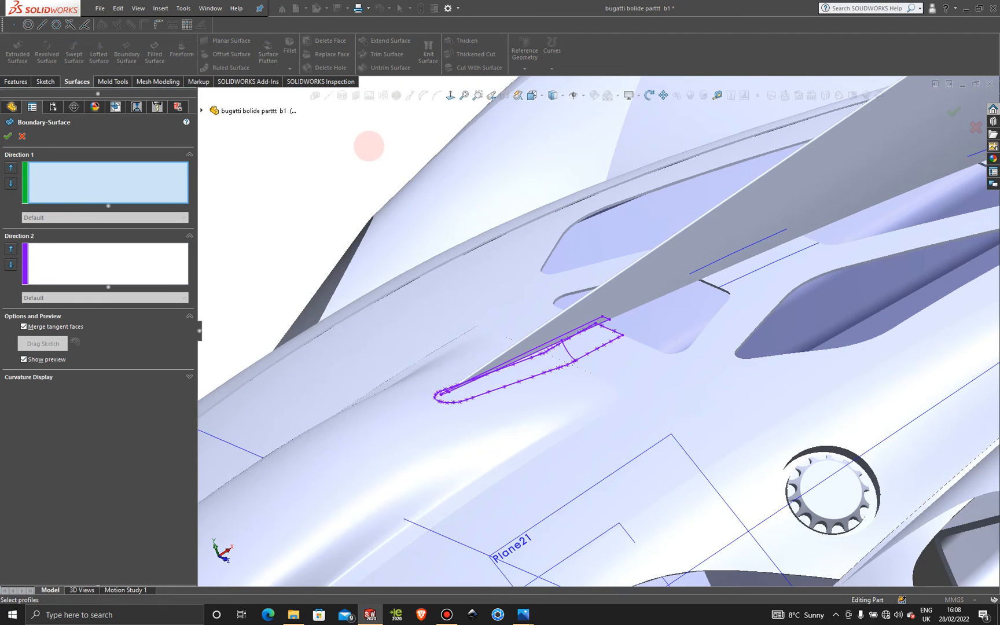
pyautogui.rightClick(369, 147)
pyautogui.click(408, 179)
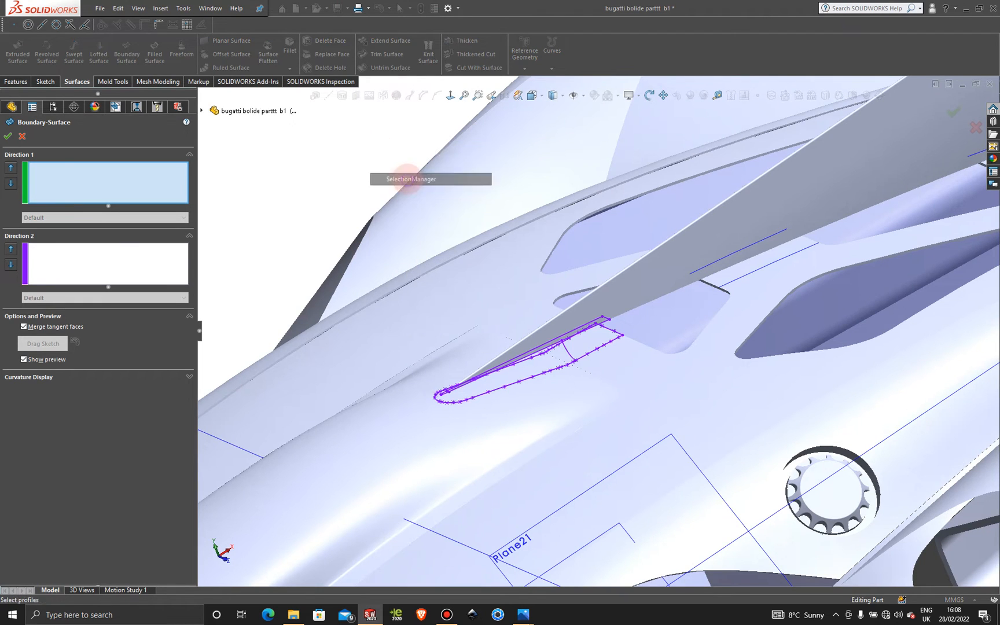
pyautogui.scroll(-3, 581, 339)
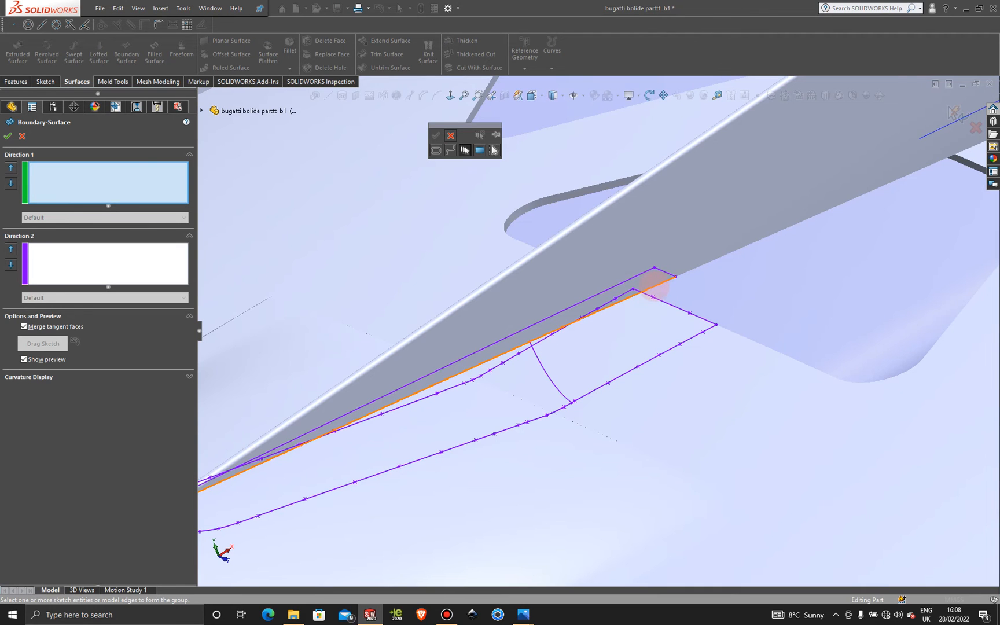
pyautogui.click(653, 287)
pyautogui.scroll(2, 405, 423)
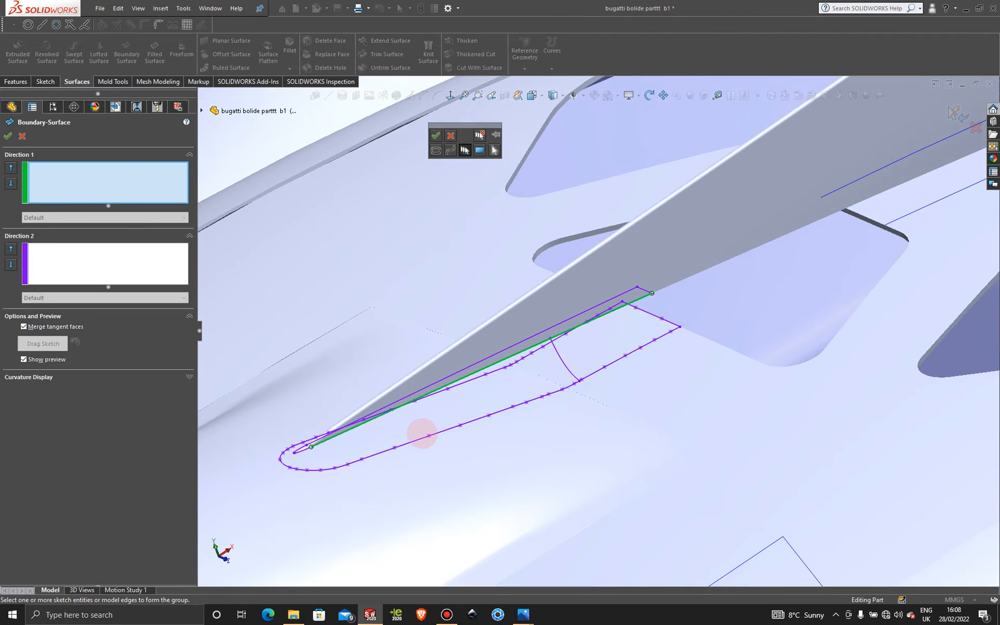
pyautogui.scroll(-3, 415, 431)
pyautogui.scroll(2, 421, 416)
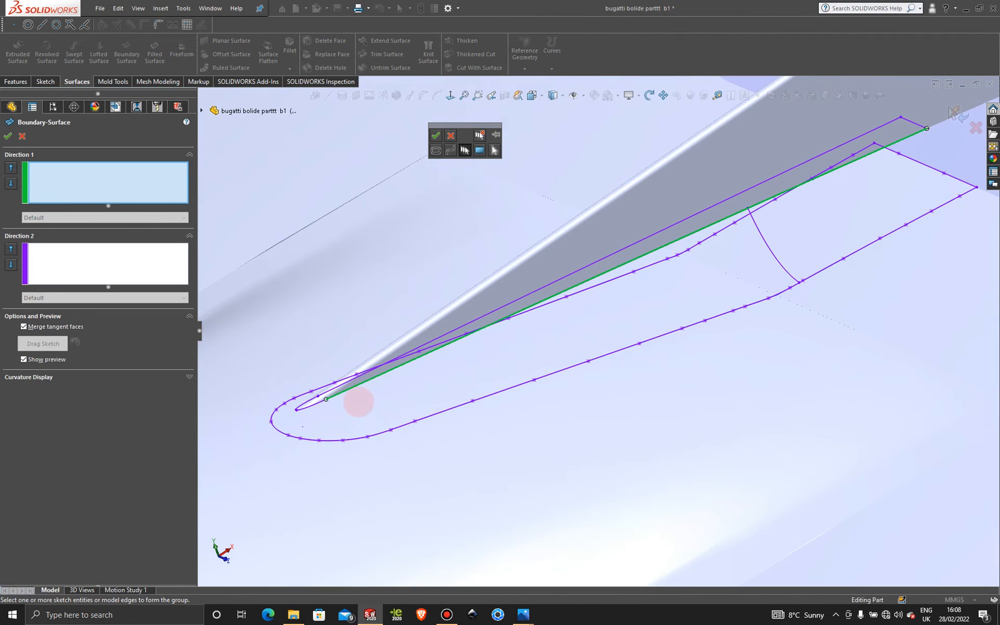
pyautogui.scroll(2, 597, 331)
pyautogui.scroll(-2, 764, 262)
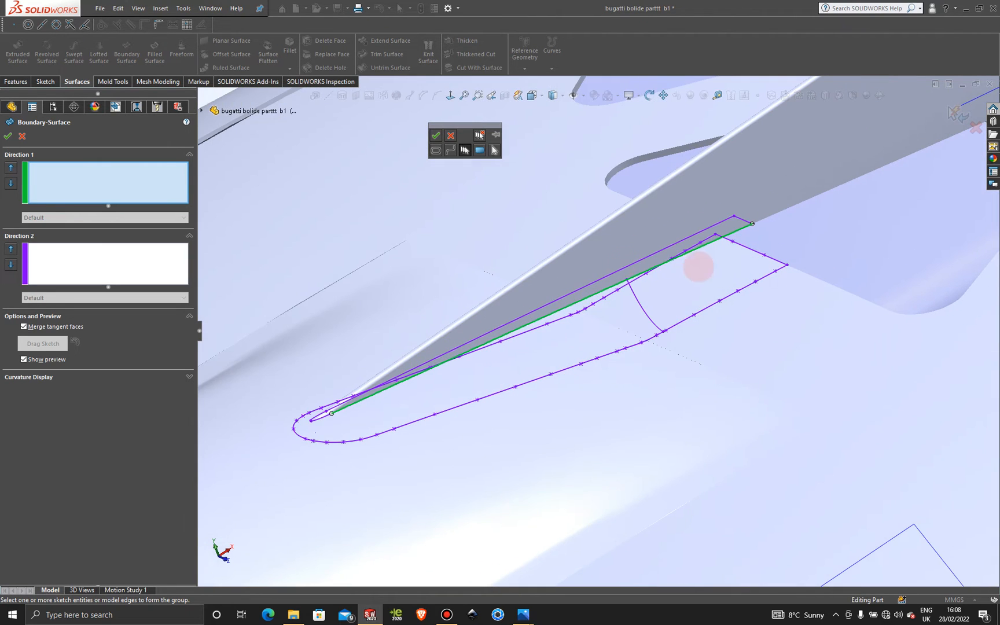
pyautogui.click(435, 134)
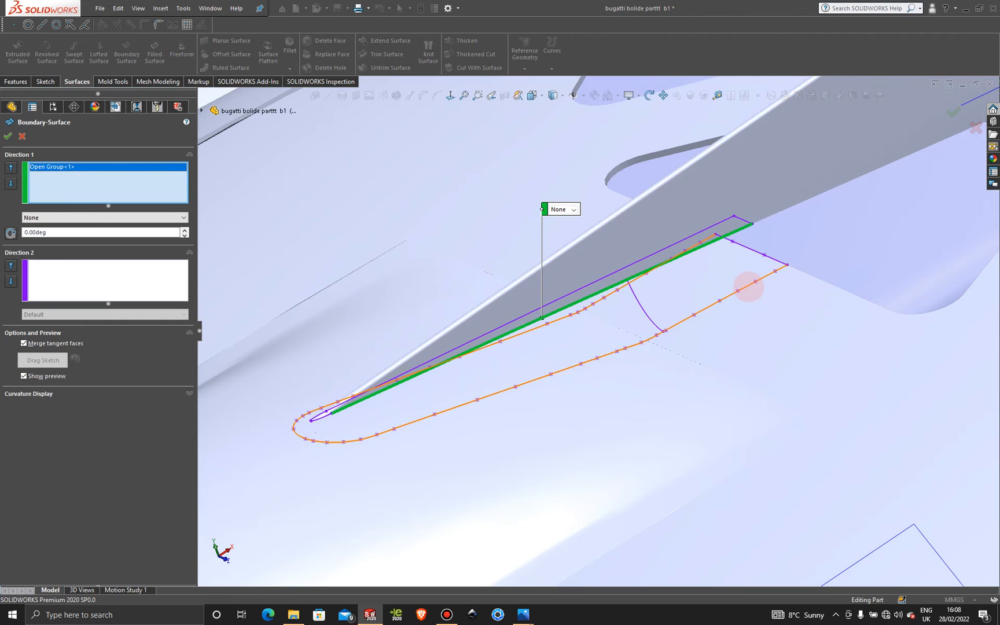
# Group-select the offset profile around the fin's base as the boundary surface's second Direction 1 curve.
pyautogui.click(749, 287)
pyautogui.click(748, 287)
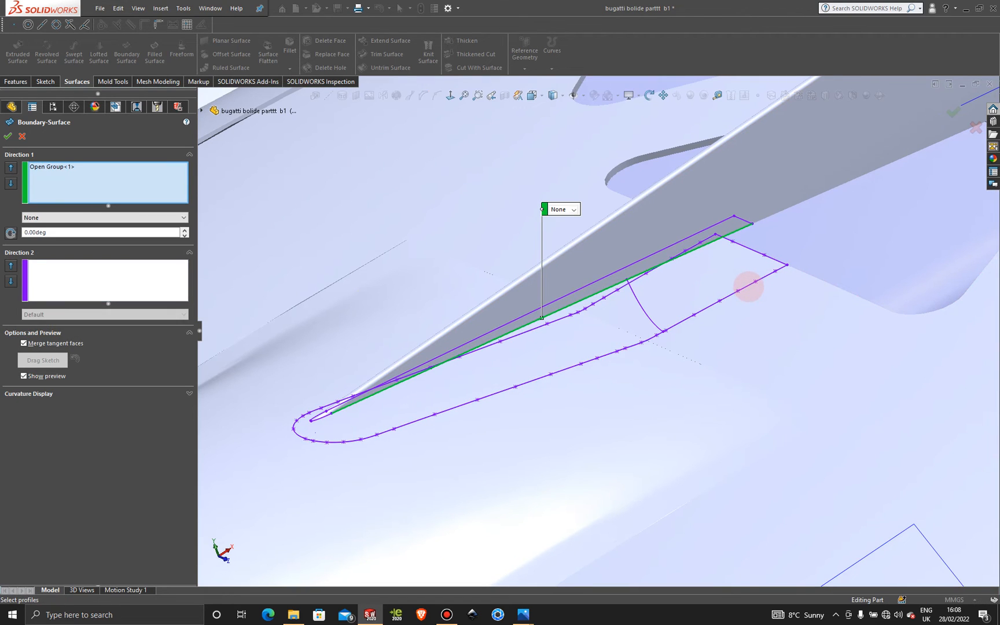
pyautogui.rightClick(729, 283)
pyautogui.click(752, 315)
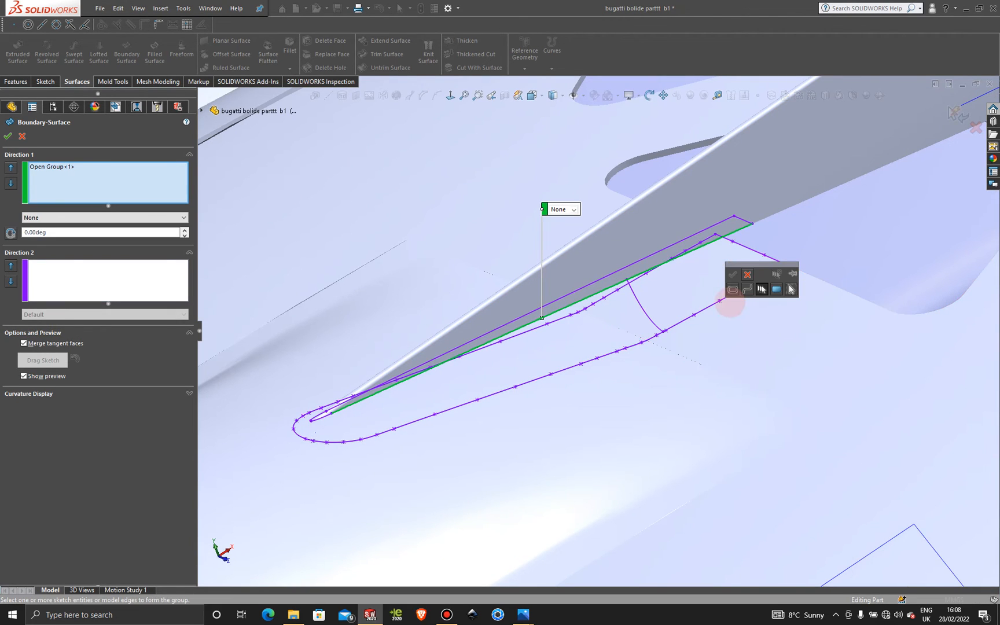
pyautogui.click(718, 300)
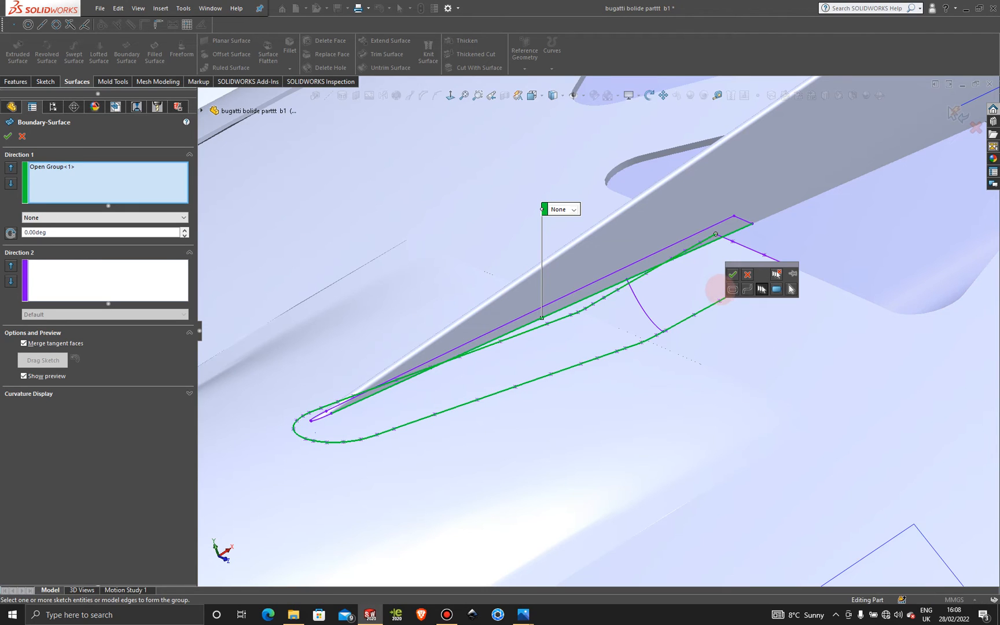
pyautogui.click(733, 274)
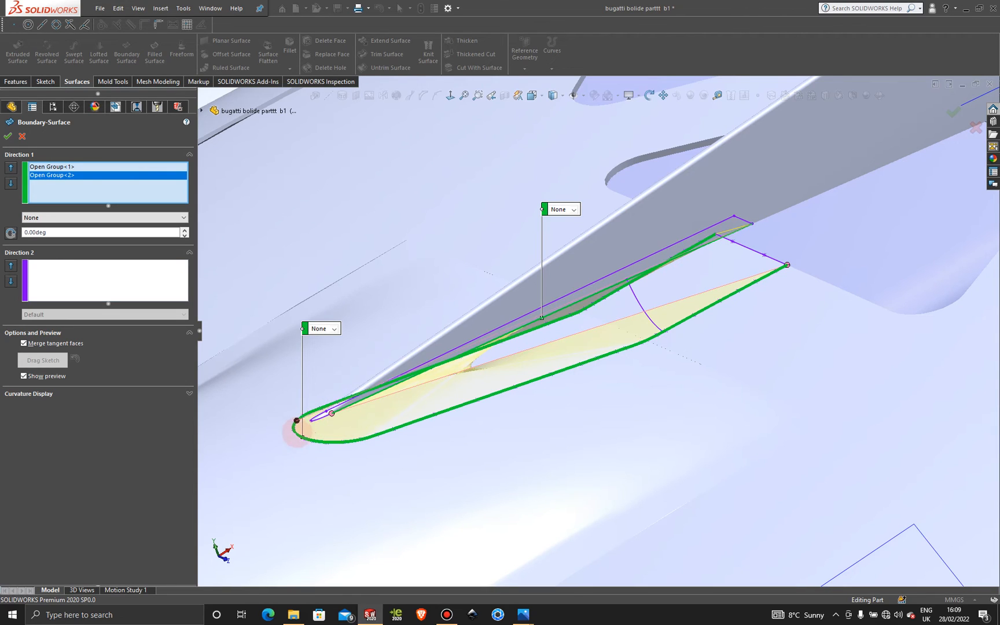
# Flip the boundary surface's connectors and move the offset profile's free connector point near its rounded tip to straighten the preview.
pyautogui.click(686, 320)
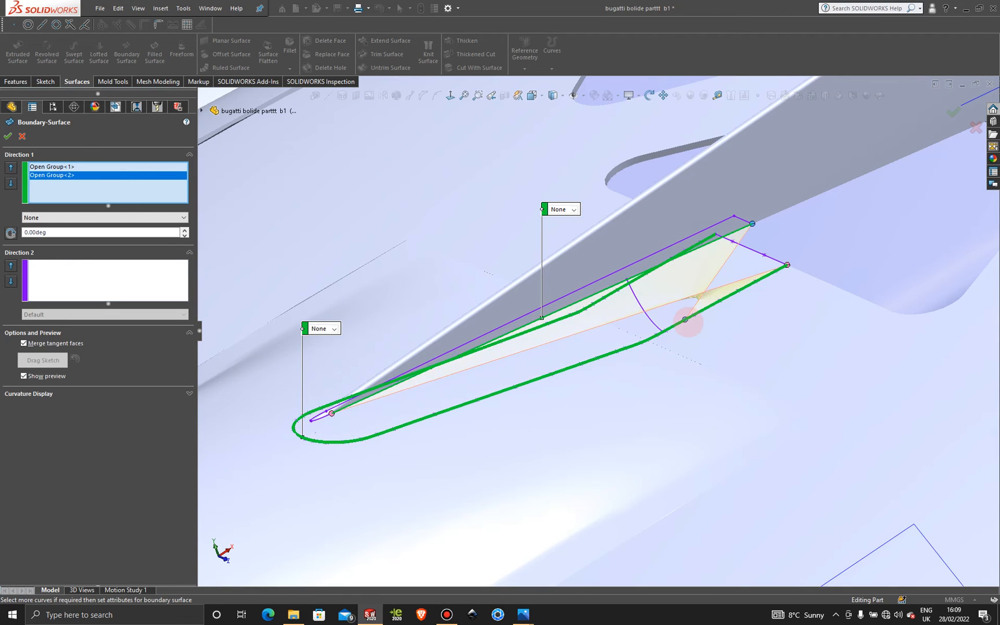
pyautogui.rightClick(787, 265)
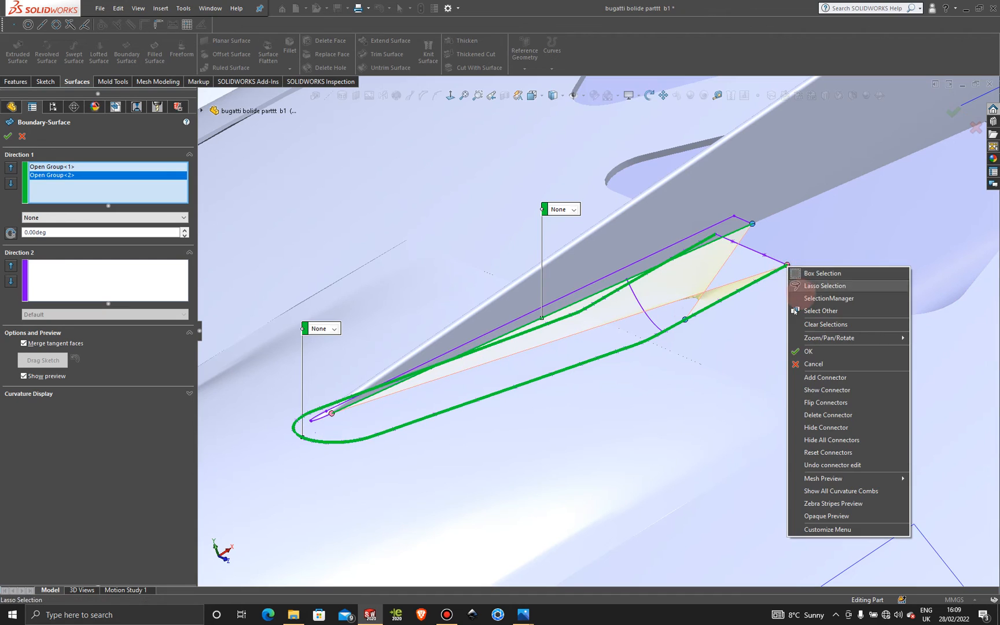
pyautogui.click(824, 403)
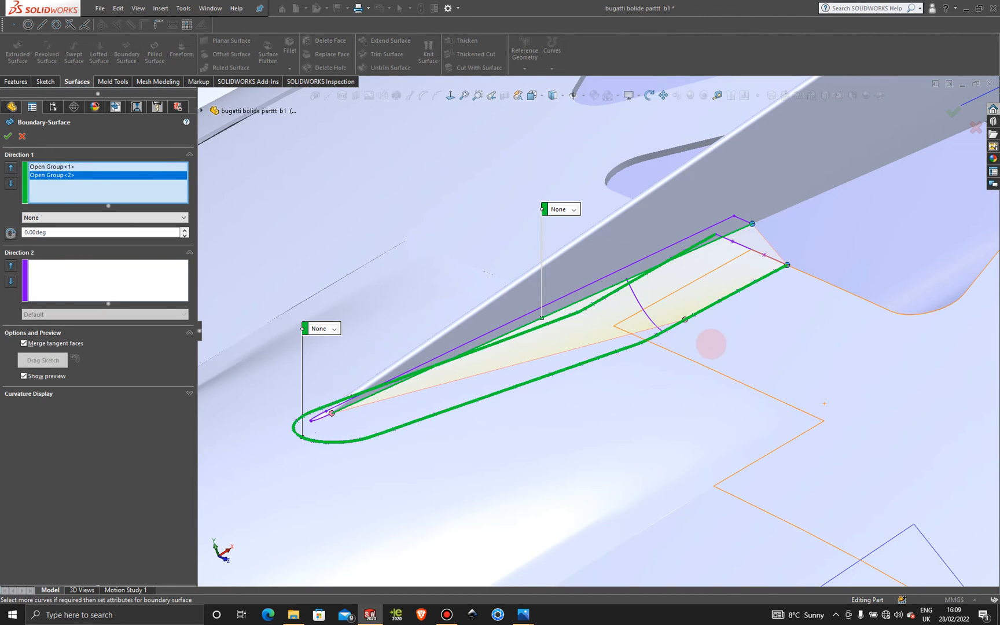
pyautogui.scroll(-2, 699, 339)
pyautogui.moveTo(677, 315); pyautogui.dragTo(272, 462)
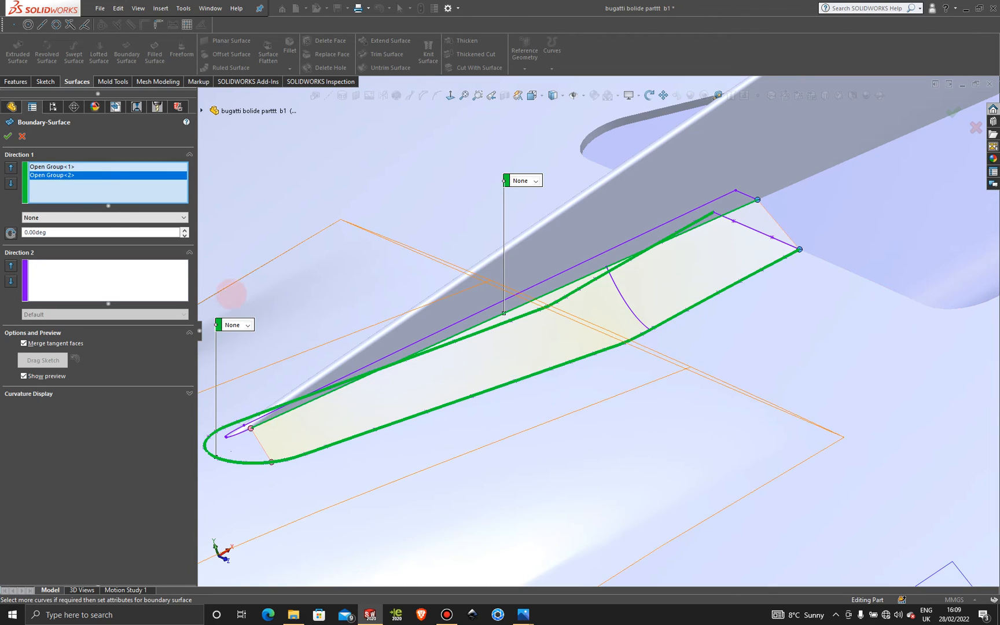
# Add the connecting spline between the two profiles as the boundary surface's Direction 2 curve.
pyautogui.click(83, 284)
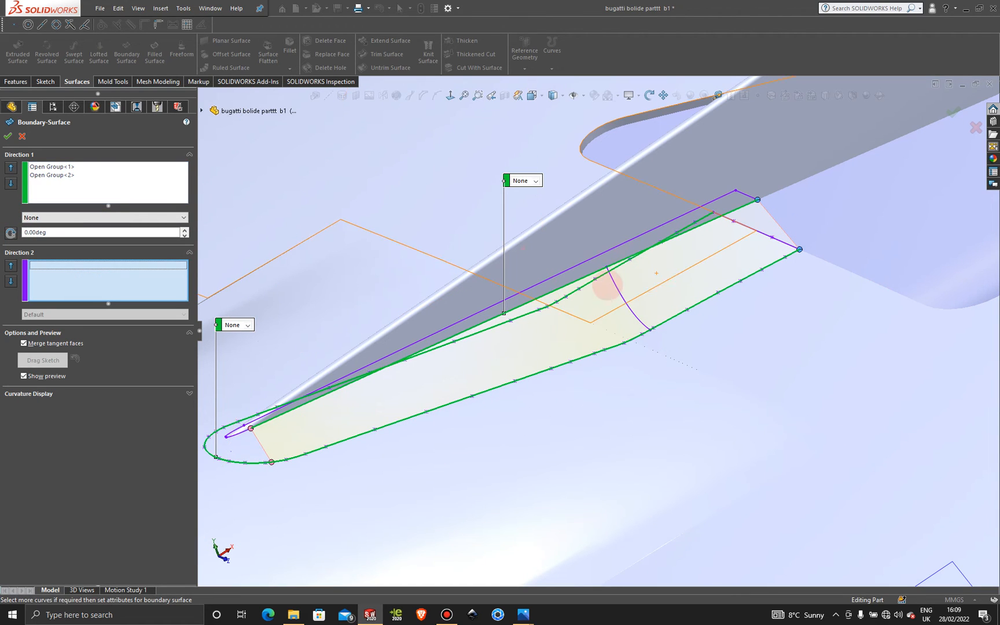
pyautogui.click(618, 292)
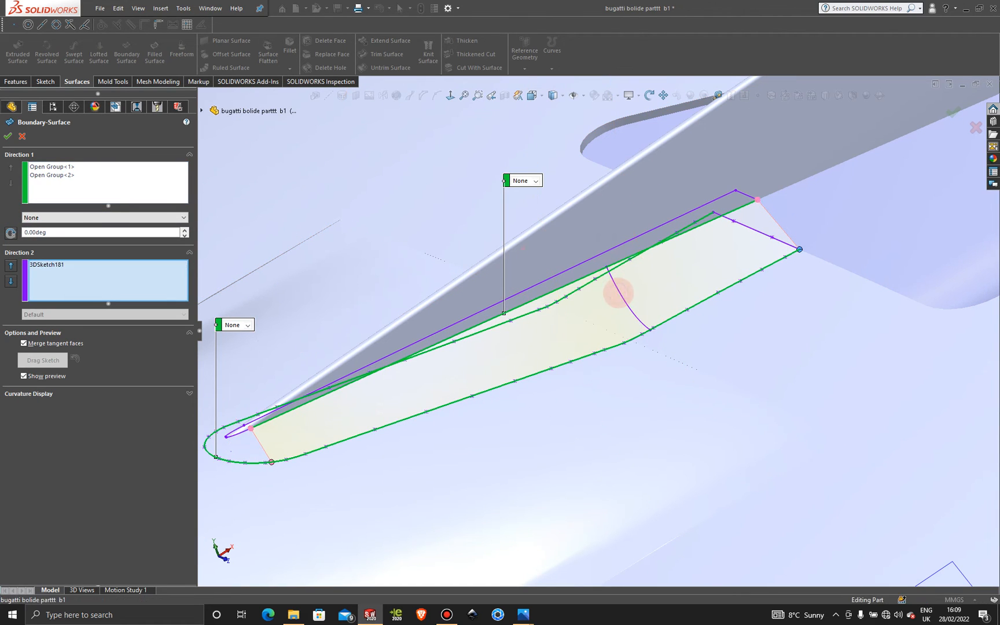
pyautogui.scroll(2, 506, 377)
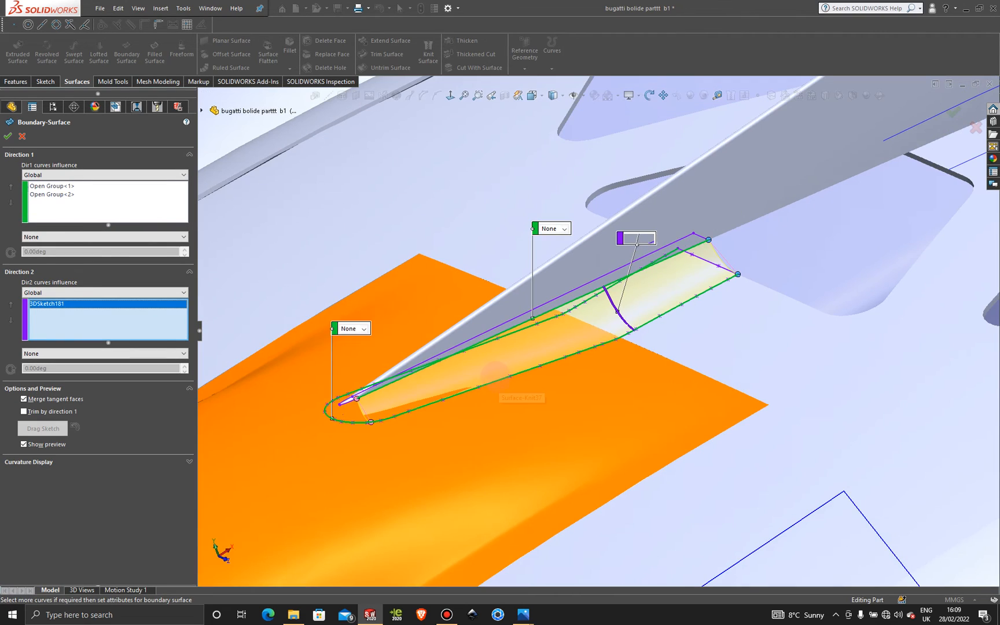
pyautogui.moveTo(417, 386); pyautogui.dragTo(491, 380, button='middle')
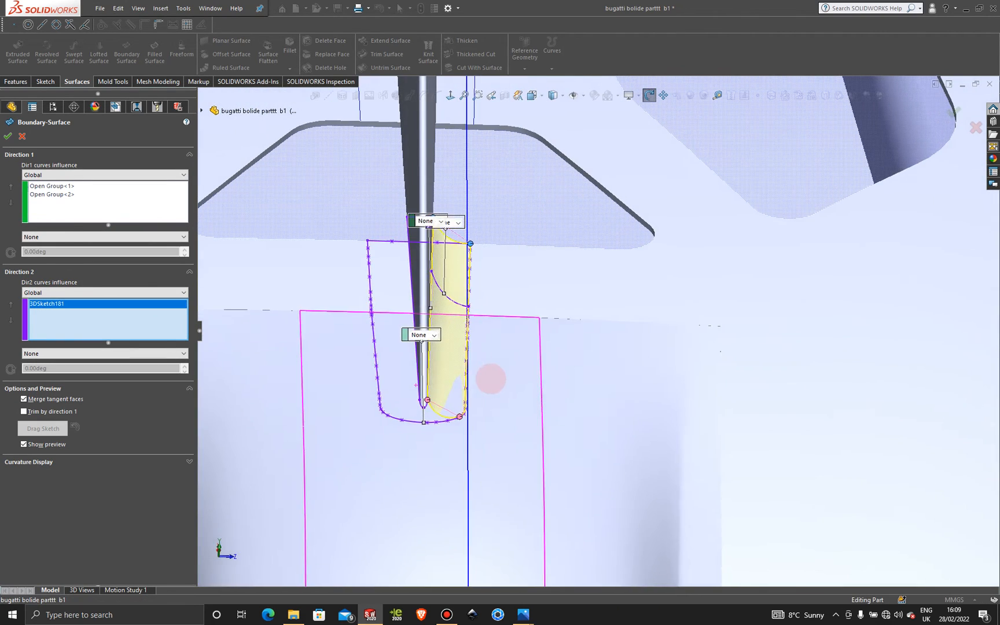
# Try shortening the boundary surface by moving both front connector points back along the profiles, and cancel the feature.
pyautogui.scroll(-5, 485, 394)
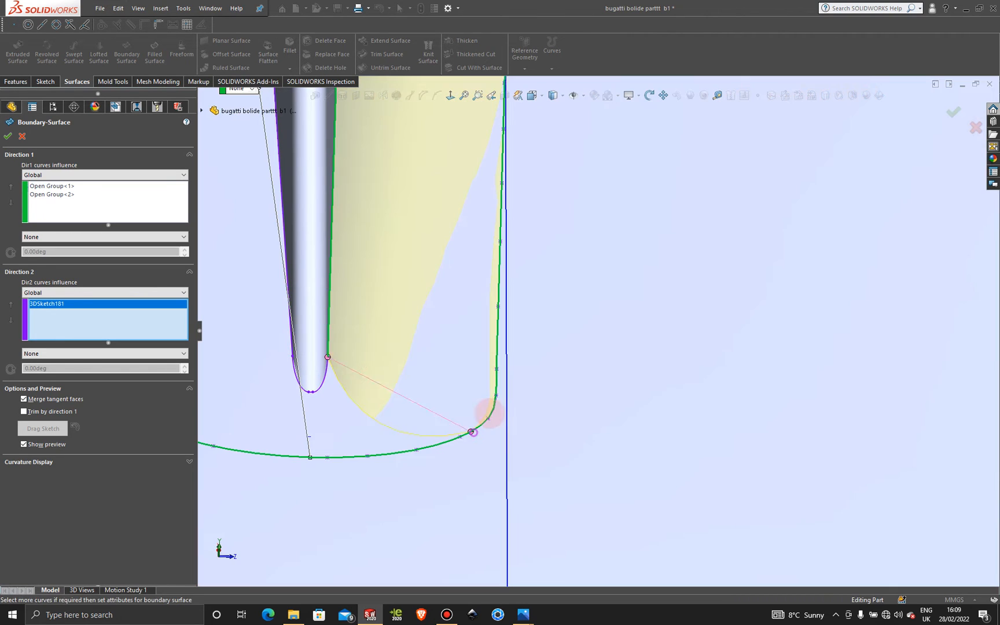
pyautogui.moveTo(497, 360); pyautogui.dragTo(503, 165)
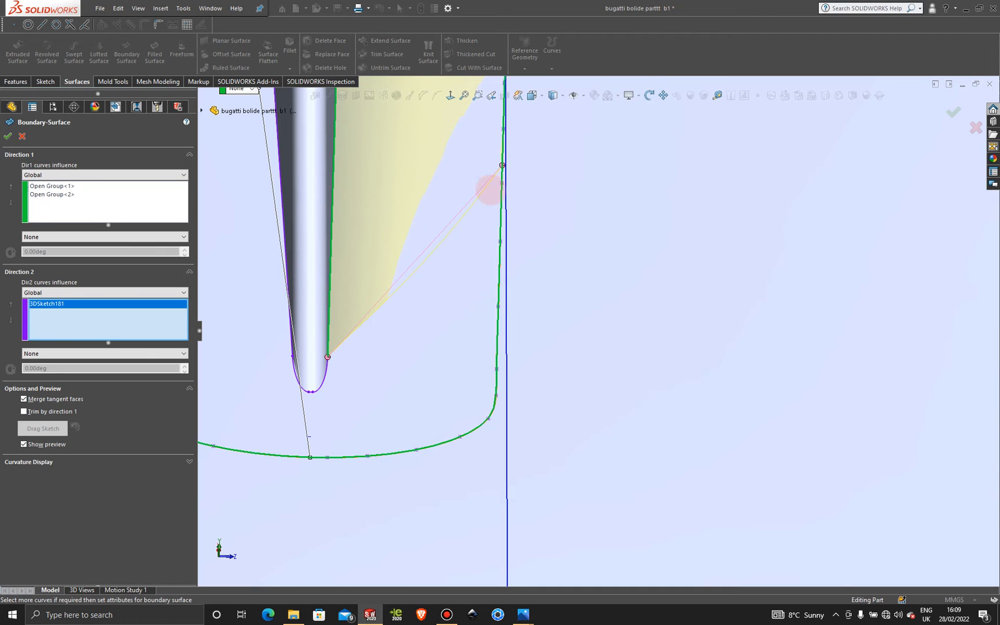
pyautogui.scroll(3, 425, 287)
pyautogui.scroll(2, 463, 345)
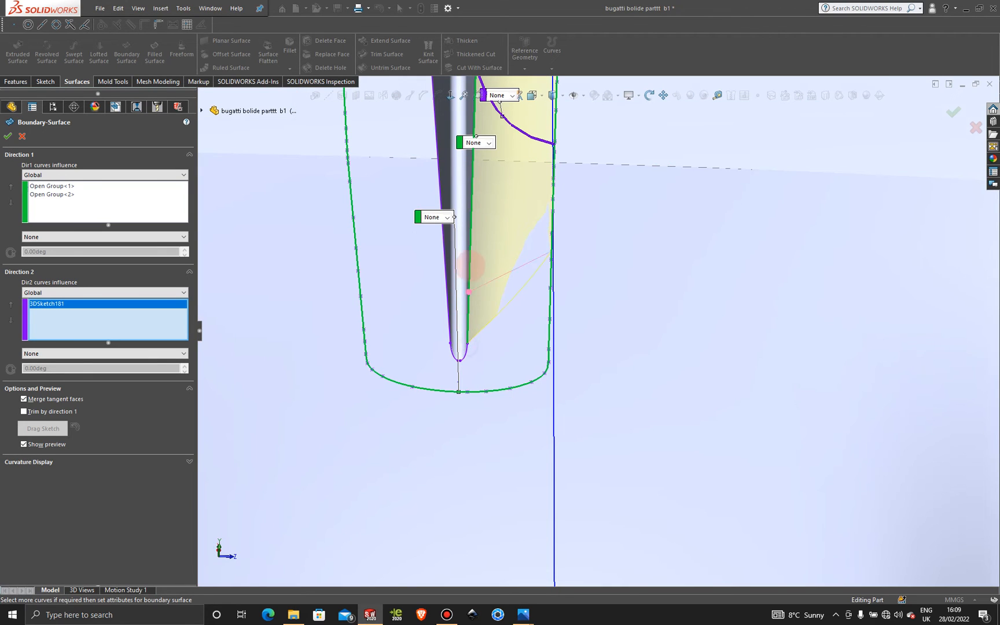
pyautogui.moveTo(470, 266); pyautogui.dragTo(470, 248)
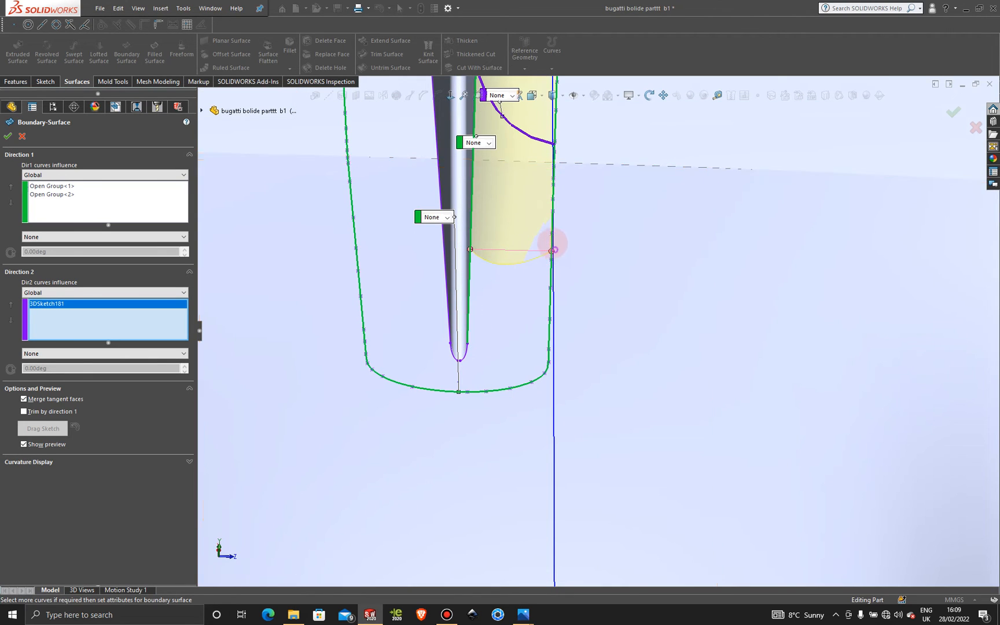
pyautogui.moveTo(552, 183); pyautogui.dragTo(553, 195)
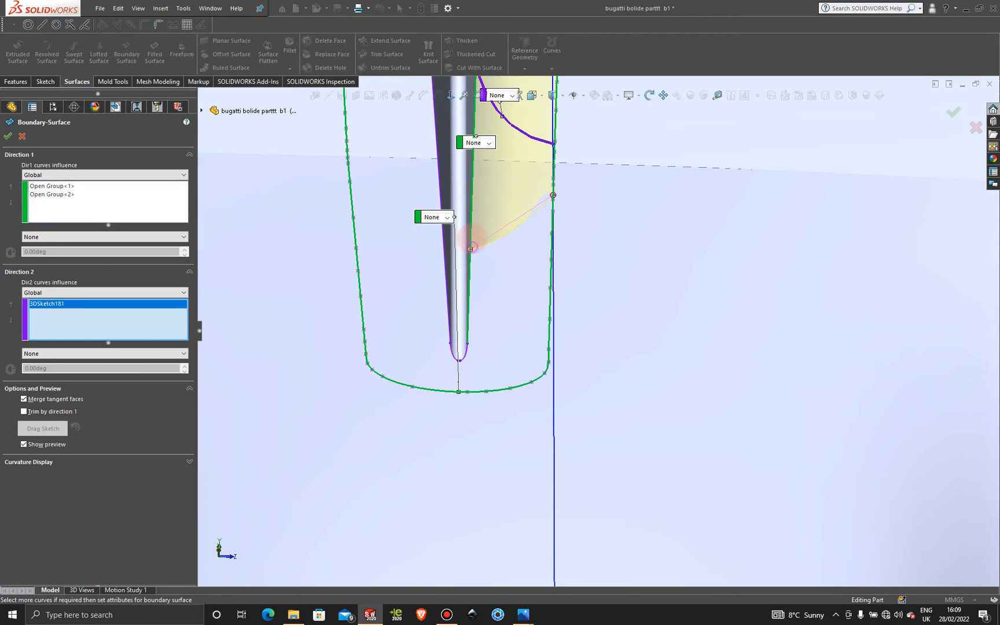
pyautogui.moveTo(520, 224); pyautogui.dragTo(791, 244, button='middle')
pyautogui.scroll(-5, 542, 308)
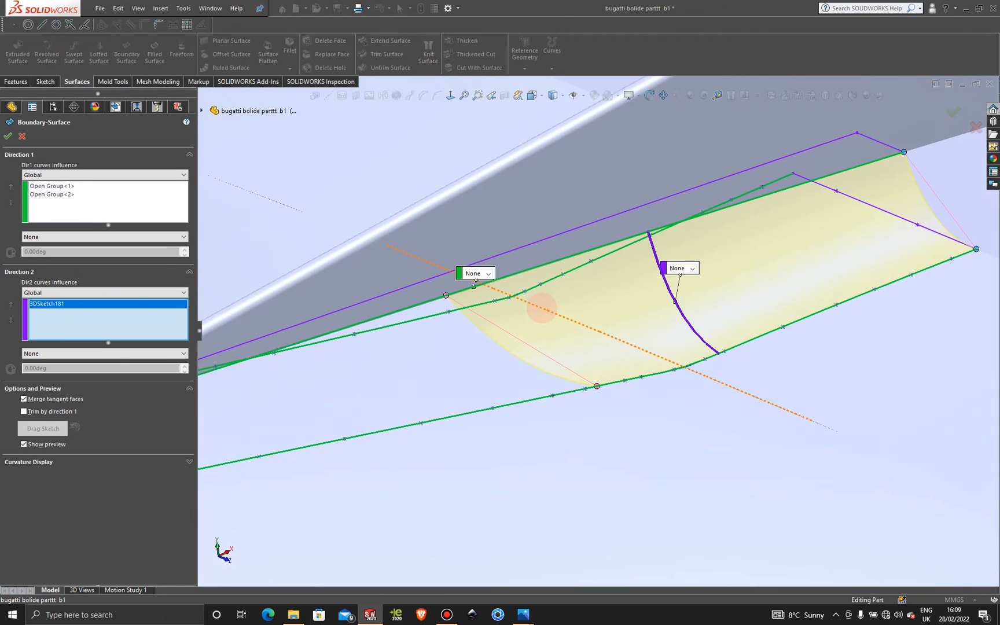
pyautogui.scroll(3, 597, 331)
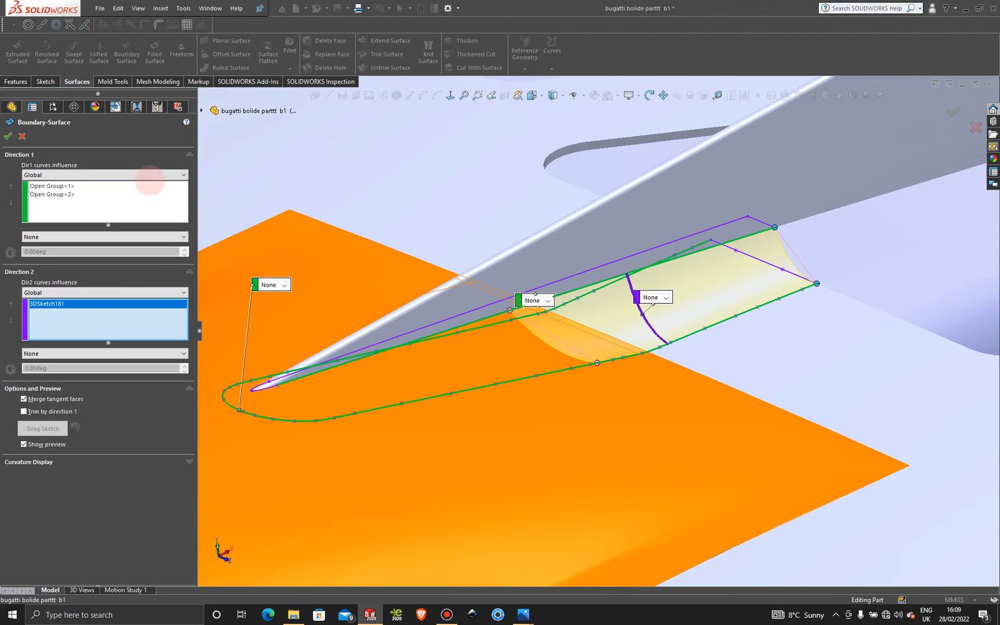
pyautogui.click(22, 135)
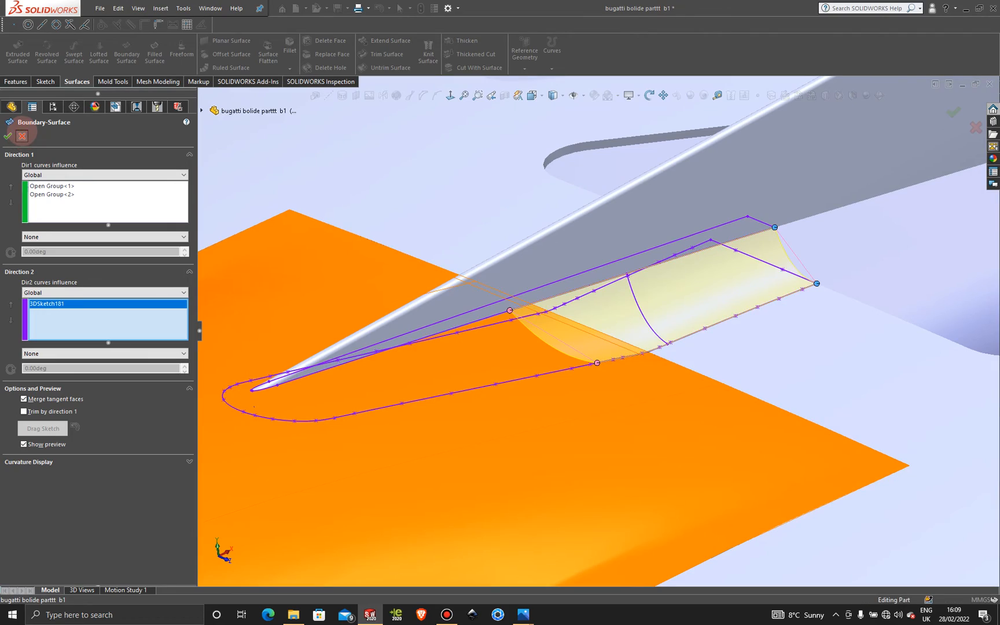
# Examine the fin's base on the roof, the overall car body, and the cylinder at the fin's rear end.
pyautogui.scroll(5, 701, 337)
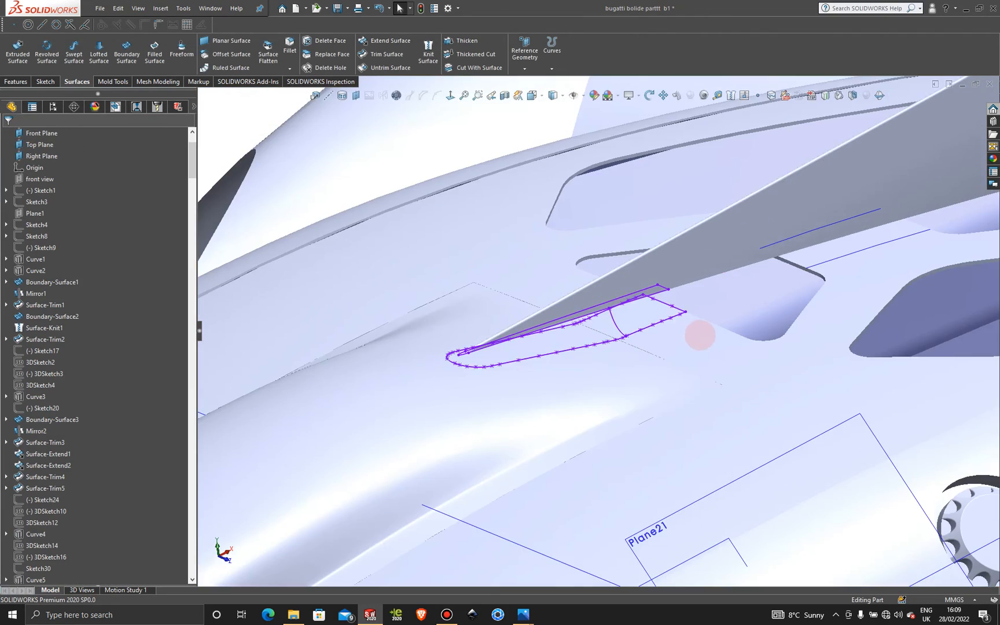
pyautogui.moveTo(701, 319)
pyautogui.mouseDown(button='middle')
pyautogui.moveTo(681, 268)
pyautogui.moveTo(710, 334)
pyautogui.mouseUp(button='middle')
pyautogui.scroll(4, 710, 334)
pyautogui.scroll(-4, 718, 347)
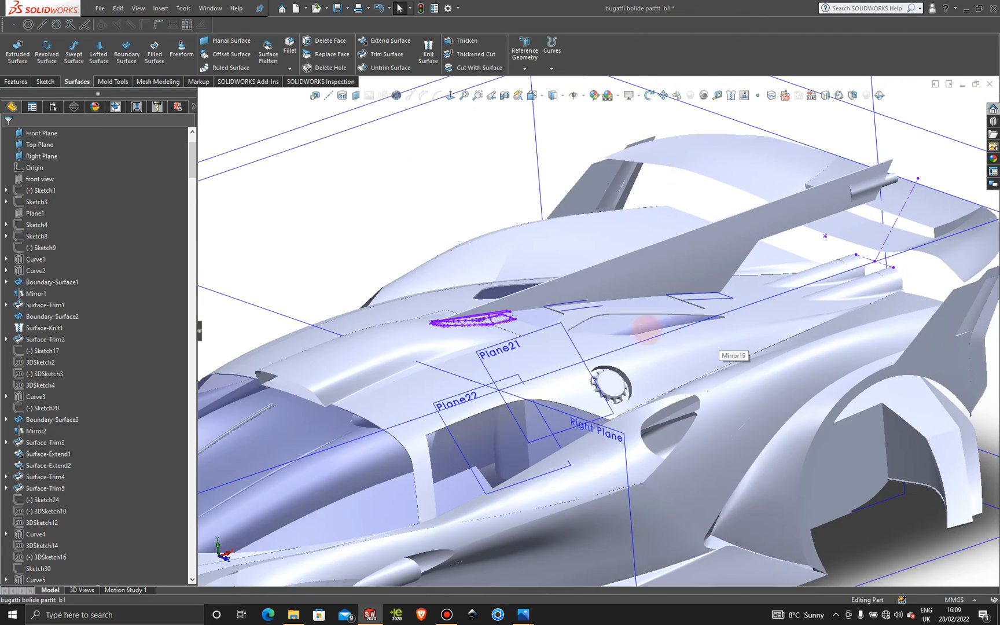
pyautogui.scroll(-2, 720, 350)
pyautogui.scroll(-3, 431, 311)
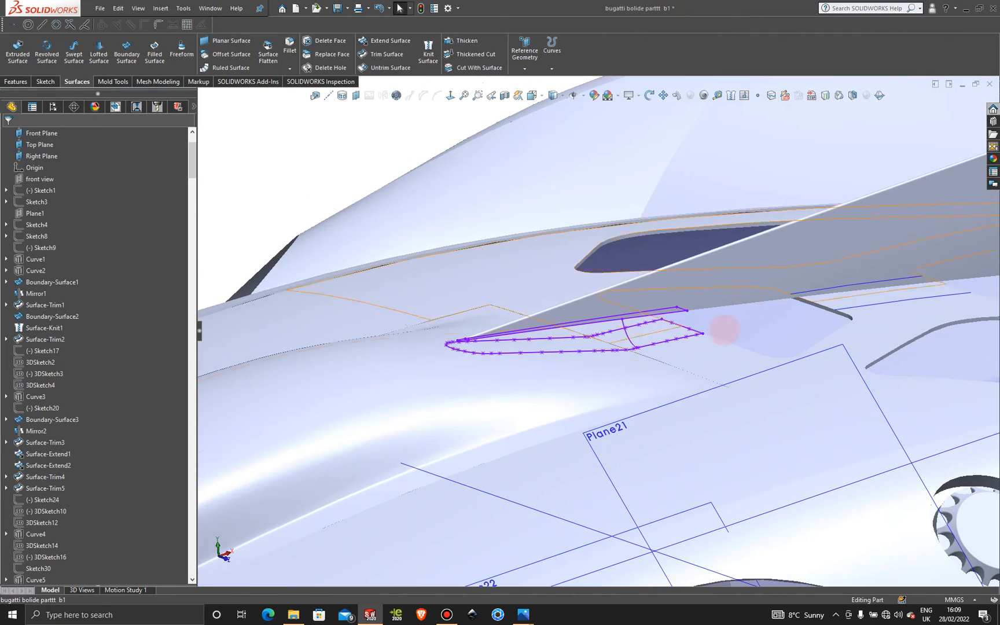
pyautogui.scroll(5, 881, 291)
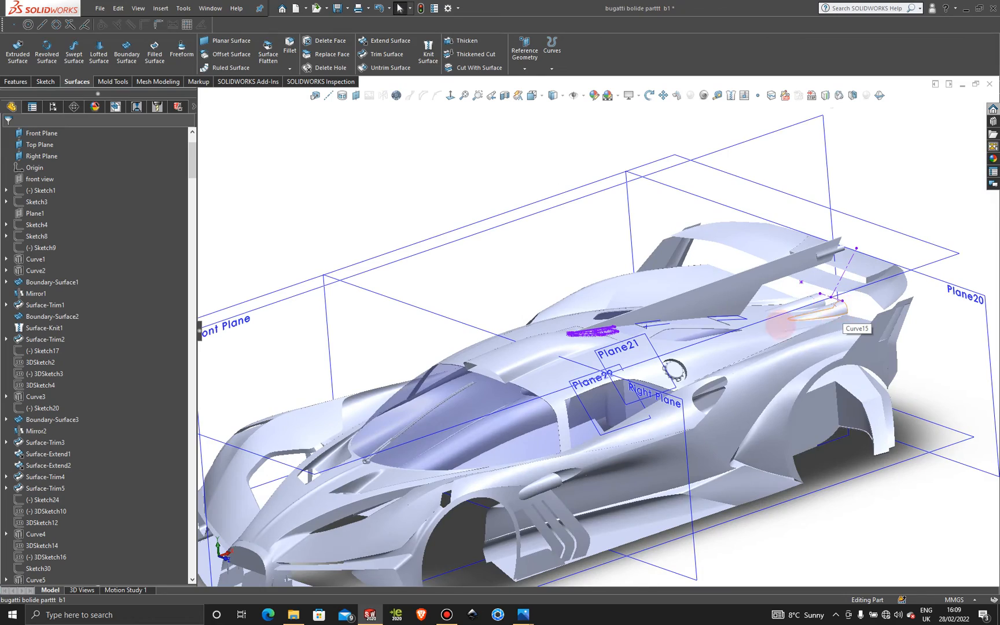
pyautogui.moveTo(720, 342); pyautogui.dragTo(701, 334, button='middle')
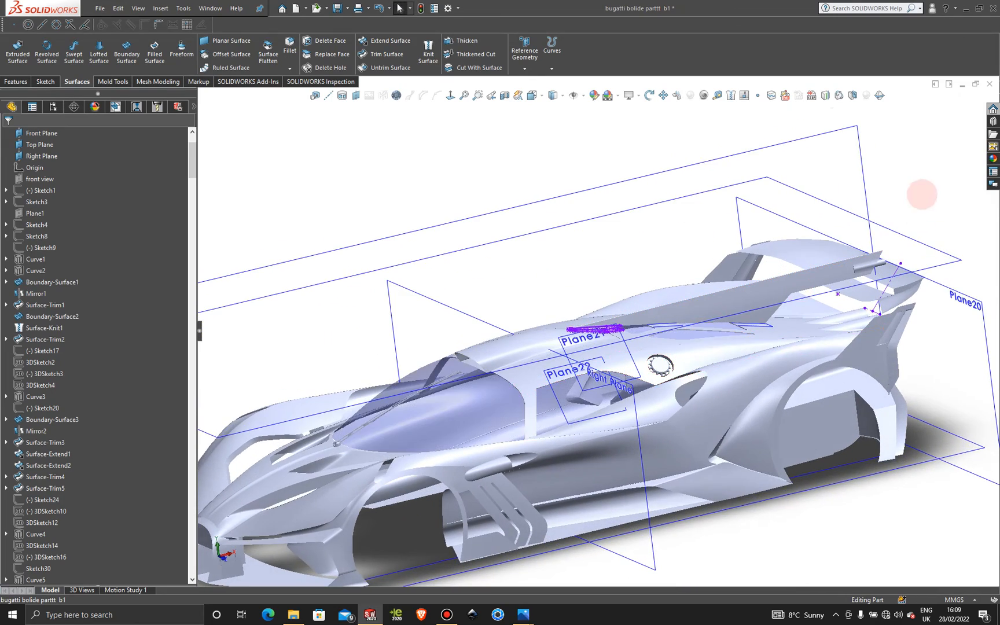
pyautogui.scroll(-1, 919, 250)
pyautogui.scroll(-1, 902, 257)
pyautogui.scroll(-3, 812, 292)
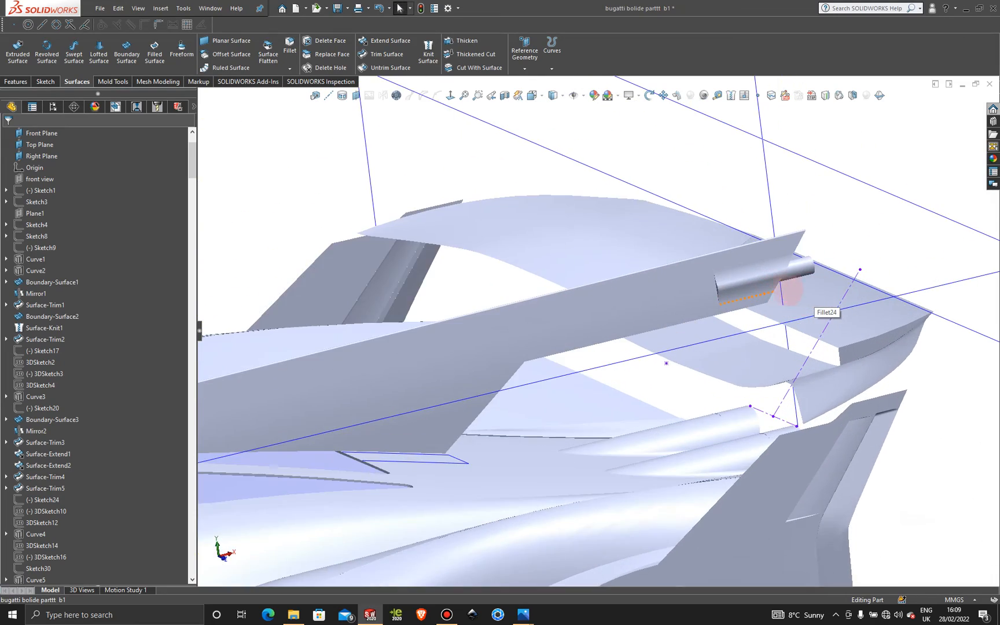
pyautogui.moveTo(784, 286); pyautogui.dragTo(758, 295, button='middle')
pyautogui.scroll(-3, 753, 281)
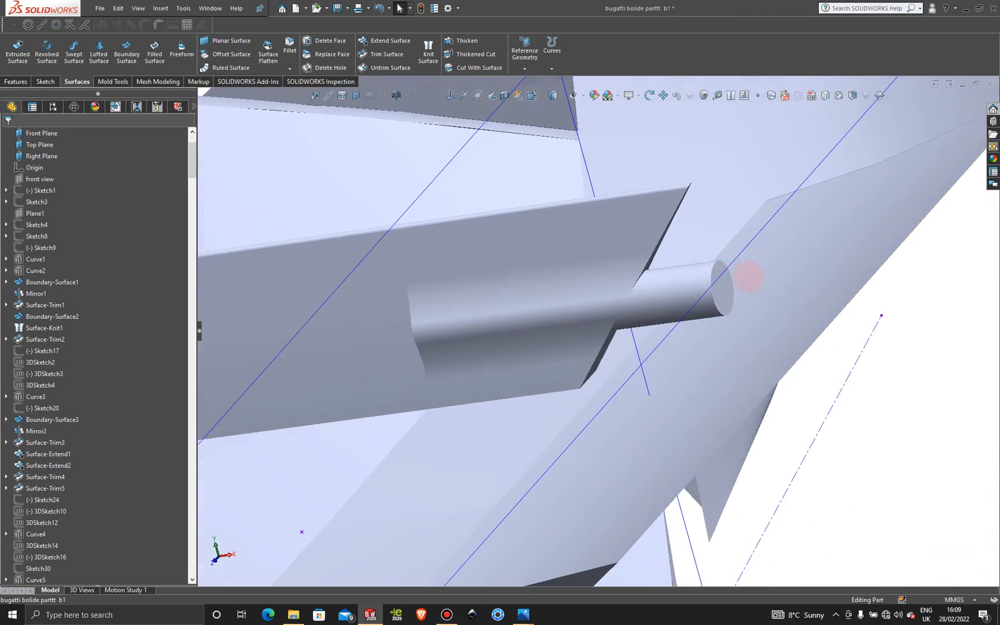
pyautogui.scroll(6, 689, 297)
pyautogui.moveTo(579, 340); pyautogui.dragTo(532, 382, button='middle')
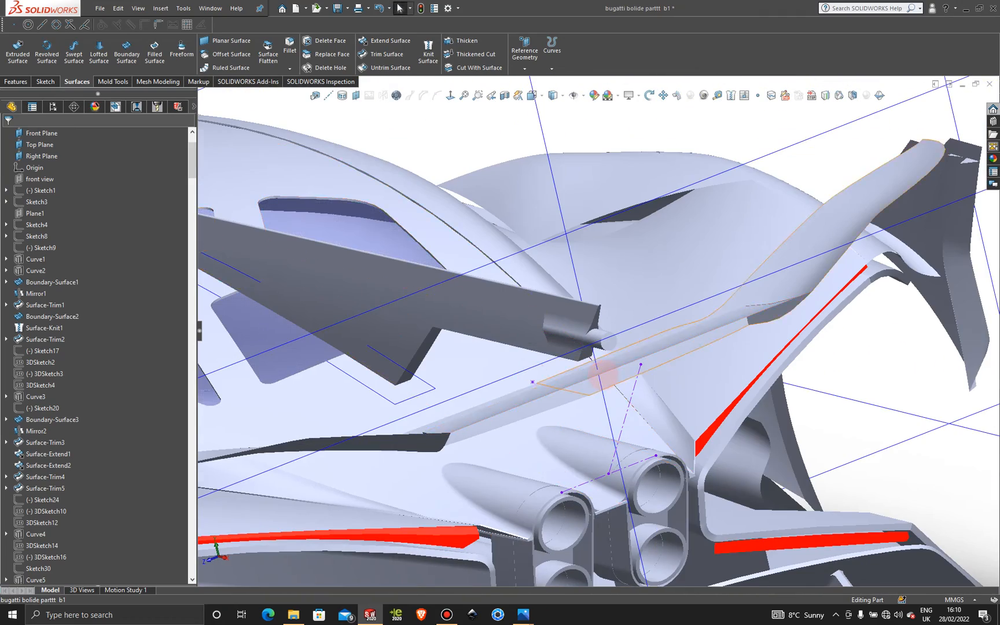
# Start a sketch on the circular end face of the fin's rear cylinder and view it square-on.
pyautogui.scroll(-5, 620, 267)
pyautogui.click(620, 246)
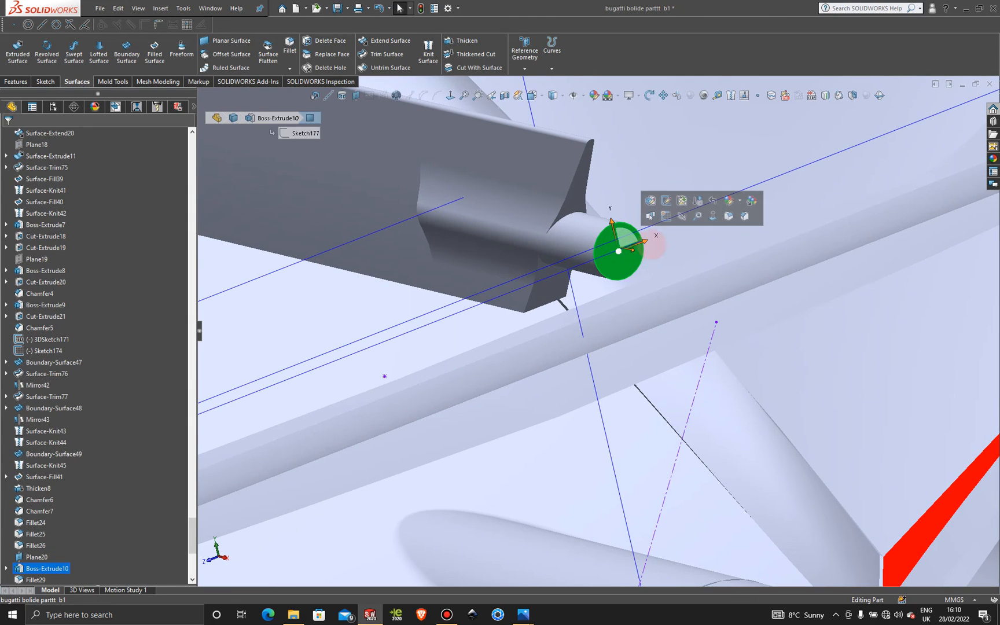
pyautogui.click(666, 216)
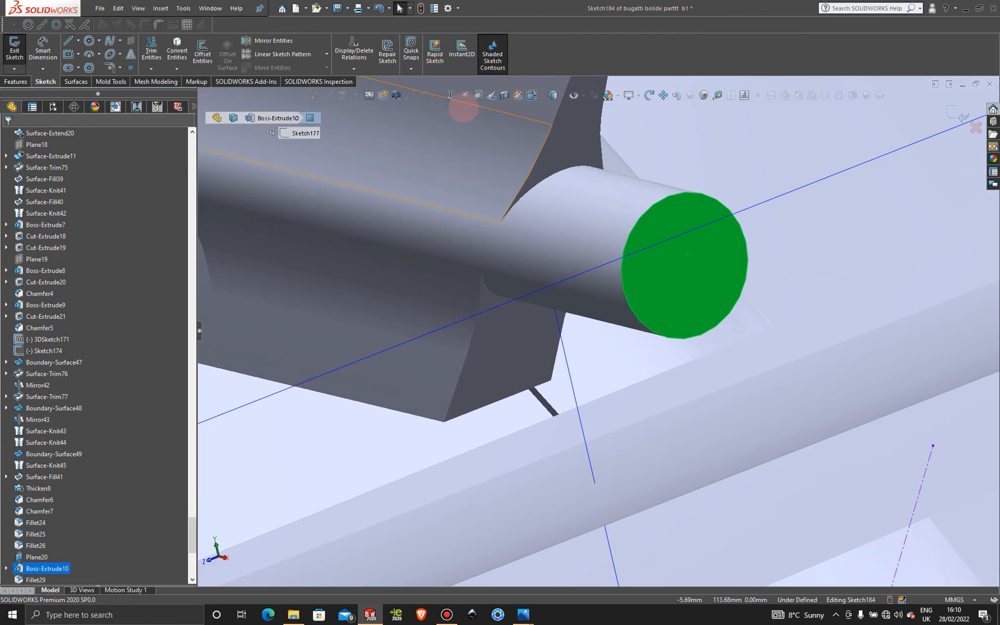
pyautogui.click(450, 95)
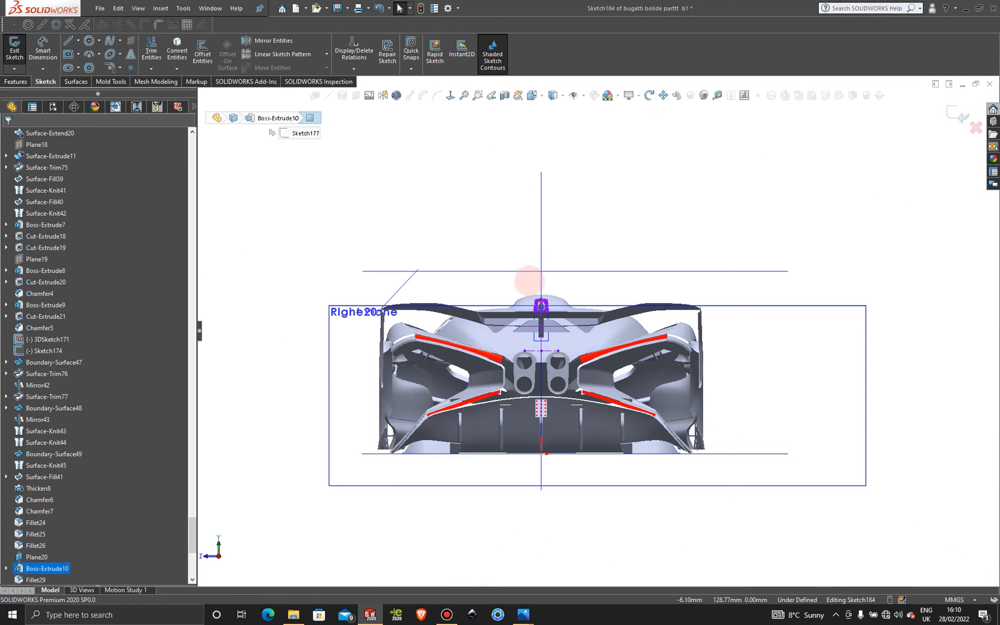
# Draw a center rectangle about 5.06 by 1.03 mm, centred on the cylinder's circular end face.
pyautogui.scroll(-6, 532, 290)
pyautogui.scroll(-6, 560, 346)
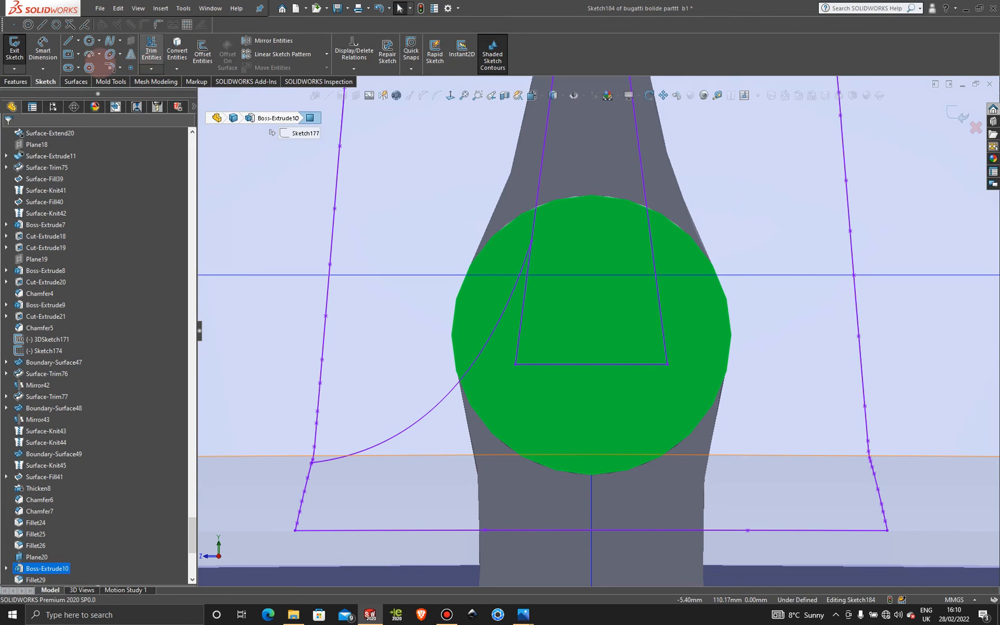
pyautogui.click(79, 54)
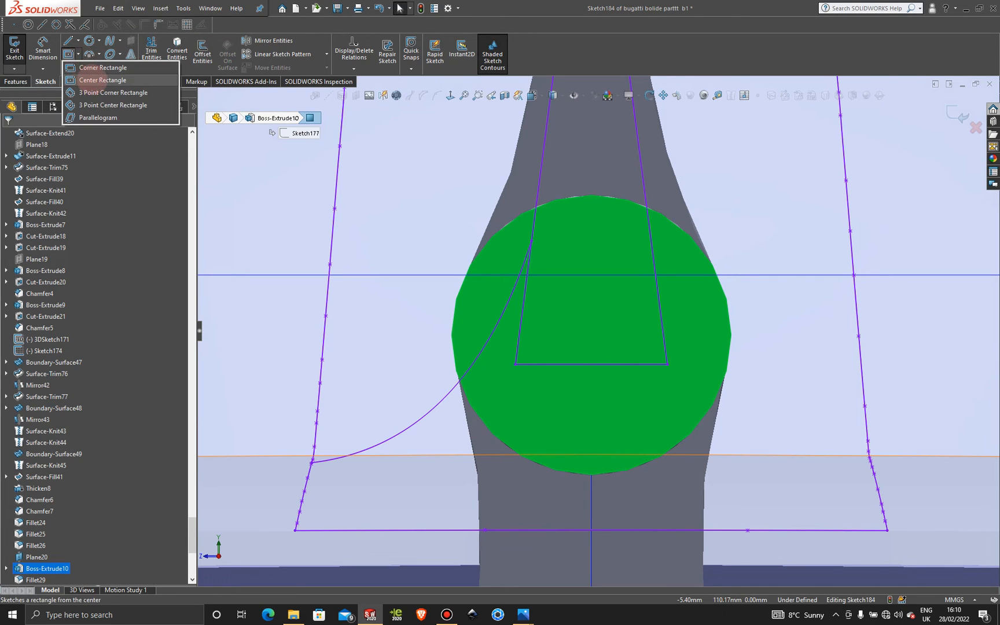
pyautogui.click(103, 80)
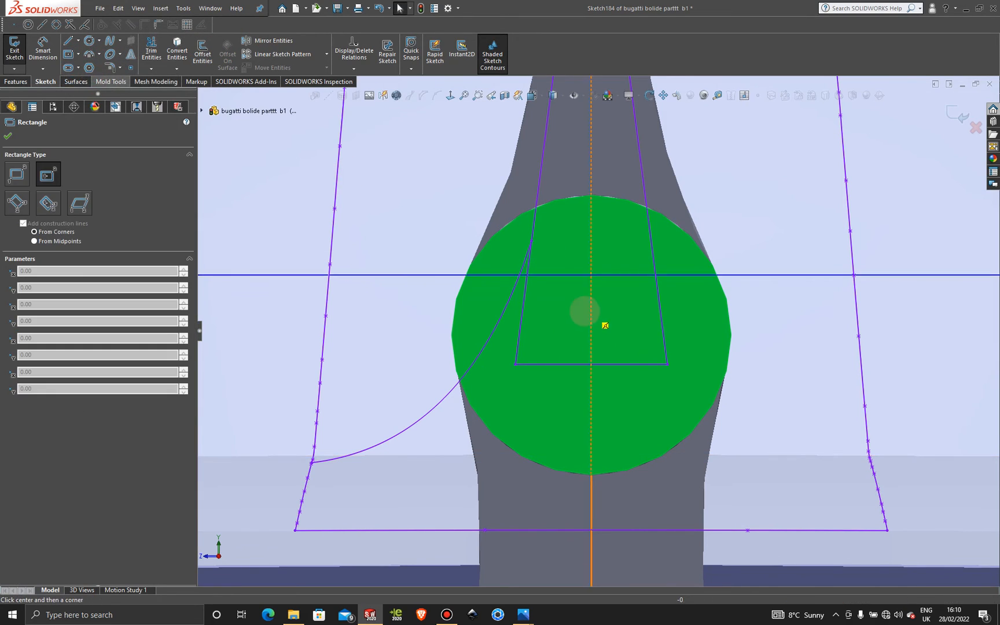
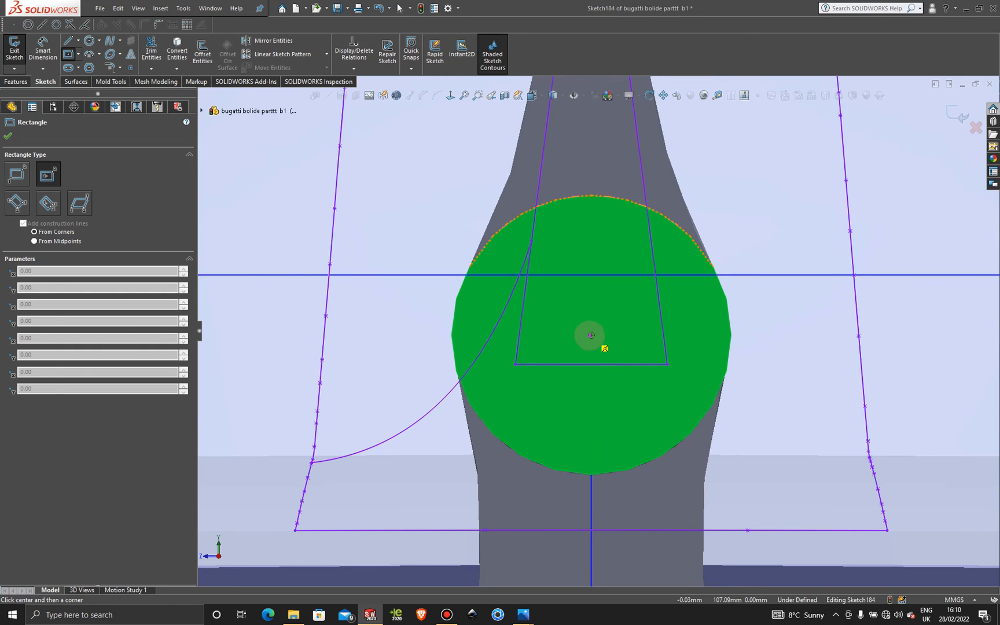
pyautogui.click(591, 335)
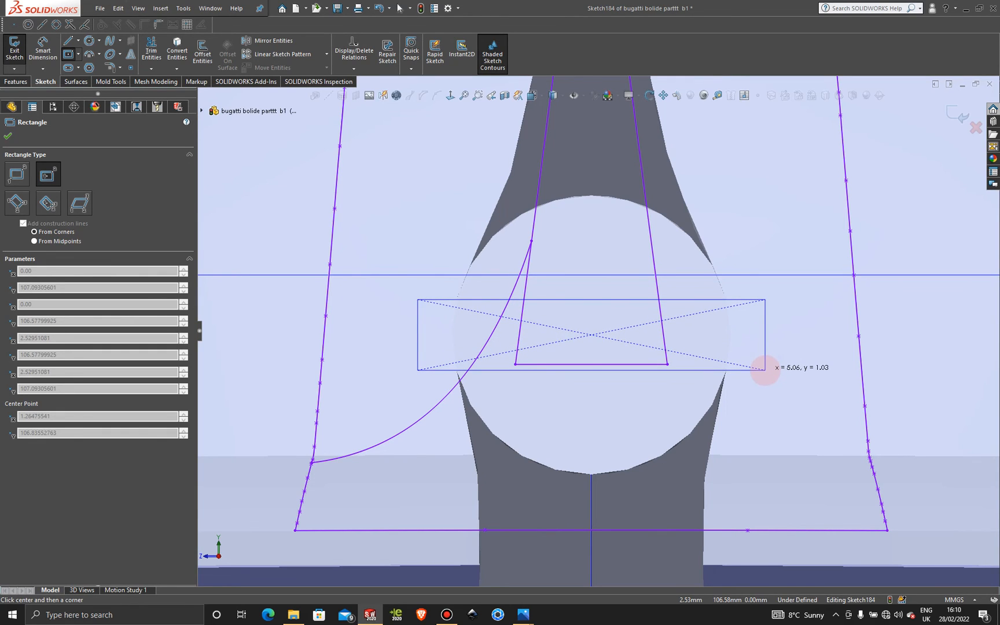
pyautogui.click(766, 370)
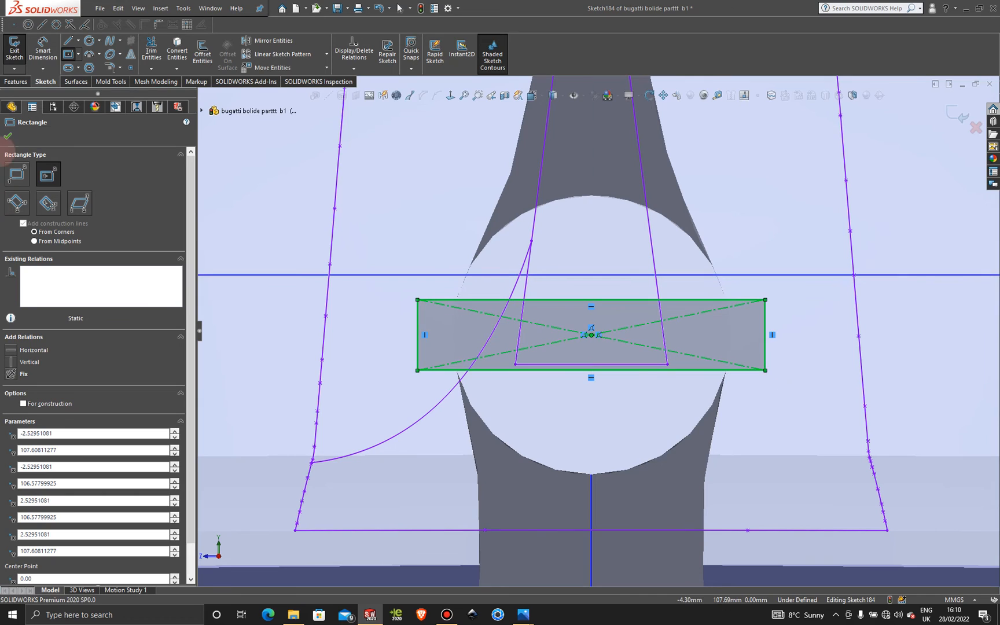
pyautogui.click(8, 136)
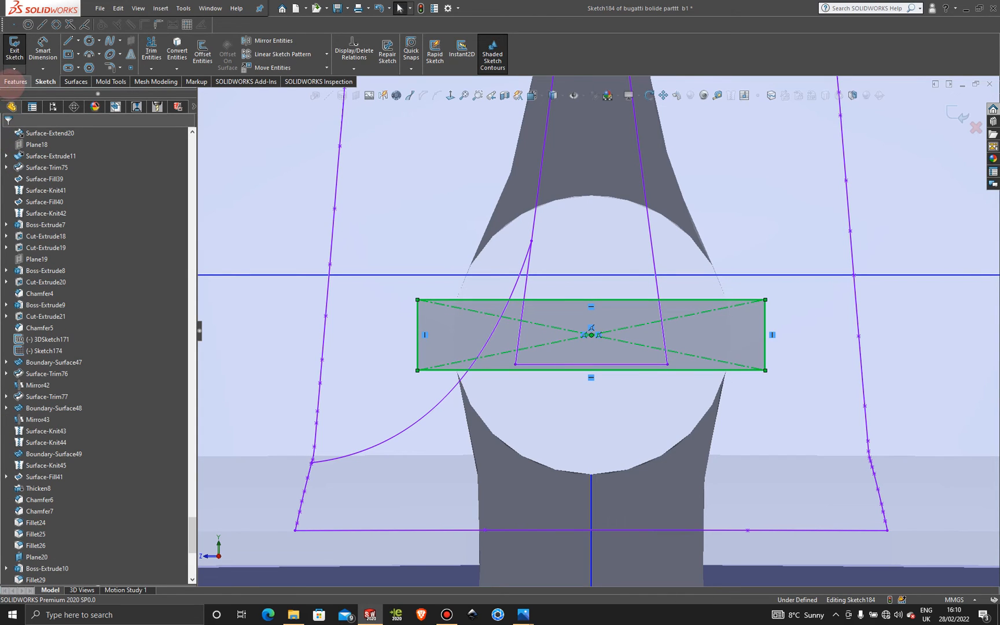
# Extrude the rectangle 11 mm in the reversed direction along the cylinder into the fin, merging the result.
pyautogui.click(16, 81)
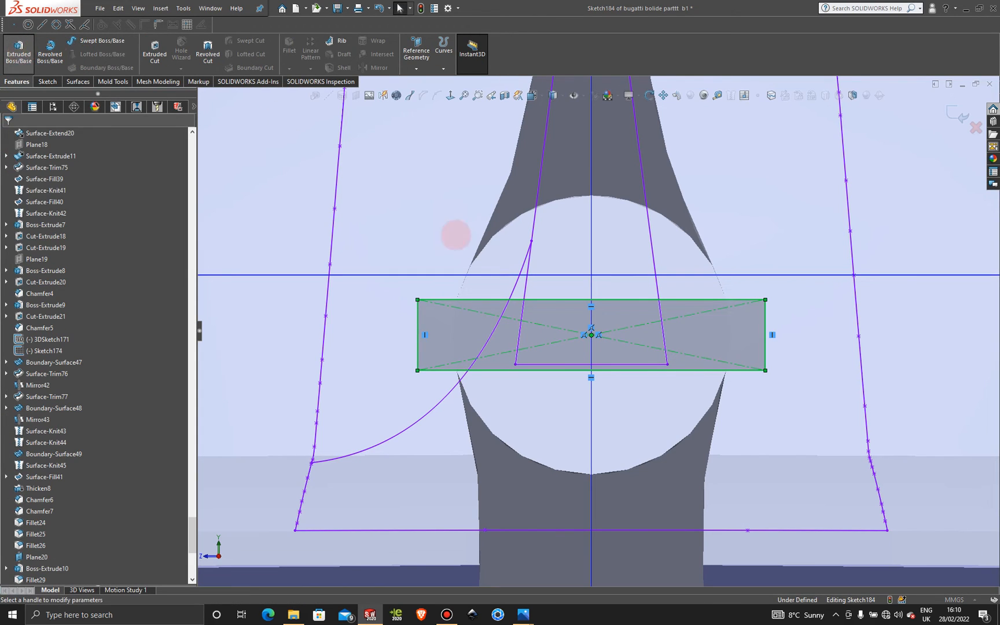
pyautogui.scroll(4, 518, 286)
pyautogui.moveTo(451, 316); pyautogui.dragTo(531, 315, button='middle')
pyautogui.scroll(10, 532, 315)
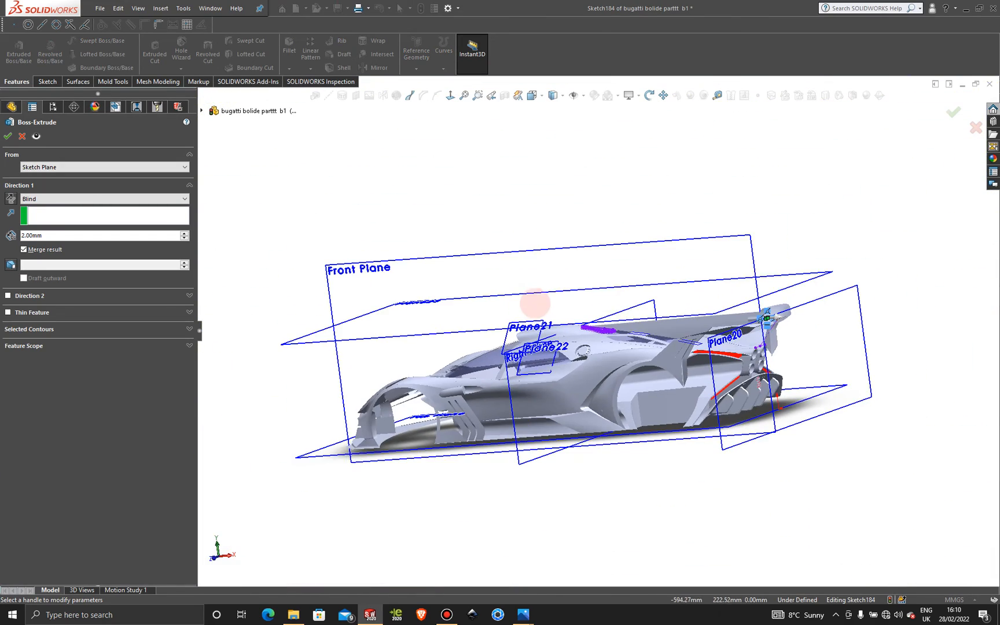
pyautogui.scroll(-10, 767, 317)
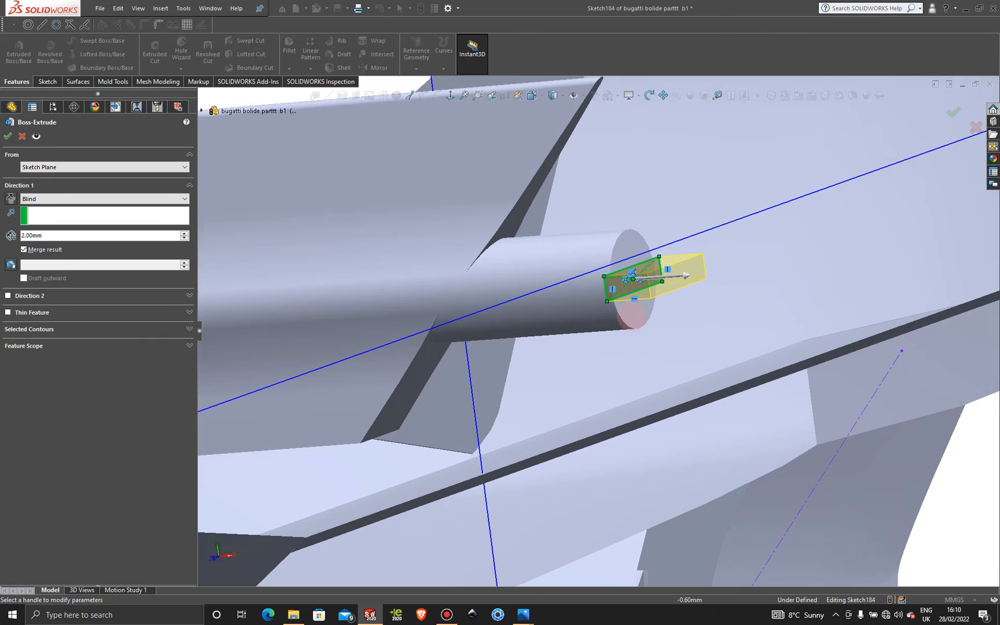
pyautogui.moveTo(533, 287); pyautogui.dragTo(612, 278, button='middle')
pyautogui.scroll(-6, 609, 278)
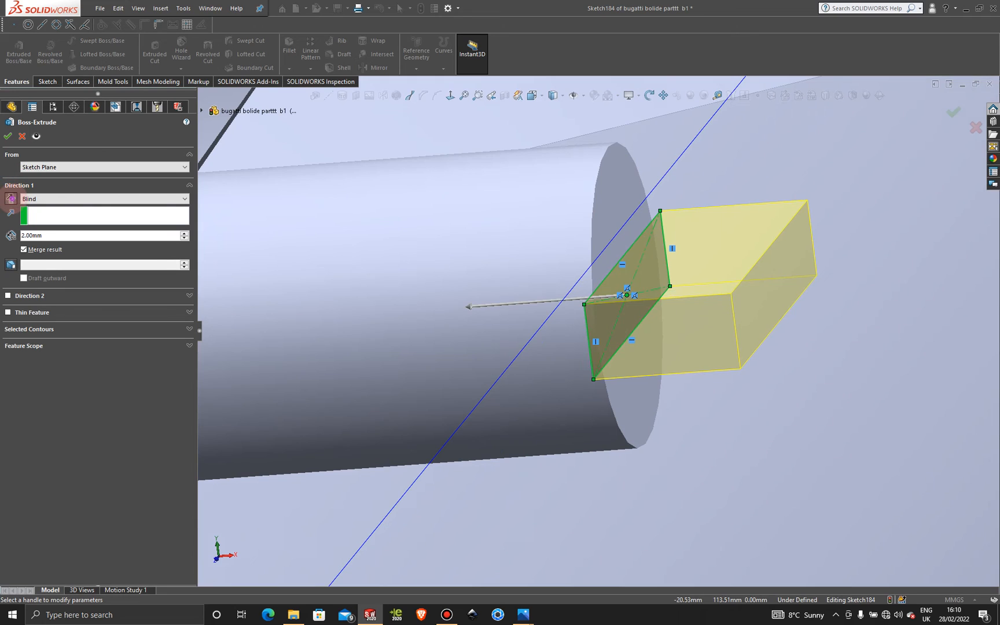
pyautogui.click(11, 199)
pyautogui.scroll(5, 440, 346)
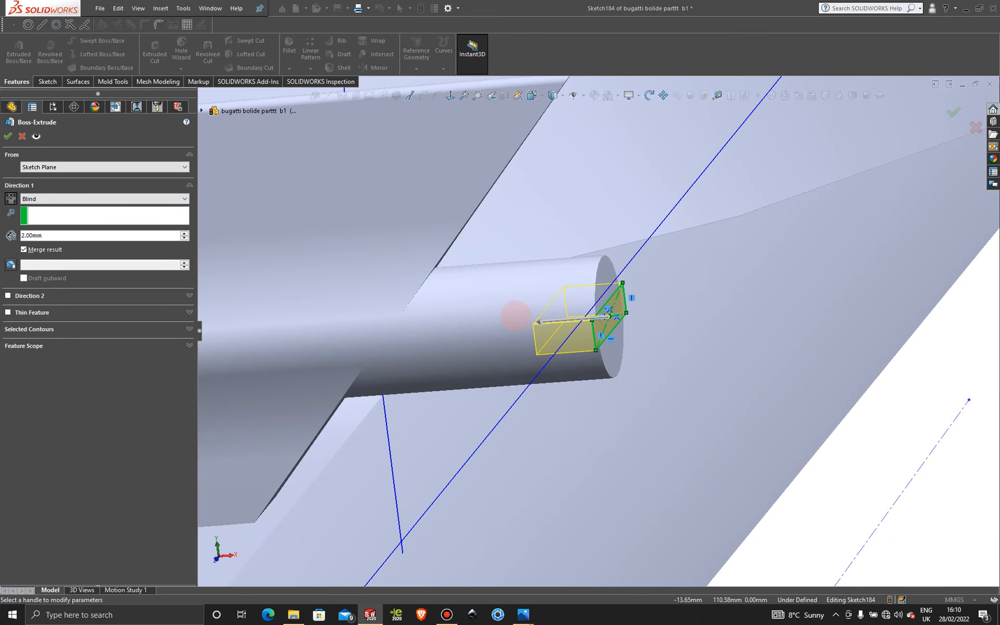
pyautogui.moveTo(538, 321); pyautogui.dragTo(255, 295)
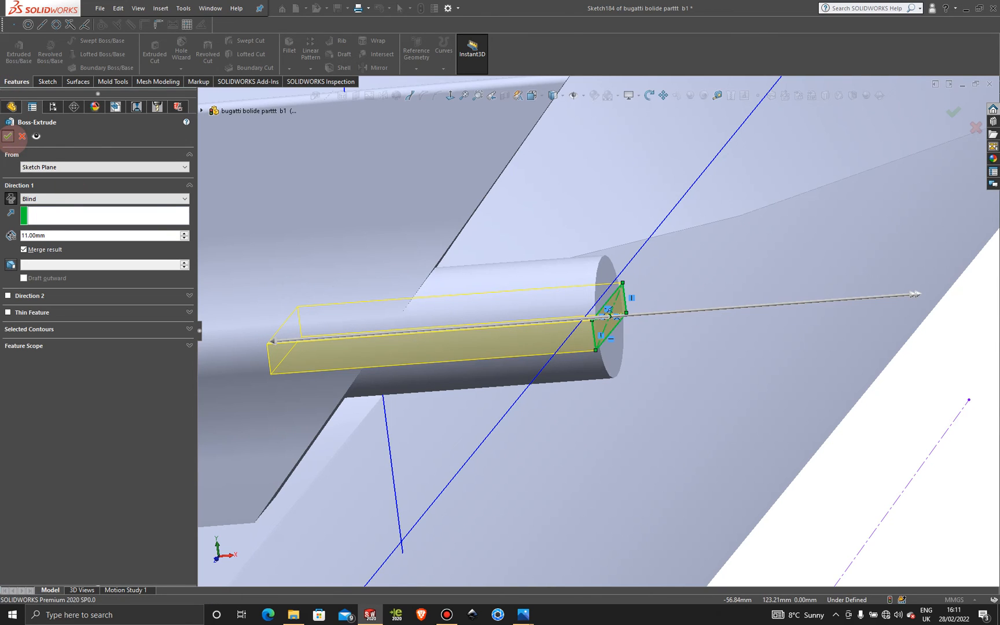
pyautogui.click(7, 136)
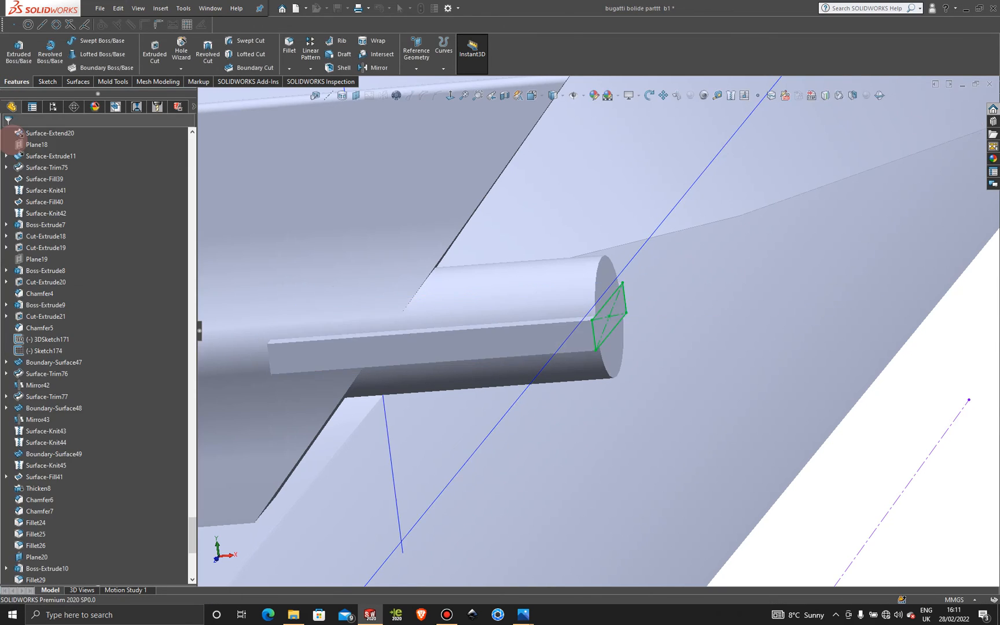
# Start a fillet on the upper junction edge between one side rib and the cylinder, with a 1 mm radius.
pyautogui.moveTo(753, 278); pyautogui.dragTo(823, 320, button='middle')
pyautogui.click(891, 284)
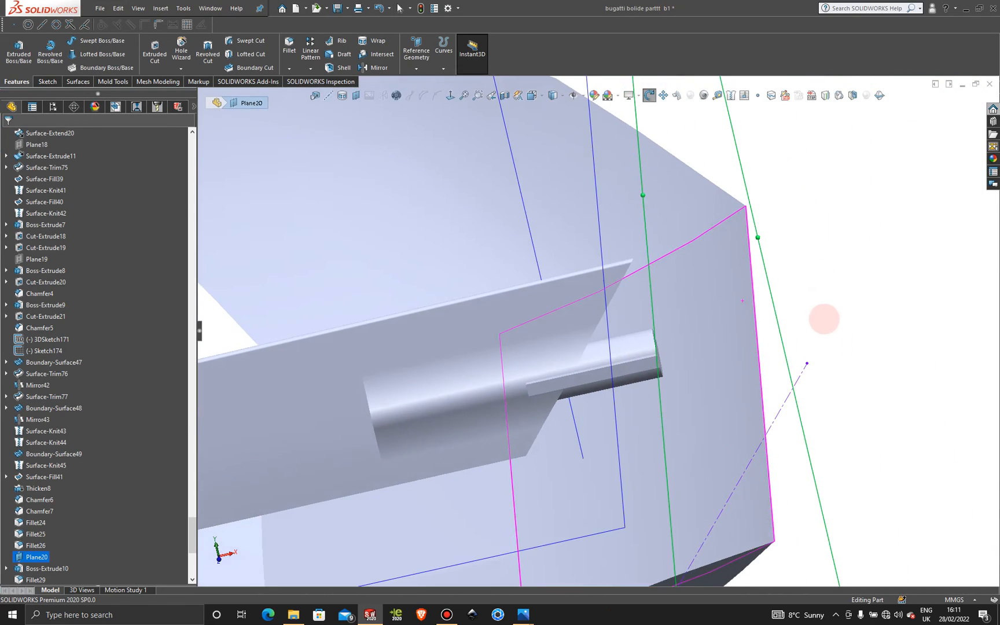
pyautogui.scroll(-8, 626, 374)
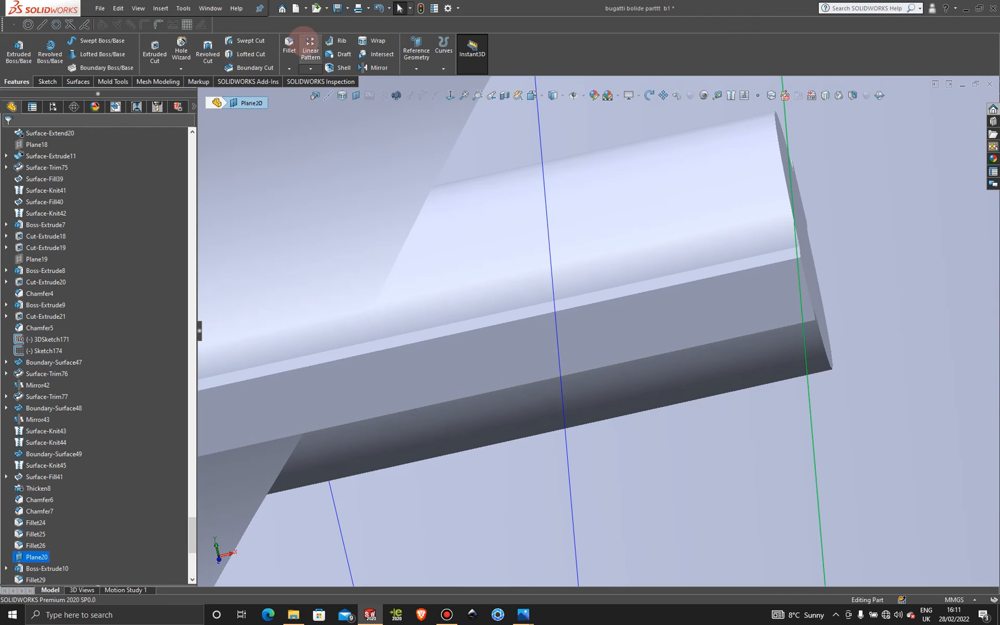
pyautogui.click(289, 45)
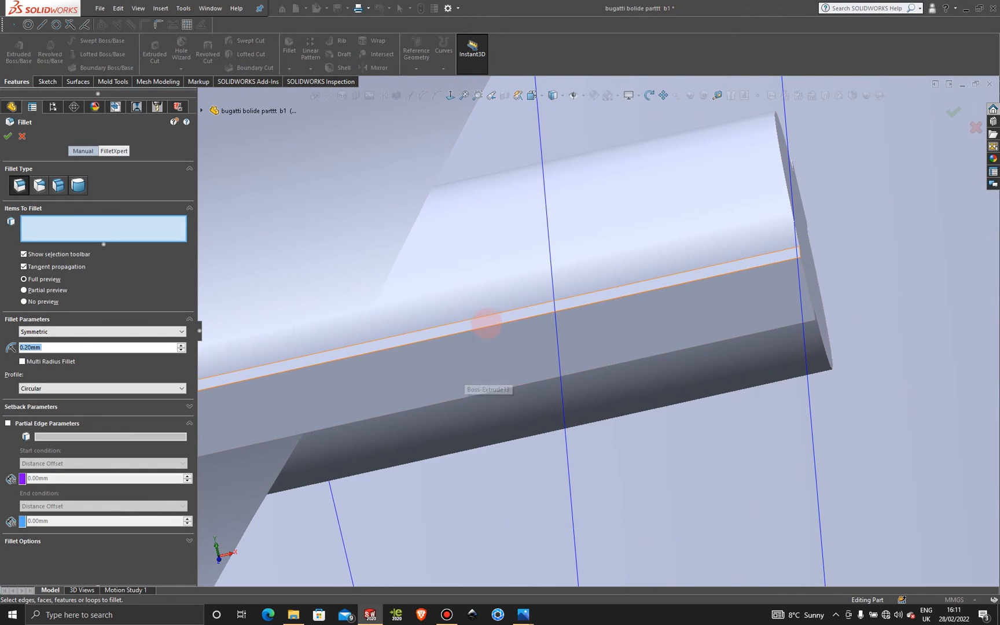
pyautogui.click(487, 315)
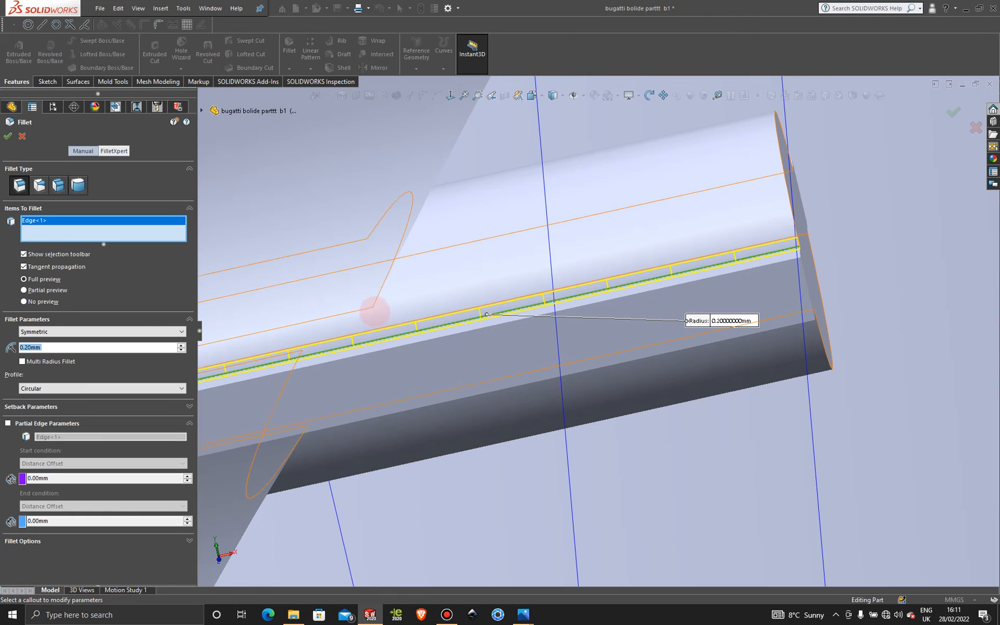
pyautogui.moveTo(492, 396); pyautogui.dragTo(485, 443, button='middle')
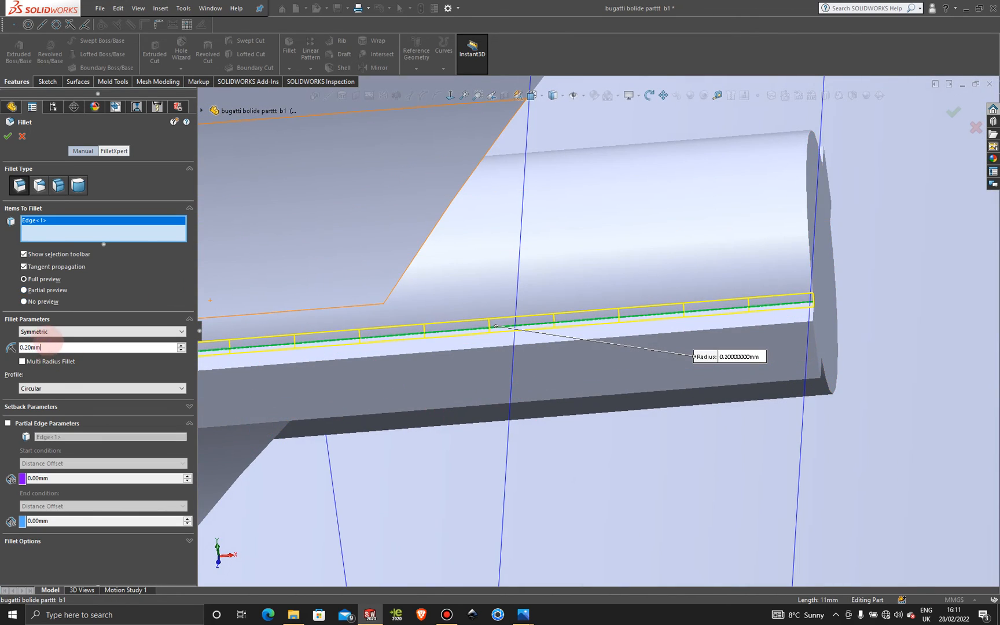
pyautogui.write('1')
pyautogui.press('Return')
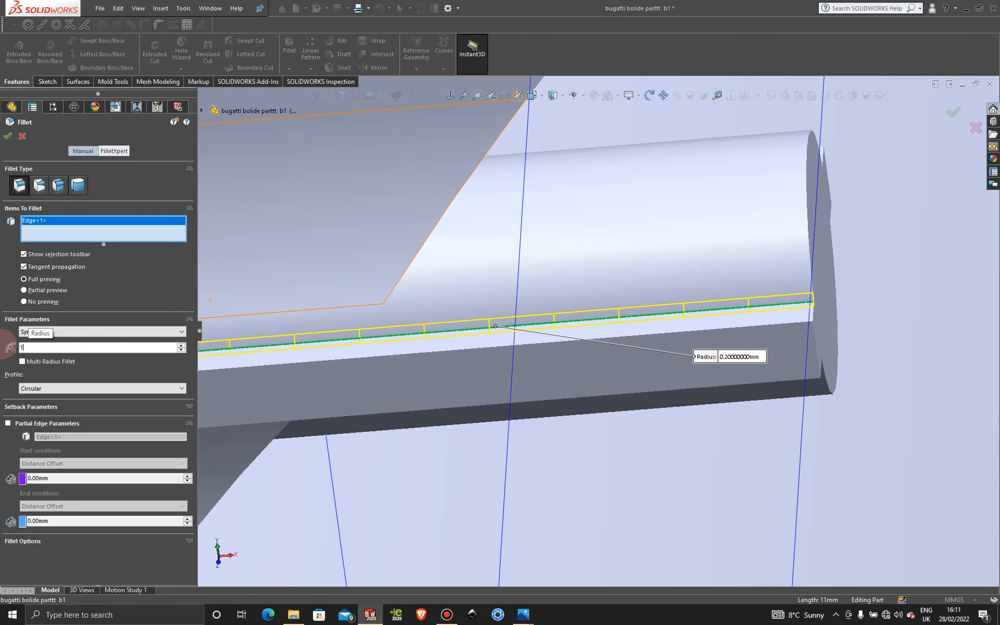
# Add the three remaining rib-to-cylinder junction edges to the 1 mm fillet and finish it.
pyautogui.scroll(2, 426, 357)
pyautogui.scroll(1, 425, 356)
pyautogui.moveTo(416, 378); pyautogui.dragTo(336, 324, button='middle')
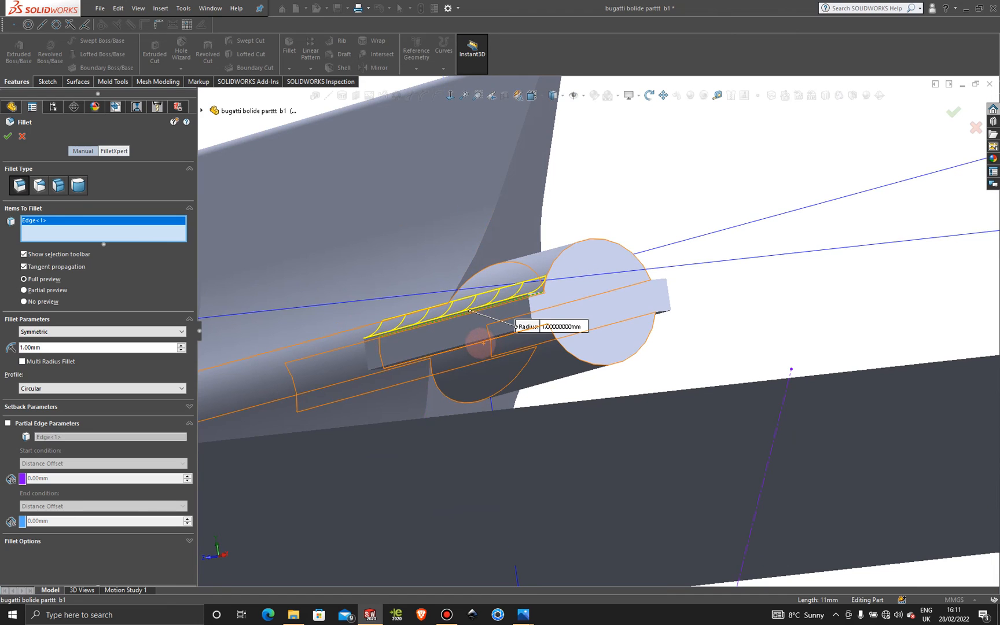
pyautogui.click(479, 342)
pyautogui.moveTo(479, 342); pyautogui.dragTo(625, 313, button='middle')
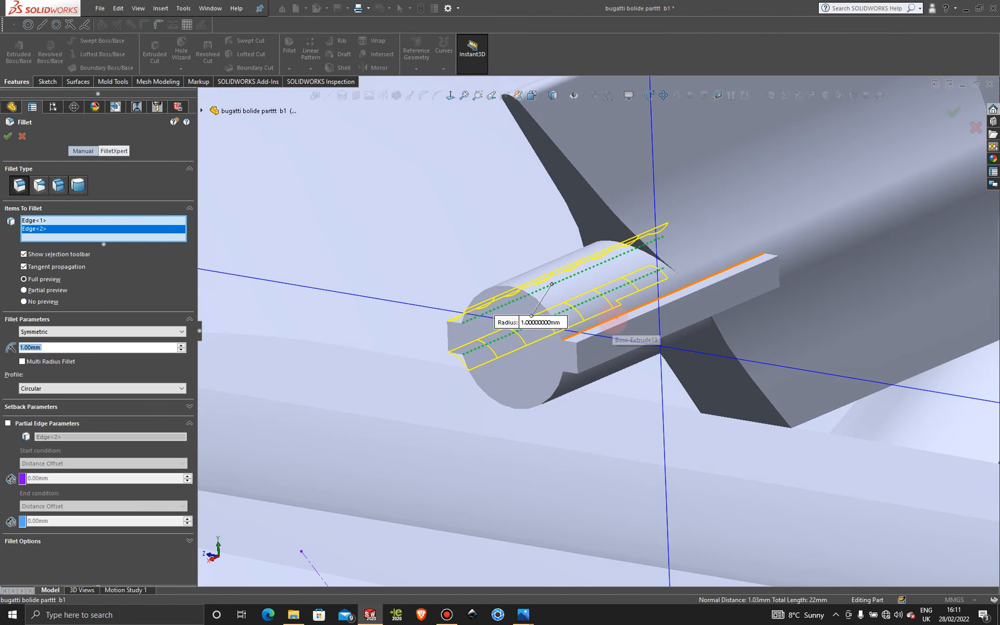
pyautogui.click(599, 338)
pyautogui.moveTo(597, 349)
pyautogui.mouseDown(button='middle')
pyautogui.moveTo(520, 330)
pyautogui.moveTo(592, 286)
pyautogui.moveTo(585, 331)
pyautogui.mouseUp(button='middle')
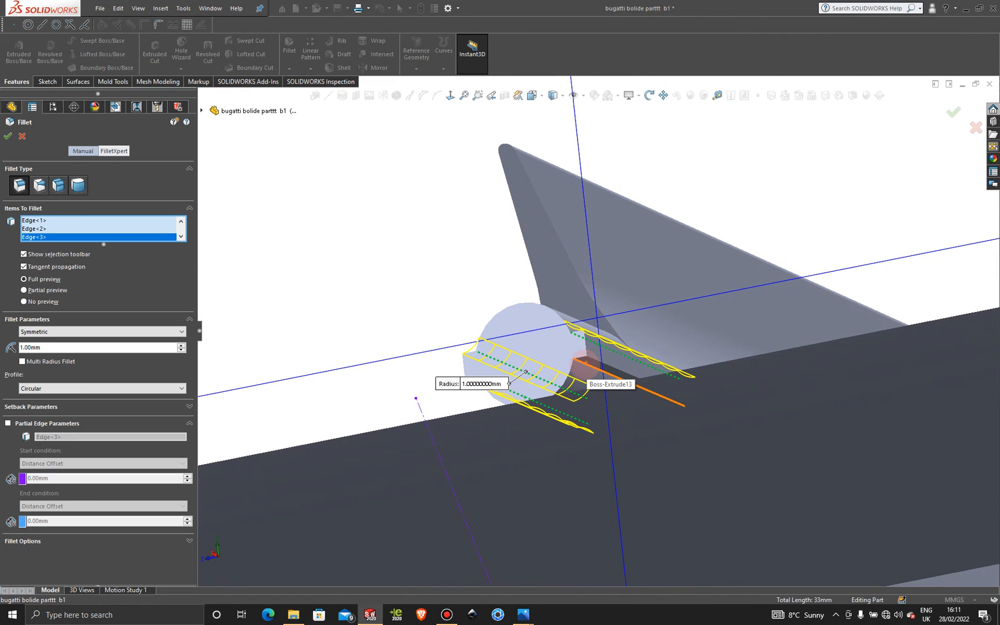
pyautogui.click(585, 364)
pyautogui.click(7, 137)
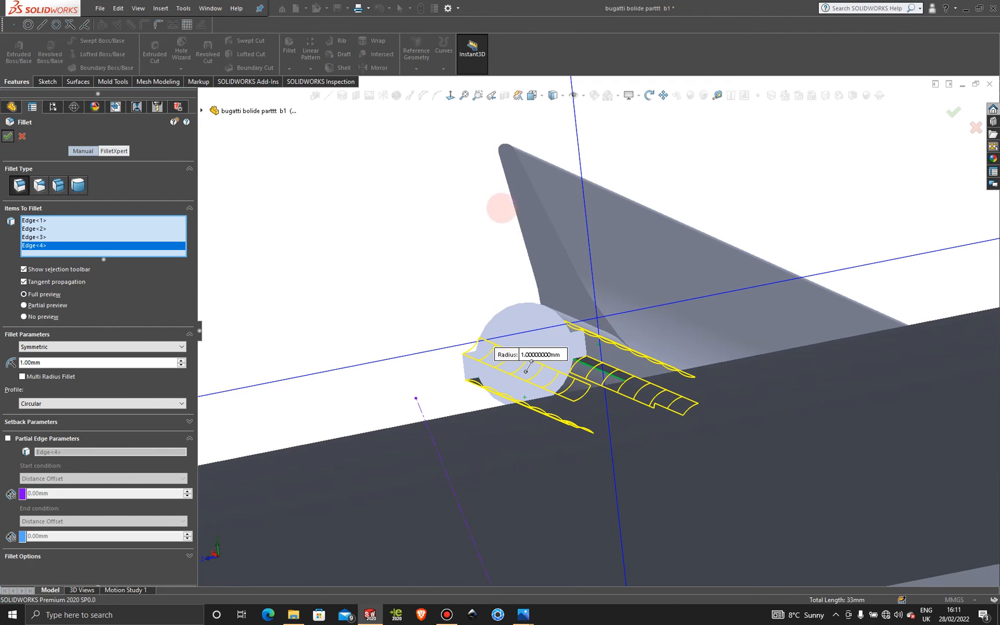
# Chamfer the front end edge of one side rib where it meets the fin, at 2 mm and 45 degrees.
pyautogui.scroll(1, 525, 299)
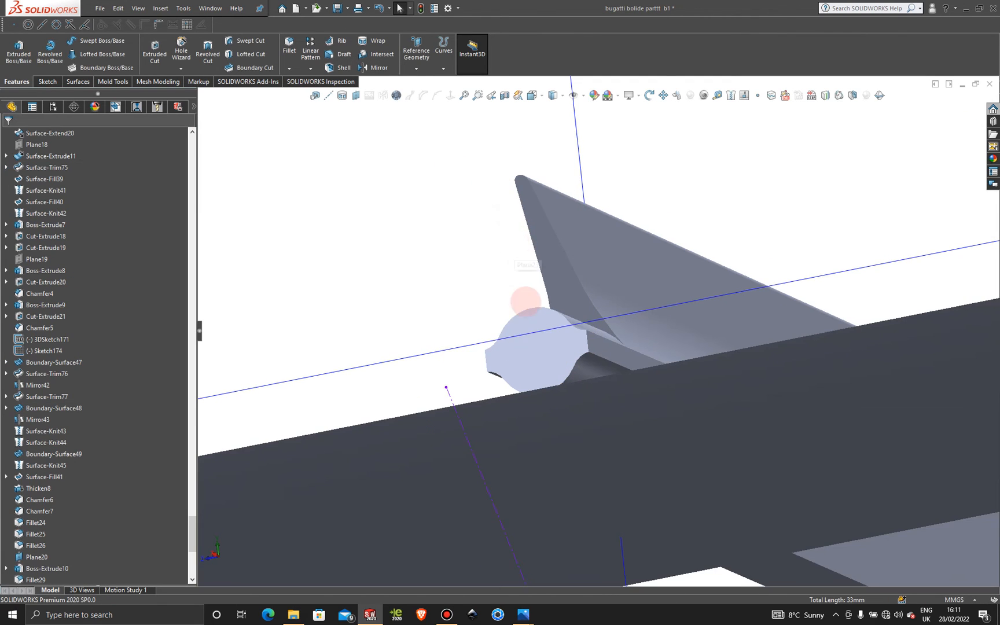
pyautogui.middleClick(559, 309)
pyautogui.moveTo(560, 309); pyautogui.dragTo(588, 387, button='middle')
pyautogui.scroll(1, 586, 374)
pyautogui.scroll(-8, 697, 321)
pyautogui.middleClick(585, 397)
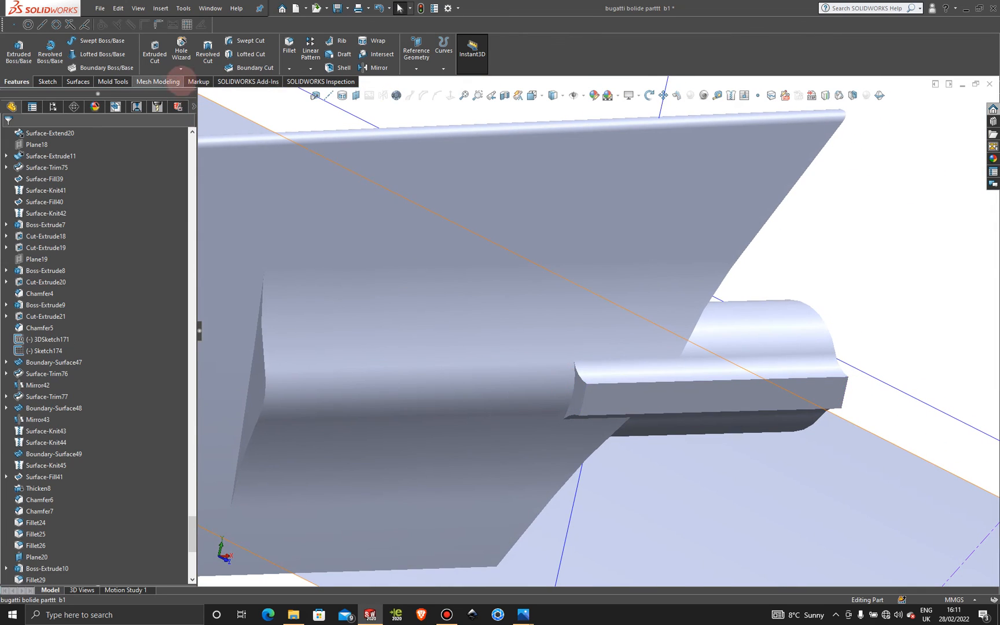
pyautogui.click(290, 69)
pyautogui.click(516, 357)
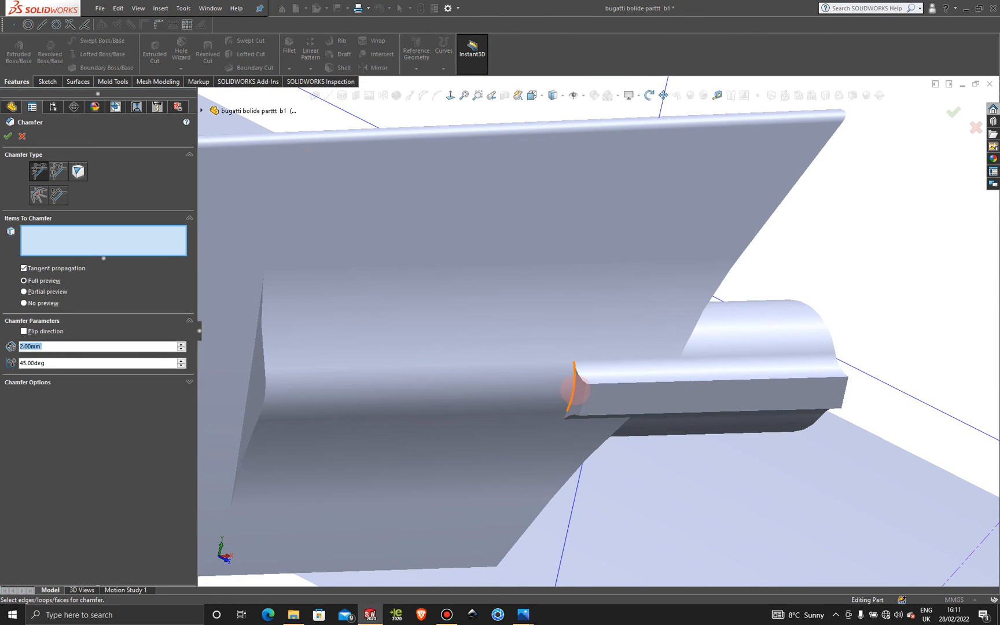
pyautogui.click(575, 390)
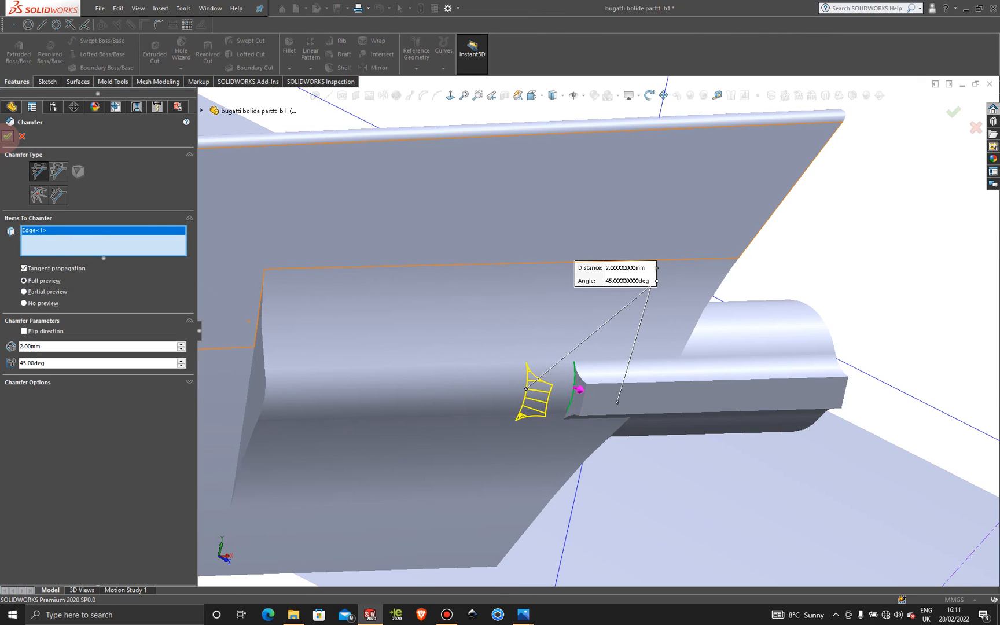
pyautogui.press('Return')
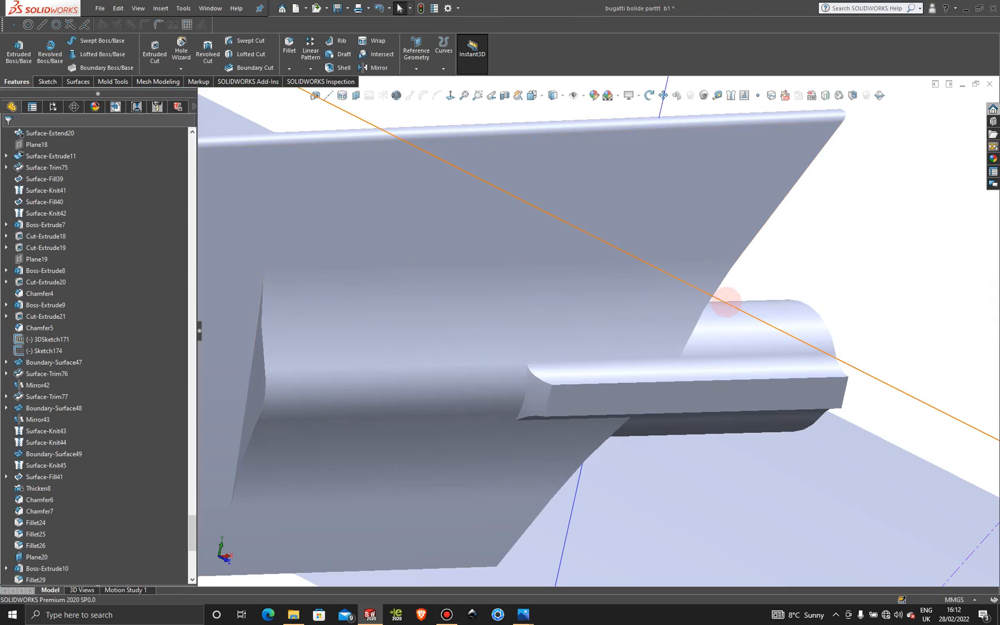
# Chamfer the front end edge of the opposite side rib with the same 2 mm distance and 45-degree angle.
pyautogui.scroll(6, 725, 301)
pyautogui.moveTo(545, 336)
pyautogui.mouseDown(button='middle')
pyautogui.moveTo(415, 364)
pyautogui.moveTo(331, 487)
pyautogui.moveTo(320, 596)
pyautogui.moveTo(529, 412)
pyautogui.moveTo(390, 384)
pyautogui.moveTo(301, 278)
pyautogui.mouseUp(button='middle')
pyautogui.scroll(-5, 529, 412)
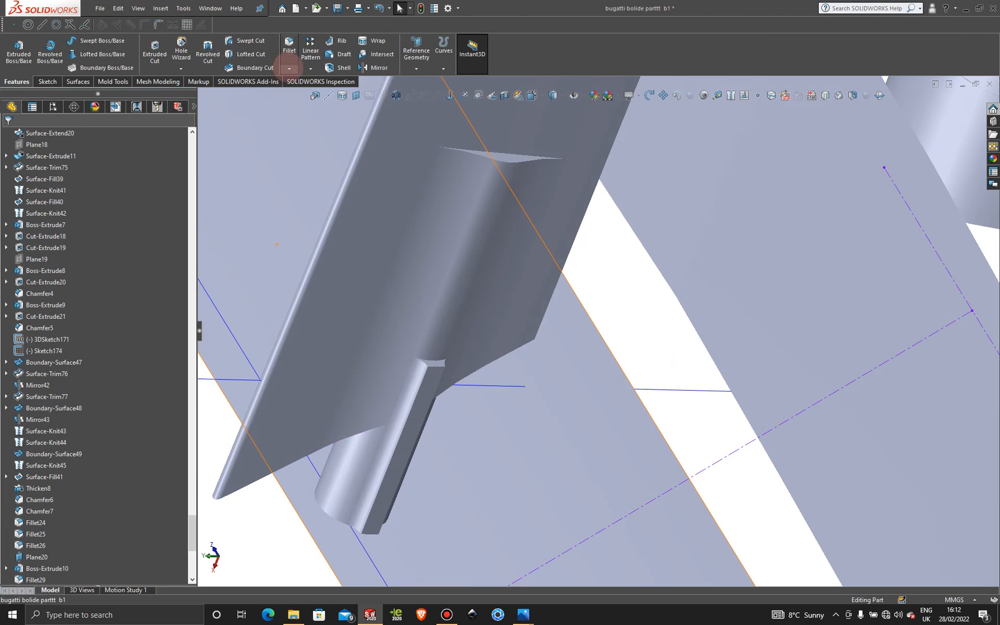
pyautogui.click(289, 68)
pyautogui.click(310, 93)
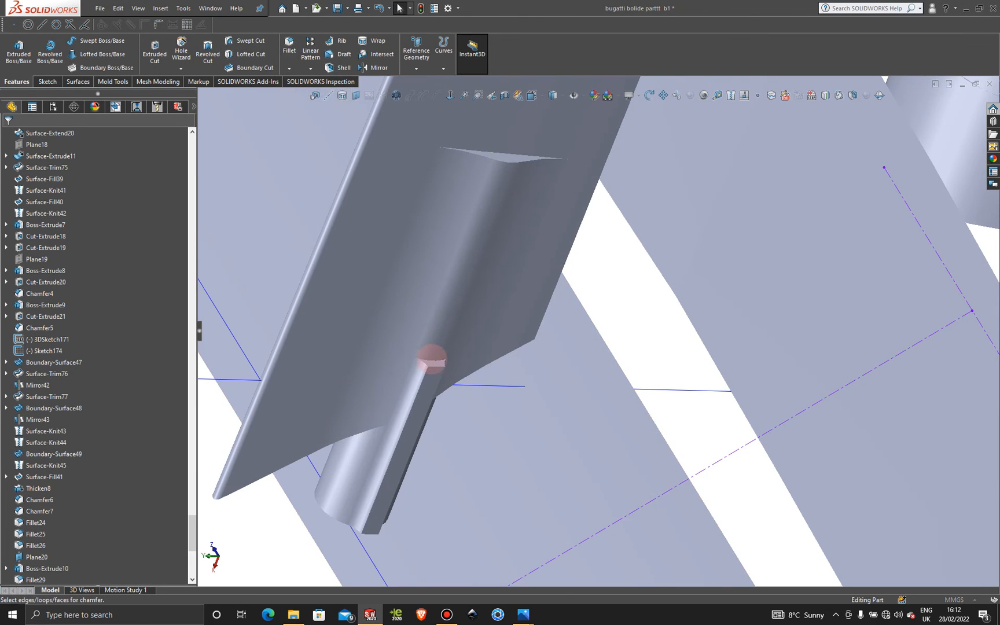
pyautogui.click(433, 360)
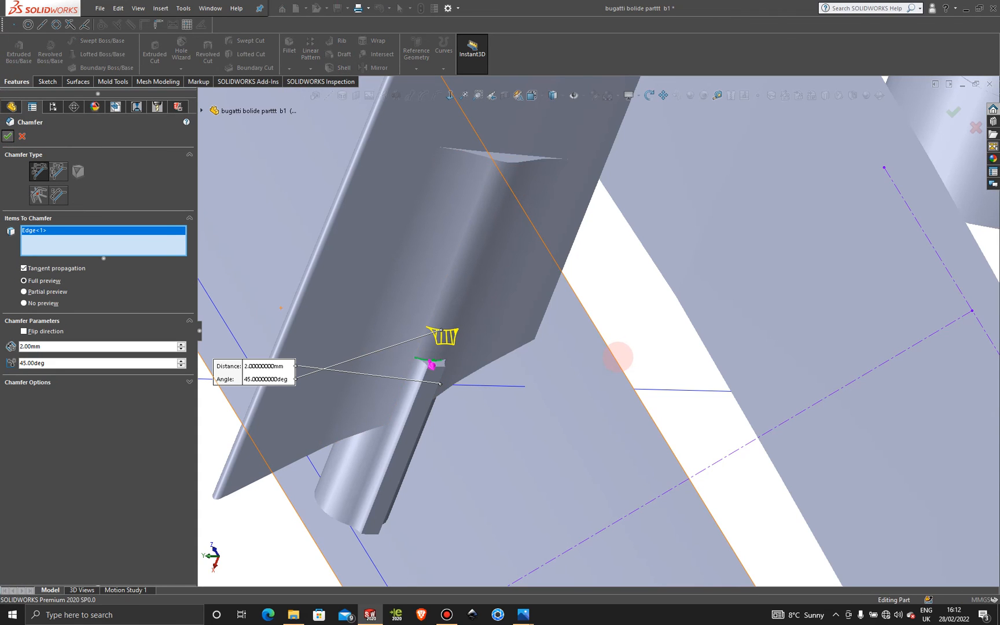
pyautogui.press('Return')
# Start a sketch on the rear end face of the fin's cylinder and orient the view to Right.
pyautogui.scroll(8, 619, 357)
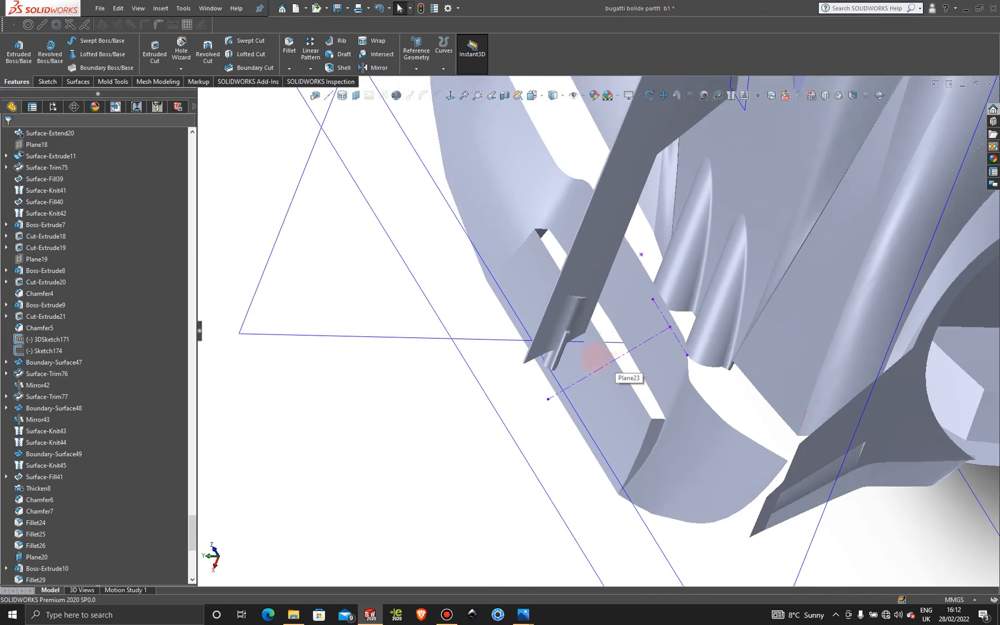
pyautogui.moveTo(595, 357)
pyautogui.mouseDown(button='middle')
pyautogui.moveTo(603, 317)
pyautogui.moveTo(784, 99)
pyautogui.moveTo(753, 217)
pyautogui.moveTo(709, 136)
pyautogui.moveTo(700, 231)
pyautogui.moveTo(603, 355)
pyautogui.mouseUp(button='middle')
pyautogui.scroll(-10, 599, 349)
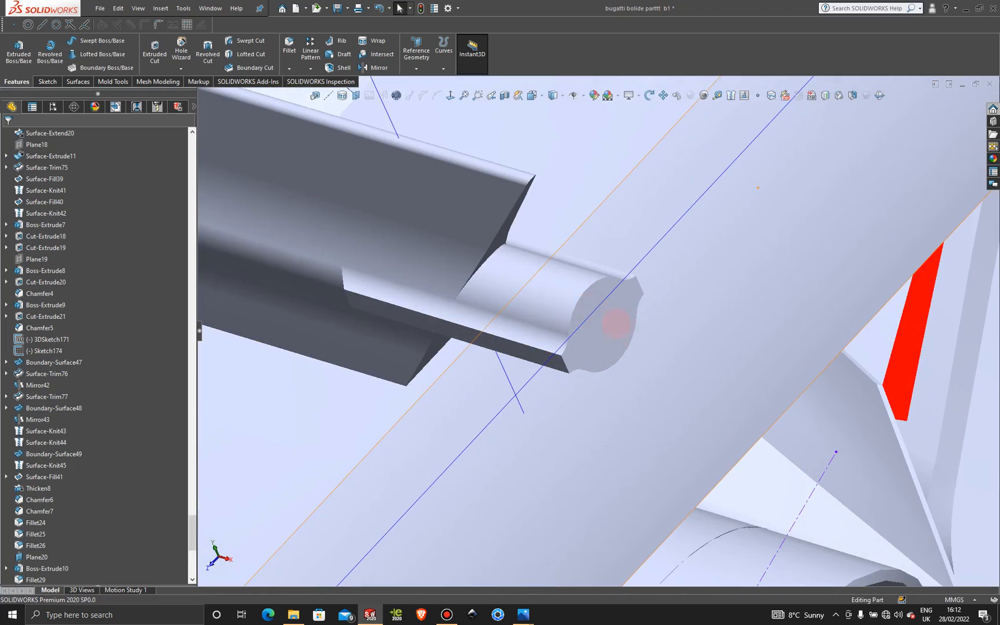
pyautogui.click(616, 322)
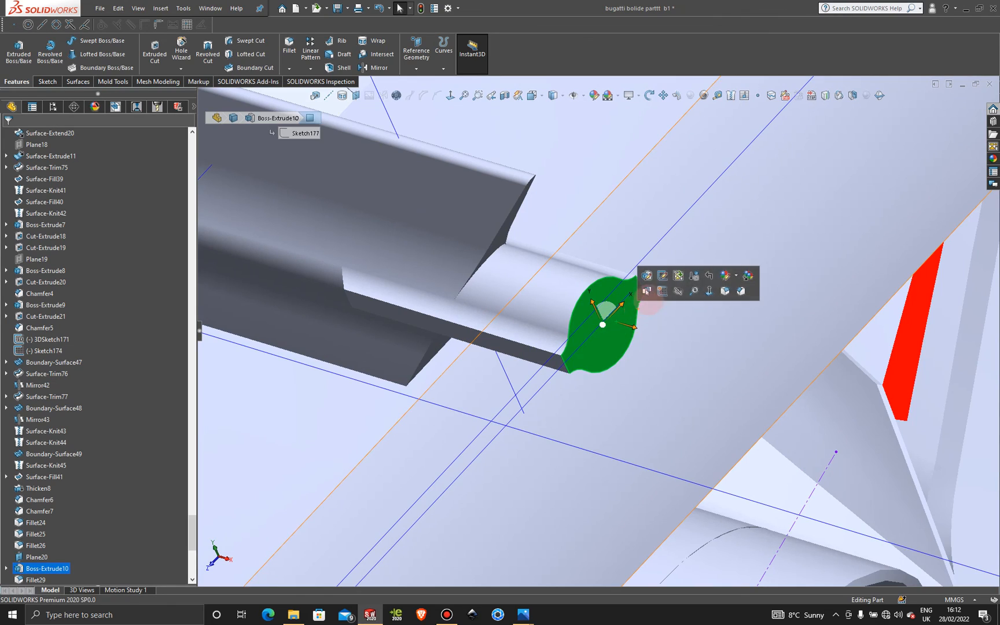
pyautogui.click(663, 289)
pyautogui.press('space')
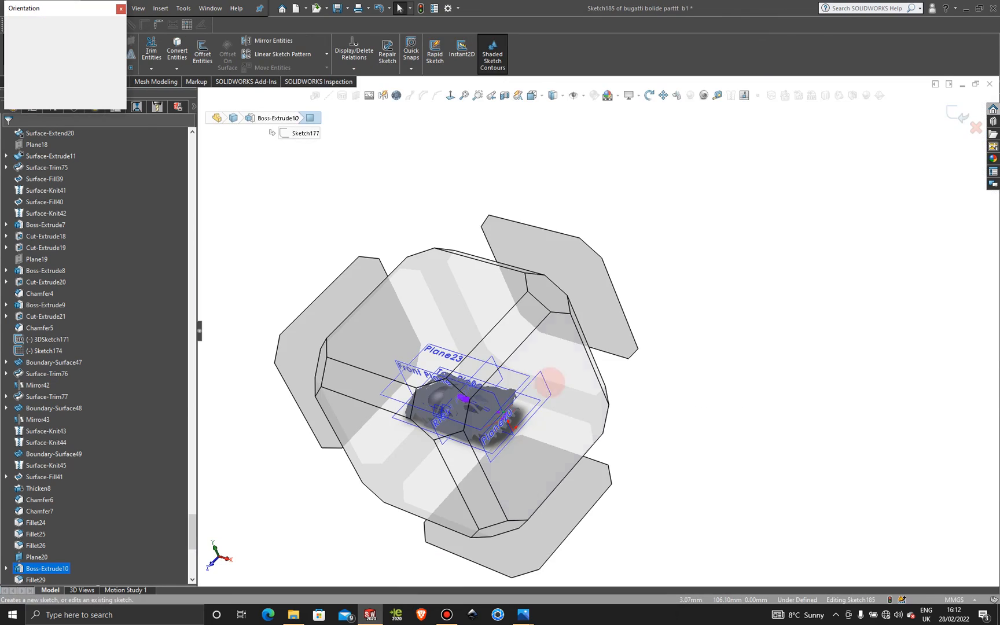
pyautogui.click(513, 412)
# Sketch a circle of about 1.86 mm radius at the centre of the cylinder's end face, just inside its outline.
pyautogui.scroll(-6, 497, 270)
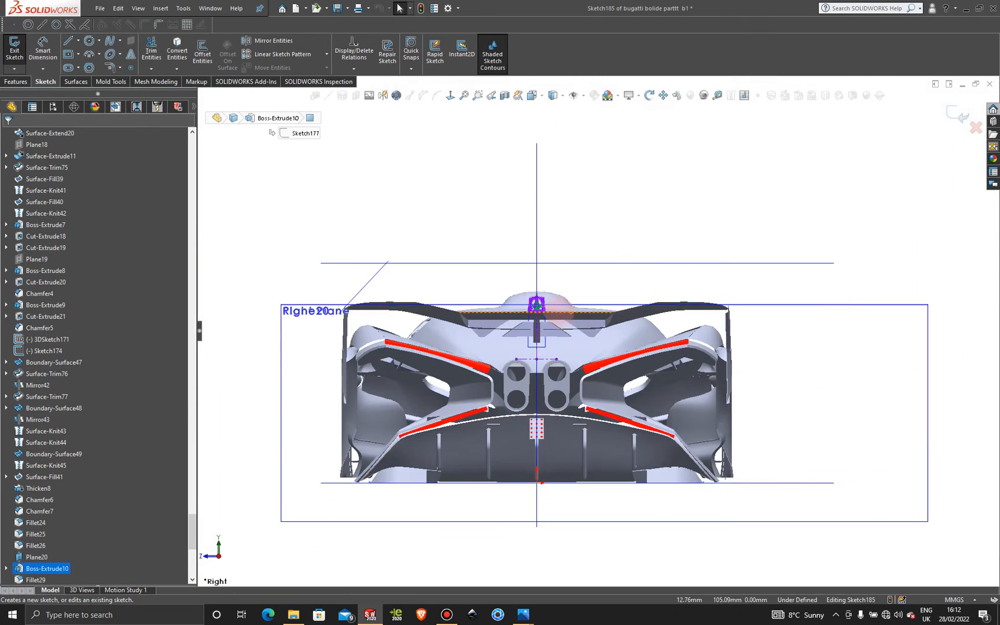
pyautogui.scroll(-4, 497, 271)
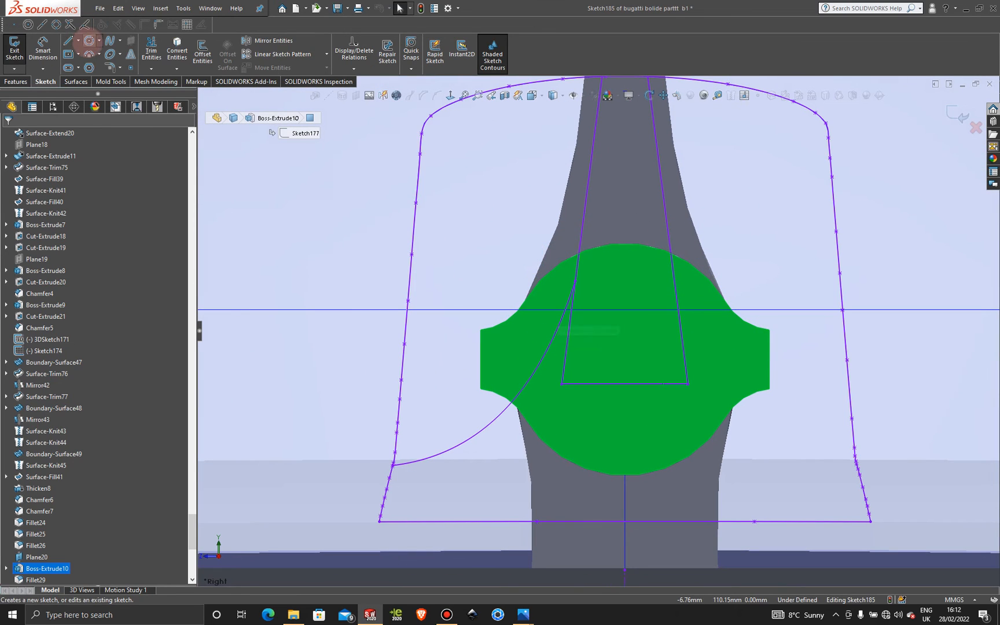
pyautogui.click(89, 40)
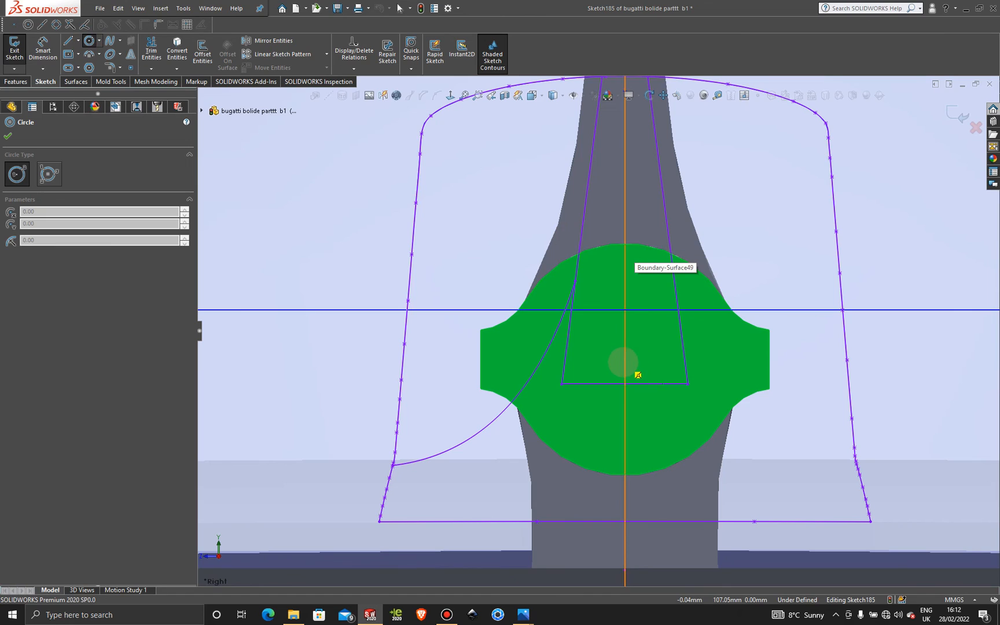
pyautogui.click(625, 359)
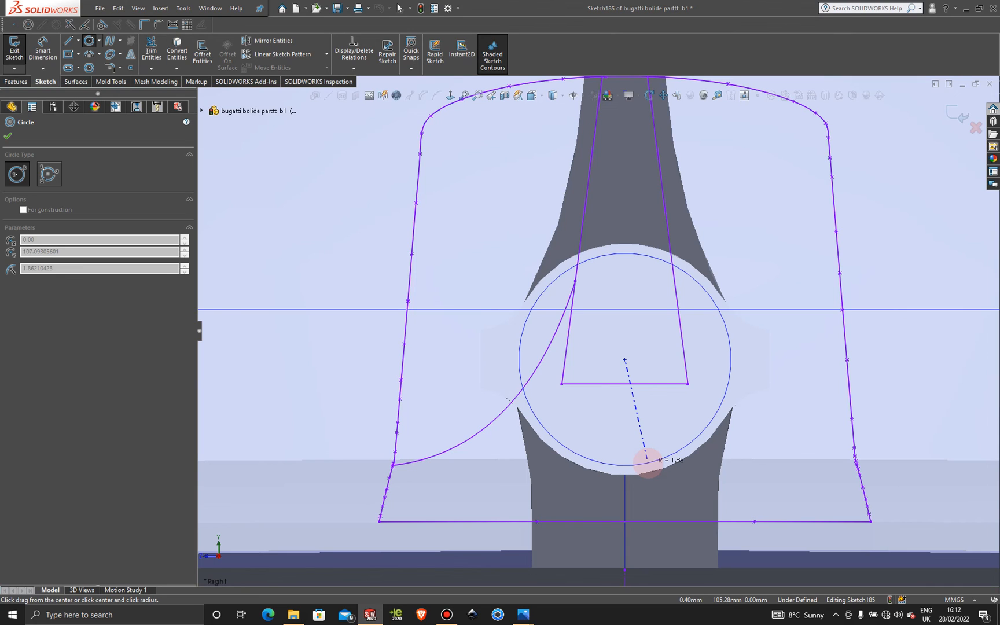
pyautogui.click(648, 460)
pyautogui.click(8, 136)
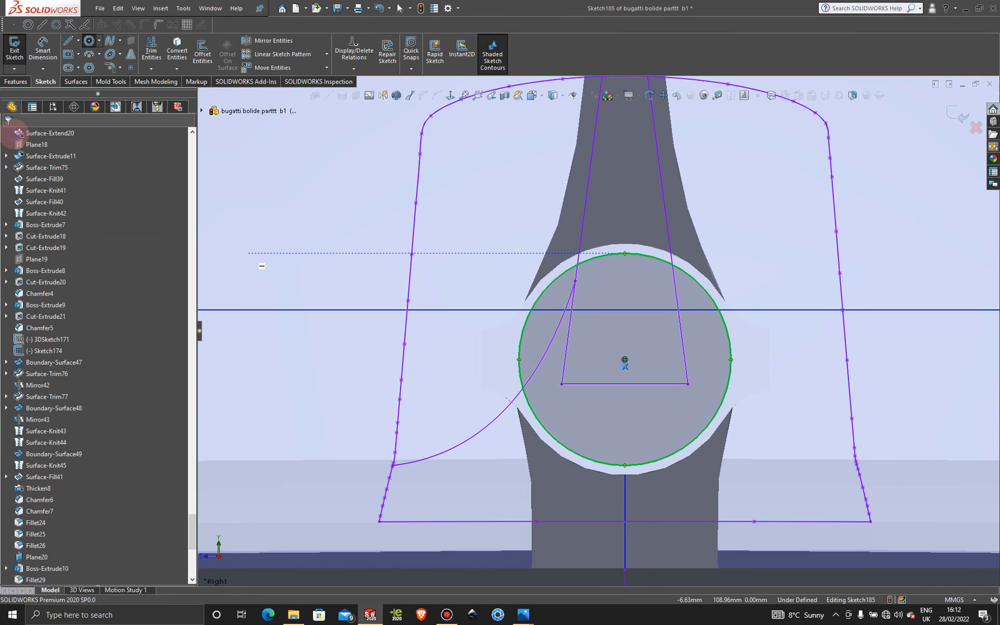
# Extrude-cut the circle 1 mm blind into the cylinder's end face to form a shallow recess.
pyautogui.click(15, 82)
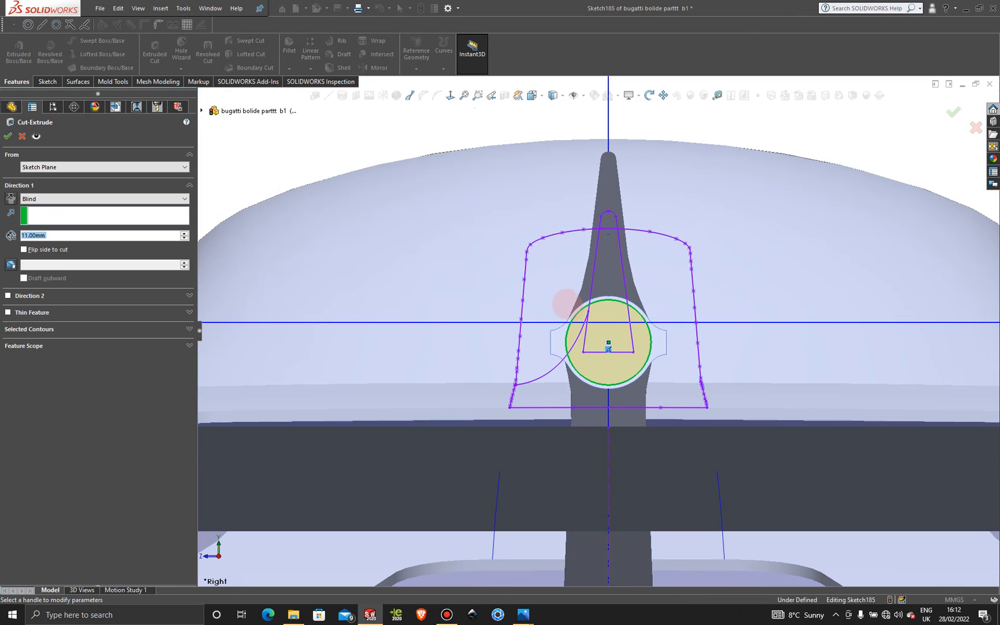
pyautogui.scroll(10, 585, 306)
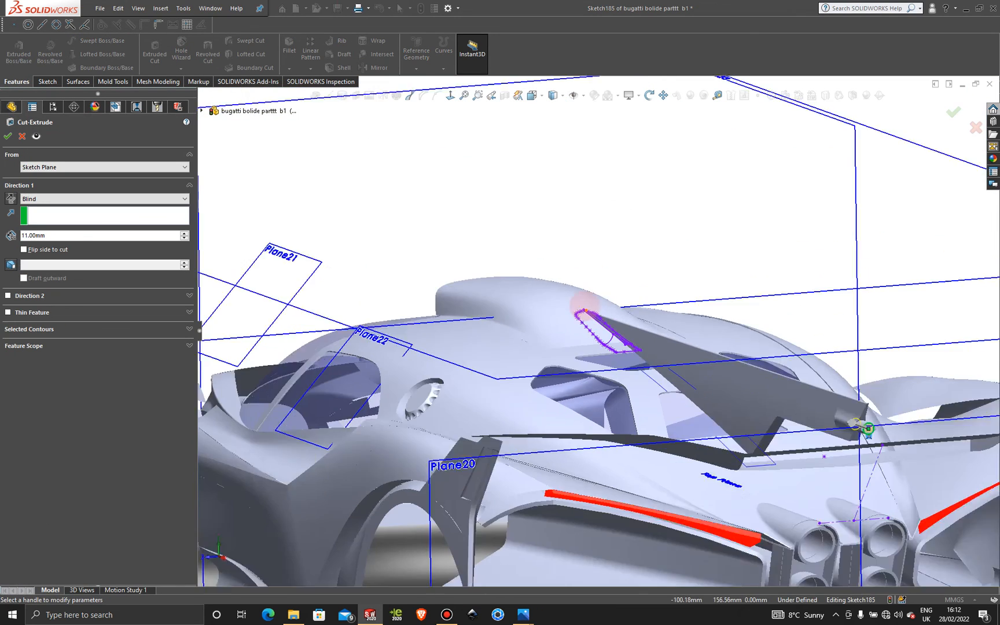
pyautogui.scroll(-5, 811, 405)
pyautogui.moveTo(683, 371)
pyautogui.mouseDown(button='middle')
pyautogui.moveTo(670, 362)
pyautogui.moveTo(694, 398)
pyautogui.moveTo(690, 380)
pyautogui.mouseUp(button='middle')
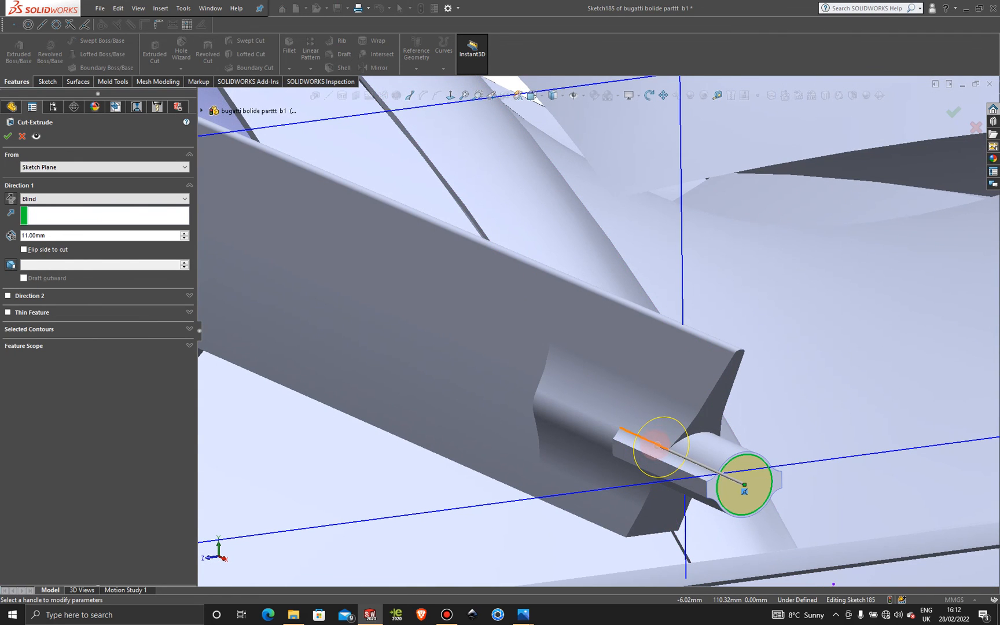
pyautogui.moveTo(657, 447); pyautogui.dragTo(734, 479)
pyautogui.scroll(3, 692, 467)
pyautogui.moveTo(678, 449); pyautogui.dragTo(706, 460, button='middle')
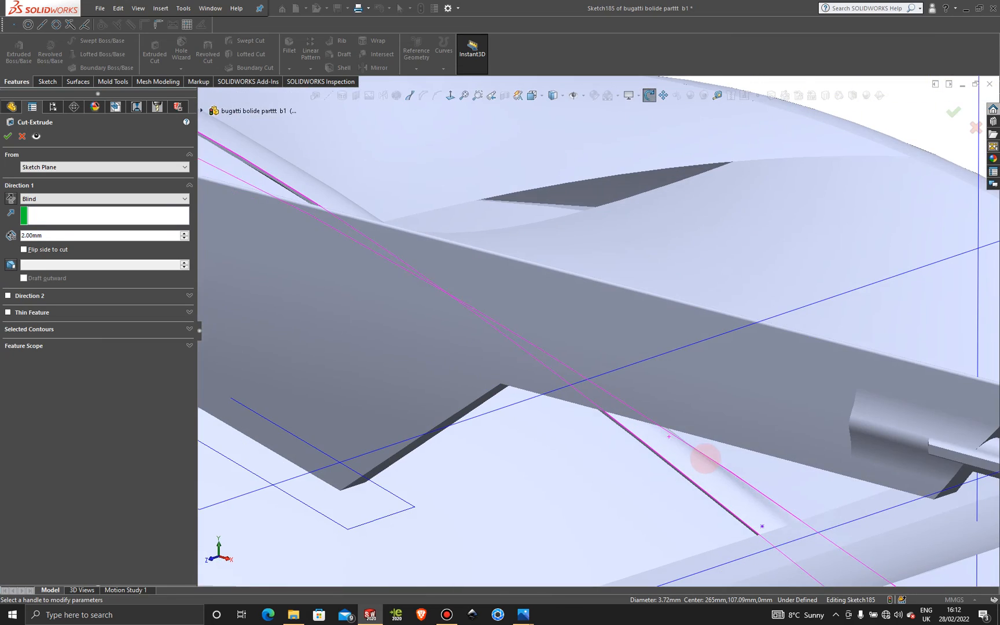
pyautogui.scroll(7, 704, 412)
pyautogui.scroll(-10, 704, 402)
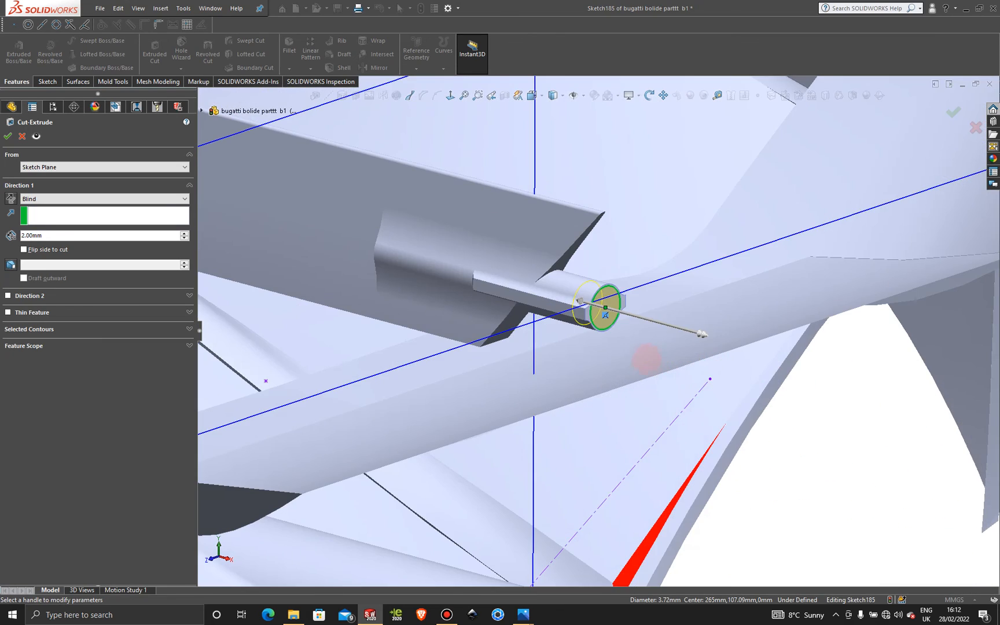
pyautogui.scroll(-3, 580, 284)
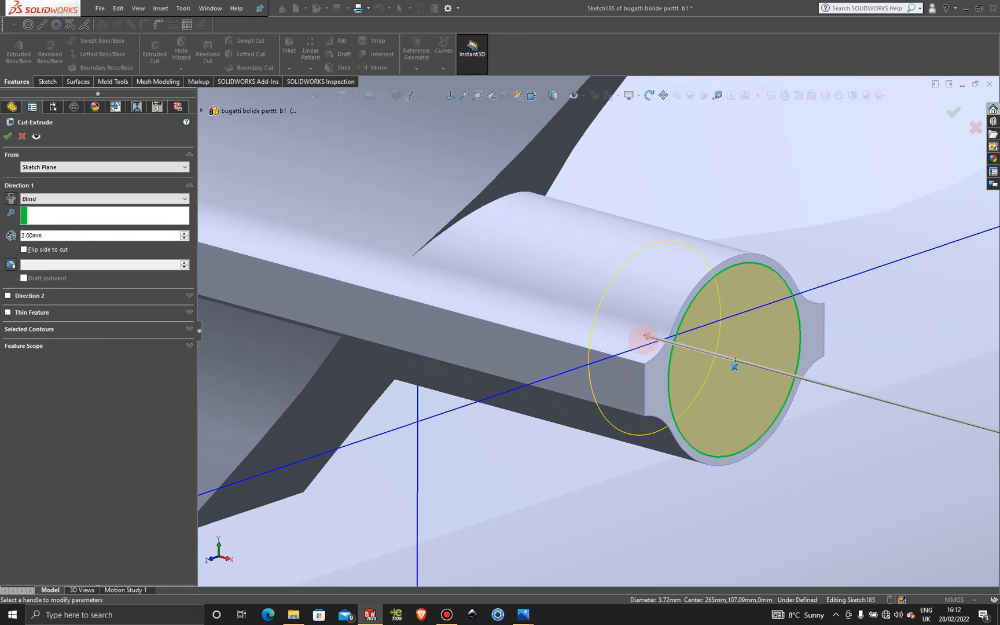
pyautogui.moveTo(643, 338); pyautogui.dragTo(711, 359)
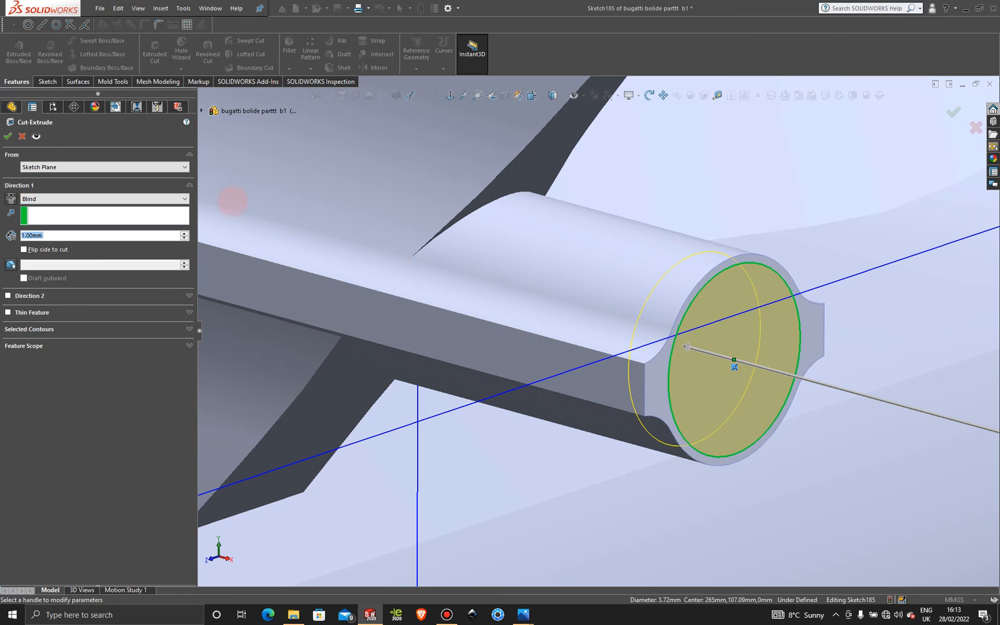
pyautogui.click(7, 136)
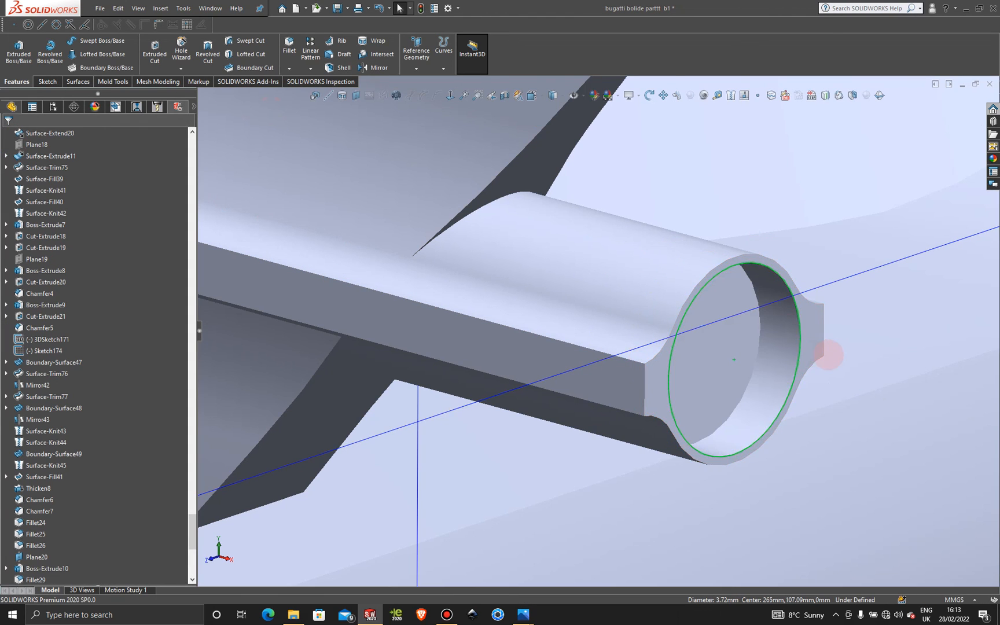
# Add a 2 mm dome to the recessed circular face of the cylinder, with Plane20 as its direction reference.
pyautogui.scroll(6, 829, 355)
pyautogui.click(972, 457)
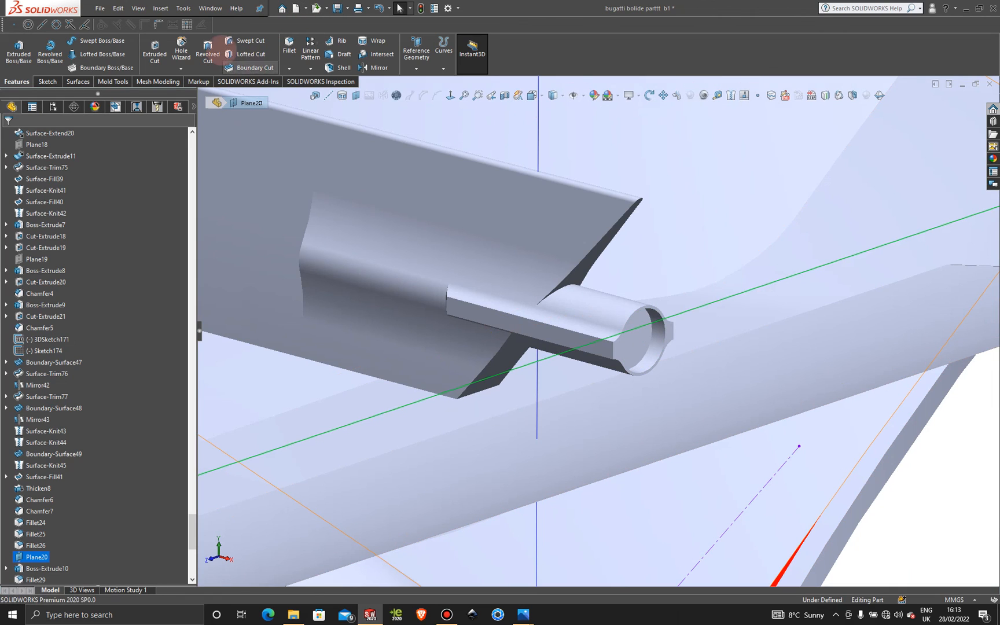
pyautogui.click(183, 8)
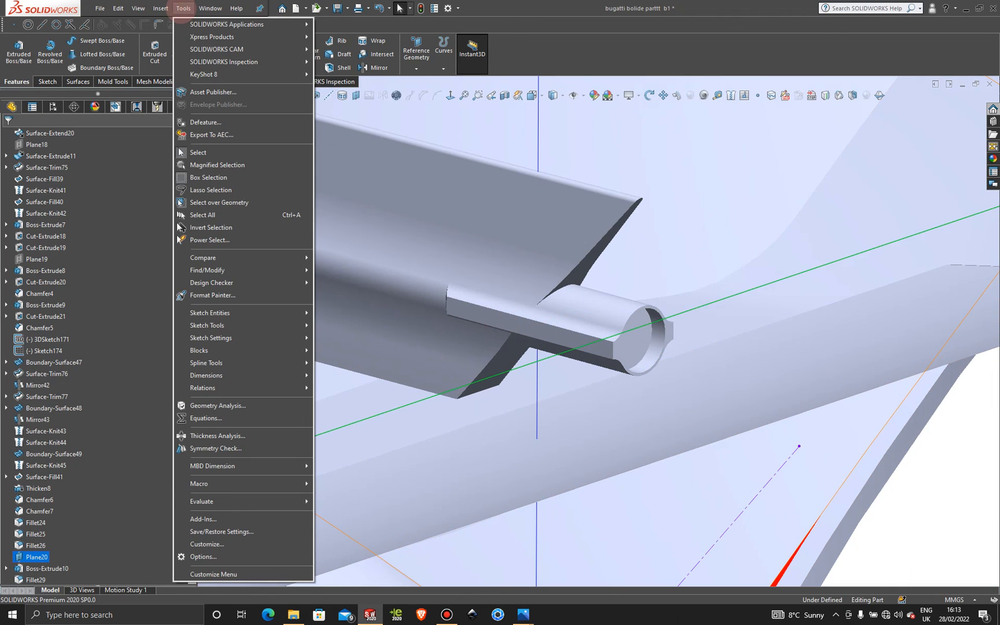
pyautogui.moveTo(160, 8)
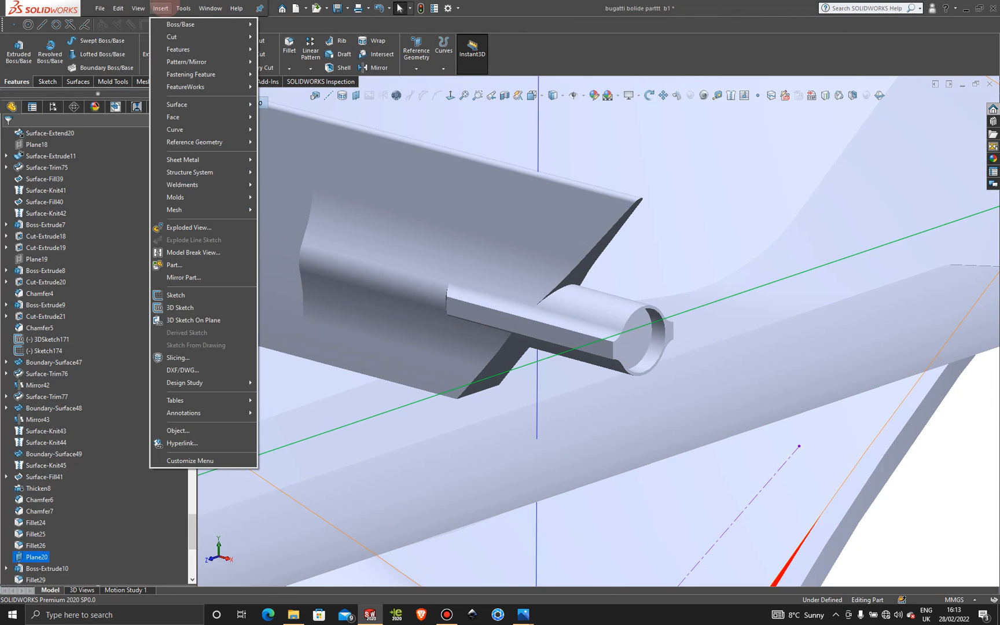
pyautogui.moveTo(187, 49)
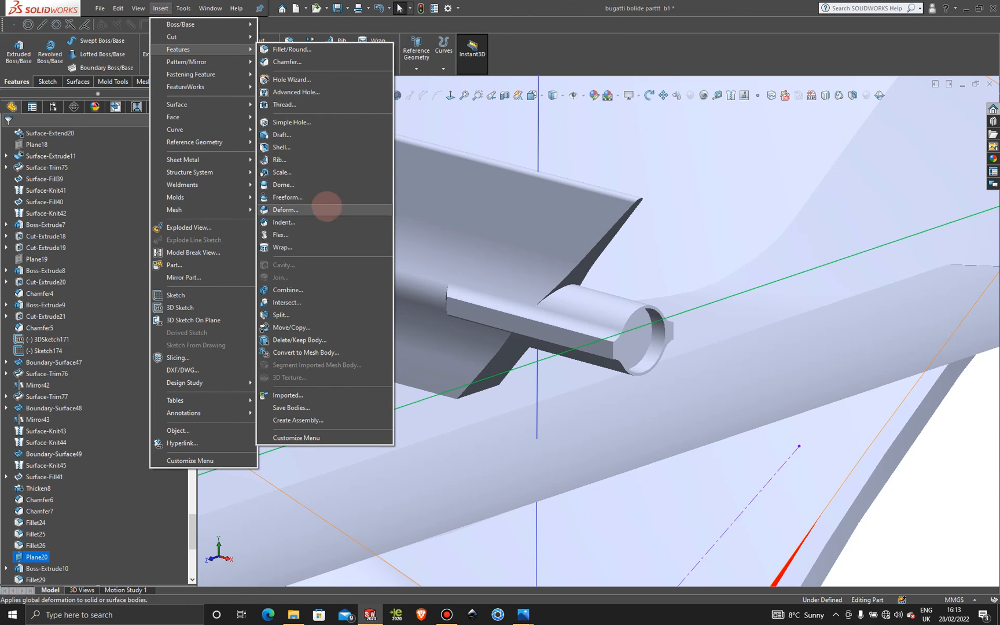
pyautogui.click(318, 186)
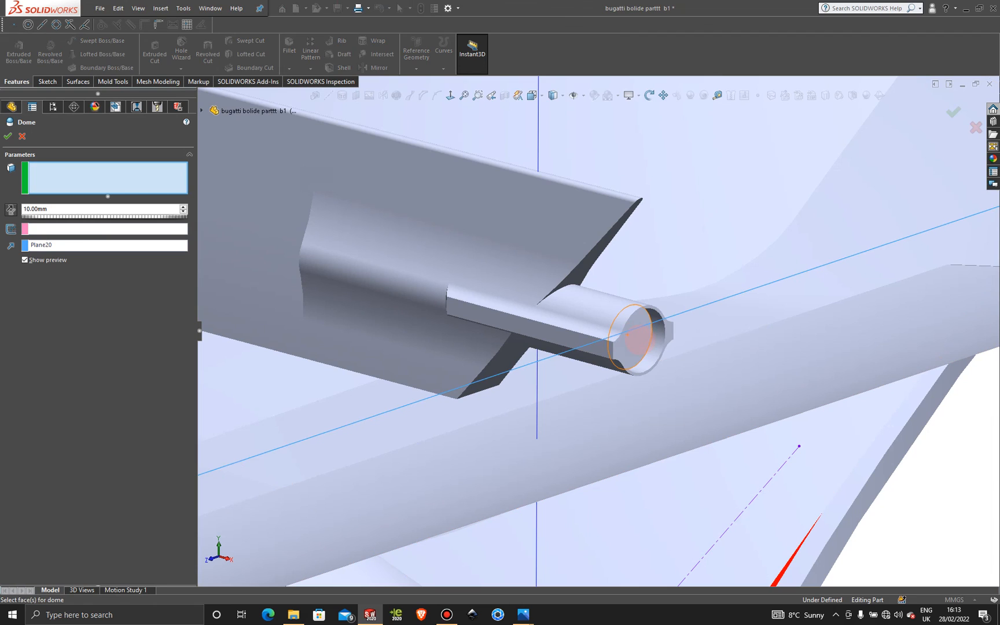
pyautogui.click(636, 338)
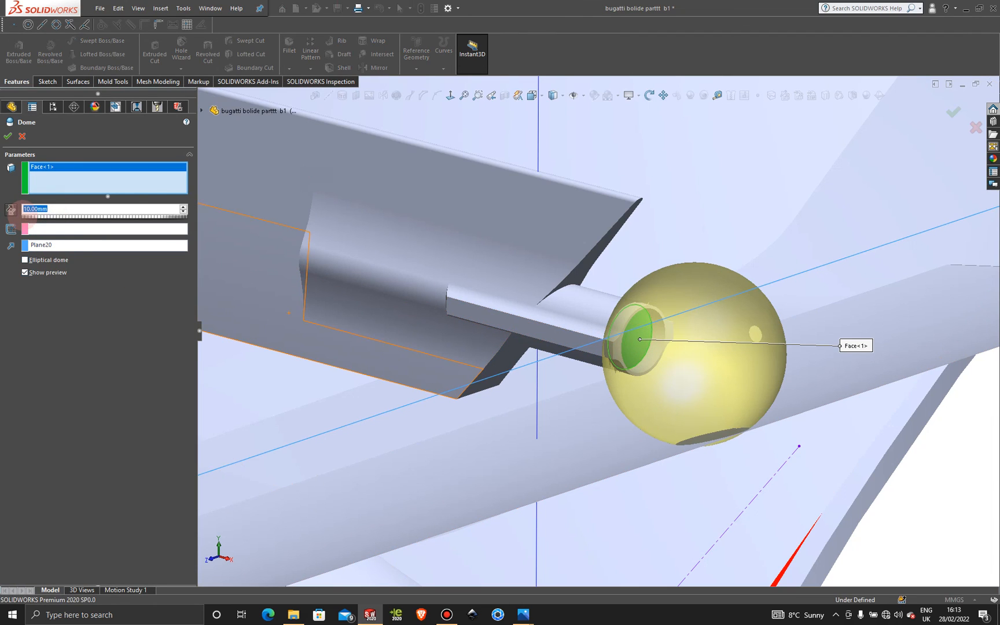
pyautogui.press('Return')
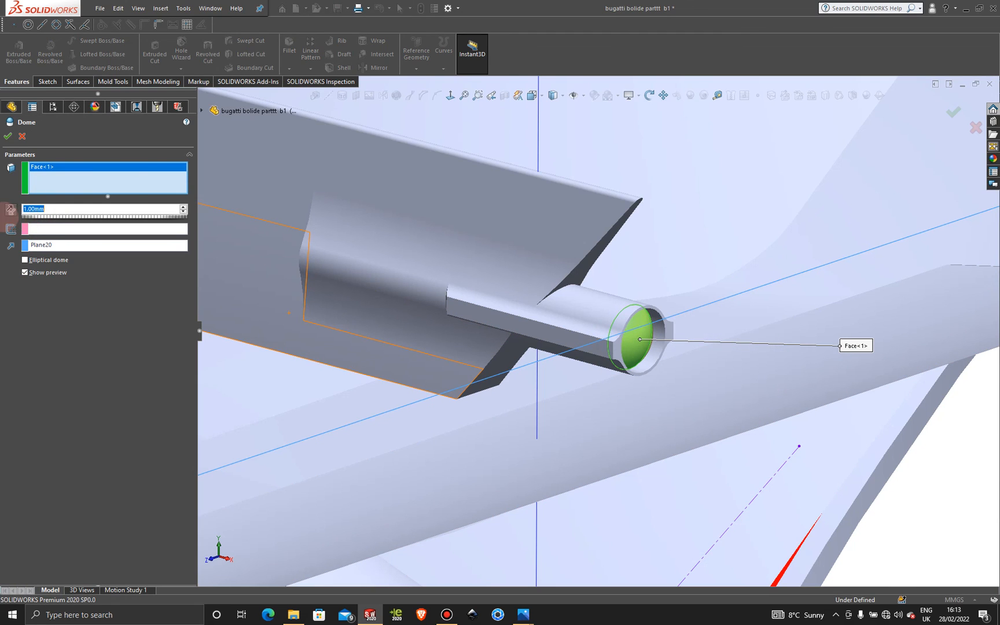
pyautogui.scroll(-5, 622, 333)
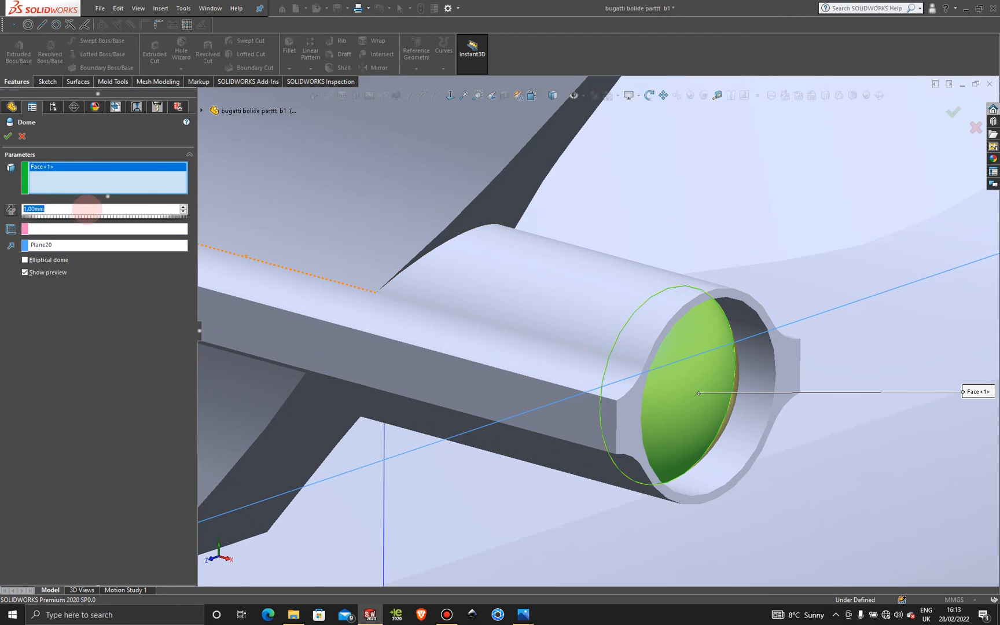
pyautogui.press('Return')
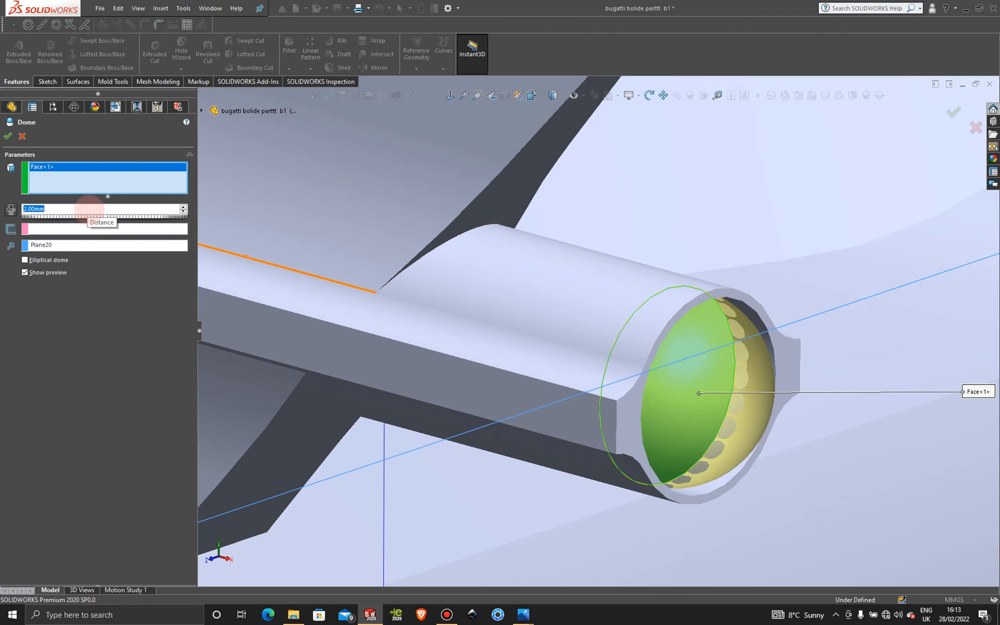
pyautogui.click(8, 136)
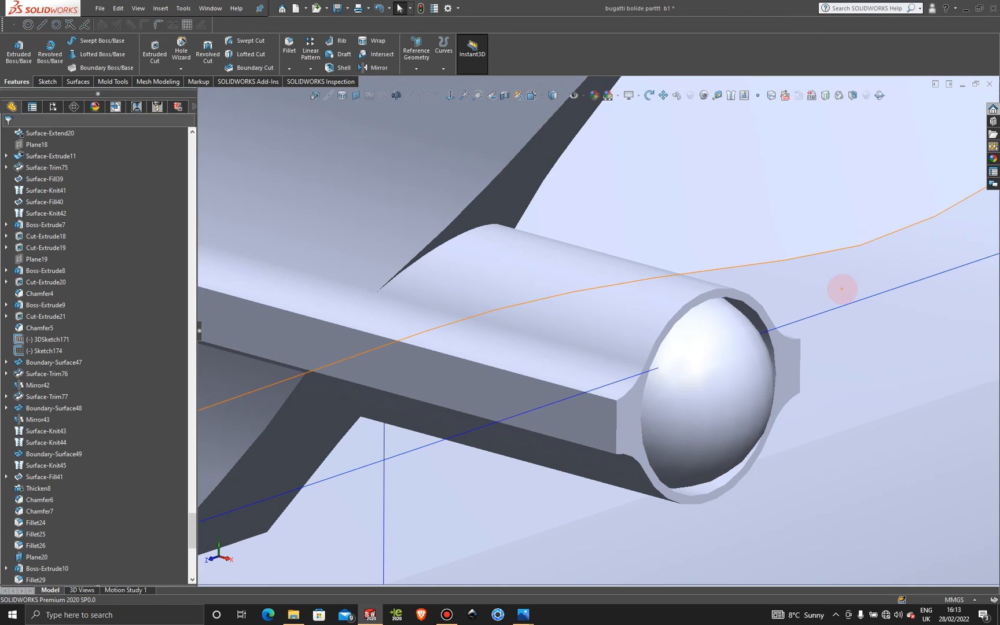
# Examine the domed fin tip, the roof fin and the overall car body from the rear, side and front.
pyautogui.scroll(3, 839, 292)
pyautogui.moveTo(839, 292); pyautogui.dragTo(605, 438, button='middle')
pyautogui.scroll(8, 605, 437)
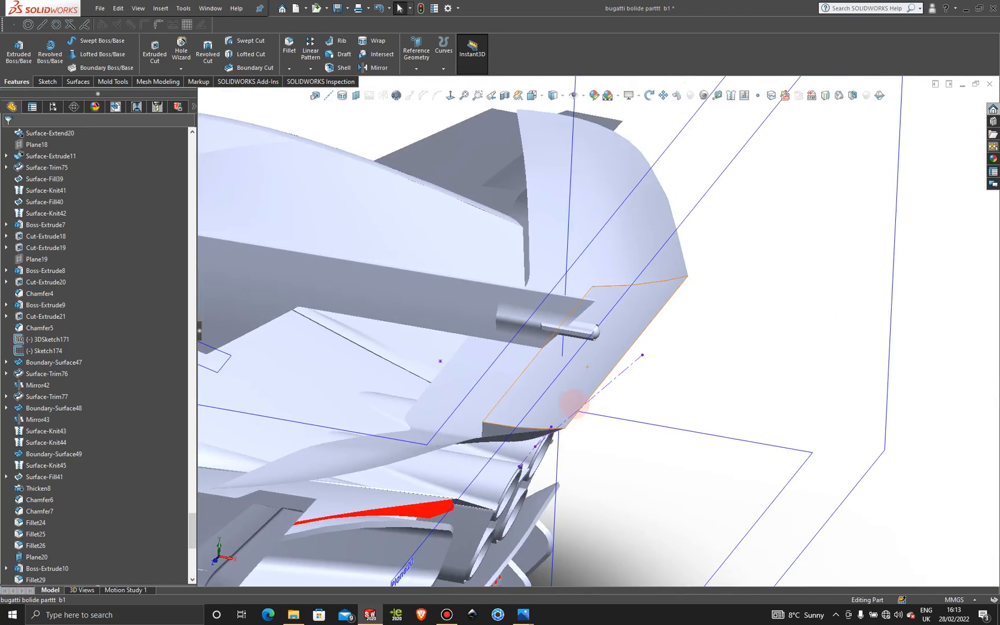
pyautogui.moveTo(542, 370)
pyautogui.mouseDown(button='middle')
pyautogui.moveTo(468, 271)
pyautogui.moveTo(545, 382)
pyautogui.moveTo(513, 371)
pyautogui.mouseUp(button='middle')
pyautogui.scroll(5, 524, 365)
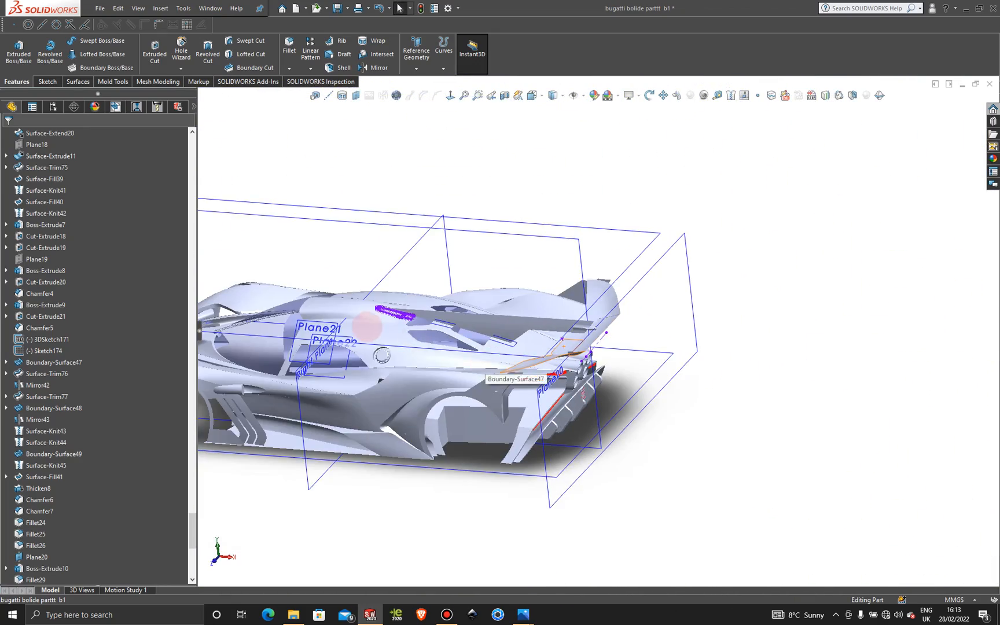
pyautogui.scroll(-3, 367, 327)
pyautogui.moveTo(424, 338); pyautogui.dragTo(454, 348, button='middle')
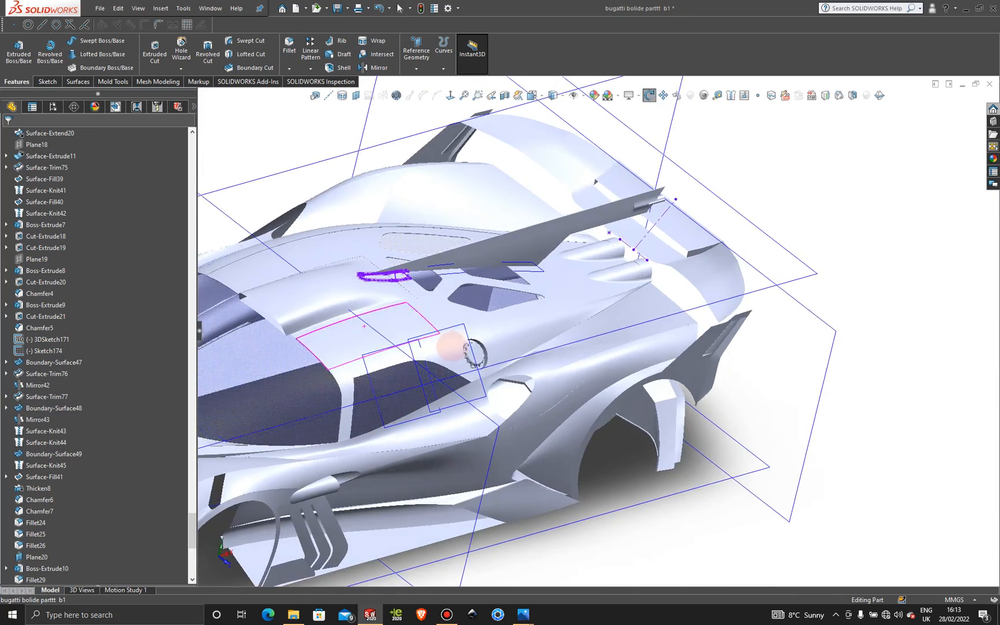
pyautogui.scroll(4, 453, 341)
pyautogui.moveTo(398, 262); pyautogui.dragTo(471, 314, button='middle')
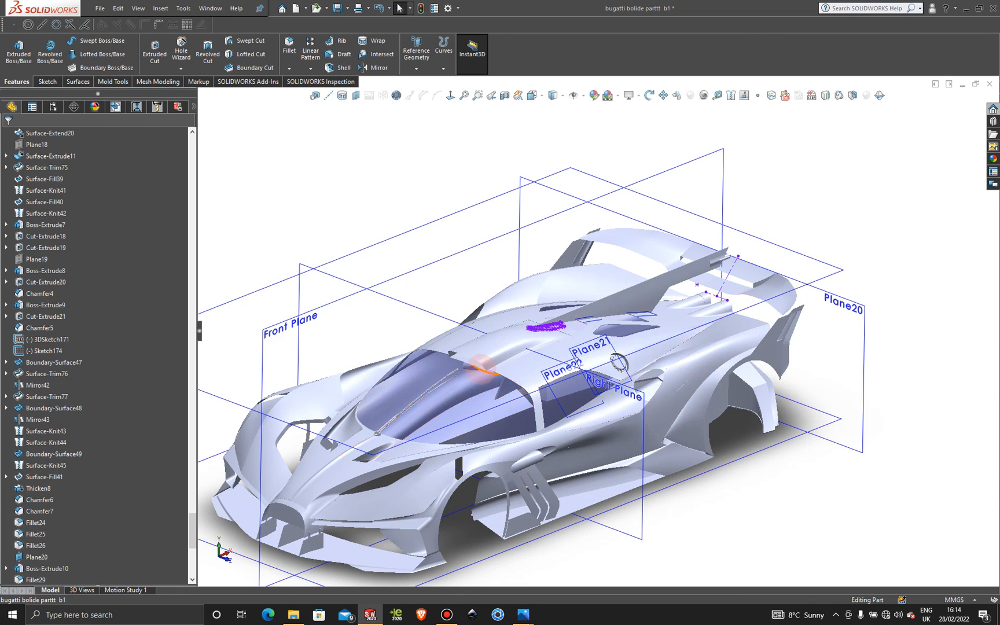
pyautogui.scroll(2, 485, 348)
pyautogui.scroll(-2, 484, 342)
pyautogui.scroll(3, 555, 439)
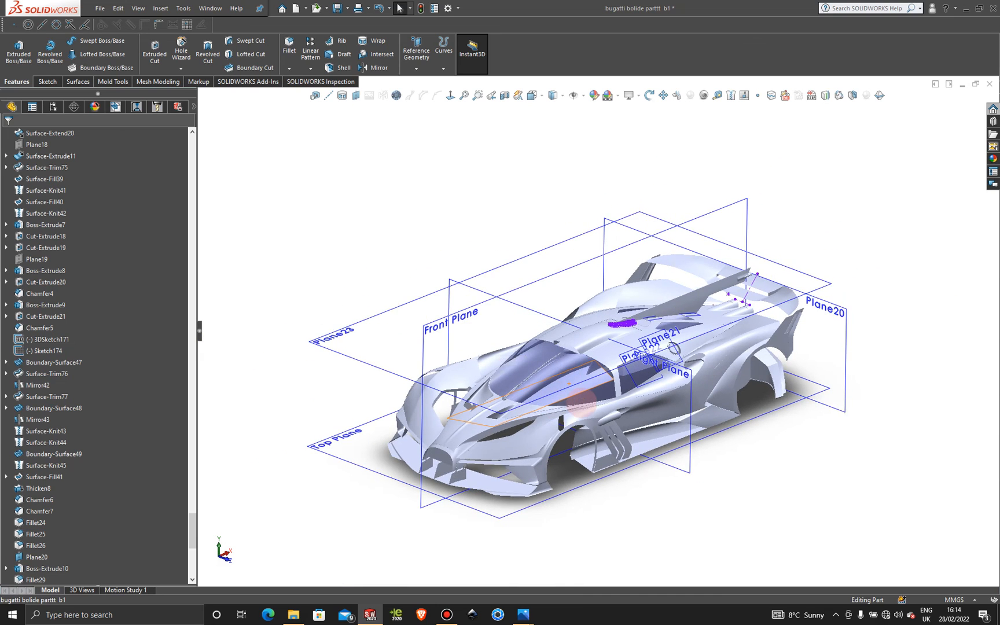
pyautogui.moveTo(555, 437); pyautogui.dragTo(578, 414, button='middle')
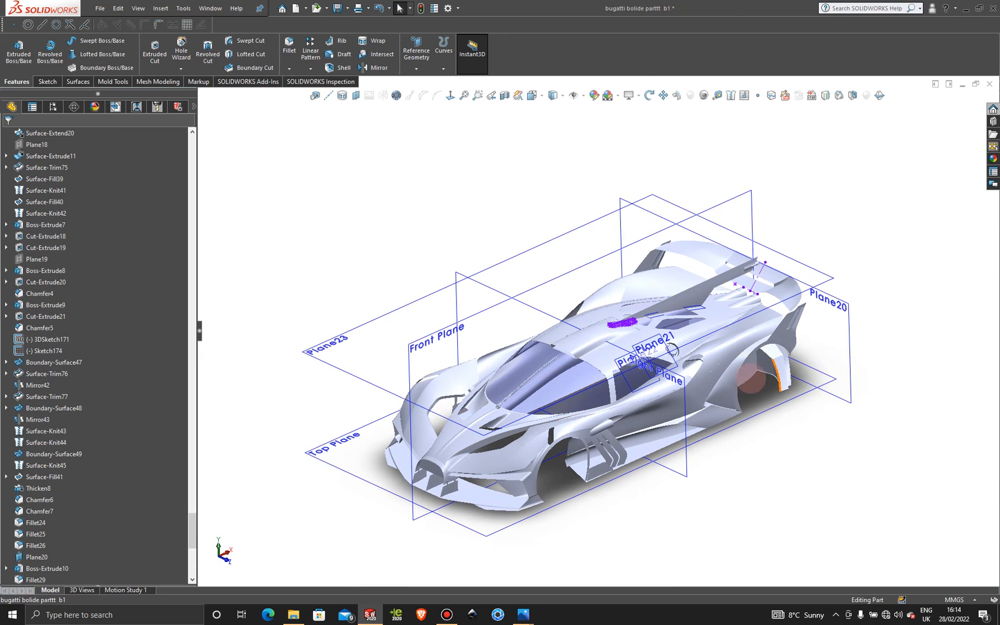
pyautogui.scroll(-2, 690, 377)
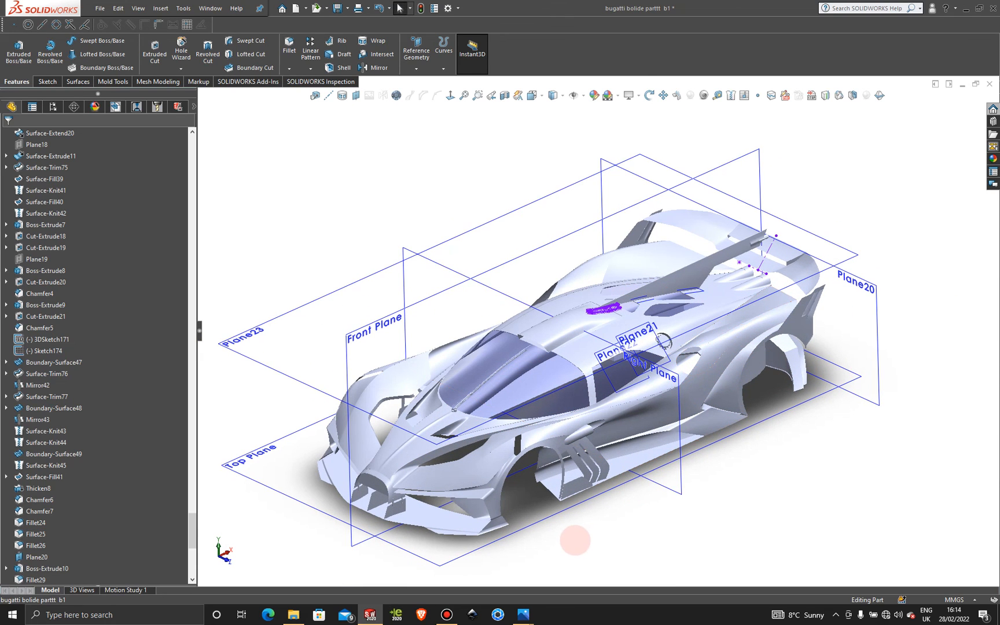
pyautogui.click(446, 614)
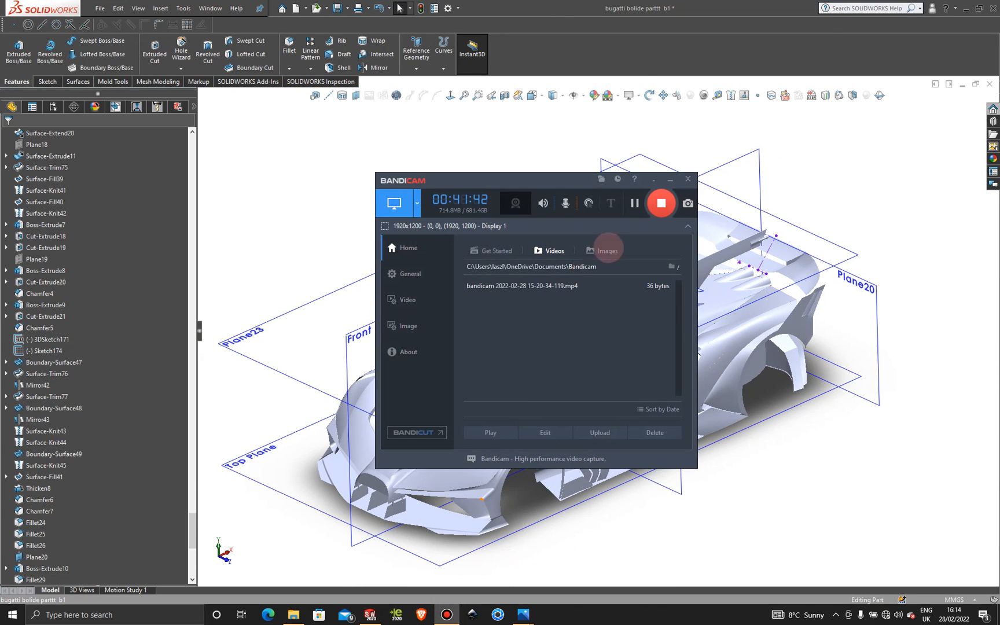